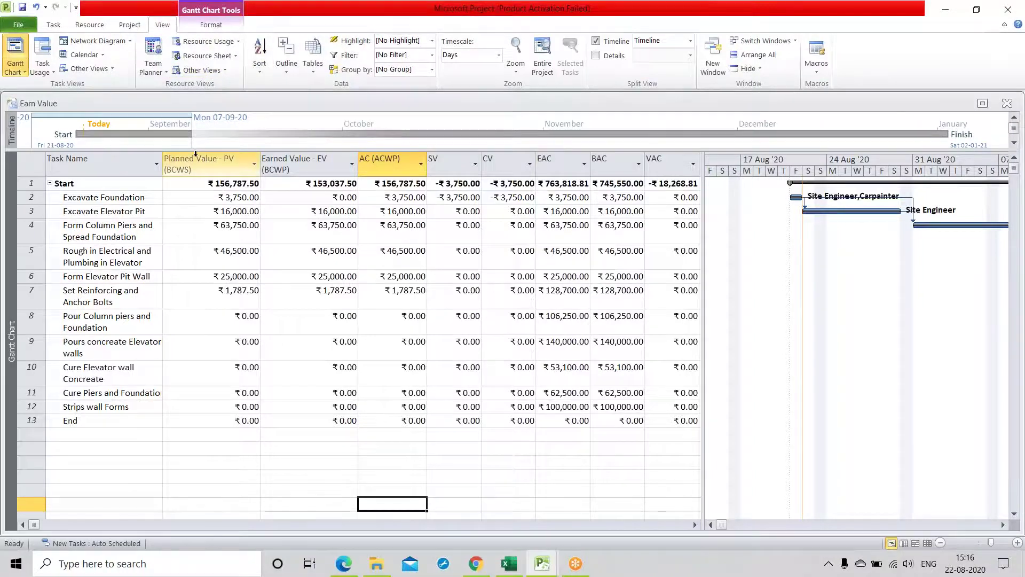
# Save Baseline 1 for the entire project
pyautogui.click(122, 27)
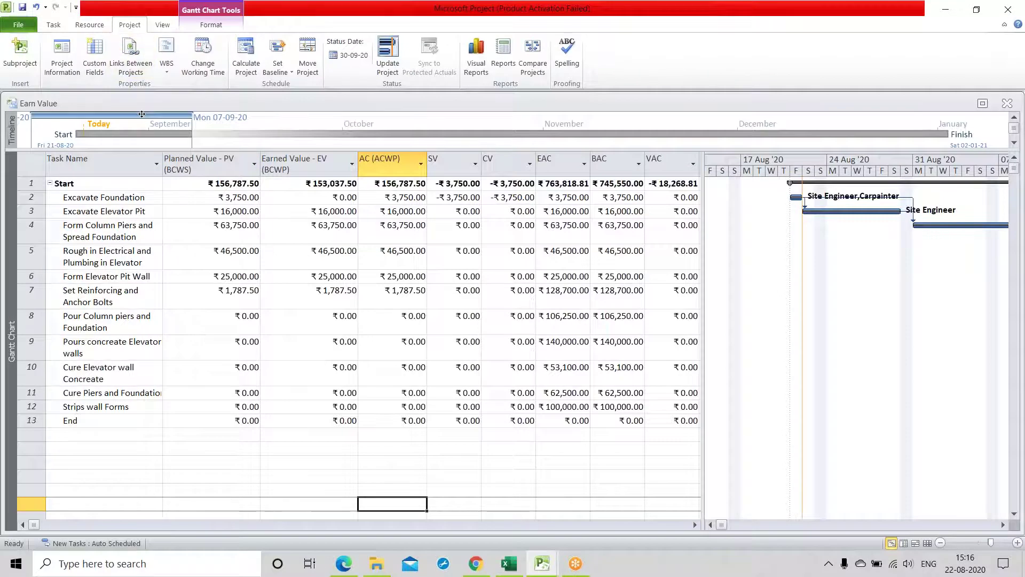
pyautogui.click(291, 74)
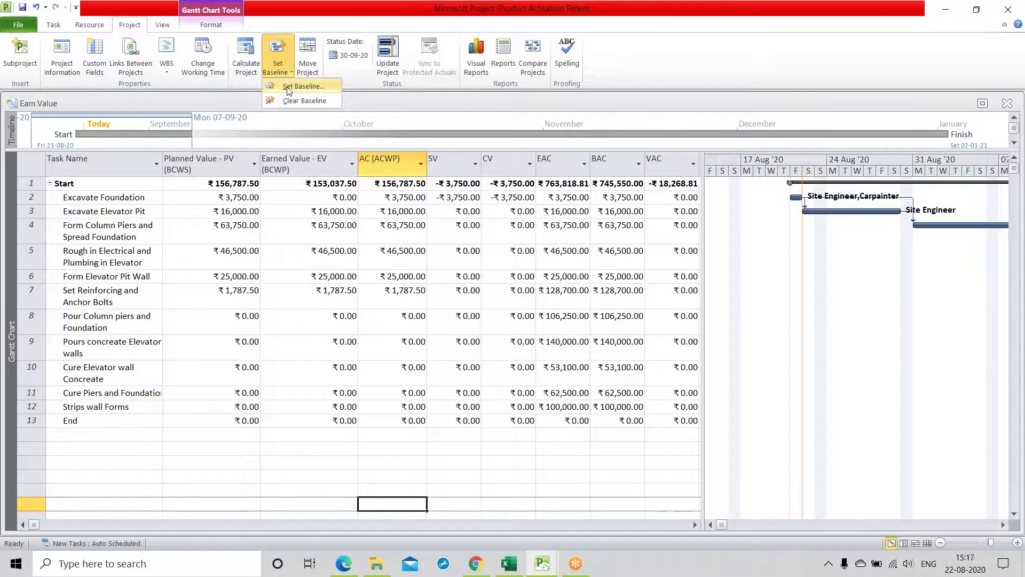
pyautogui.click(288, 90)
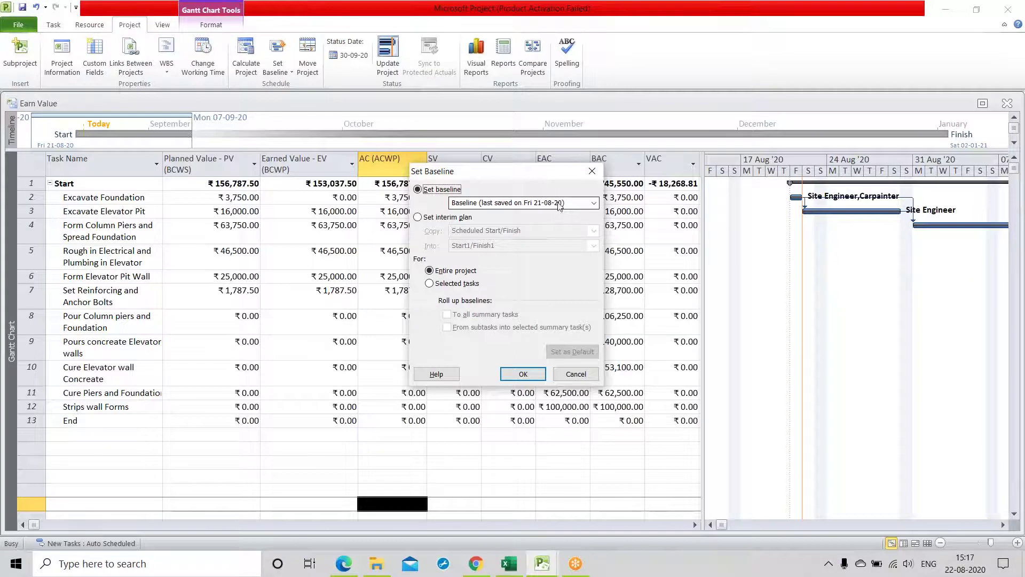
pyautogui.click(593, 203)
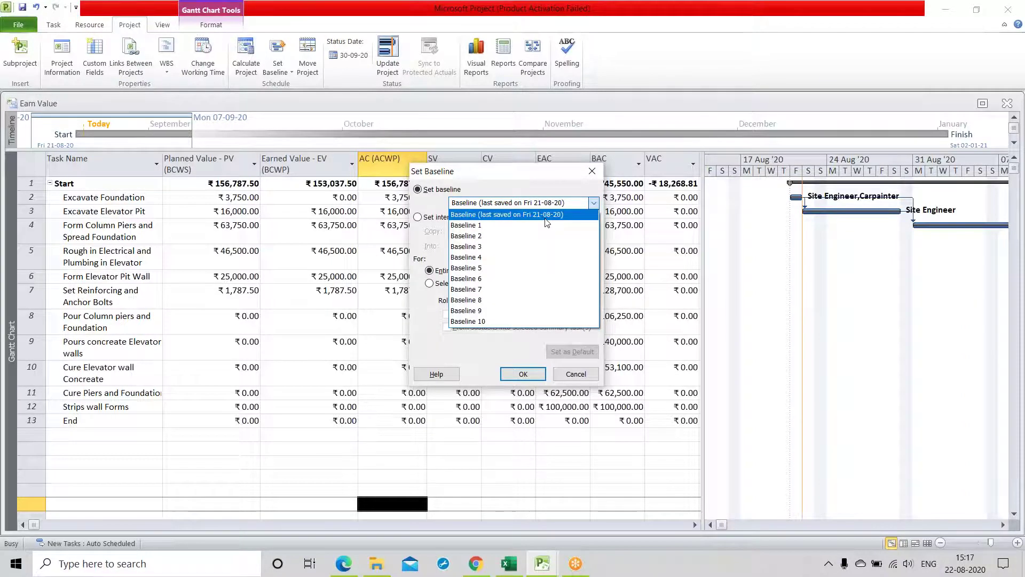
pyautogui.click(502, 224)
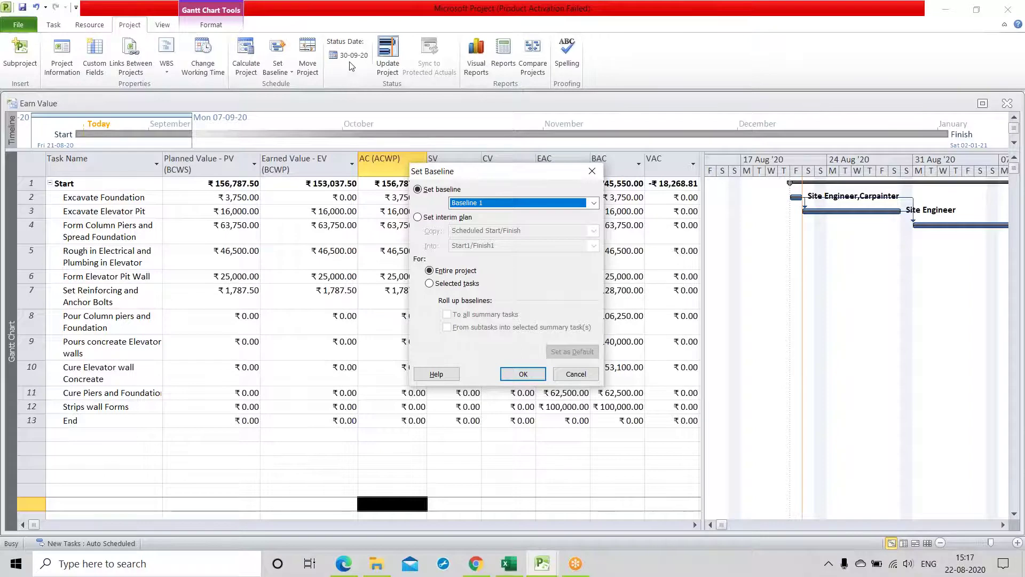
pyautogui.click(523, 374)
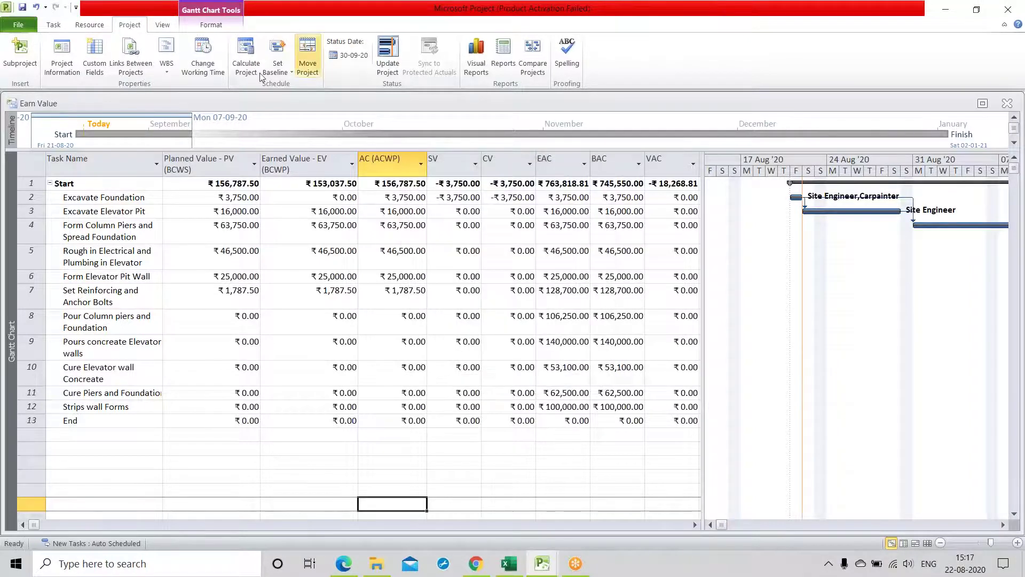
# Review the list of available baselines in the Set Baseline dialog and close it without saving another one
pyautogui.click(278, 67)
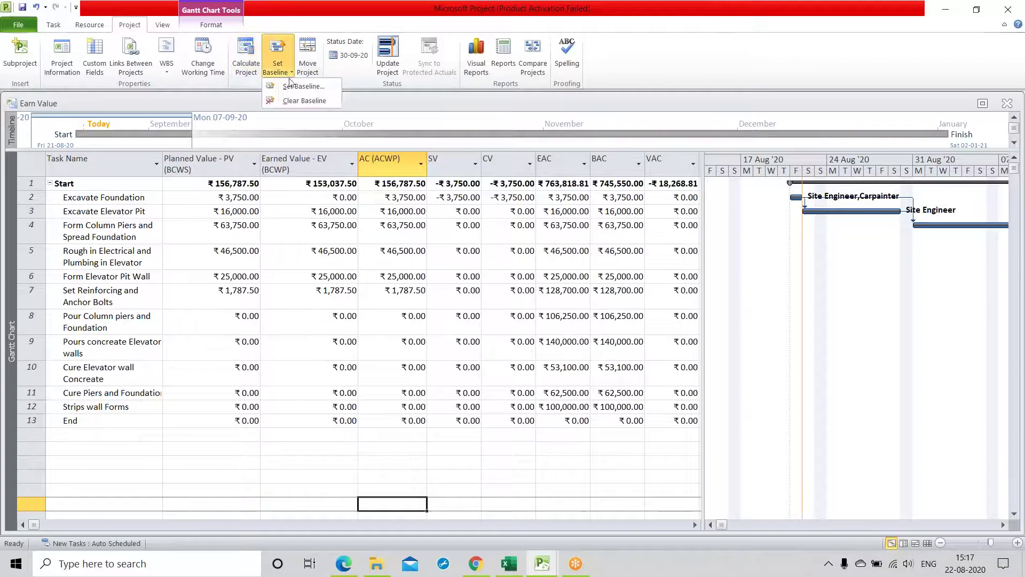
pyautogui.click(292, 90)
pyautogui.click(594, 204)
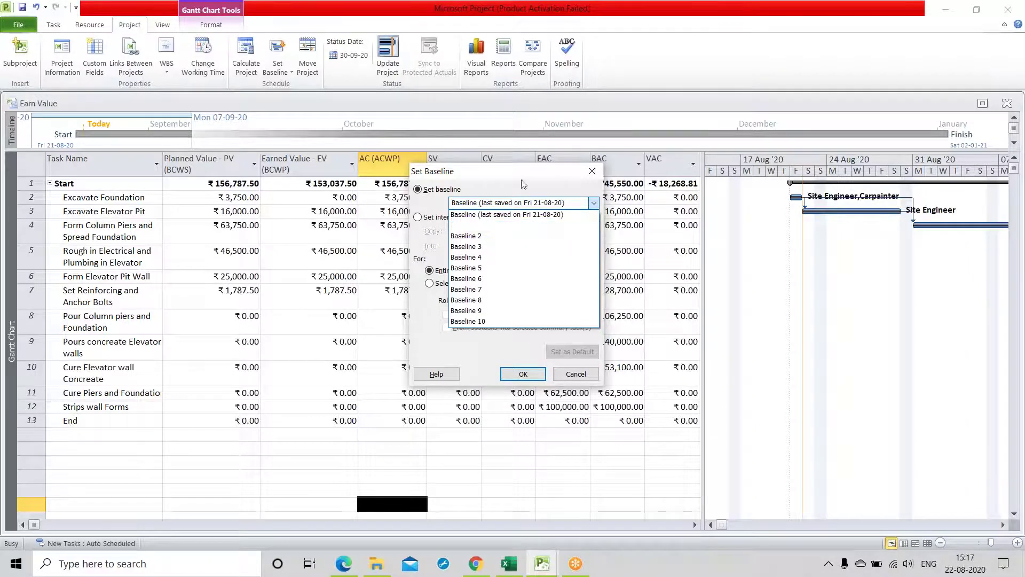
pyautogui.click(497, 169)
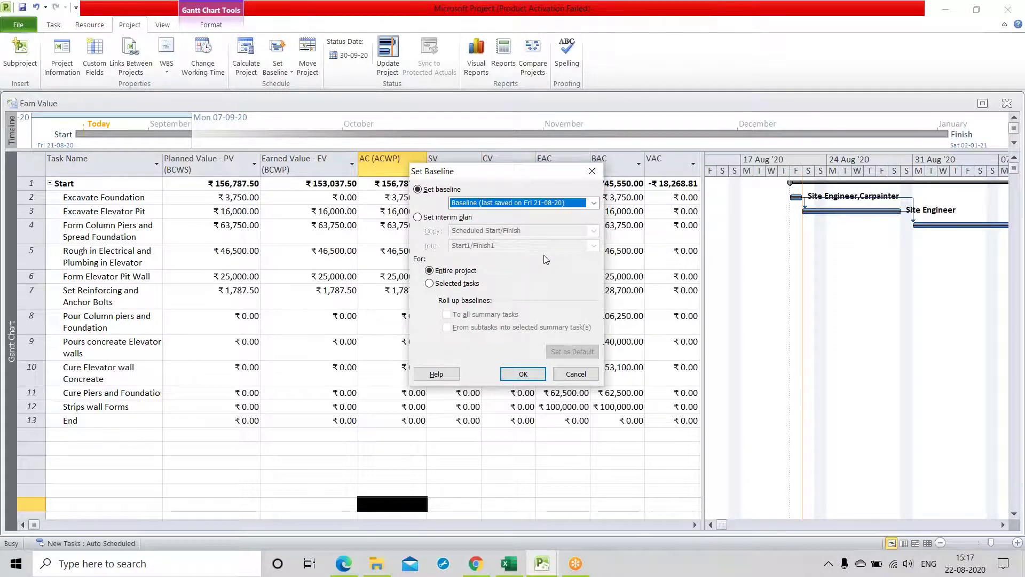
pyautogui.click(575, 376)
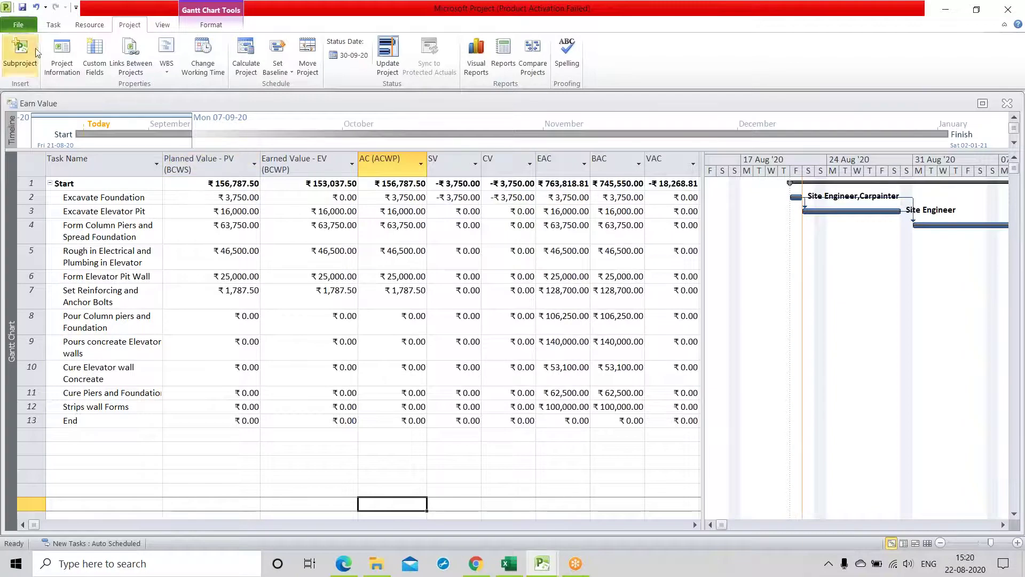
# Show the Entry table in the Gantt Chart and widen the table area to reveal the % Work Complete column
pyautogui.click(53, 25)
pyautogui.press('Home')
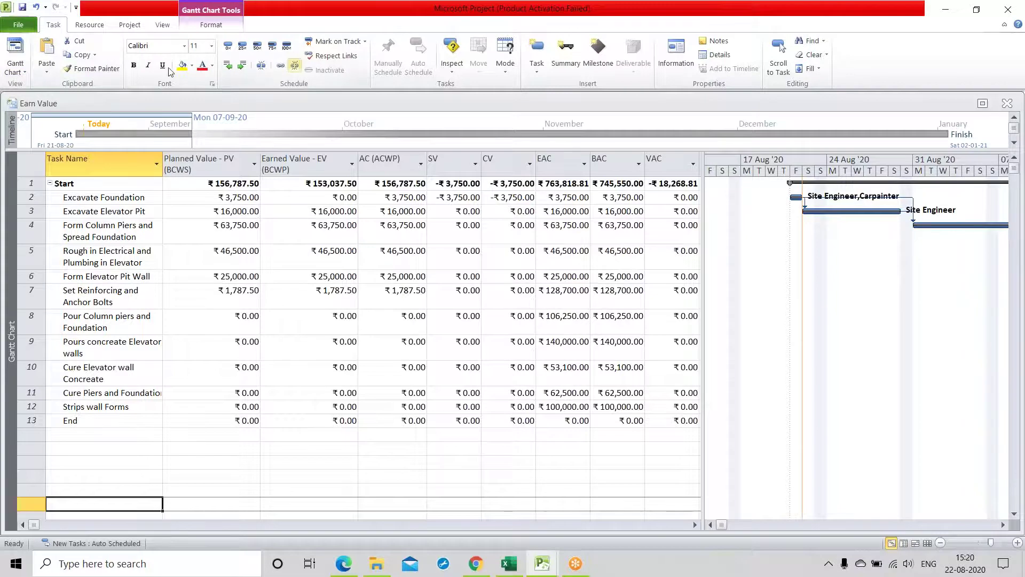
pyautogui.click(134, 31)
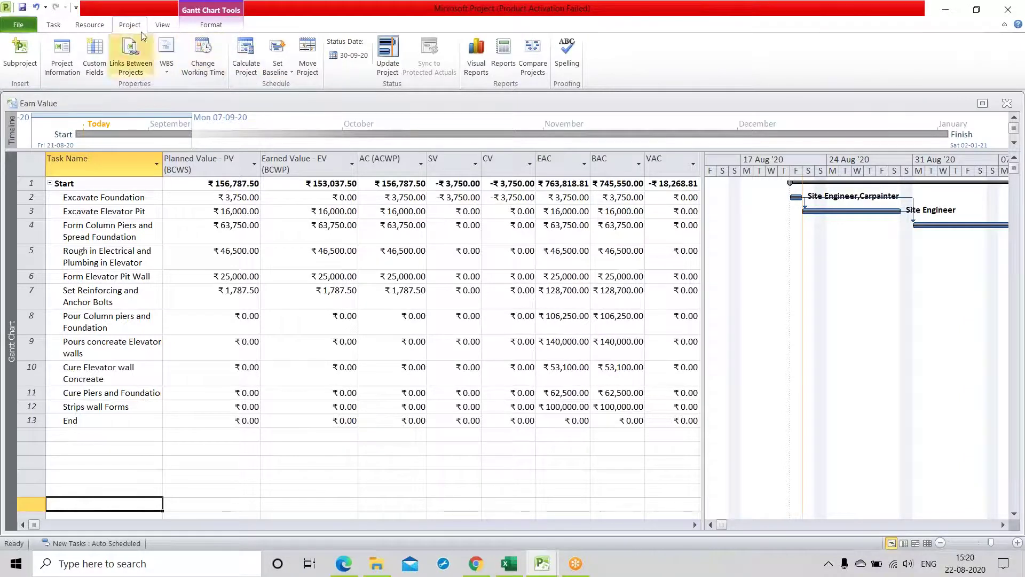
pyautogui.click(162, 25)
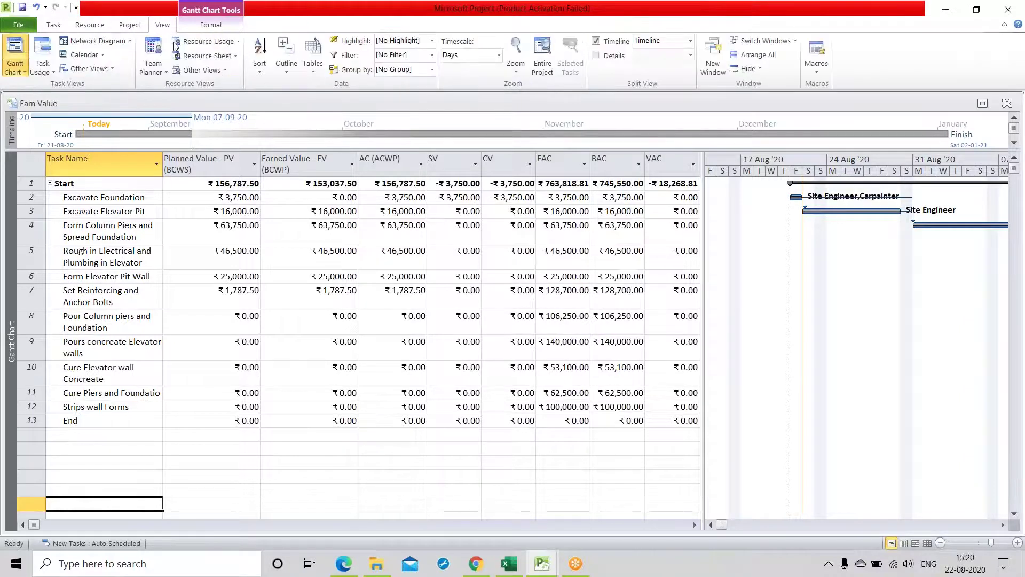
pyautogui.click(313, 71)
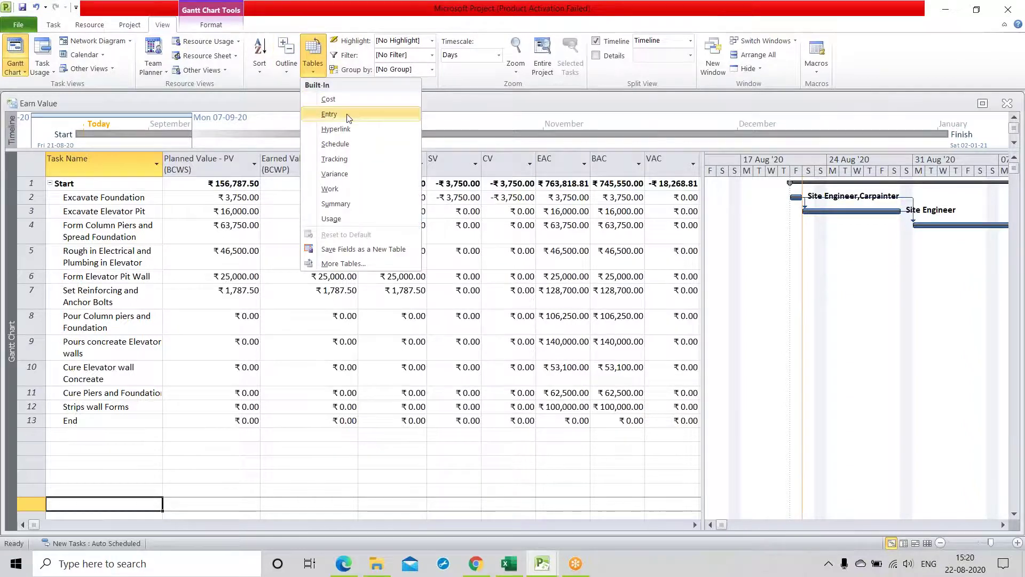
pyautogui.click(329, 114)
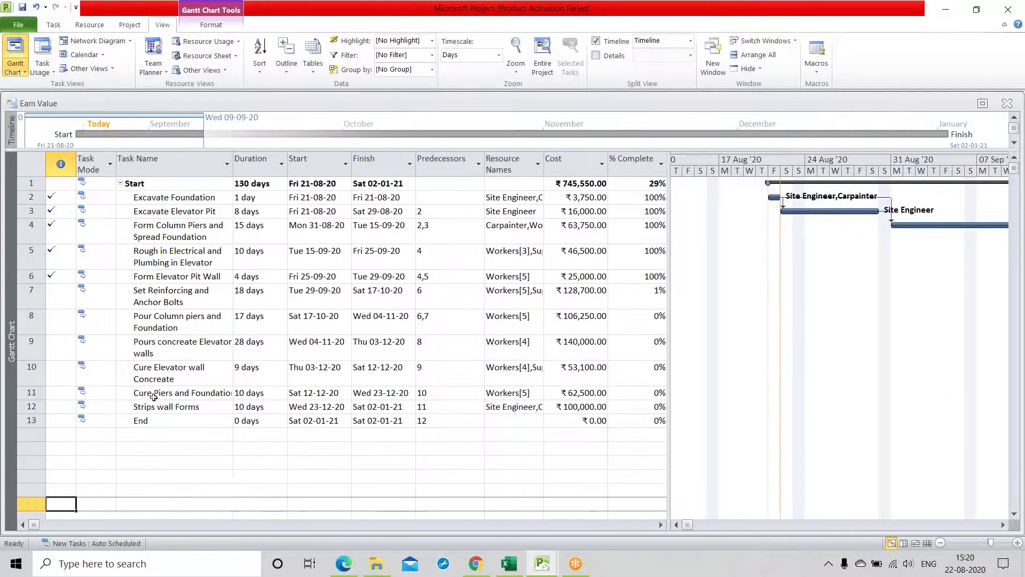
pyautogui.click(171, 490)
pyautogui.moveTo(669, 258); pyautogui.dragTo(721, 258)
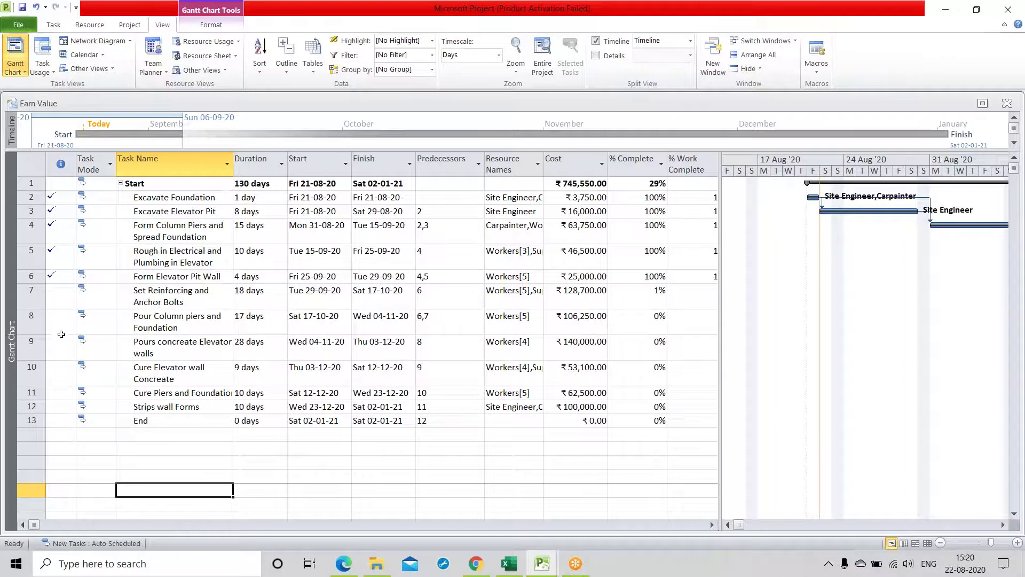
# Review the resource assignments of the task "Pours concreate Elevator walls" without changing them
pyautogui.doubleClick(34, 350)
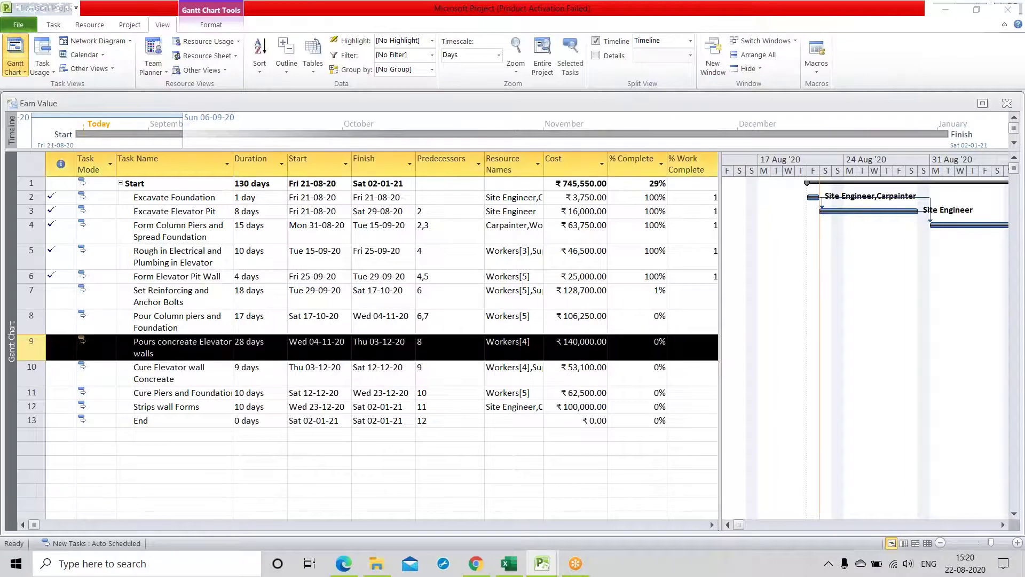
pyautogui.click(418, 178)
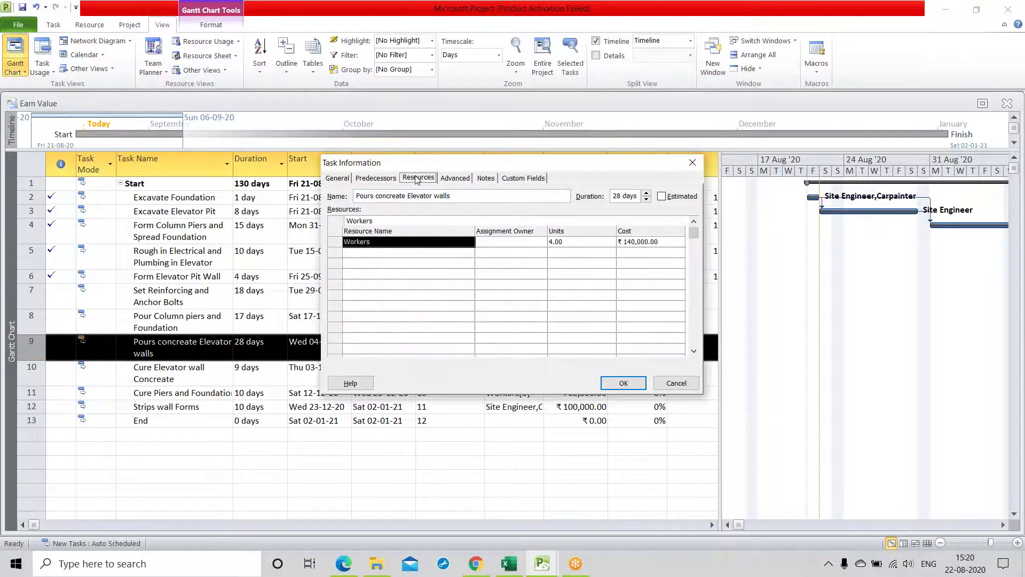
pyautogui.click(479, 283)
pyautogui.click(567, 243)
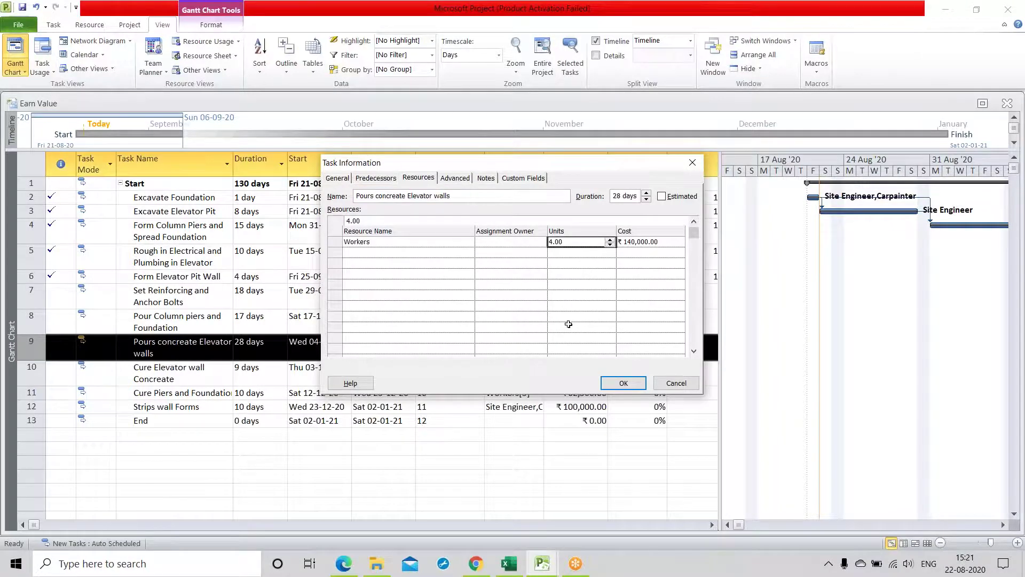
pyautogui.click(624, 383)
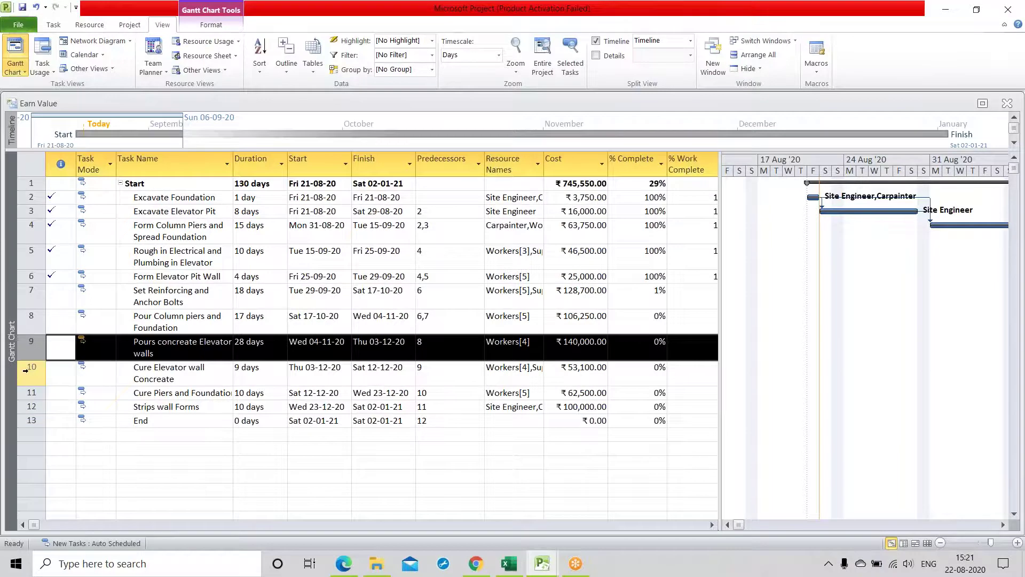
# Set the Supervisor's assigned units to 2.00 on the task "Cure Elevator wall Concreate" and stop the resource leveling
pyautogui.doubleClick(25, 371)
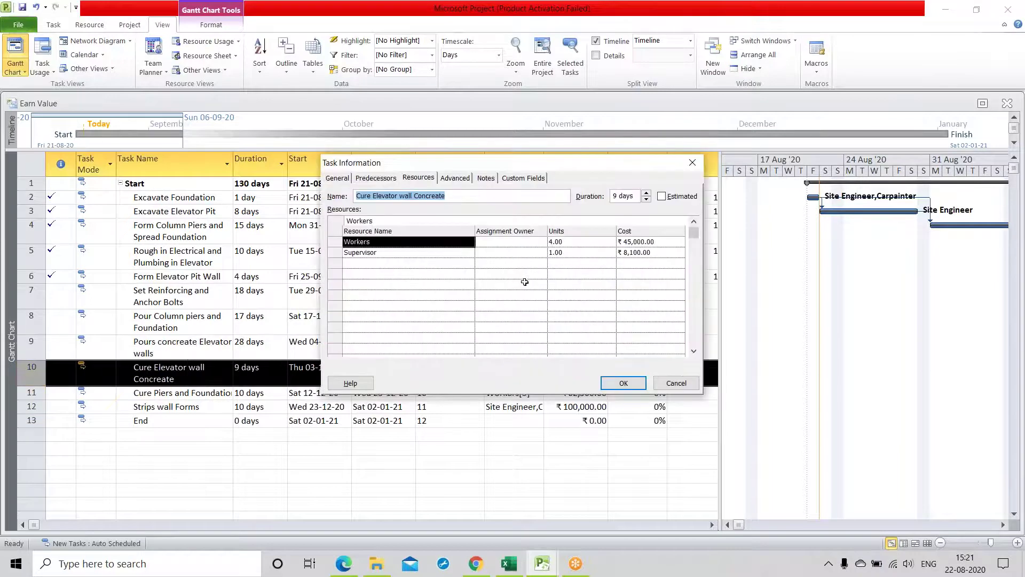
pyautogui.click(525, 282)
pyautogui.click(394, 253)
pyautogui.click(579, 253)
pyautogui.click(610, 250)
pyautogui.click(576, 295)
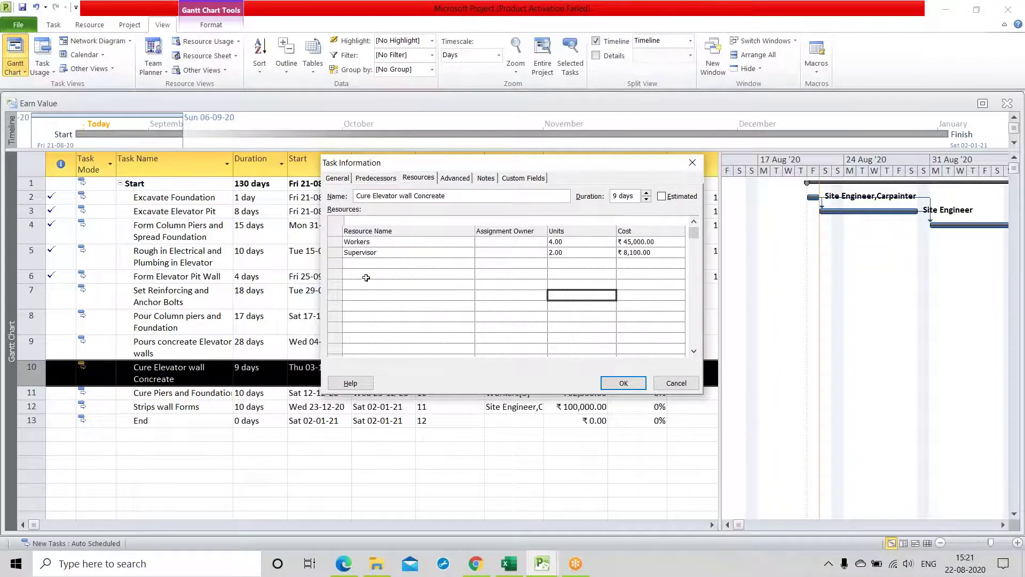
pyautogui.click(625, 384)
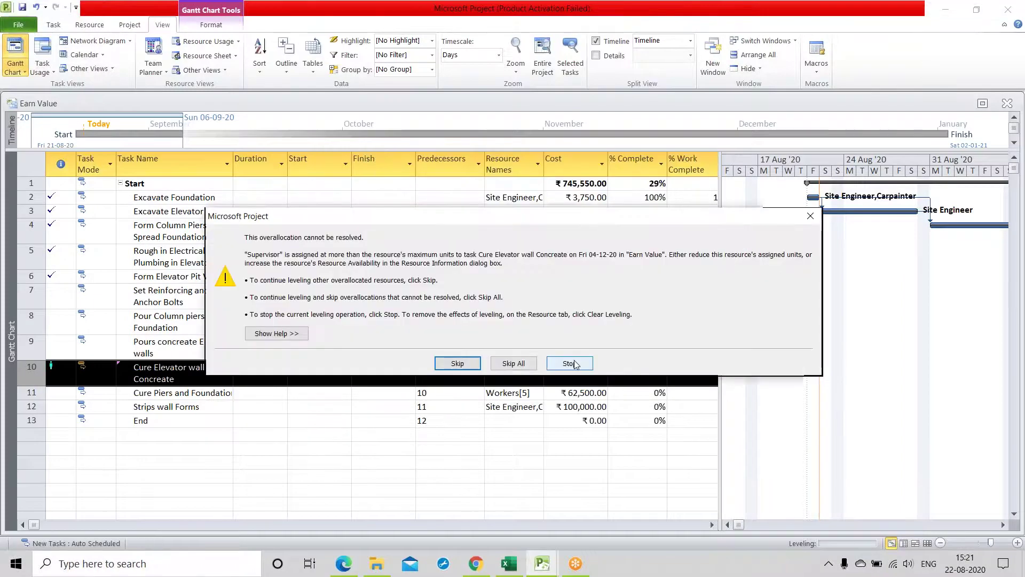
pyautogui.click(570, 363)
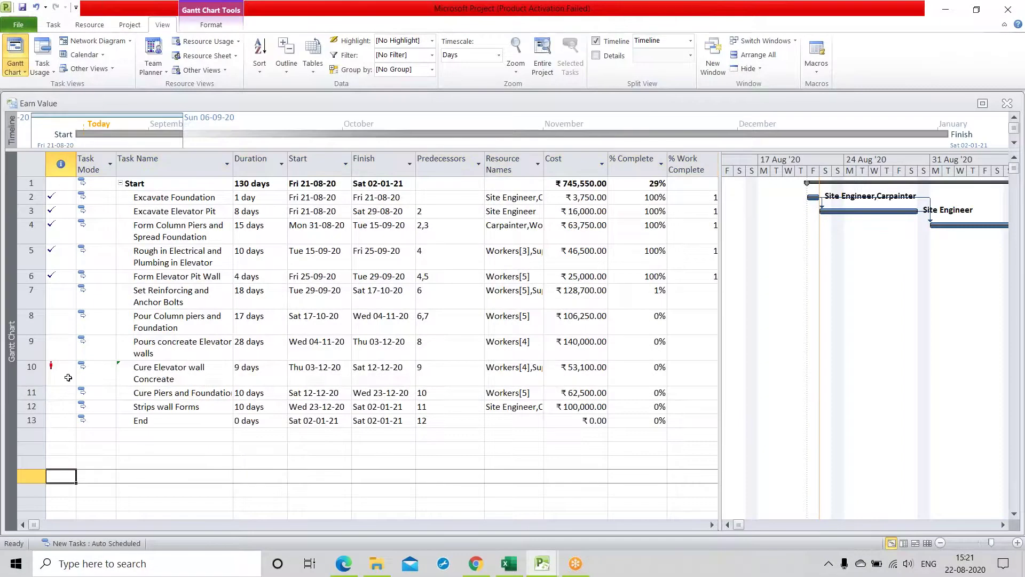
# Check the Supervisor's assigned units on the task "Cure Elevator wall Concreate" and cancel the dialog
pyautogui.doubleClick(27, 374)
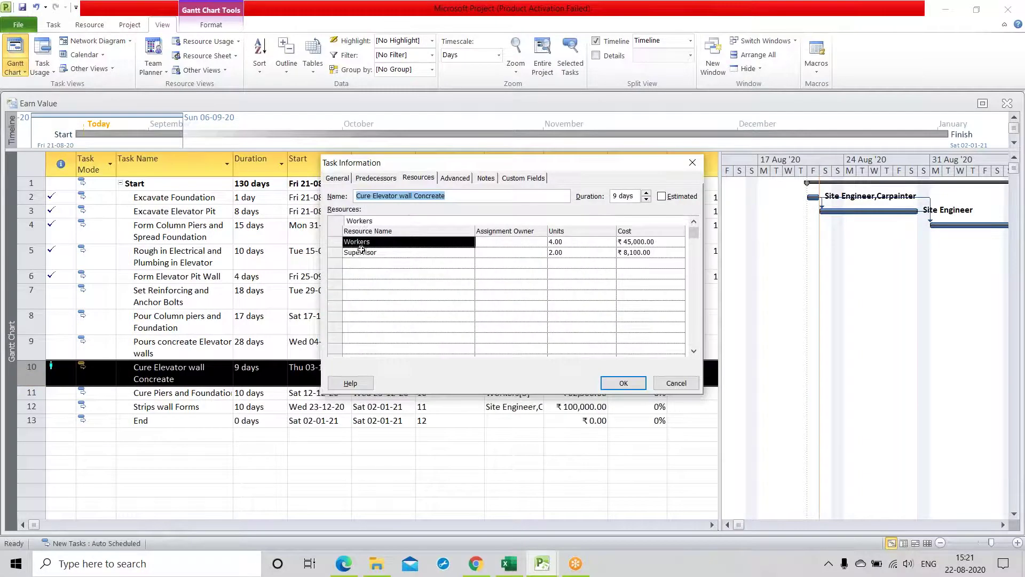
pyautogui.click(583, 254)
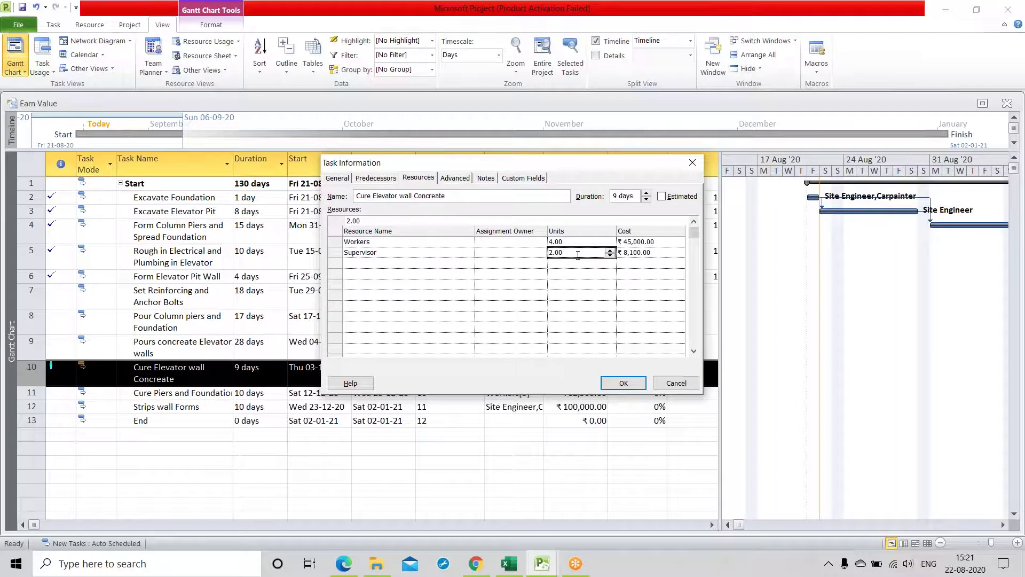
pyautogui.click(670, 383)
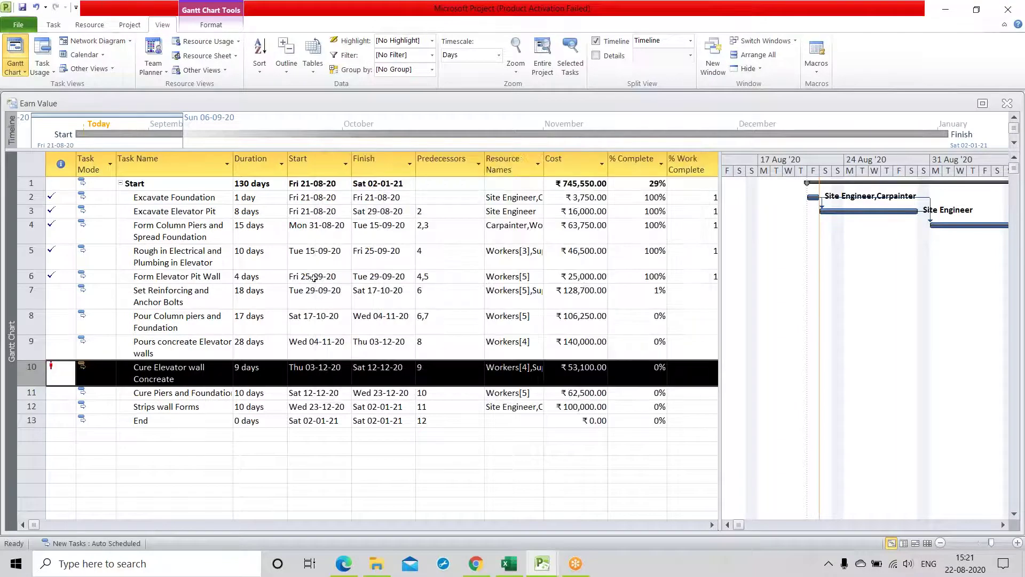
# Switch the project view to the Resource Sheet
pyautogui.click(89, 24)
pyautogui.click(24, 70)
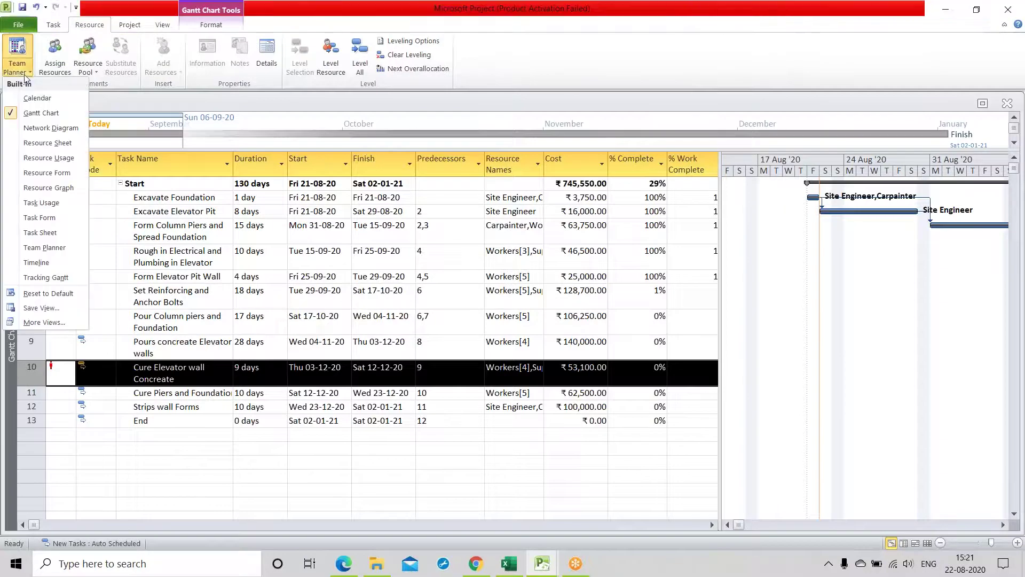
pyautogui.click(48, 143)
pyautogui.click(107, 252)
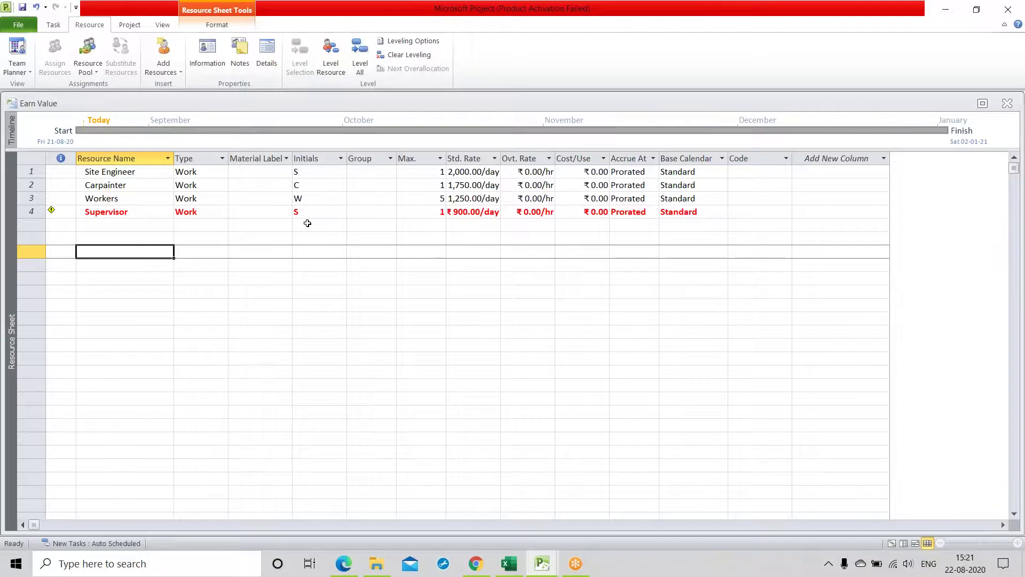
# Set the Supervisor's maximum units to 2 in the Resource Sheet
pyautogui.click(429, 211)
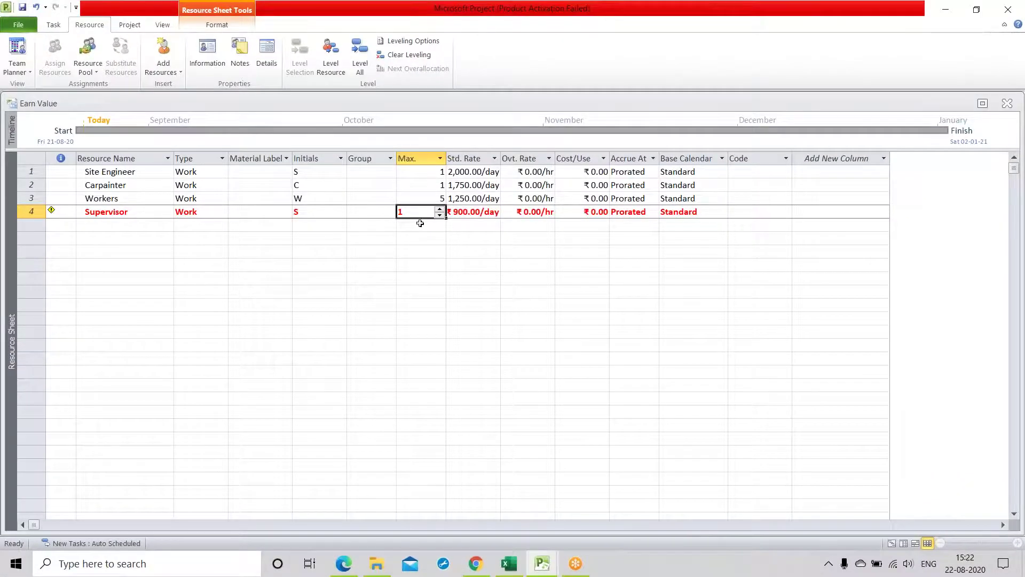
pyautogui.click(440, 209)
pyautogui.click(421, 250)
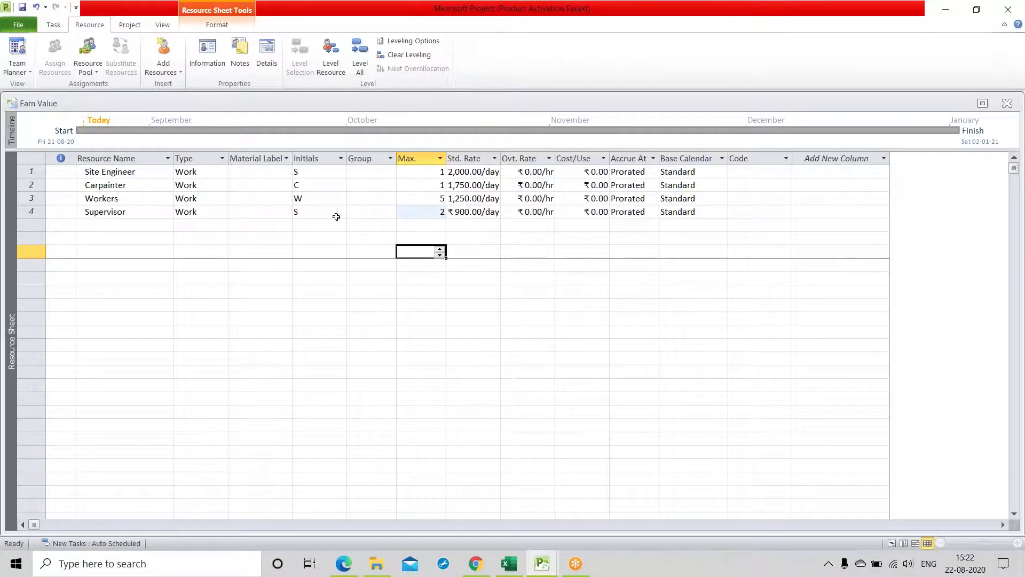
# Set the Supervisor's maximum units back to 1 and return to the Gantt Chart view
pyautogui.click(417, 212)
pyautogui.click(440, 216)
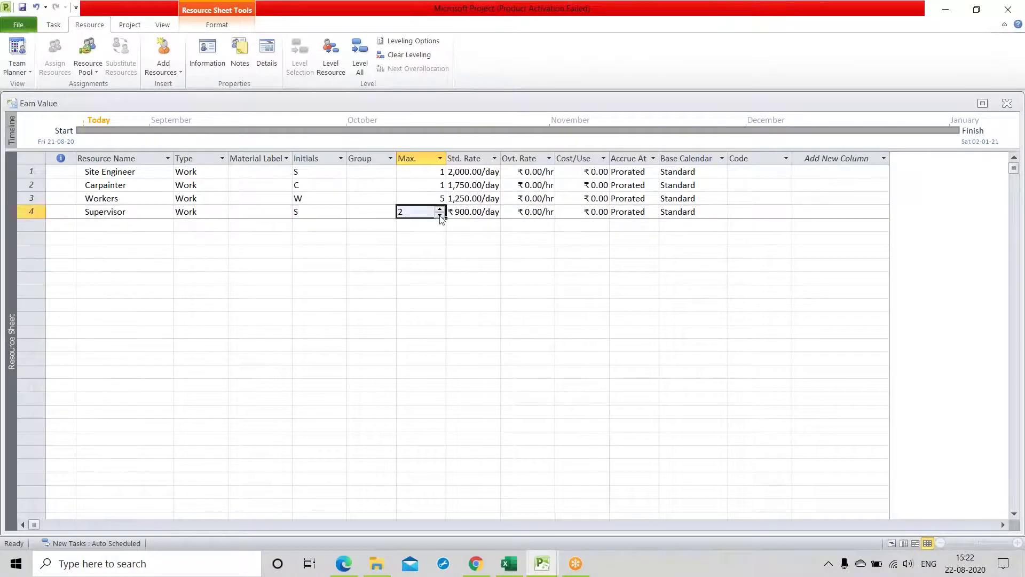
pyautogui.click(410, 249)
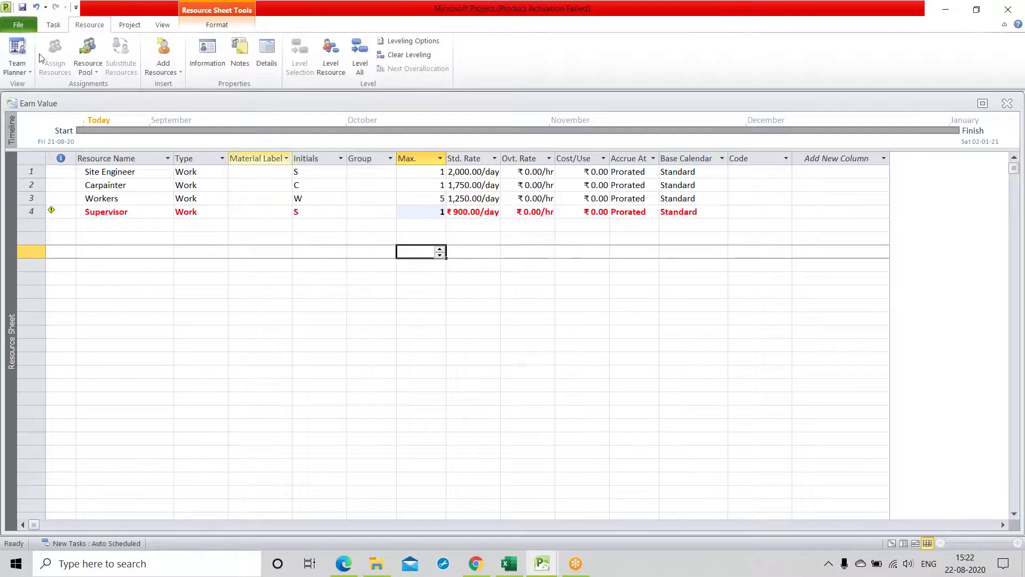
pyautogui.click(53, 25)
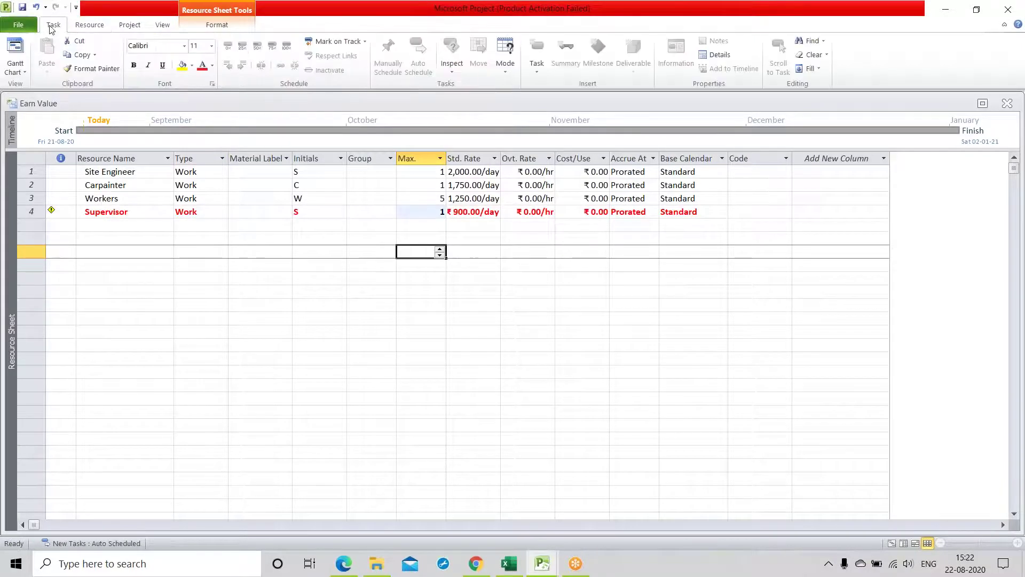
pyautogui.click(16, 53)
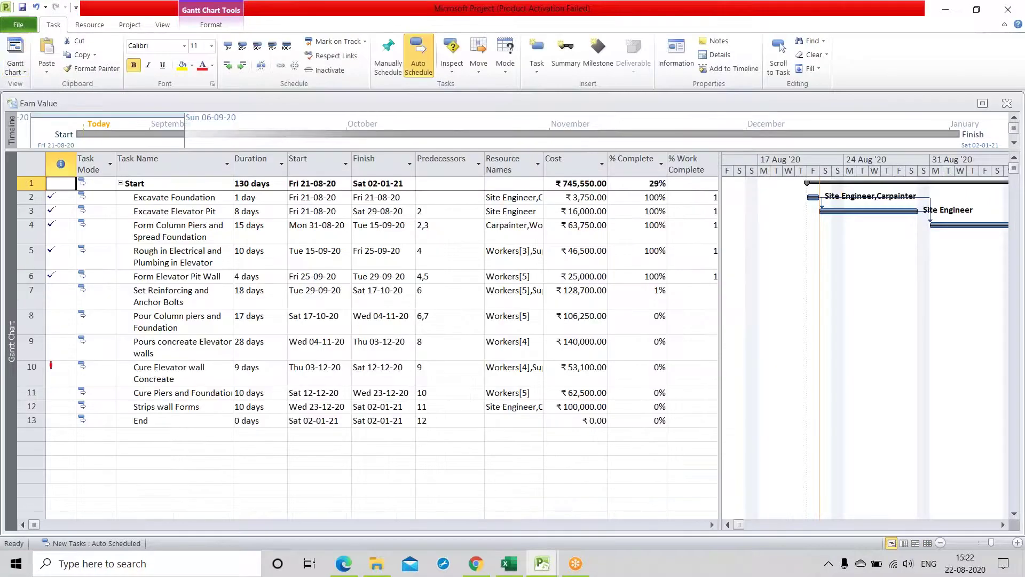
# Set the Supervisor's assigned units to 1 on the task "Cure Elevator wall Concreate"
pyautogui.doubleClick(32, 367)
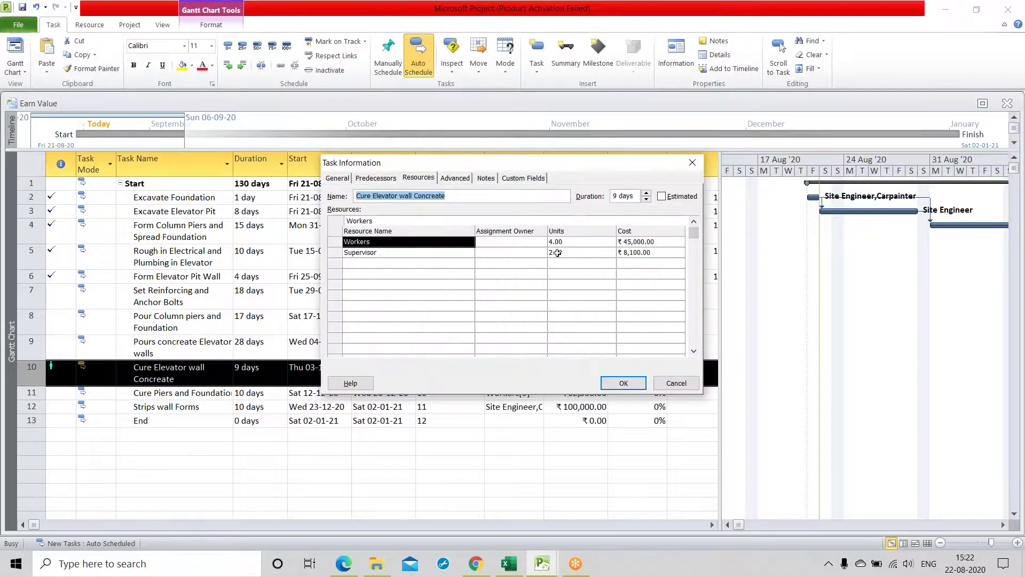
pyautogui.click(572, 252)
pyautogui.click(608, 259)
pyautogui.click(590, 251)
pyautogui.click(610, 255)
pyautogui.click(609, 255)
pyautogui.click(579, 273)
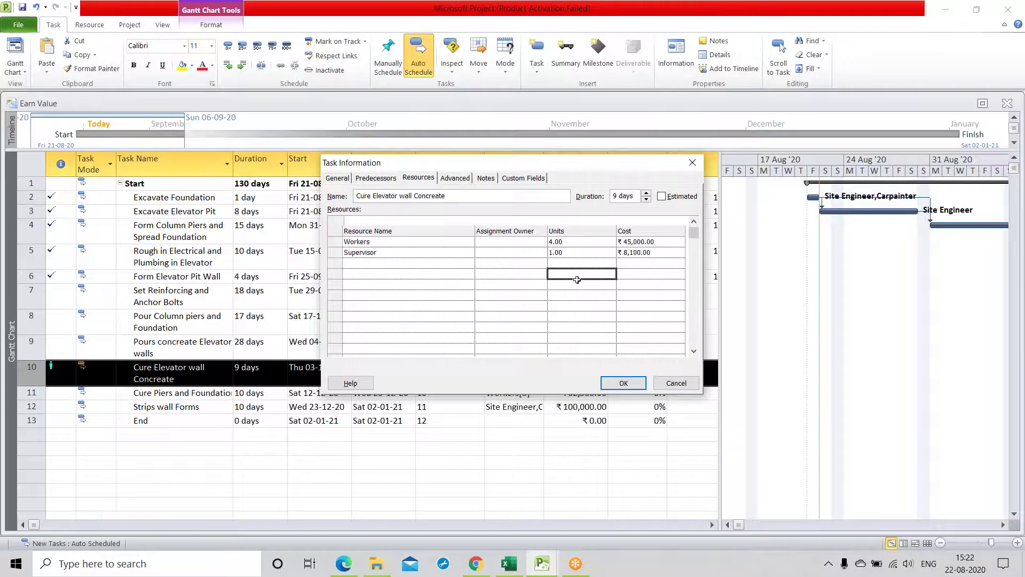
pyautogui.click(624, 383)
pyautogui.click(263, 489)
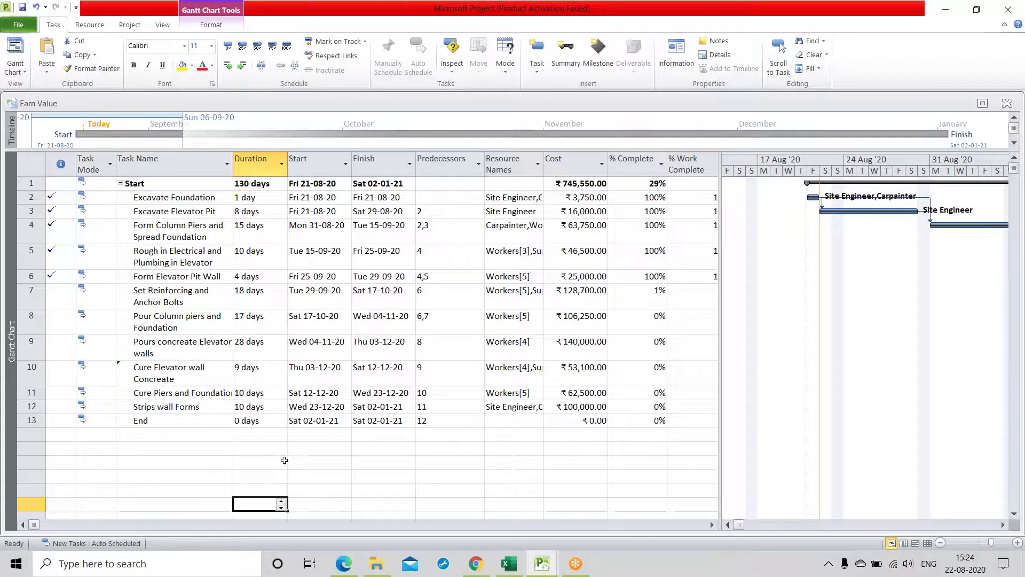
# Switch to the Resource Sheet and set the Site Engineer's cost accrual to Start
pyautogui.click(915, 20)
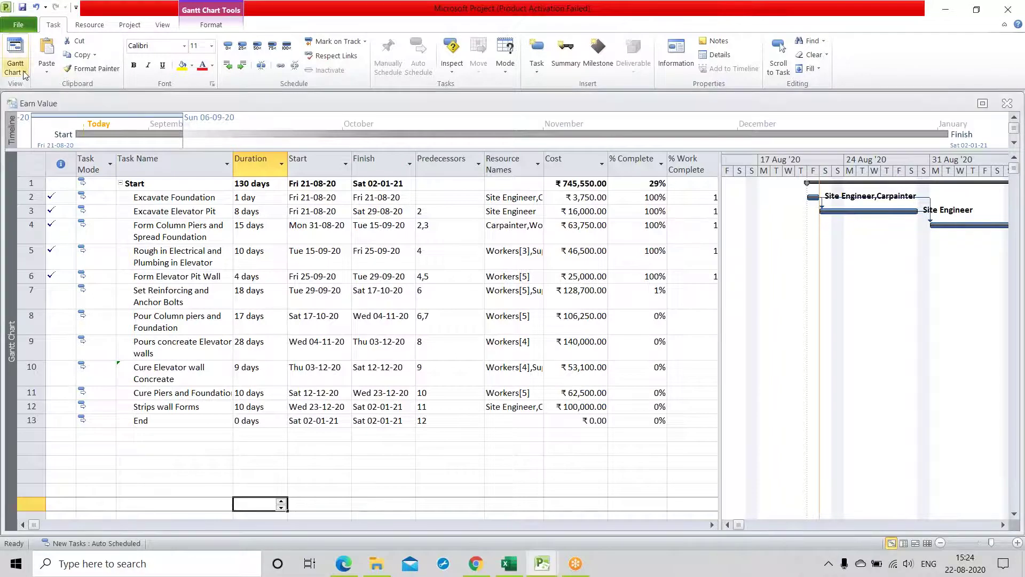
pyautogui.click(24, 73)
pyautogui.click(47, 142)
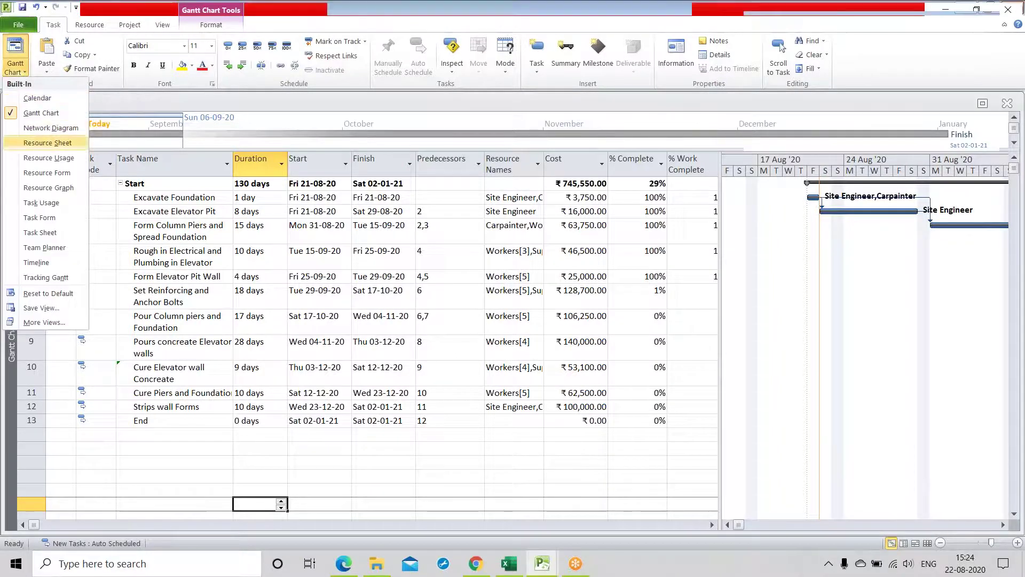
pyautogui.click(638, 172)
pyautogui.click(653, 172)
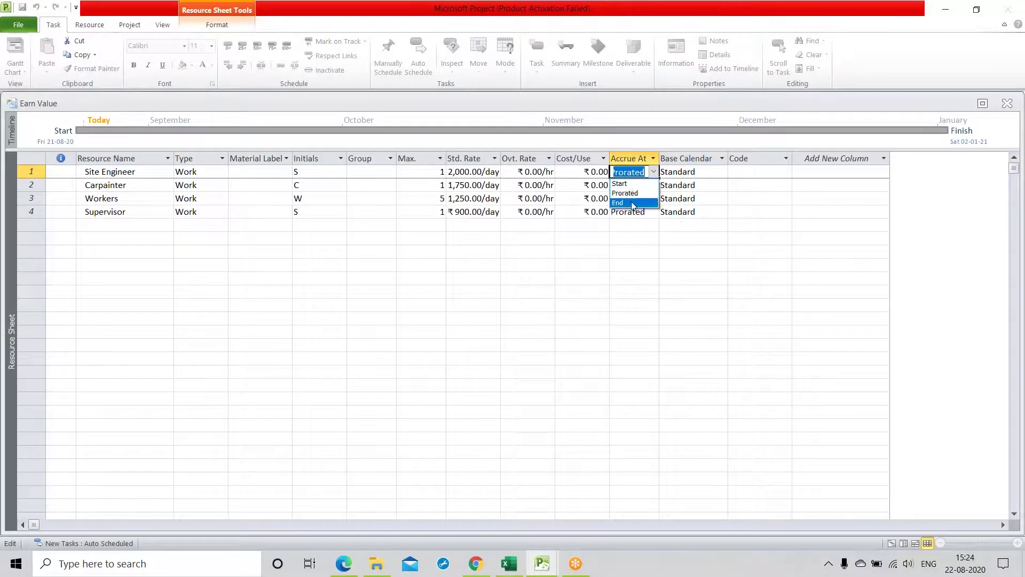
pyautogui.click(619, 183)
pyautogui.click(473, 251)
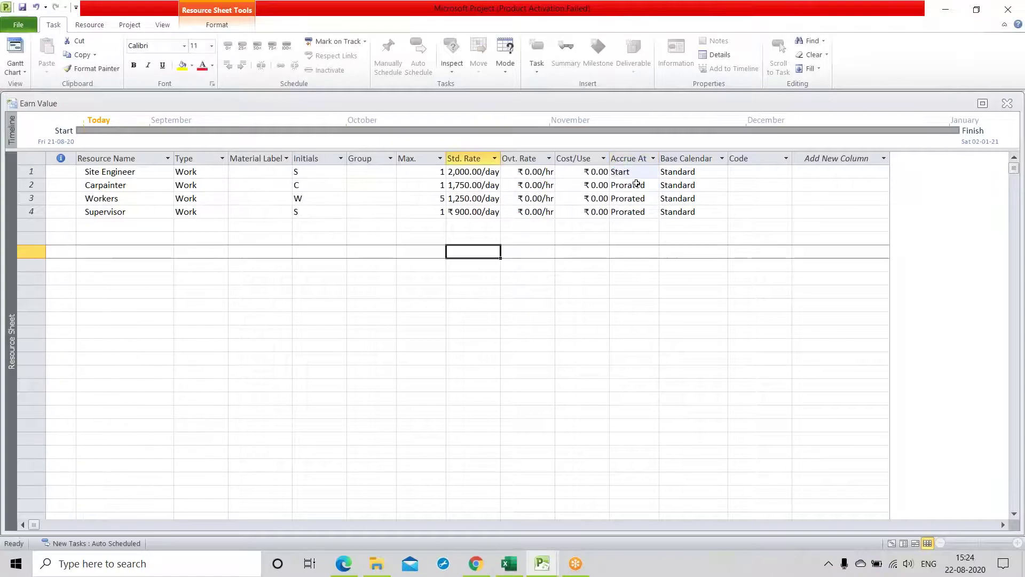
# Set the Site Engineer's cost accrual back to Prorated
pyautogui.click(653, 174)
pyautogui.click(653, 172)
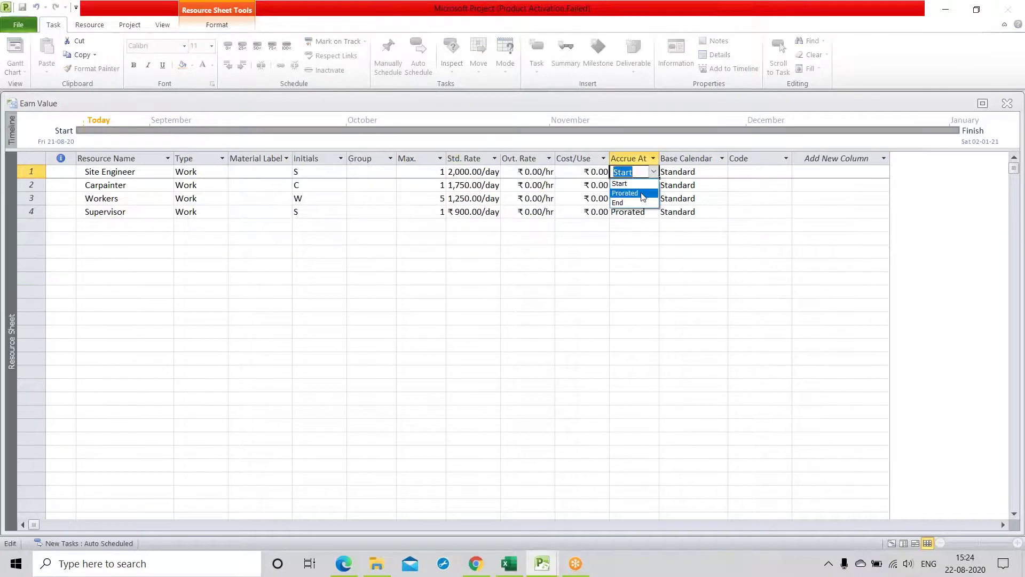
pyautogui.click(644, 193)
pyautogui.click(473, 291)
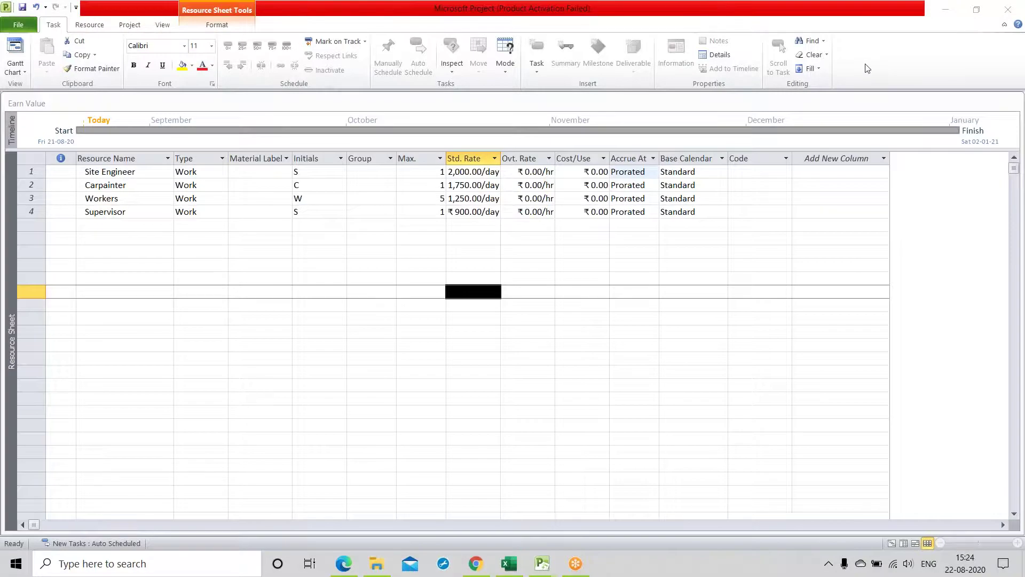
# Review the Site Engineer's cost accrual options, keep Prorated, and return to the Gantt Chart view
pyautogui.click(651, 171)
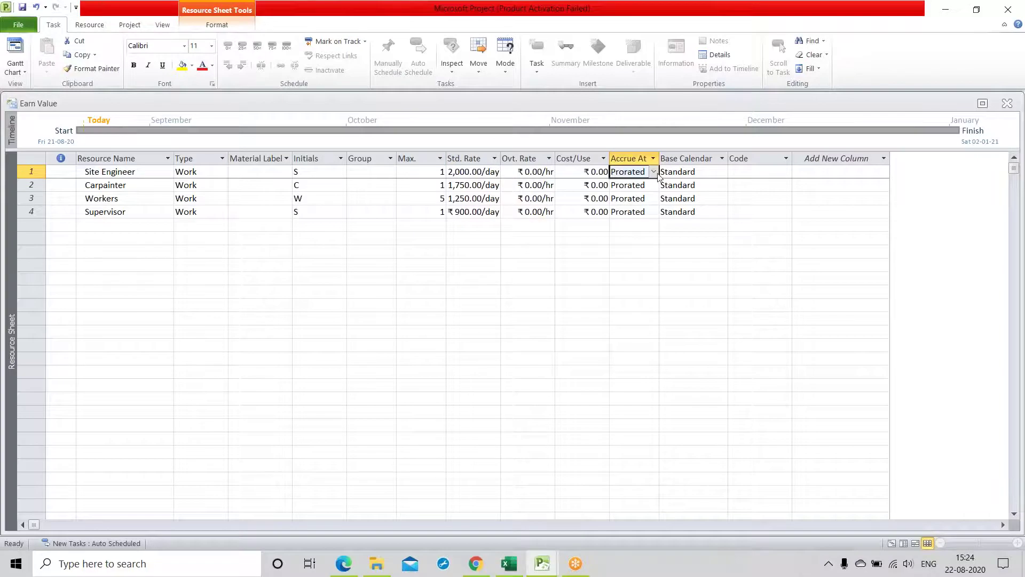
pyautogui.click(653, 172)
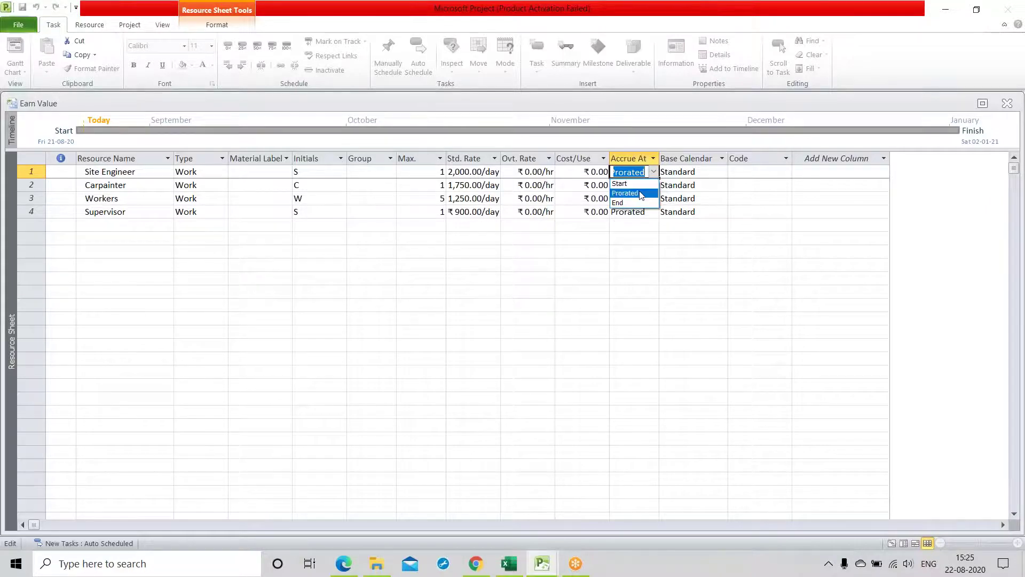
pyautogui.click(640, 193)
pyautogui.click(580, 264)
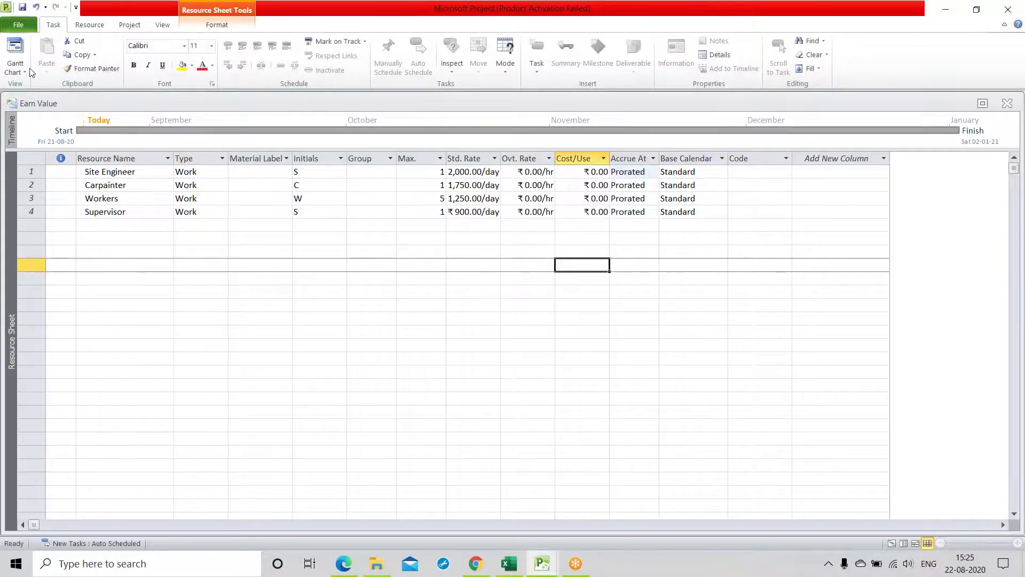
pyautogui.click(14, 72)
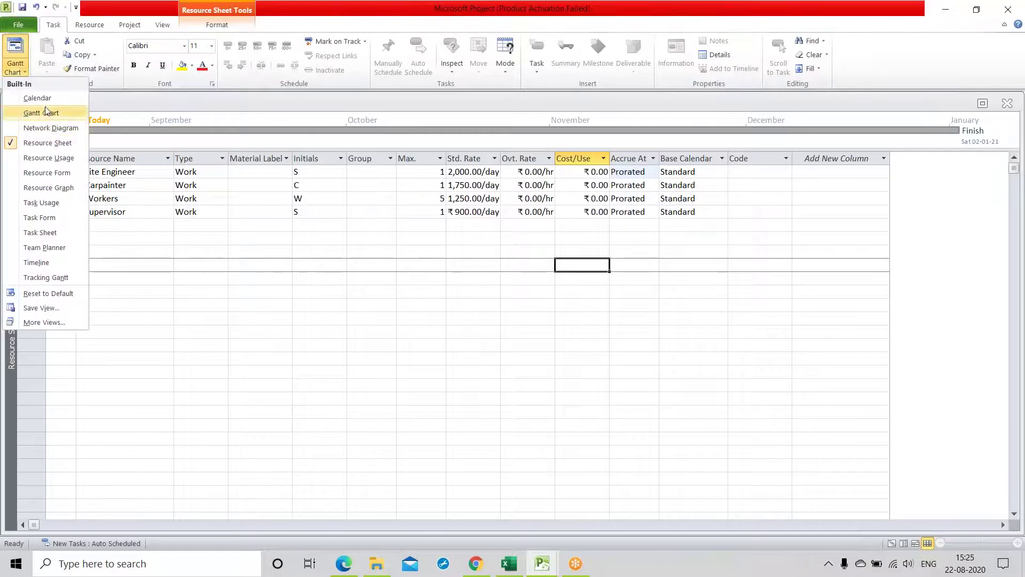
pyautogui.click(46, 112)
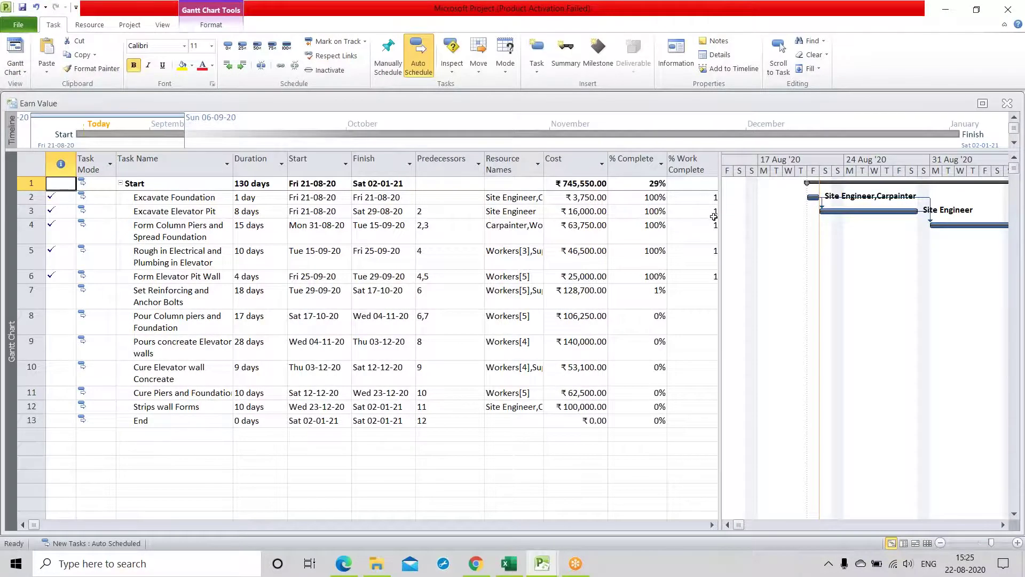
# Widen the task table area and hide the % Work Complete column
pyautogui.moveTo(719, 222); pyautogui.dragTo(762, 221)
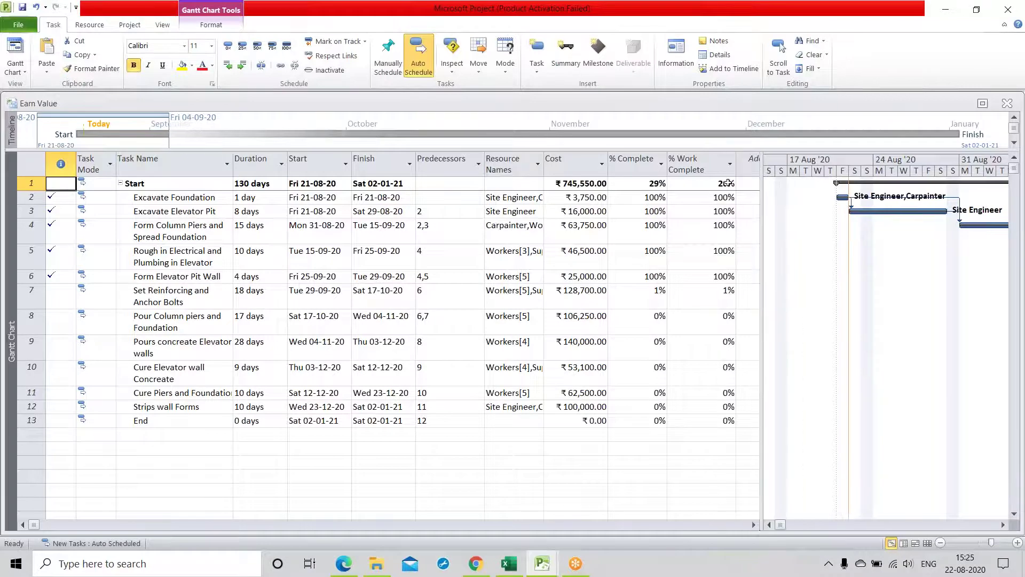
pyautogui.moveTo(736, 170); pyautogui.dragTo(701, 171)
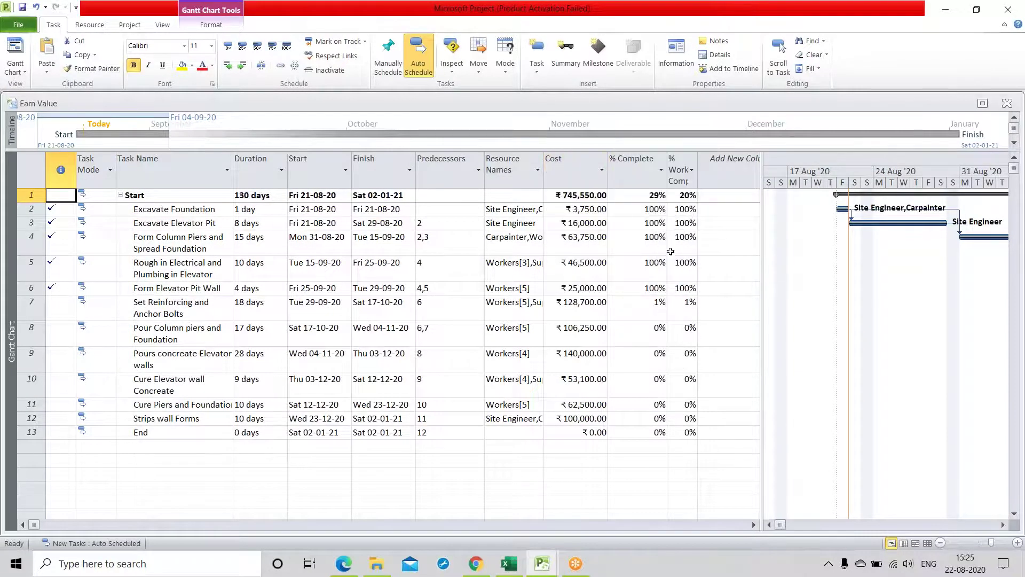
pyautogui.click(692, 170)
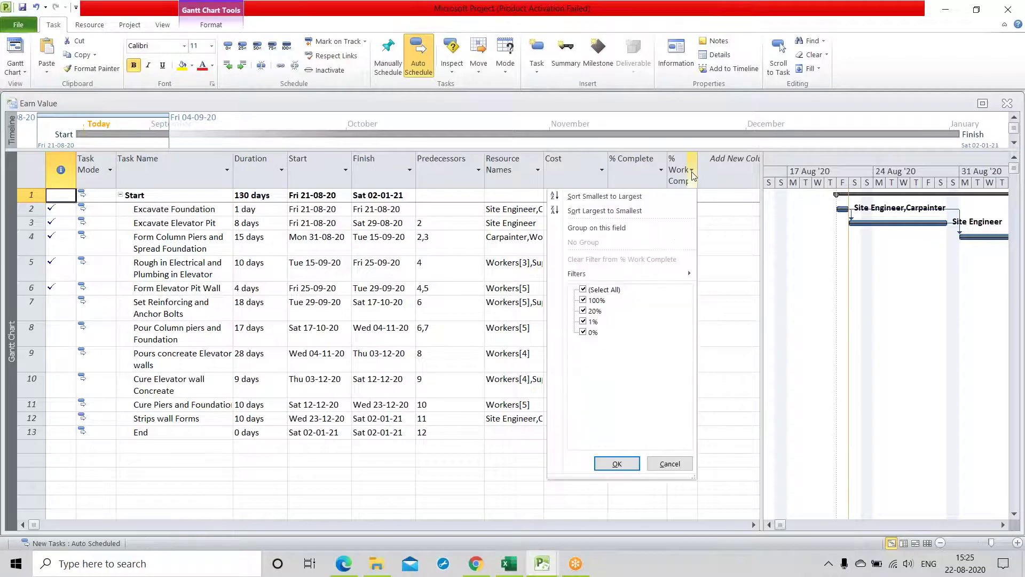
pyautogui.click(683, 179)
pyautogui.click(682, 195)
pyautogui.rightClick(681, 172)
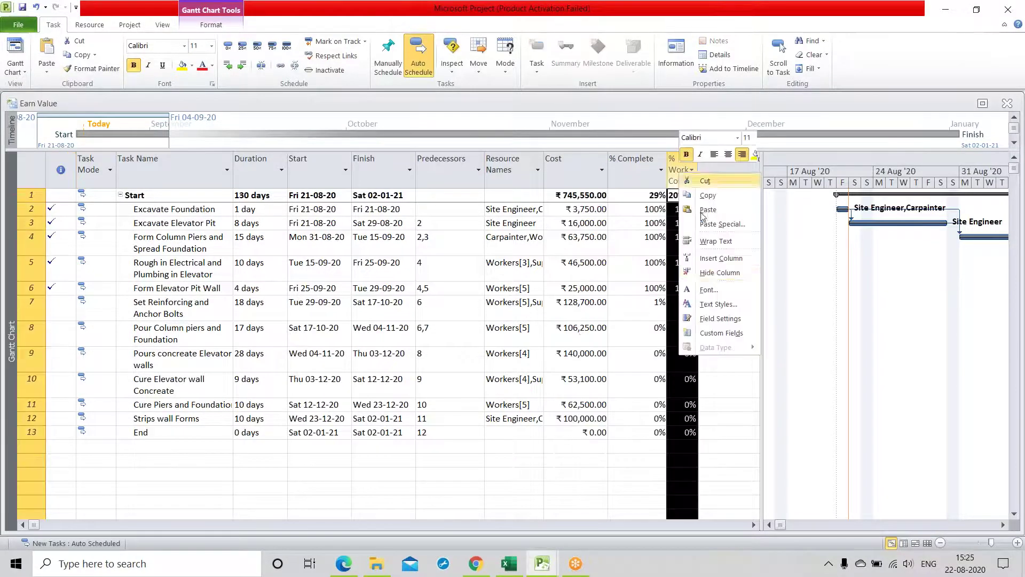
pyautogui.click(720, 273)
# Add an Actual Cost column after % Complete in the task table
pyautogui.click(687, 163)
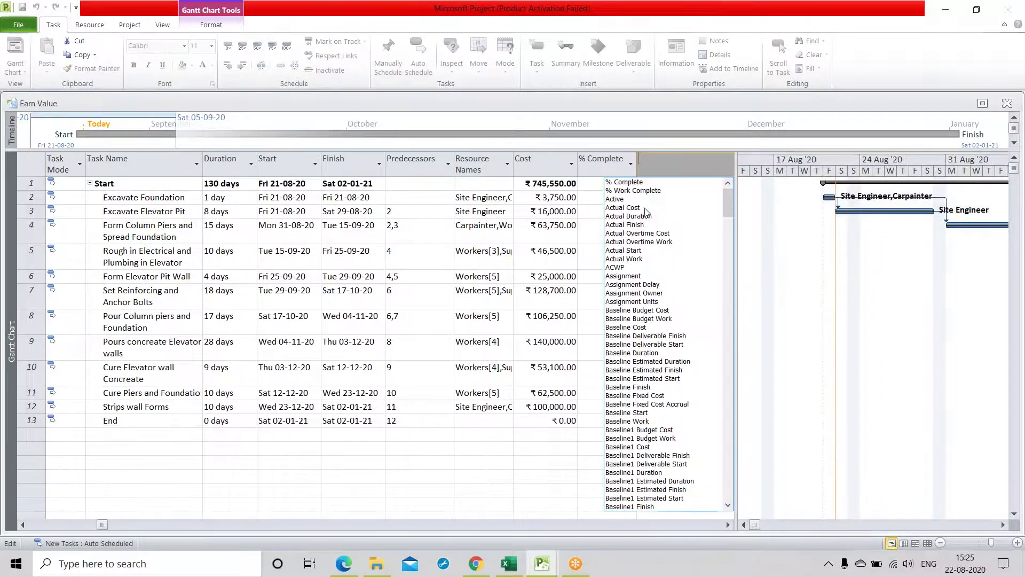
pyautogui.click(627, 208)
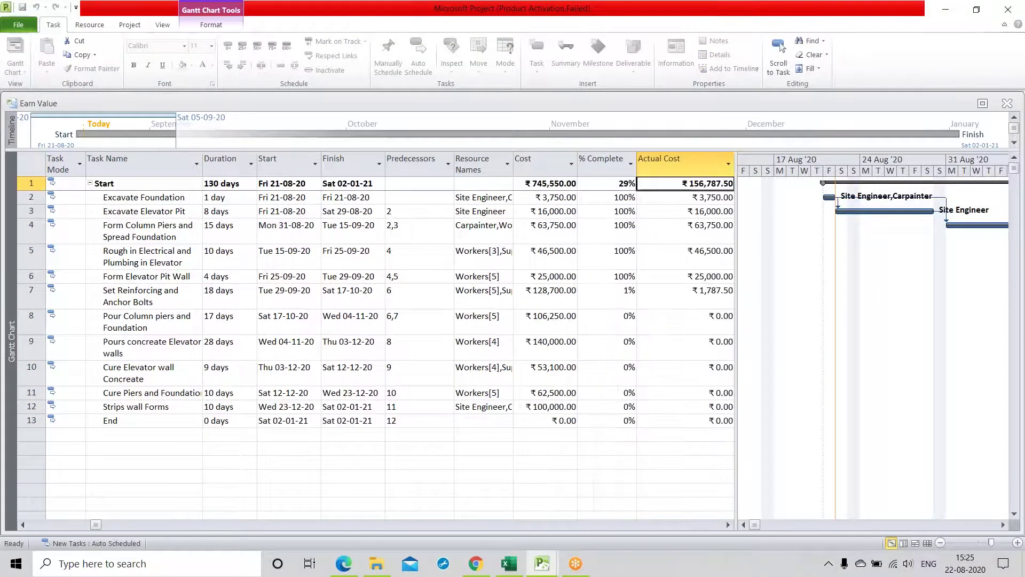
pyautogui.click(555, 490)
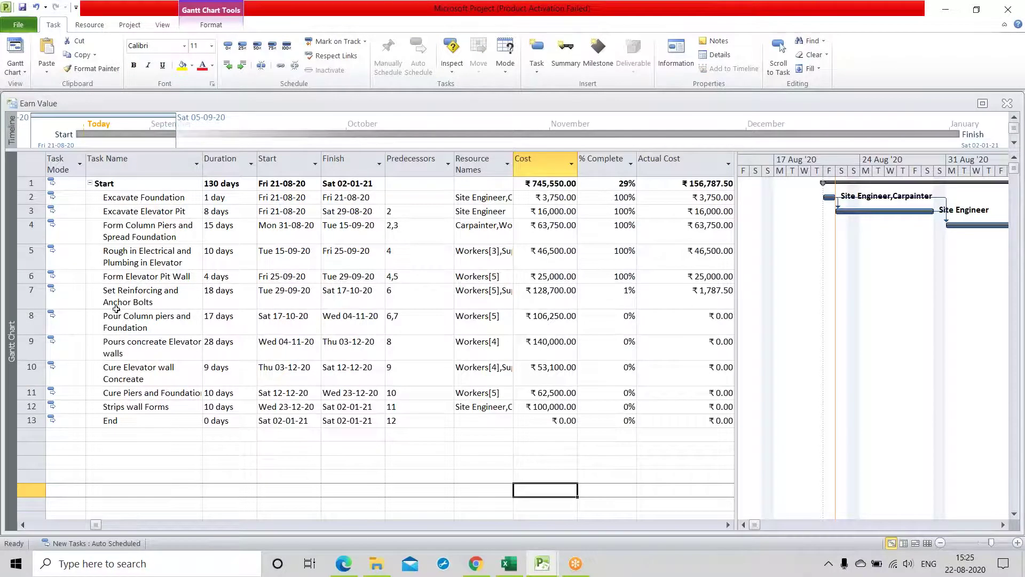
# Compare the cost, percent complete and actual cost of the task "Set Reinforcing and Anchor Bolts"
pyautogui.click(33, 293)
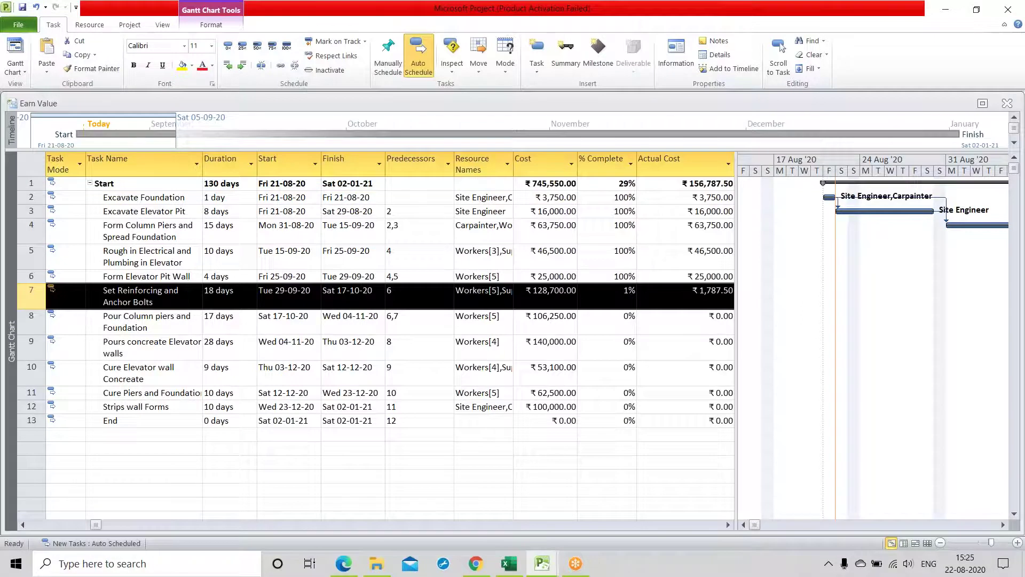
pyautogui.click(537, 303)
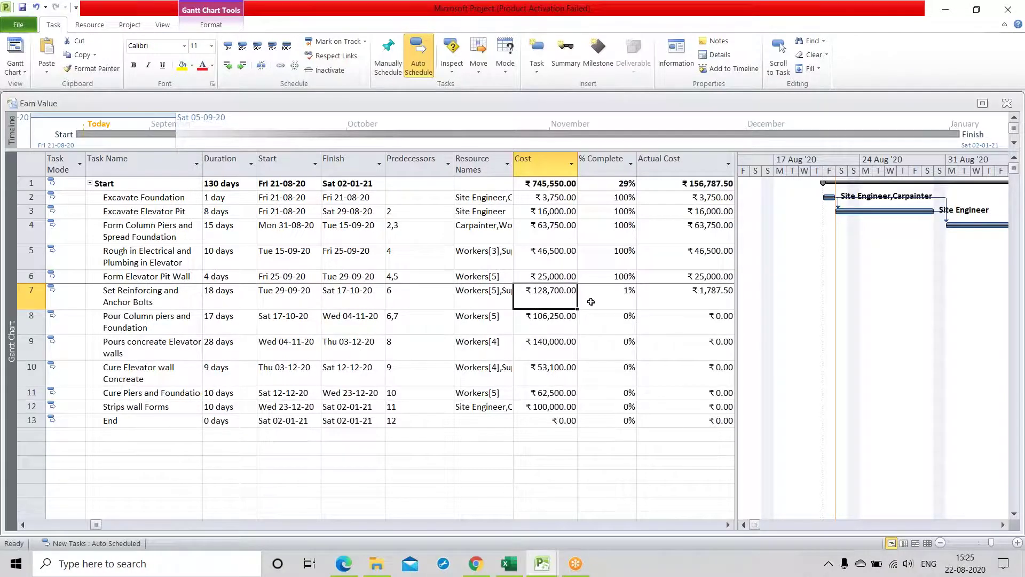
pyautogui.click(609, 297)
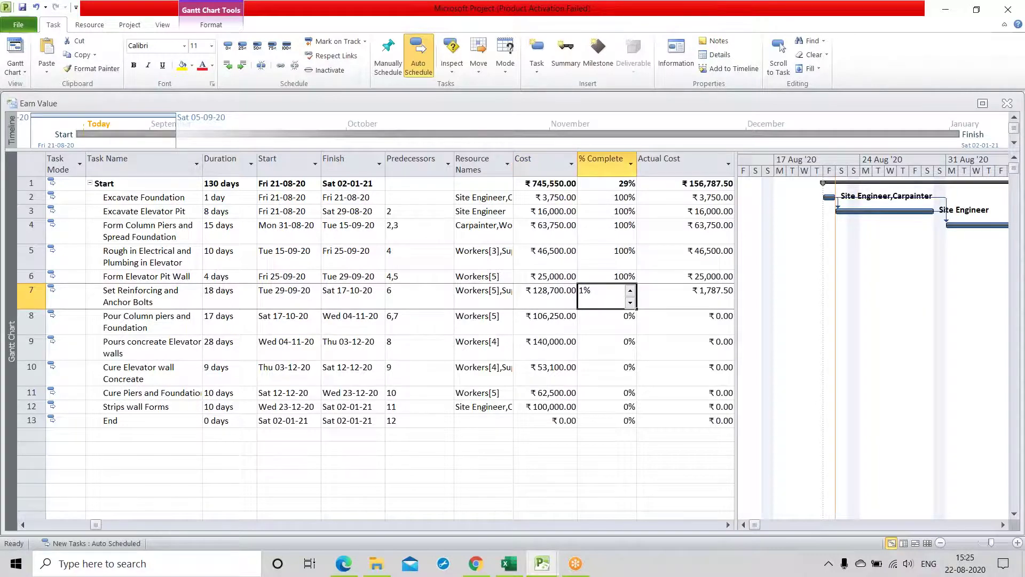
pyautogui.click(664, 298)
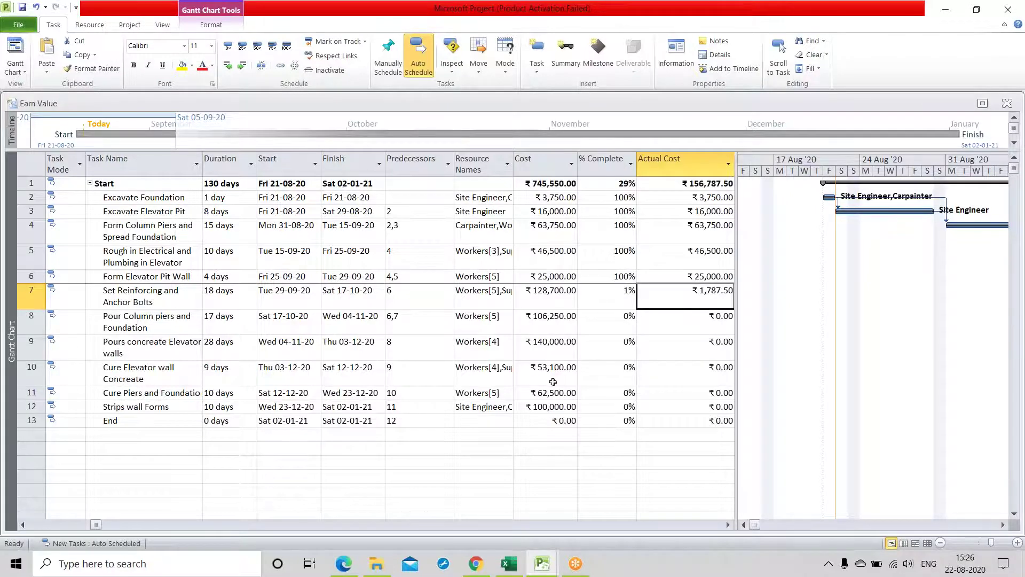
pyautogui.click(473, 474)
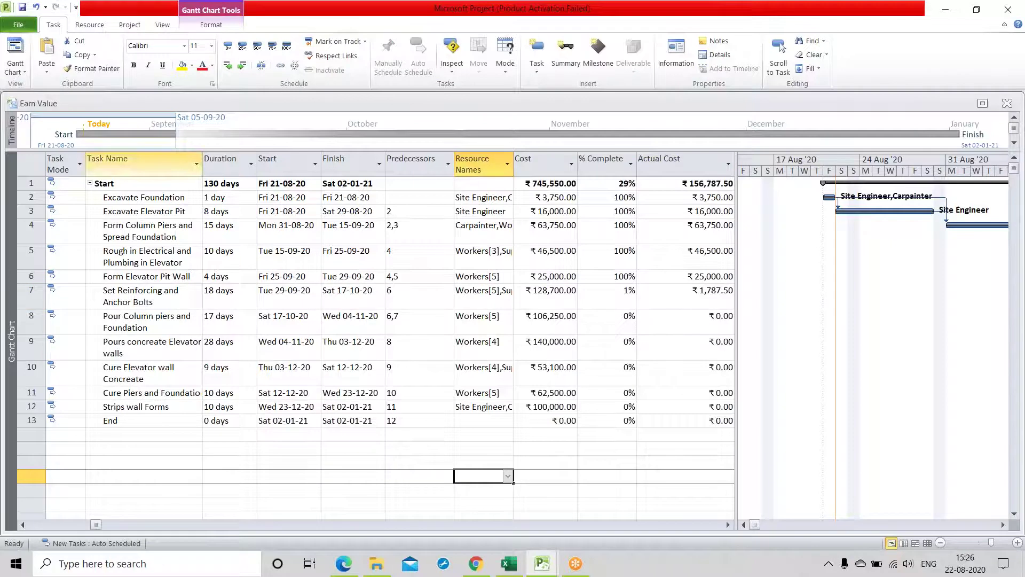
# Reopen the Resource Sheet and change the Site Engineer's cost accrual to Start
pyautogui.click(18, 72)
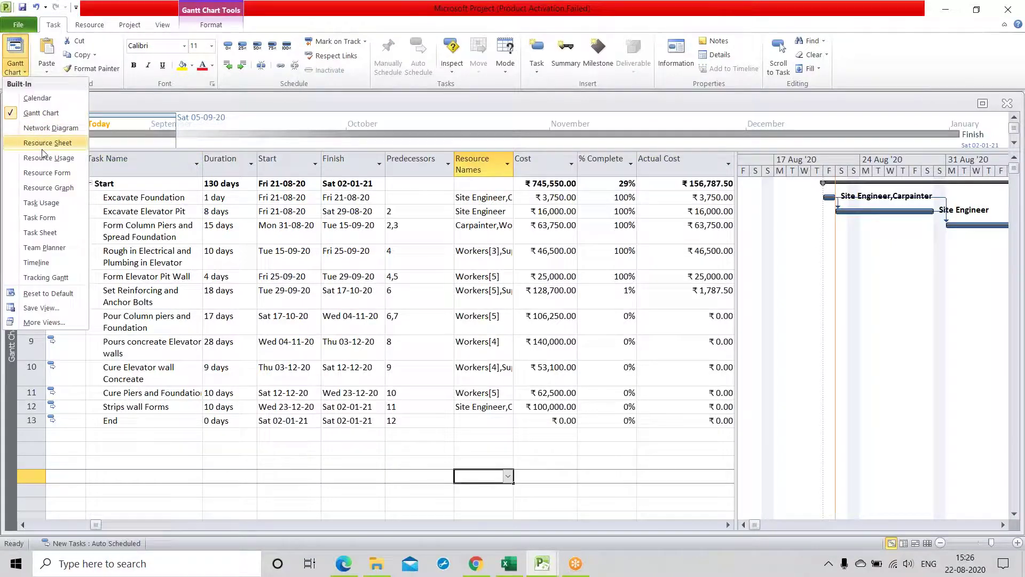
pyautogui.click(45, 143)
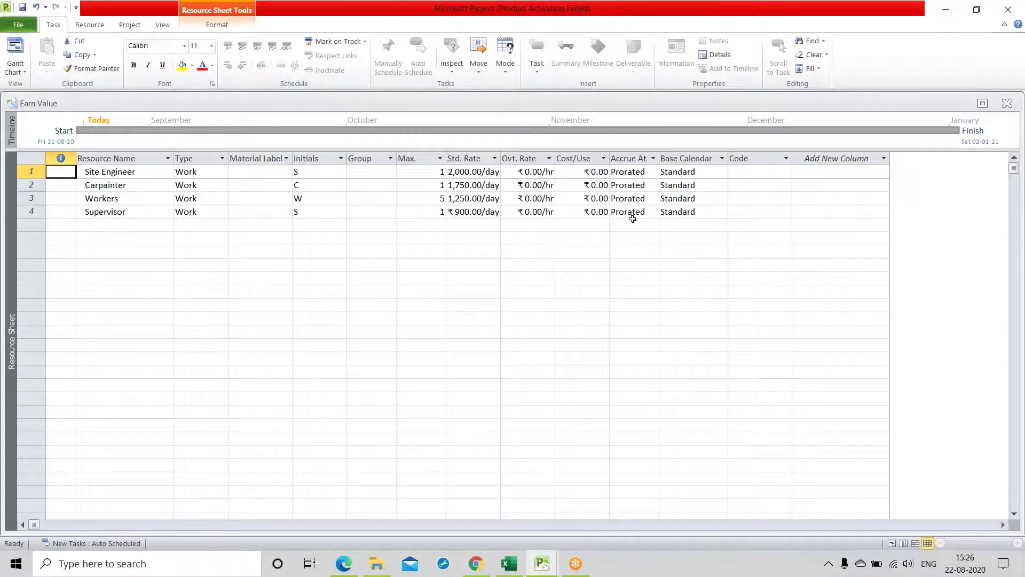
pyautogui.click(654, 173)
pyautogui.click(654, 173)
pyautogui.click(651, 182)
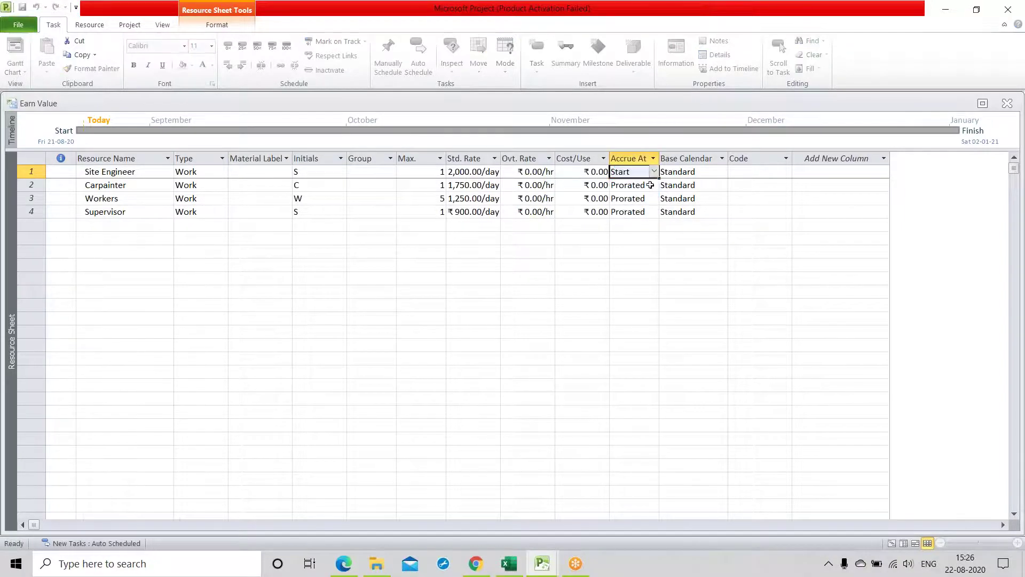
# Set the cost accrual of the Carpainter, Workers and Supervisor resources to Start
pyautogui.click(654, 187)
pyautogui.click(654, 186)
pyautogui.click(638, 192)
pyautogui.click(649, 198)
pyautogui.click(654, 199)
pyautogui.click(636, 210)
pyautogui.click(649, 212)
pyautogui.click(654, 212)
pyautogui.click(635, 225)
pyautogui.click(582, 291)
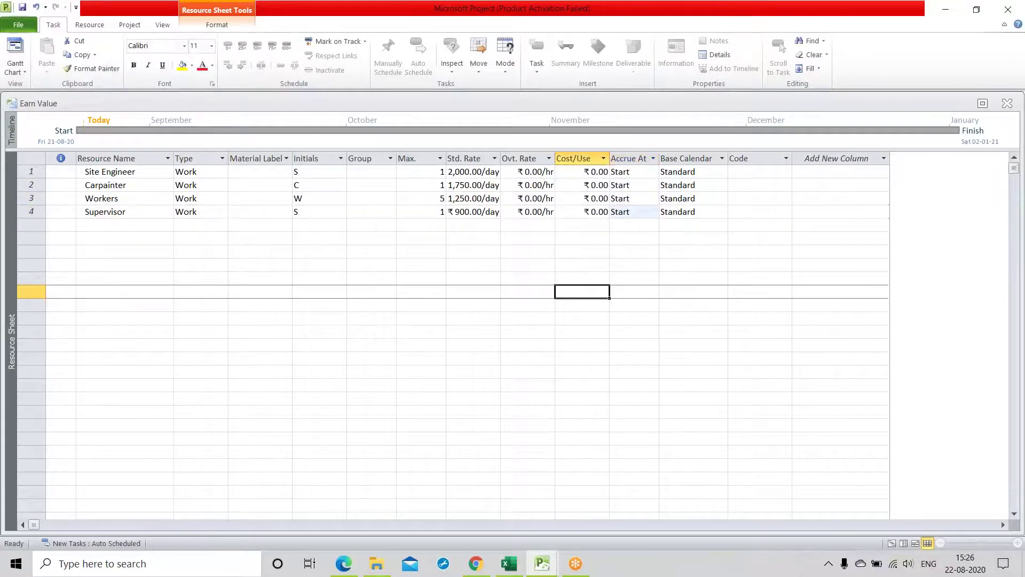
# Return to the Gantt Chart view and widen the task table area to show the full Actual Cost column
pyautogui.click(21, 72)
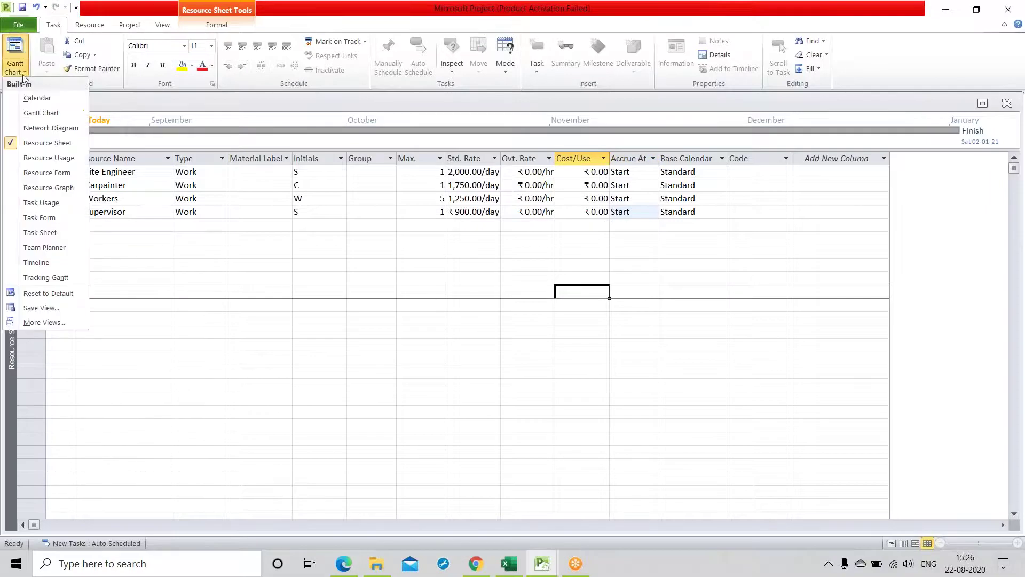
pyautogui.click(41, 113)
pyautogui.click(514, 475)
pyautogui.moveTo(739, 268); pyautogui.dragTo(772, 268)
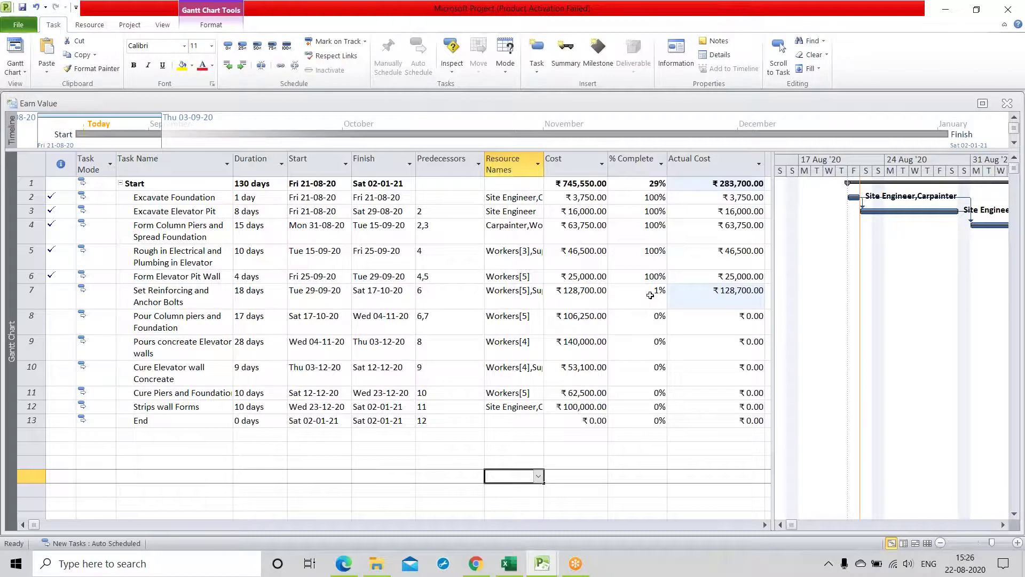
# Examine the actual cost of each task from "Set Reinforcing and Anchor Bolts" down to "End"
pyautogui.click(702, 294)
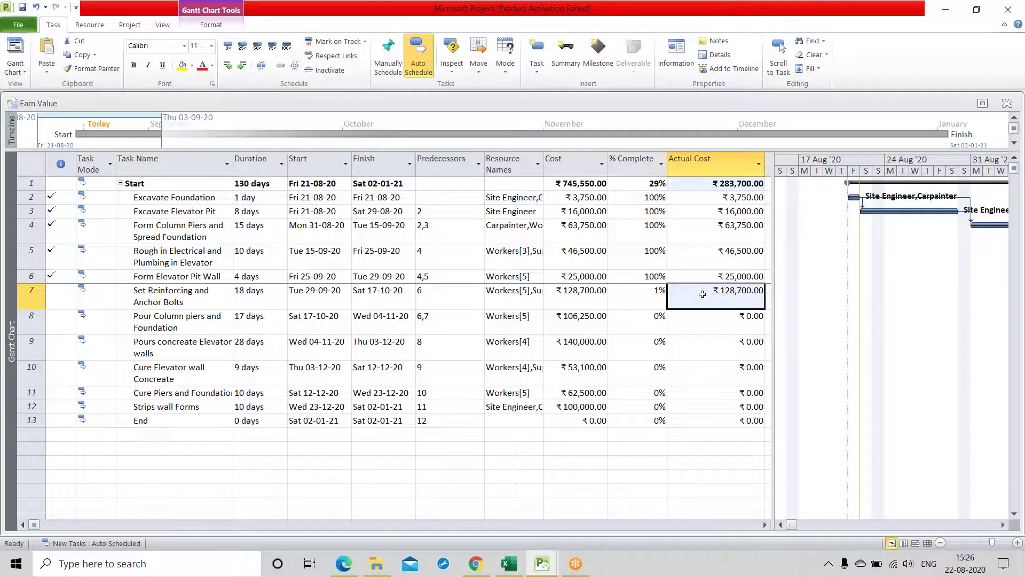
pyautogui.click(709, 320)
pyautogui.click(709, 346)
pyautogui.click(704, 372)
pyautogui.click(698, 396)
pyautogui.click(696, 406)
pyautogui.click(693, 420)
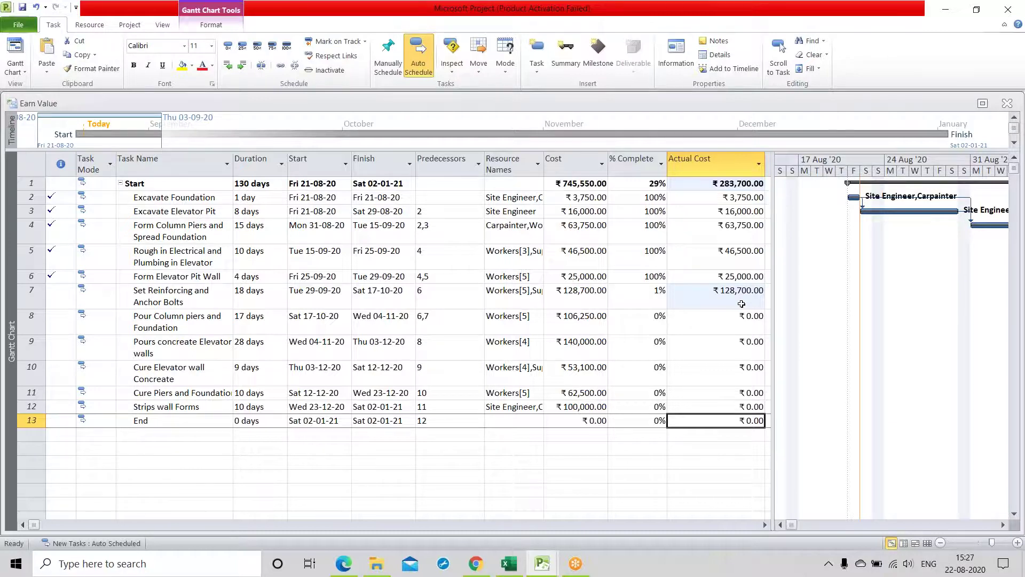
# Reopen the Resource Sheet and set the cost accrual of the Site Engineer and Carpainter to End
pyautogui.click(21, 69)
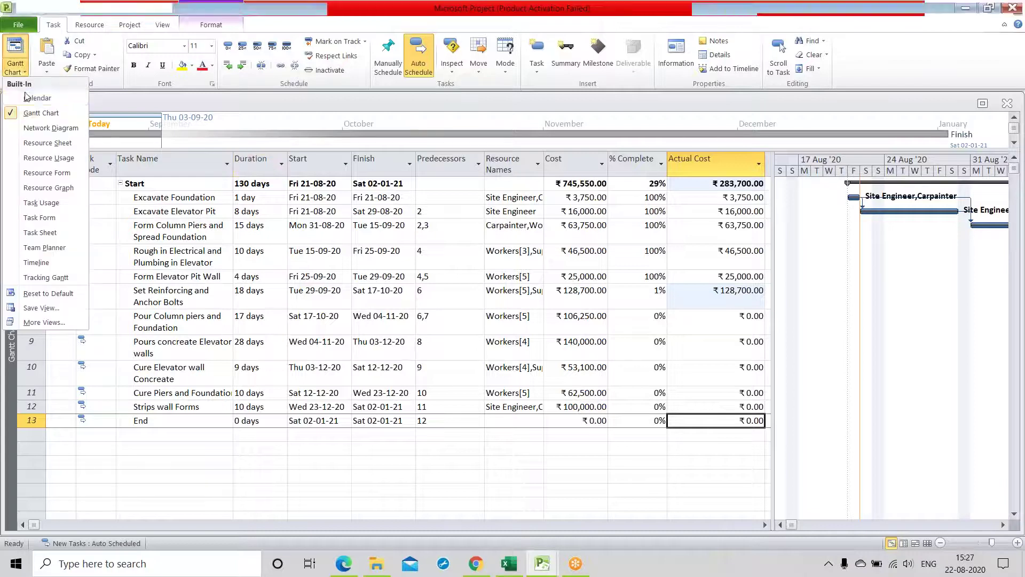
pyautogui.click(47, 142)
pyautogui.click(638, 172)
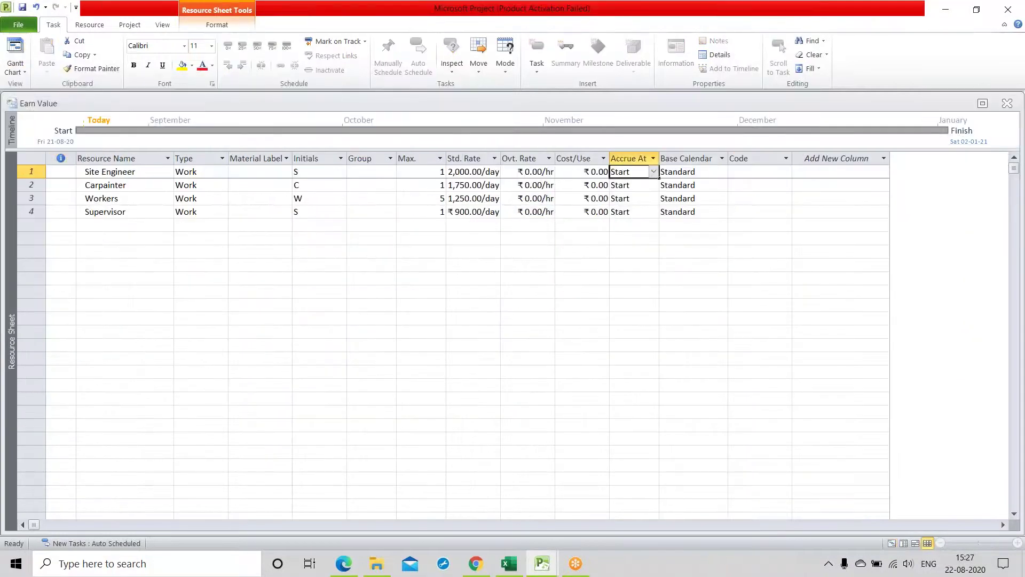
pyautogui.click(653, 172)
pyautogui.click(623, 199)
pyautogui.click(635, 184)
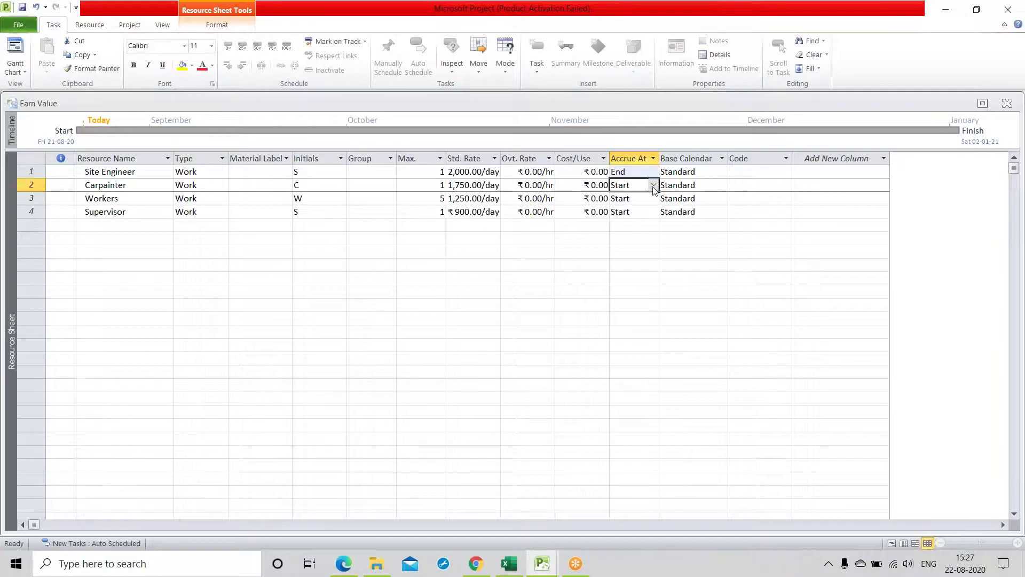
pyautogui.click(622, 206)
# Set the cost accrual of the Workers and Supervisor resources to End
pyautogui.click(649, 199)
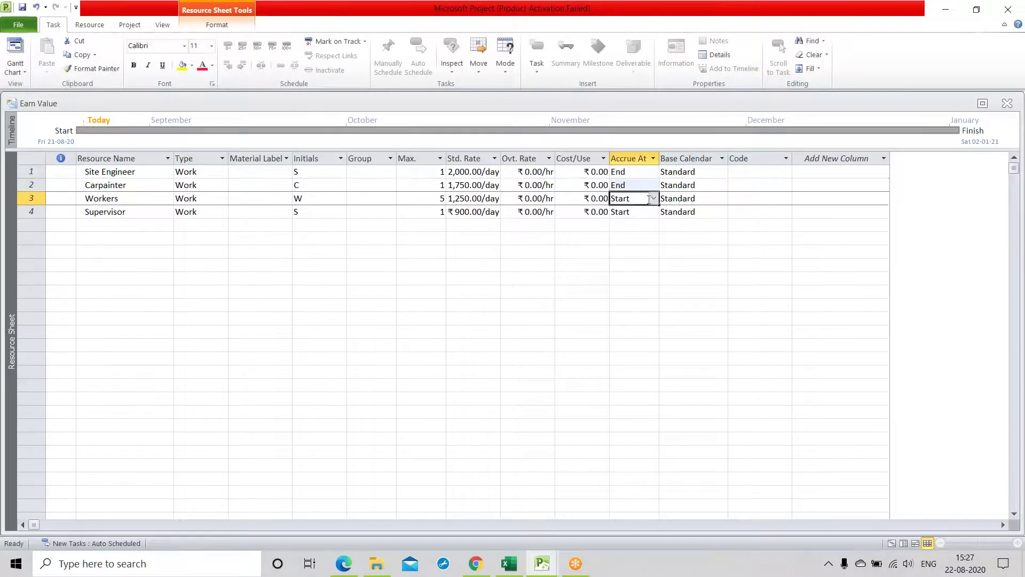
pyautogui.click(653, 198)
pyautogui.click(622, 230)
pyautogui.click(655, 212)
pyautogui.click(654, 212)
pyautogui.click(623, 243)
pyautogui.click(569, 264)
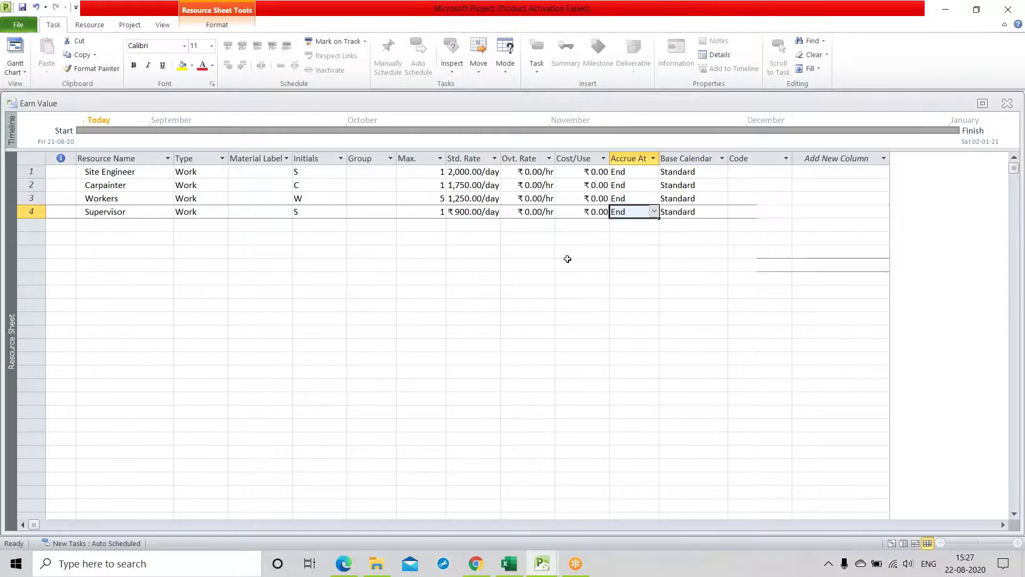
# Return to the Gantt Chart view and check the actual cost and percent complete of "Set Reinforcing and Anchor Bolts"
pyautogui.click(24, 75)
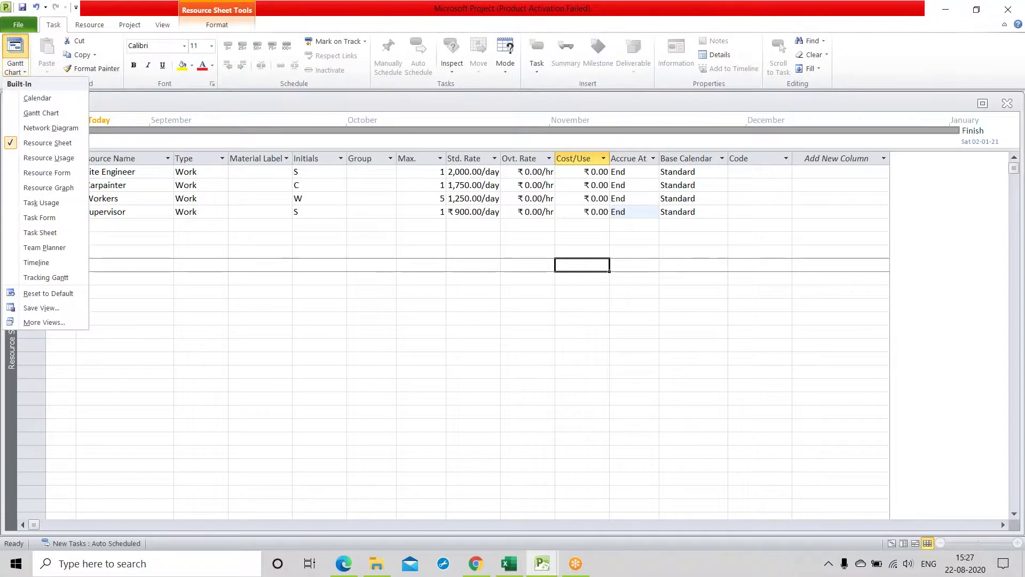
pyautogui.click(32, 112)
pyautogui.click(576, 448)
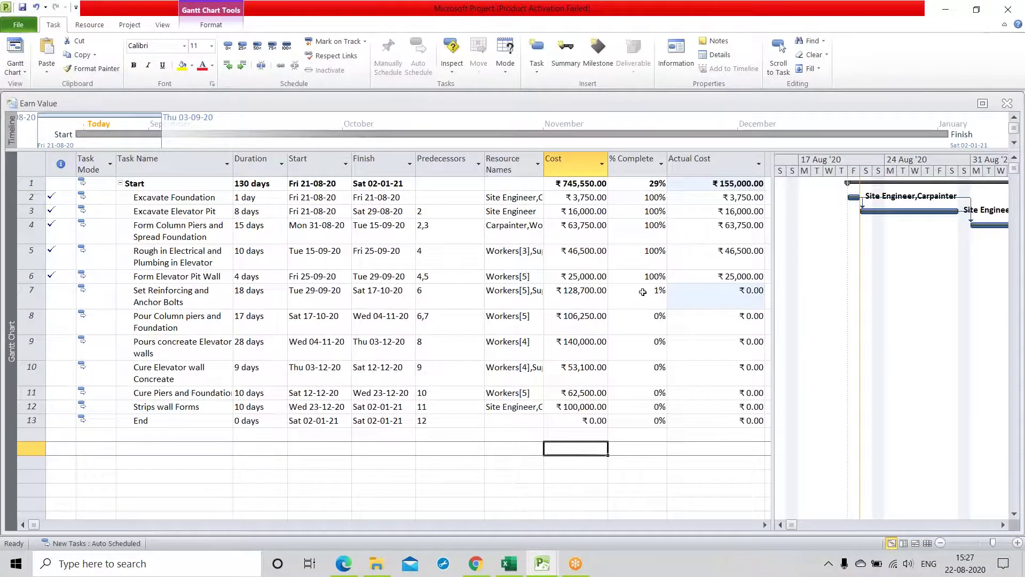
pyautogui.click(726, 299)
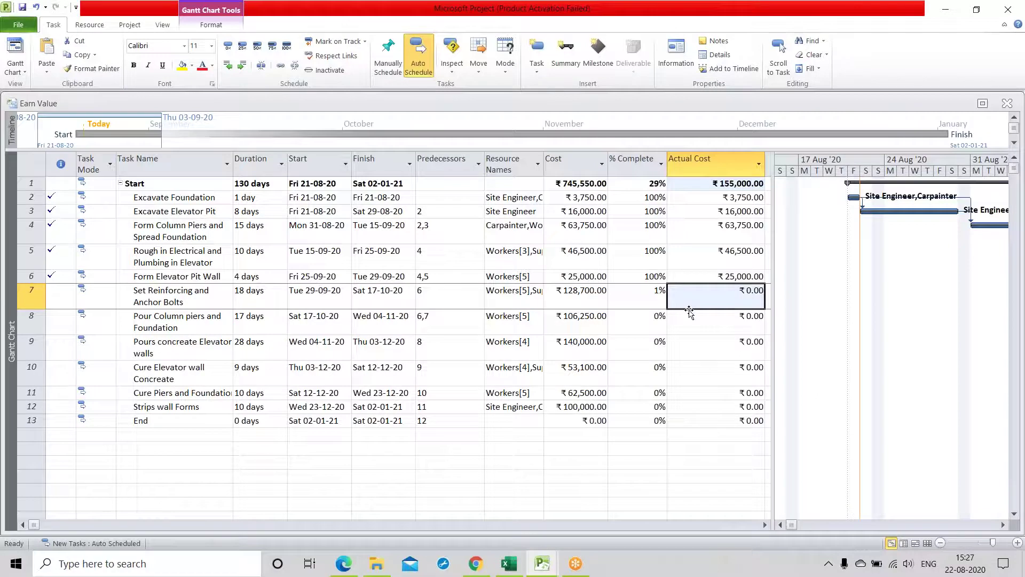
pyautogui.click(645, 299)
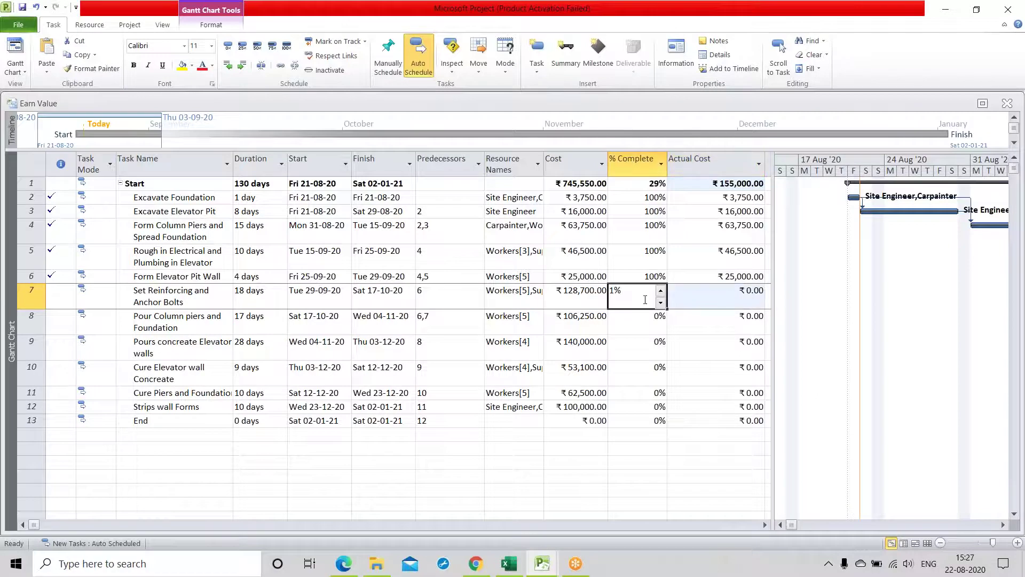
# Examine the actual costs of the completed tasks from "Form Elevator Pit Wall" up to "Excavate Foundation"
pyautogui.click(576, 277)
pyautogui.click(691, 275)
pyautogui.click(689, 261)
pyautogui.click(689, 236)
pyautogui.click(689, 212)
pyautogui.click(689, 197)
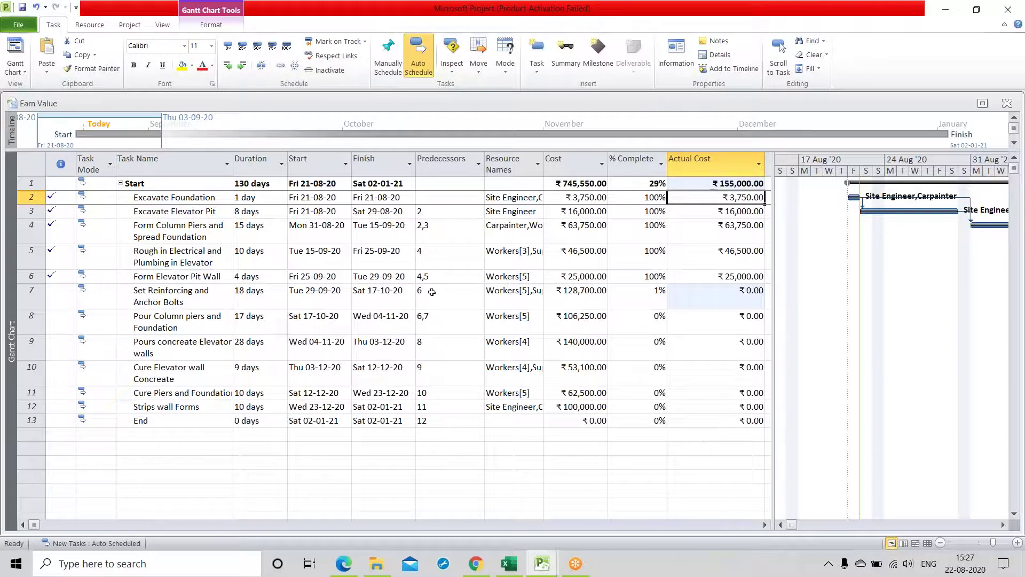
# Reopen the Resource Sheet and set the cost accrual of the Site Engineer and Carpainter to Prorated
pyautogui.click(16, 72)
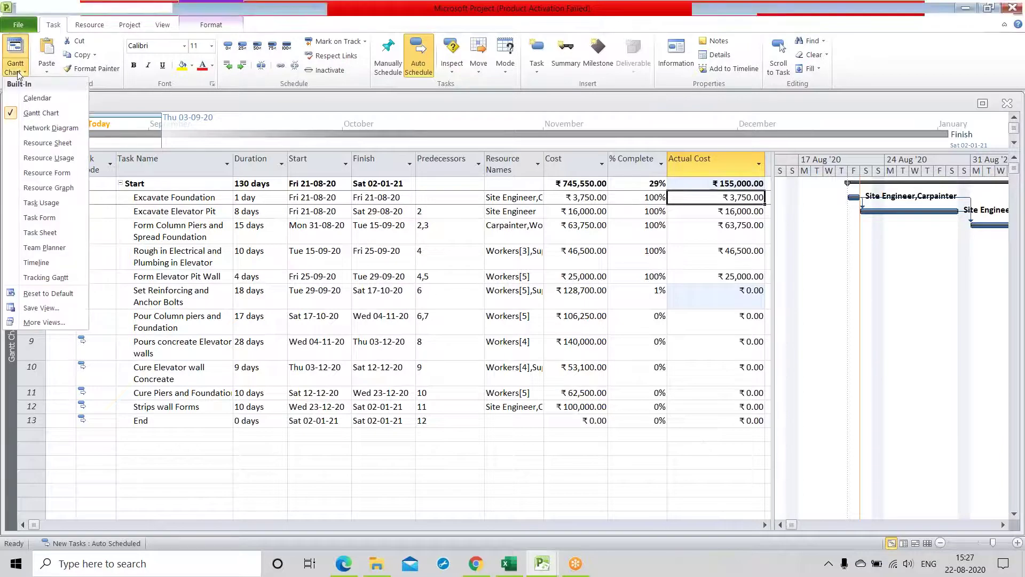
pyautogui.click(48, 143)
pyautogui.click(641, 175)
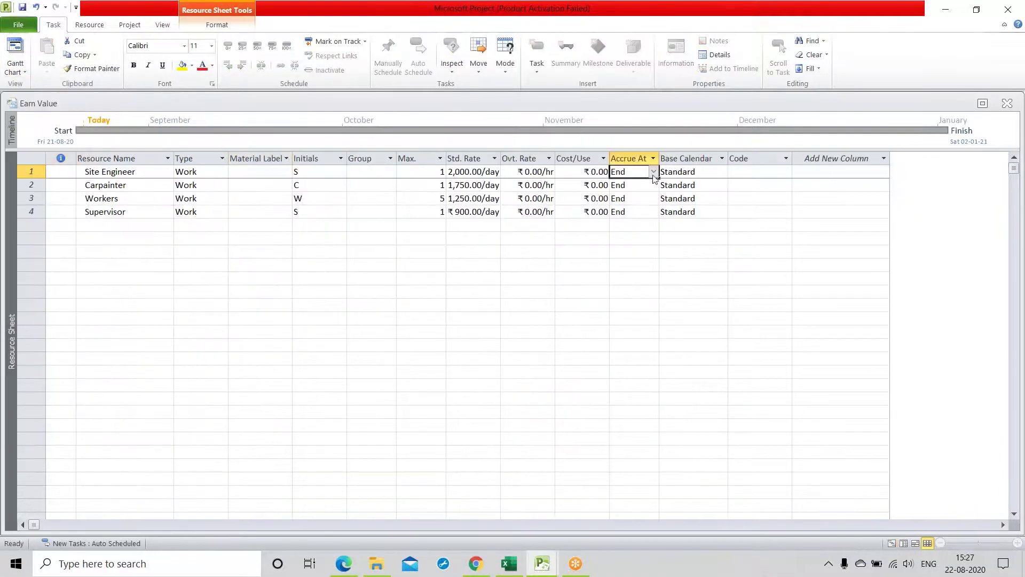
pyautogui.click(653, 172)
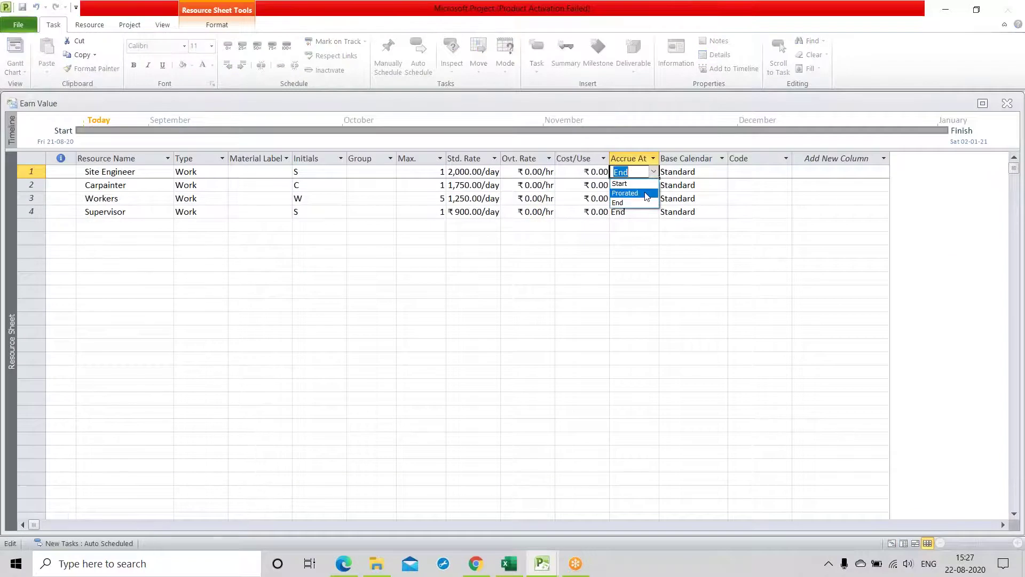
pyautogui.click(646, 193)
pyautogui.click(654, 185)
pyautogui.click(637, 206)
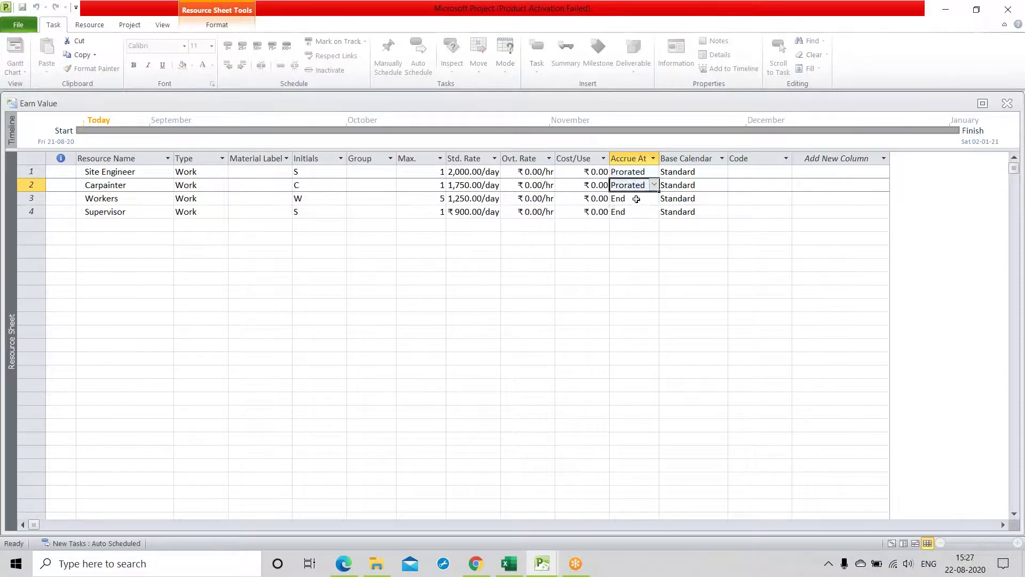
# Set the cost accrual of the Workers and Supervisor to Prorated and return to the Gantt Chart view
pyautogui.click(636, 198)
pyautogui.click(654, 198)
pyautogui.click(639, 214)
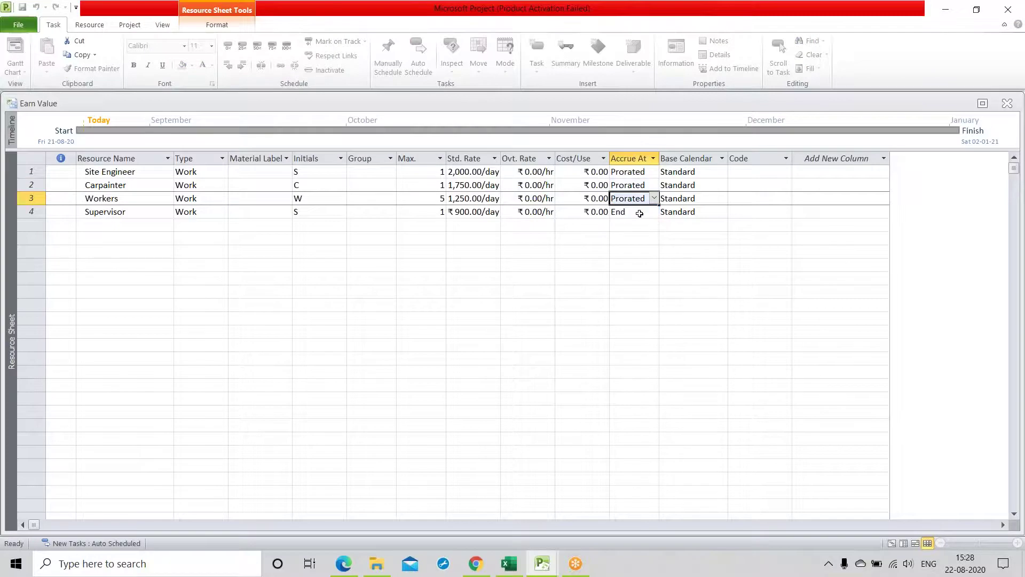
pyautogui.click(639, 214)
pyautogui.click(653, 211)
pyautogui.click(630, 237)
pyautogui.click(565, 264)
pyautogui.click(5, 57)
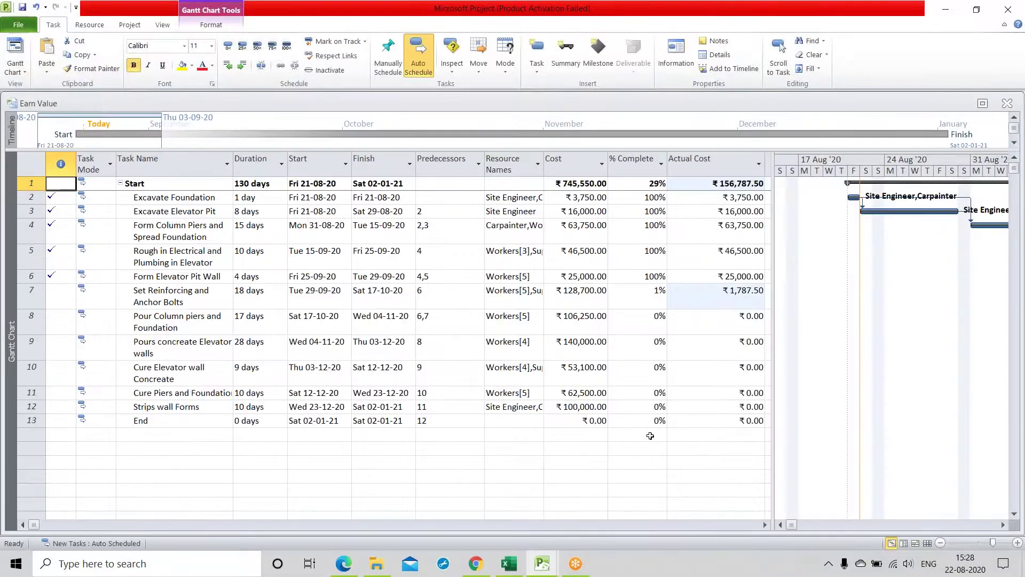
pyautogui.click(638, 461)
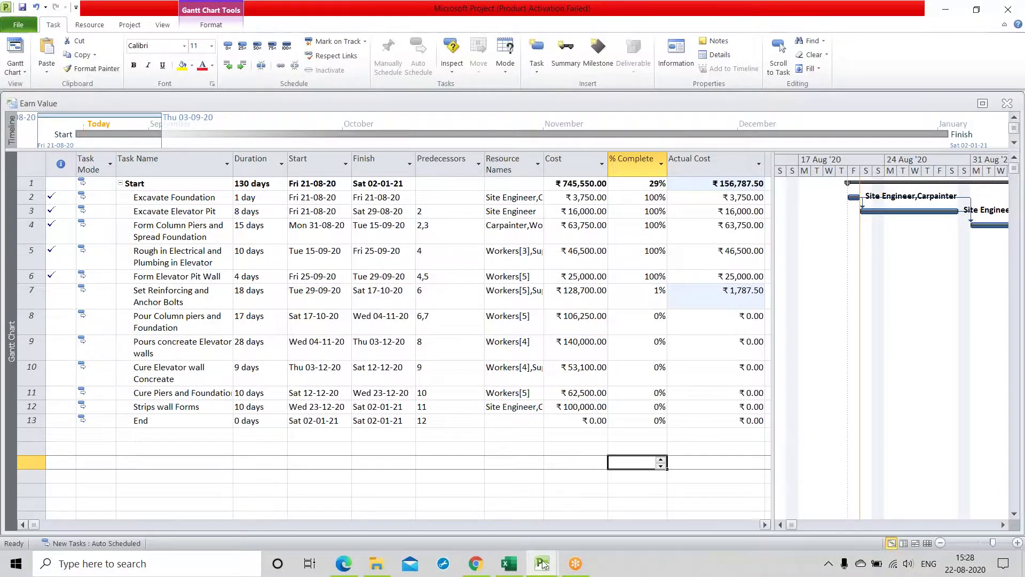
# Switch to the MSP syllabus breakup workbook in Excel and review the Day 15 Earned Value Analysis topics
pyautogui.click(506, 565)
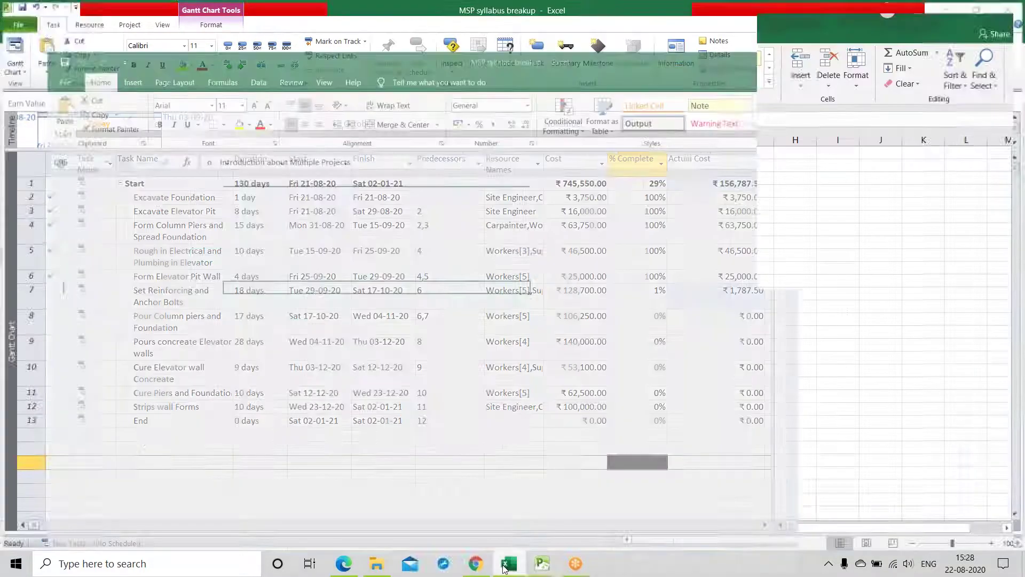
pyautogui.scroll(2, 344, 308)
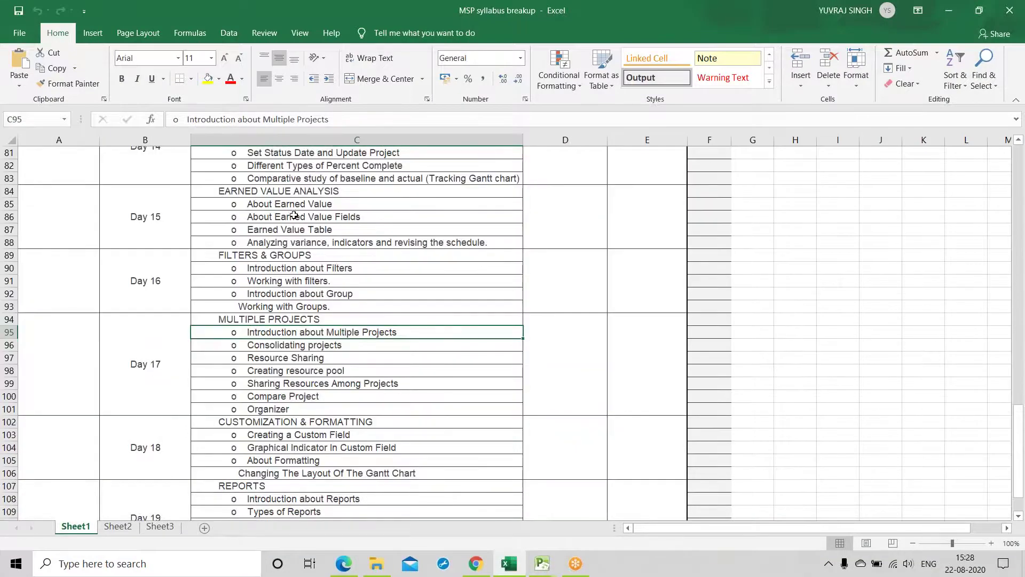
pyautogui.click(162, 220)
pyautogui.click(227, 222)
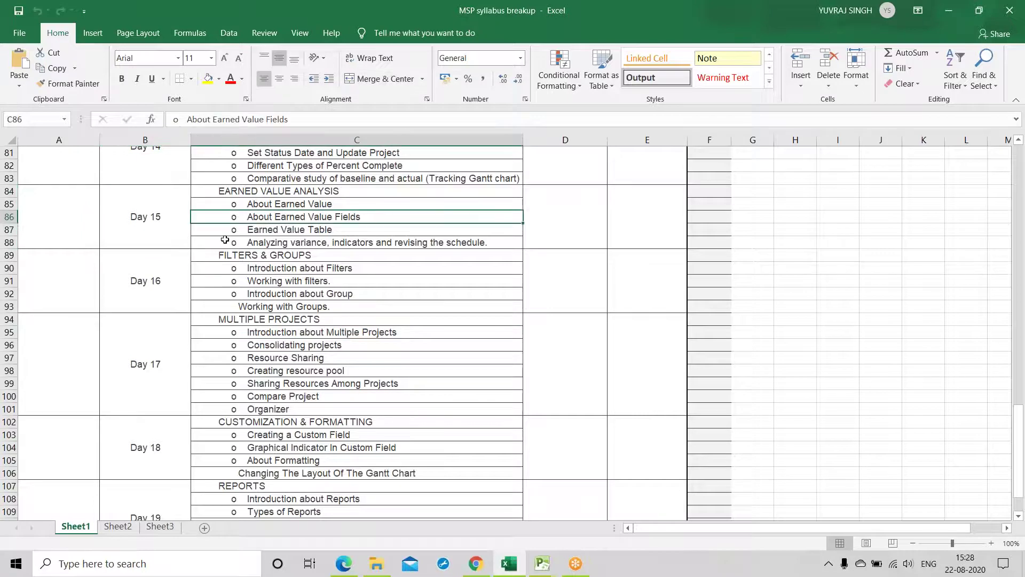
pyautogui.click(225, 239)
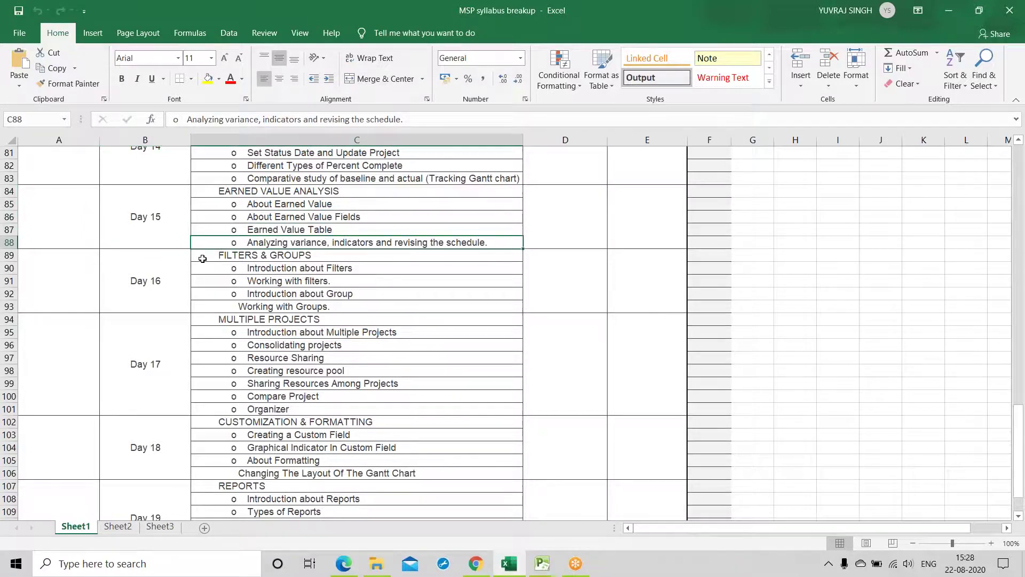
# Review the Day 16 Filters & Groups topics in the syllabus, from the introduction about filters to working with groups
pyautogui.click(204, 256)
pyautogui.scroll(-1, 347, 275)
pyautogui.click(228, 230)
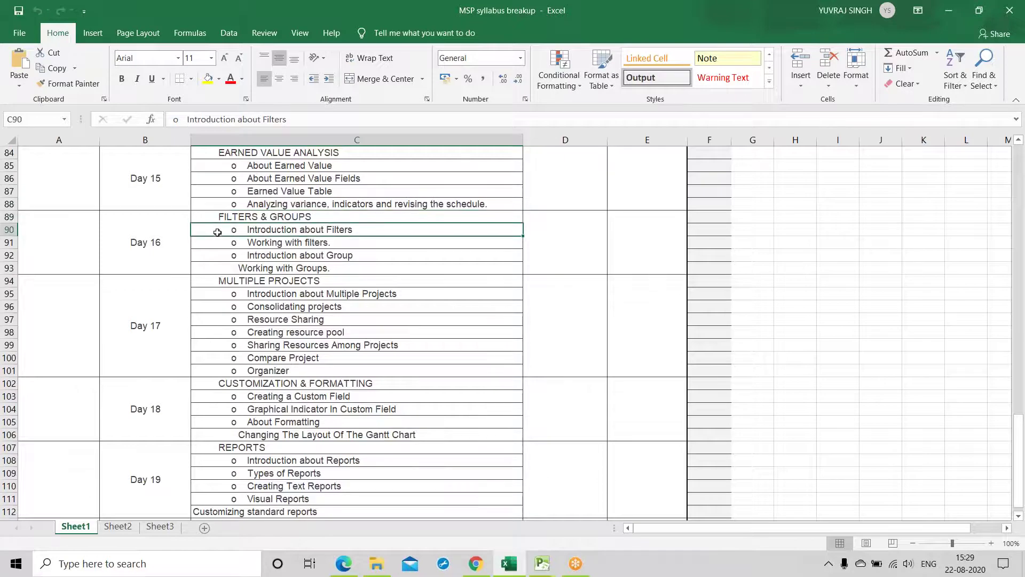
pyautogui.press('Down')
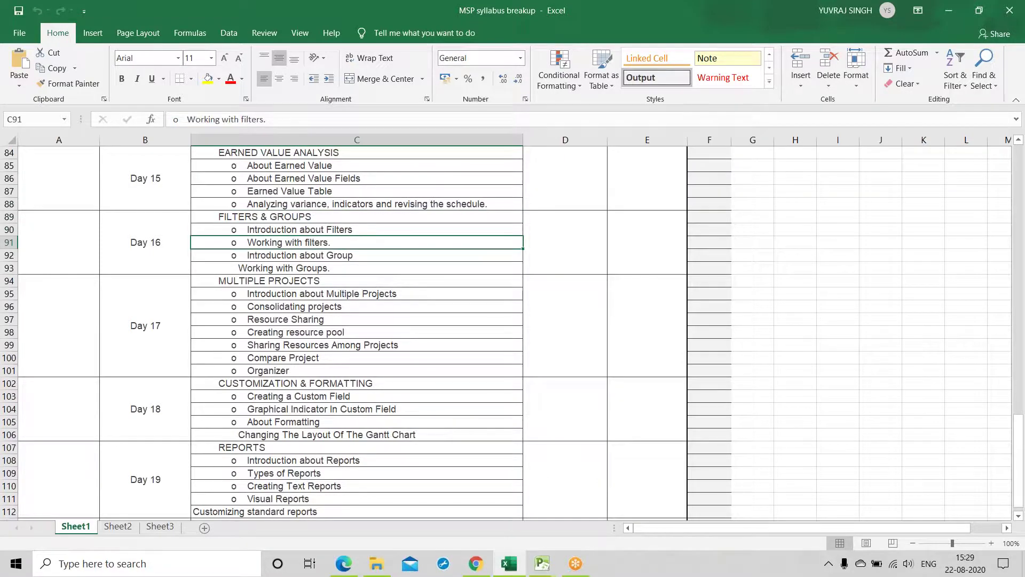
pyautogui.click(202, 258)
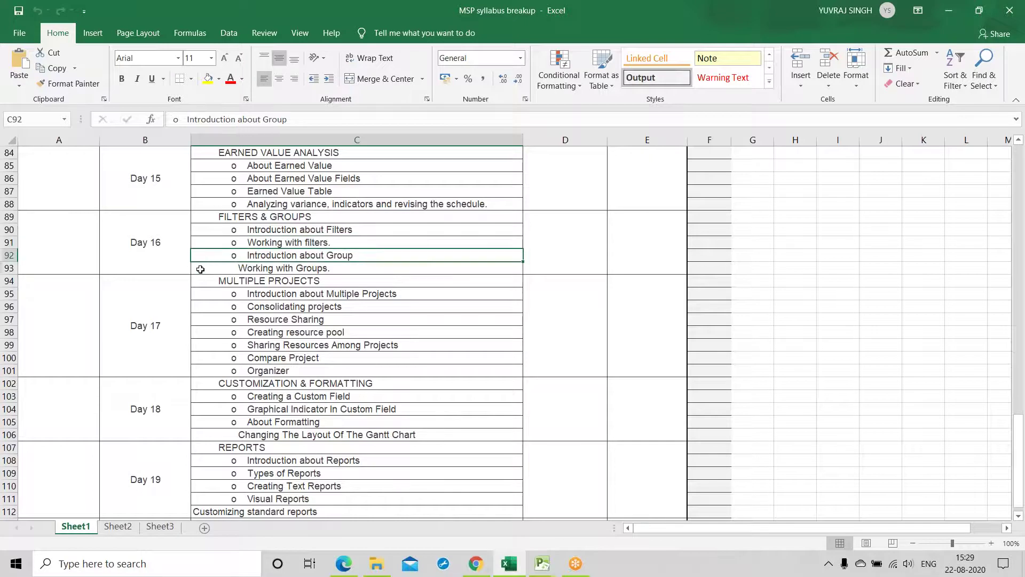
pyautogui.click(200, 268)
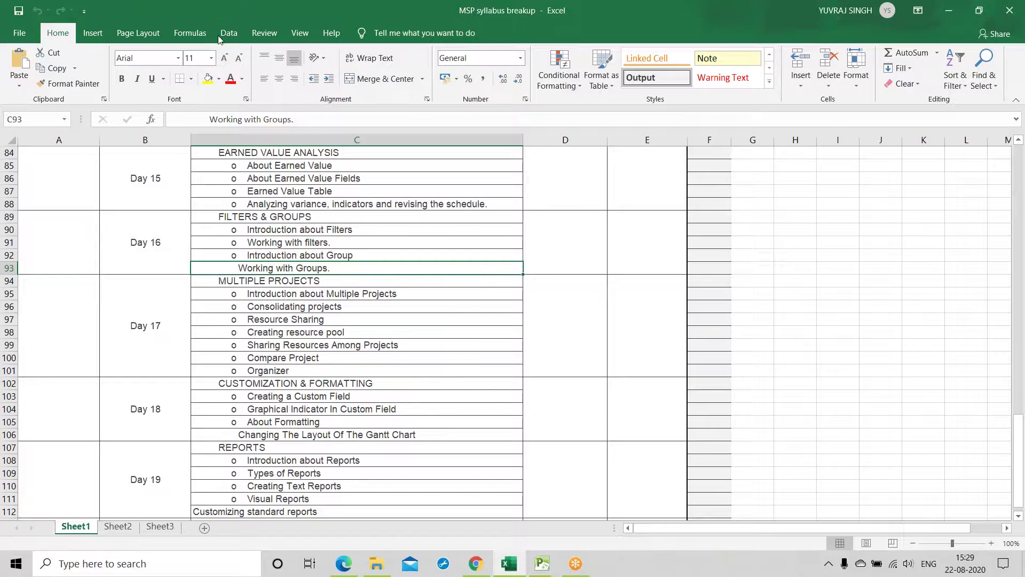
# Minimize the syllabus workbook and return to the Earn Value plan in Microsoft Project
pyautogui.doubleClick(217, 8)
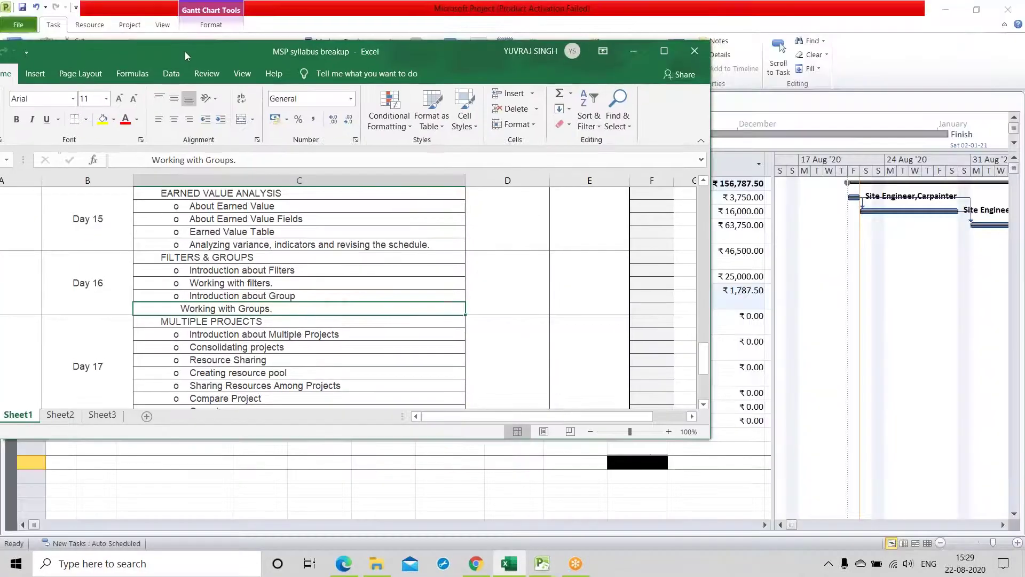
pyautogui.click(635, 51)
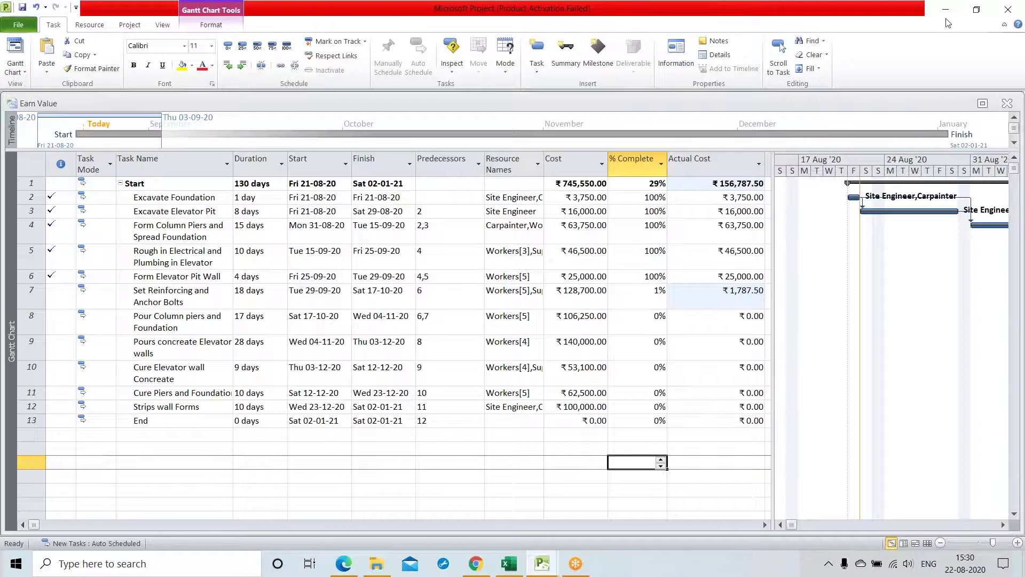
pyautogui.click(946, 55)
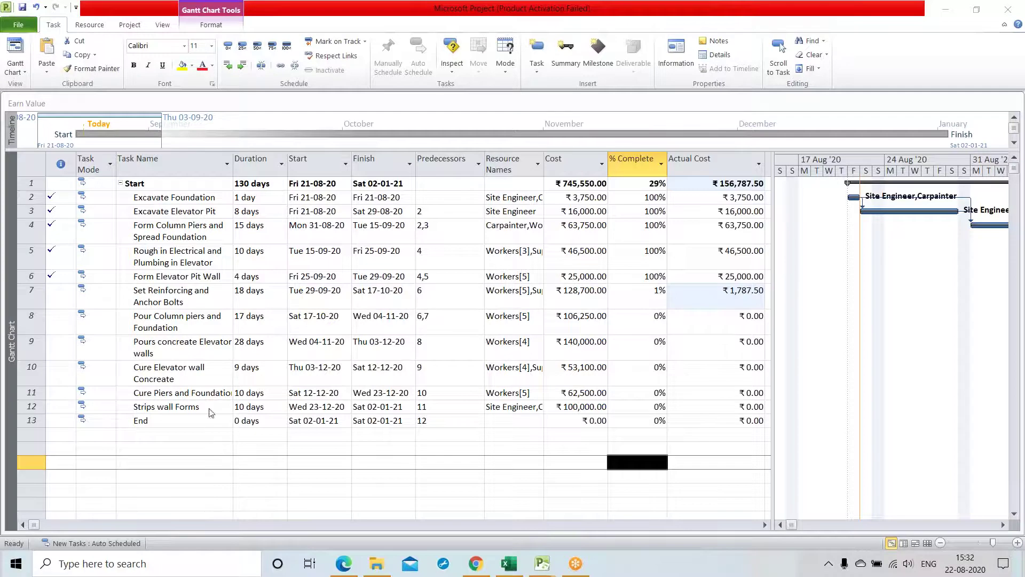
pyautogui.click(261, 464)
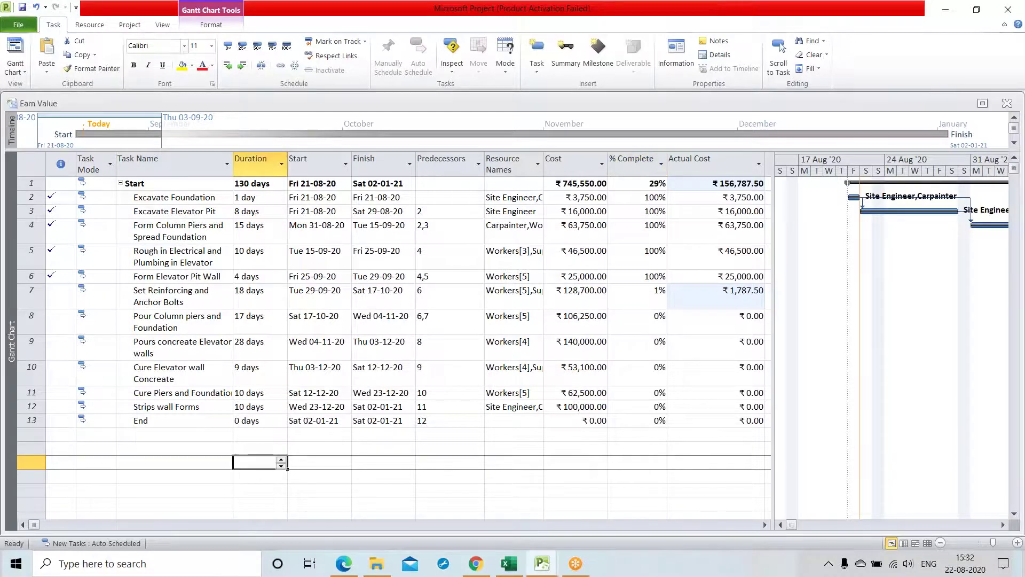
# Filter the Gantt Chart task list with the built-in Completed Tasks filter
pyautogui.click(165, 27)
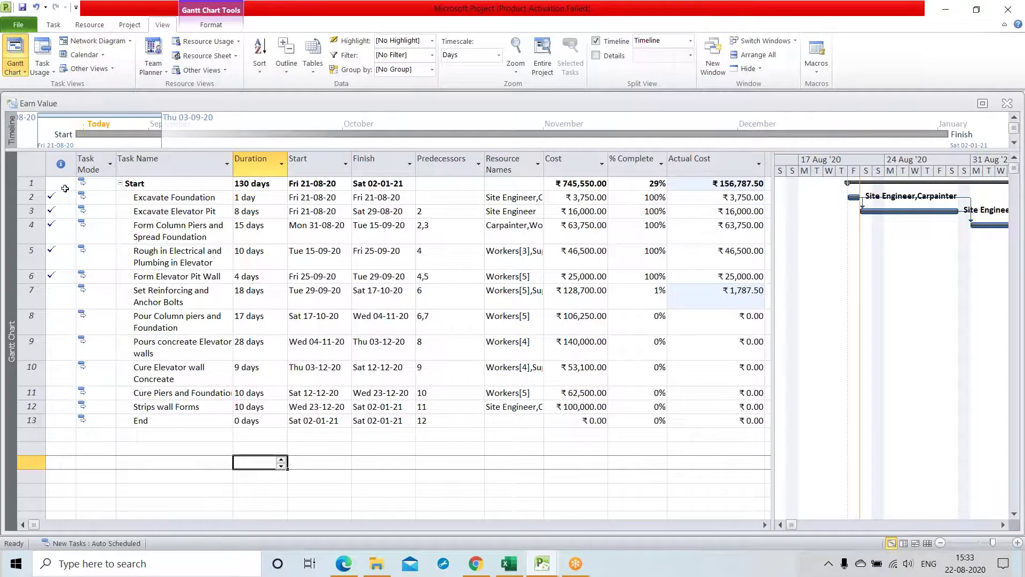
pyautogui.click(433, 56)
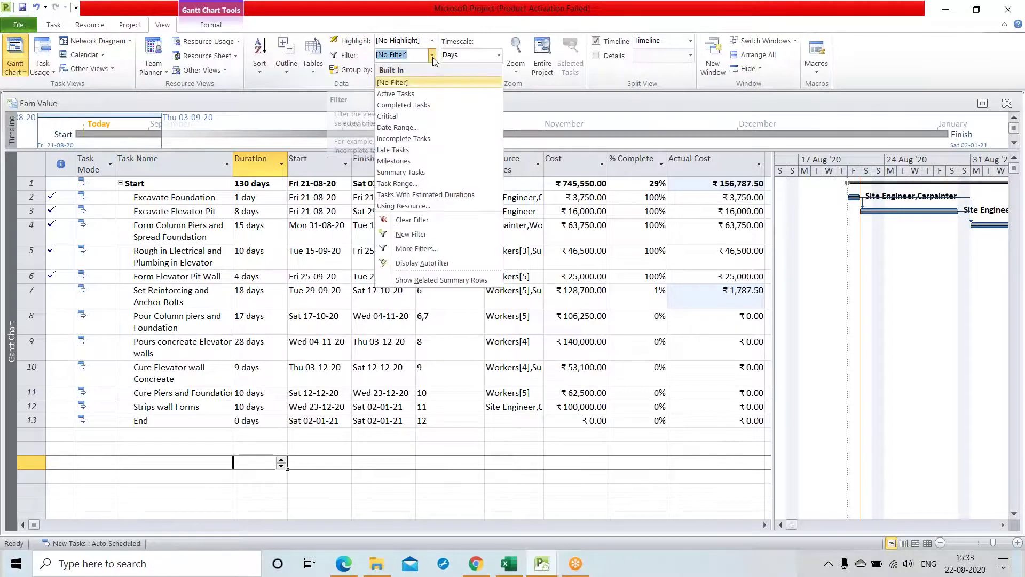
pyautogui.click(420, 109)
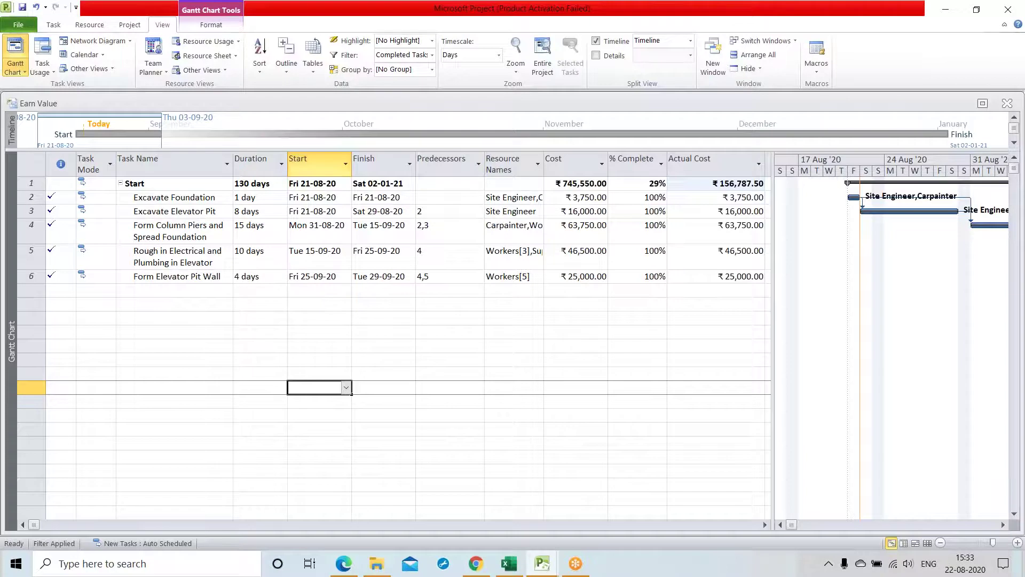
# Change the task filter to Incomplete Tasks
pyautogui.click(432, 56)
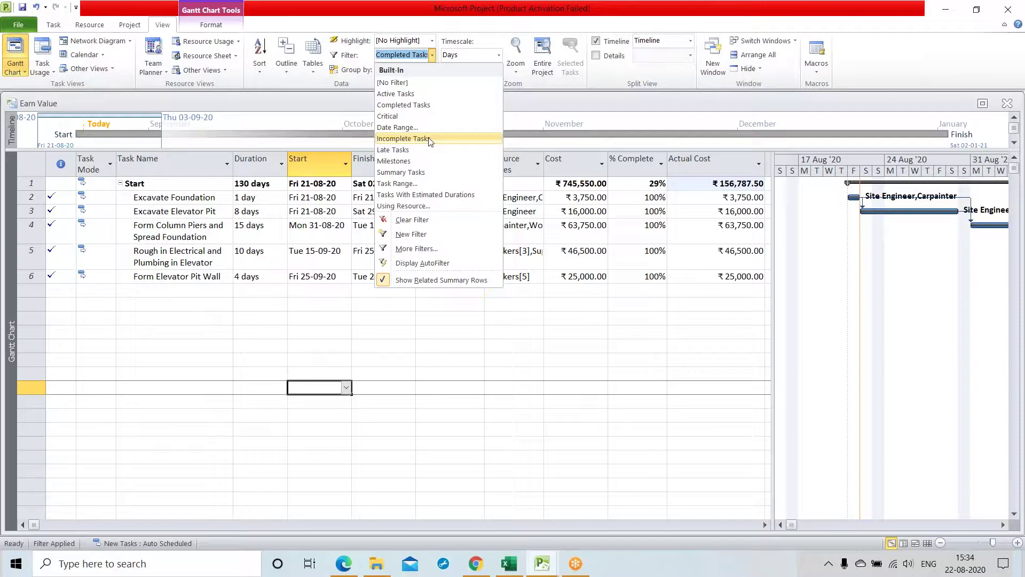
pyautogui.click(403, 138)
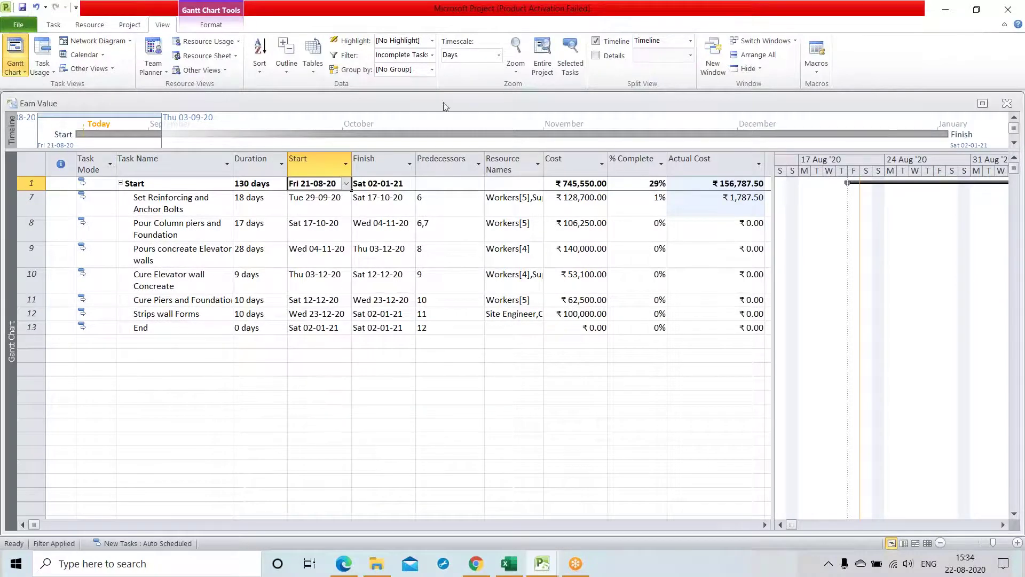
# Filter the task list with the built-in Late Tasks filter, and switch the filter to Milestones
pyautogui.click(432, 55)
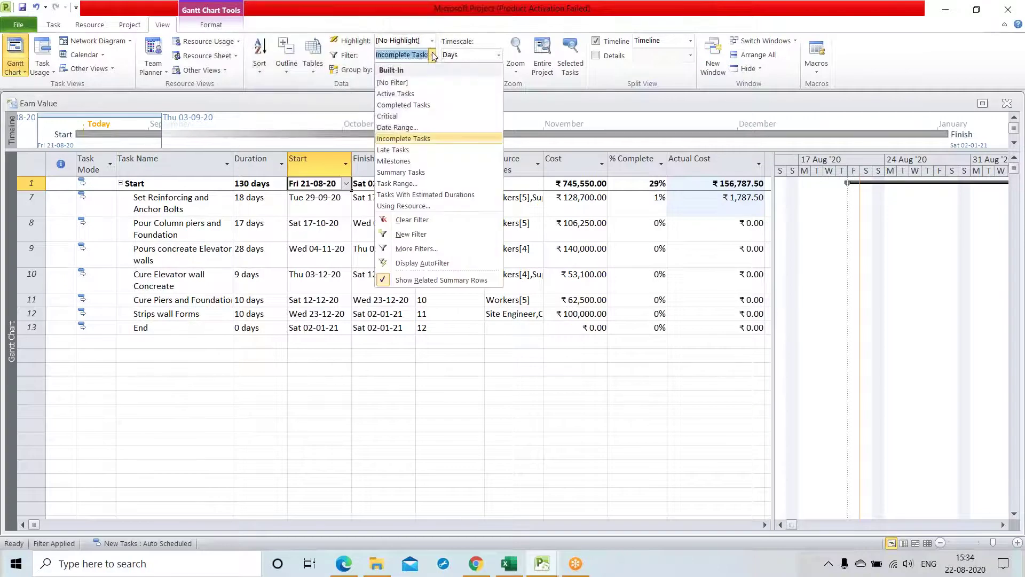
pyautogui.click(414, 150)
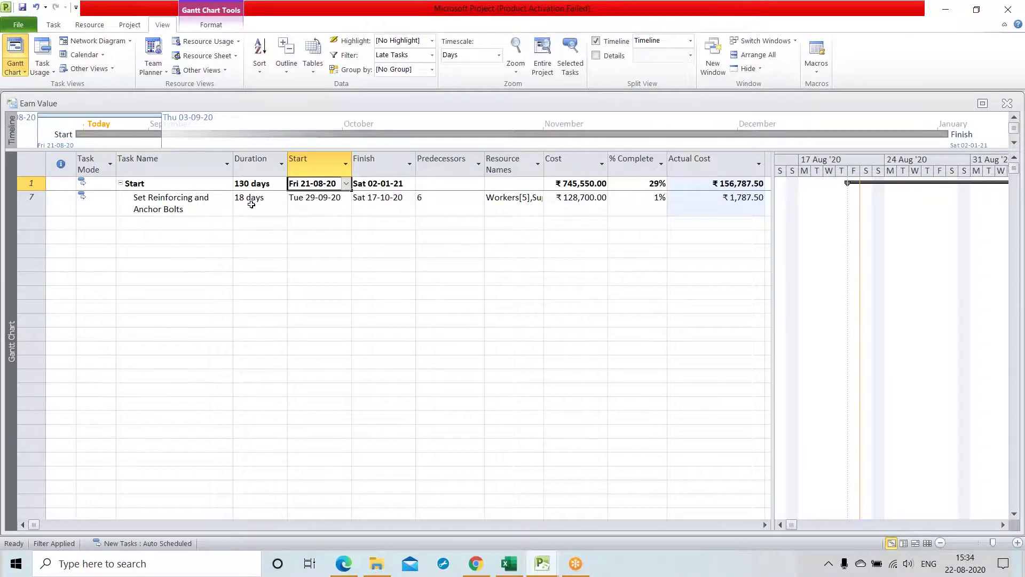
pyautogui.click(432, 55)
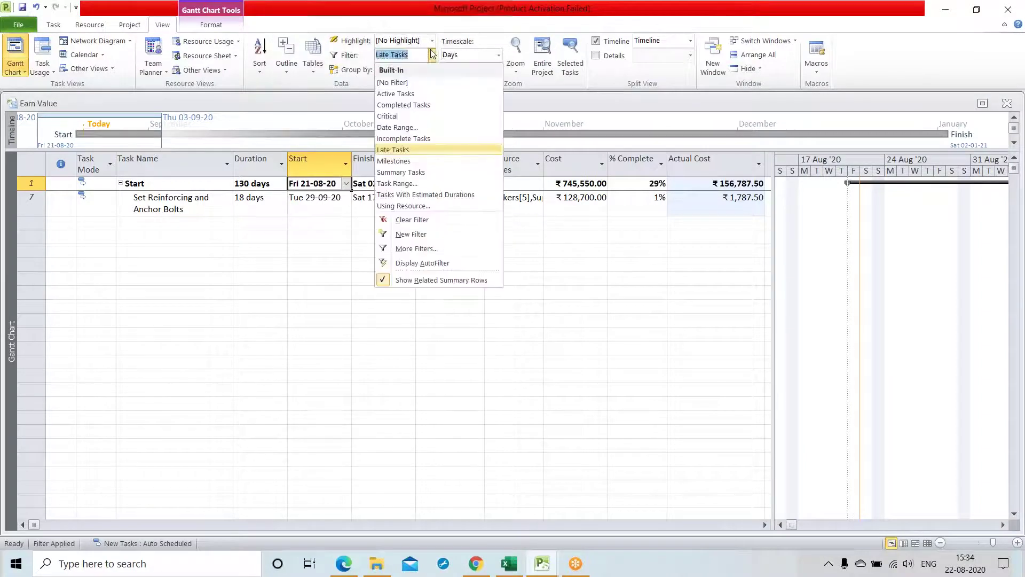
pyautogui.click(416, 162)
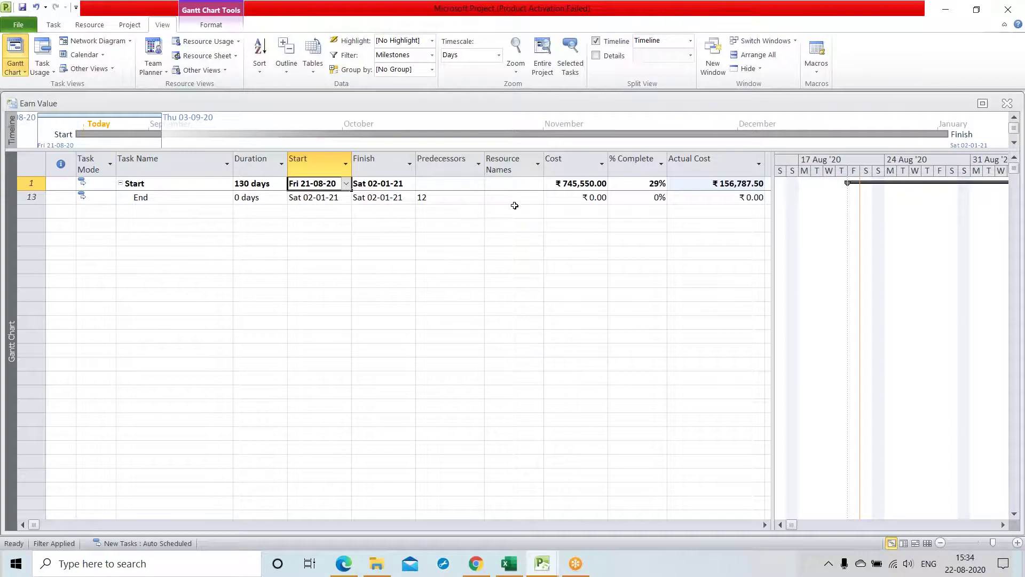
# Show only Summary Tasks in the task list, and switch the filter to Tasks With Estimated Durations
pyautogui.click(432, 55)
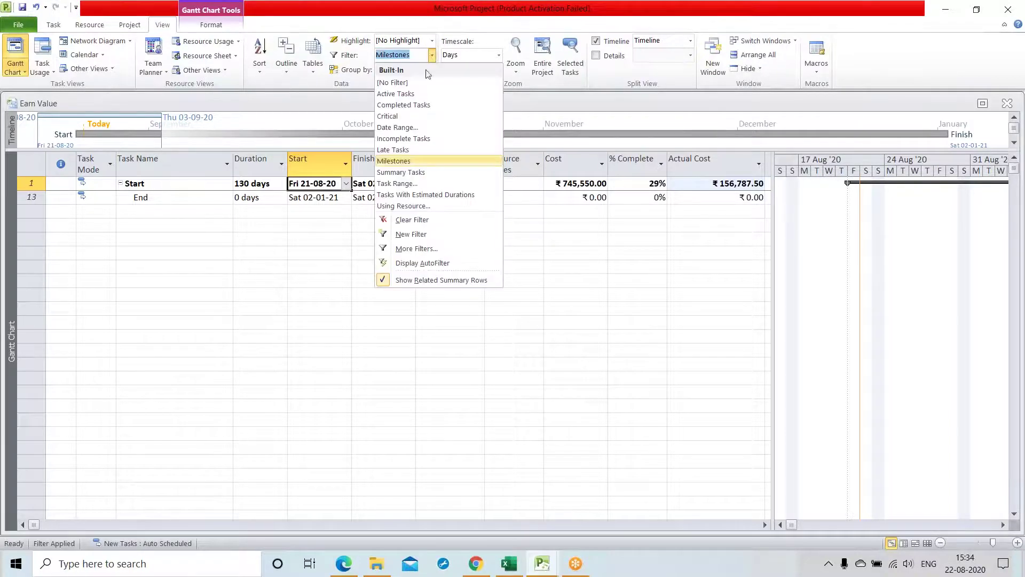
pyautogui.click(428, 182)
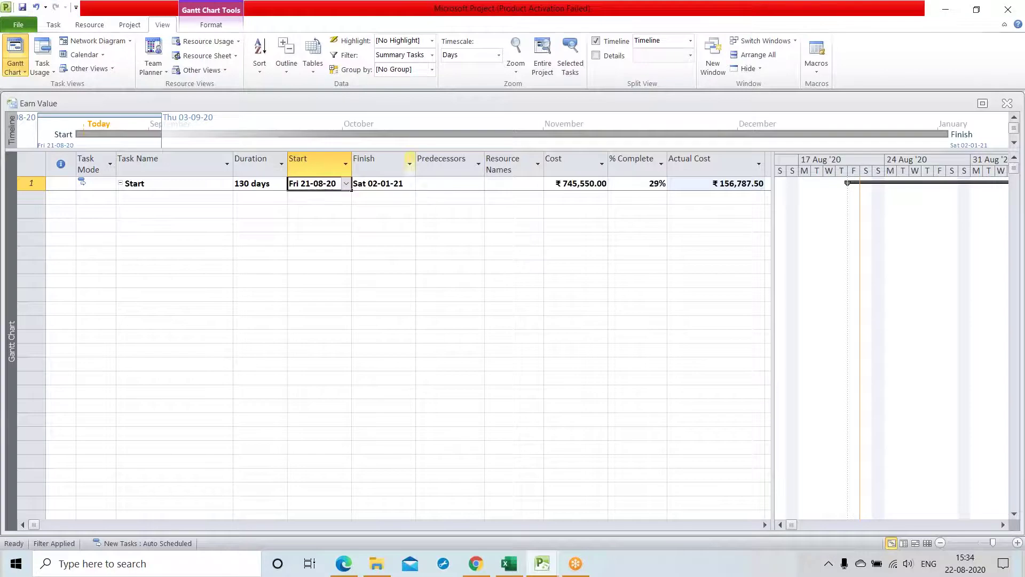
pyautogui.click(433, 55)
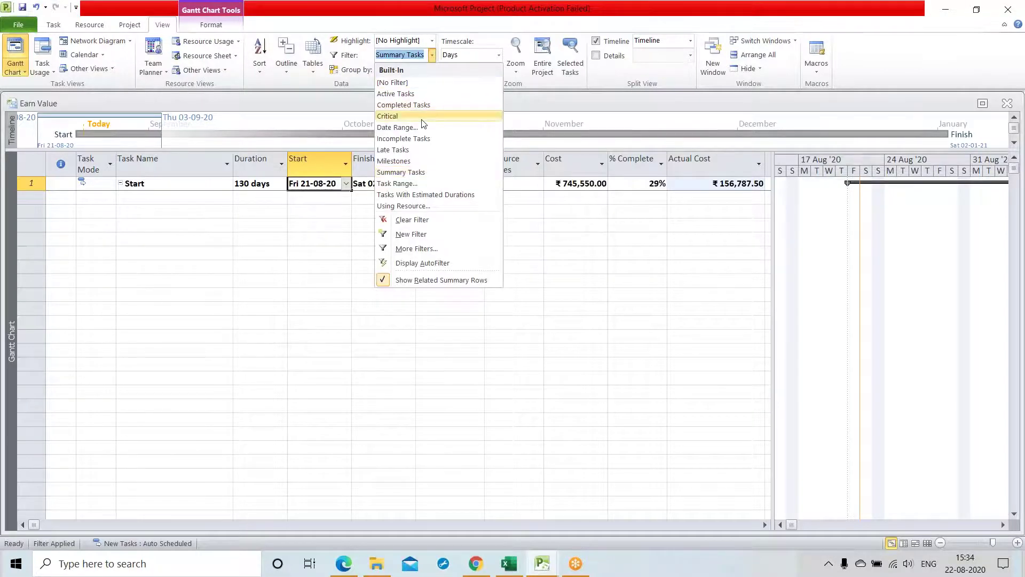
pyautogui.click(448, 196)
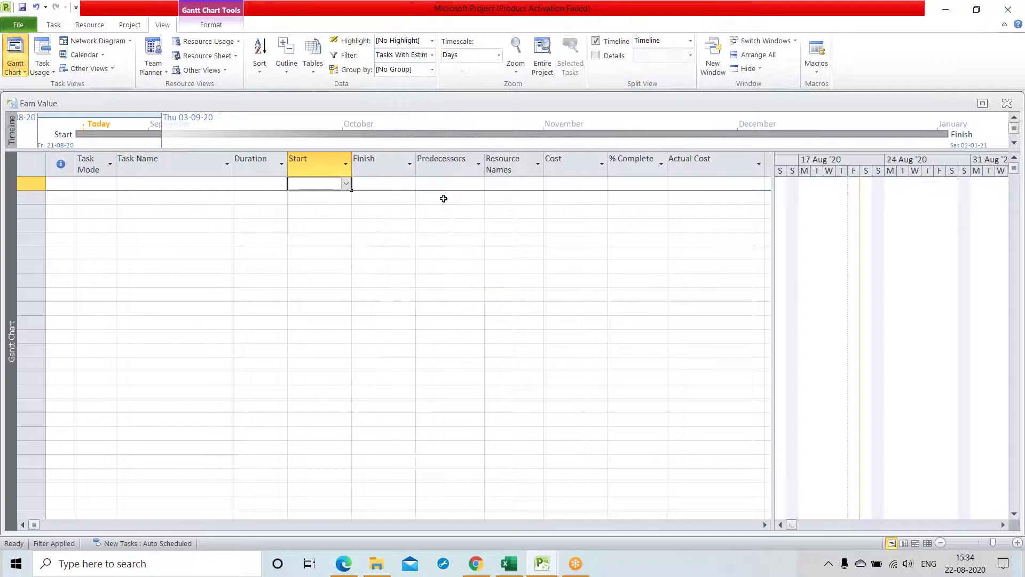
# Apply the Active Tasks filter to the task list, and remove filtering with [No Filter]
pyautogui.click(432, 56)
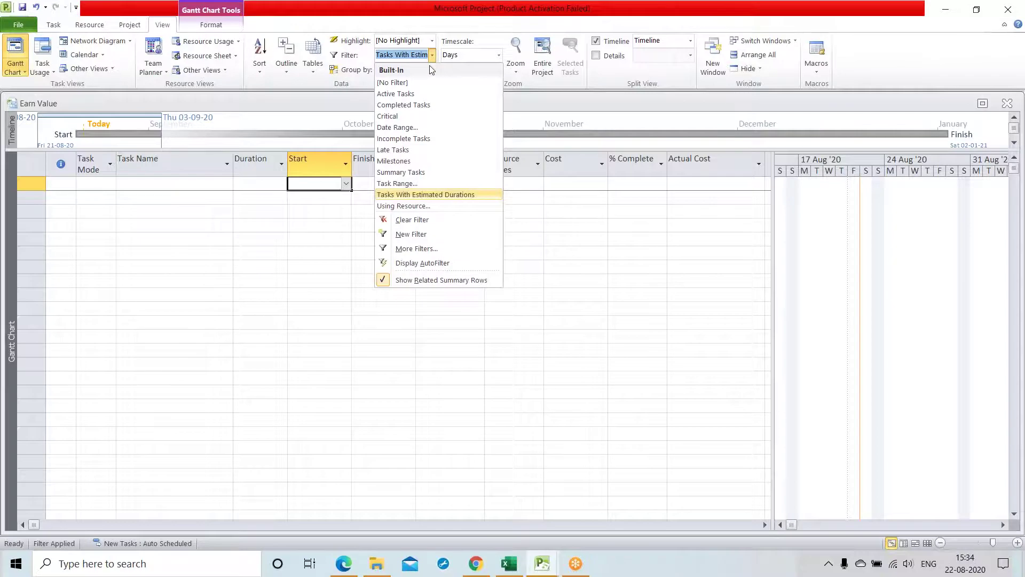
pyautogui.click(425, 95)
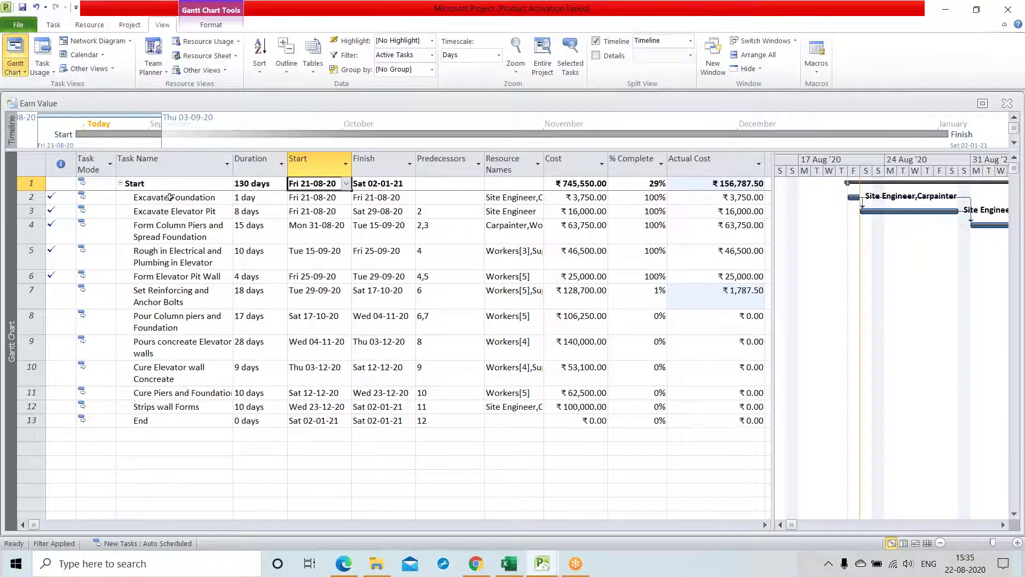
pyautogui.click(431, 55)
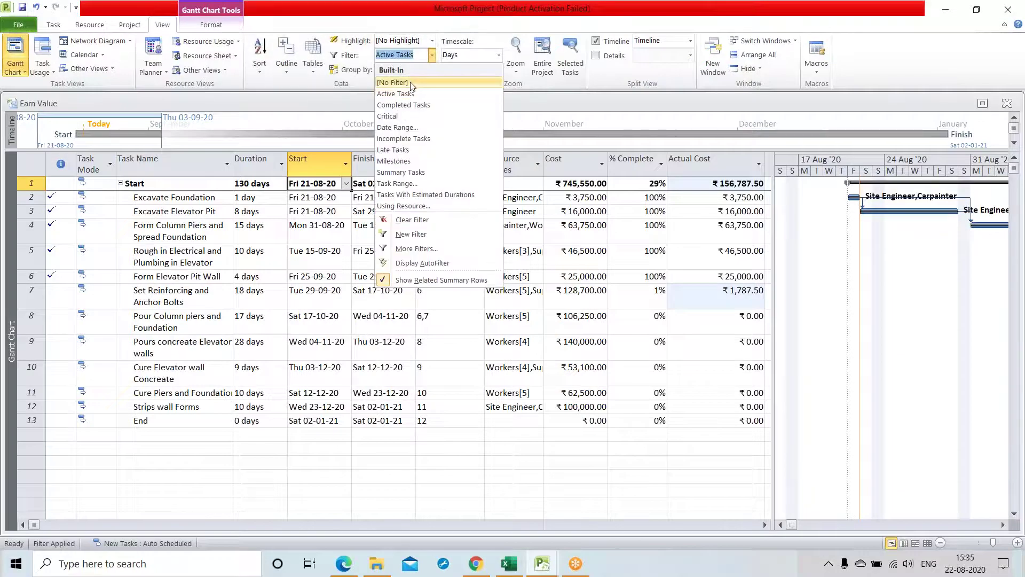
pyautogui.click(412, 83)
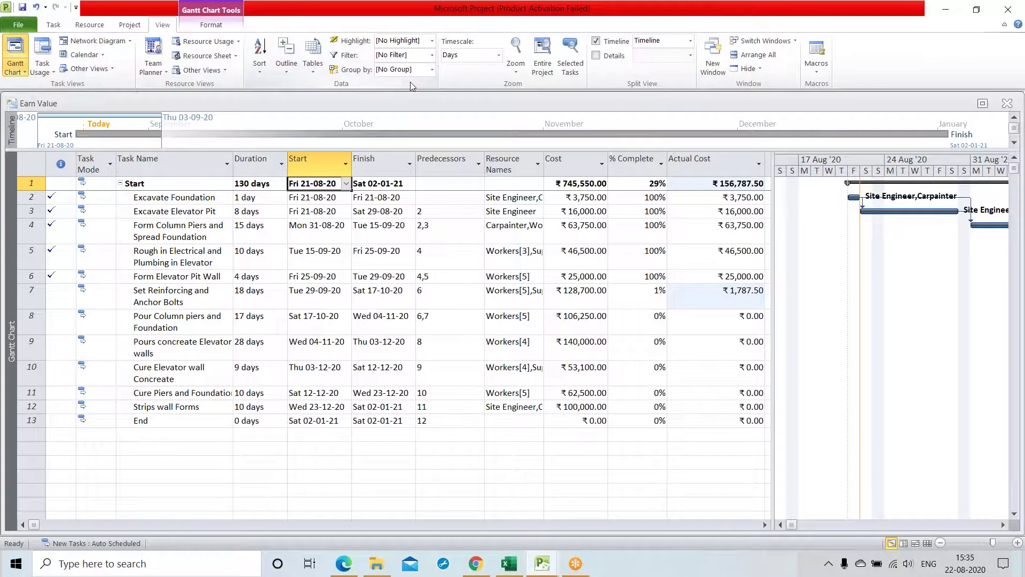
# Apply the Cost Greater Than filter from the extended filter list, showing tasks whose cost is greater than 50000
pyautogui.click(432, 56)
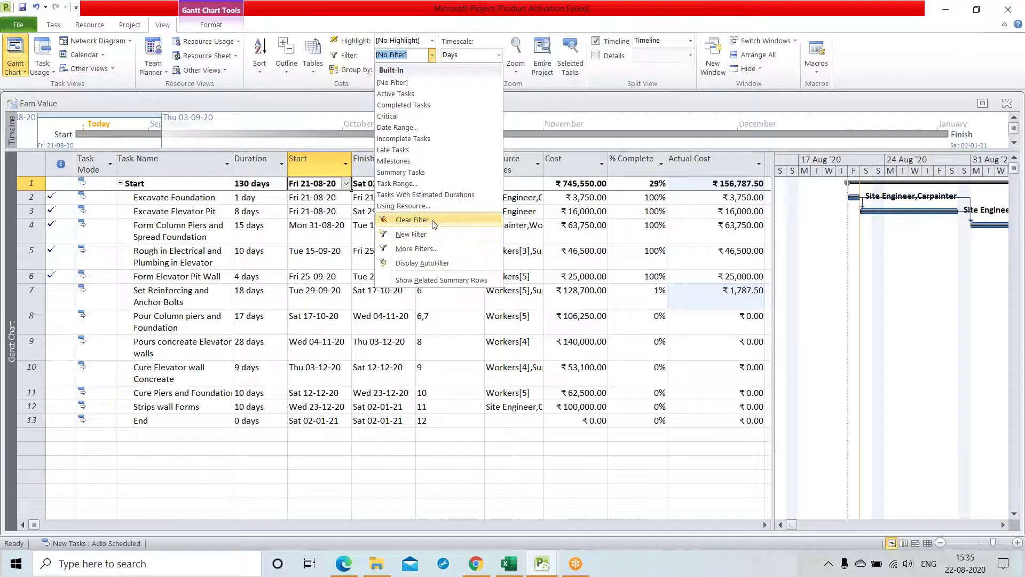
pyautogui.click(429, 250)
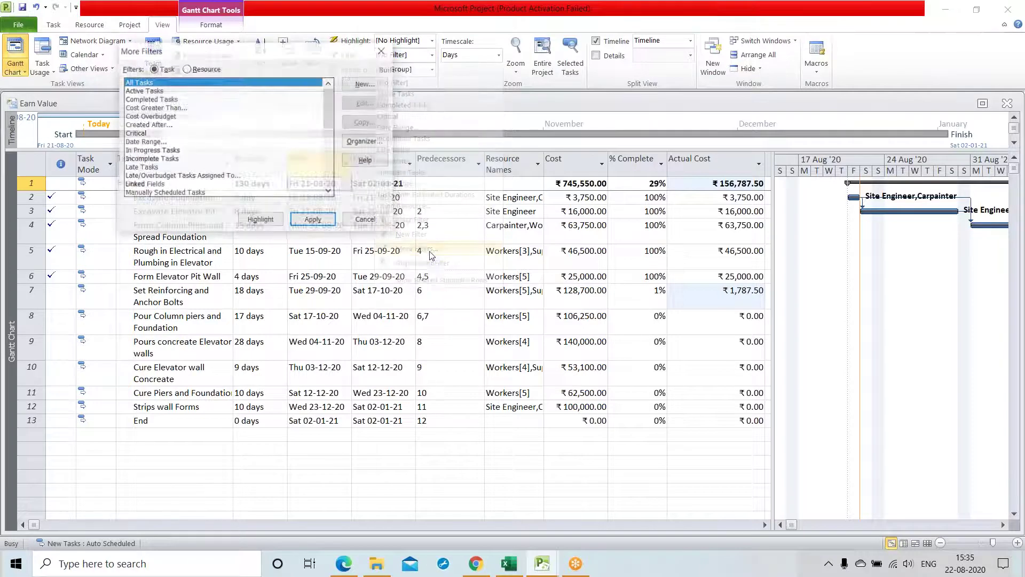
pyautogui.click(163, 93)
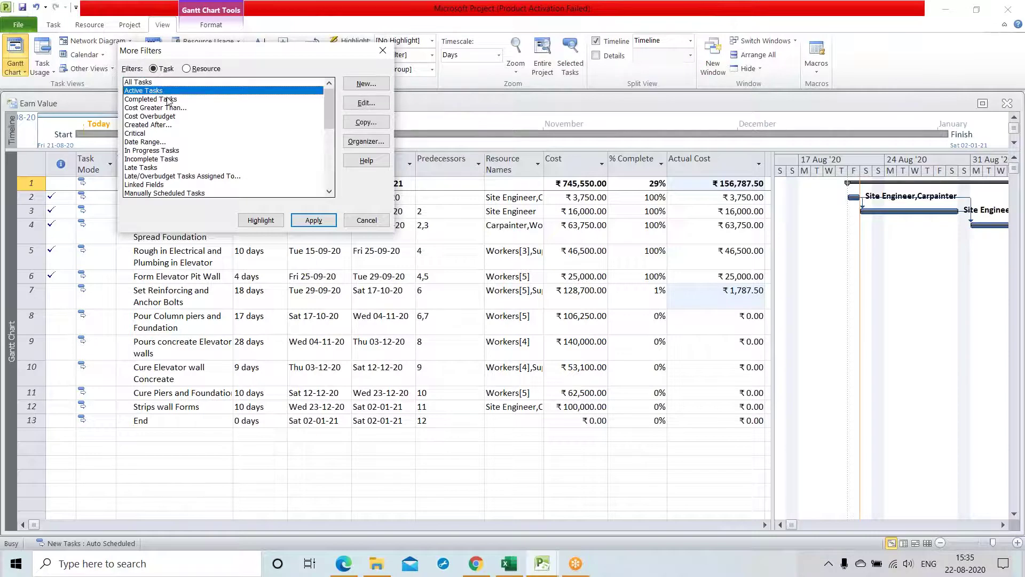
pyautogui.click(170, 100)
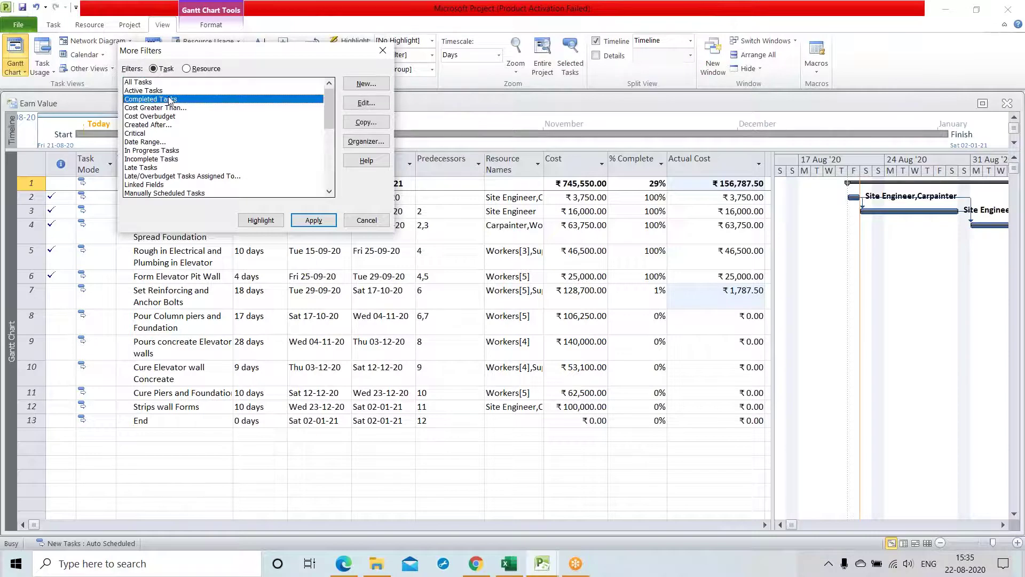
pyautogui.click(206, 110)
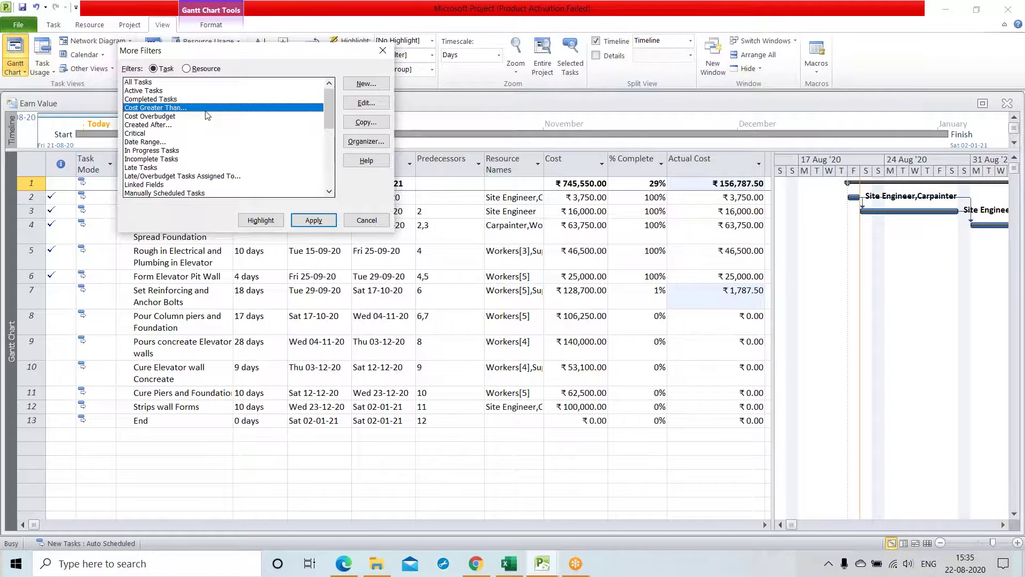
pyautogui.click(314, 220)
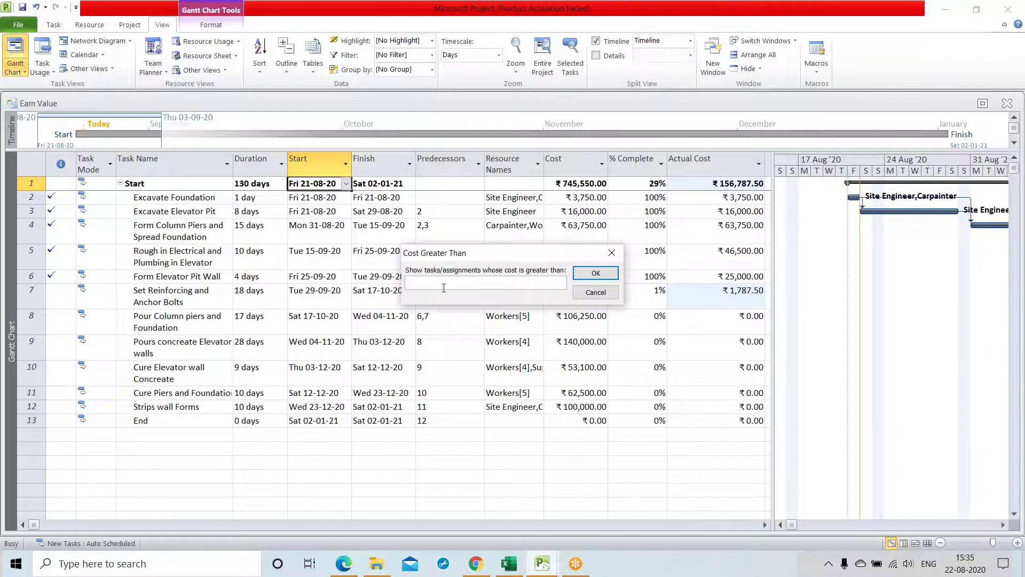
pyautogui.write('50000')
pyautogui.press('Return')
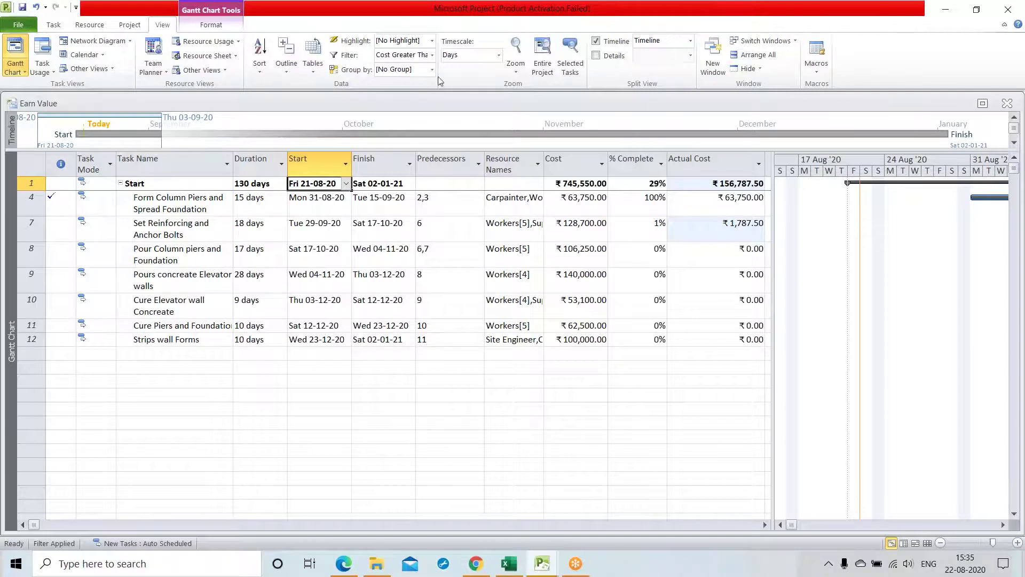
# Apply the Critical filter from the extended filter list, and change the task filter to Incomplete Tasks
pyautogui.click(433, 55)
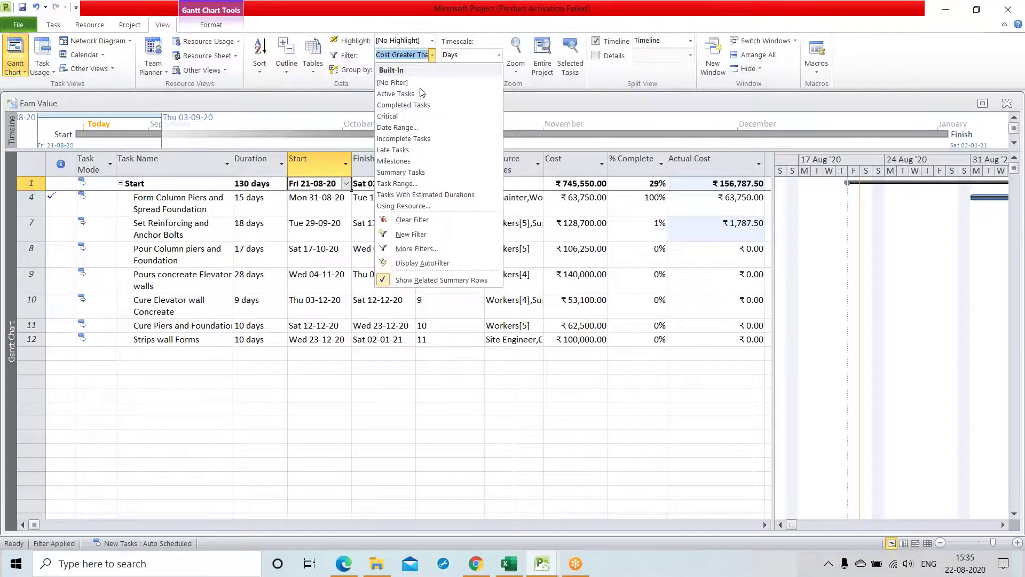
pyautogui.click(416, 249)
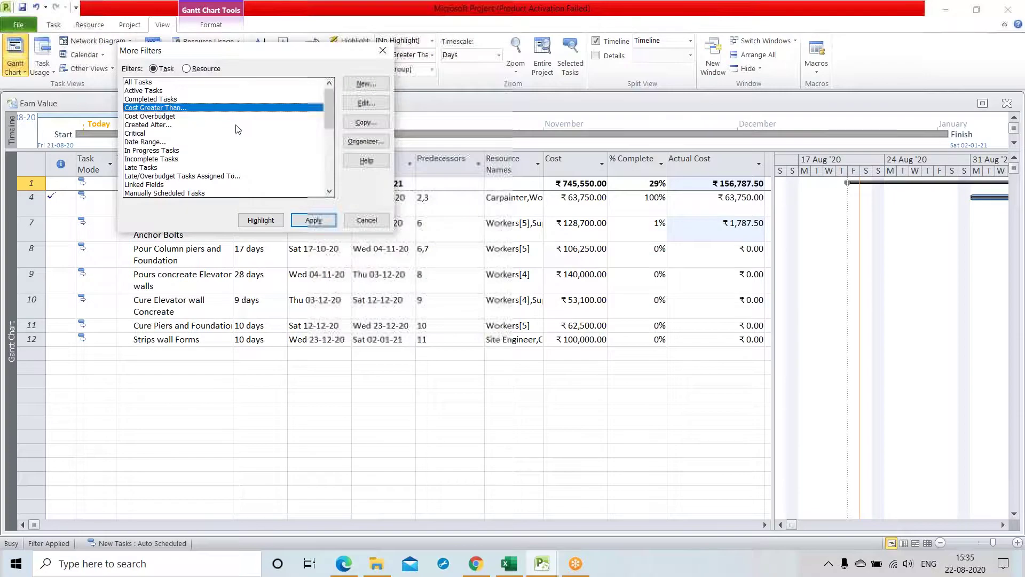
pyautogui.click(162, 117)
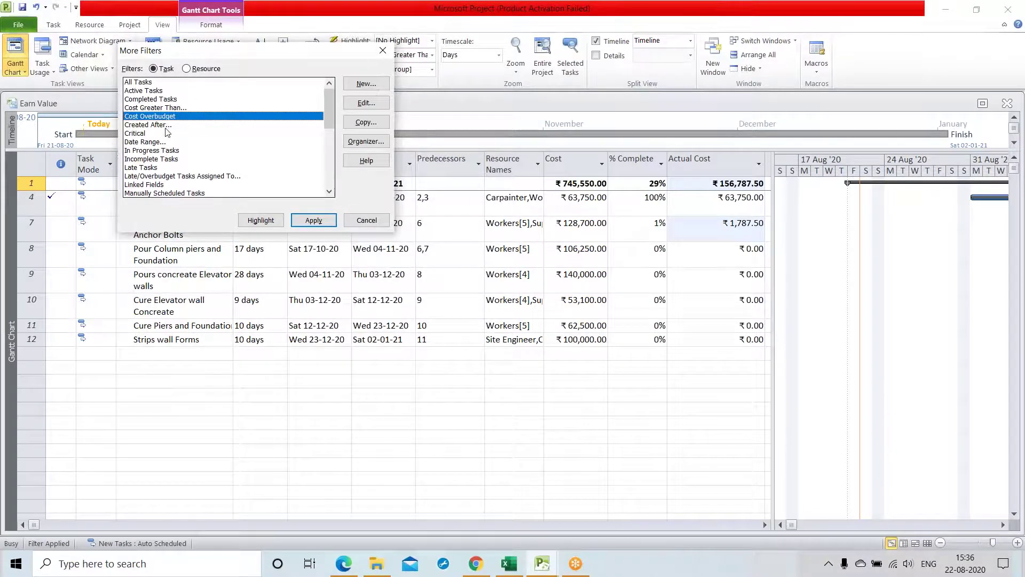
pyautogui.click(166, 127)
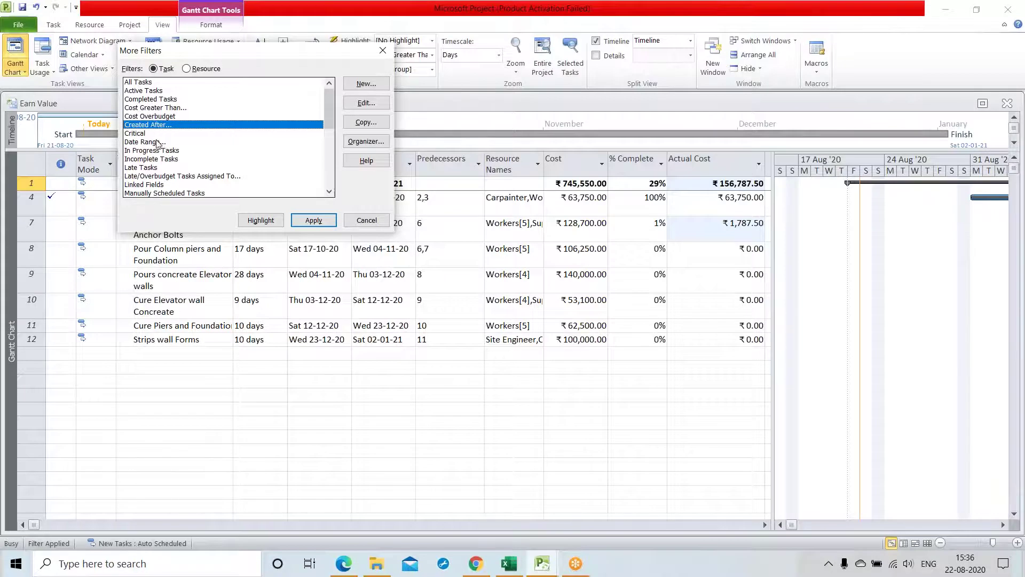
pyautogui.click(147, 134)
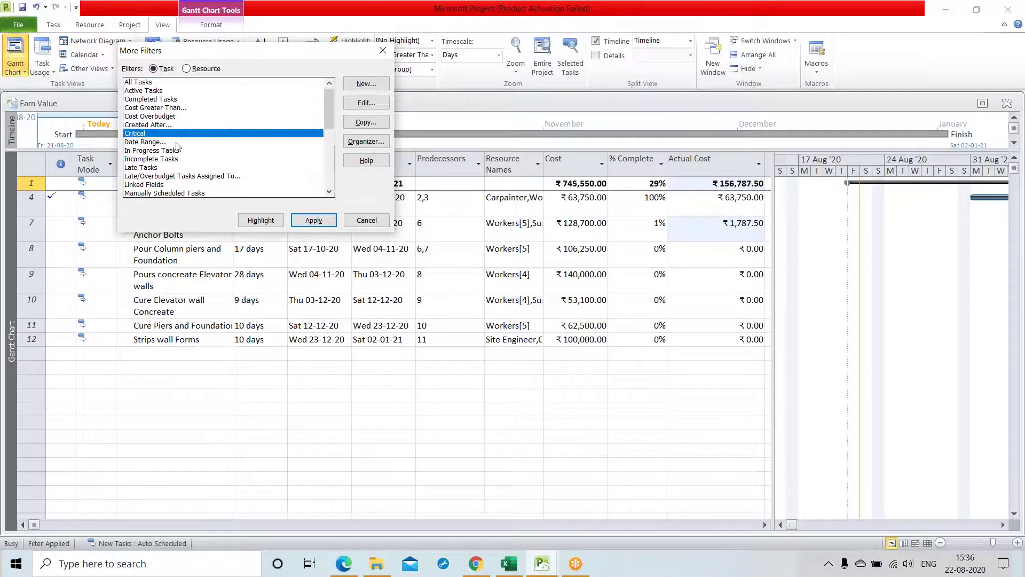
pyautogui.click(313, 220)
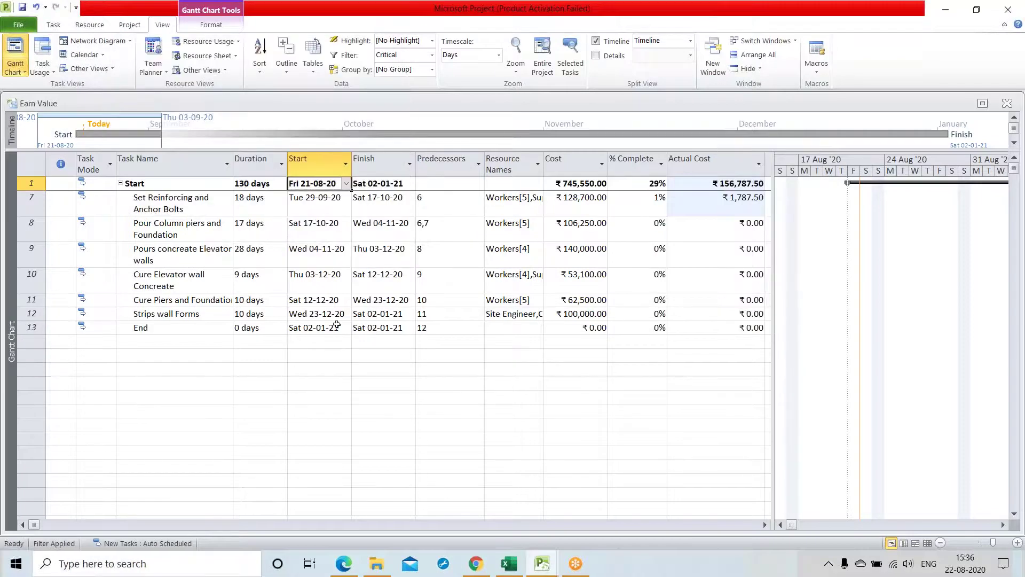
pyautogui.click(451, 399)
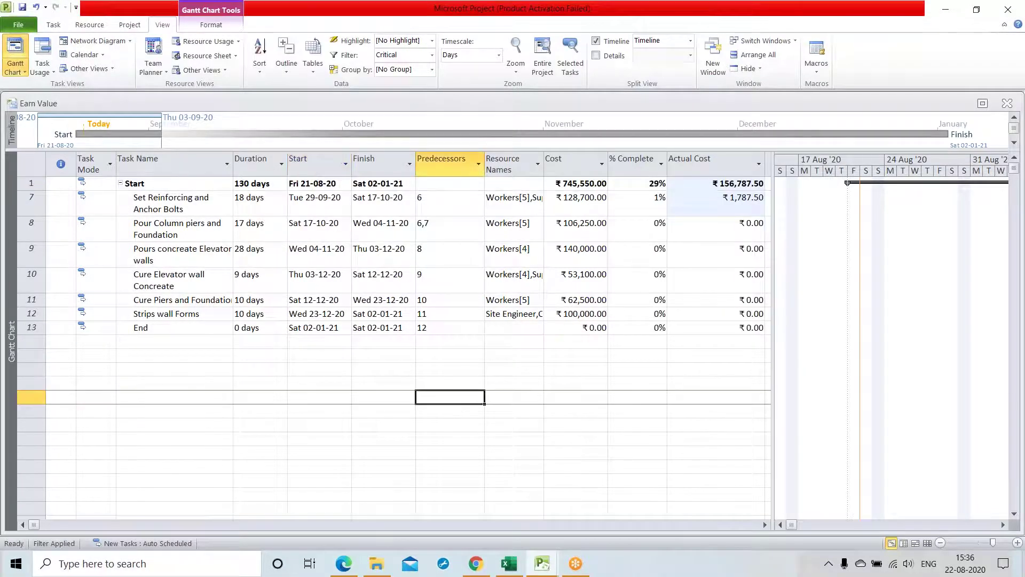
pyautogui.click(432, 55)
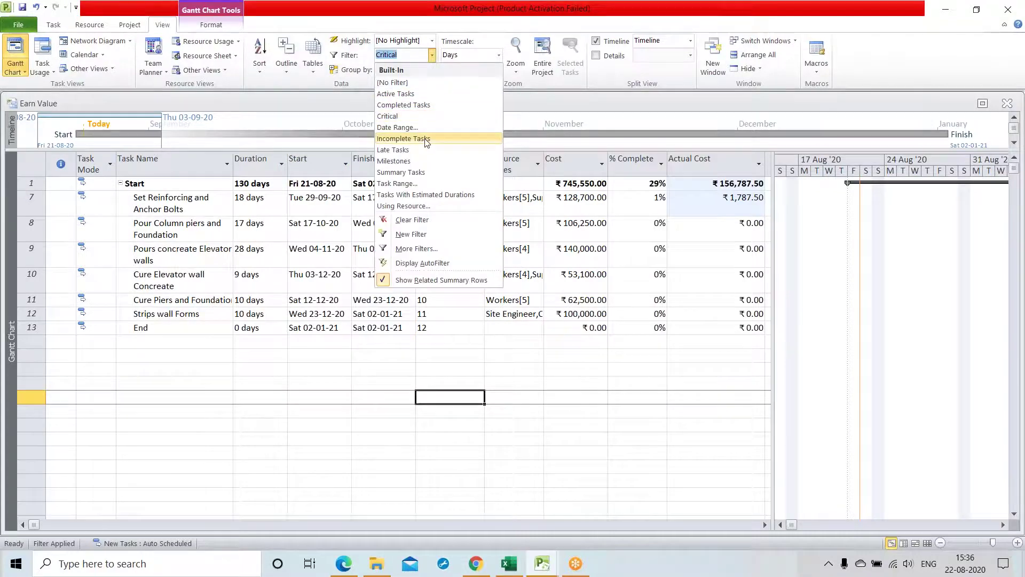
pyautogui.click(426, 139)
# Apply the Unstarted Tasks filter from the extended filter list, and remove filtering with [No Filter]
pyautogui.click(432, 56)
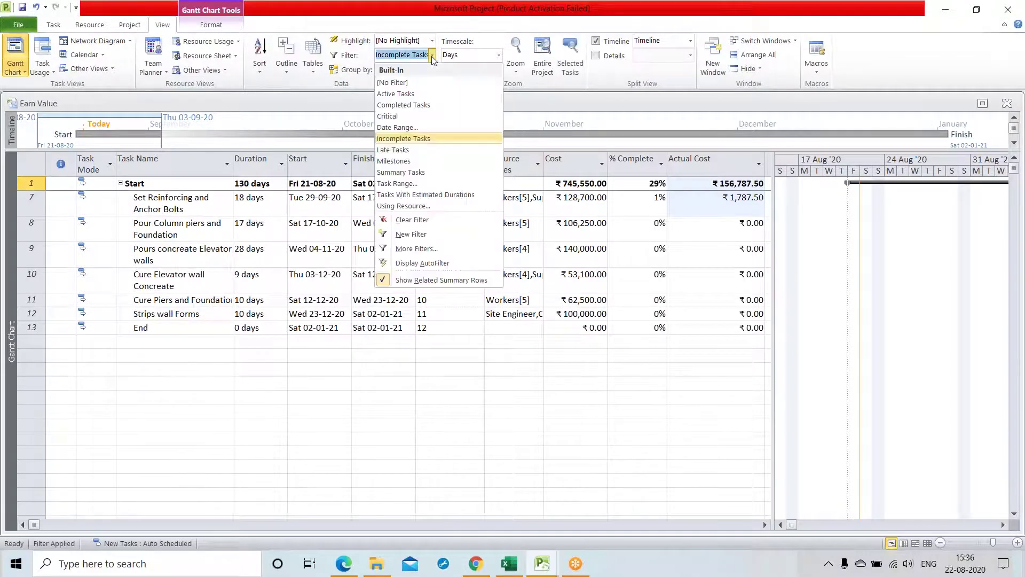
pyautogui.click(416, 249)
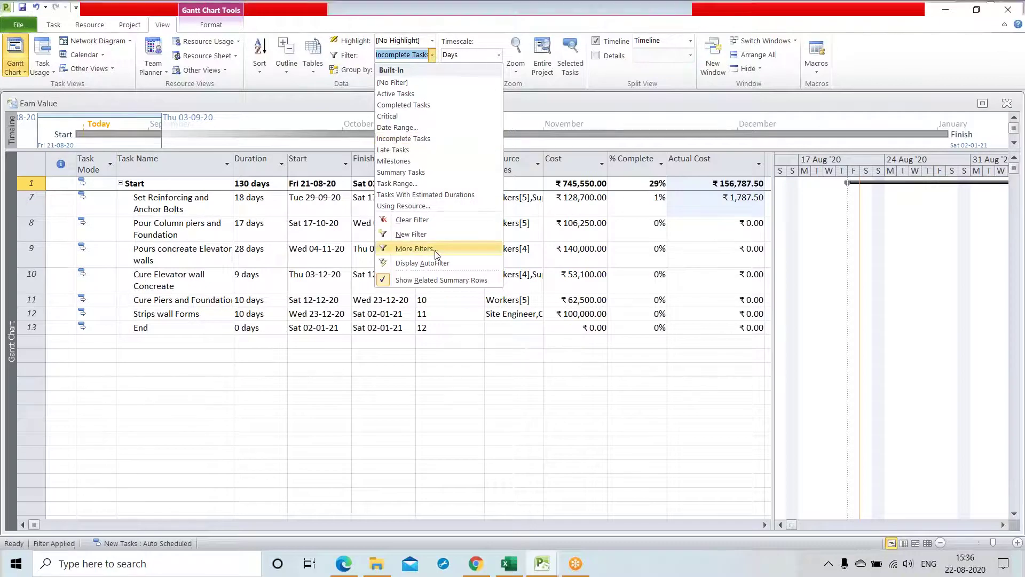
pyautogui.scroll(-1, 223, 143)
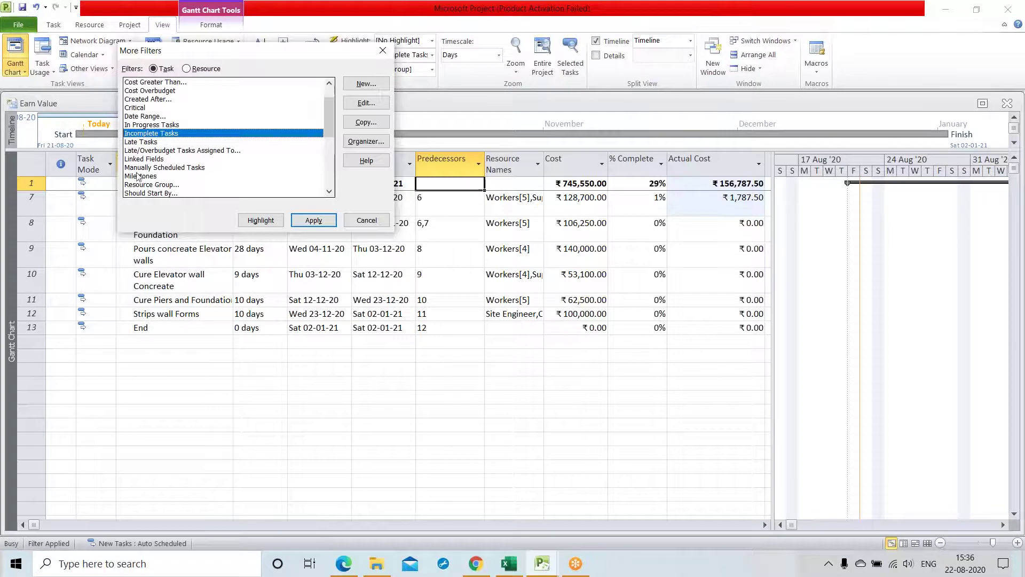
pyautogui.scroll(-1, 185, 172)
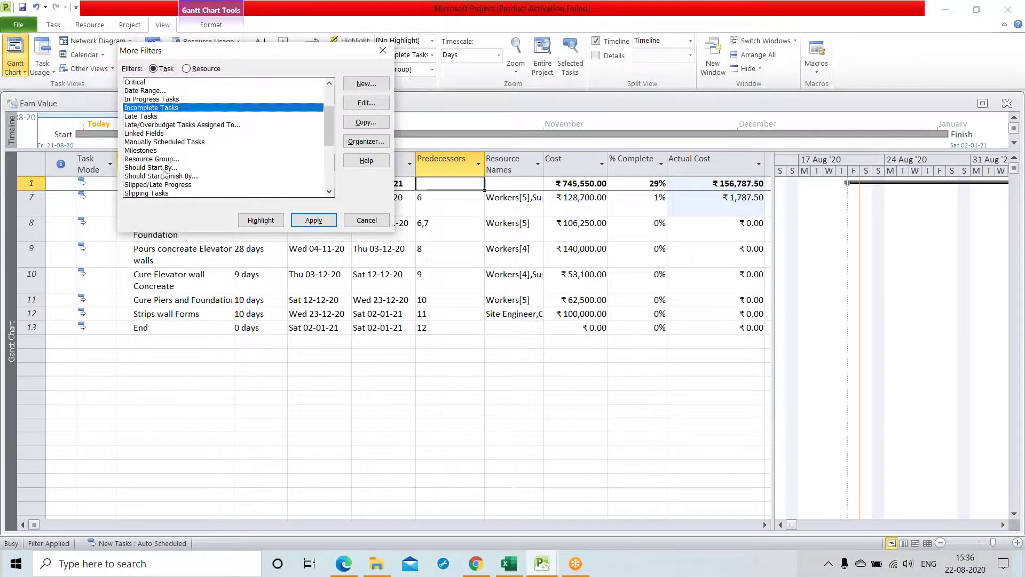
pyautogui.scroll(-2, 164, 173)
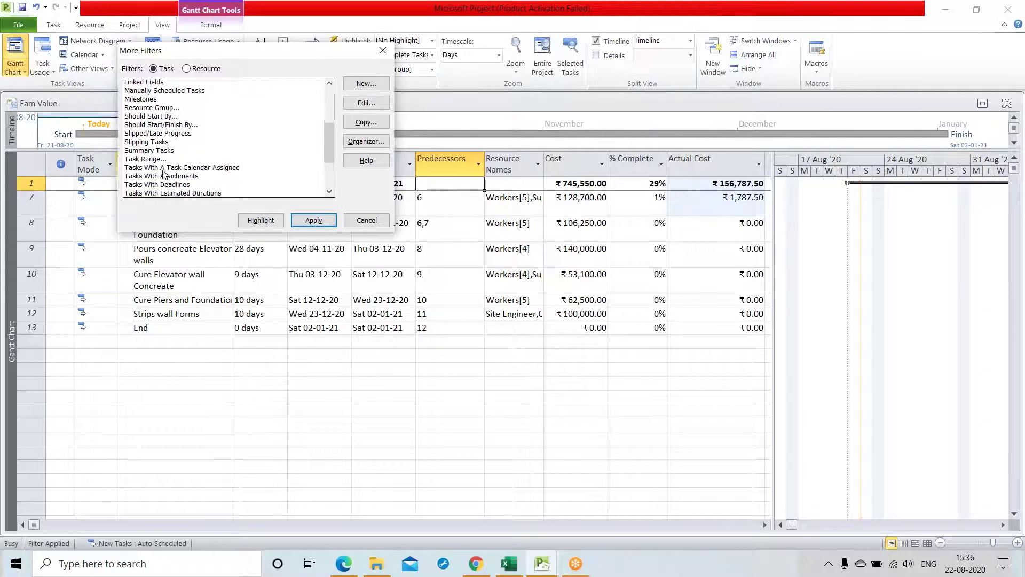
pyautogui.scroll(-2, 164, 174)
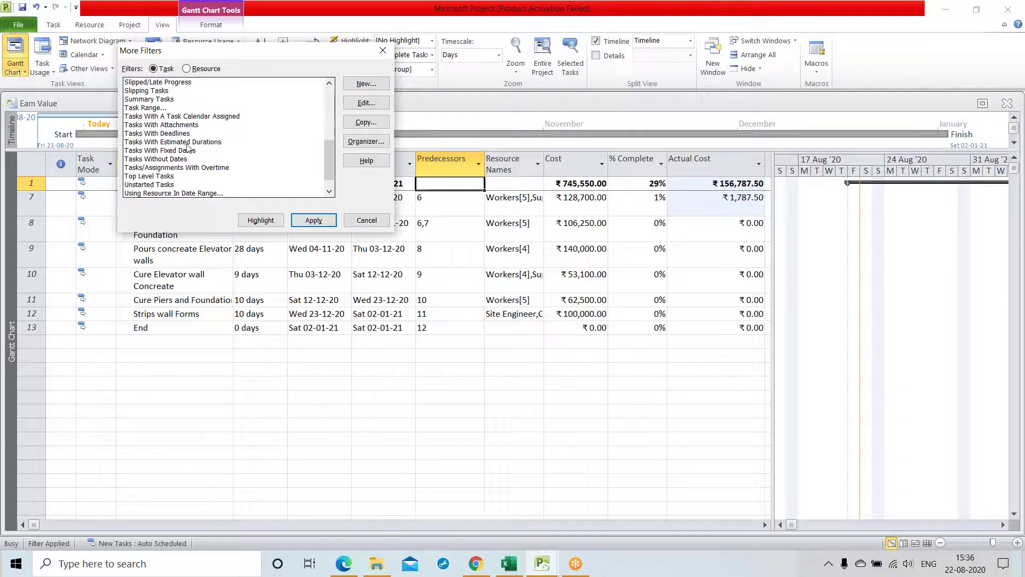
pyautogui.scroll(-1, 195, 155)
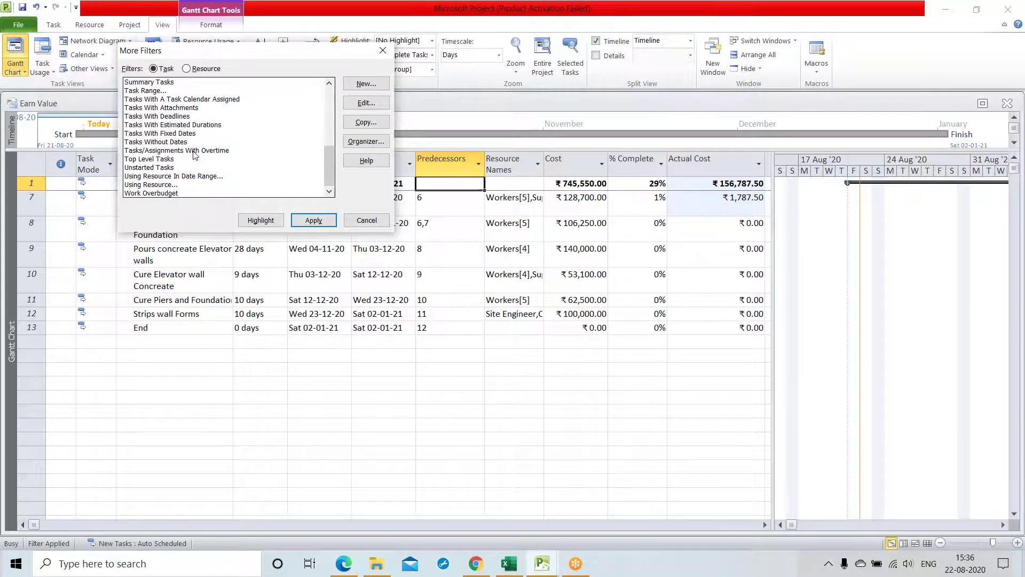
pyautogui.click(165, 168)
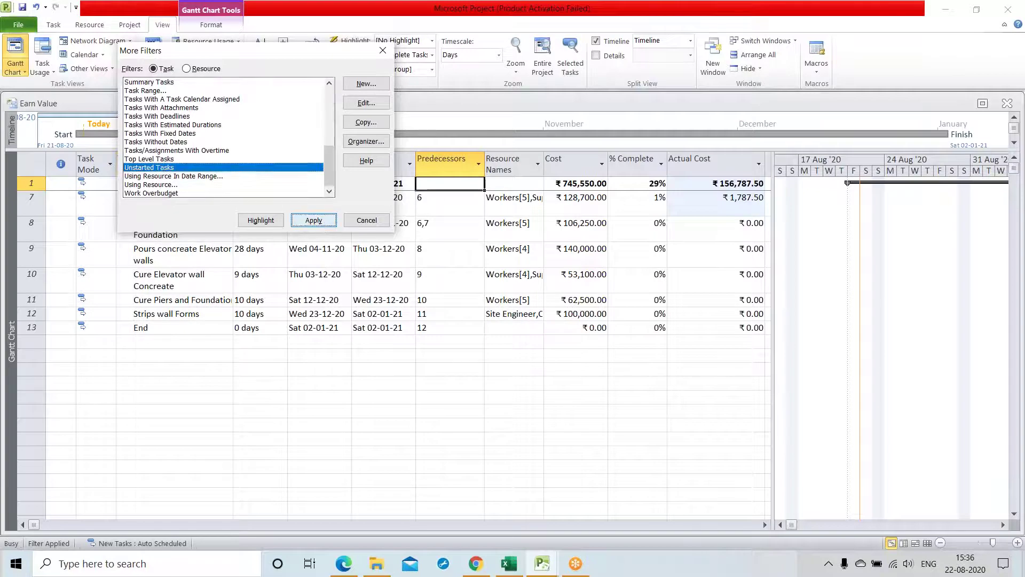
pyautogui.click(323, 224)
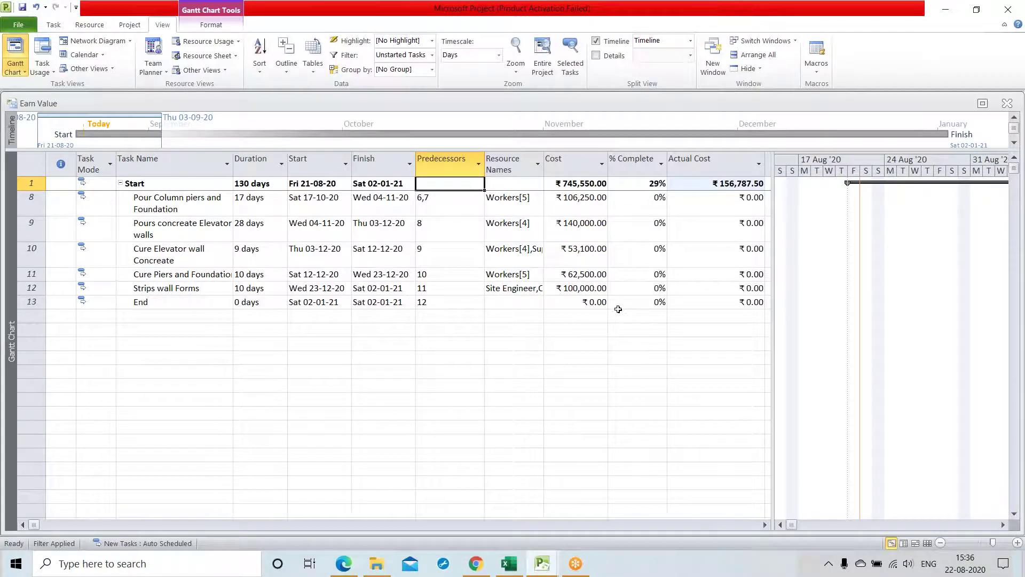
pyautogui.click(432, 56)
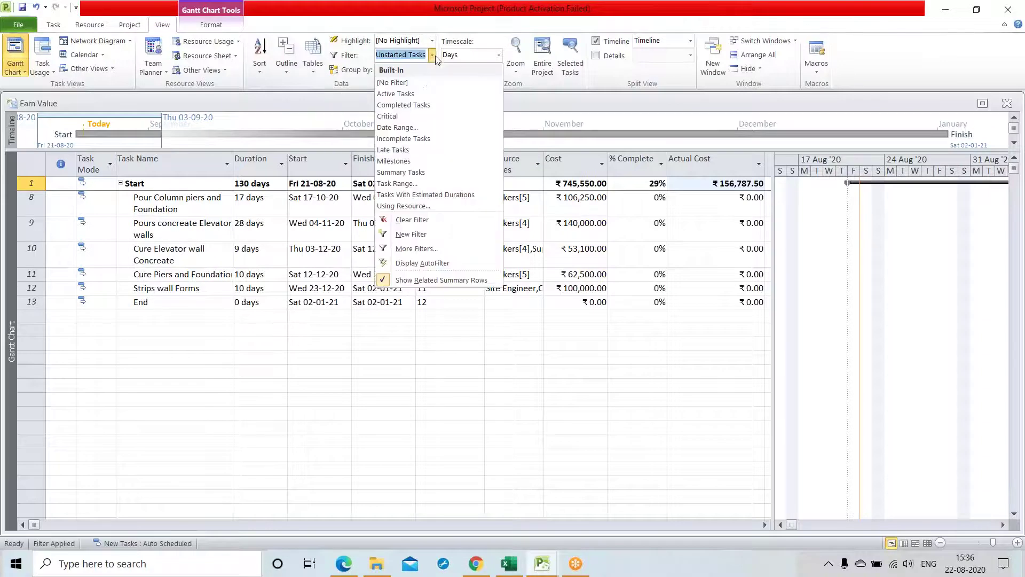
pyautogui.click(425, 86)
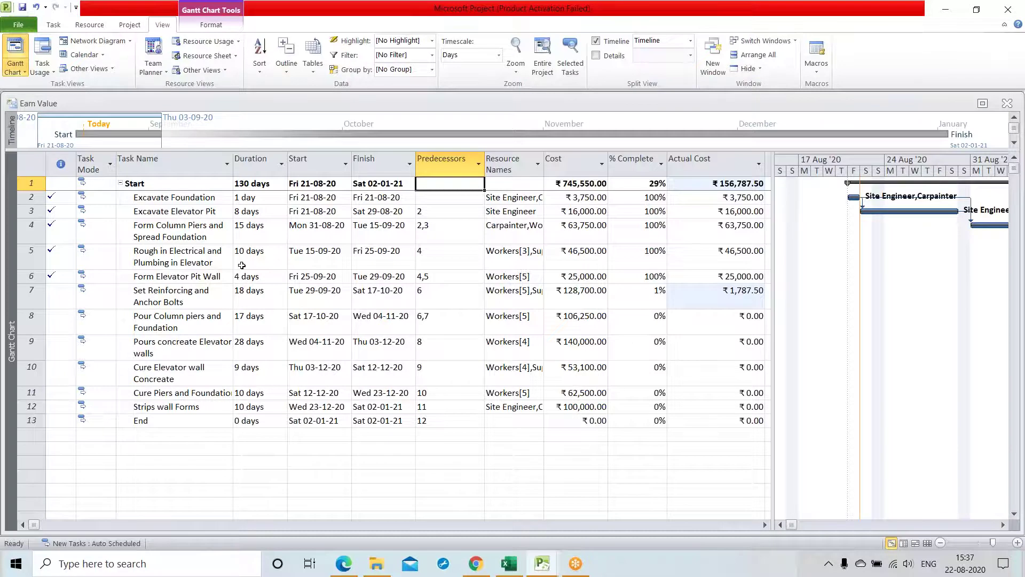
# Go through the predecessors of the tasks from Form Column Piers and Spread Foundation down to End
pyautogui.click(458, 235)
pyautogui.press('Down')
pyautogui.press('Down')
pyautogui.press('Down')
pyautogui.press('Down')
pyautogui.press('Down')
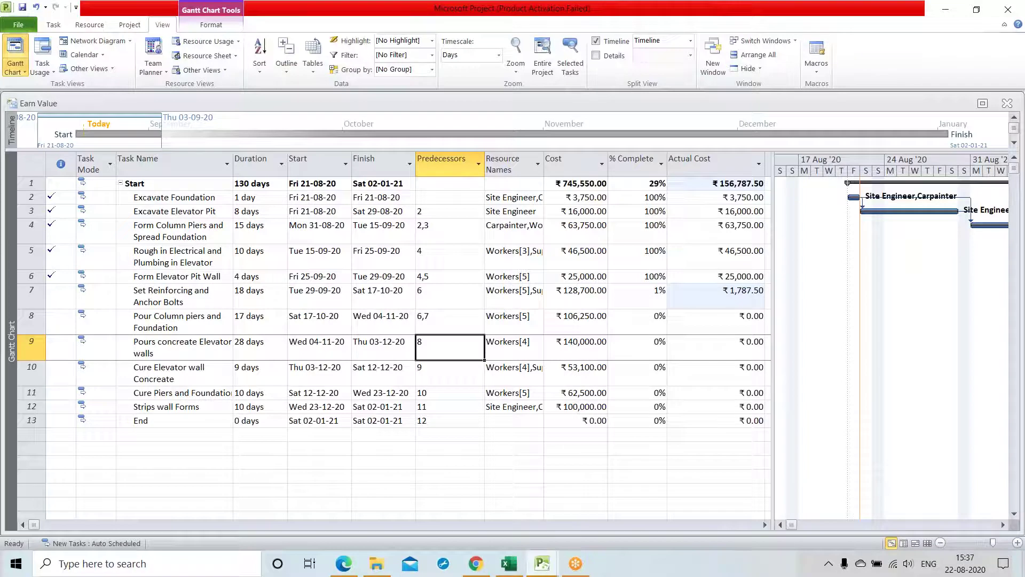
pyautogui.click(432, 371)
pyautogui.click(447, 398)
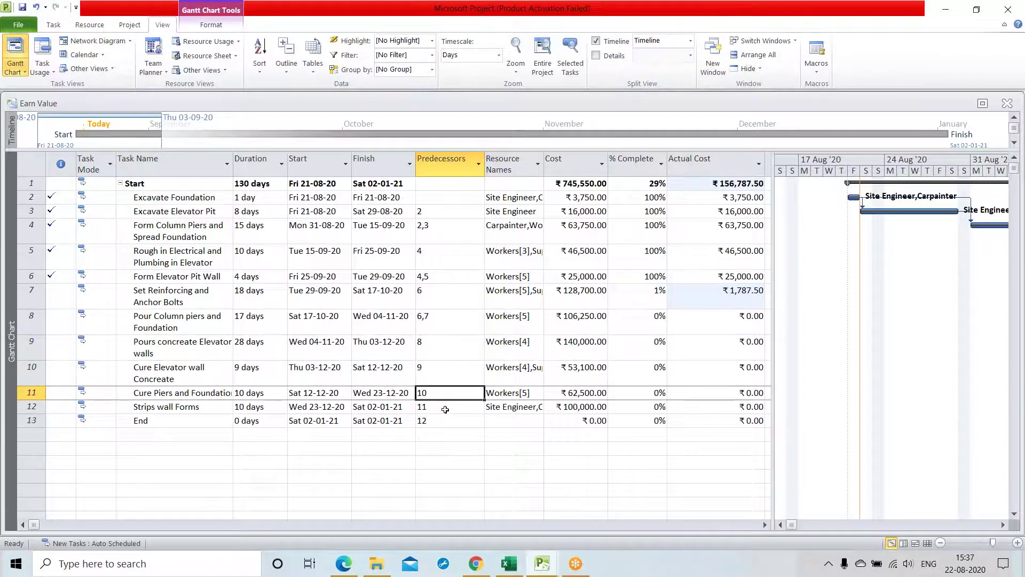
pyautogui.click(446, 409)
pyautogui.click(446, 430)
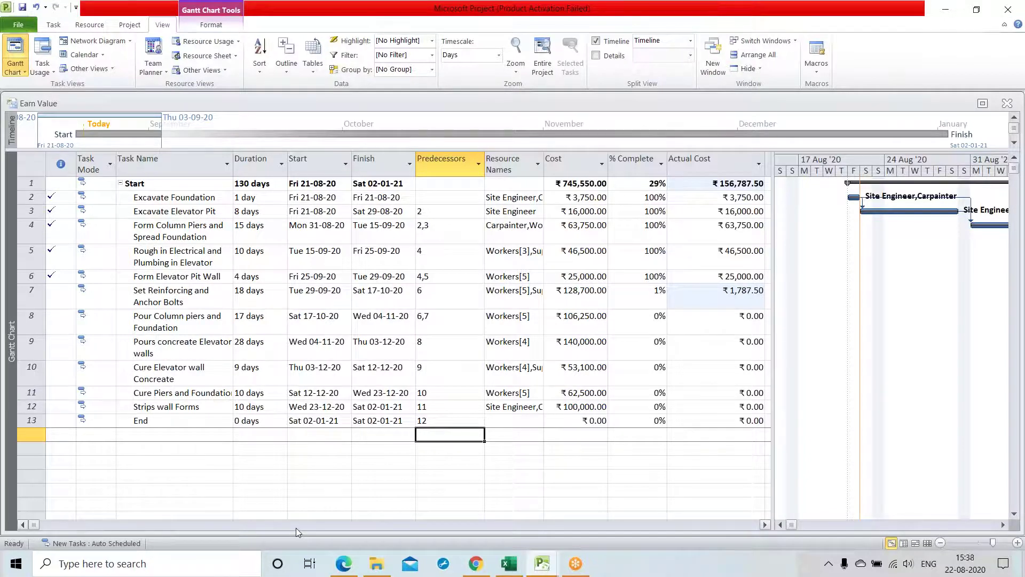
pyautogui.click(18, 50)
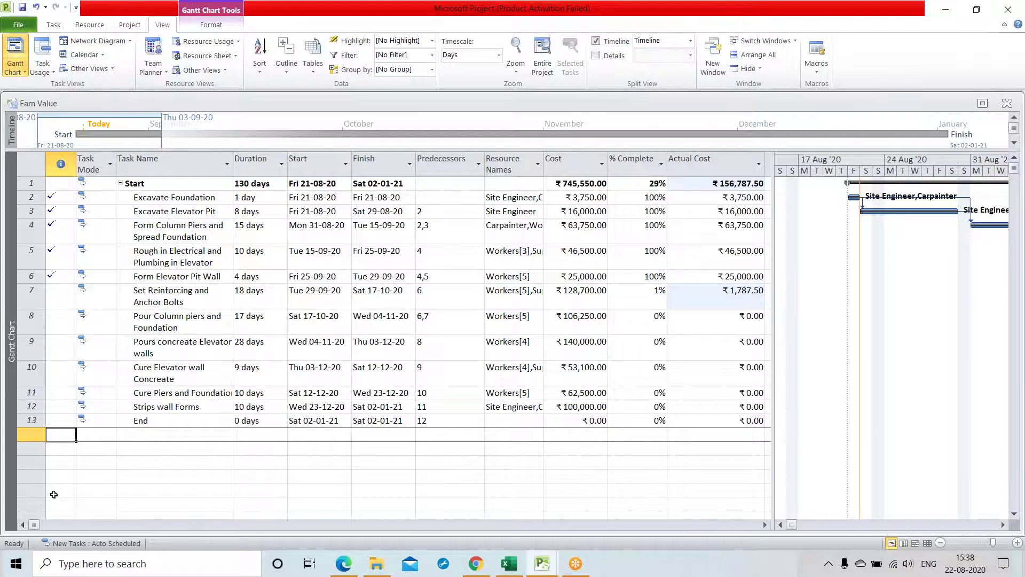
# Group the task list by Complete and Incomplete Tasks, and review the tasks in the 1% - 99% and 100% groups
pyautogui.click(432, 70)
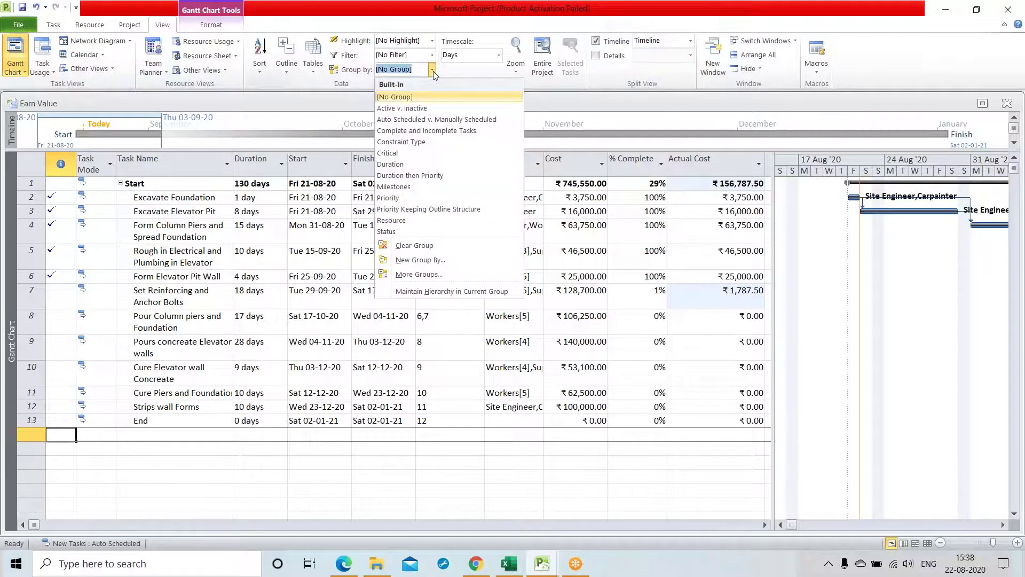
pyautogui.click(430, 133)
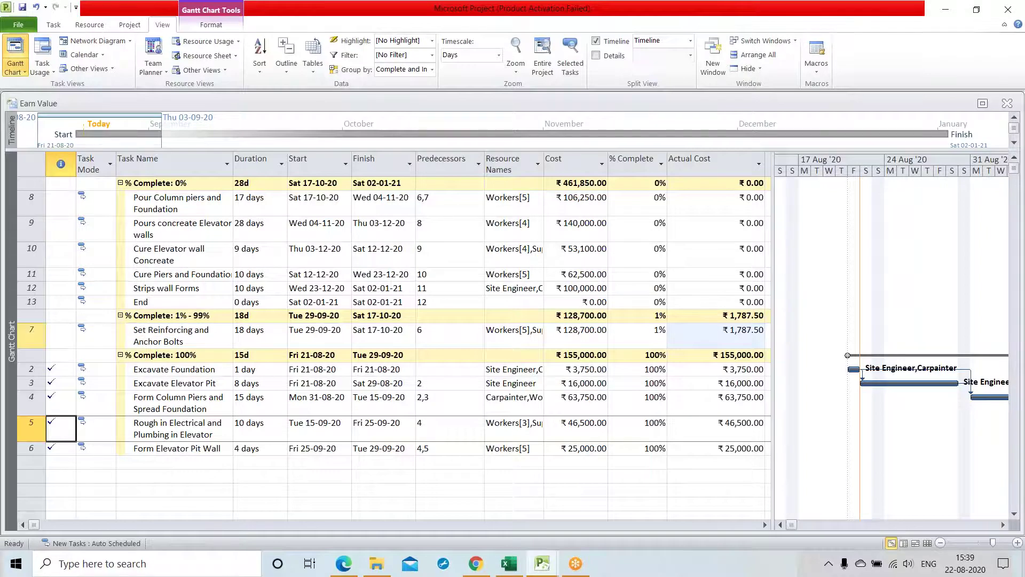
pyautogui.click(30, 332)
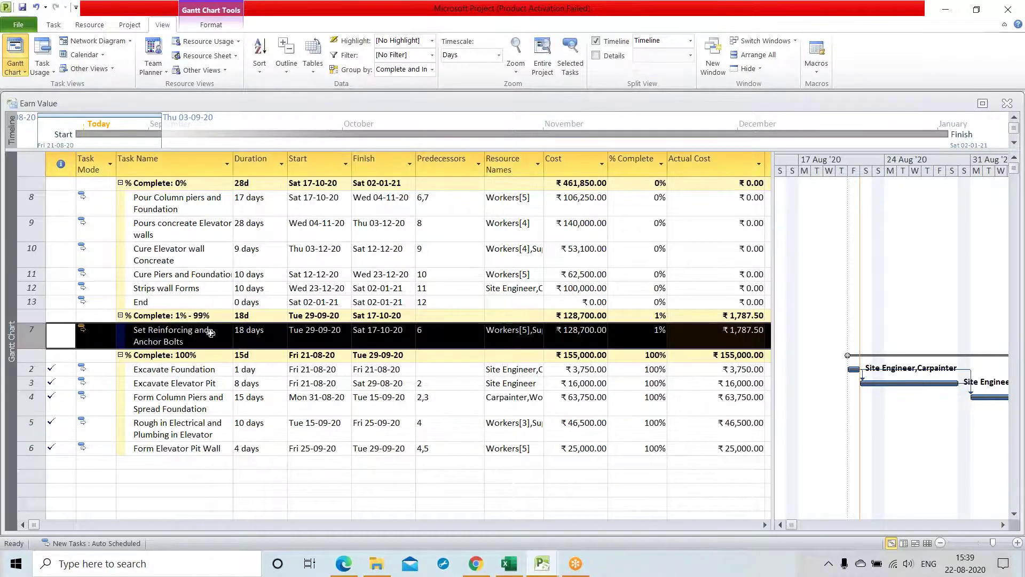
pyautogui.click(174, 495)
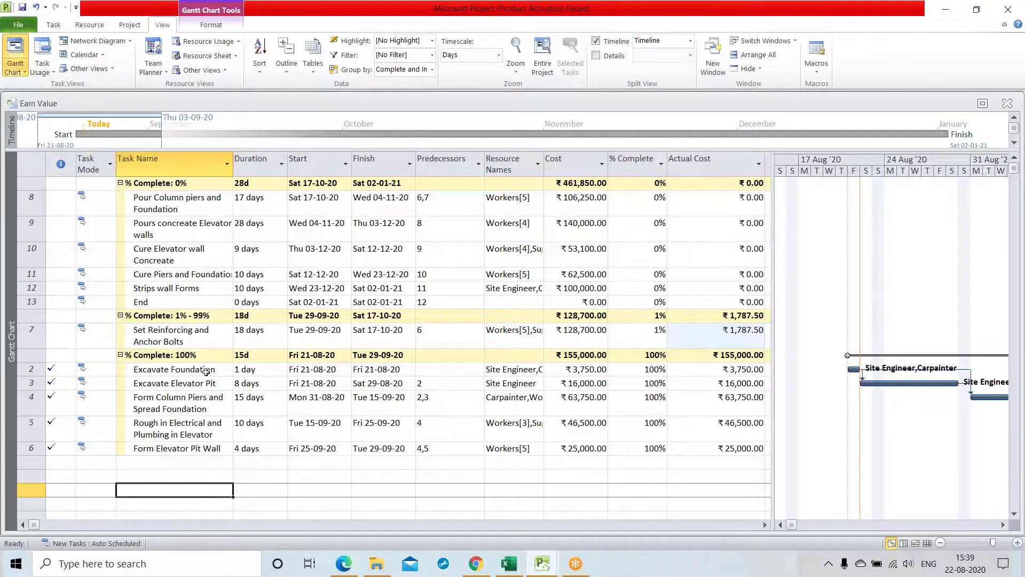
pyautogui.click(209, 379)
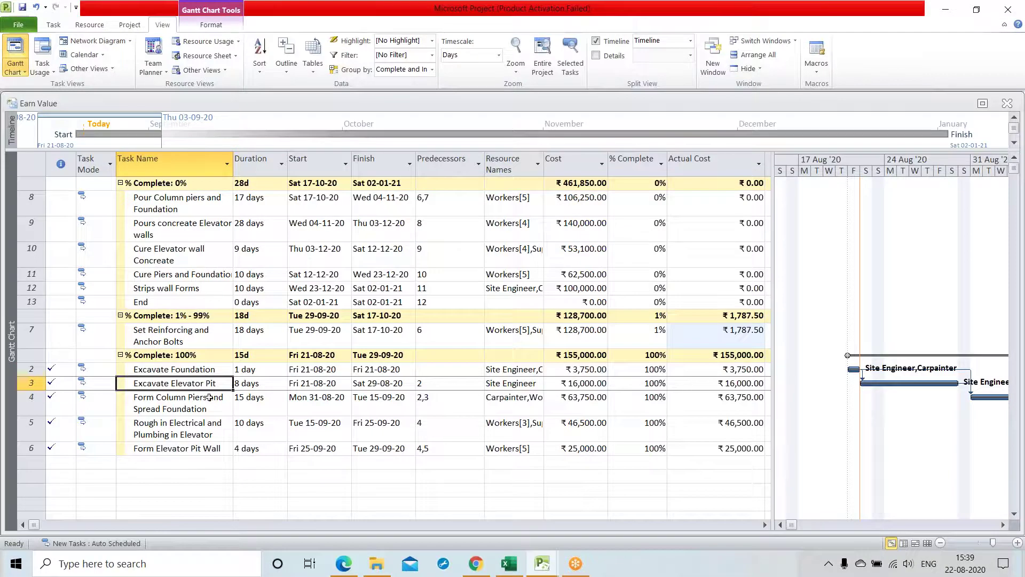
pyautogui.click(209, 398)
pyautogui.click(203, 424)
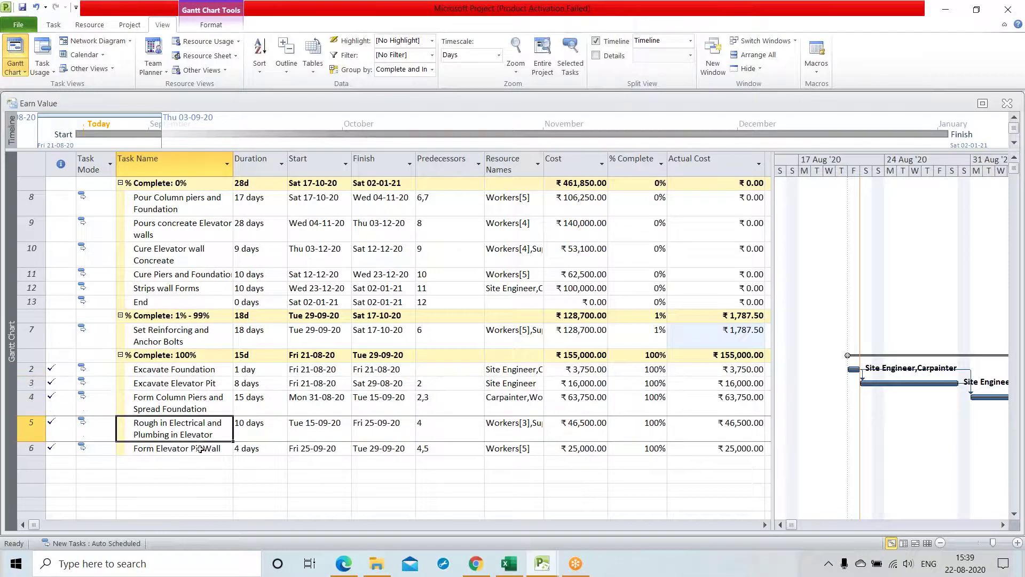
pyautogui.click(200, 489)
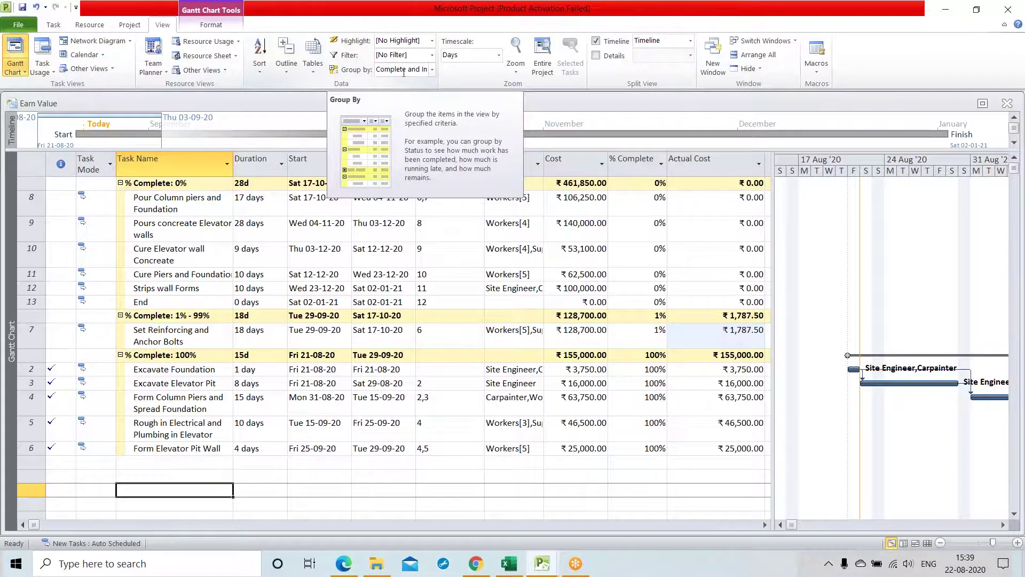
# Group the task list by Critical, and change the grouping to Duration
pyautogui.click(433, 69)
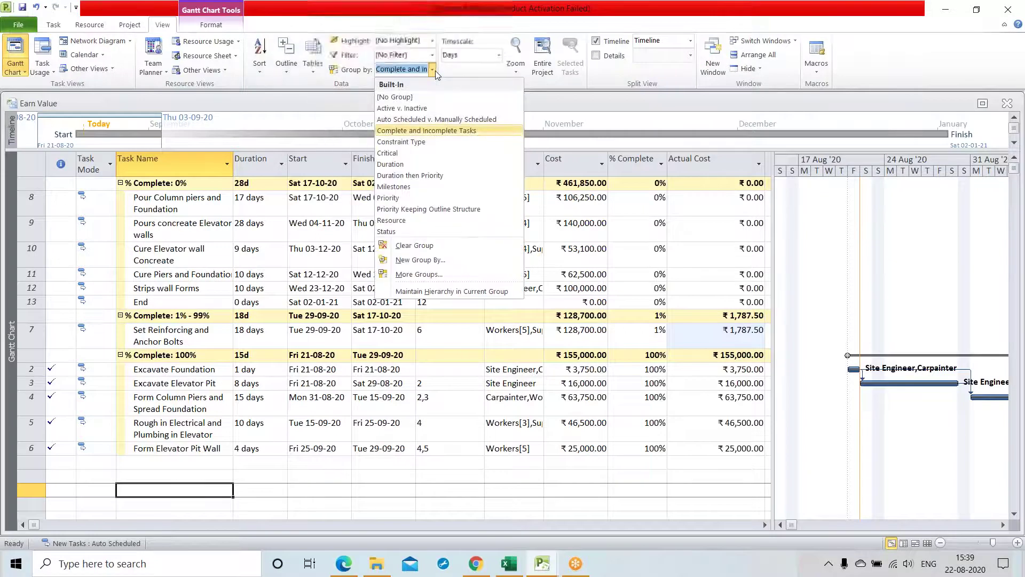
pyautogui.click(413, 155)
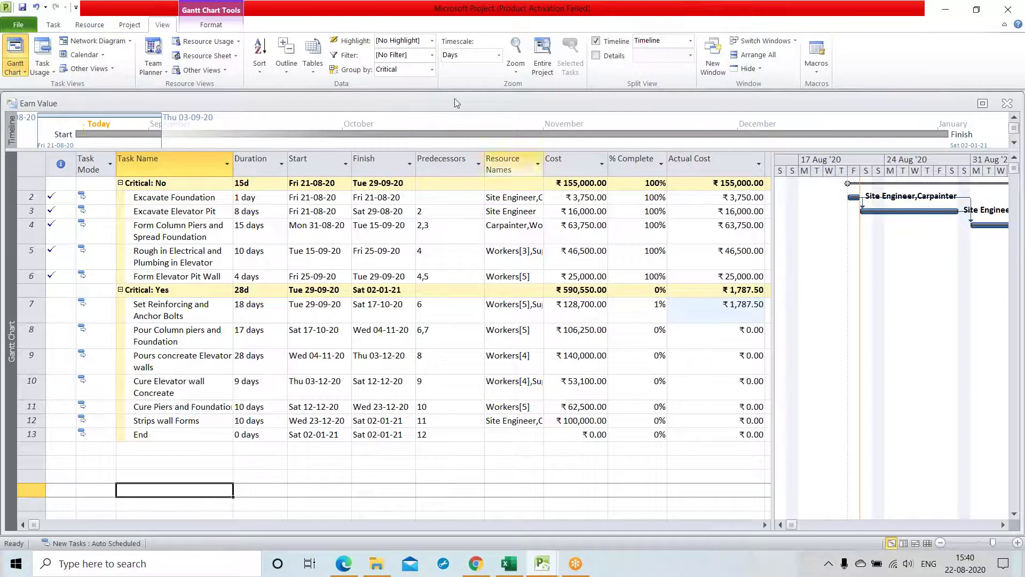
pyautogui.click(432, 70)
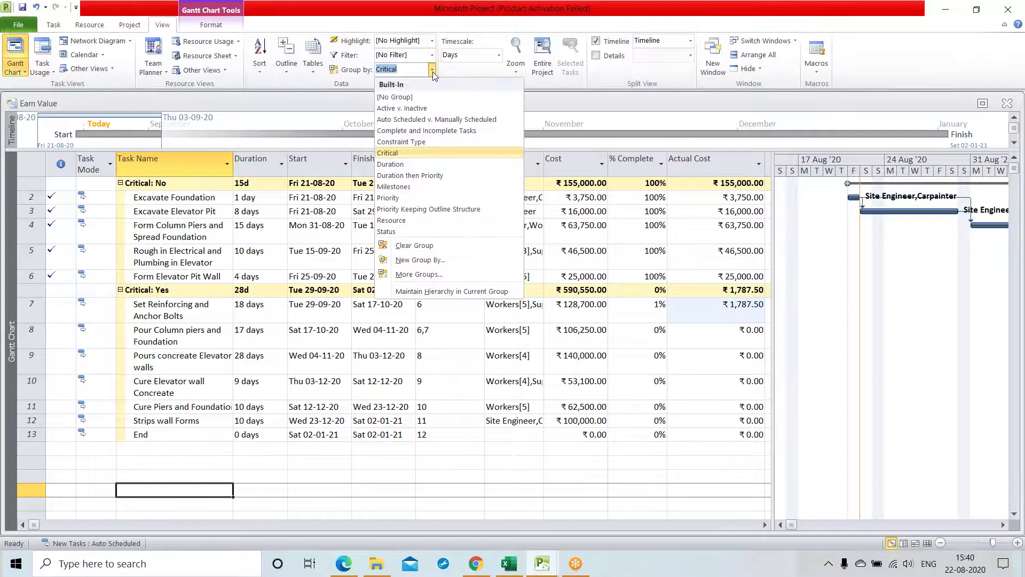
pyautogui.click(411, 164)
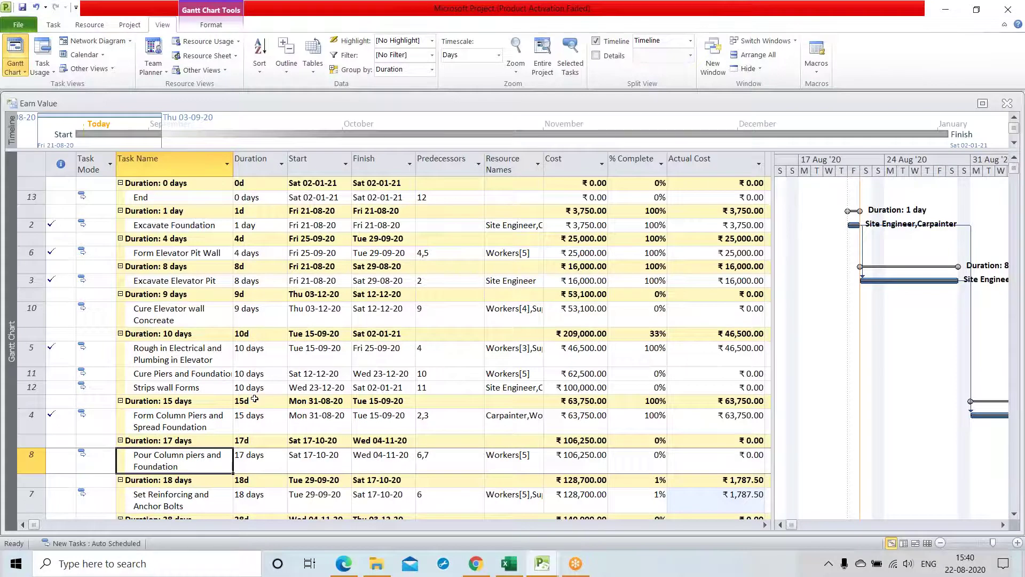
pyautogui.scroll(-1, 255, 399)
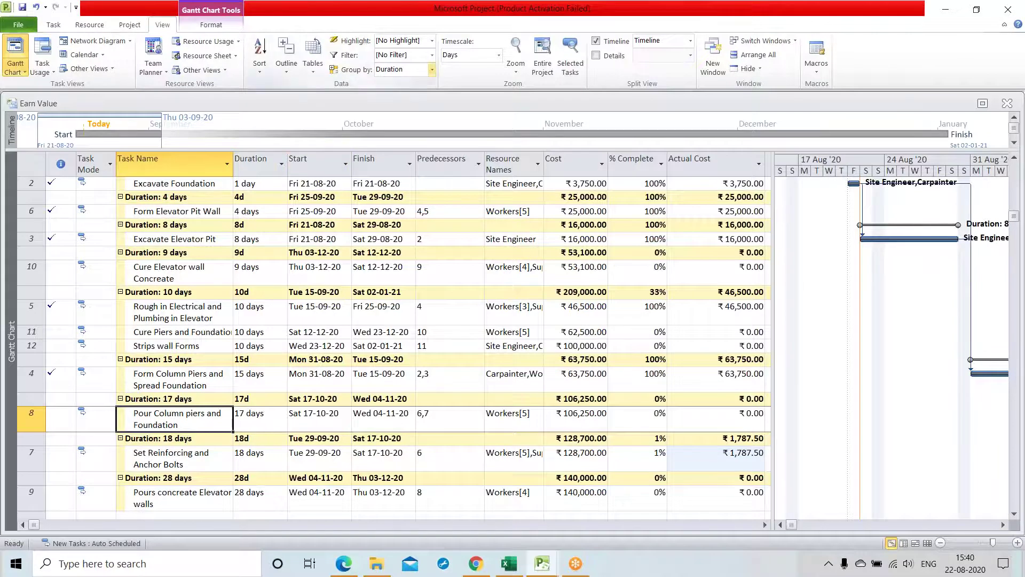
# Group the task list by Resource, chosen from the extended list of task groups
pyautogui.click(432, 69)
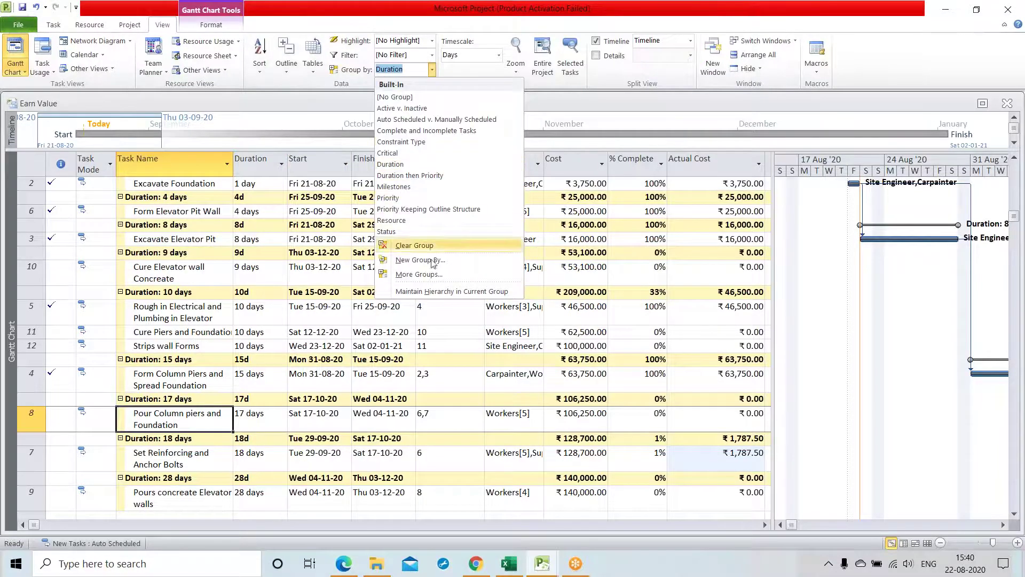
pyautogui.click(435, 275)
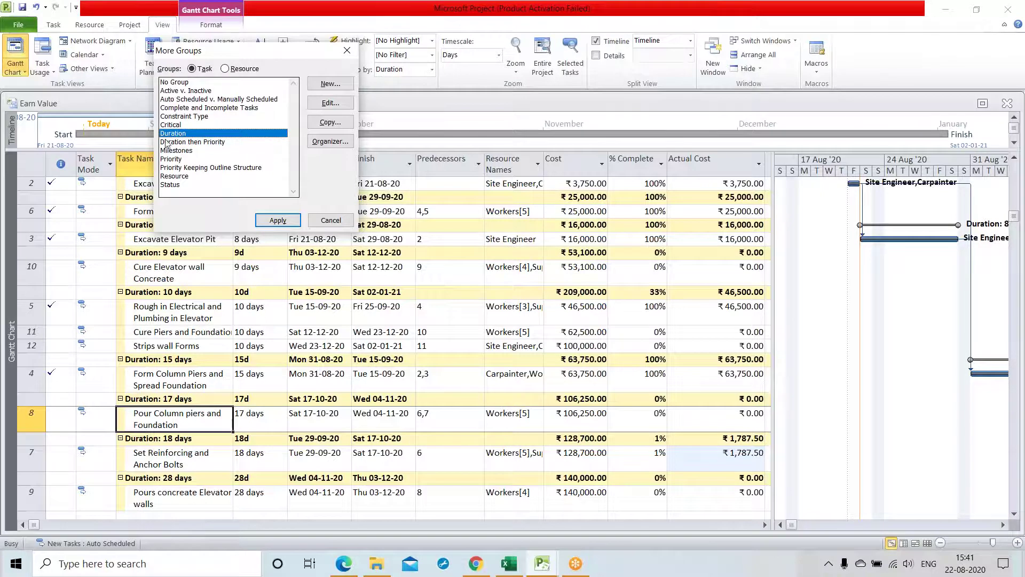
pyautogui.click(183, 176)
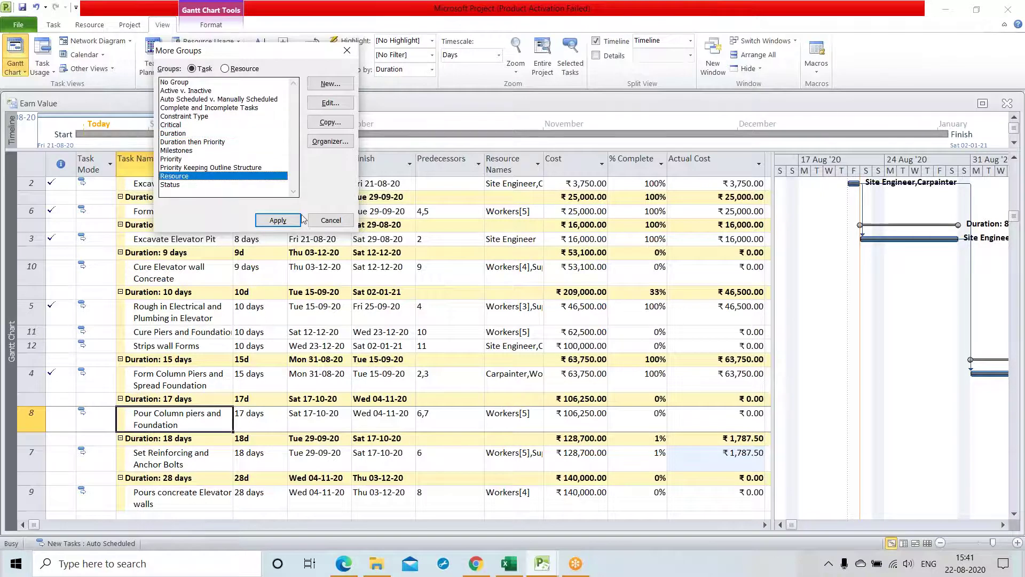
pyautogui.click(278, 220)
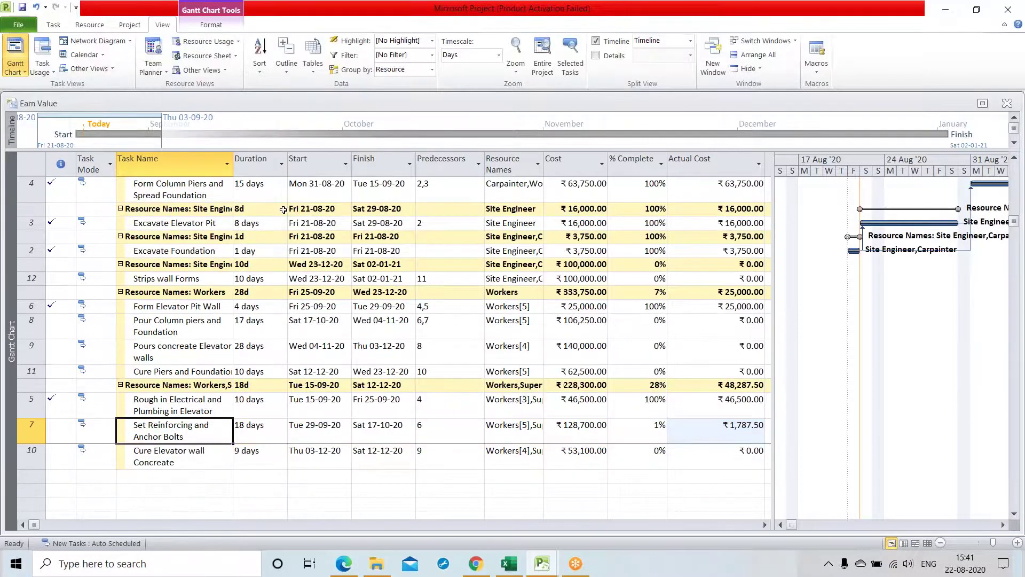
pyautogui.click(187, 501)
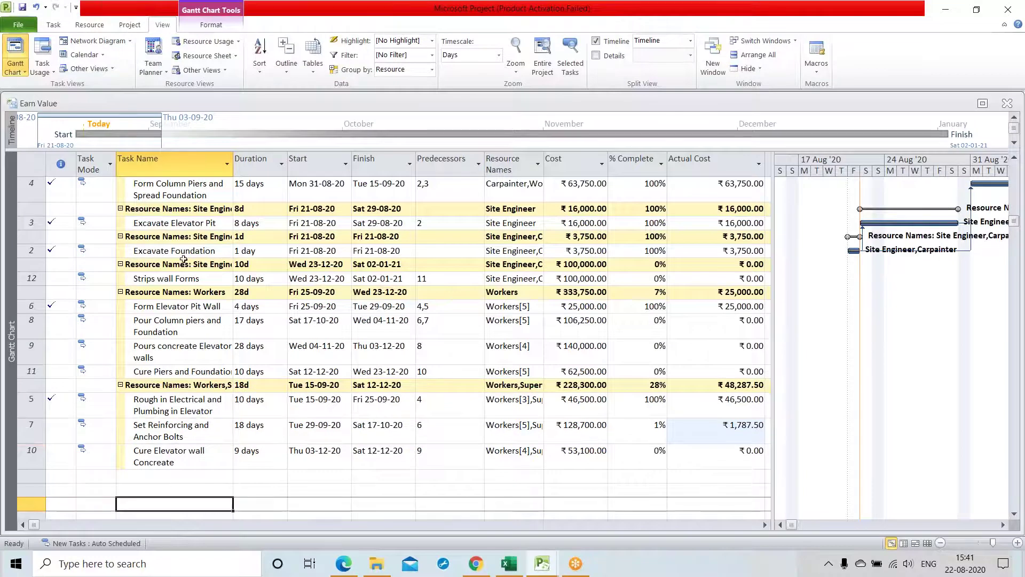
# Widen the Task Name column so more of the resource group headings can be read
pyautogui.moveTo(233, 166); pyautogui.dragTo(261, 165)
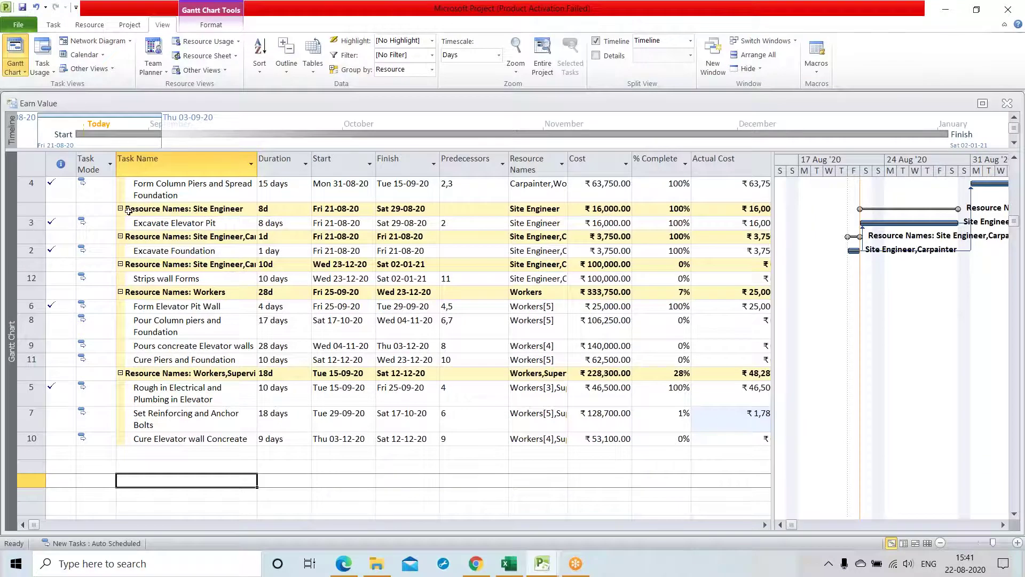
pyautogui.scroll(1, 163, 197)
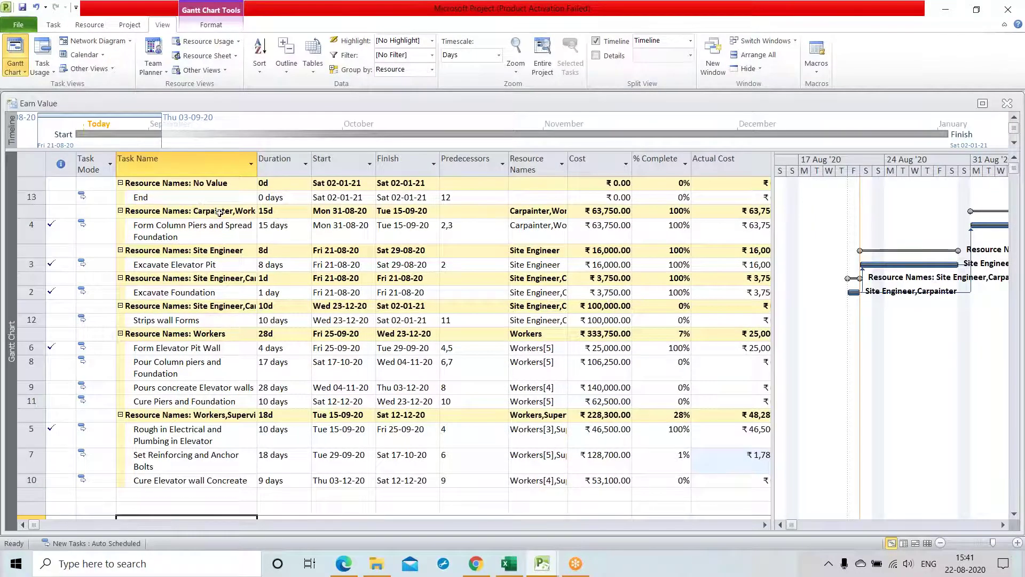
pyautogui.moveTo(257, 163); pyautogui.dragTo(281, 163)
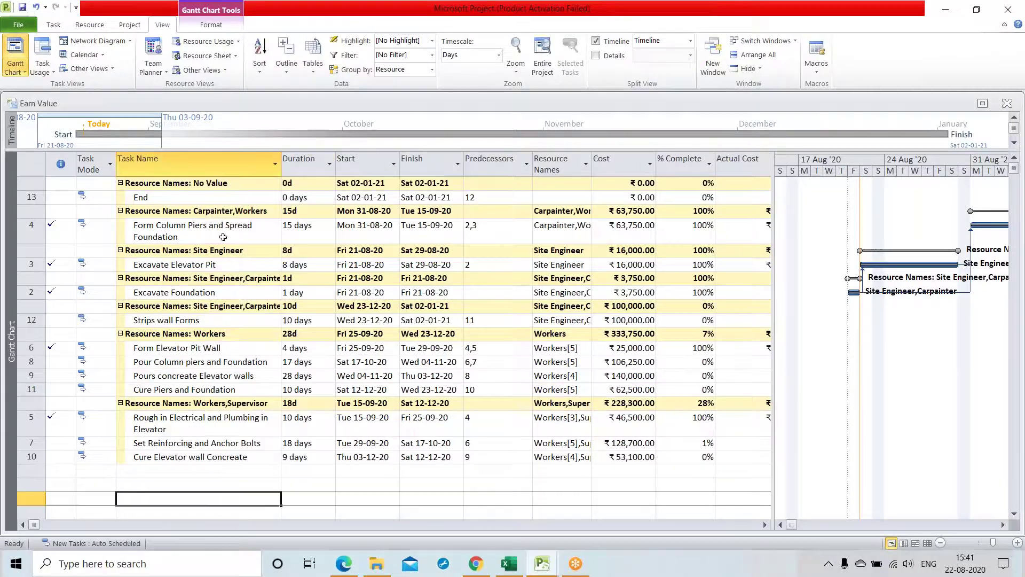
# Review the tasks in the Site Engineer resource groups, and widen the Task Name column until the longest group heading fits
pyautogui.click(316, 234)
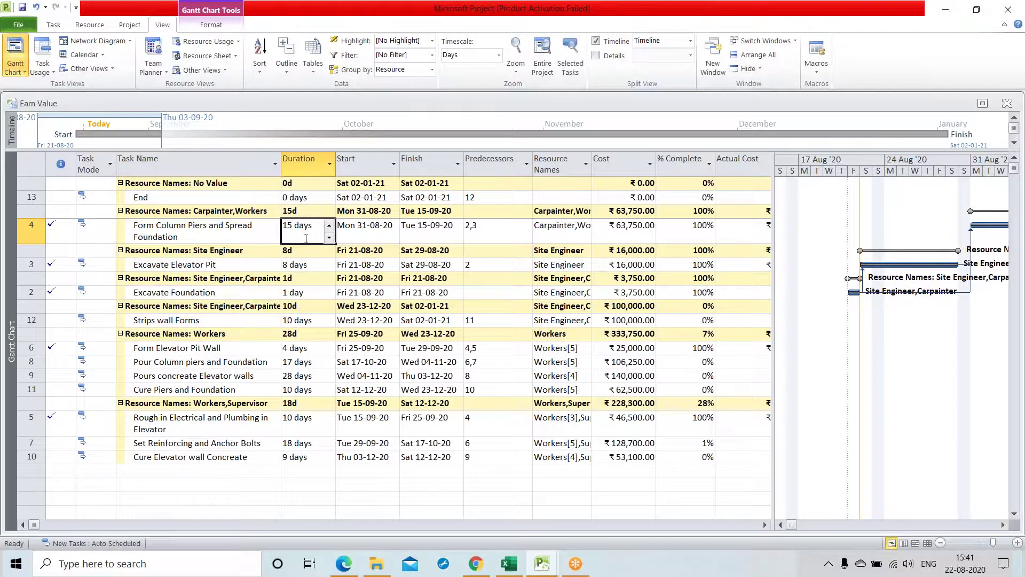
pyautogui.click(236, 264)
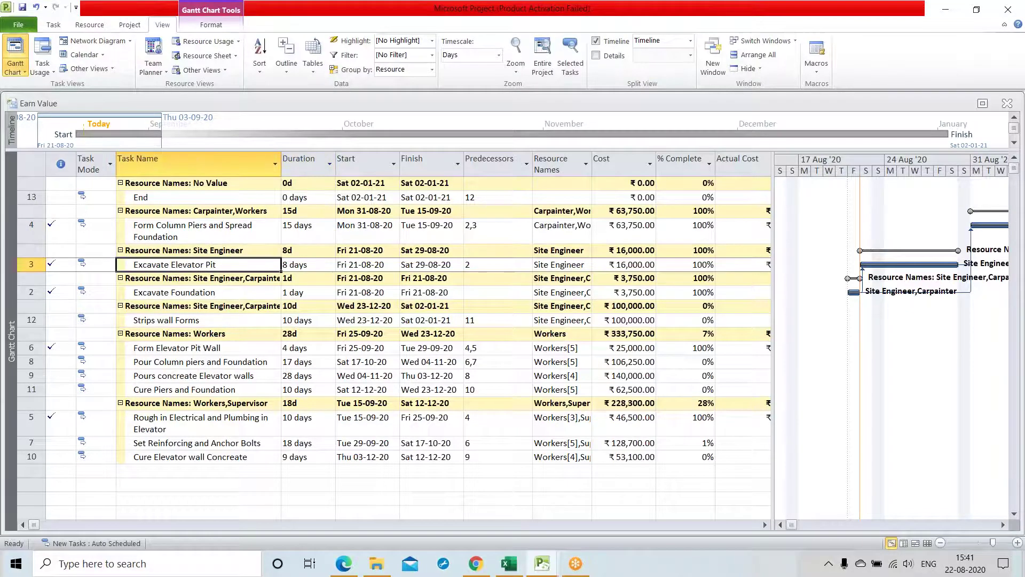
pyautogui.click(243, 297)
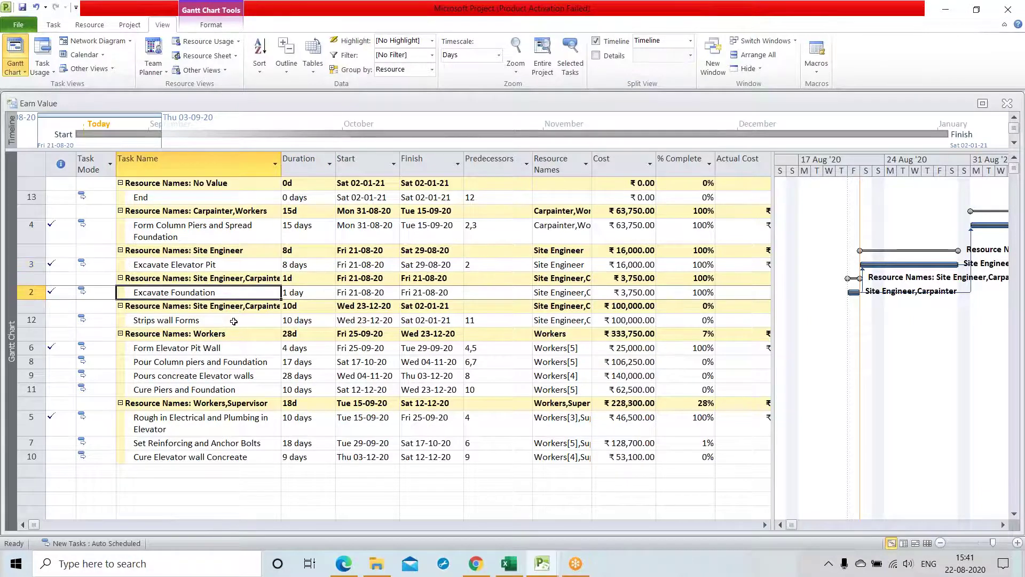
pyautogui.moveTo(335, 172); pyautogui.dragTo(320, 173)
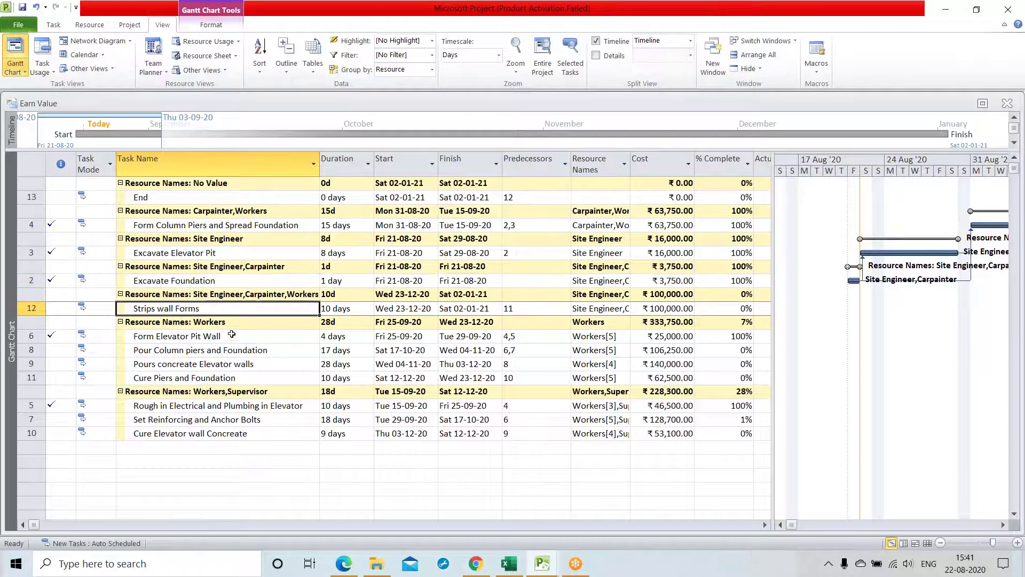
pyautogui.press('Left')
# Review the tasks listed under the Workers and the Workers,Supervisor resource groups
pyautogui.click(248, 336)
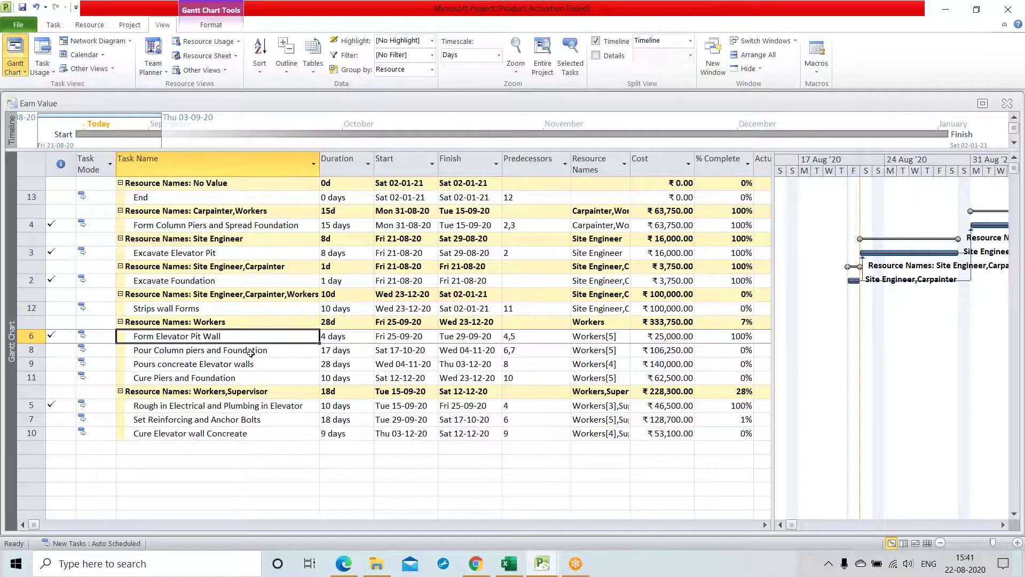
pyautogui.click(278, 348)
pyautogui.click(274, 363)
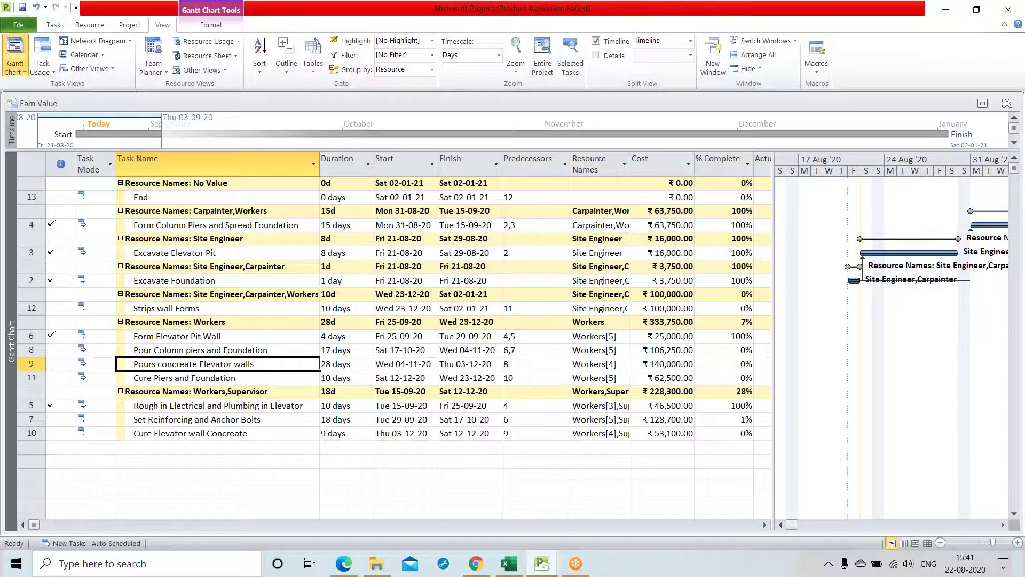
pyautogui.click(262, 378)
pyautogui.click(276, 465)
pyautogui.click(276, 442)
pyautogui.click(276, 421)
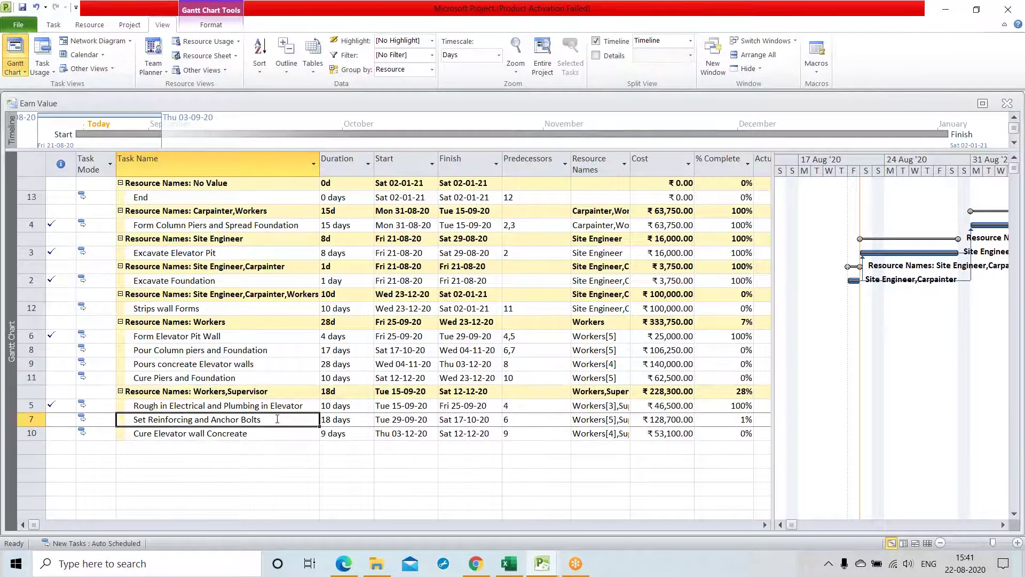
pyautogui.press('Down')
pyautogui.press('Down')
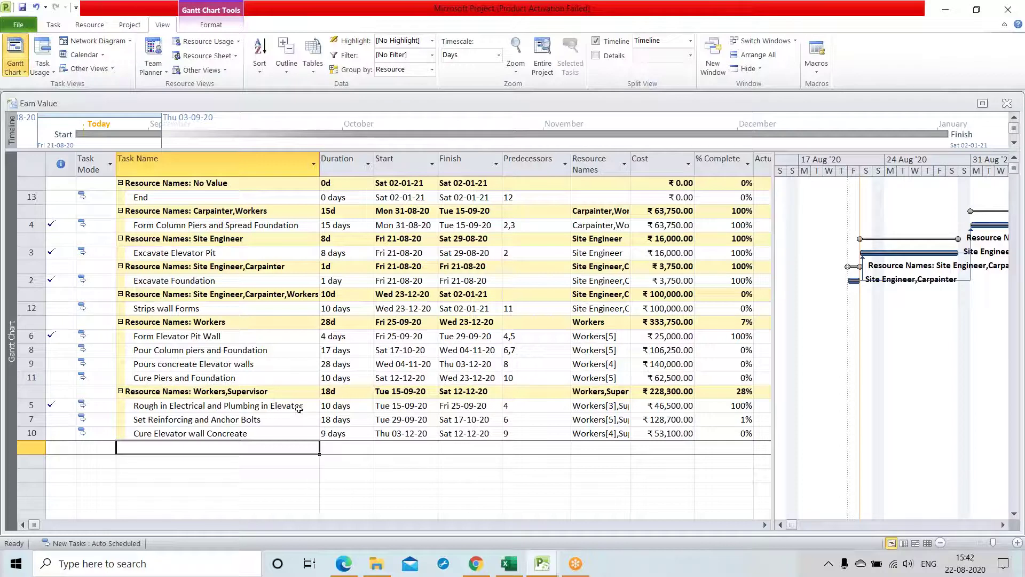
# Remove the Resource grouping from the task list
pyautogui.click(431, 70)
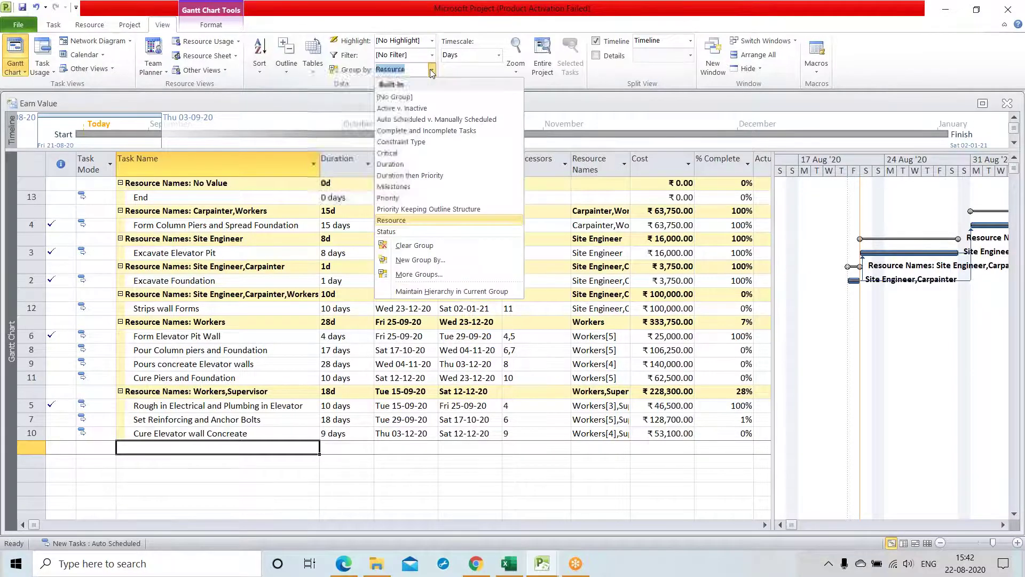
pyautogui.click(402, 98)
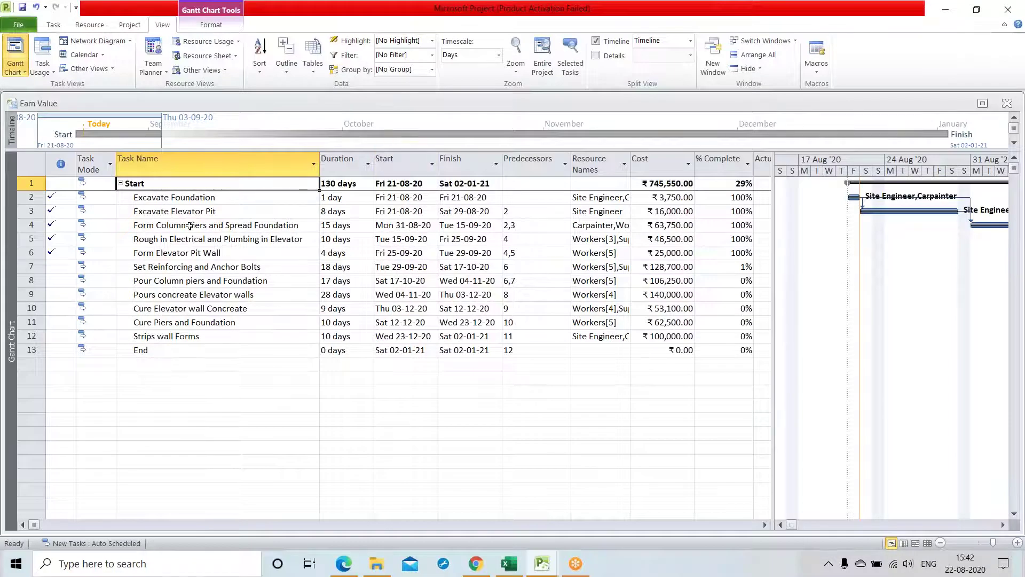
pyautogui.click(238, 392)
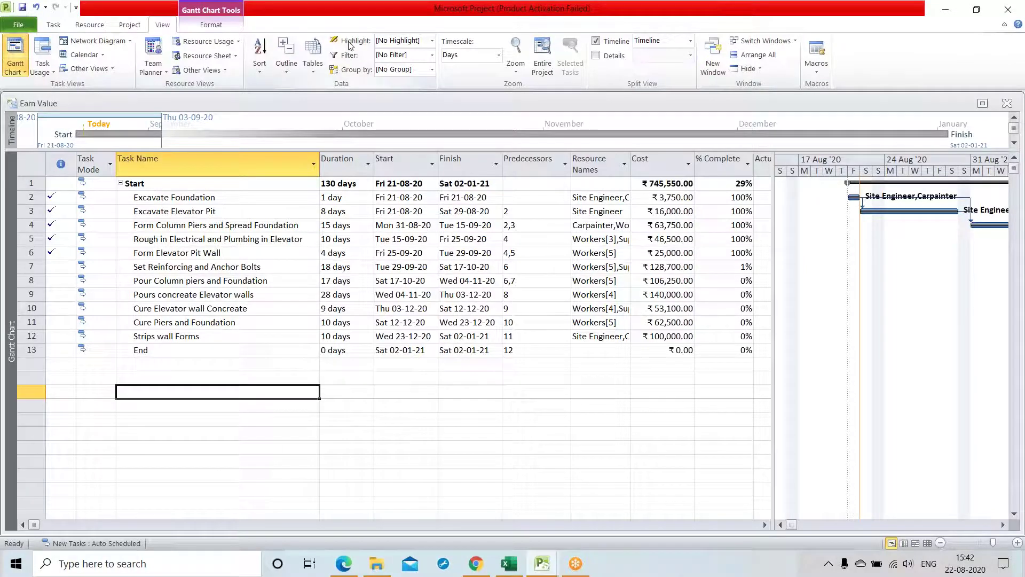
# Highlight the Completed Tasks in the task list, and change the highlight to Critical
pyautogui.click(434, 42)
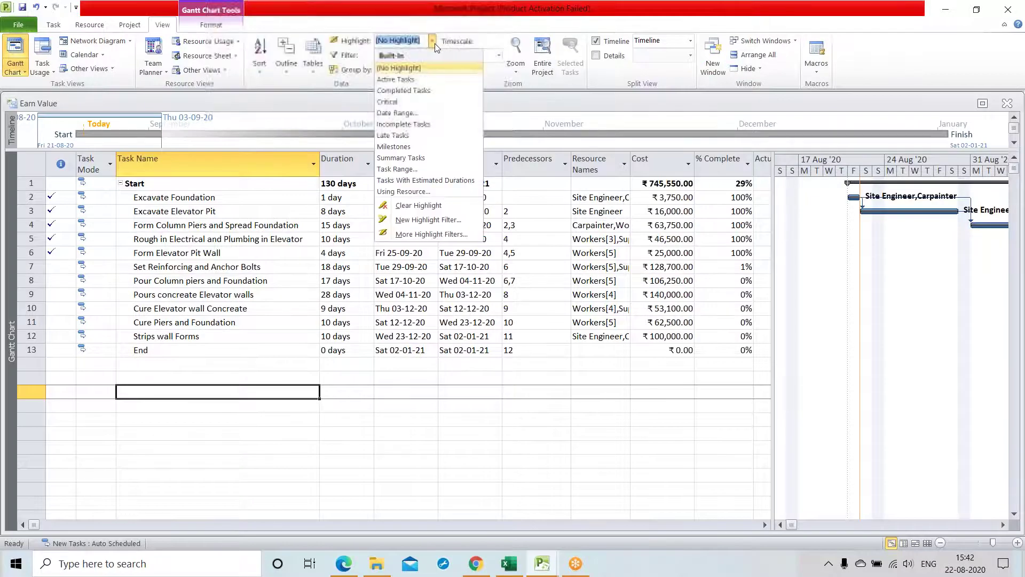
pyautogui.click(423, 90)
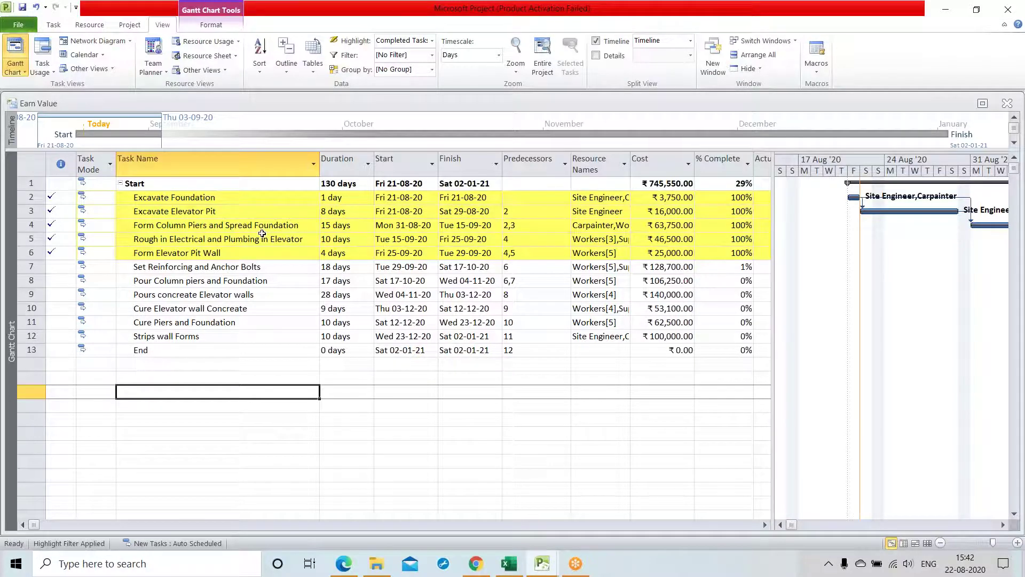
pyautogui.click(433, 41)
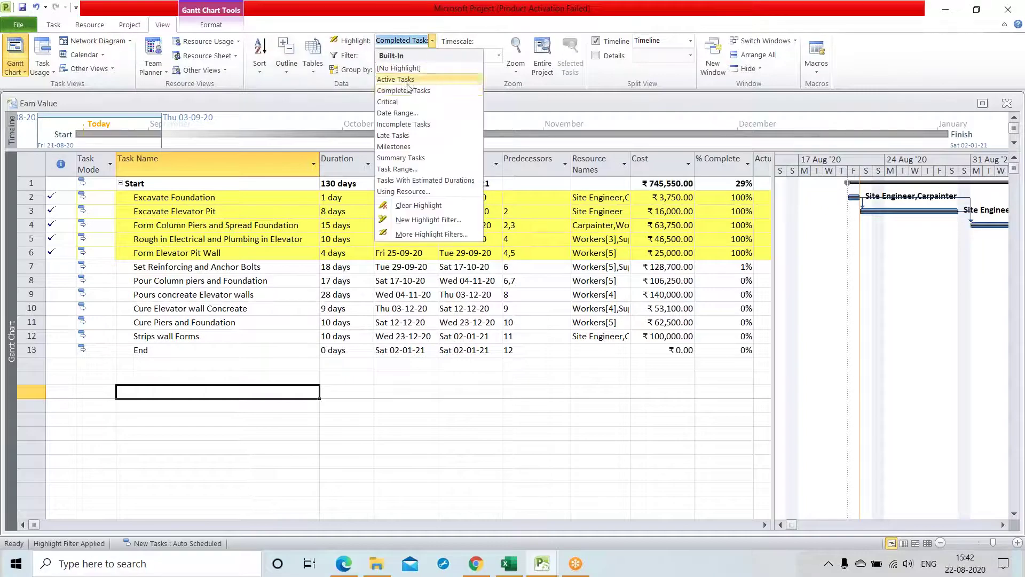
pyautogui.click(402, 102)
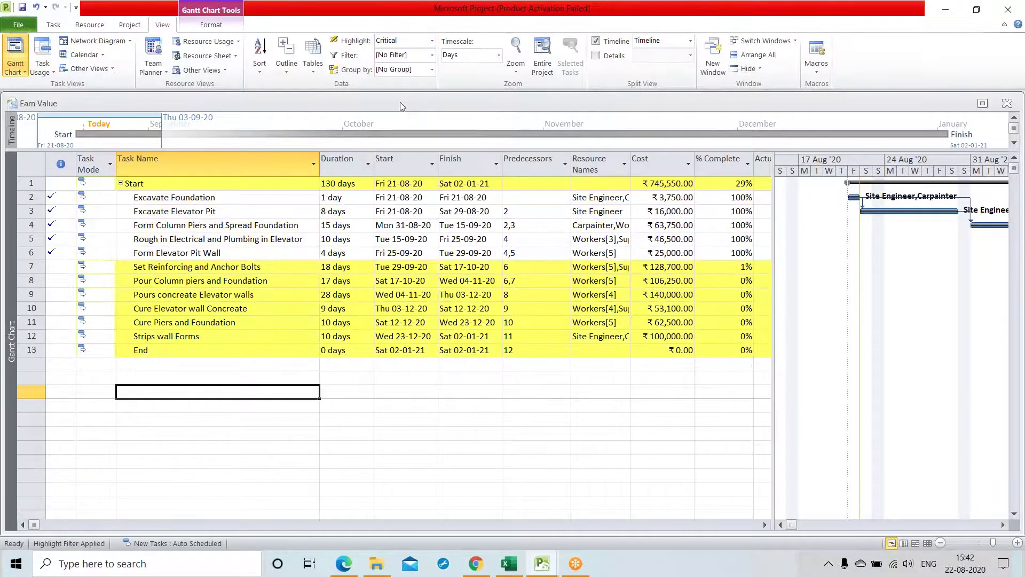
# Change the task highlight to Incomplete Tasks
pyautogui.click(433, 41)
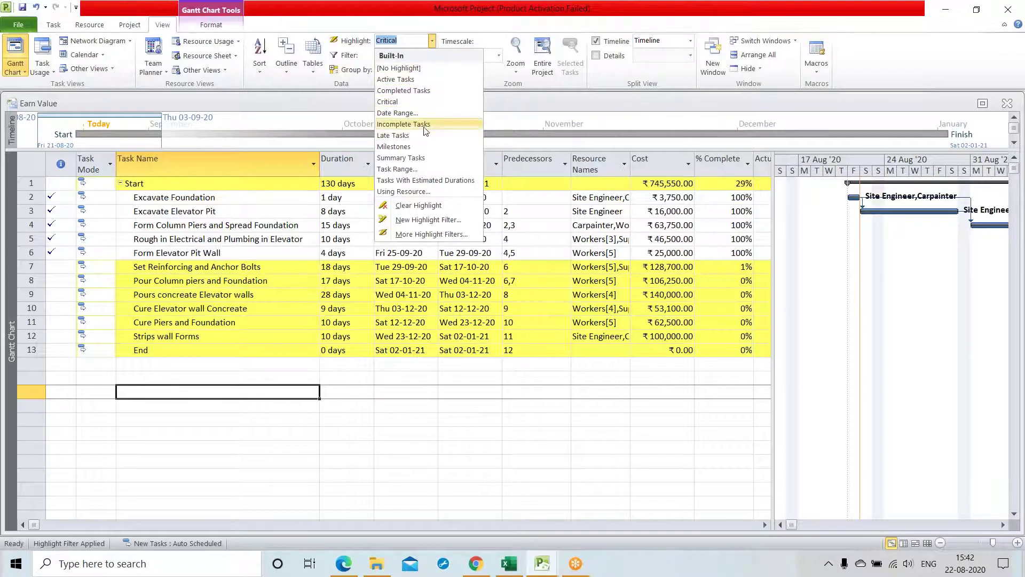
pyautogui.click(403, 124)
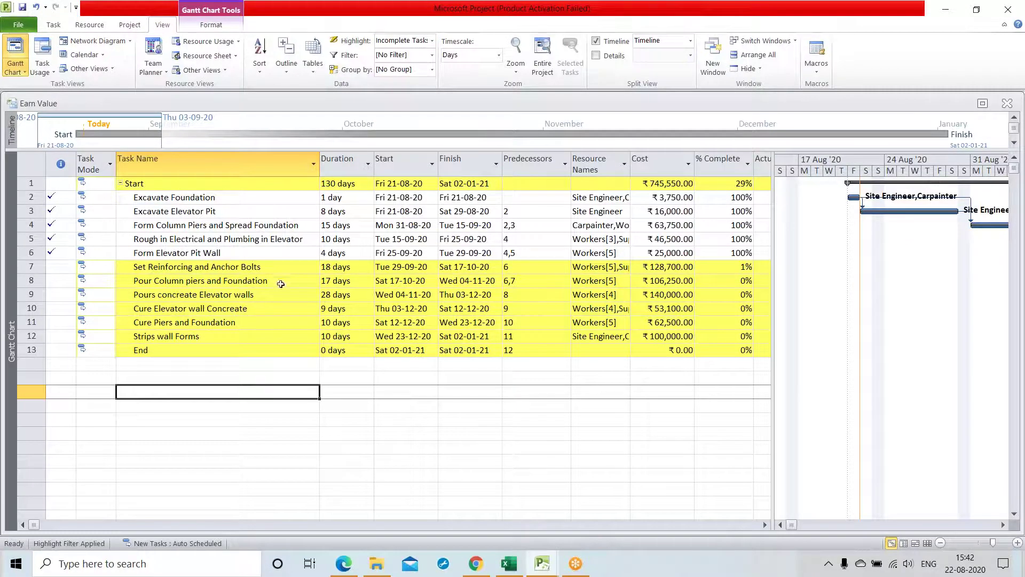
pyautogui.click(432, 55)
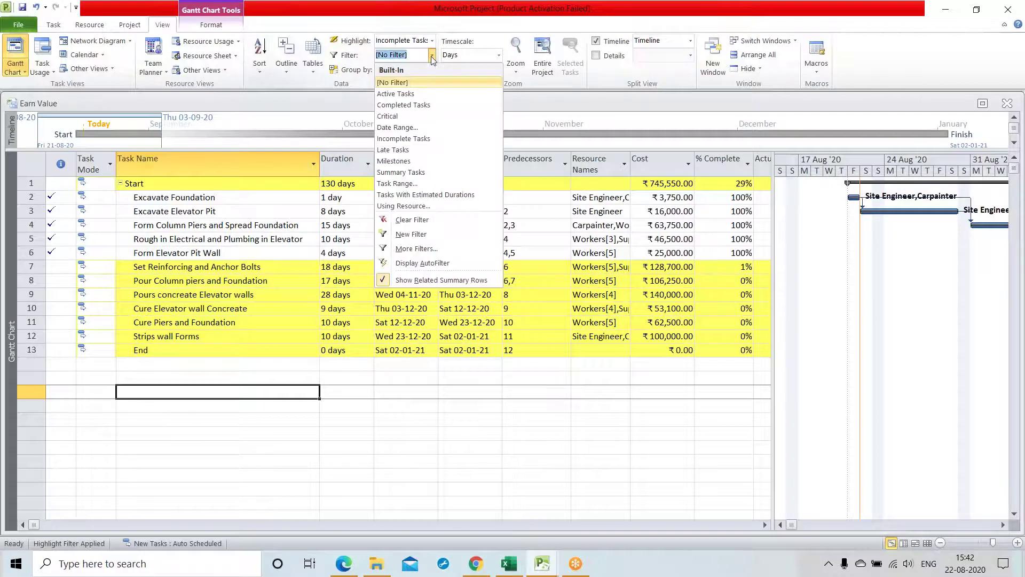
pyautogui.click(394, 160)
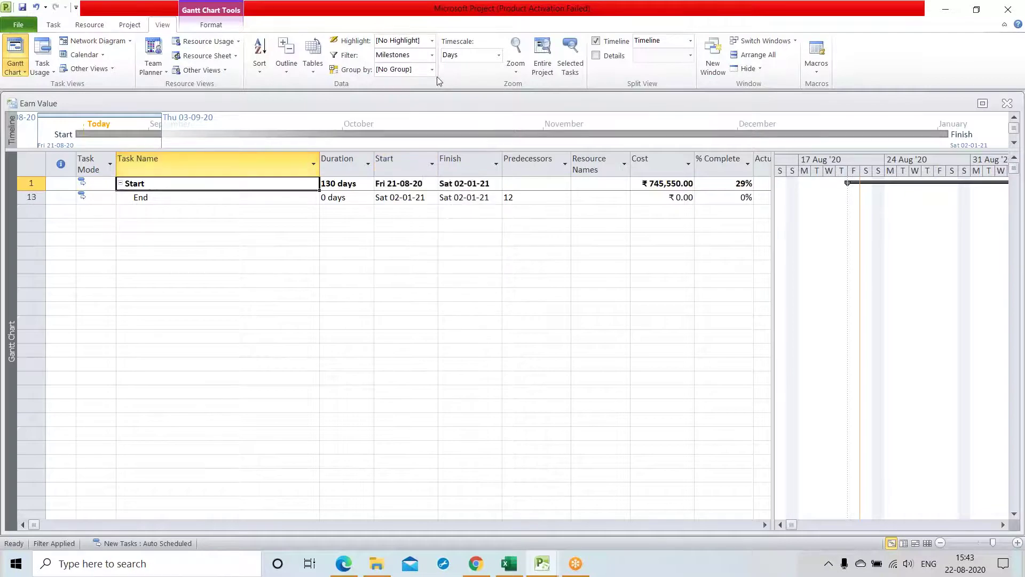
pyautogui.click(432, 55)
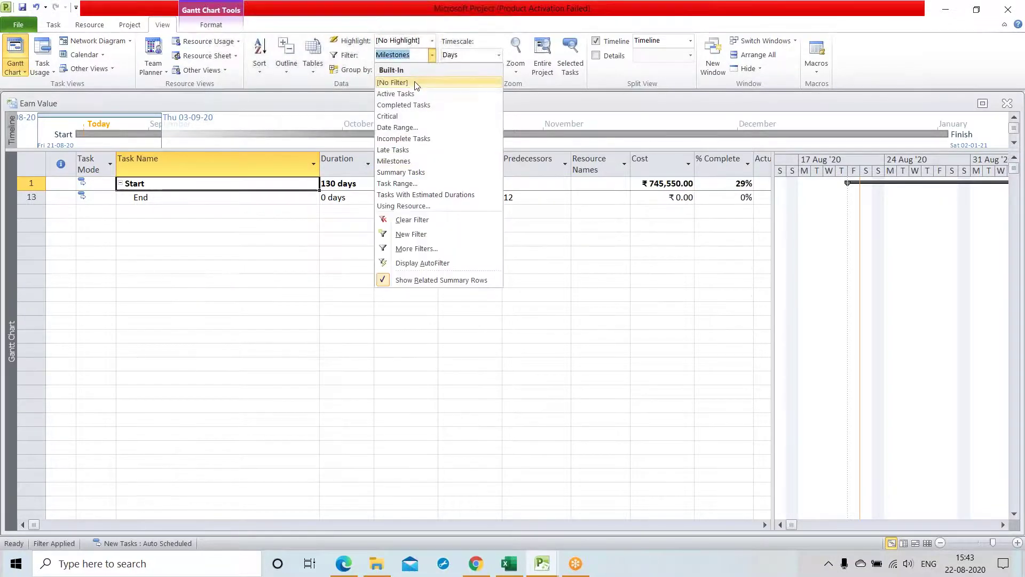
pyautogui.click(416, 83)
# Highlight the Milestones in the task list, and change the highlight to Summary Tasks
pyautogui.click(432, 41)
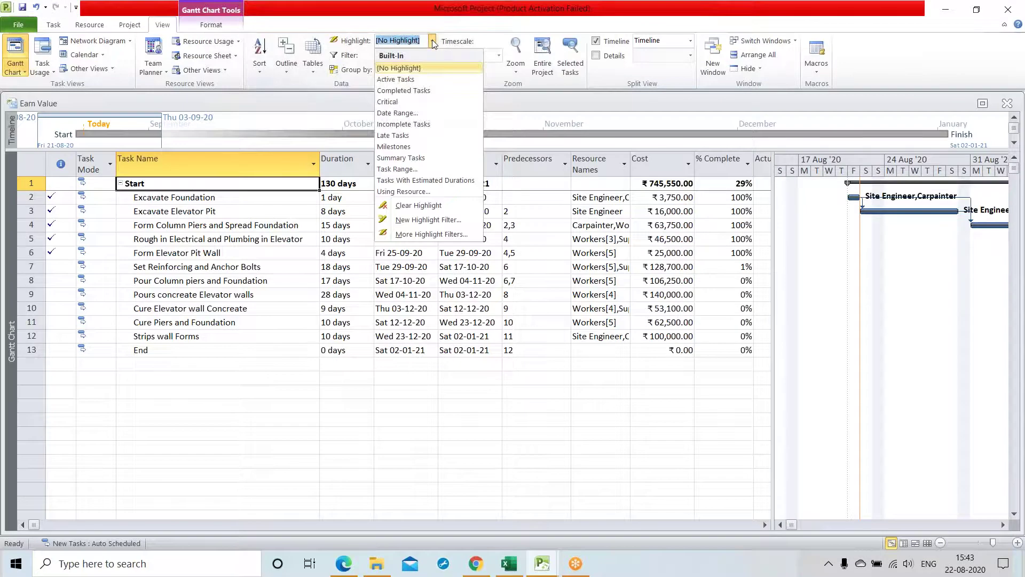
pyautogui.click(408, 147)
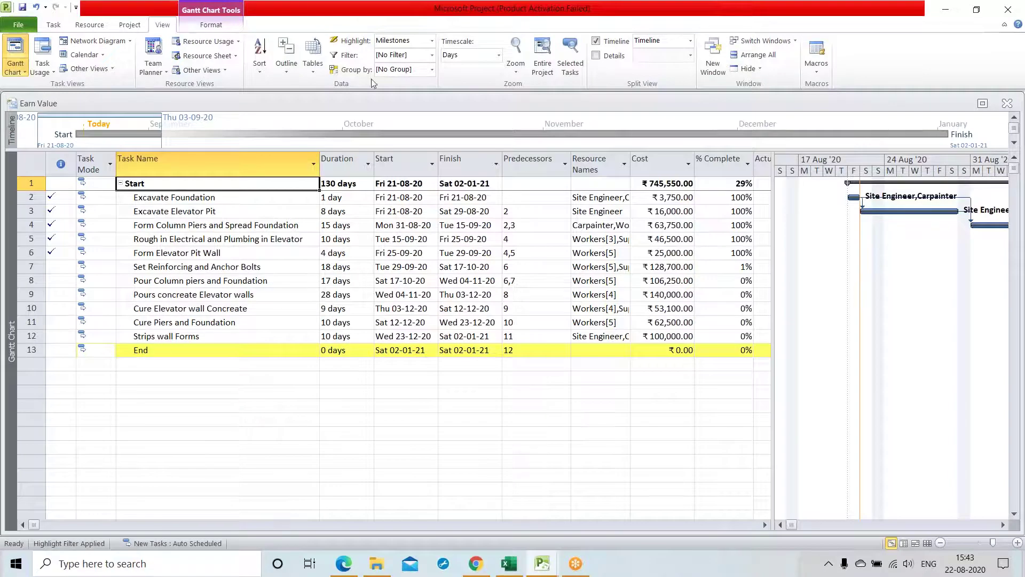
pyautogui.click(432, 42)
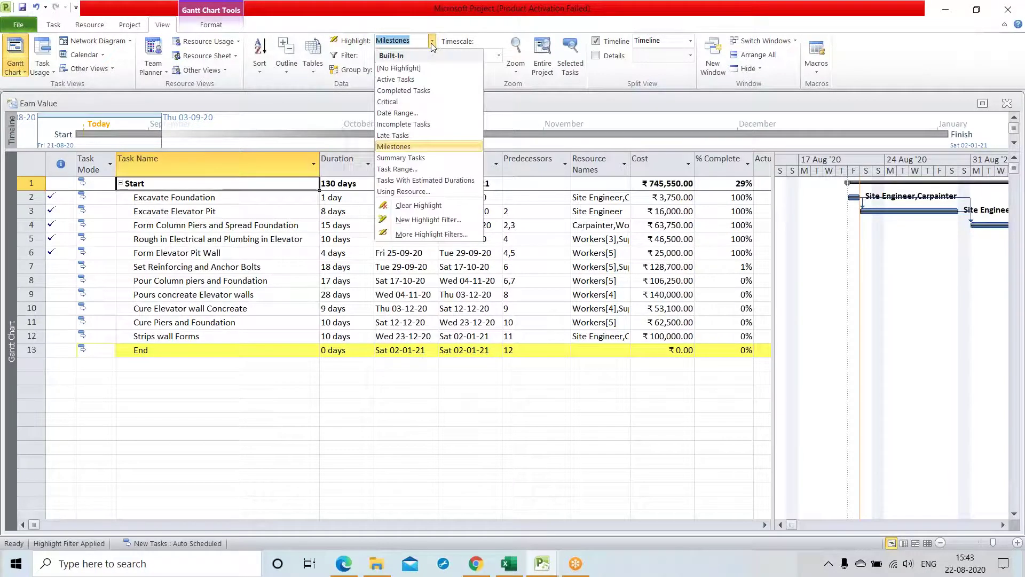
pyautogui.click(417, 159)
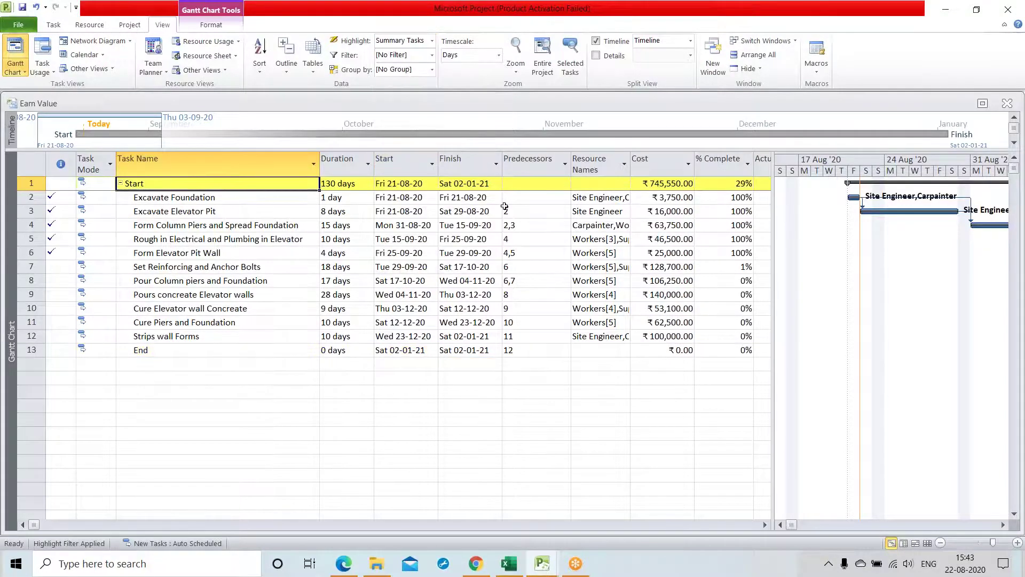
# Highlight the tasks that use the Site Engineer resource
pyautogui.click(433, 41)
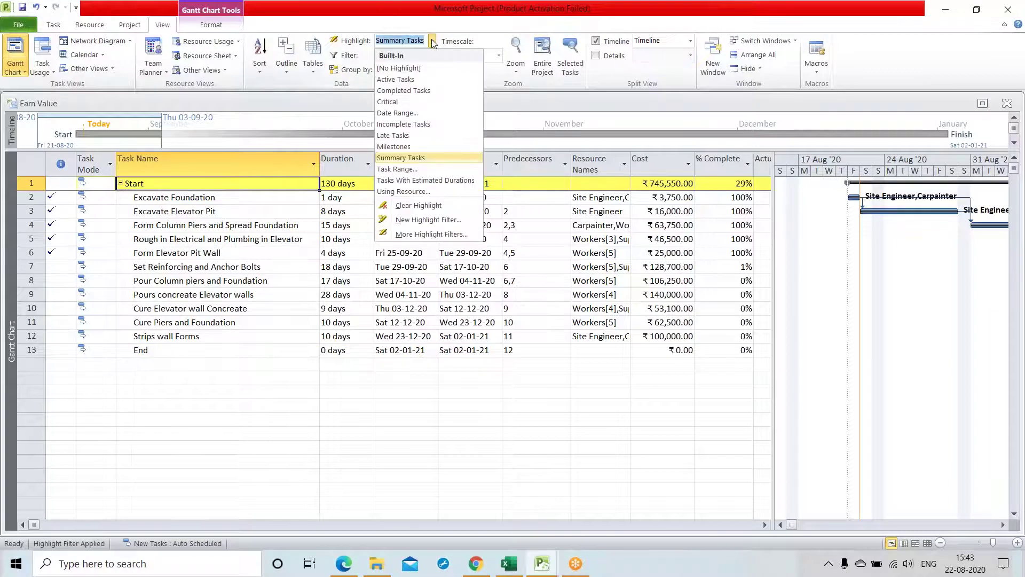
pyautogui.click(419, 192)
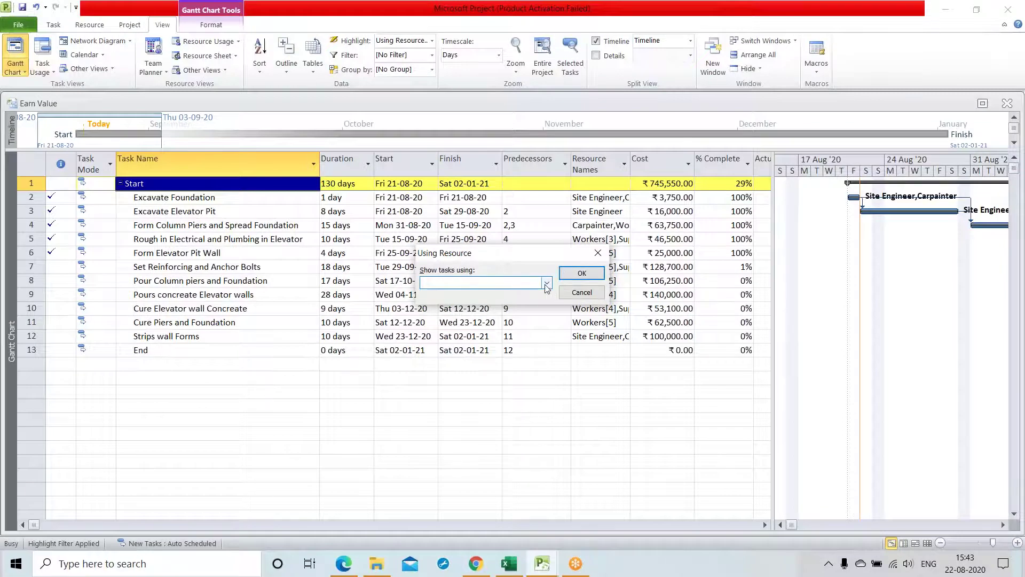
pyautogui.click(547, 283)
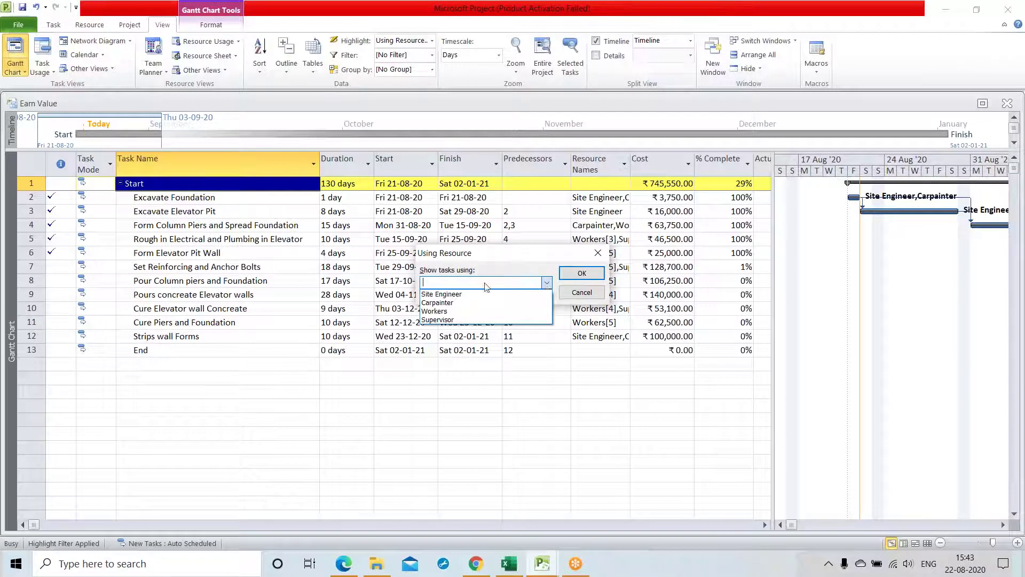
pyautogui.click(457, 295)
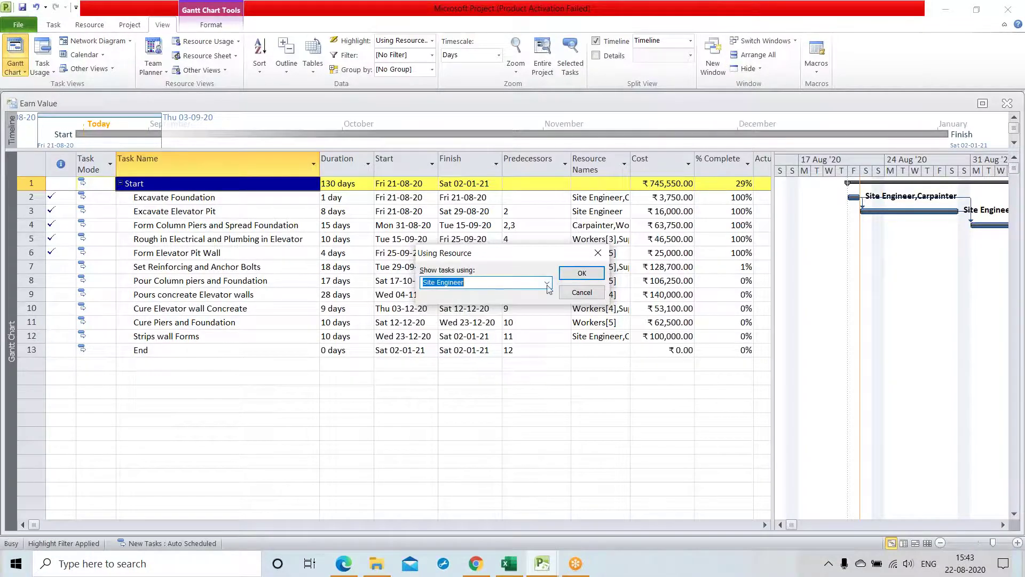
pyautogui.click(582, 273)
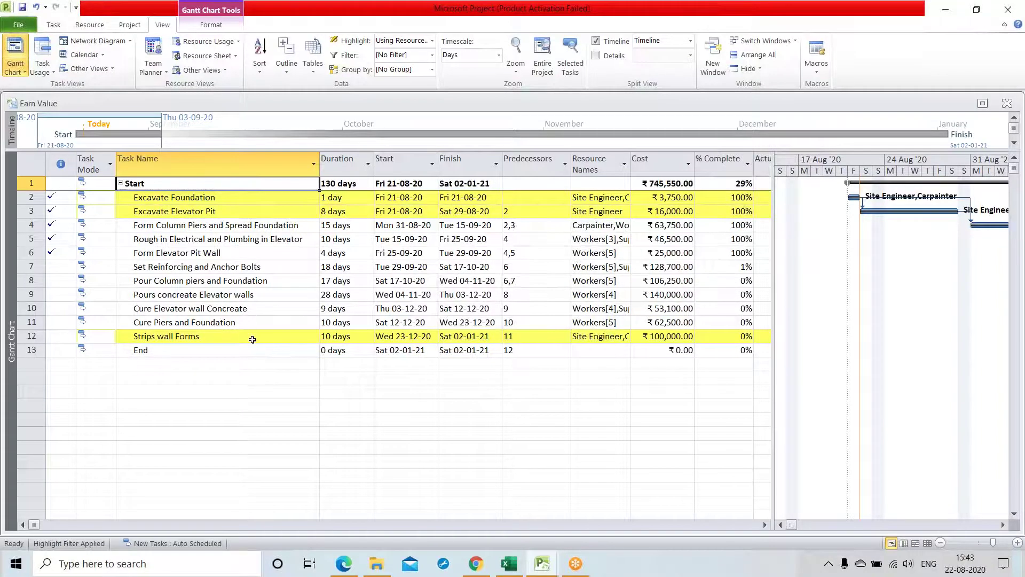
# Change the Using Resource highlight to mark the tasks that use the Workers resource
pyautogui.click(433, 40)
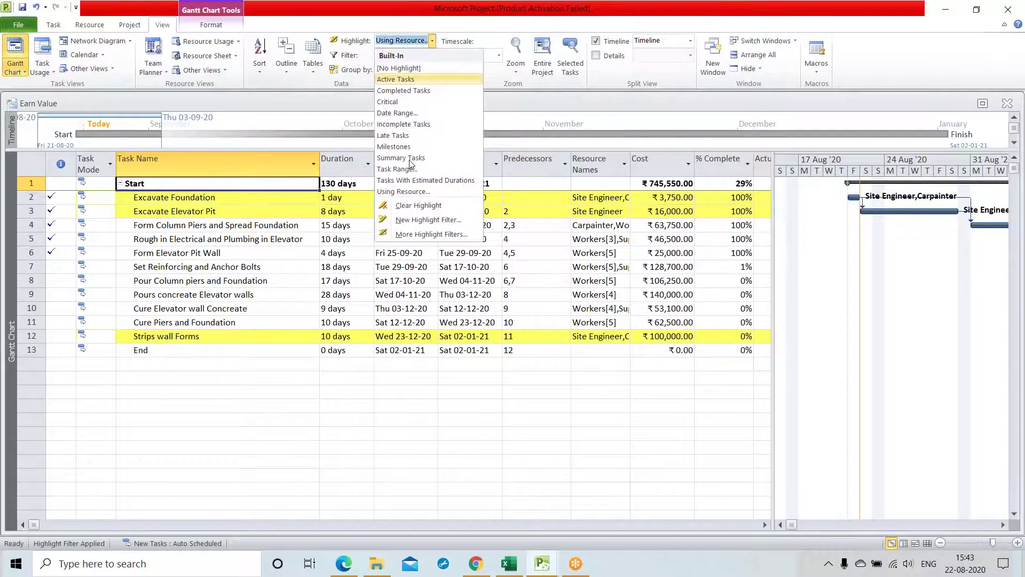
pyautogui.click(419, 191)
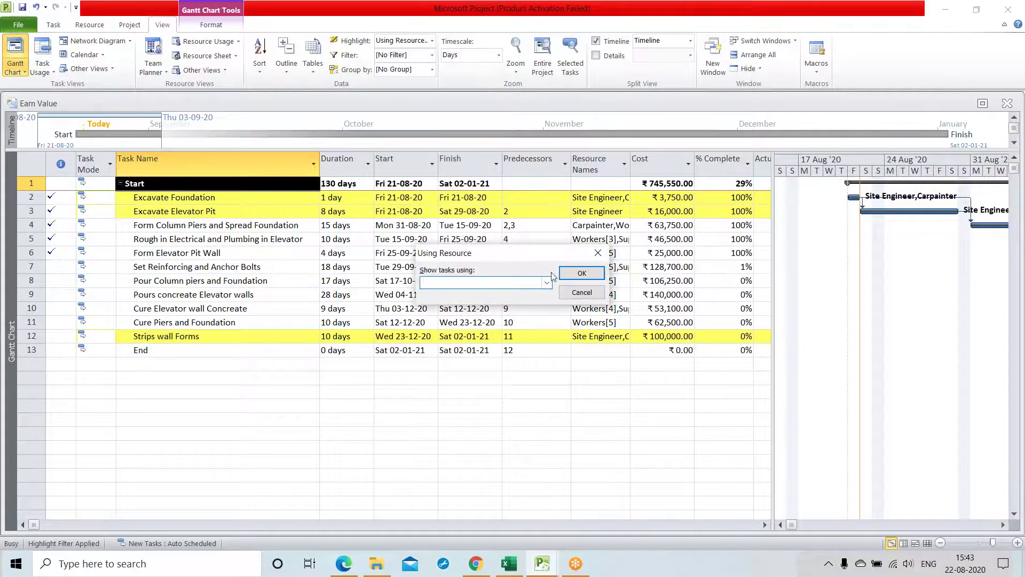
pyautogui.click(548, 283)
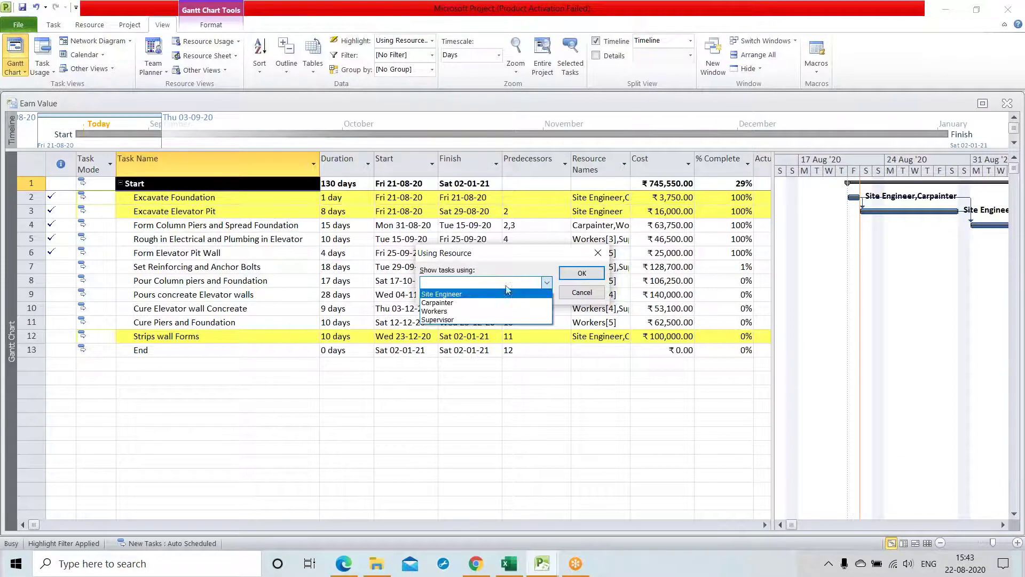
pyautogui.click(462, 313)
pyautogui.click(581, 276)
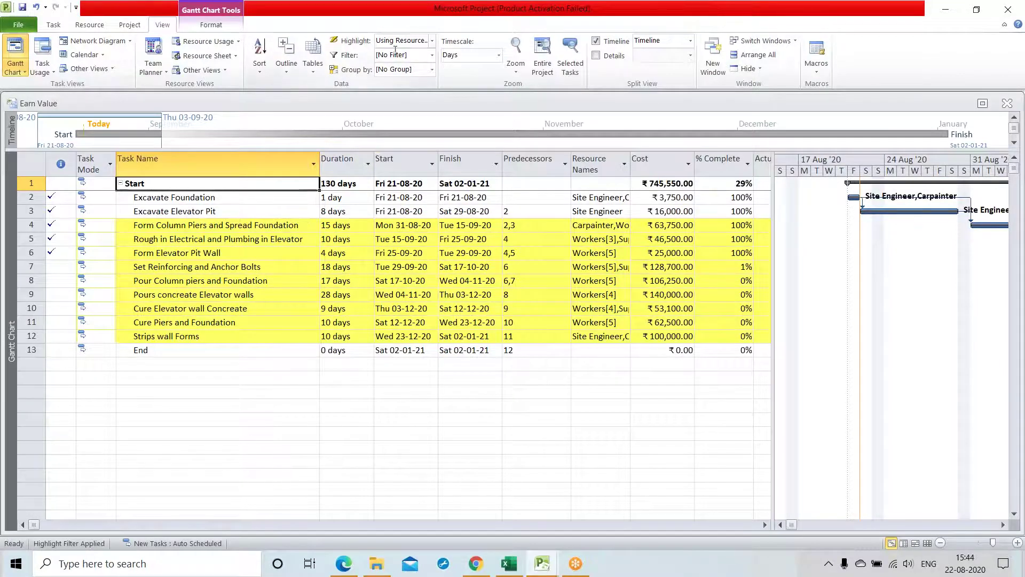
# Remove the highlight from the task list, and select the duration of the Start summary task
pyautogui.click(433, 41)
pyautogui.click(414, 67)
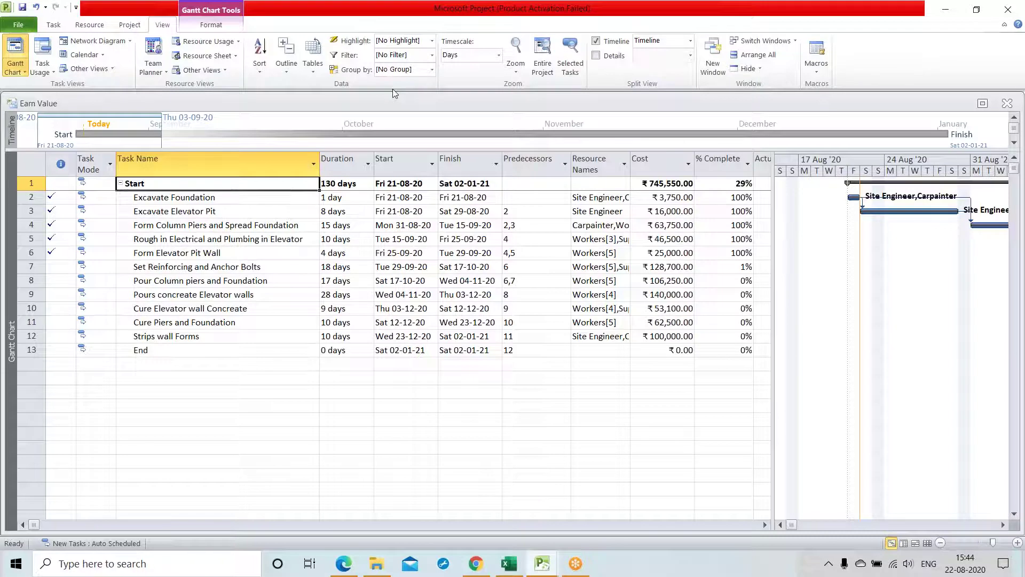
pyautogui.click(277, 376)
pyautogui.click(216, 184)
pyautogui.click(358, 185)
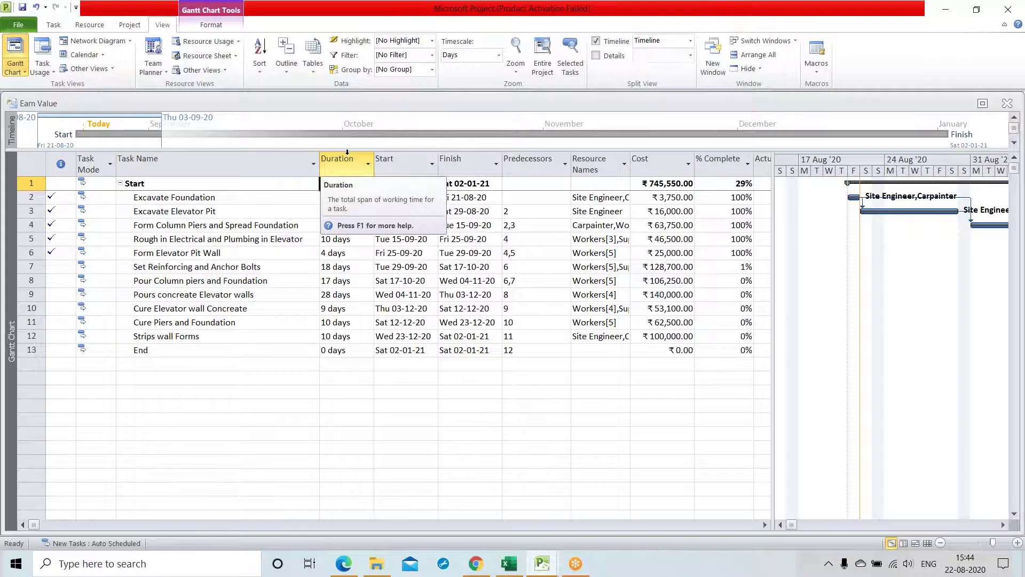
# Switch to the MSP syllabus breakup workbook in Excel, review the Day 16 and Day 17 topics, and return to Microsoft Project
pyautogui.click(270, 378)
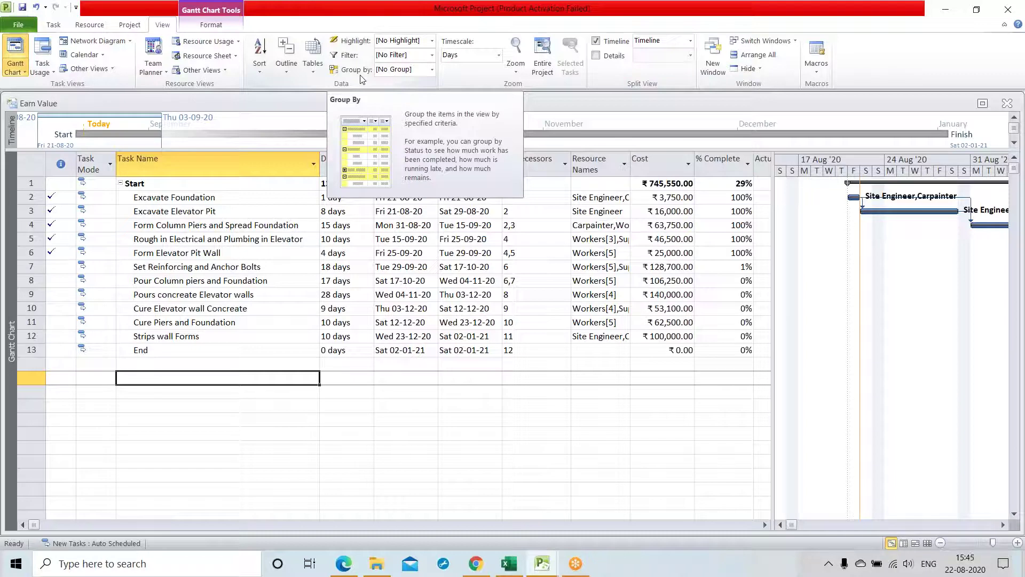
pyautogui.click(509, 563)
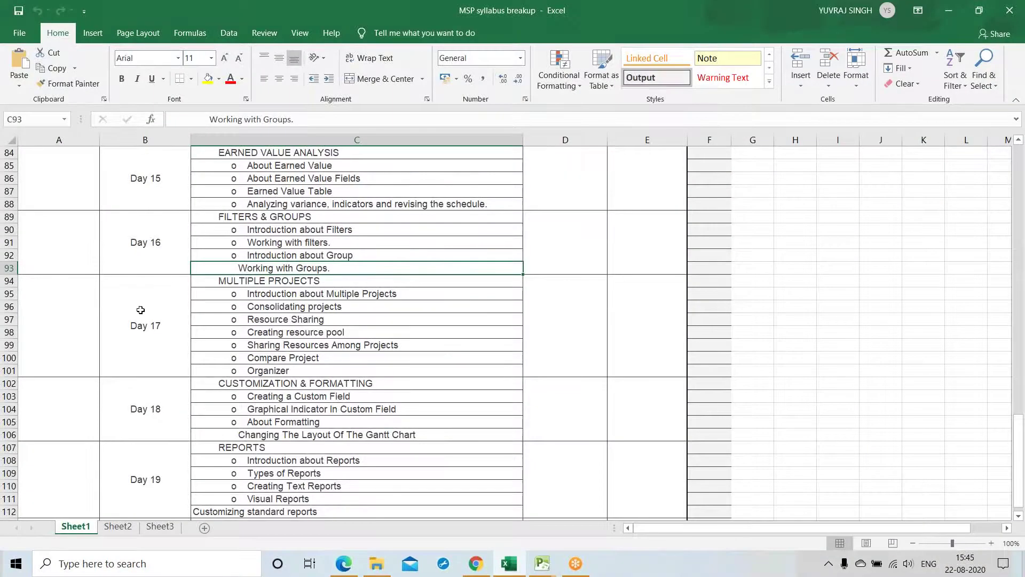
pyautogui.click(160, 244)
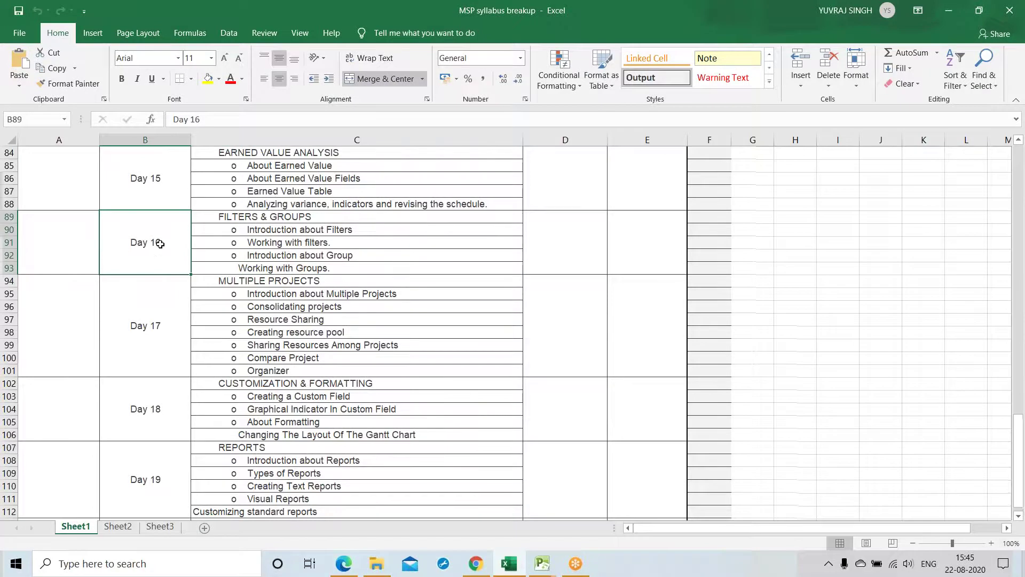
pyautogui.scroll(-2, 161, 243)
pyautogui.click(149, 256)
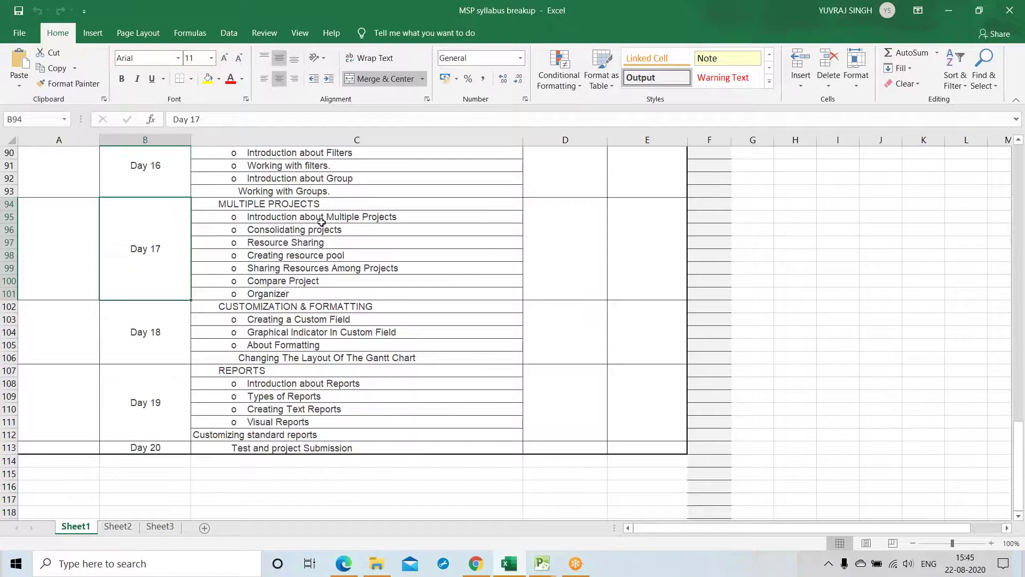
pyautogui.click(293, 218)
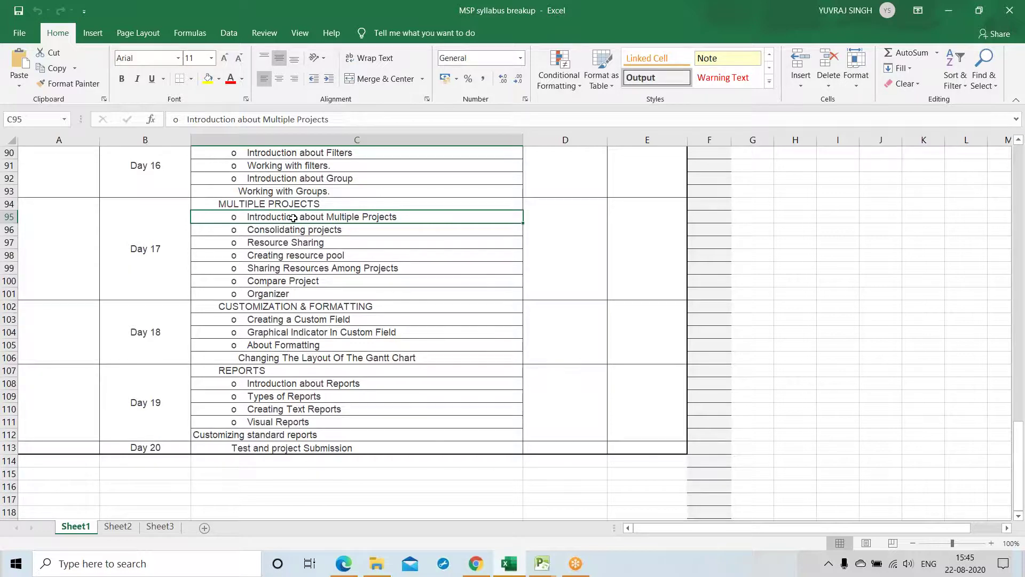
pyautogui.click(950, 12)
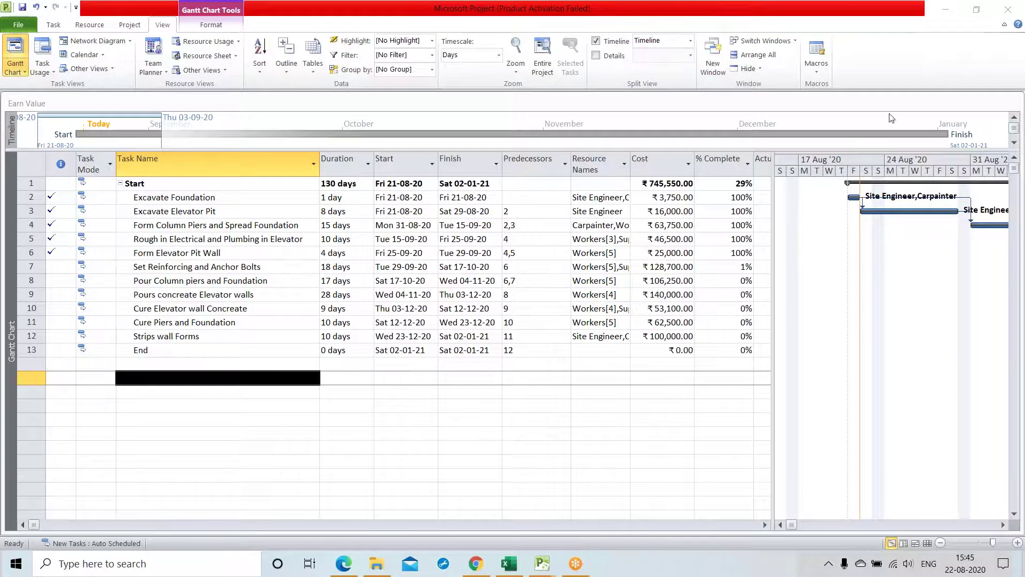
pyautogui.rightClick(726, 165)
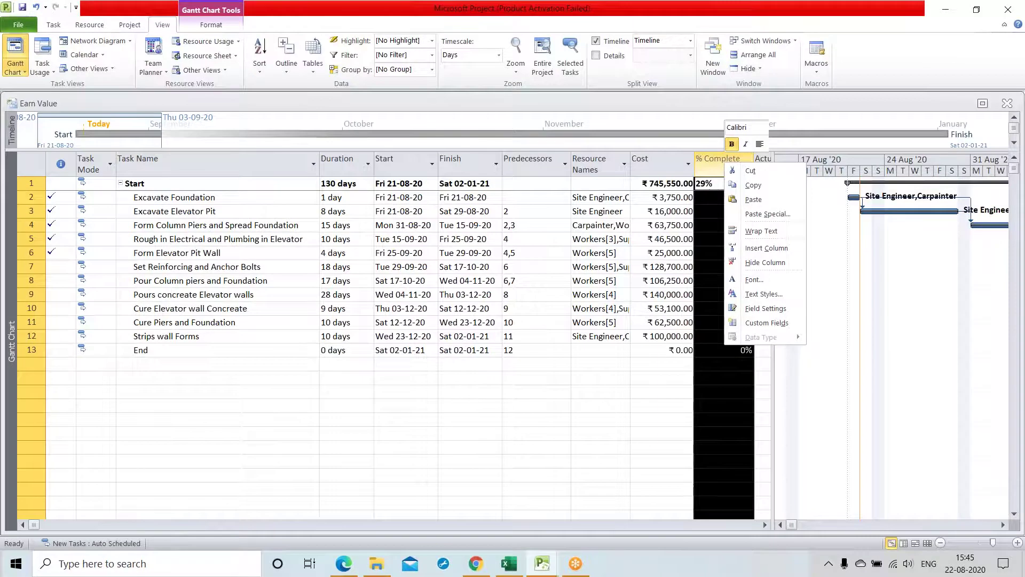
pyautogui.rightClick(710, 159)
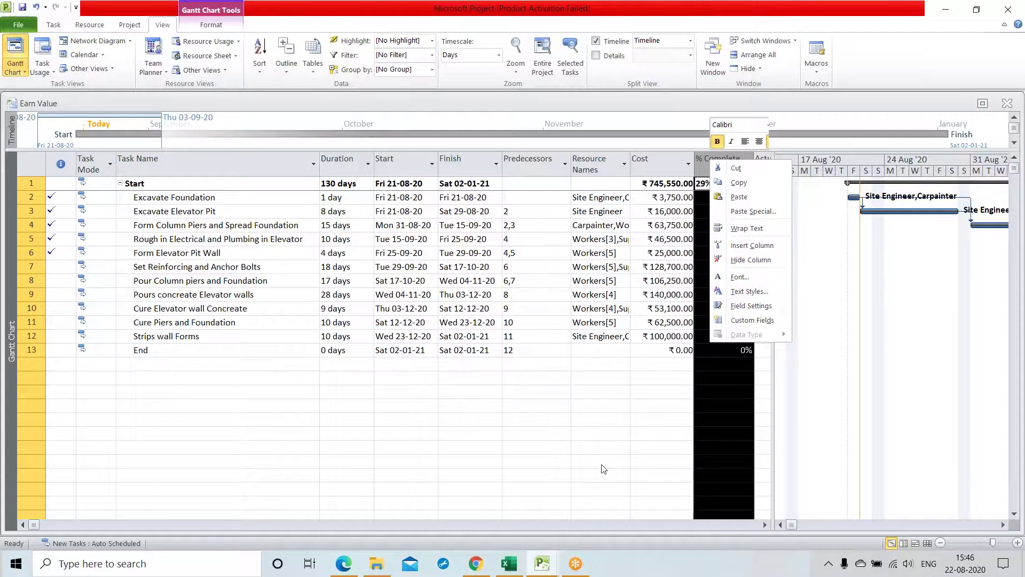
pyautogui.press('Escape')
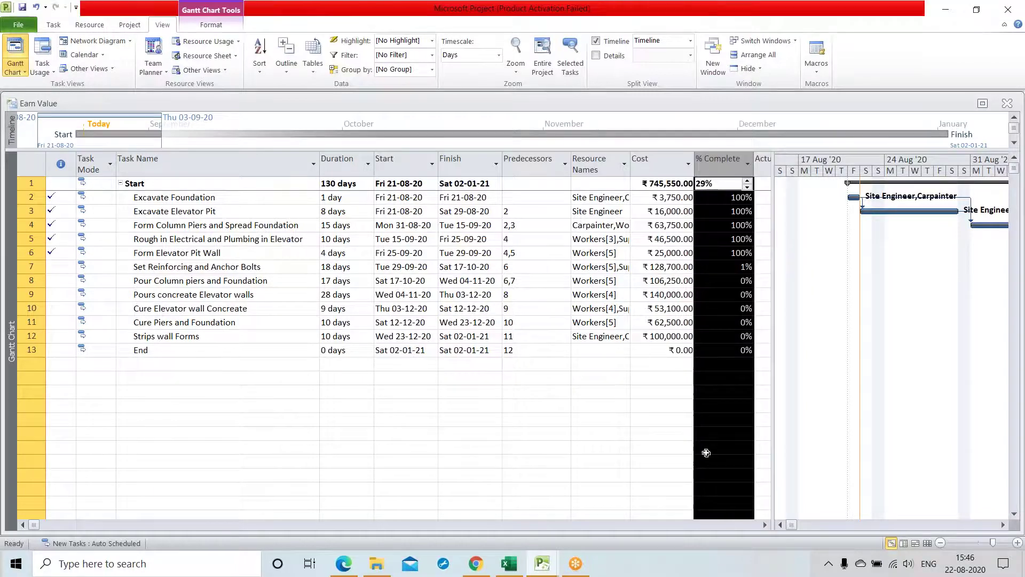
pyautogui.click(595, 484)
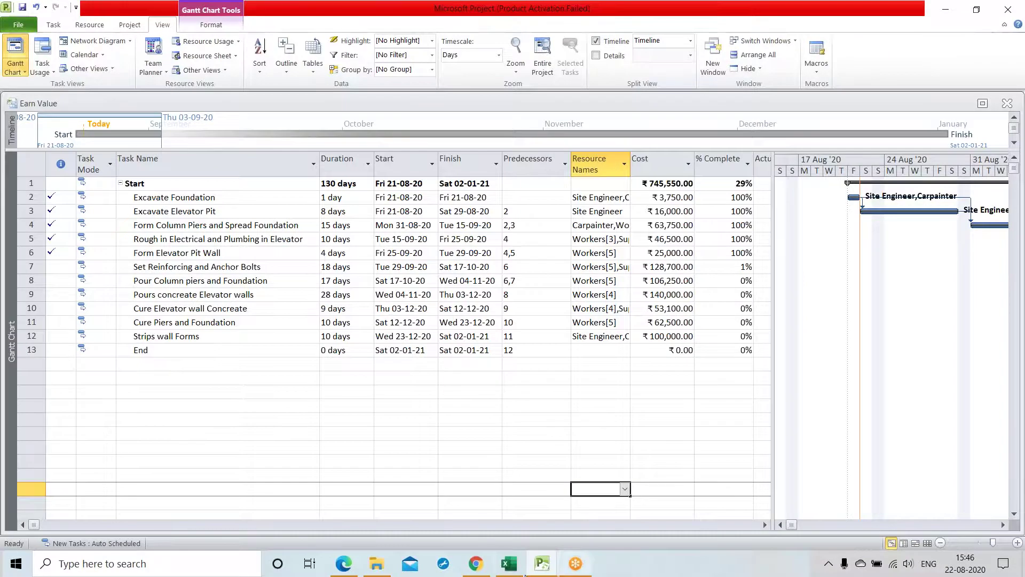
# Switch to the syllabus workbook in Excel, review the Day 17 topics from Consolidating projects to Compare Project, and return to Microsoft Project
pyautogui.click(509, 563)
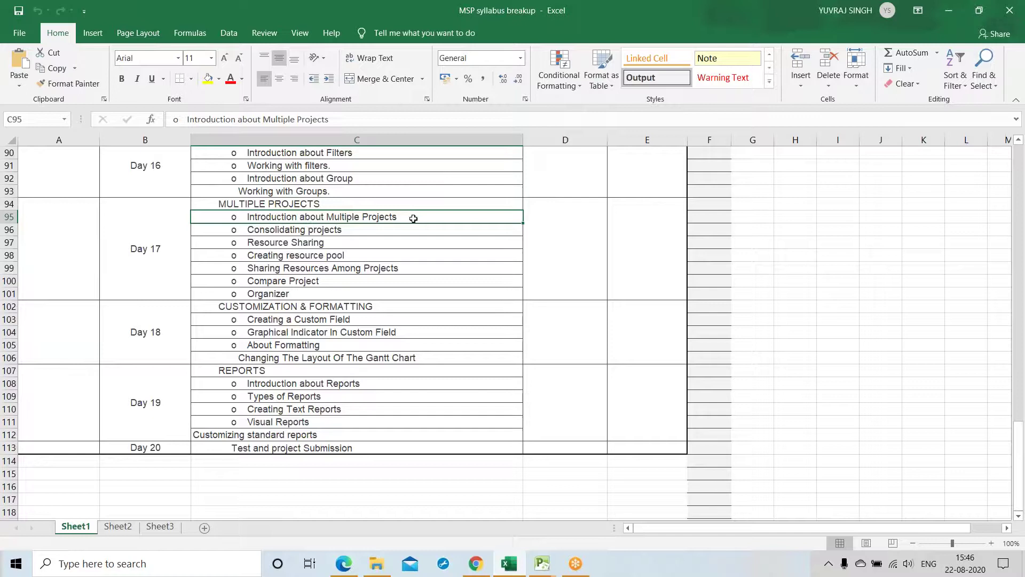
pyautogui.click(348, 231)
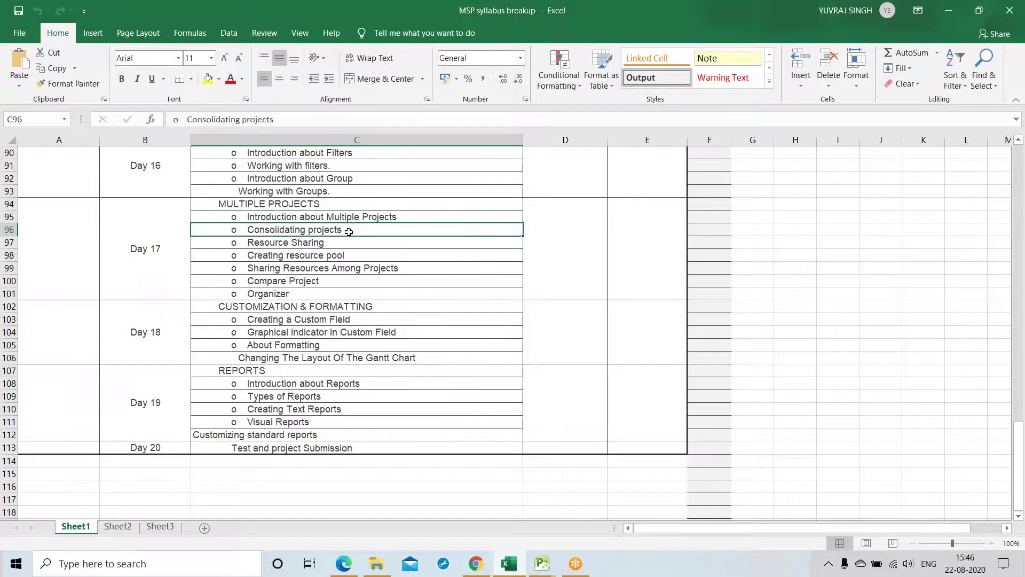
pyautogui.click(341, 244)
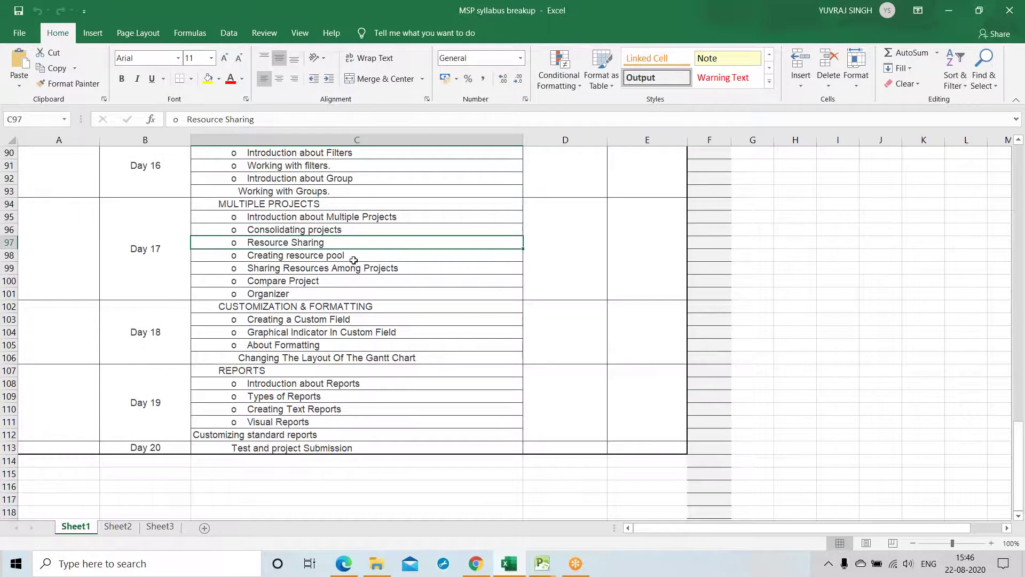
pyautogui.click(354, 256)
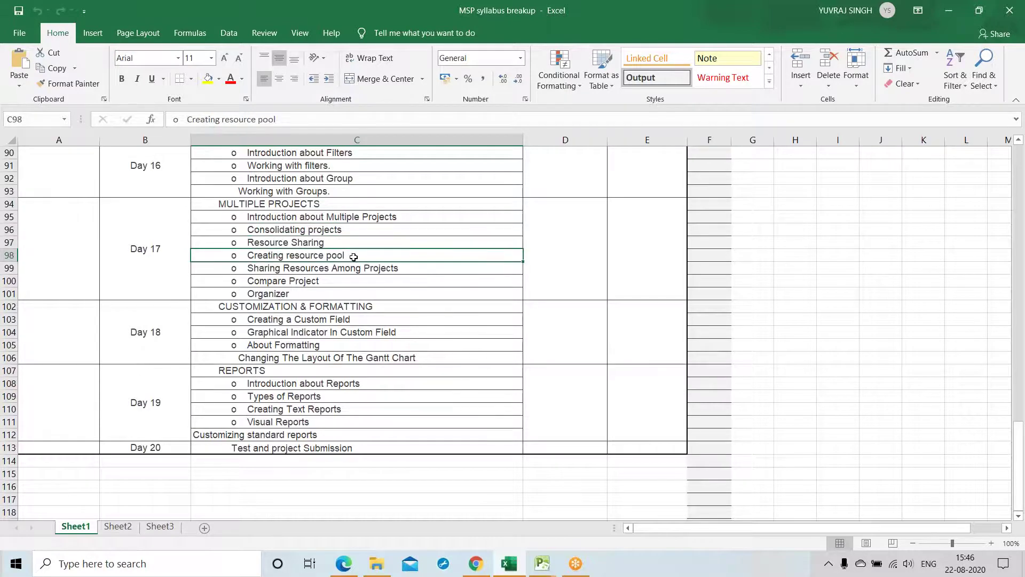
pyautogui.click(346, 269)
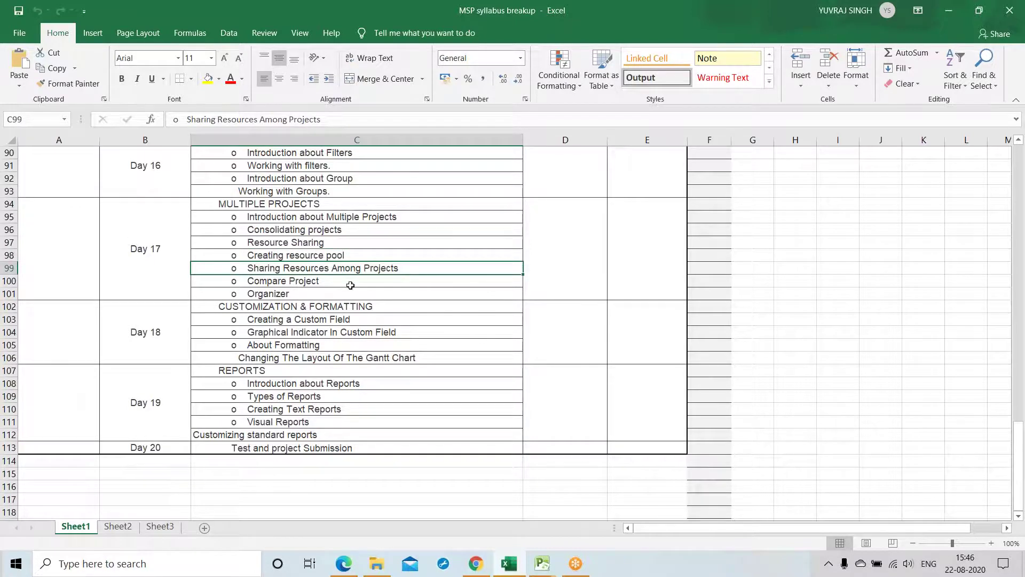
pyautogui.click(350, 283)
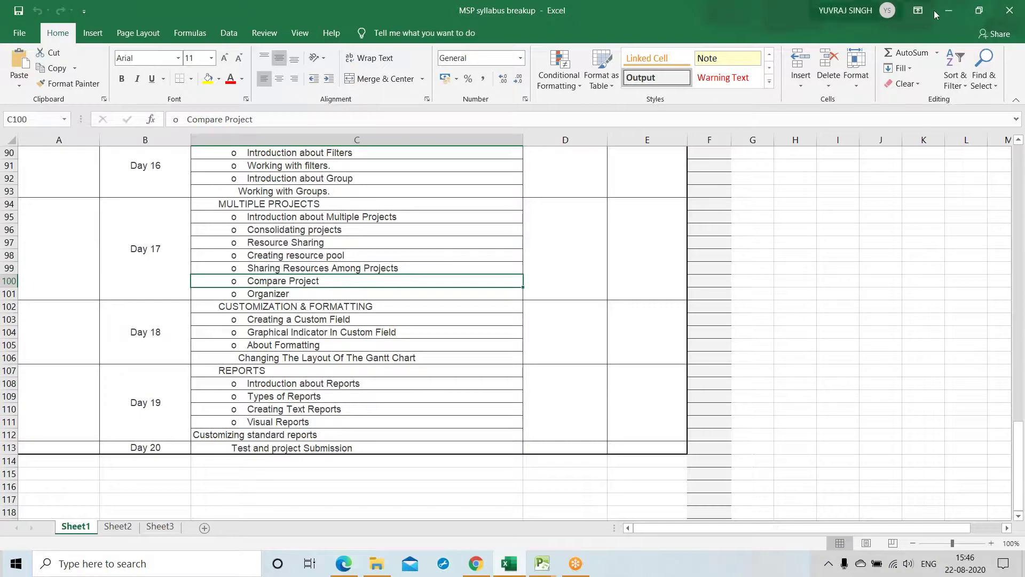
pyautogui.click(950, 15)
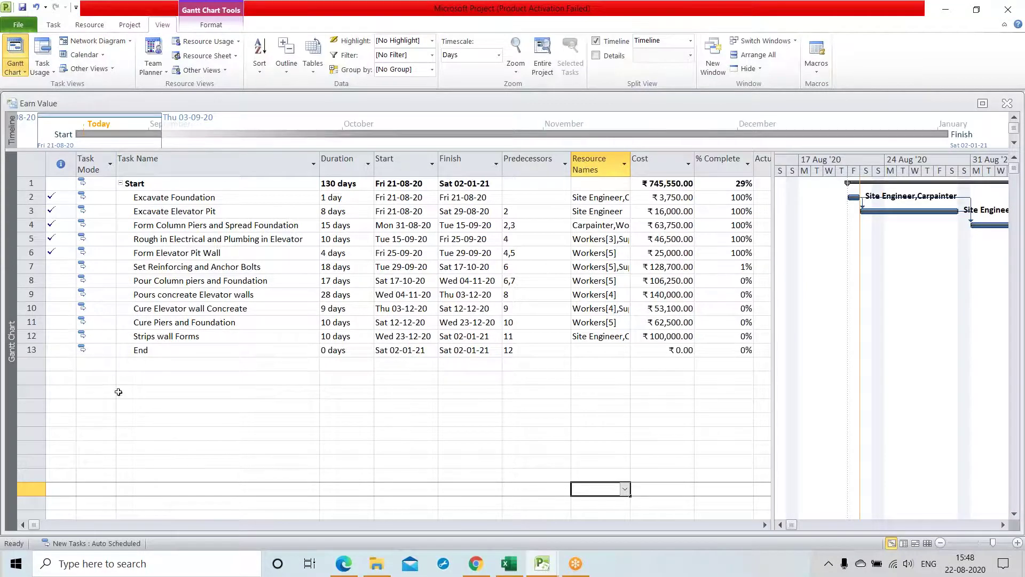
# Insert the Resources project file as a linked subproject two rows below the End task, and expand its task list
pyautogui.click(98, 378)
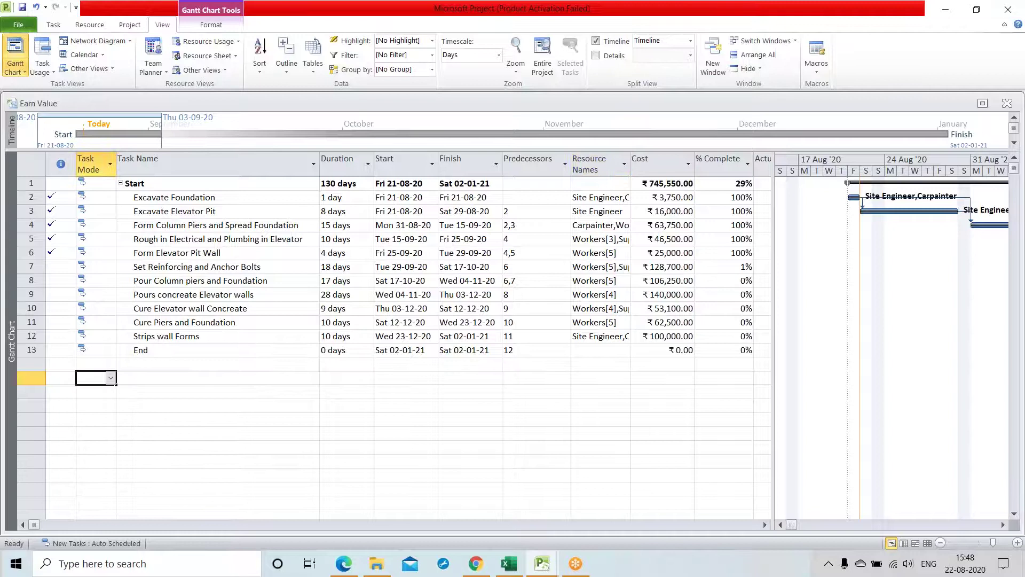
pyautogui.click(130, 25)
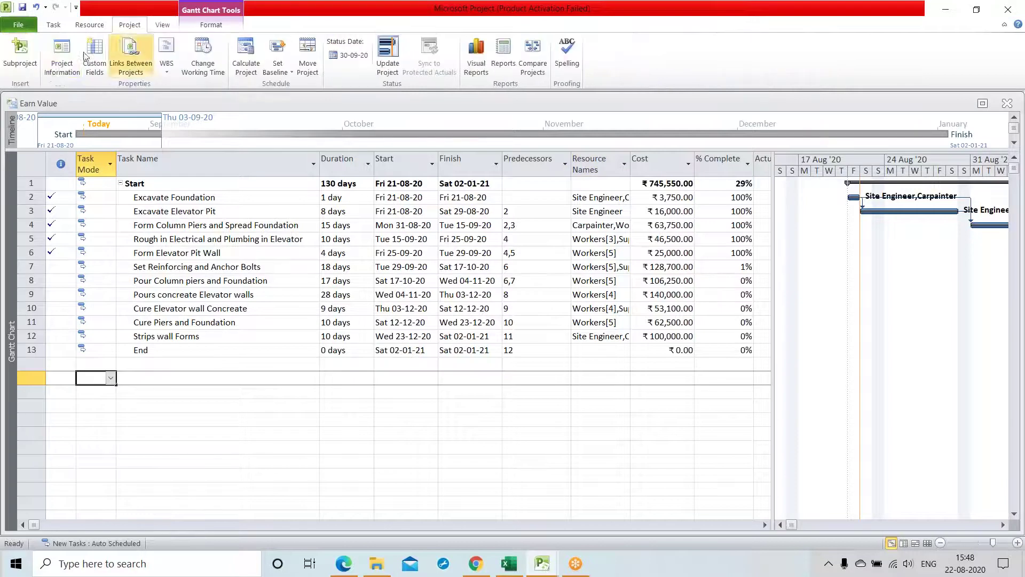
pyautogui.click(25, 55)
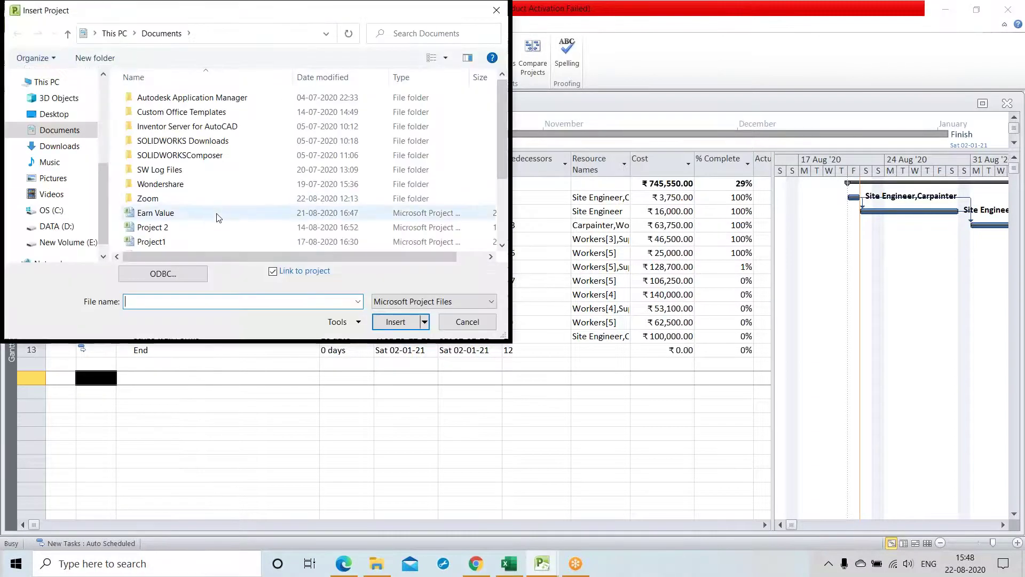
pyautogui.scroll(-2, 216, 218)
pyautogui.scroll(-1, 216, 217)
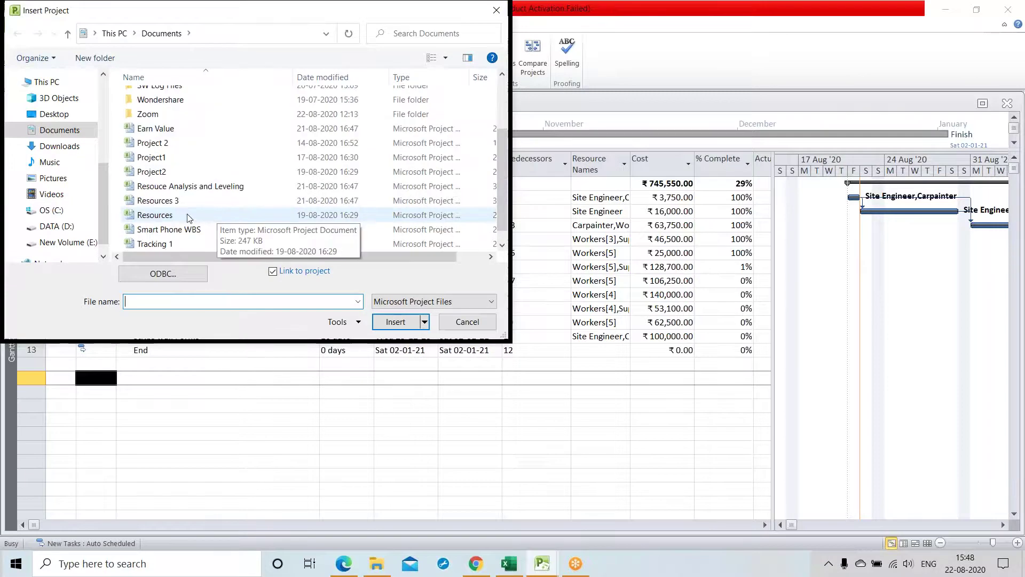
pyautogui.click(168, 219)
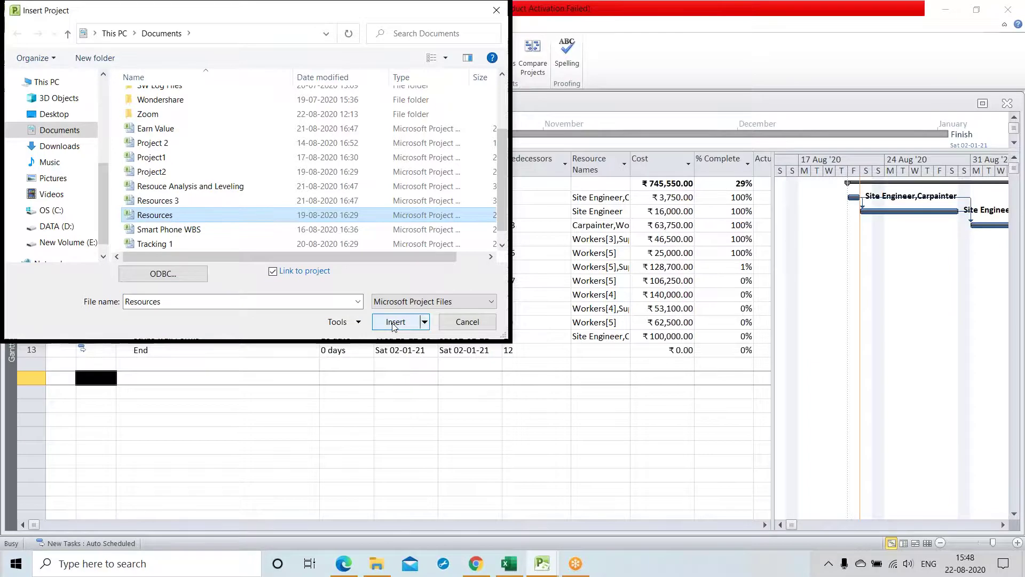
pyautogui.click(129, 379)
pyautogui.click(129, 377)
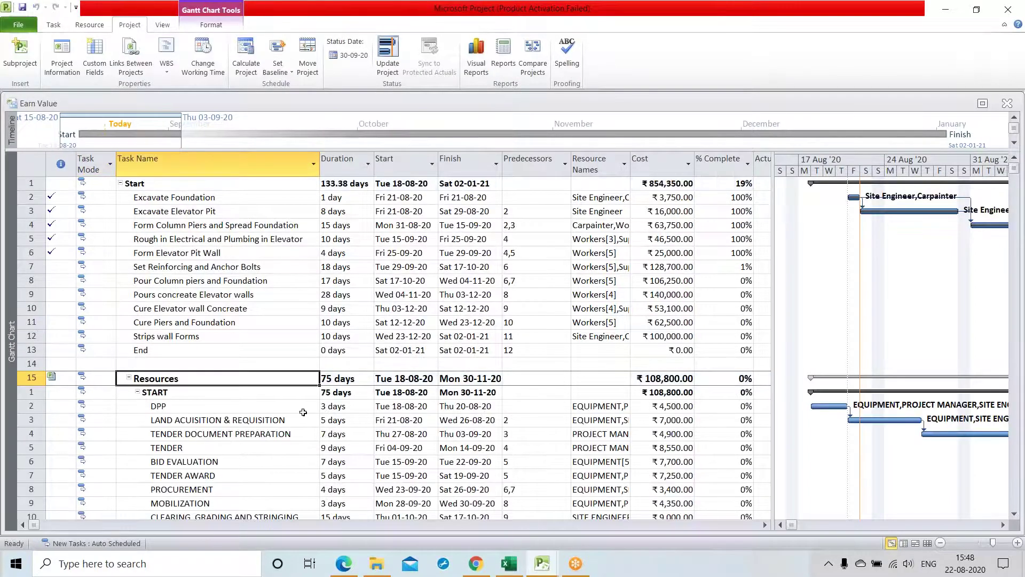
# Review the tasks of the inserted Resources subproject alongside the original tasks, and collapse and re-expand the subproject
pyautogui.scroll(-4, 302, 413)
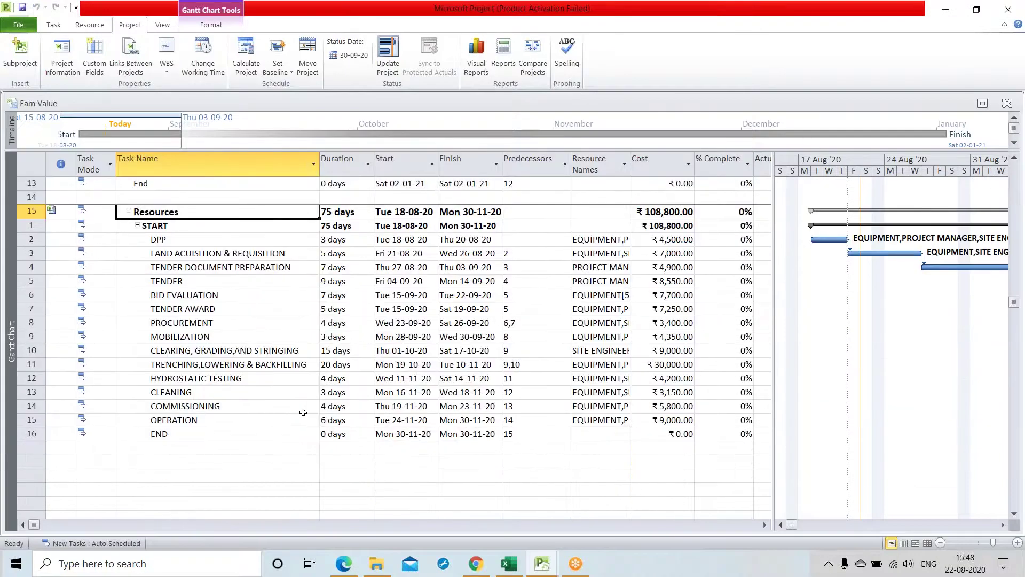
pyautogui.scroll(4, 303, 412)
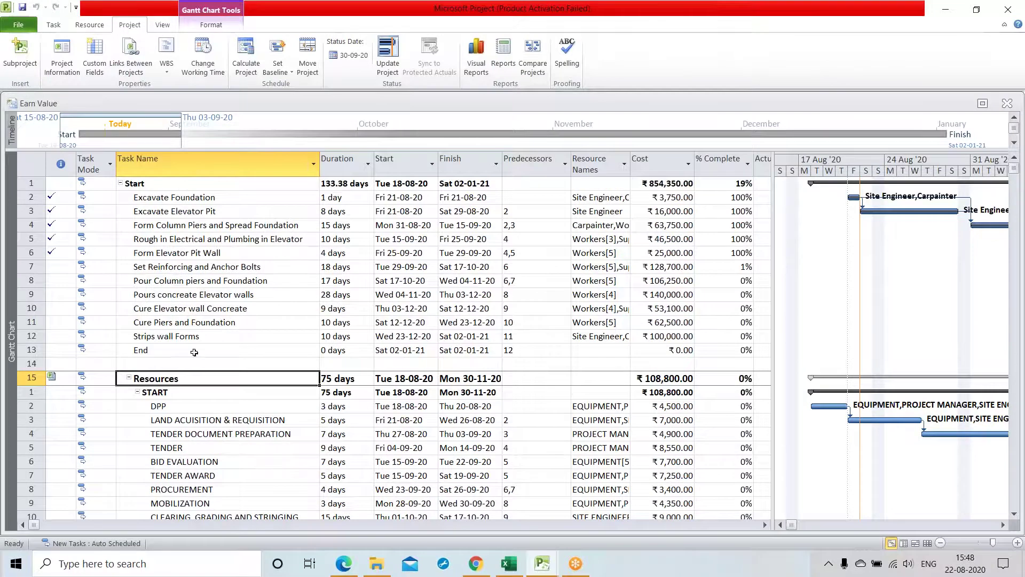
pyautogui.scroll(-4, 146, 448)
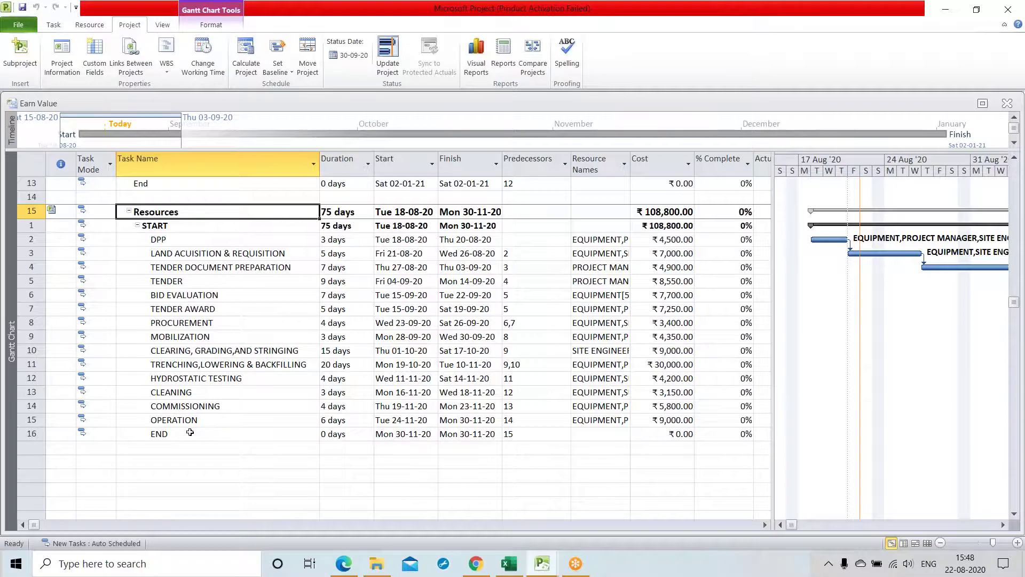
pyautogui.scroll(4, 190, 432)
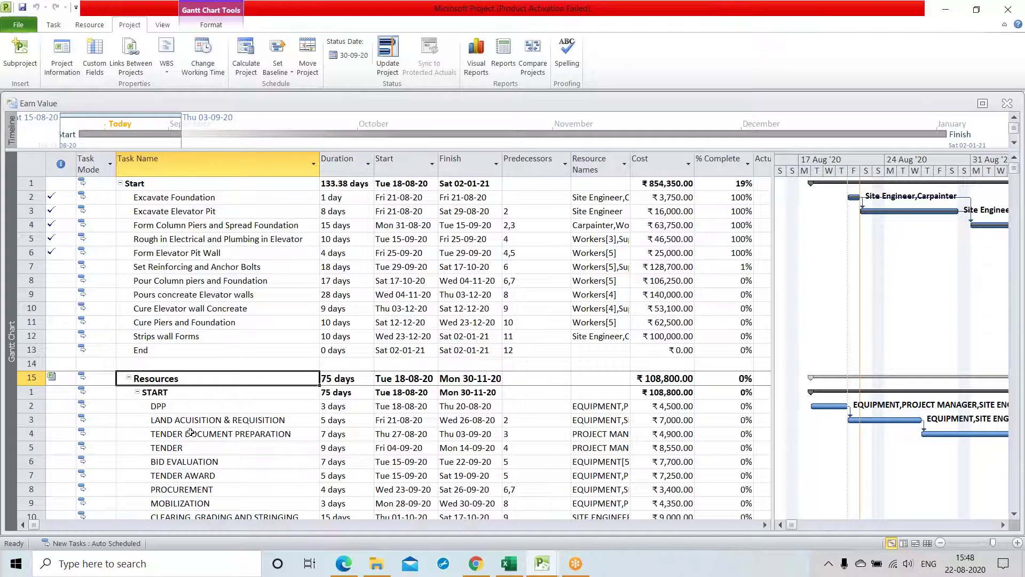
pyautogui.click(128, 378)
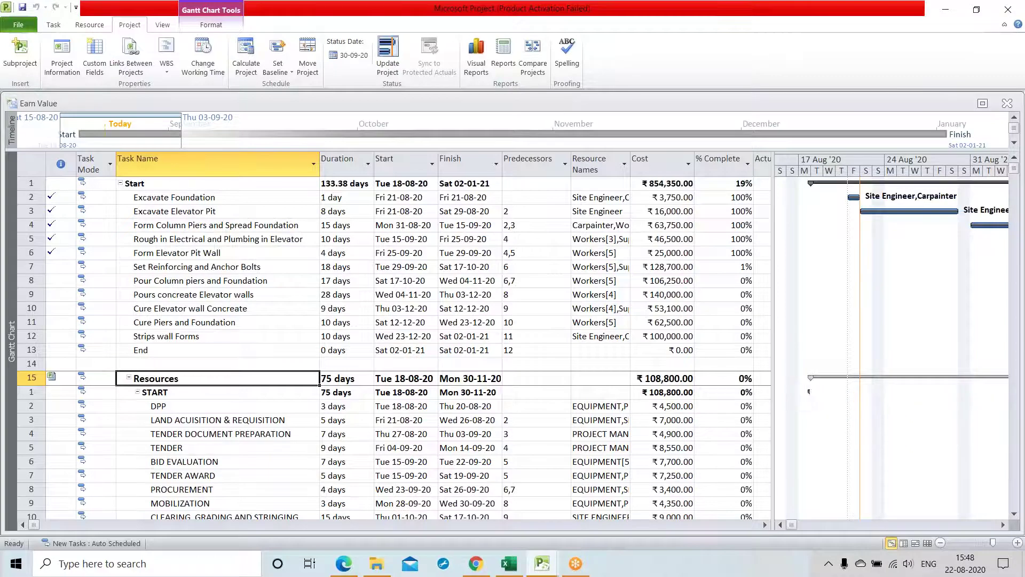
pyautogui.click(128, 378)
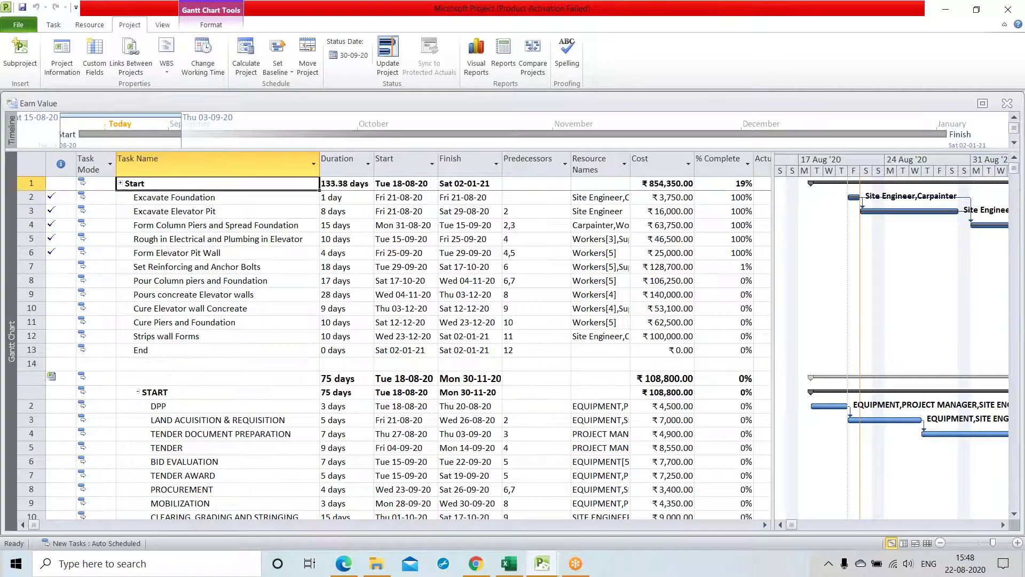
# Collapse and re-expand the Start summary task to check how the Resources subproject is nested in it
pyautogui.click(121, 184)
pyautogui.click(121, 184)
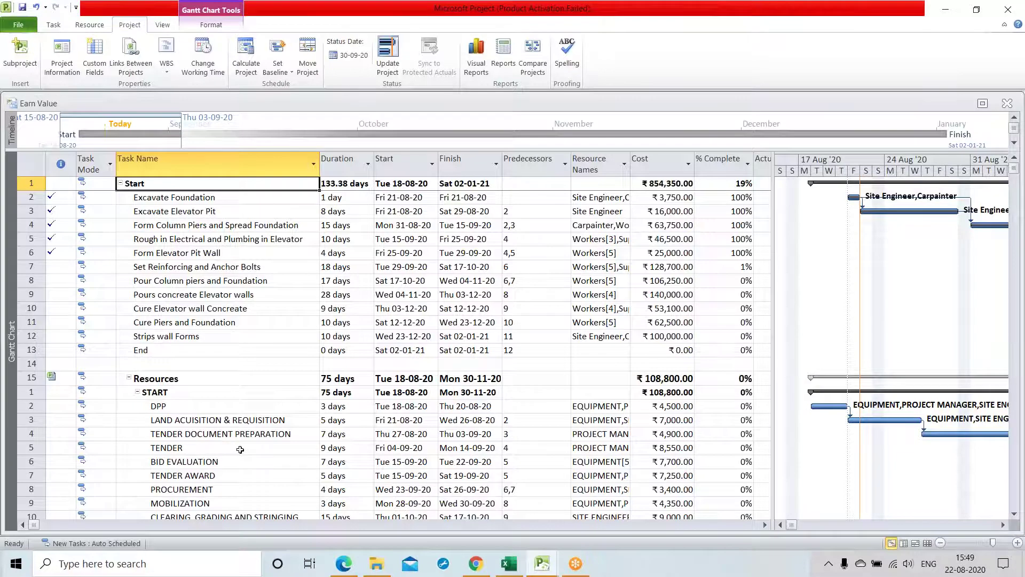
pyautogui.hotkey('alt', 'shift', '-')
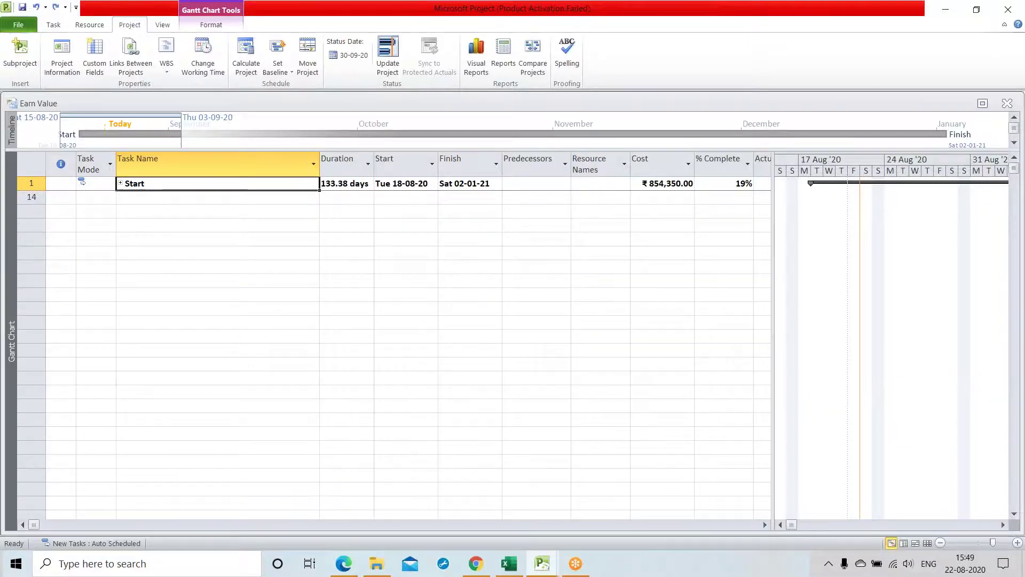
pyautogui.hotkey('alt', 'shift', '+')
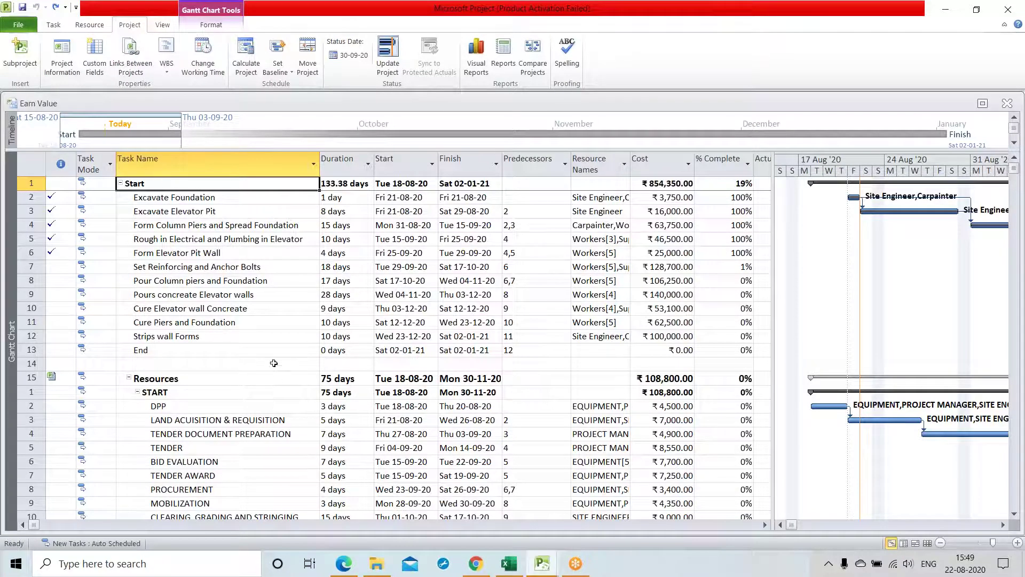
# Collapse the Resources subproject and delete it with all its subtasks, saving the changes made to Resources
pyautogui.click(128, 379)
pyautogui.click(32, 378)
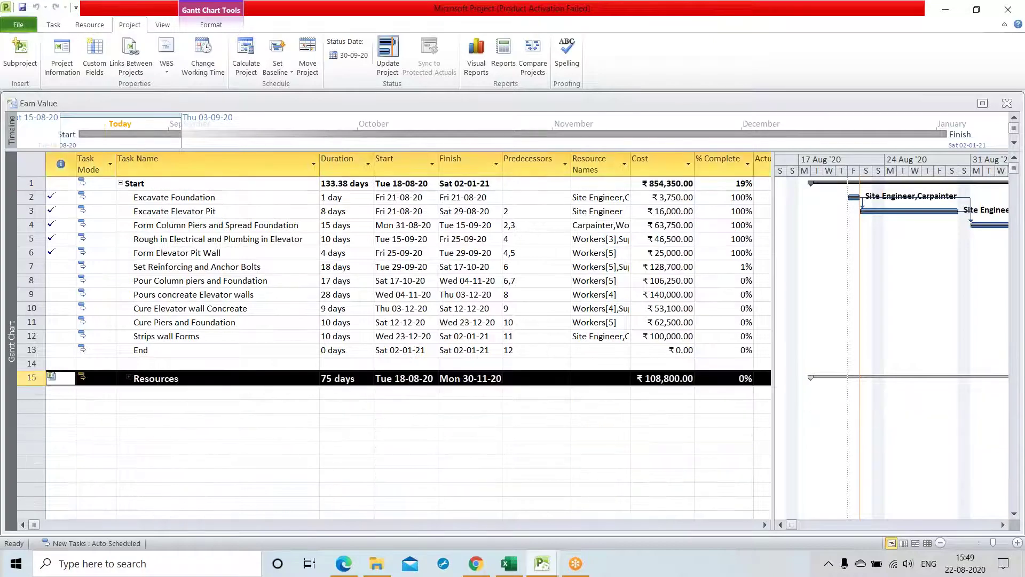
pyautogui.press('Delete')
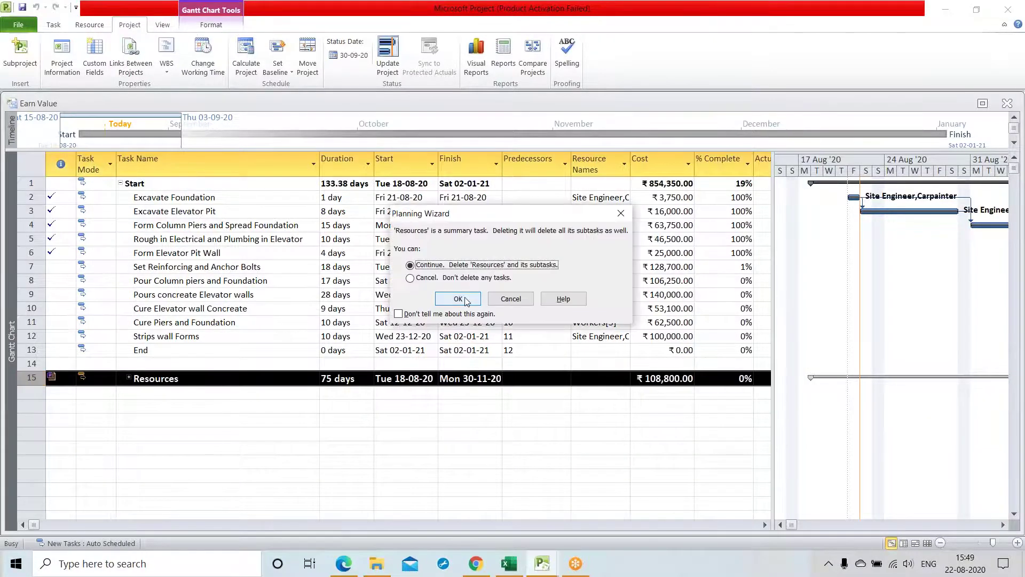
pyautogui.click(458, 299)
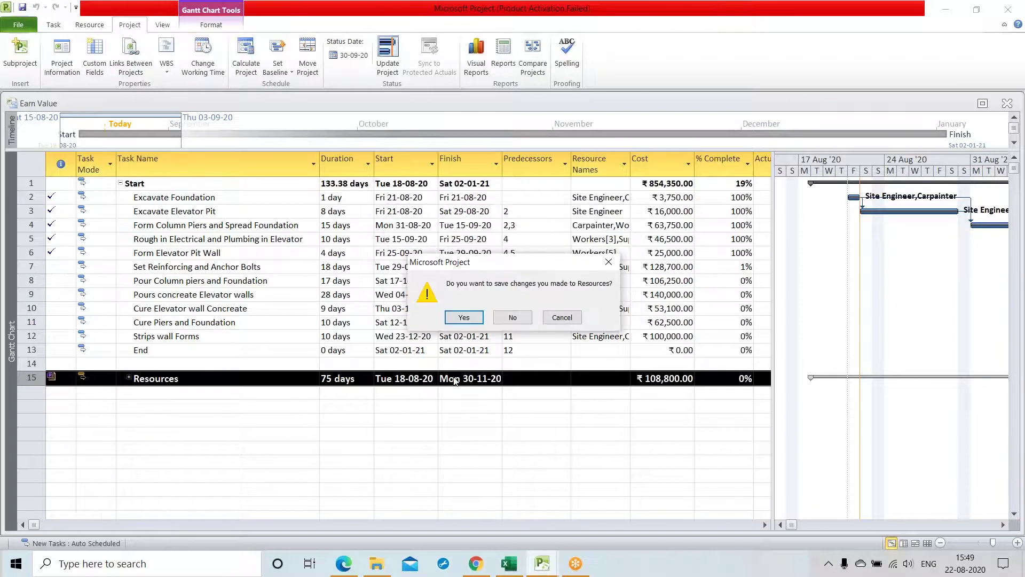
pyautogui.click(464, 317)
pyautogui.click(160, 461)
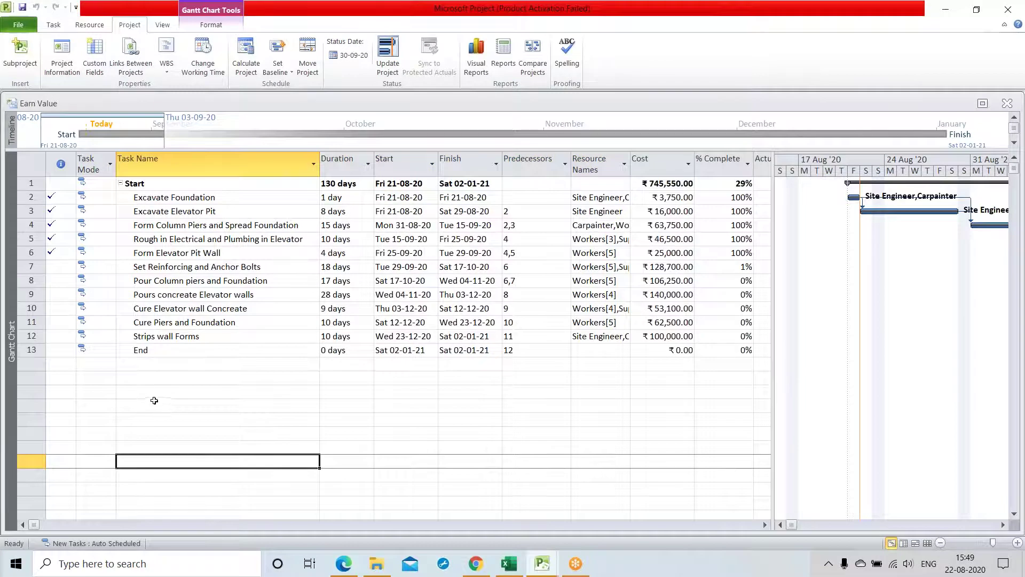
# Insert the Project2 file as a linked subproject in the third row below the End task
pyautogui.click(129, 390)
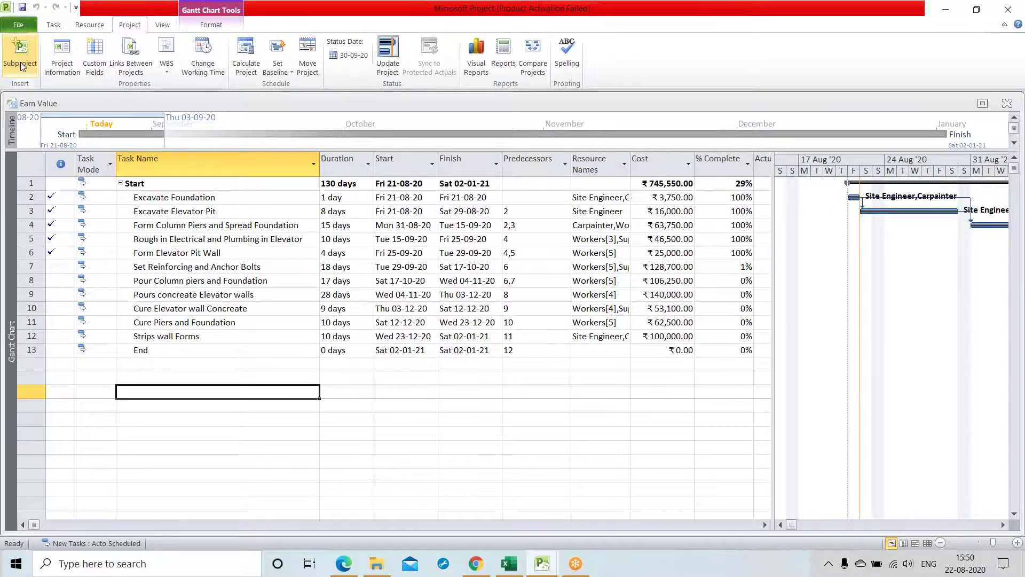
pyautogui.click(20, 64)
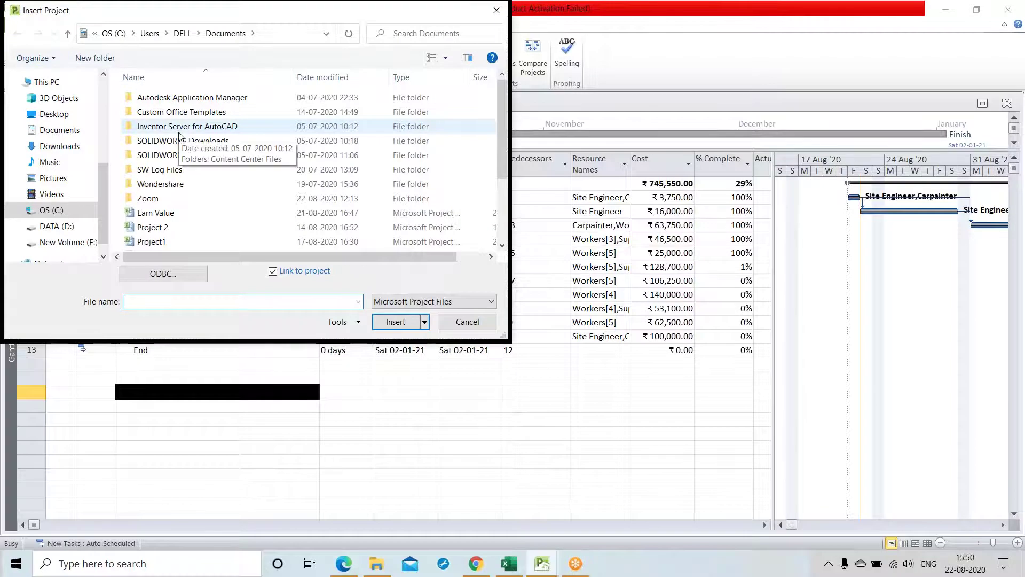
pyautogui.scroll(-3, 179, 135)
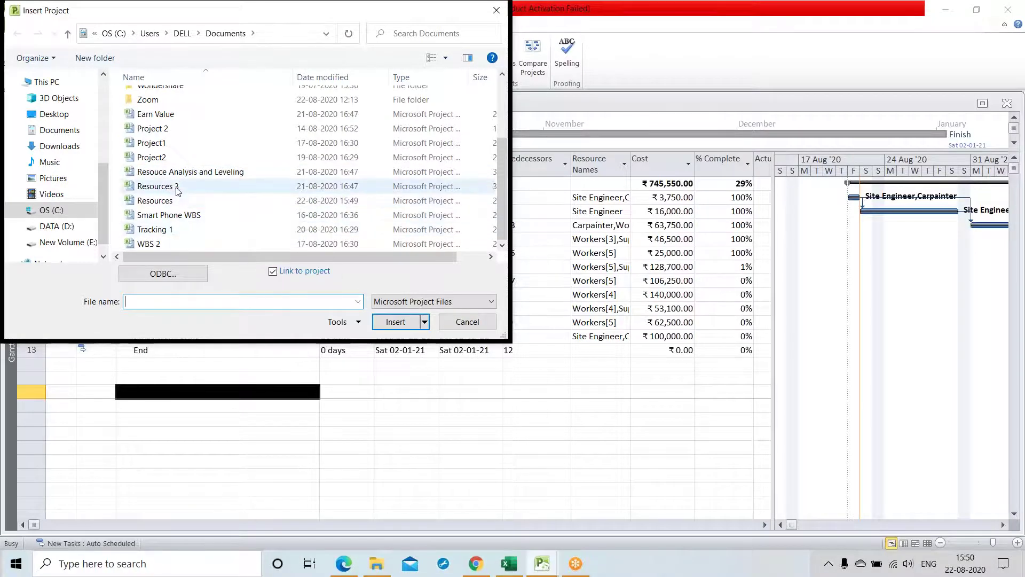
pyautogui.click(167, 160)
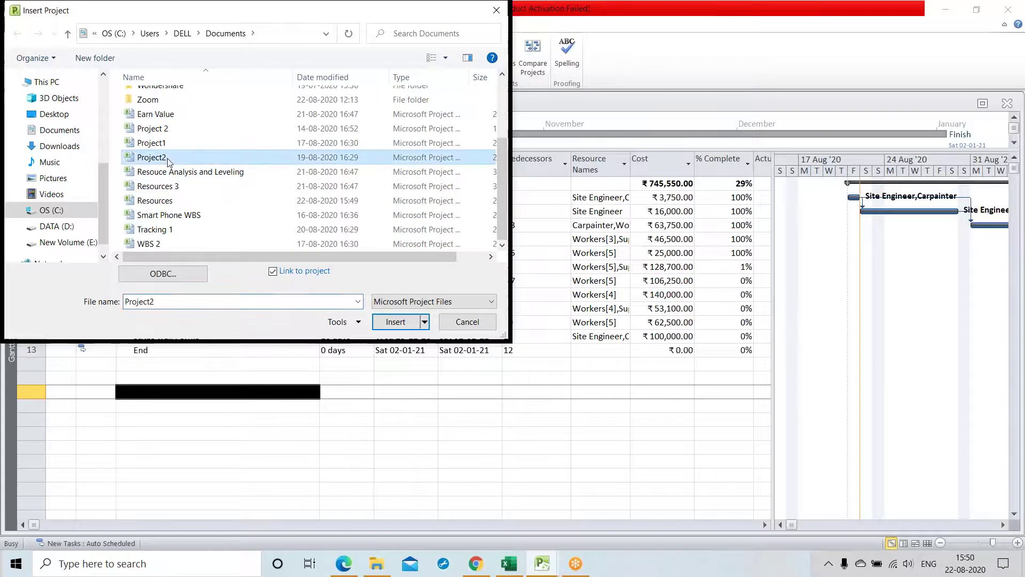
pyautogui.click(396, 322)
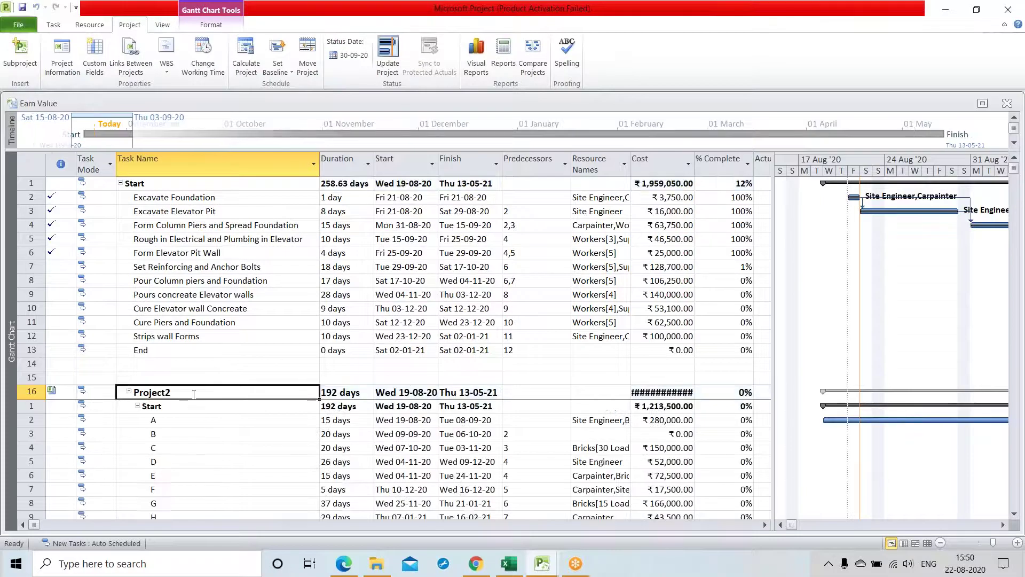
# Widen the Cost column to fit the Project2 total and review the subproject's tasks down to END
pyautogui.scroll(-1, 719, 294)
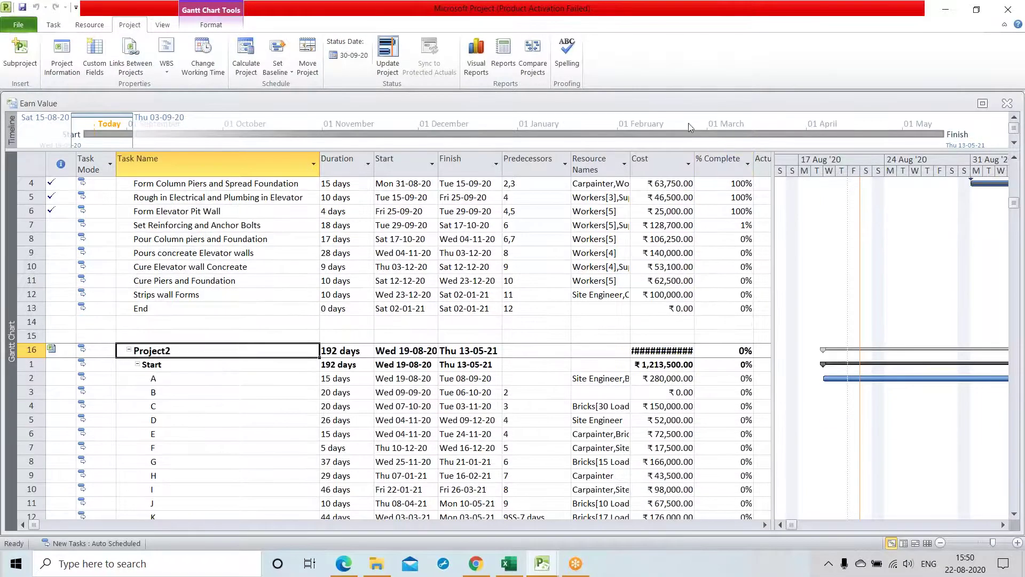
pyautogui.moveTo(693, 155); pyautogui.dragTo(708, 155)
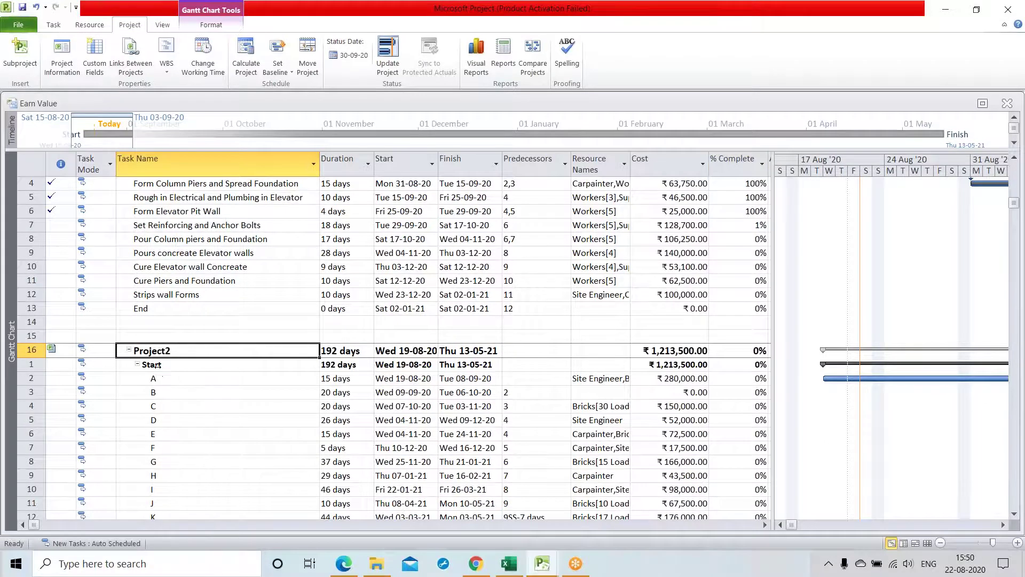
pyautogui.scroll(-1, 157, 366)
pyautogui.scroll(-2, 157, 366)
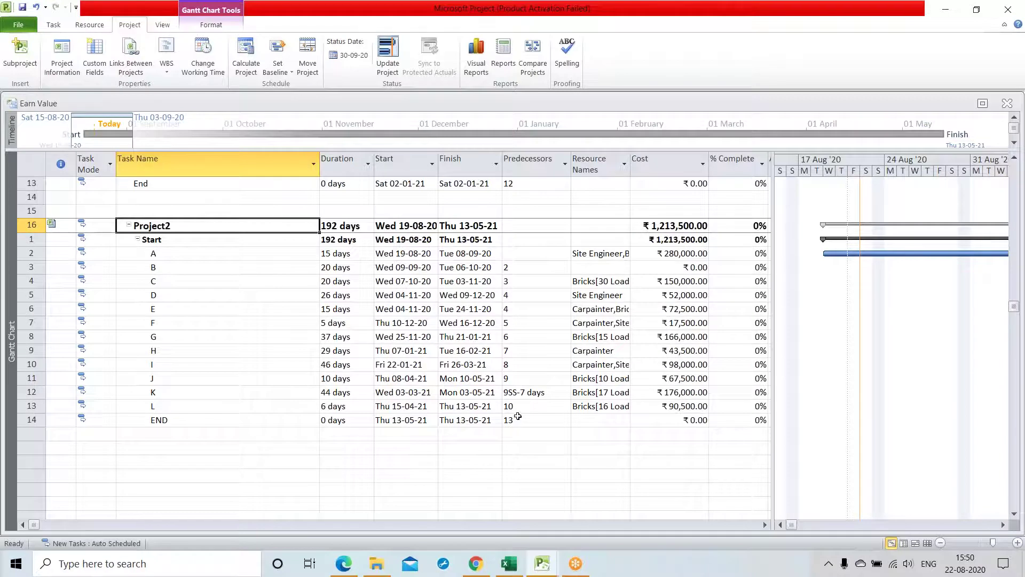
pyautogui.scroll(3, 518, 416)
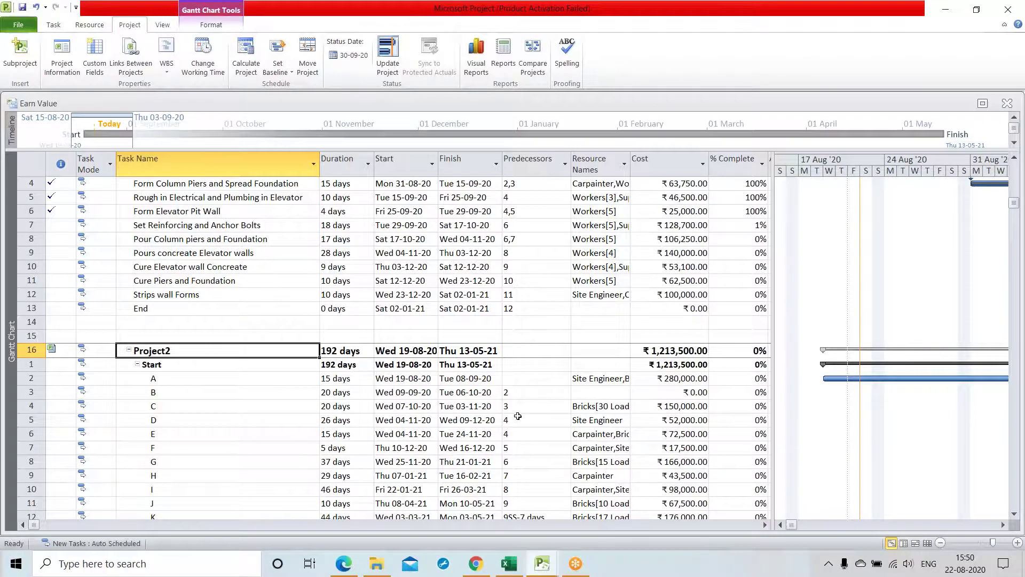
pyautogui.scroll(1, 518, 416)
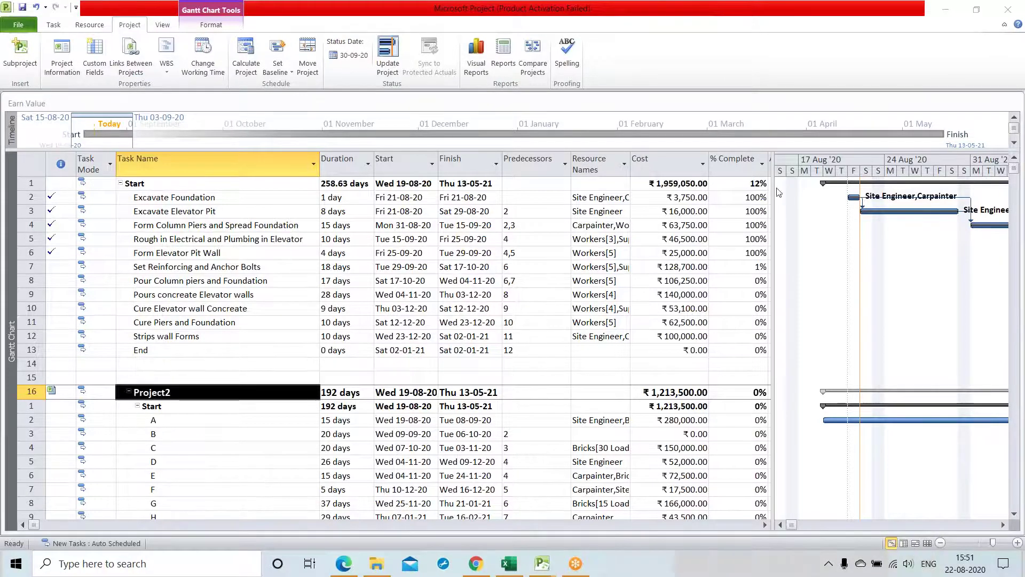
# Widen the task table to show the Actual Cost column and collapse the % Complete column
pyautogui.click(771, 170)
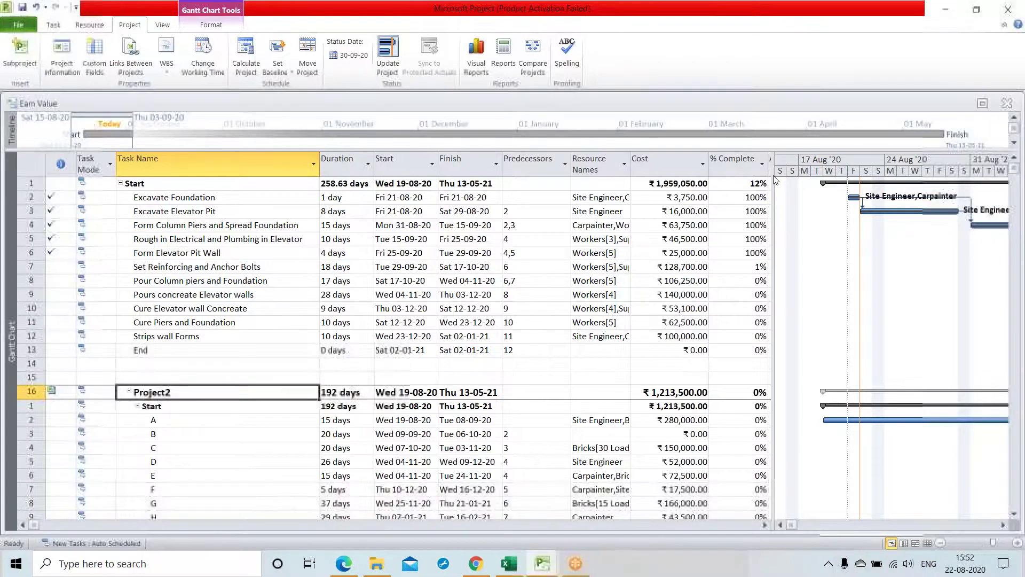
pyautogui.moveTo(772, 165); pyautogui.dragTo(809, 165)
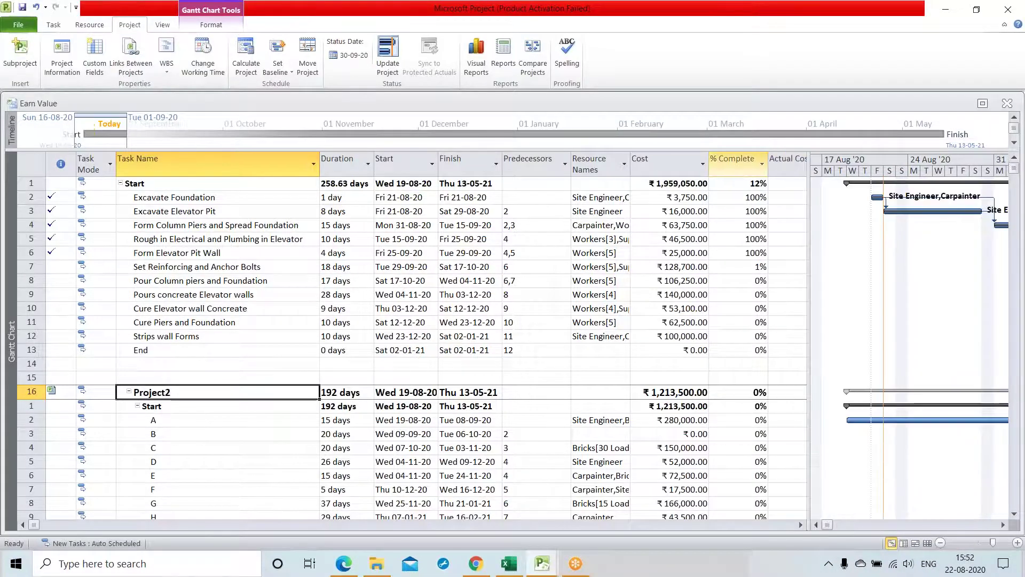
pyautogui.moveTo(709, 163); pyautogui.dragTo(645, 169)
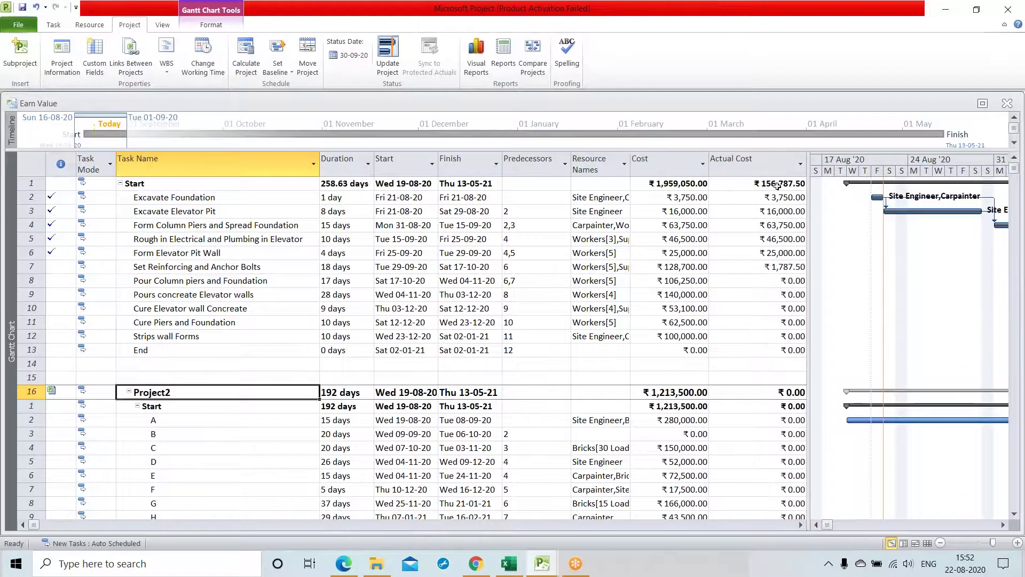
# Narrow the task table so it ends at Resource Names, and view the September task bars in the Gantt chart
pyautogui.moveTo(709, 165); pyautogui.dragTo(633, 154)
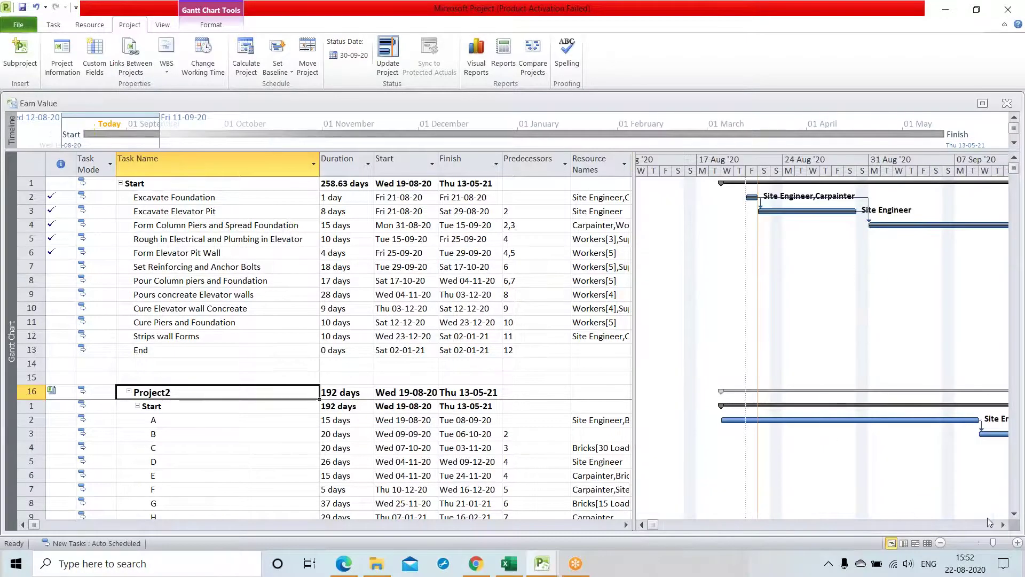
pyautogui.click(1003, 525)
pyautogui.moveTo(1003, 525); pyautogui.dragTo(1002, 525)
pyautogui.click(388, 53)
pyautogui.click(556, 322)
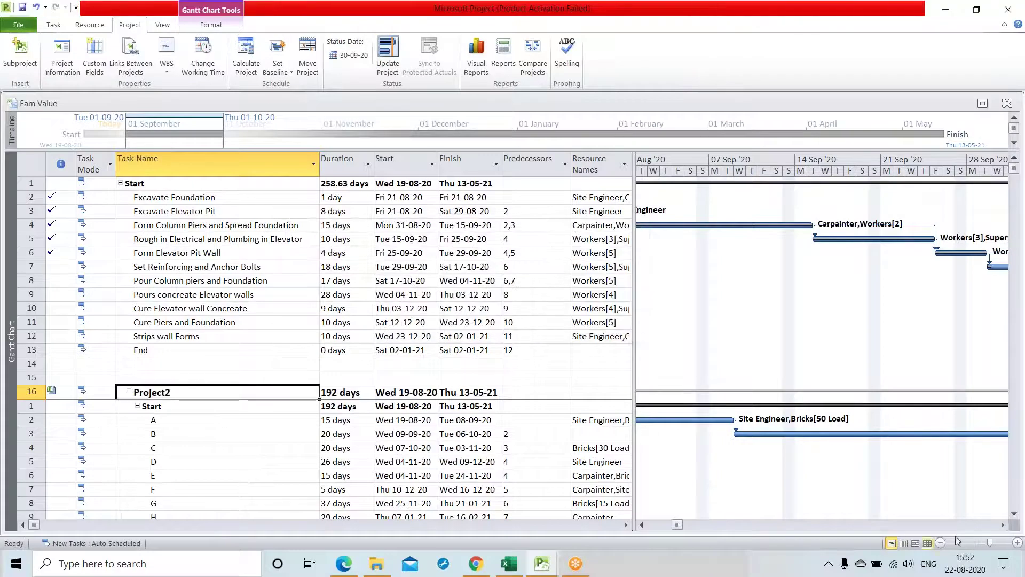
pyautogui.hotkey('alt', 'Tab')
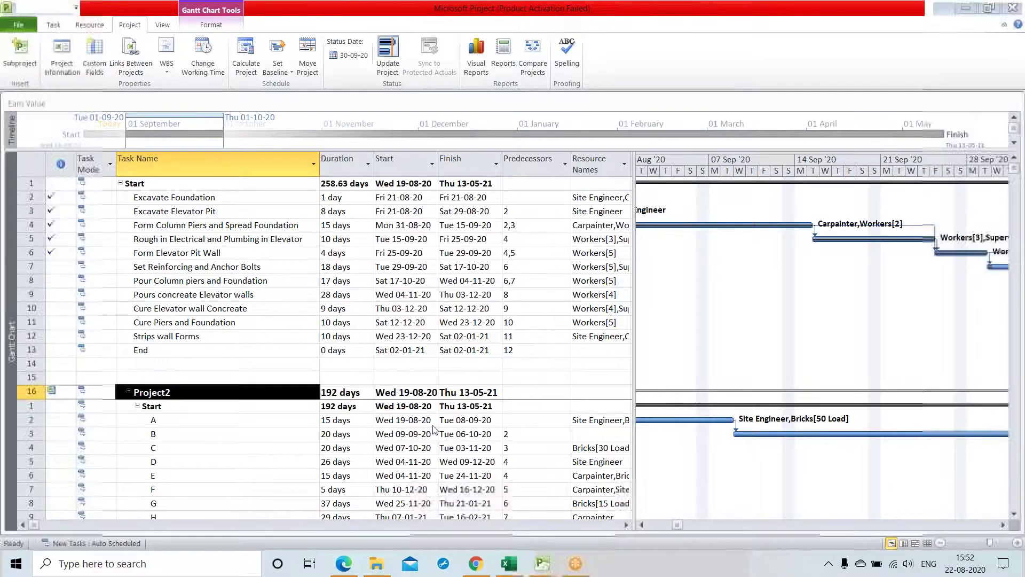
# Return the Gantt chart to mid-August, and collapse and re-expand the Start summary task containing Project2
pyautogui.click(642, 524)
pyautogui.moveTo(642, 525); pyautogui.dragTo(642, 524)
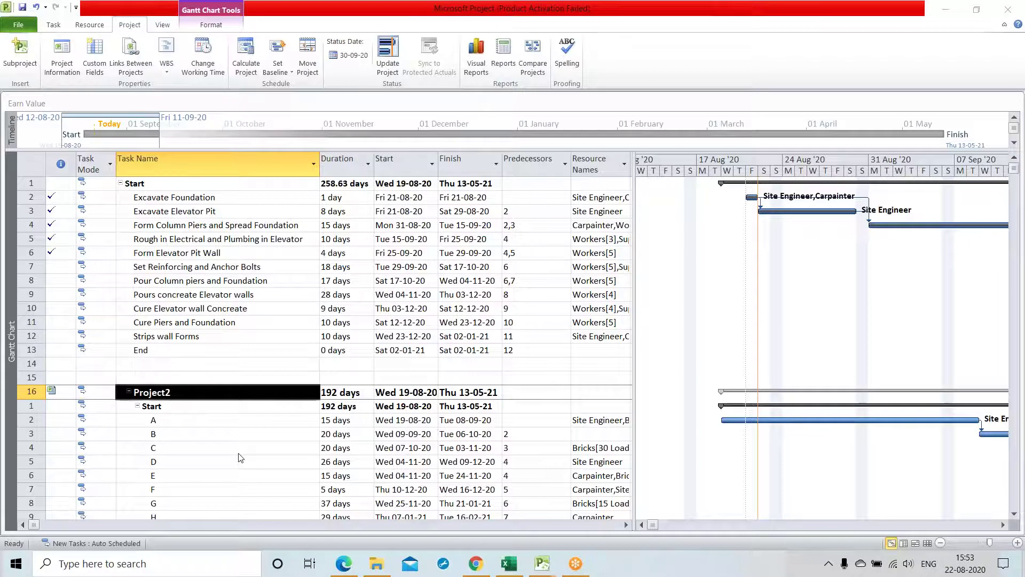
pyautogui.click(122, 183)
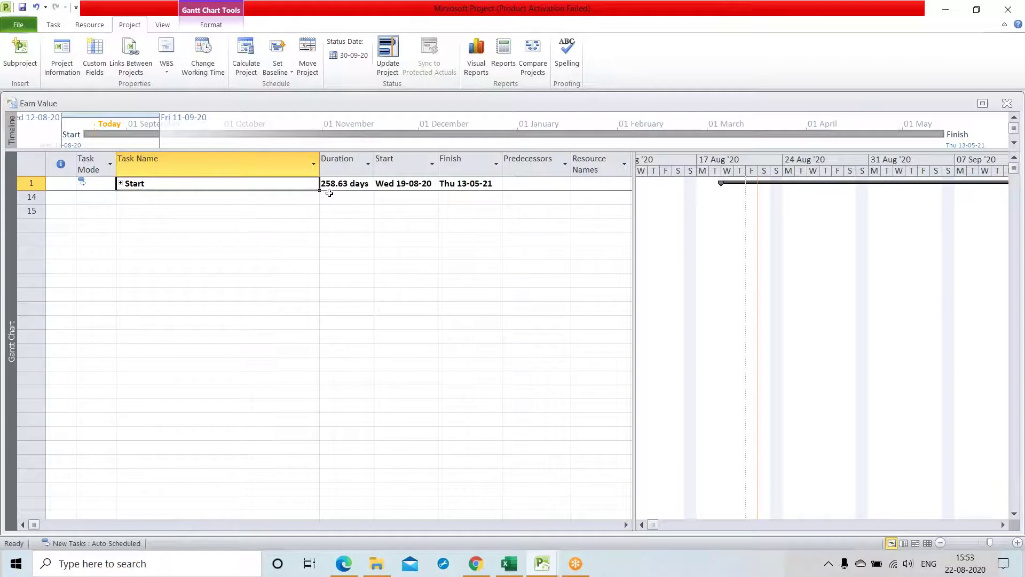
pyautogui.click(120, 183)
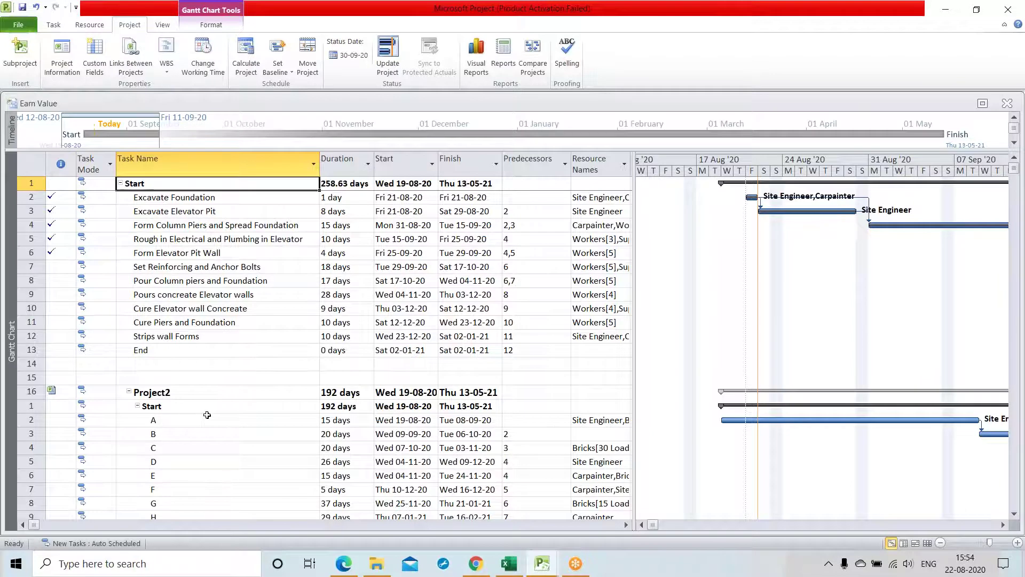
# Open the WBS 2 project file from the Documents folder
pyautogui.click(21, 27)
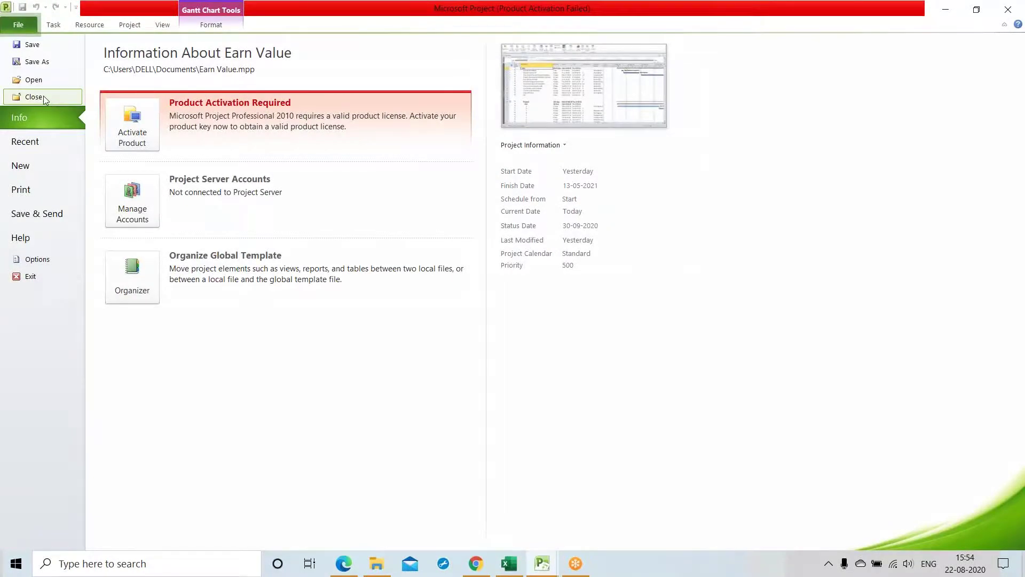
pyautogui.click(34, 80)
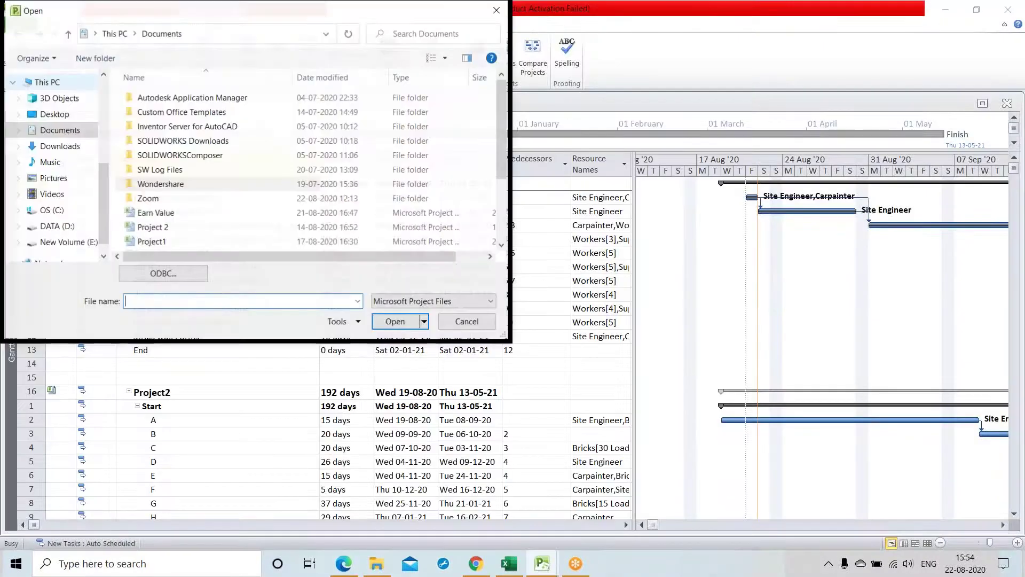
pyautogui.scroll(-1, 180, 203)
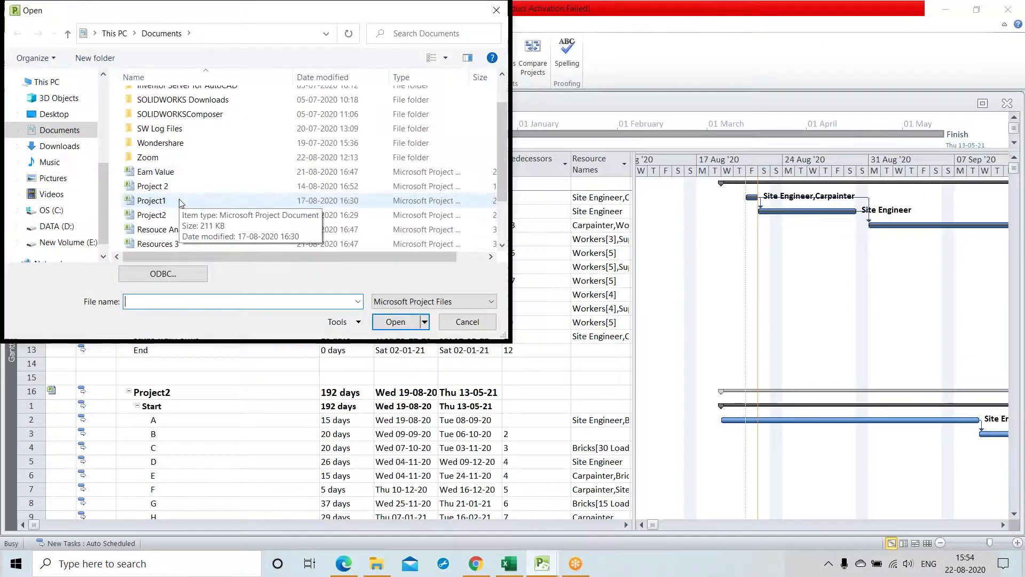
pyautogui.scroll(-1, 179, 202)
pyautogui.scroll(-1, 203, 235)
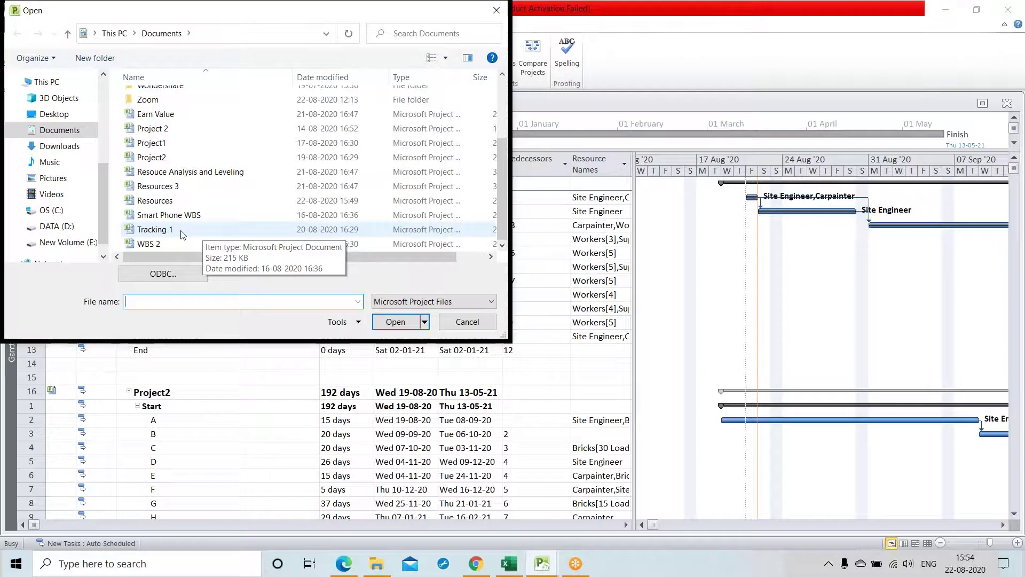
pyautogui.click(171, 244)
pyautogui.click(394, 321)
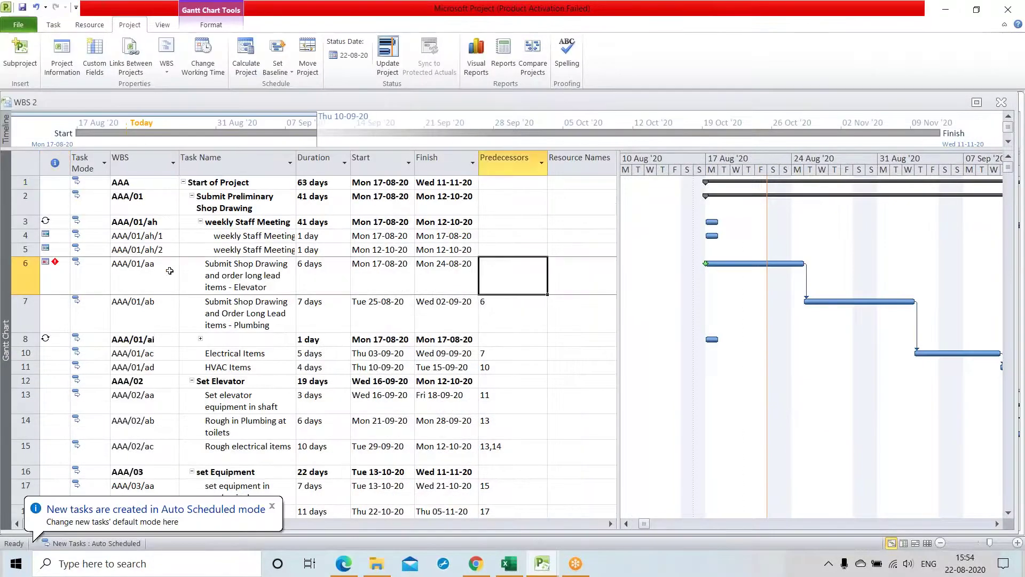
# Review the WBS 2 task list and examine the Predecessors and Resource Names entries of its tasks
pyautogui.scroll(-4, 475, 364)
pyautogui.scroll(4, 476, 364)
pyautogui.click(505, 248)
pyautogui.click(505, 224)
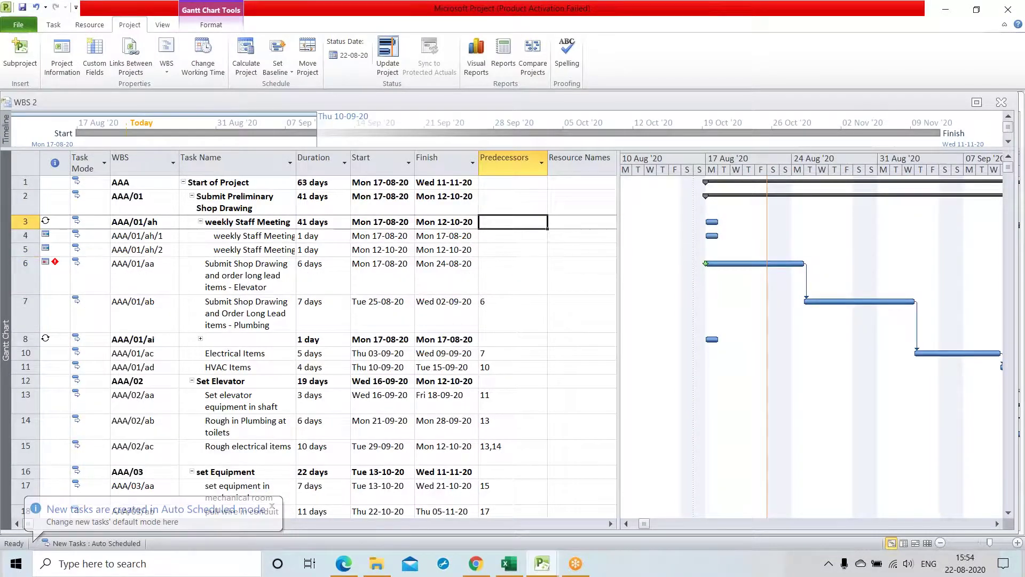
pyautogui.click(513, 201)
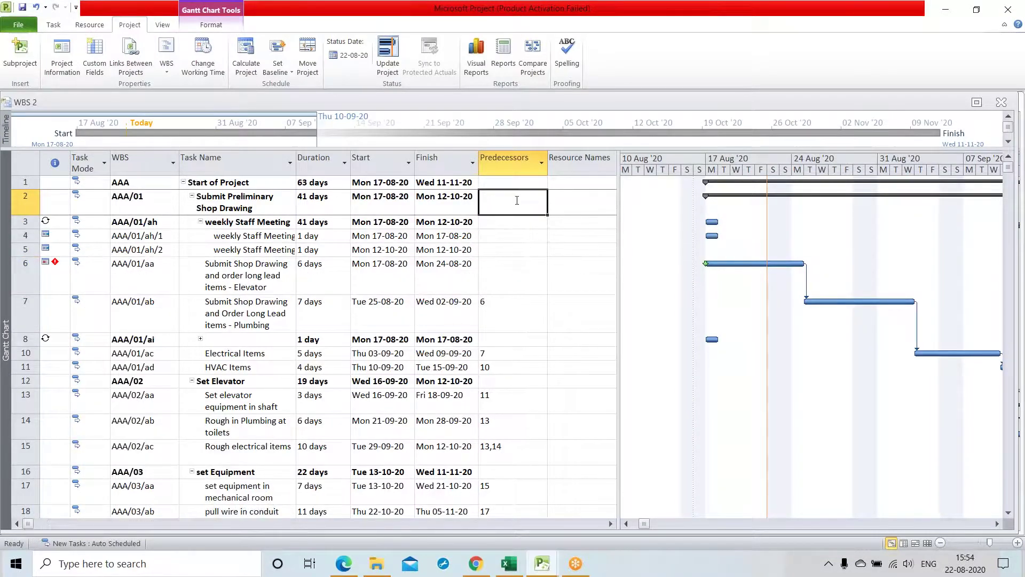
pyautogui.click(572, 162)
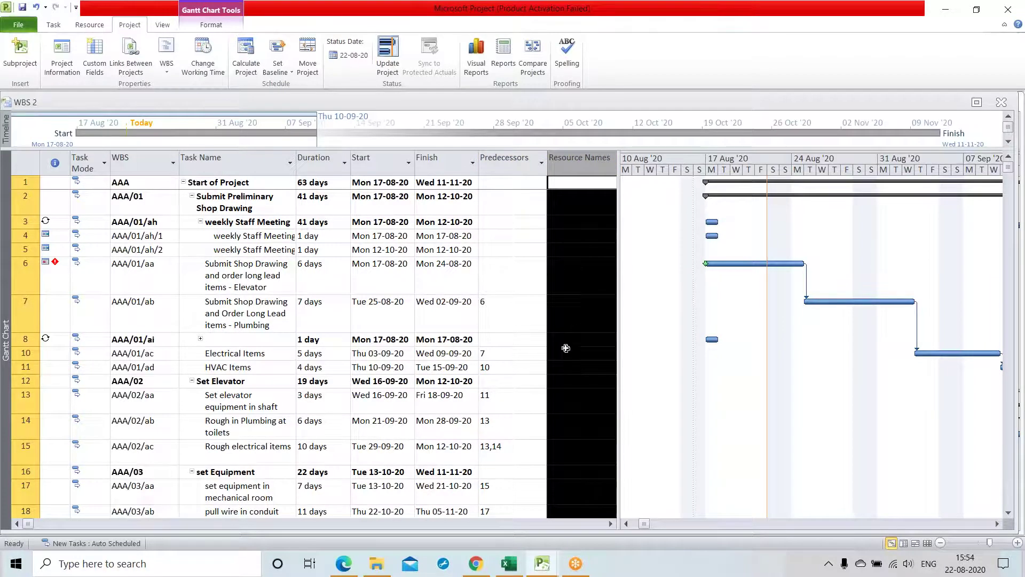
pyautogui.click(562, 303)
pyautogui.click(566, 250)
pyautogui.click(569, 226)
pyautogui.click(563, 203)
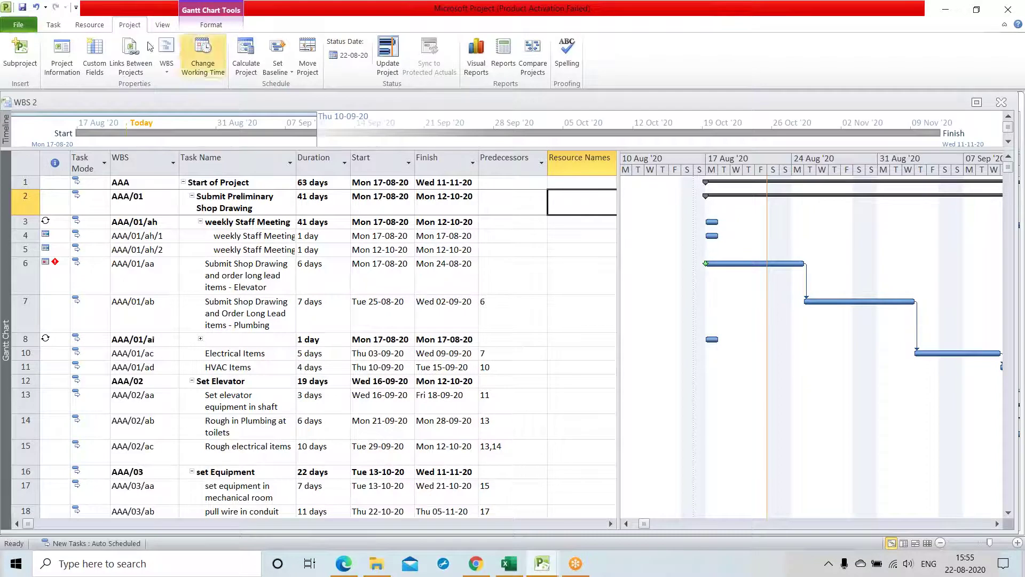
# Share resources for WBS 2 by using the resources from Resouce Analysis and Leveling, with the pool taking precedence on conflicts
pyautogui.click(88, 26)
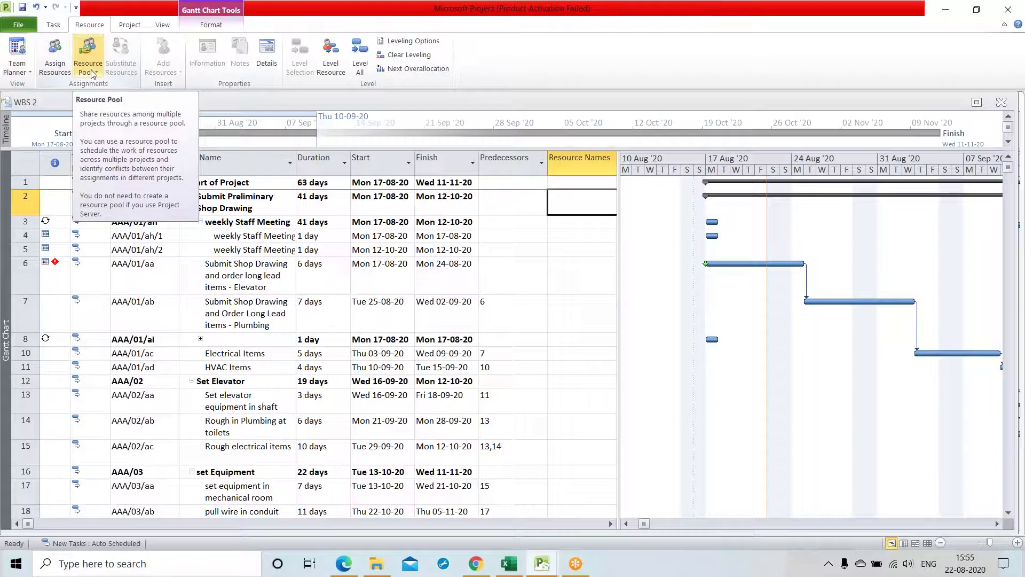
pyautogui.click(98, 73)
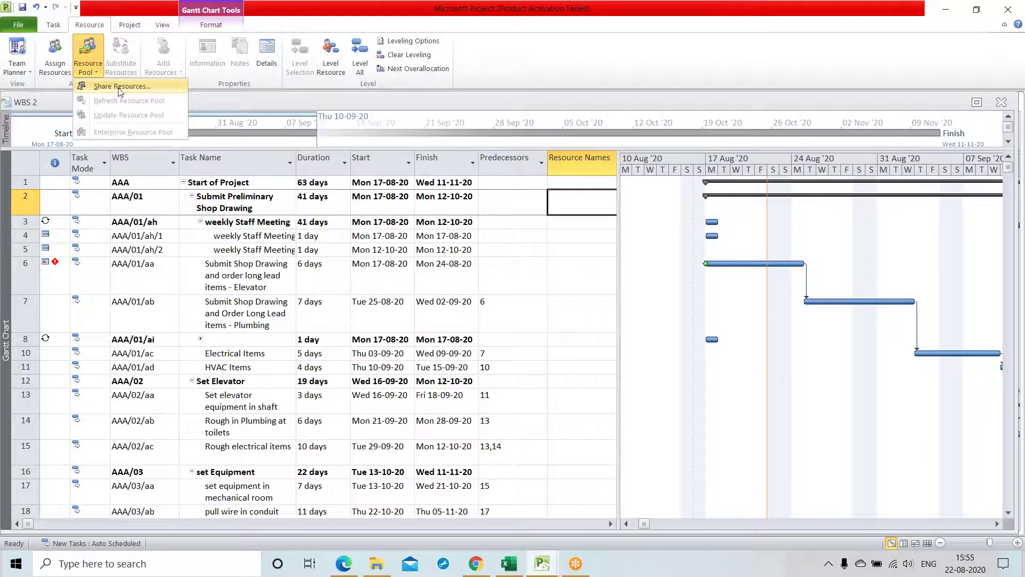
pyautogui.click(118, 88)
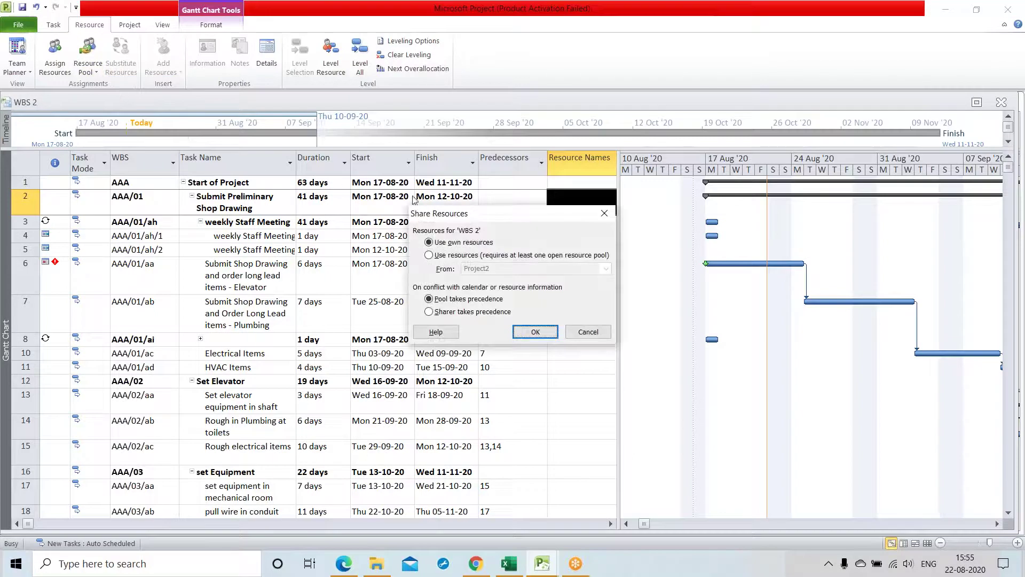
pyautogui.moveTo(493, 217); pyautogui.dragTo(439, 152)
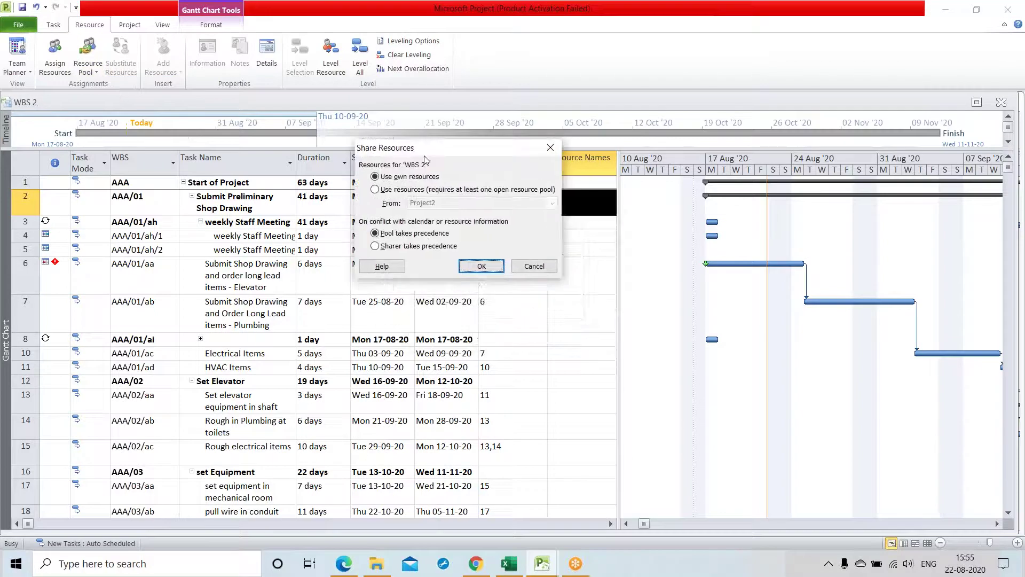
pyautogui.click(375, 189)
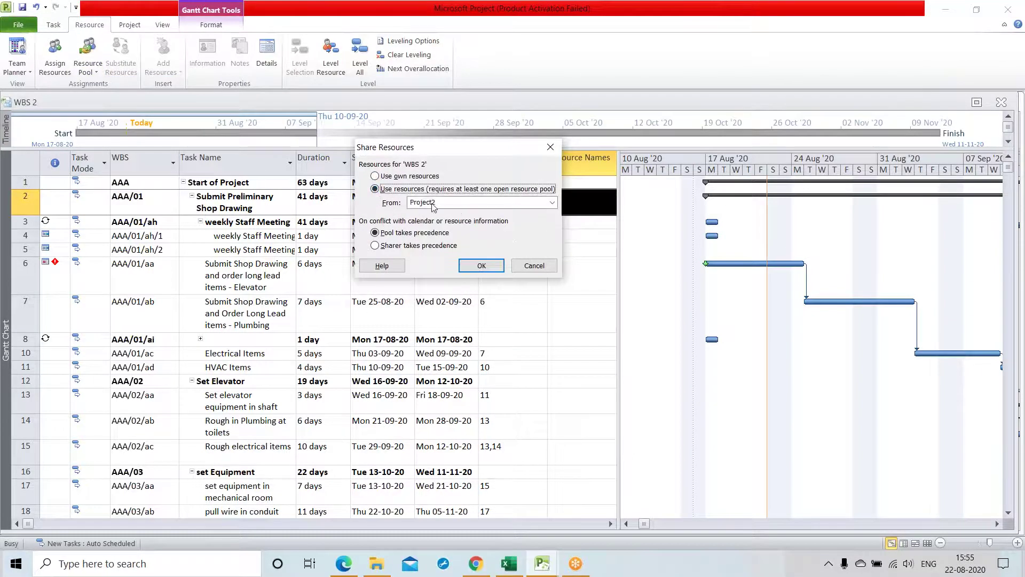
pyautogui.click(552, 203)
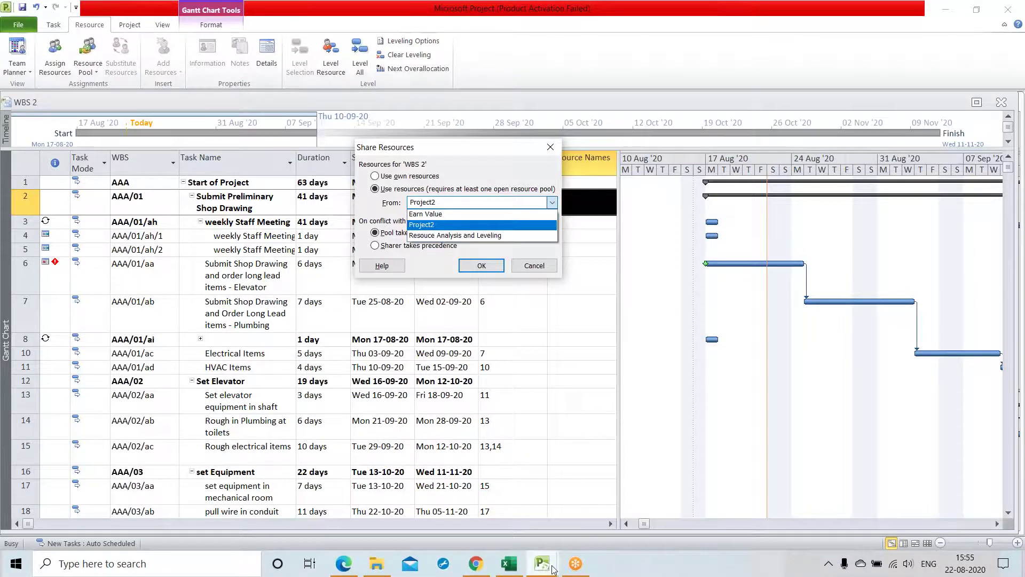
pyautogui.moveTo(542, 561)
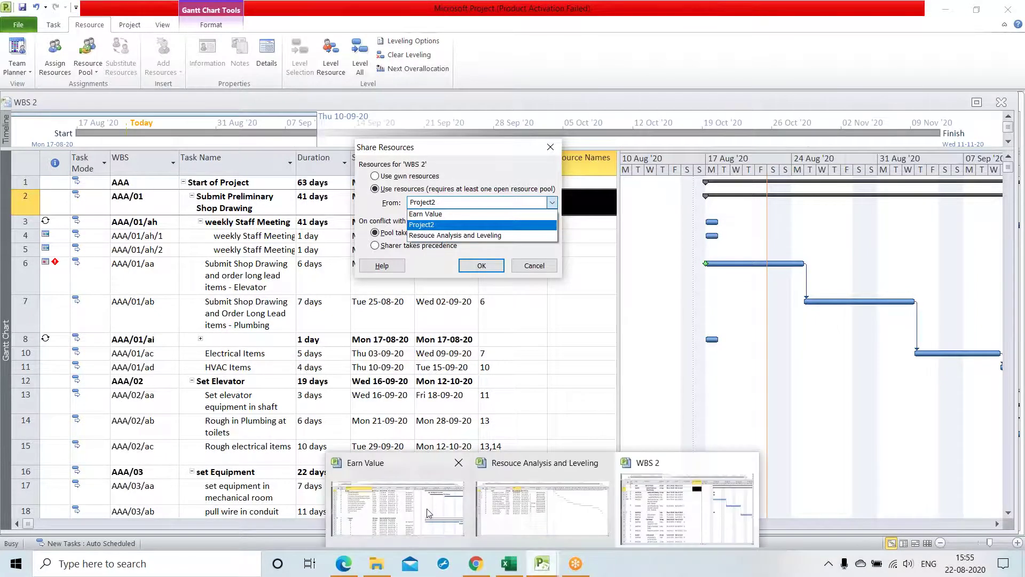
pyautogui.moveTo(538, 504)
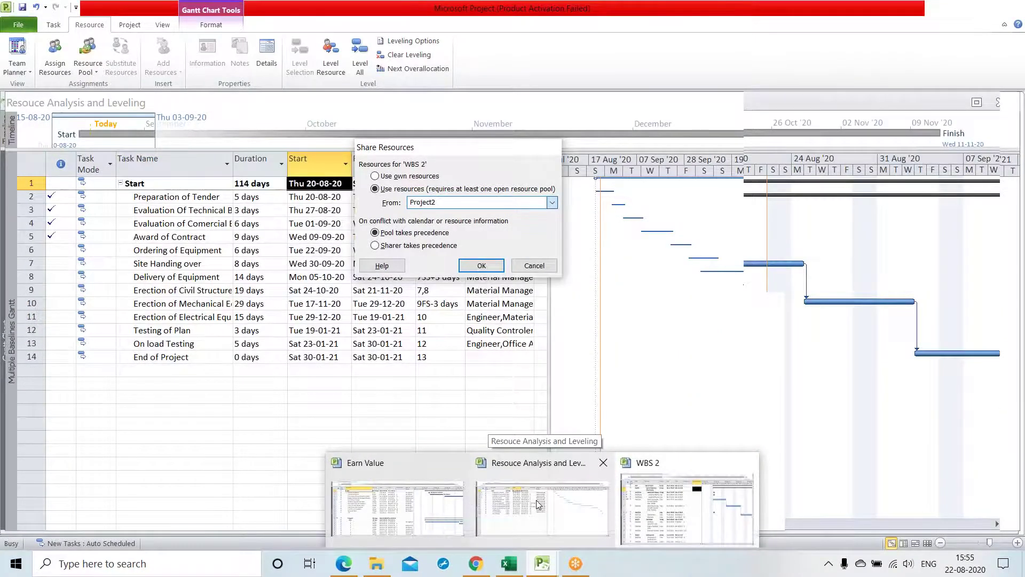
pyautogui.click(552, 202)
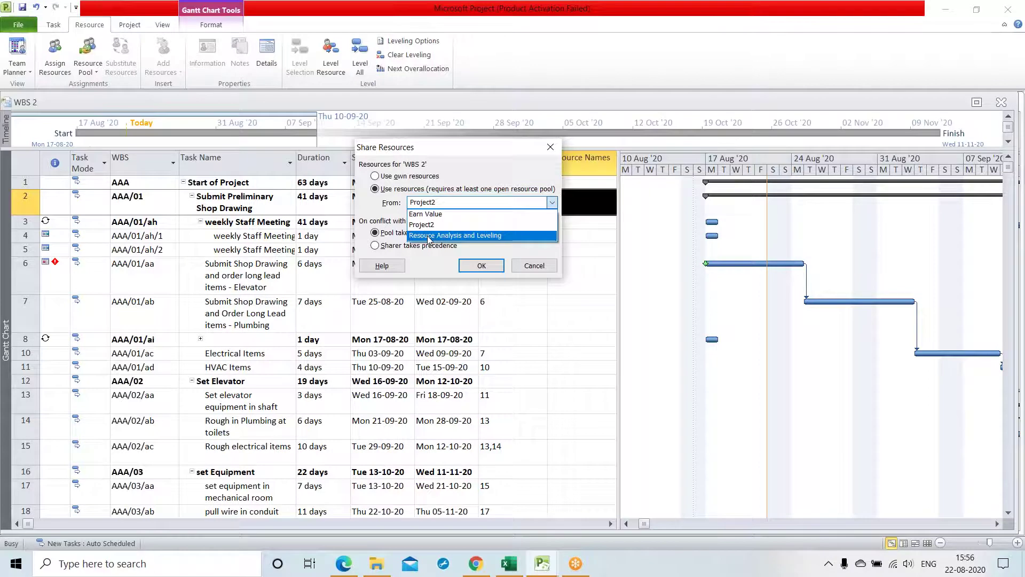
pyautogui.click(429, 236)
pyautogui.click(482, 266)
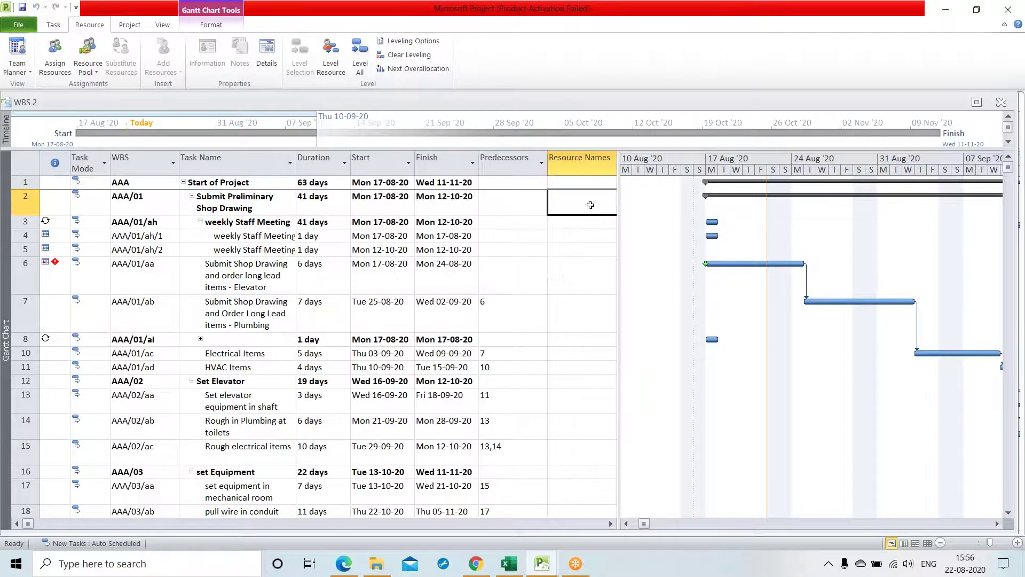
# Widen the task table and examine the shared resources offered in Resource Names for tasks 2, 6 and 13
pyautogui.moveTo(619, 179); pyautogui.dragTo(686, 180)
pyautogui.click(627, 205)
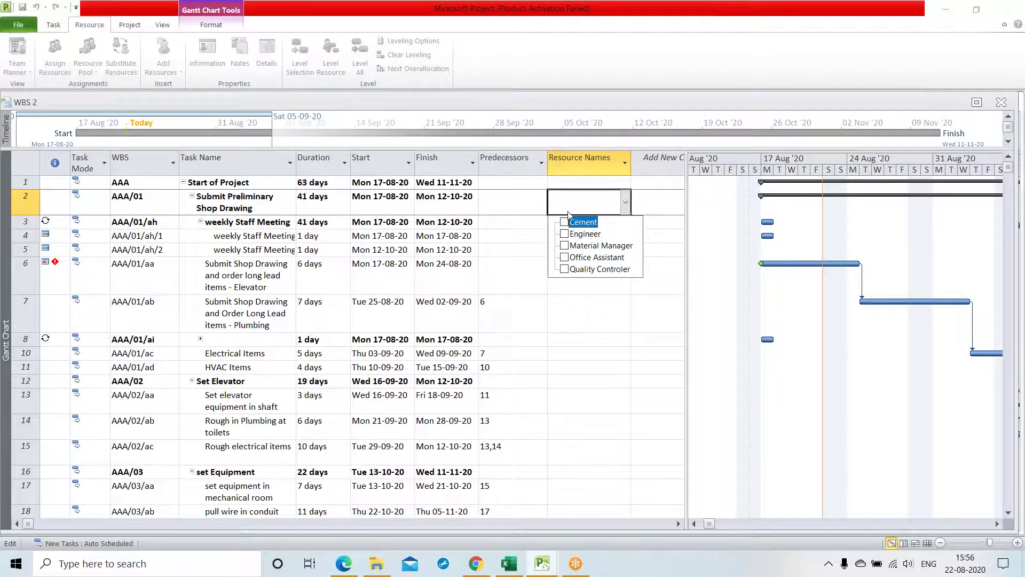
pyautogui.click(587, 361)
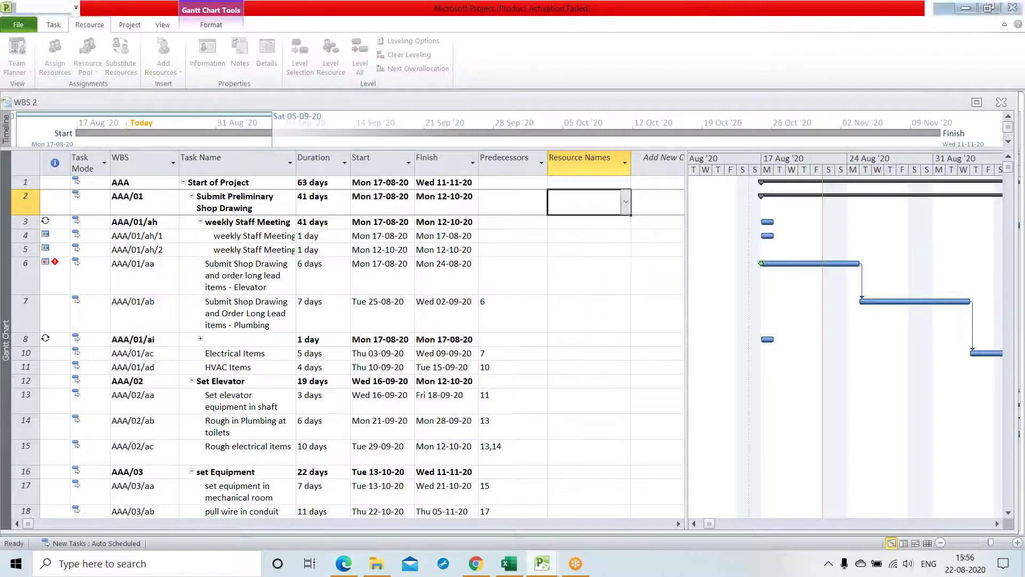
pyautogui.click(621, 272)
pyautogui.click(624, 274)
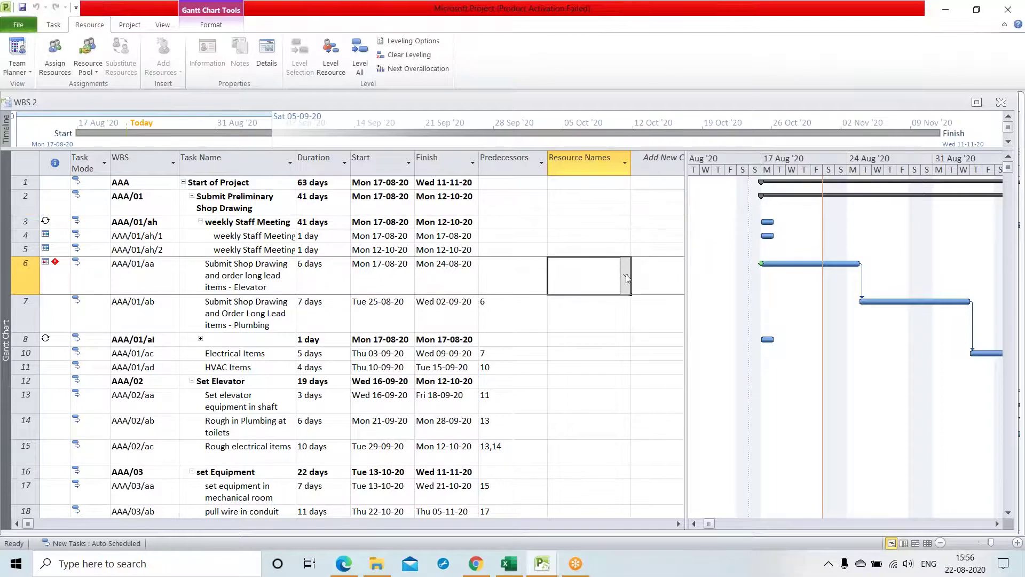
pyautogui.click(574, 408)
pyautogui.click(594, 398)
pyautogui.click(624, 401)
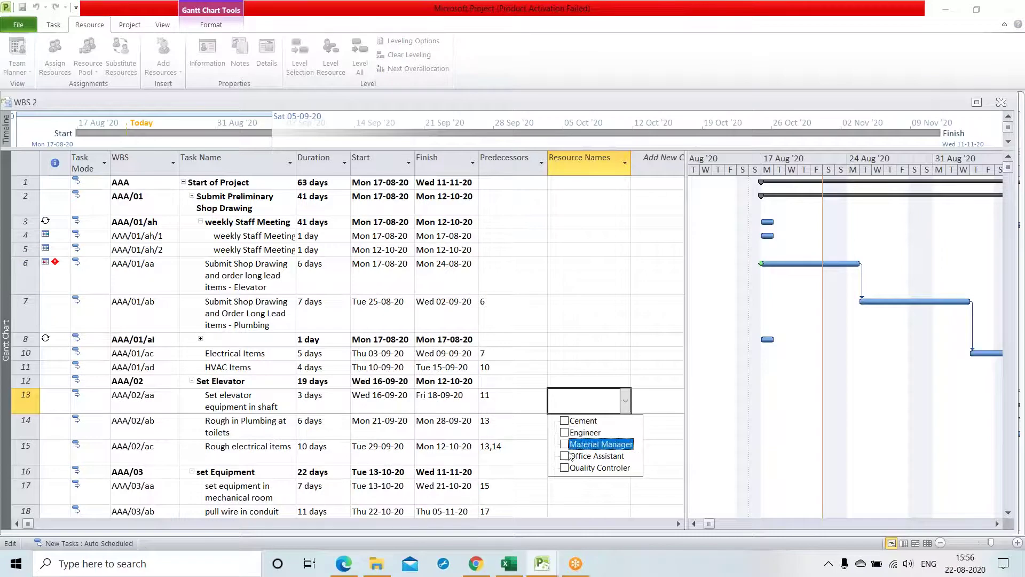
pyautogui.press('Escape')
pyautogui.press('Up')
pyautogui.press('Up')
pyautogui.press('Up')
pyautogui.press('Up')
pyautogui.press('Up')
pyautogui.press('Up')
pyautogui.press('Up')
pyautogui.press('Up')
pyautogui.press('Up')
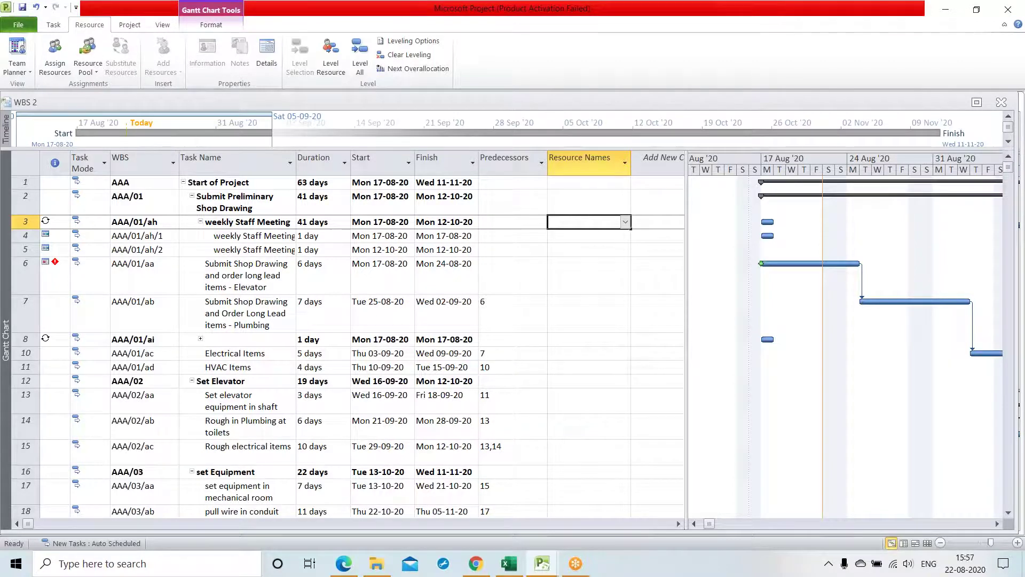
pyautogui.click(578, 367)
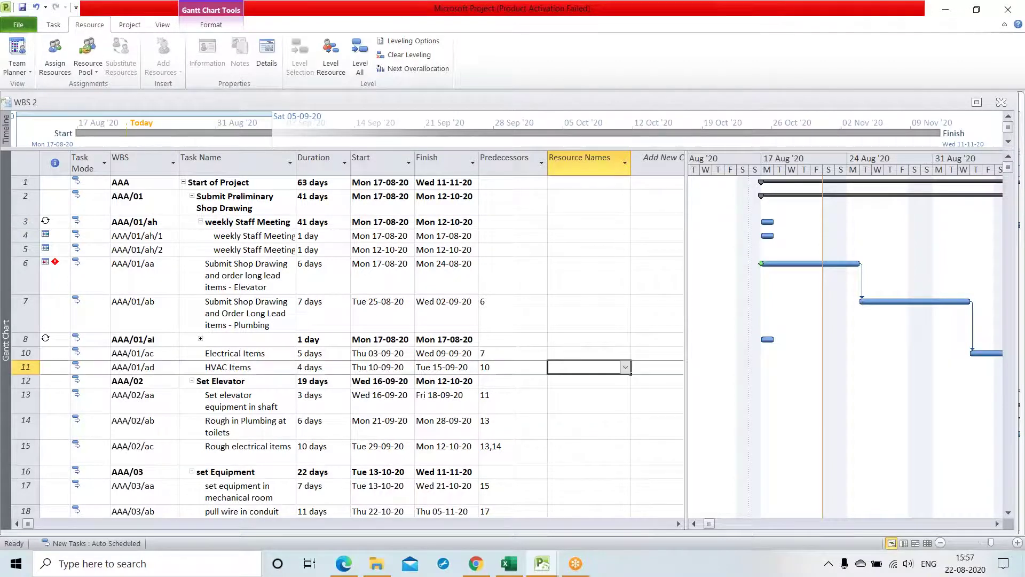
# Create a new blank project and save it in Documents as MP 1
pyautogui.click(23, 24)
pyautogui.click(30, 172)
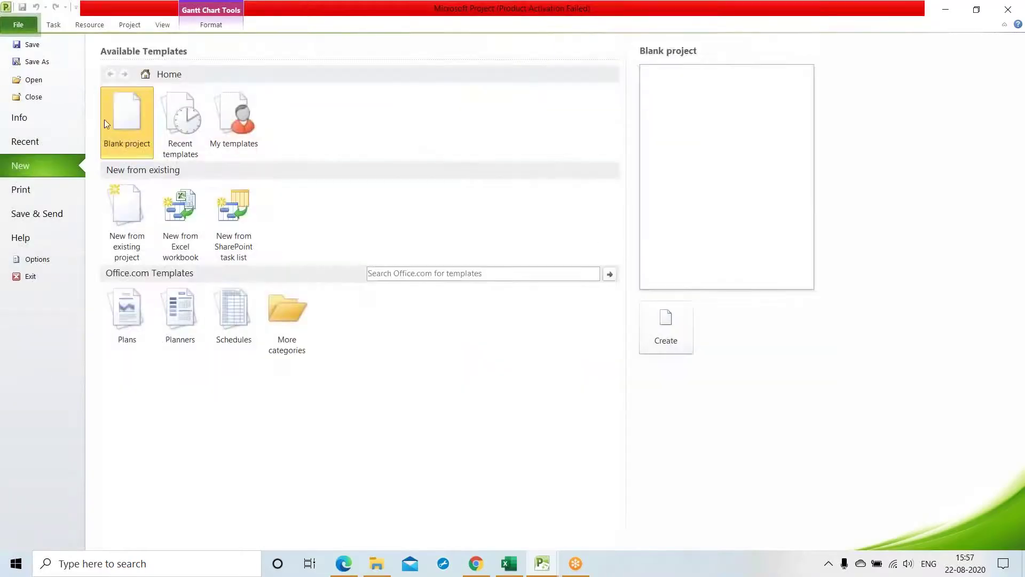
pyautogui.doubleClick(124, 119)
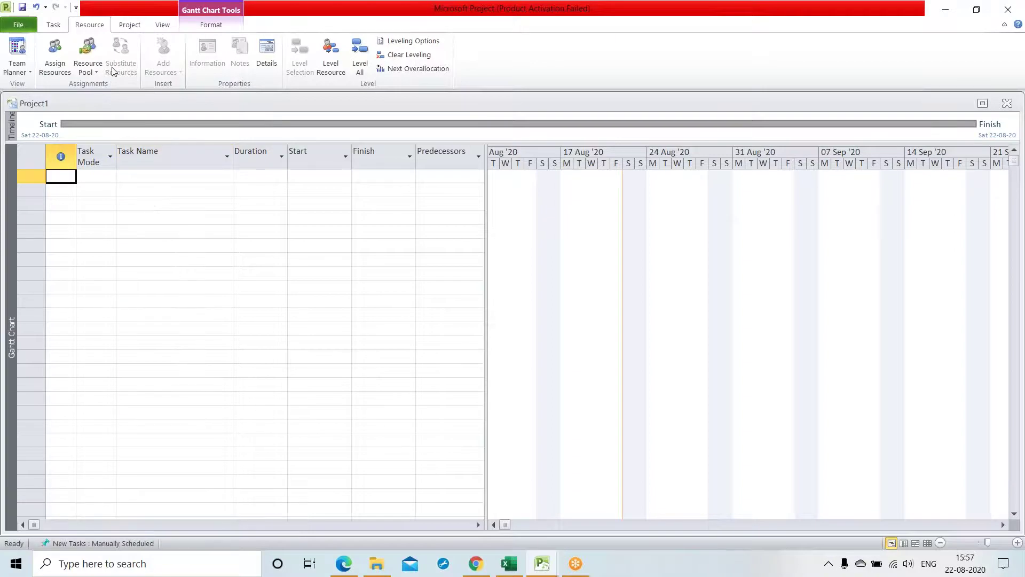
pyautogui.click(22, 7)
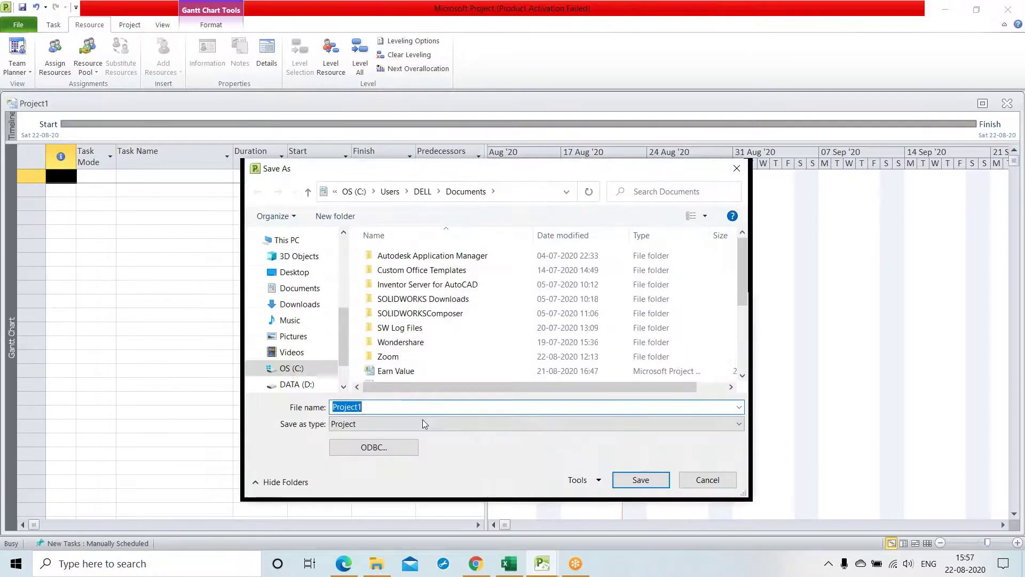
pyautogui.write('MP')
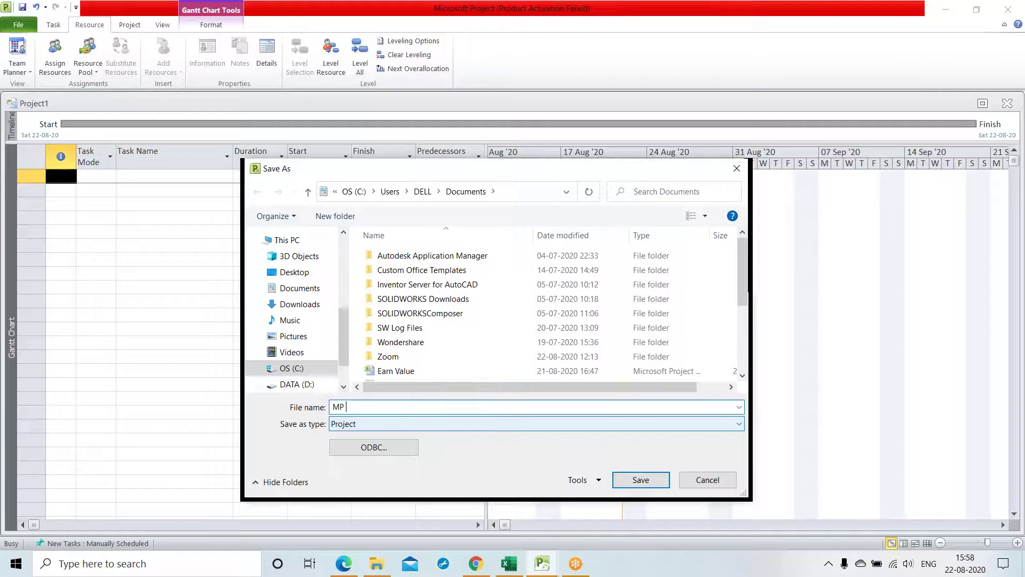
pyautogui.write(' 1')
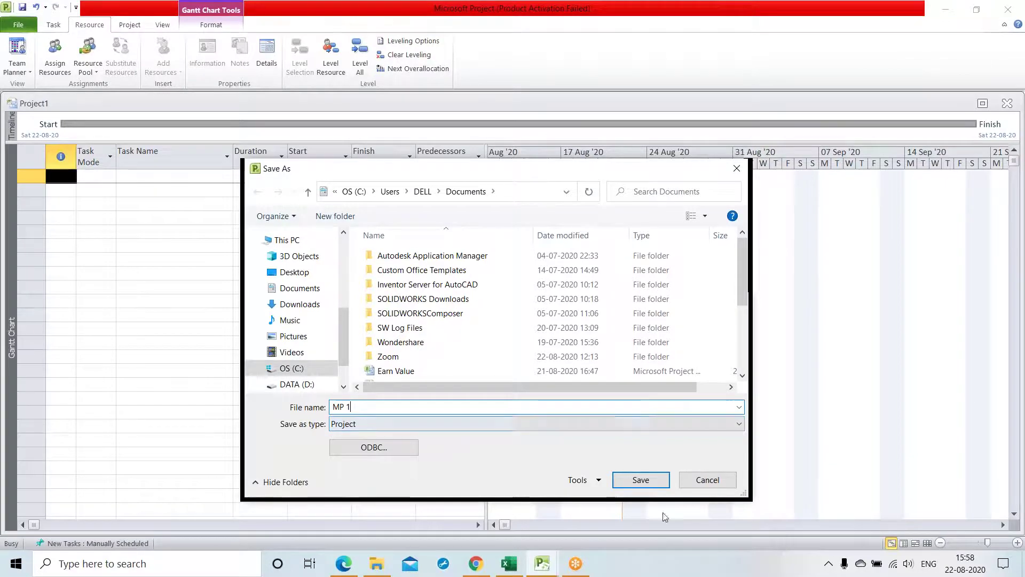
pyautogui.click(646, 480)
# Set new tasks to Auto Scheduled and enter "Start of building" as the first task
pyautogui.click(138, 178)
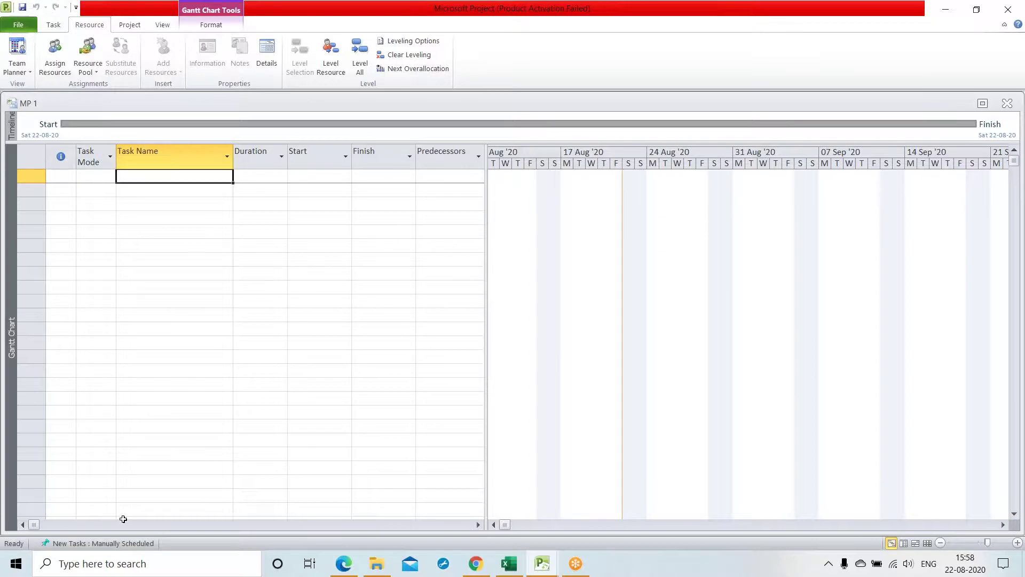
pyautogui.click(117, 544)
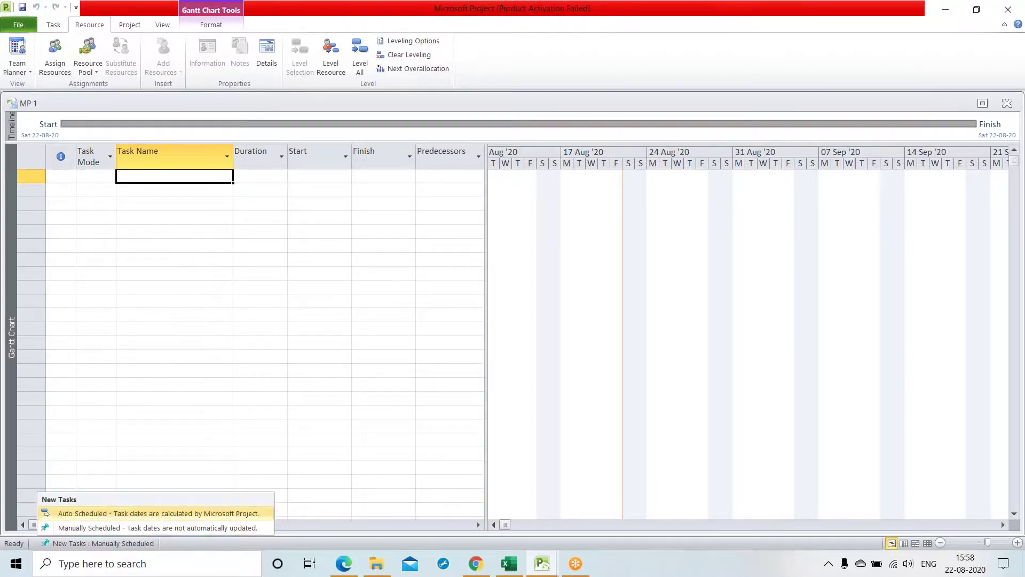
pyautogui.click(122, 514)
pyautogui.write('Start')
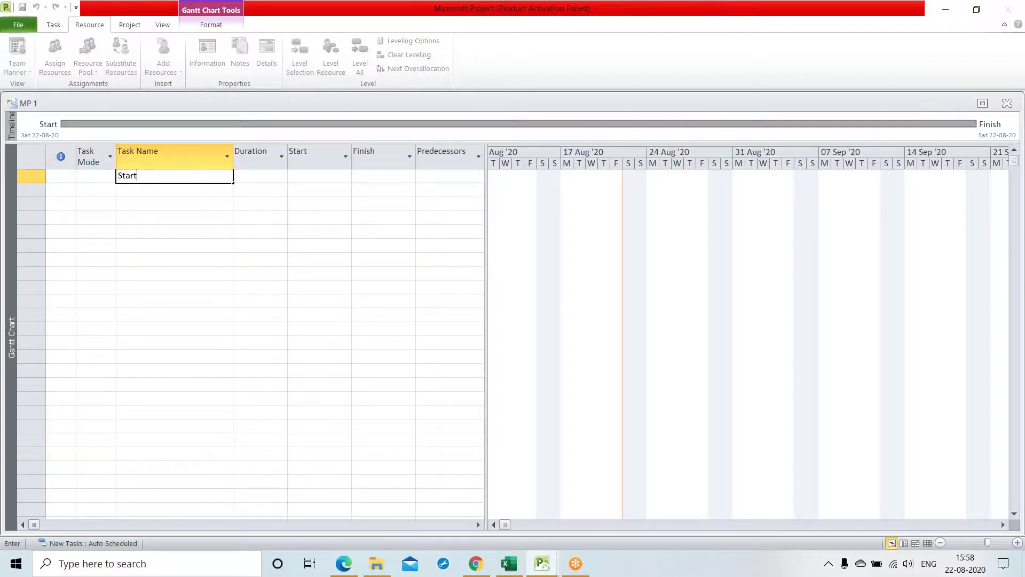
pyautogui.write(' of buildi')
pyautogui.write('ng')
pyautogui.press('Return')
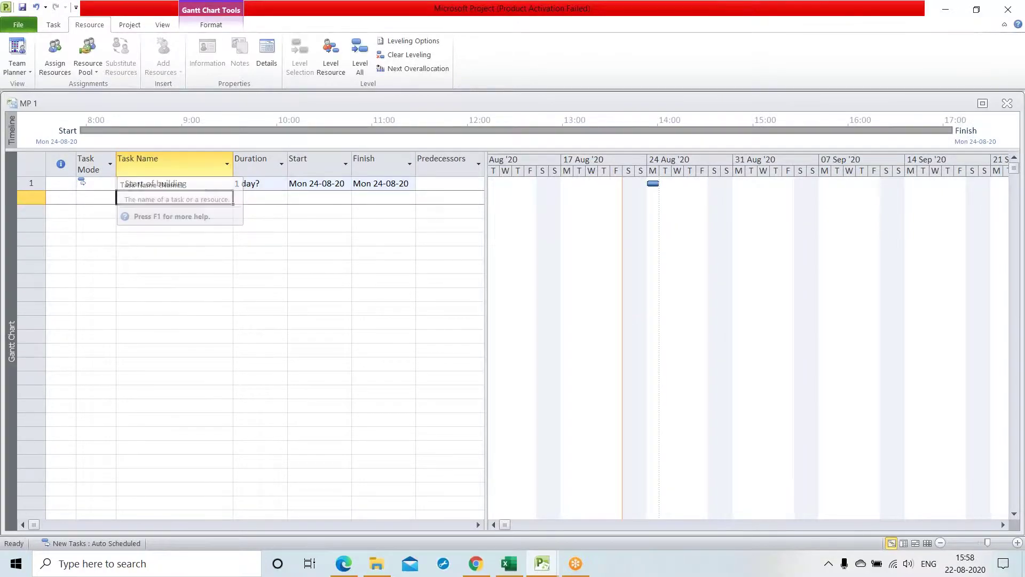
# Add the tasks "Excavation of Building 1" and "Foundation of Building 1" below the first task
pyautogui.write('Excavation of B')
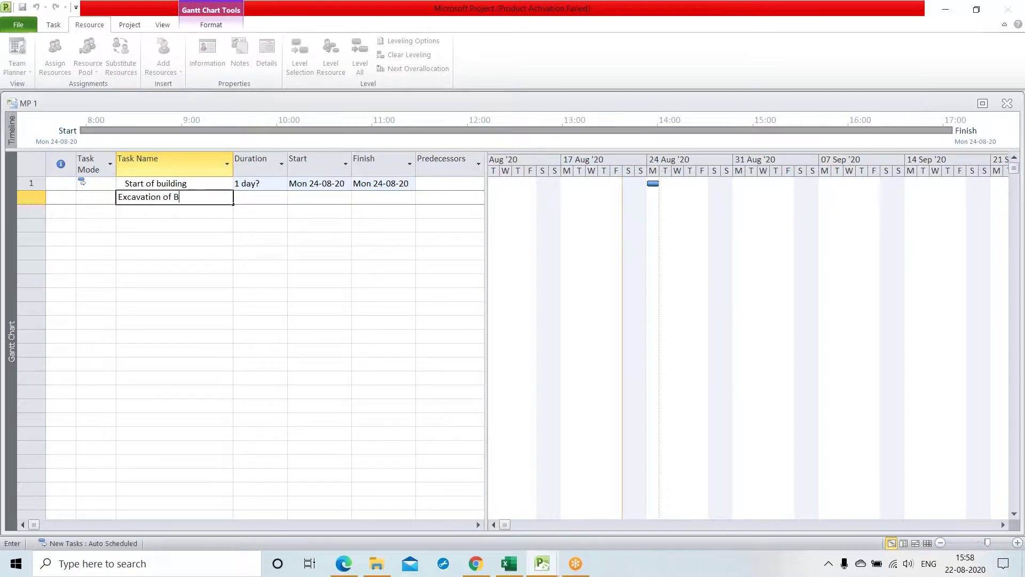
pyautogui.write('uilding 1')
pyautogui.press('Return')
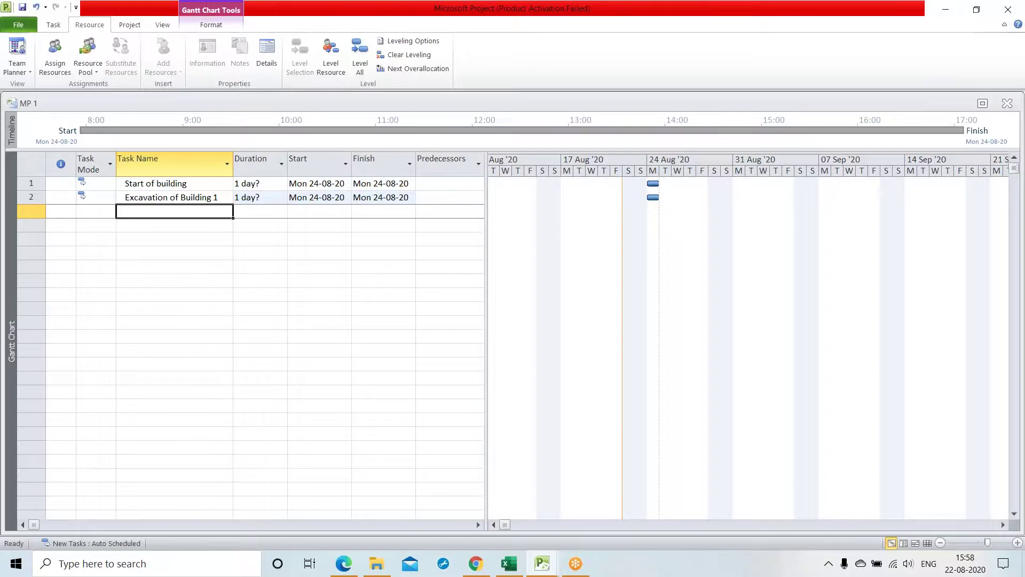
pyautogui.write('F')
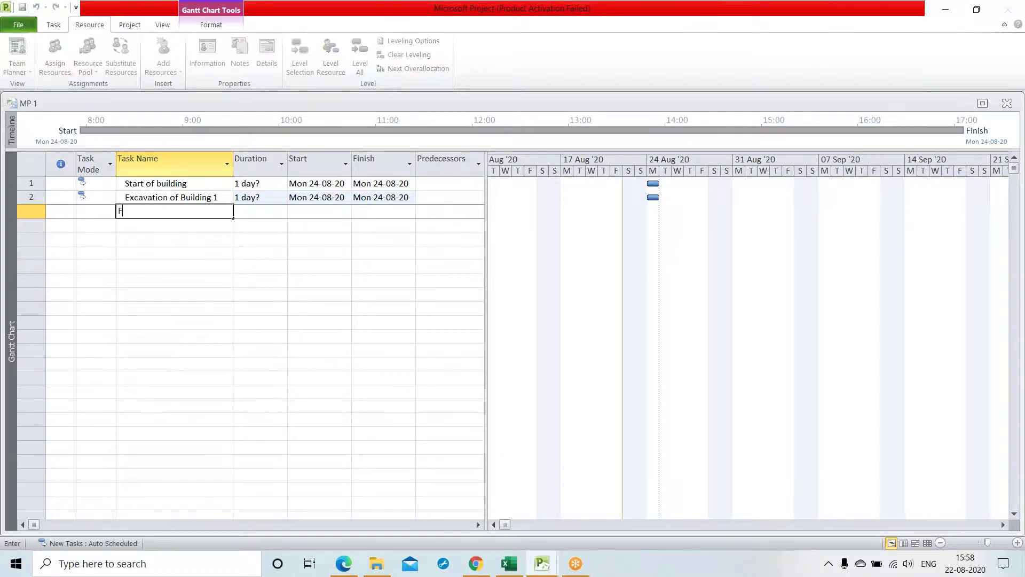
pyautogui.write('oundation of Building 1')
pyautogui.press('Return')
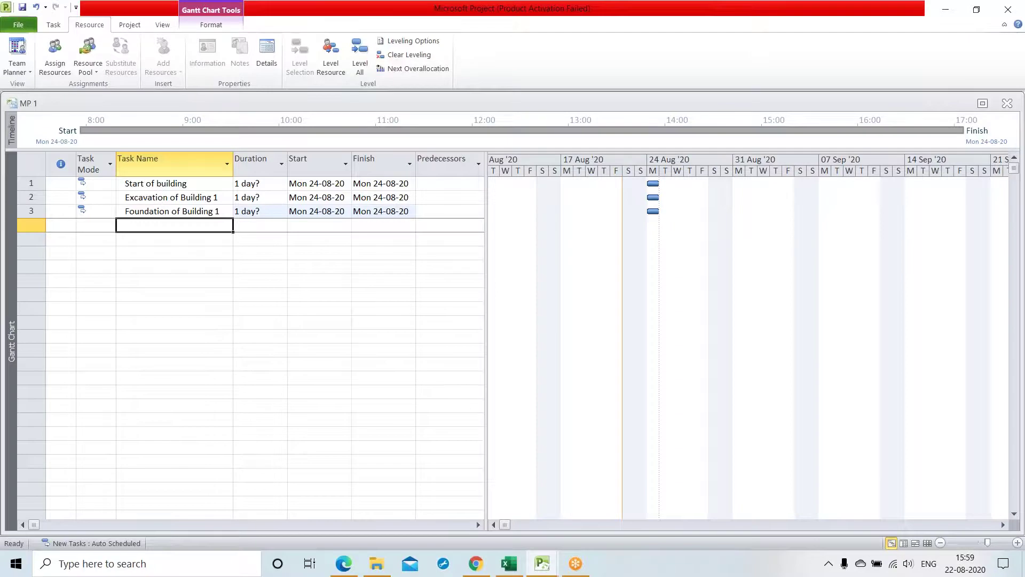
# Add the tasks "Walling of building 1" and "Roofing of the building 1" below the foundation task
pyautogui.write('Wa')
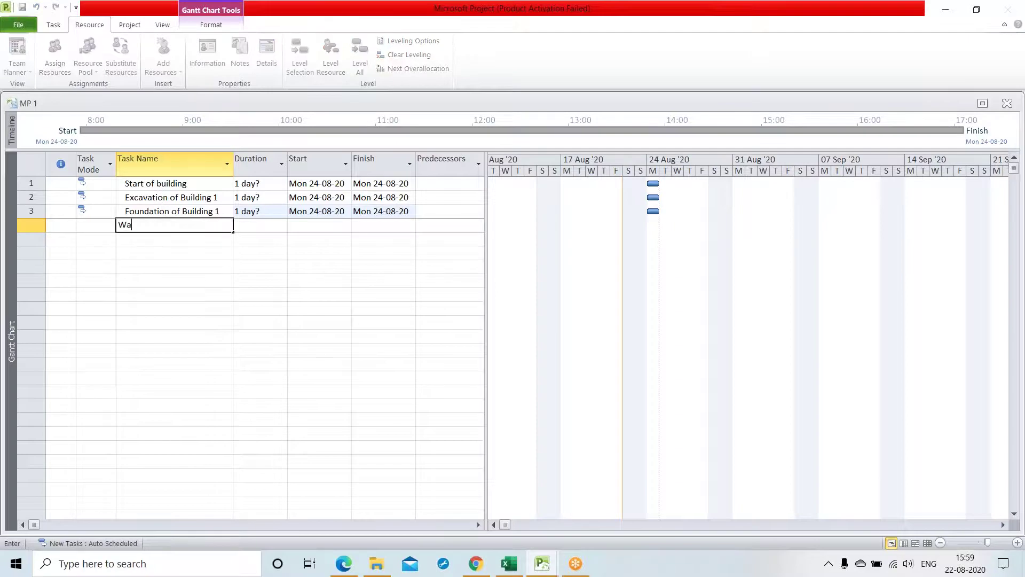
pyautogui.write('lling of building 1')
pyautogui.press('Return')
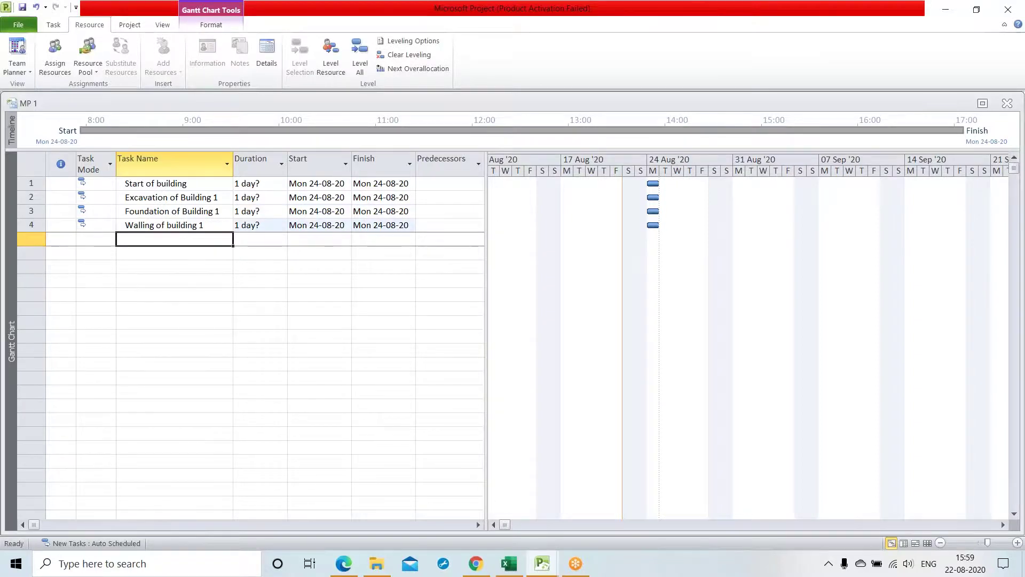
pyautogui.write('R')
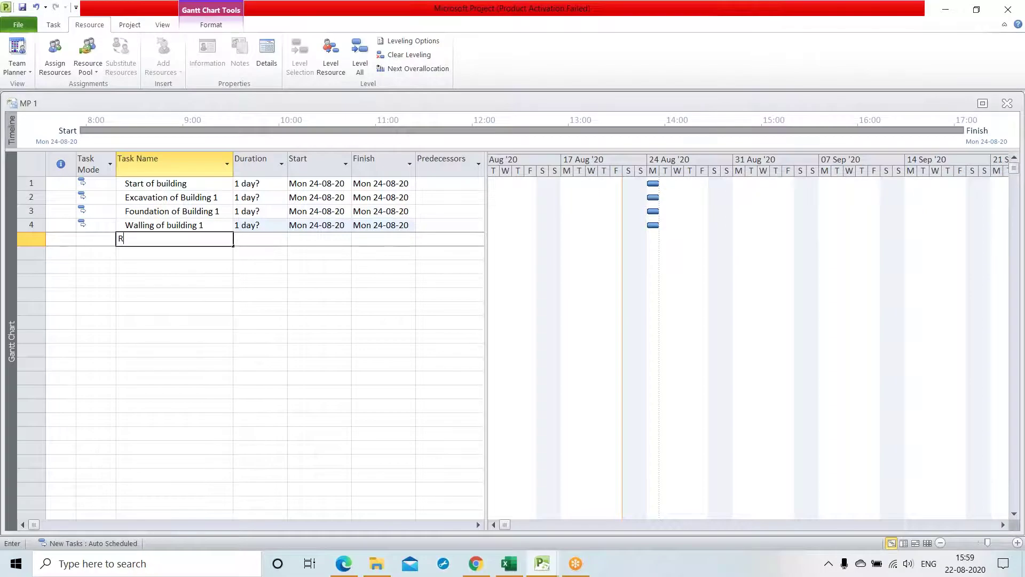
pyautogui.write('oofin')
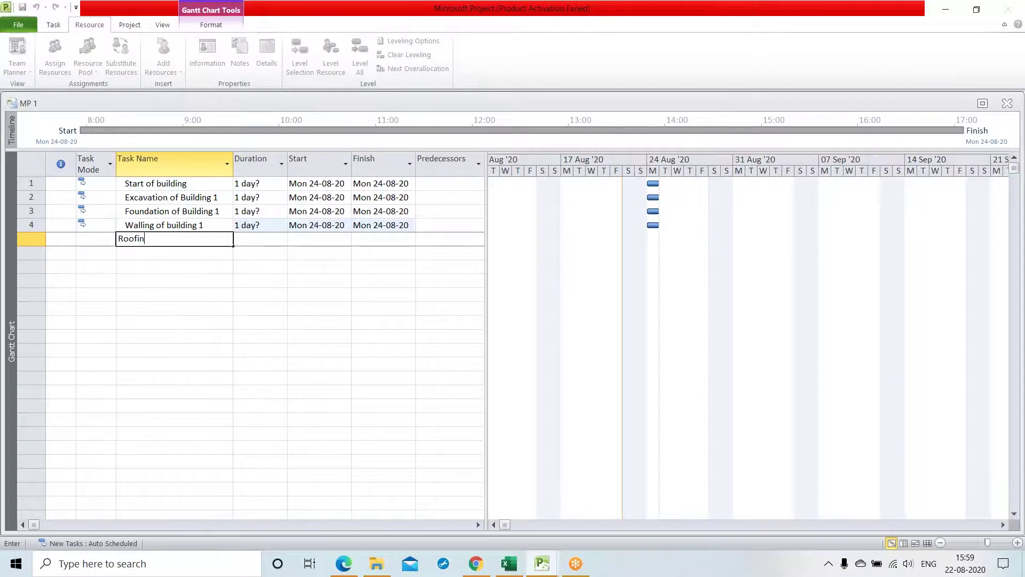
pyautogui.write('g of the building 1')
pyautogui.press('Return')
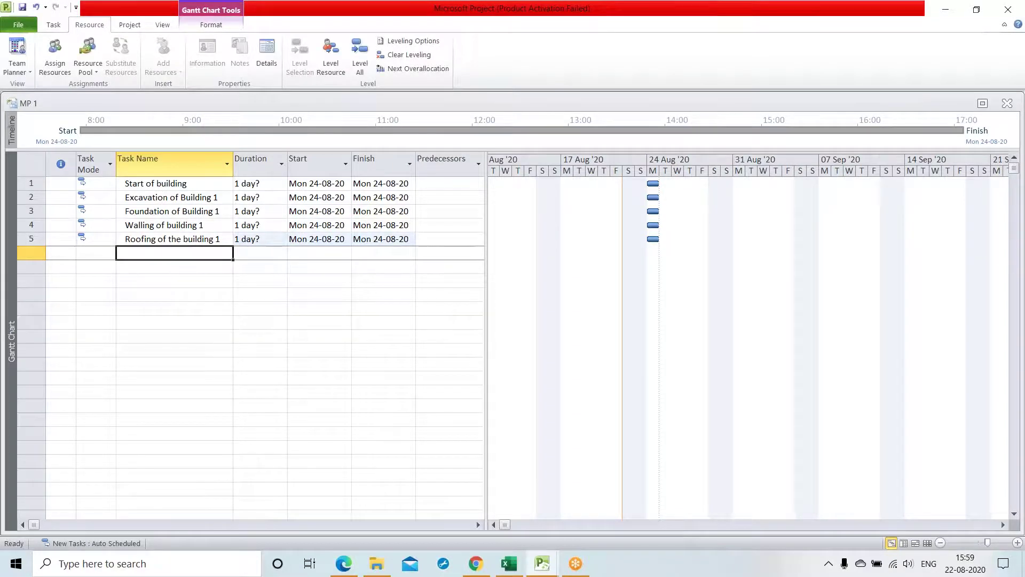
# Add the tasks "Plastering Of Building 1" and "Painting of Building 1" below the roofing task
pyautogui.write('Pl')
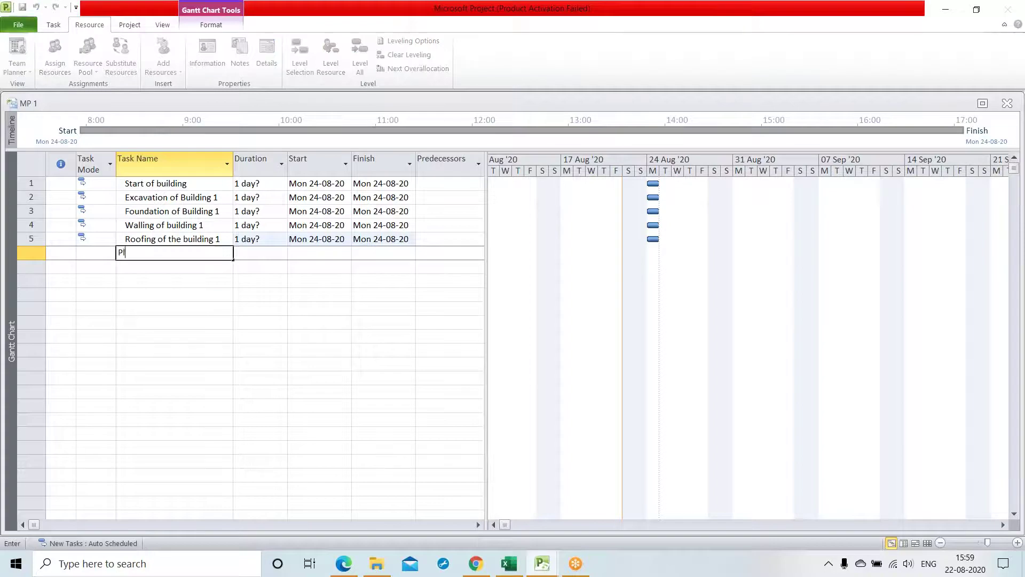
pyautogui.write('astering Of Building 1')
pyautogui.press('Return')
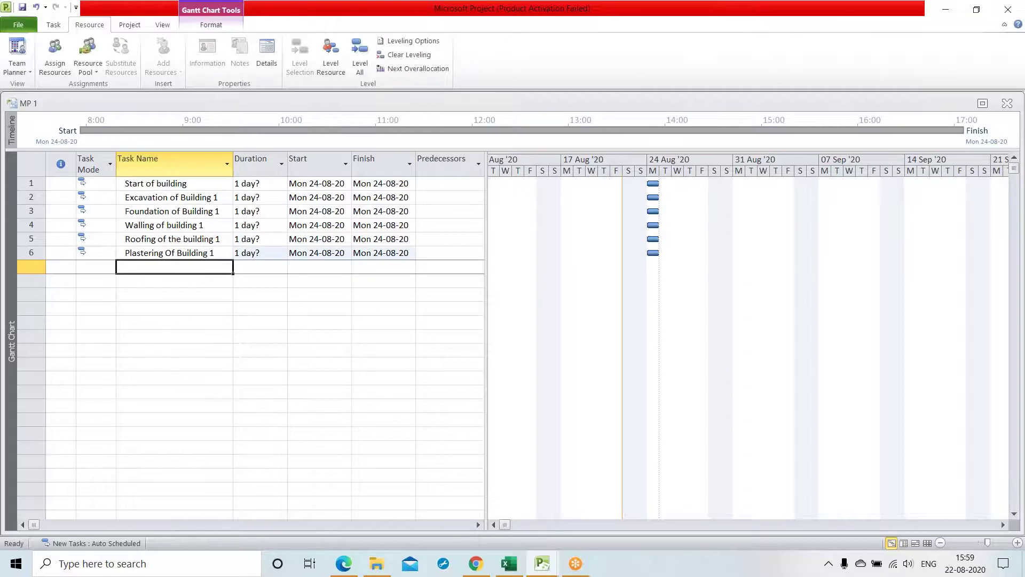
pyautogui.write('Pai')
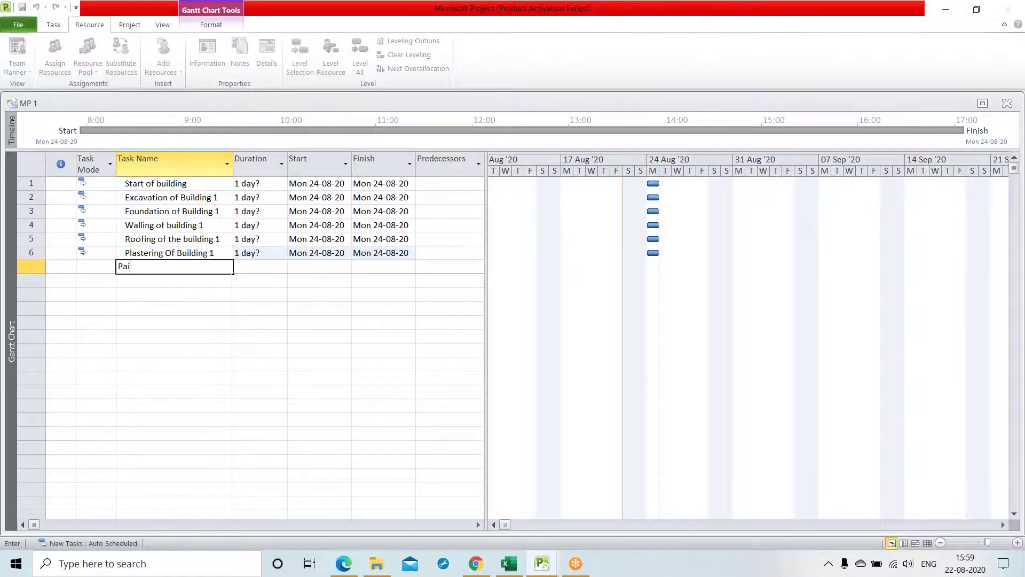
pyautogui.write('nting of ')
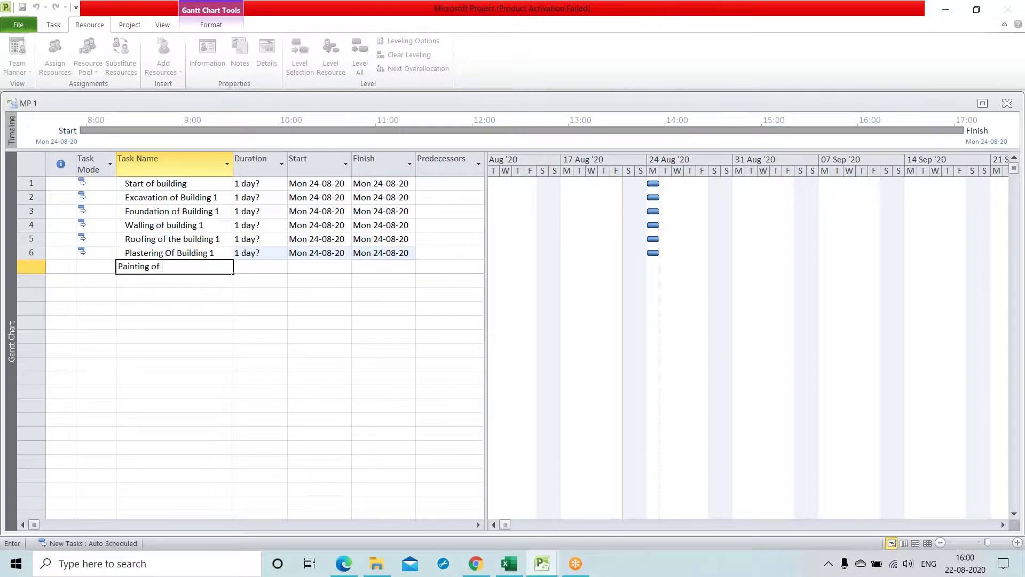
pyautogui.write('Building 1')
pyautogui.press('Return')
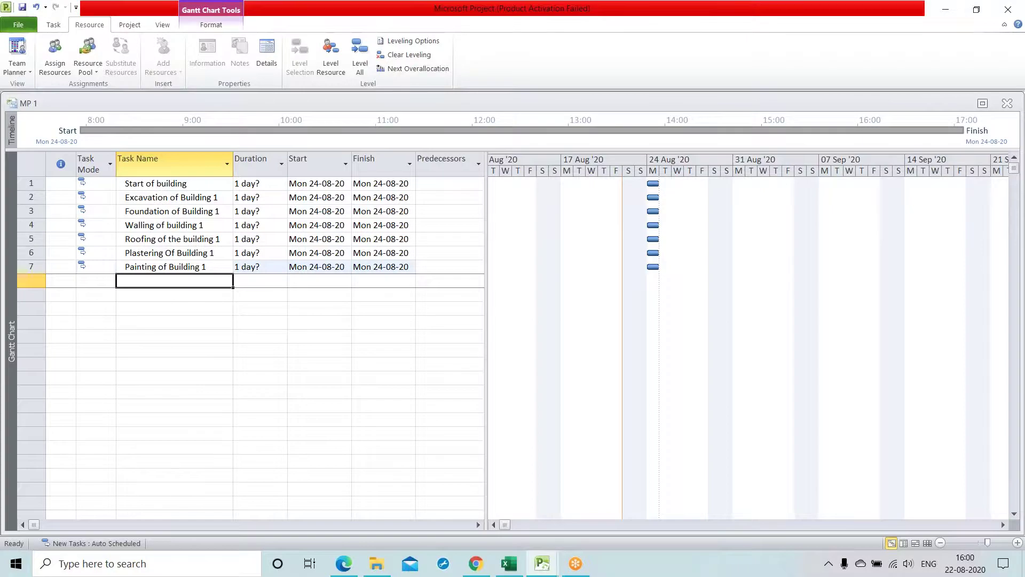
# Add "End Of Building 1" as the closing task below the painting task
pyautogui.write('End ')
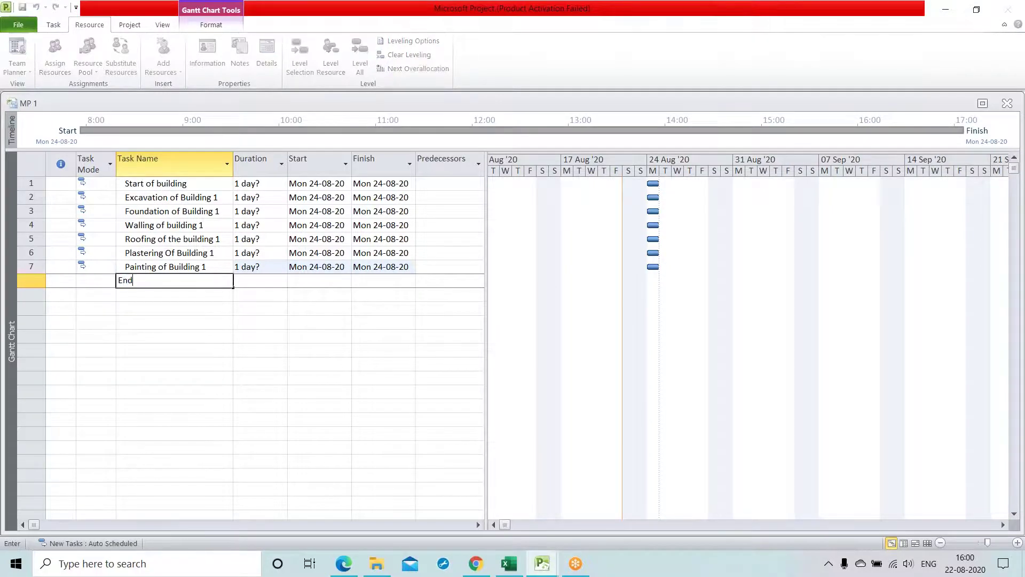
pyautogui.write('Of Building 1')
pyautogui.press('Return')
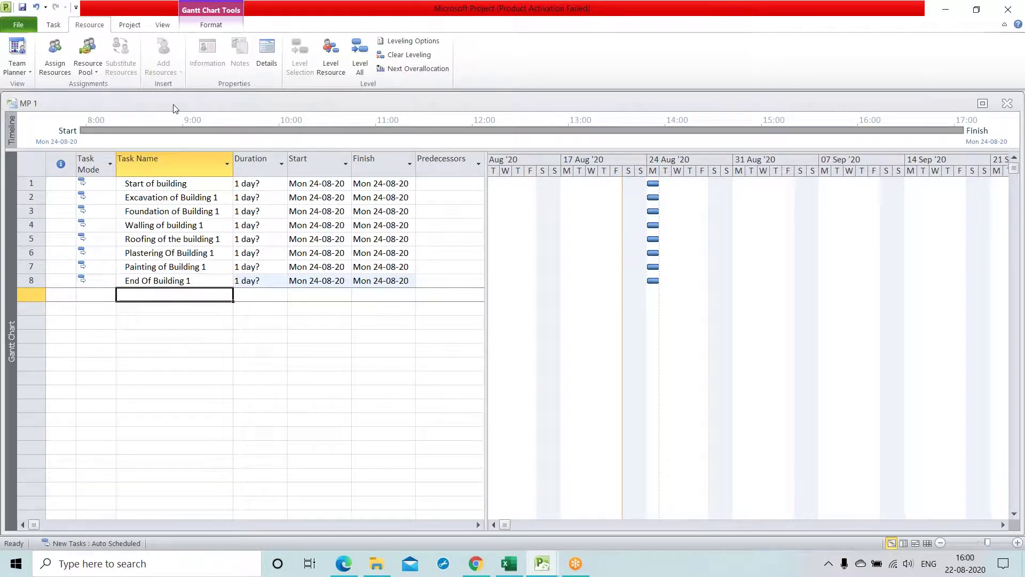
# Set the duration of "Start of building" to 0 days and of "Excavation of Building 1" to 5 days
pyautogui.click(265, 186)
pyautogui.click(281, 181)
pyautogui.click(281, 188)
pyautogui.click(281, 188)
pyautogui.press('Return')
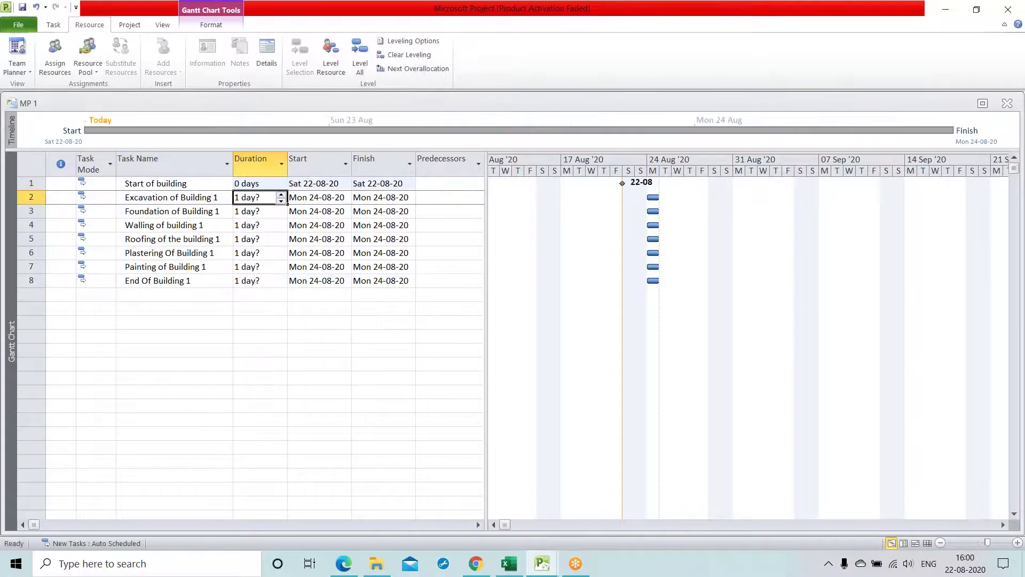
pyautogui.click(281, 194)
pyautogui.click(281, 194)
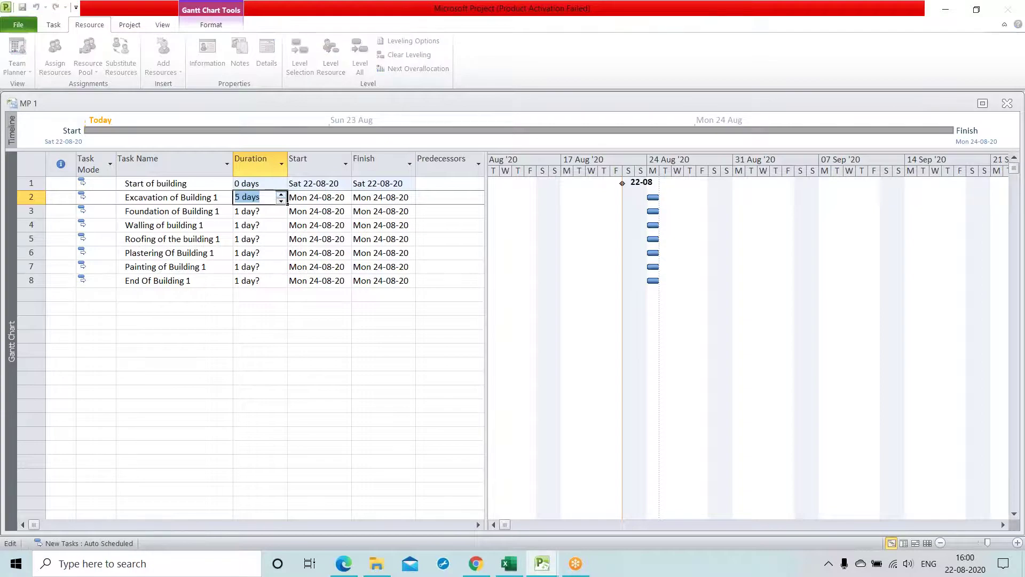
pyautogui.press('Return')
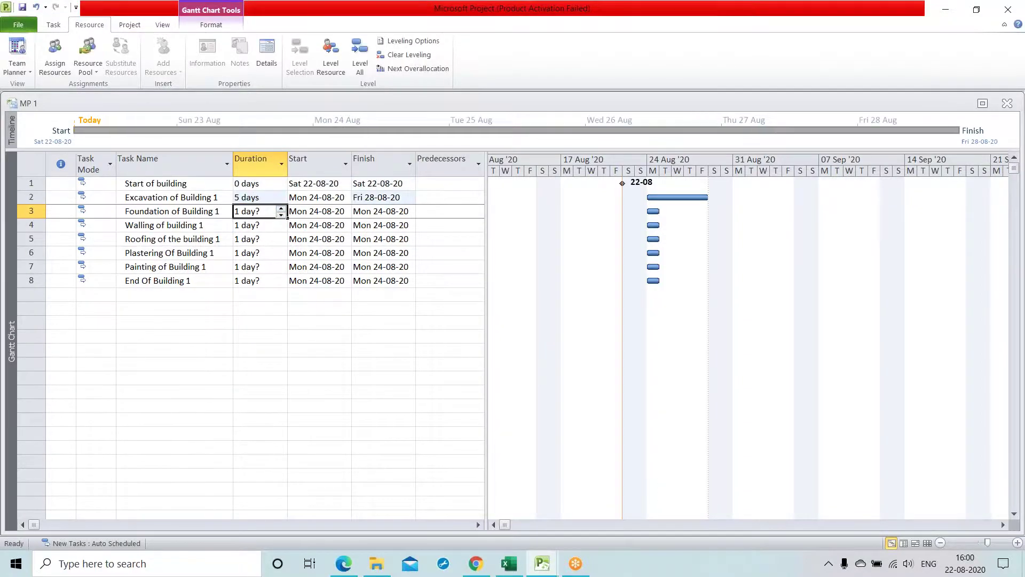
# Set the foundation task's duration to 6 days and the walling task's duration to 2 days
pyautogui.click(280, 209)
pyautogui.press('Return')
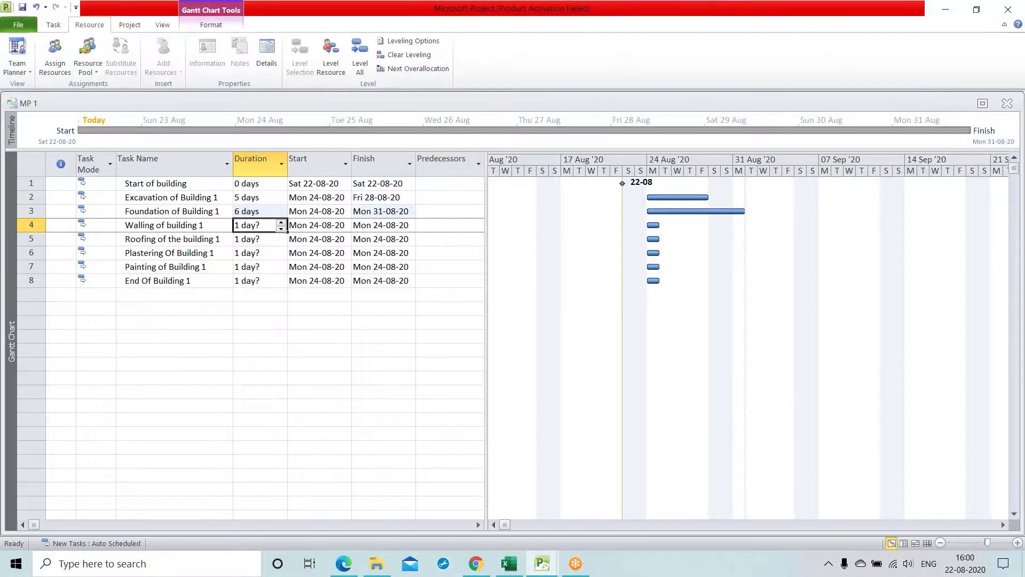
pyautogui.click(281, 222)
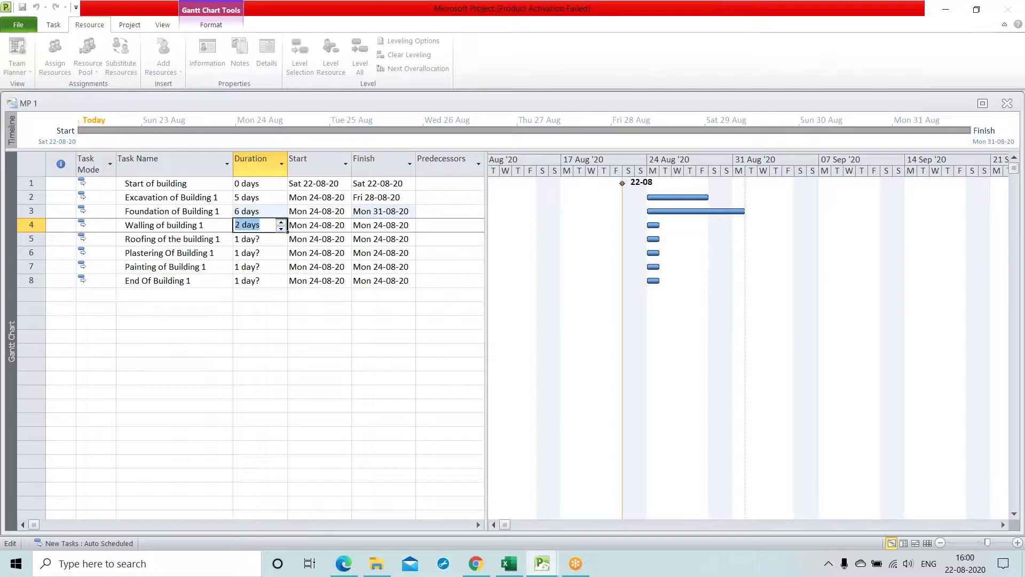
pyautogui.press('Return')
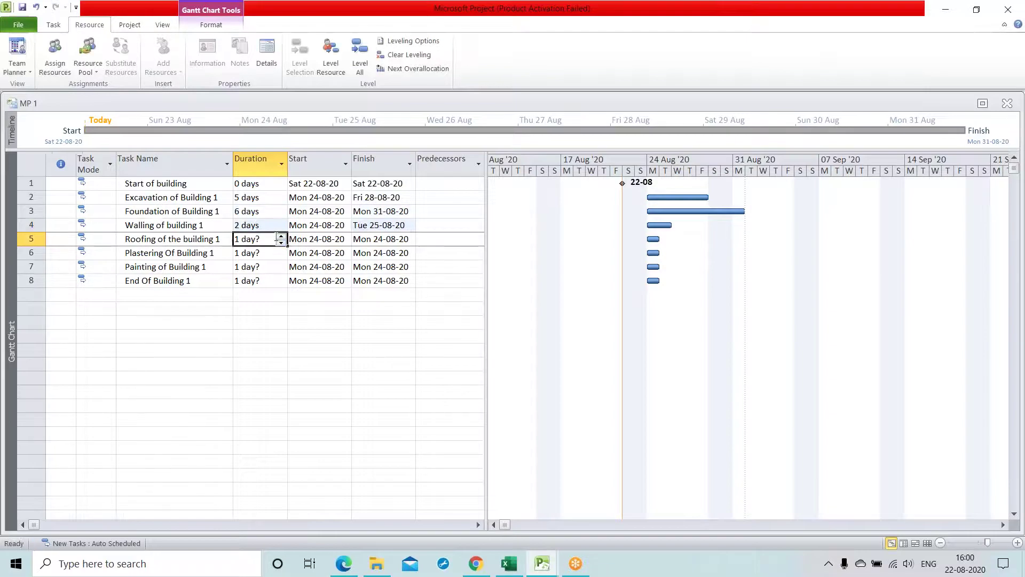
# Set the roofing task's duration to 3 days and the plastering task's duration to 8 days
pyautogui.click(281, 236)
pyautogui.click(281, 236)
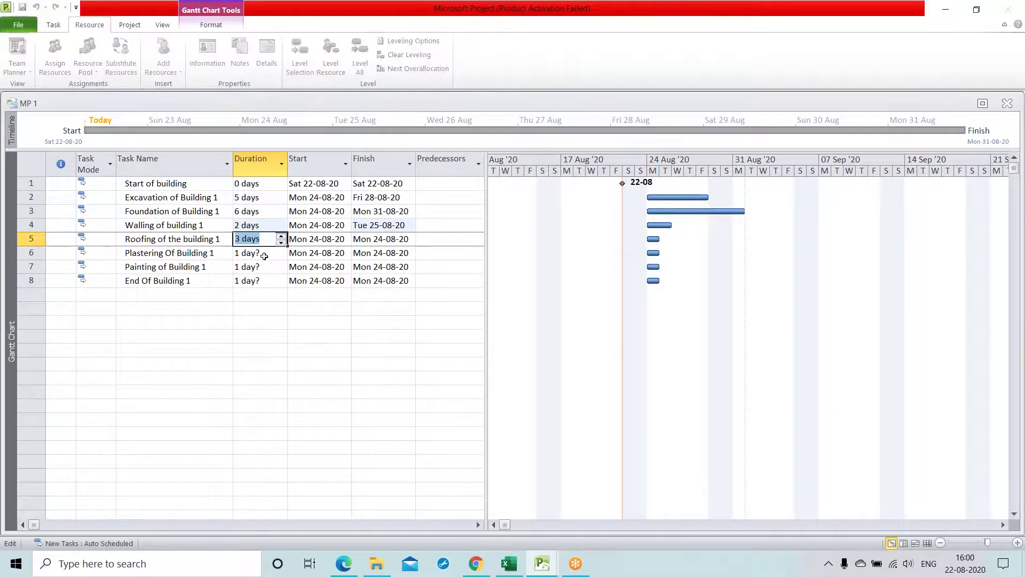
pyautogui.press('Return')
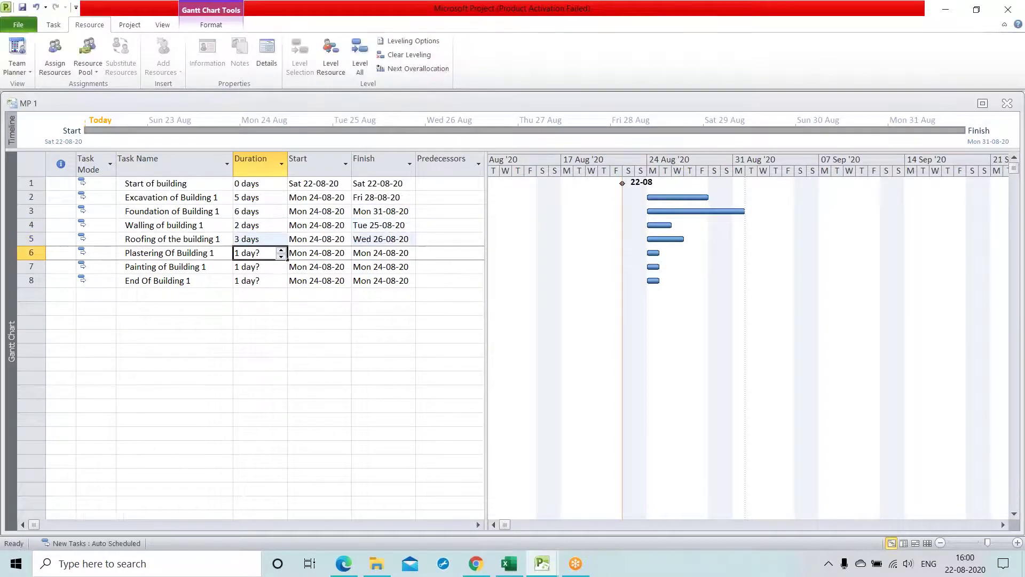
pyautogui.click(283, 251)
pyautogui.click(283, 251)
pyautogui.click(283, 250)
pyautogui.click(283, 251)
pyautogui.click(283, 251)
pyautogui.click(283, 251)
pyautogui.click(283, 250)
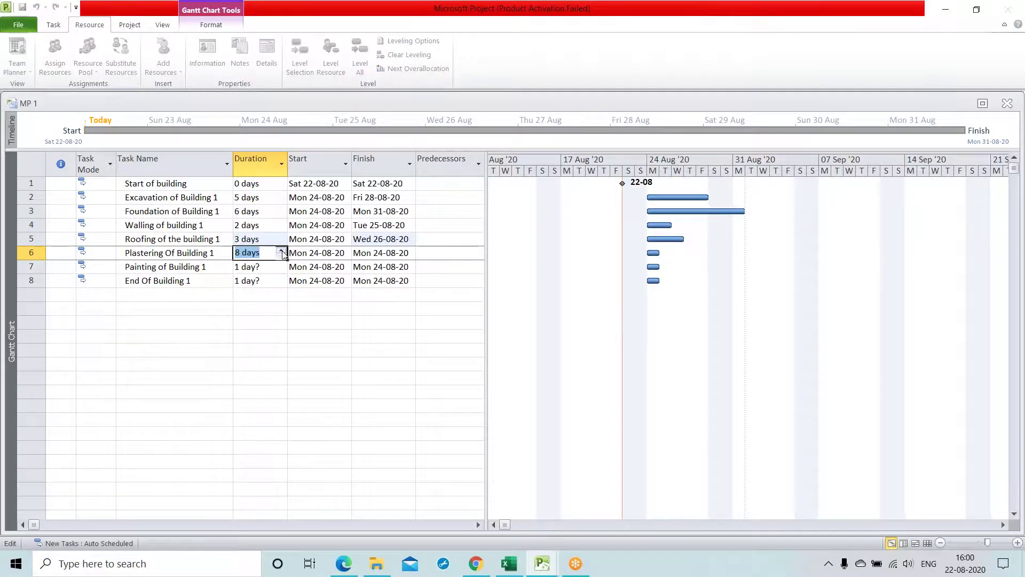
pyautogui.press('Return')
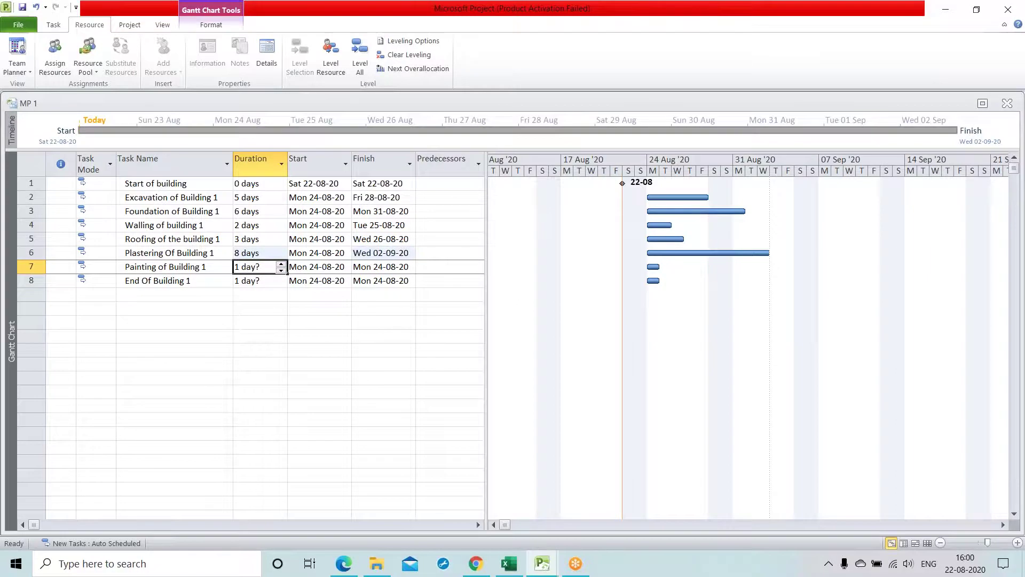
# Set the painting task's duration to 9 days and make "End Of Building 1" a 0-day milestone
pyautogui.click(283, 264)
pyautogui.click(281, 264)
pyautogui.click(281, 264)
pyautogui.click(281, 264)
pyautogui.click(280, 263)
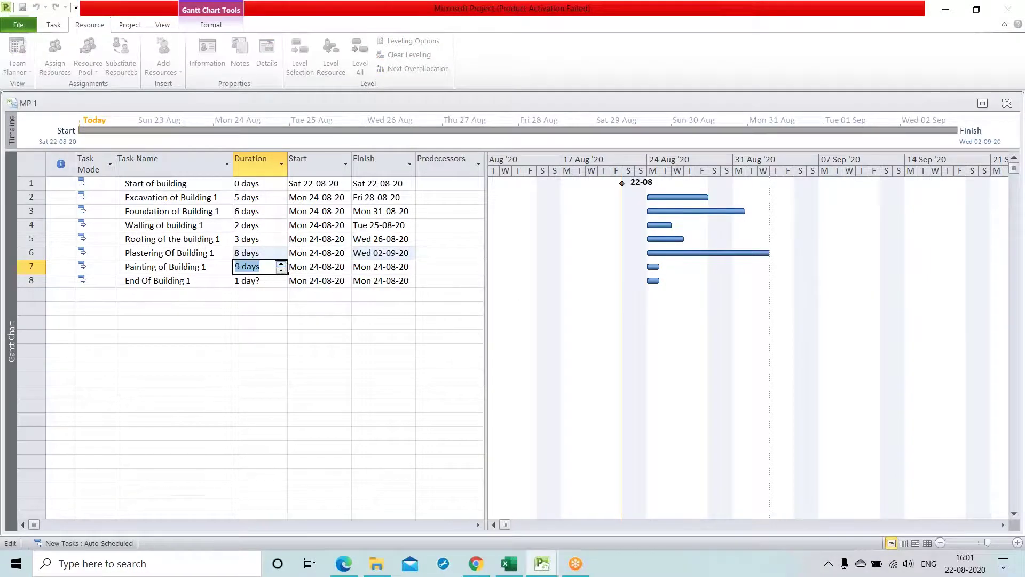
pyautogui.press('Return')
pyautogui.write('0')
pyautogui.press('Return')
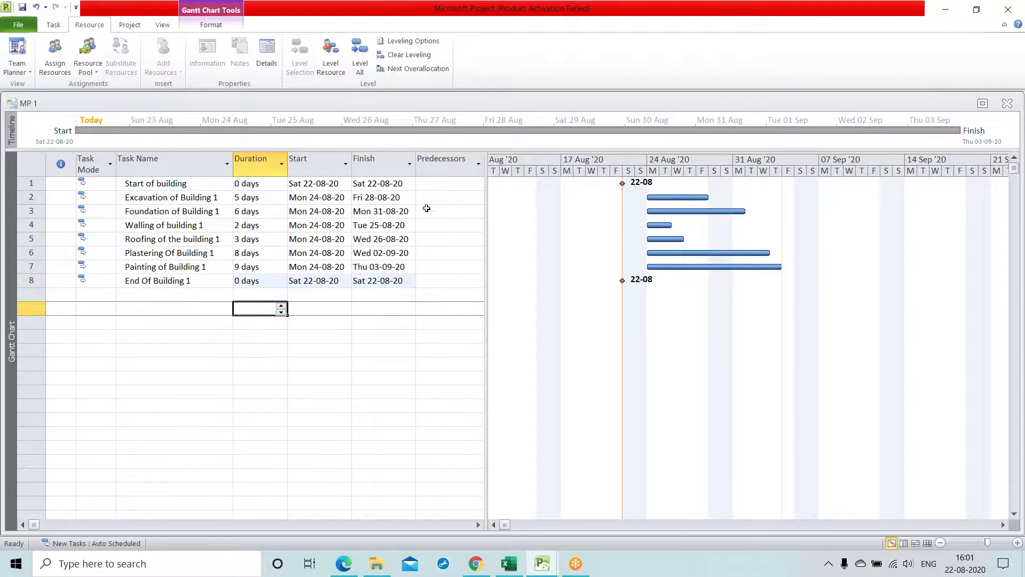
# Enter predecessor 1 for the excavation task and a start-to-start predecessor 2SS+2 days for the foundation task
pyautogui.click(430, 198)
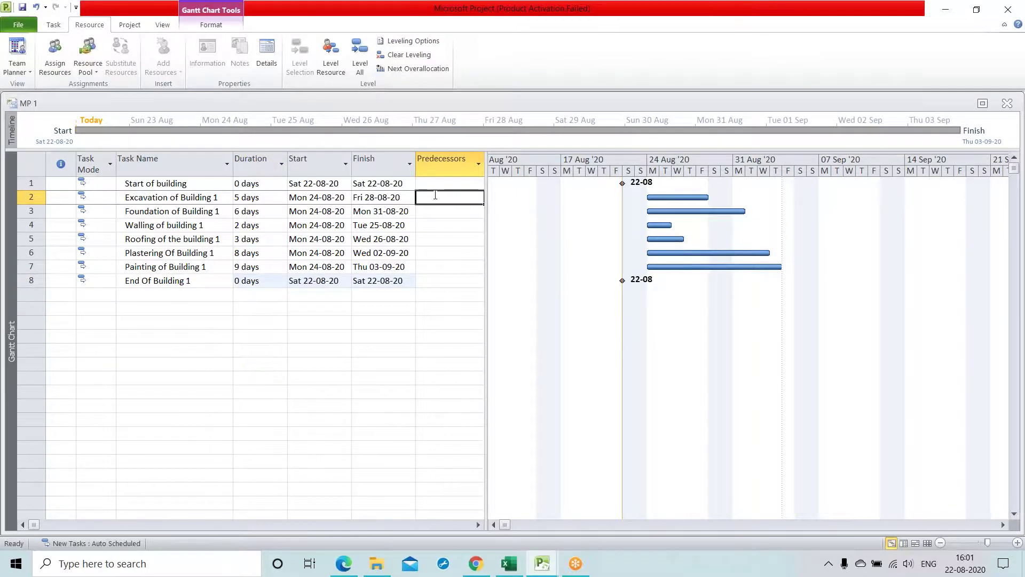
pyautogui.write('1')
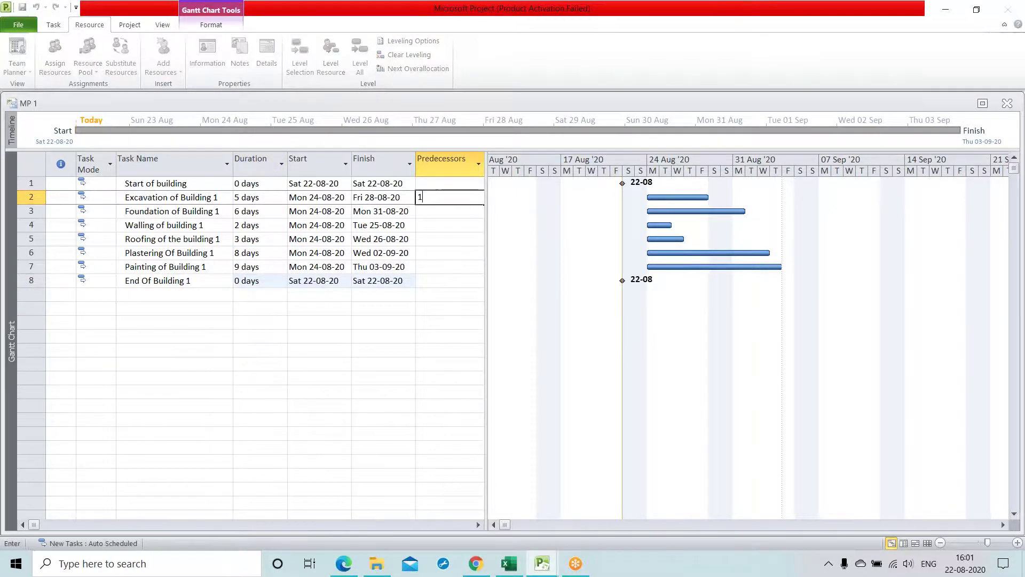
pyautogui.press('Return')
pyautogui.write('2')
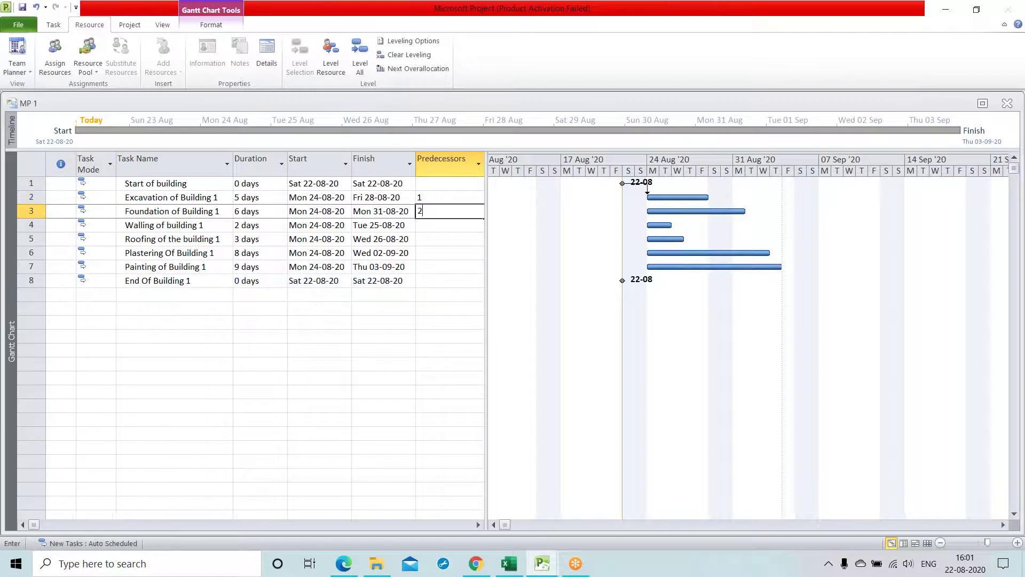
pyautogui.write('ss')
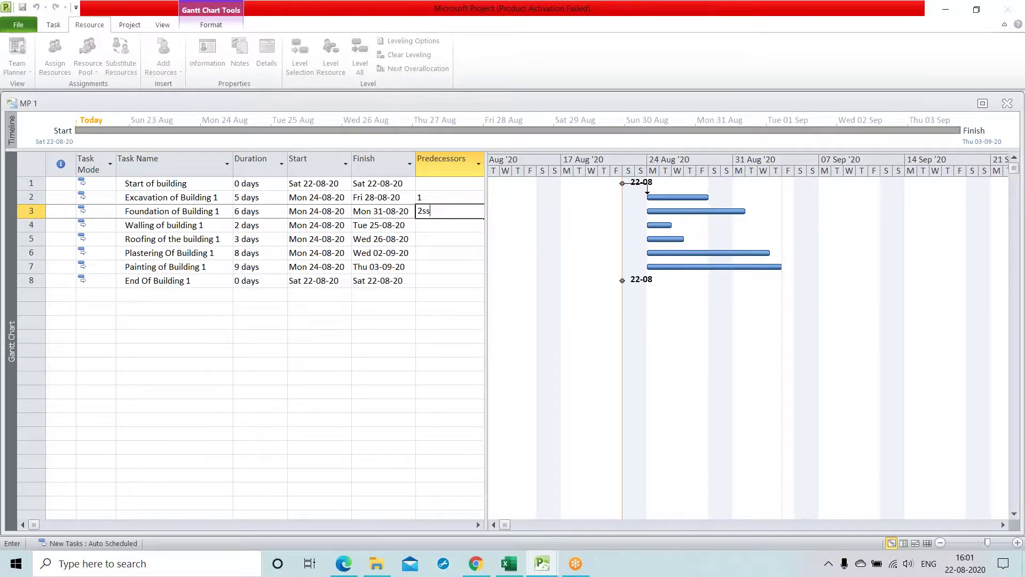
pyautogui.write('+2d')
pyautogui.press('Return')
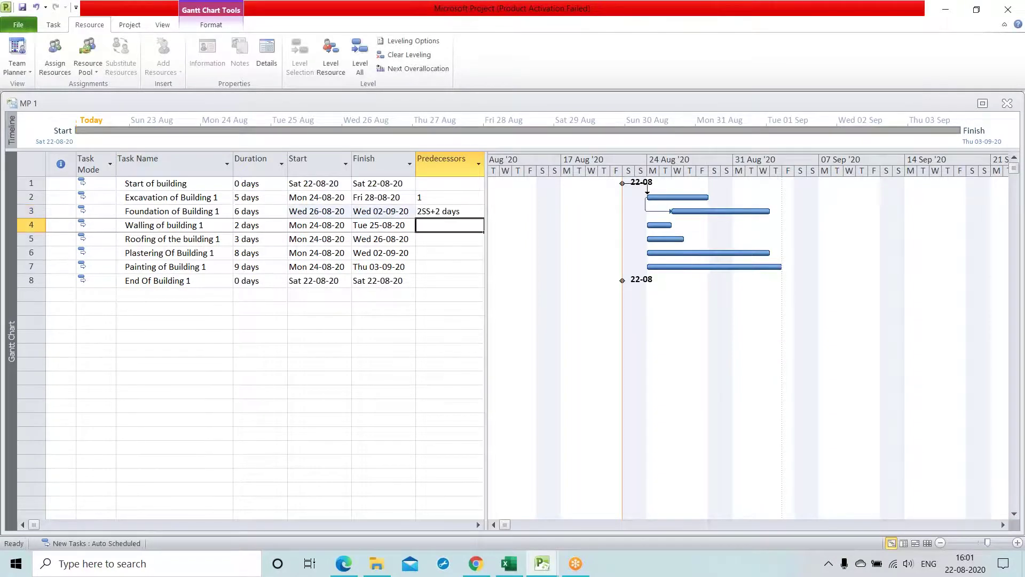
# Enter predecessors 3, 4 and 5 for the walling, roofing and plastering tasks respectively
pyautogui.write('3')
pyautogui.press('Return')
pyautogui.write('4')
pyautogui.press('Return')
pyautogui.write('5')
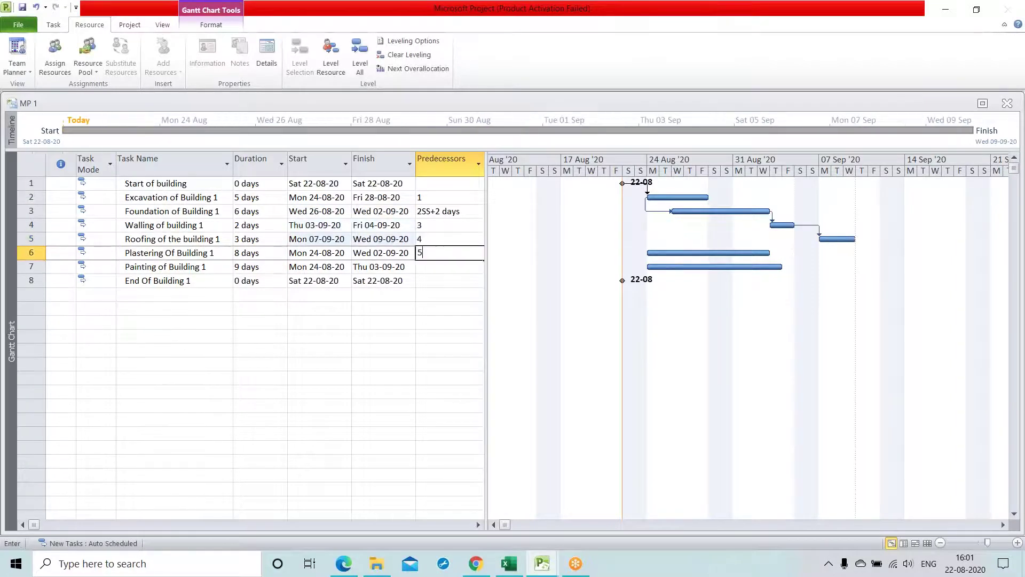
pyautogui.press('Return')
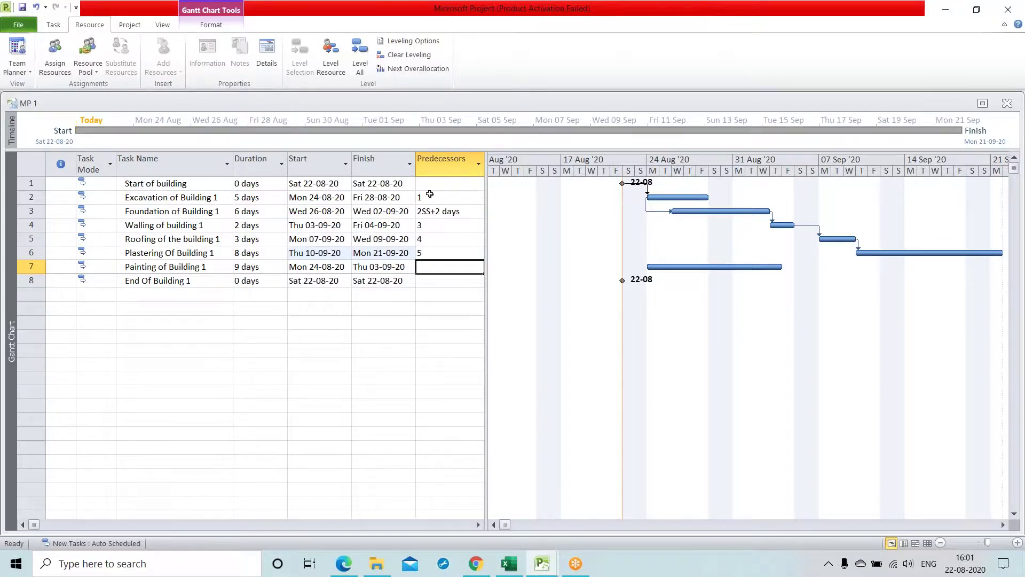
# Enter predecessor 6 for the painting task and predecessor 7 for "End Of Building 1"
pyautogui.write('6')
pyautogui.press('Return')
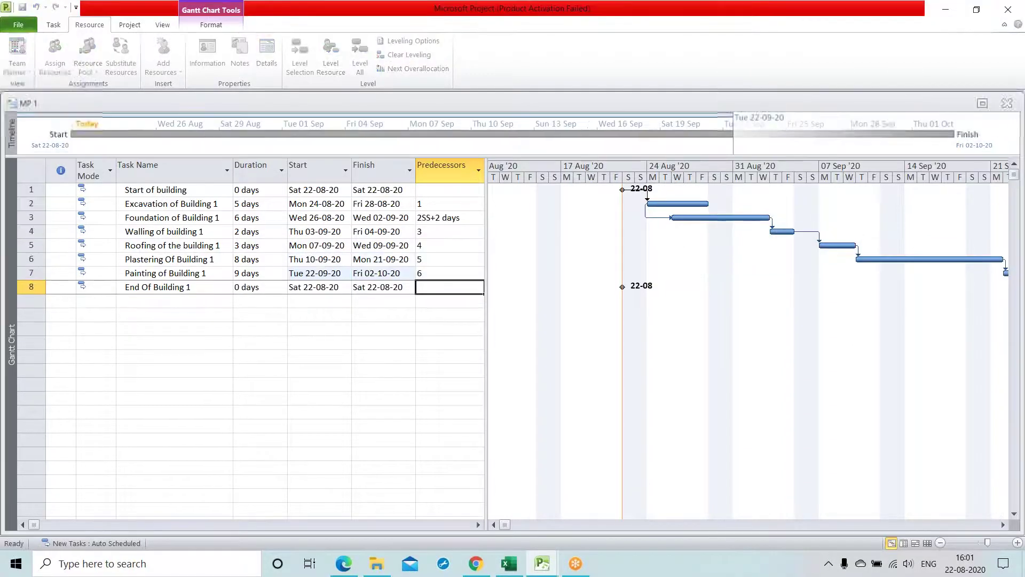
pyautogui.write('7')
pyautogui.press('Return')
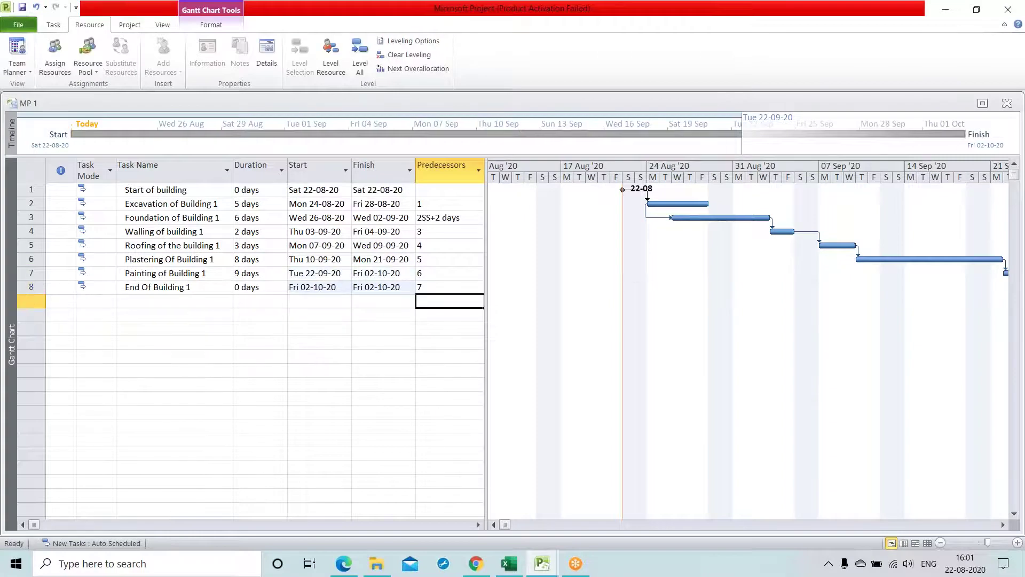
pyautogui.click(319, 383)
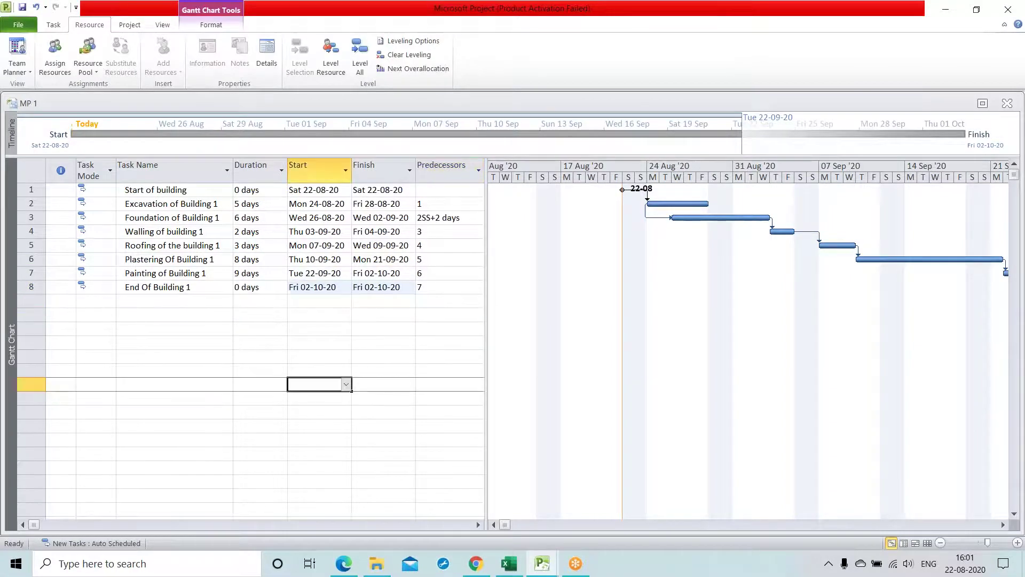
# Insert a new task above "Start of building" and name it "Building"
pyautogui.click(34, 188)
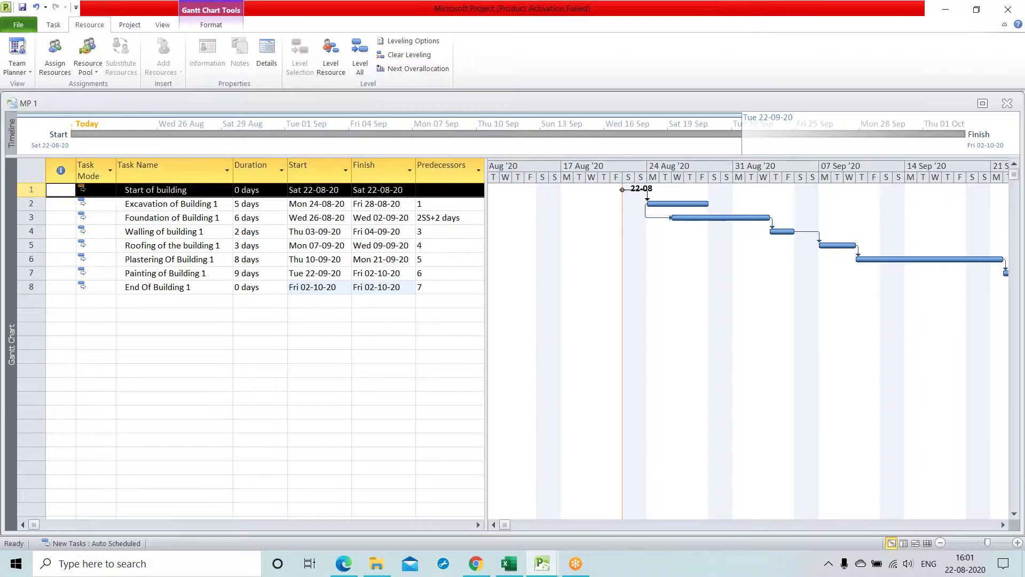
pyautogui.rightClick(34, 188)
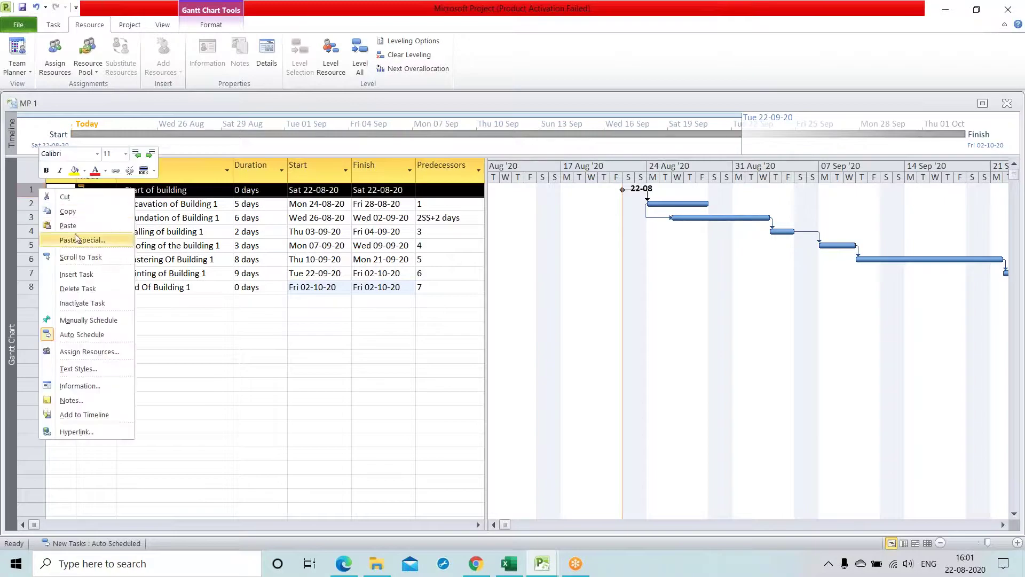
pyautogui.click(80, 274)
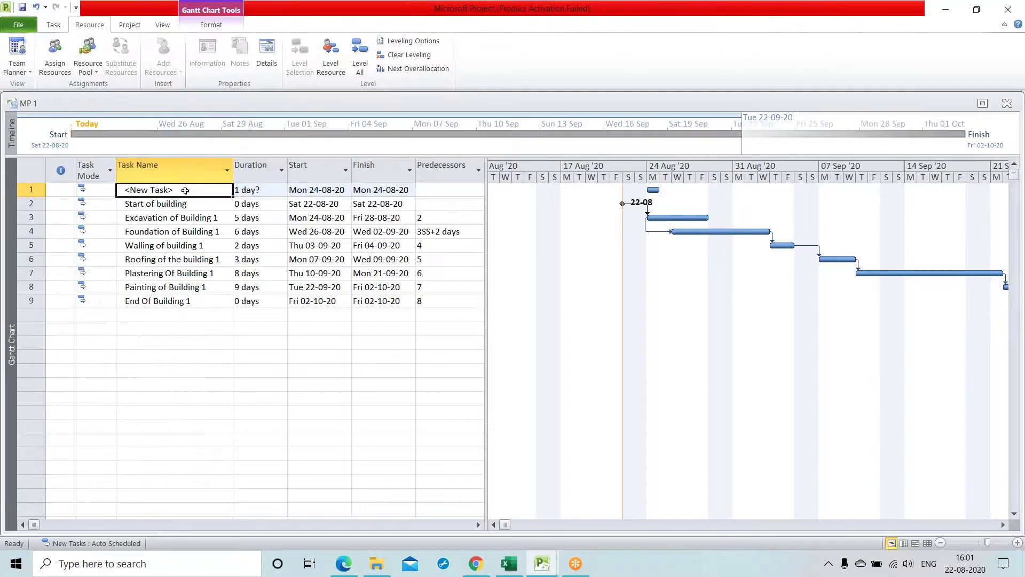
pyautogui.press('BackSpace')
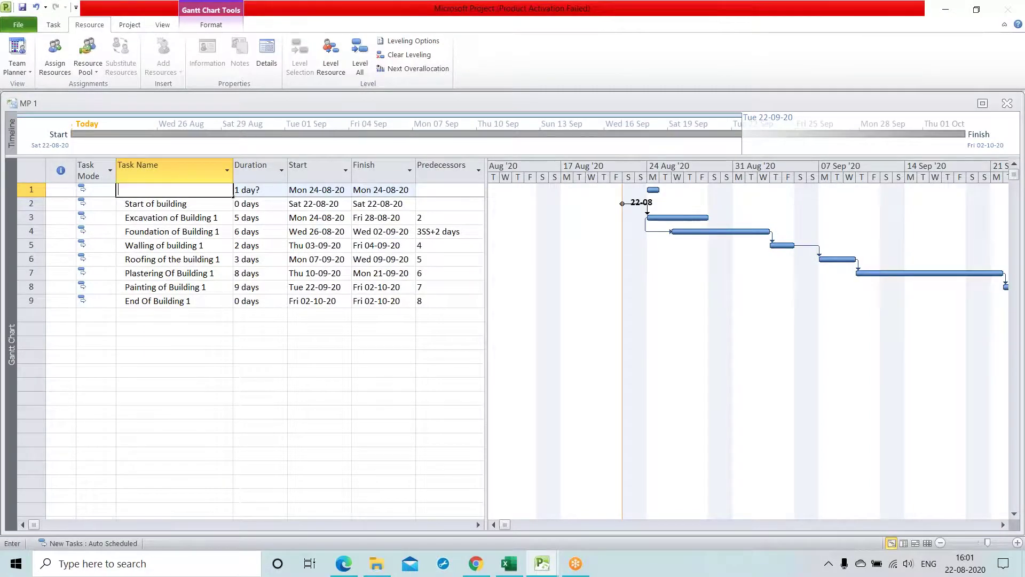
pyautogui.write('uilding')
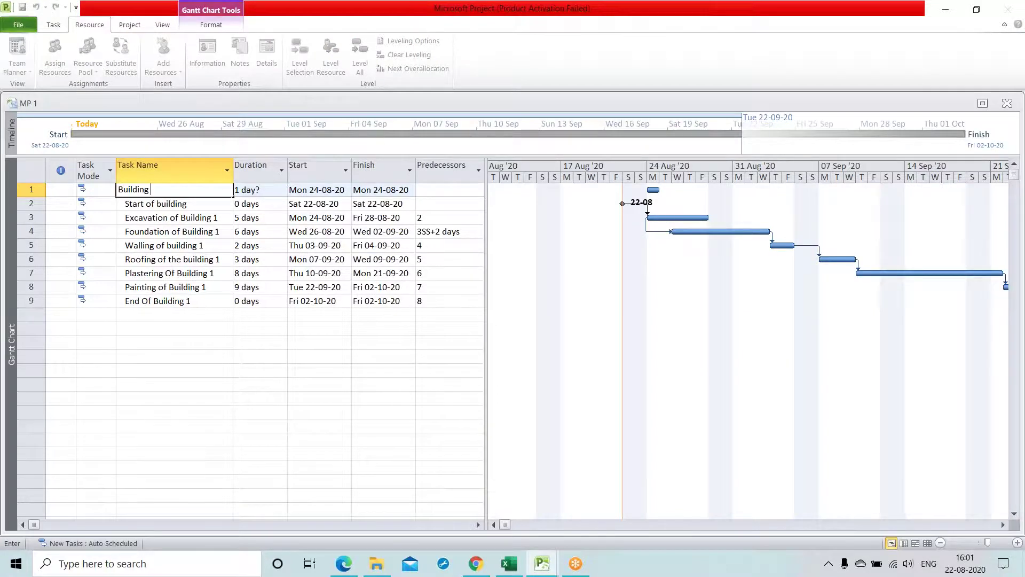
pyautogui.press('End')
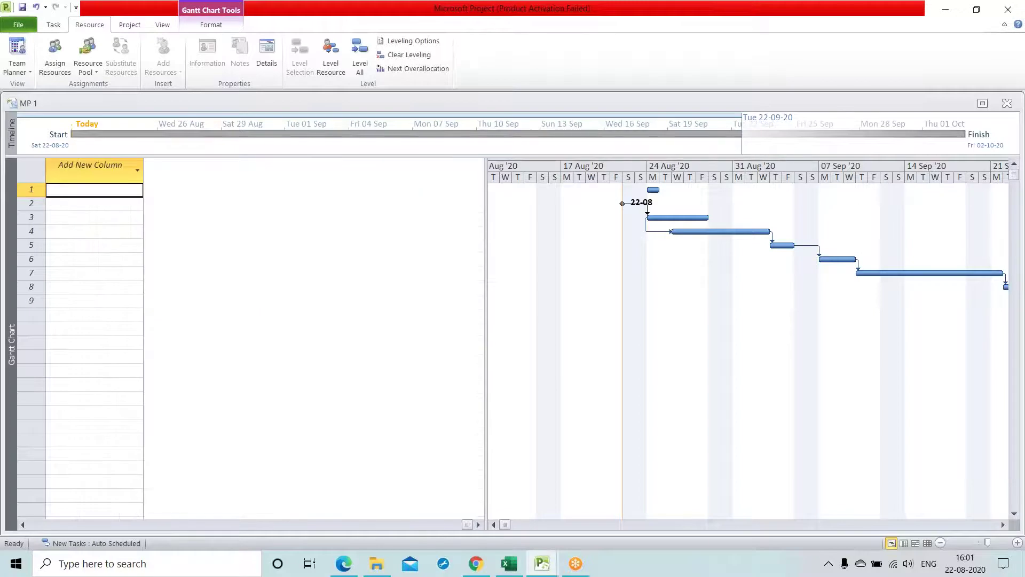
pyautogui.press('Home')
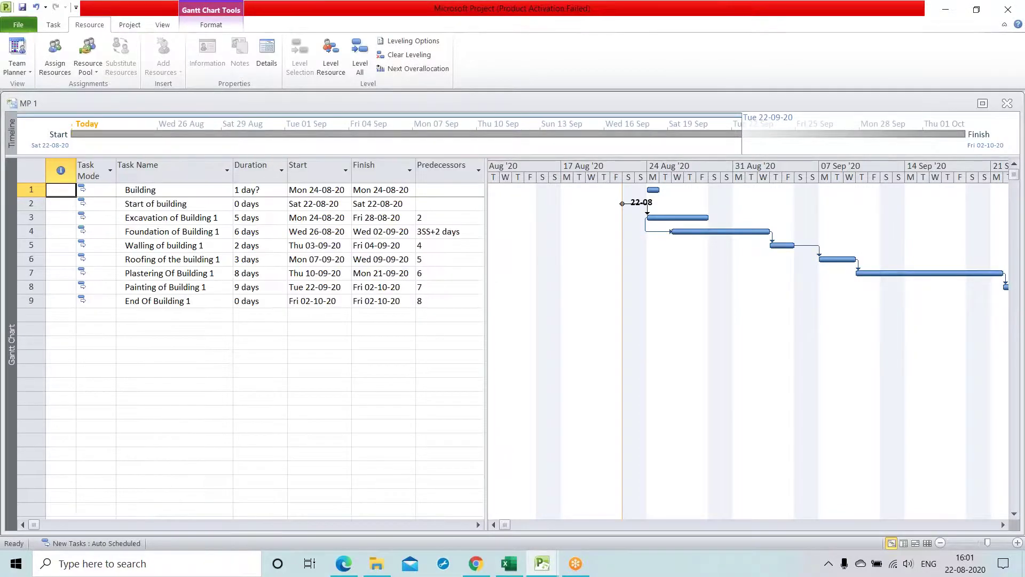
# Rename the "Building" heading task as "Building 1" in its task information
pyautogui.doubleClick(183, 190)
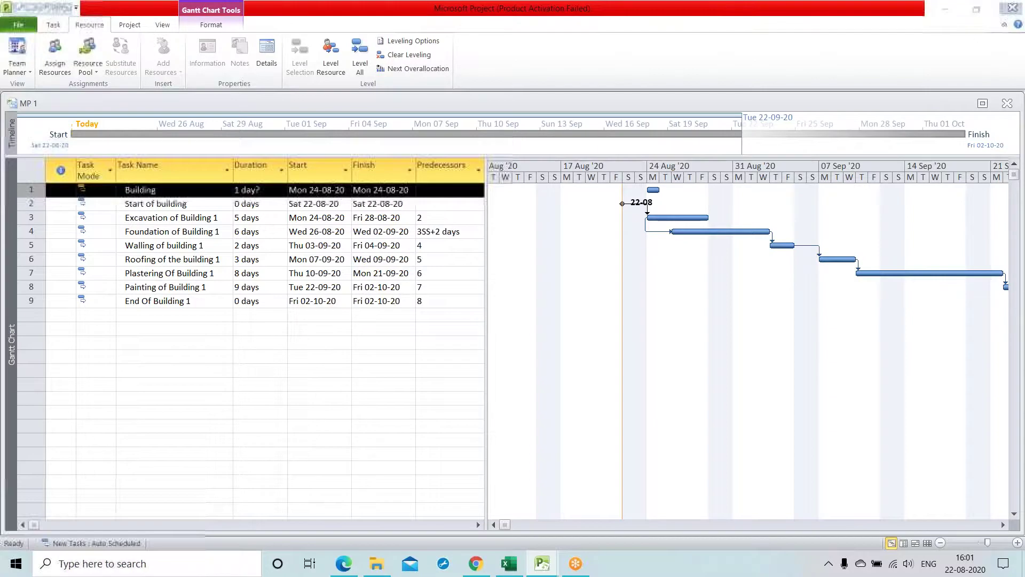
pyautogui.click(403, 196)
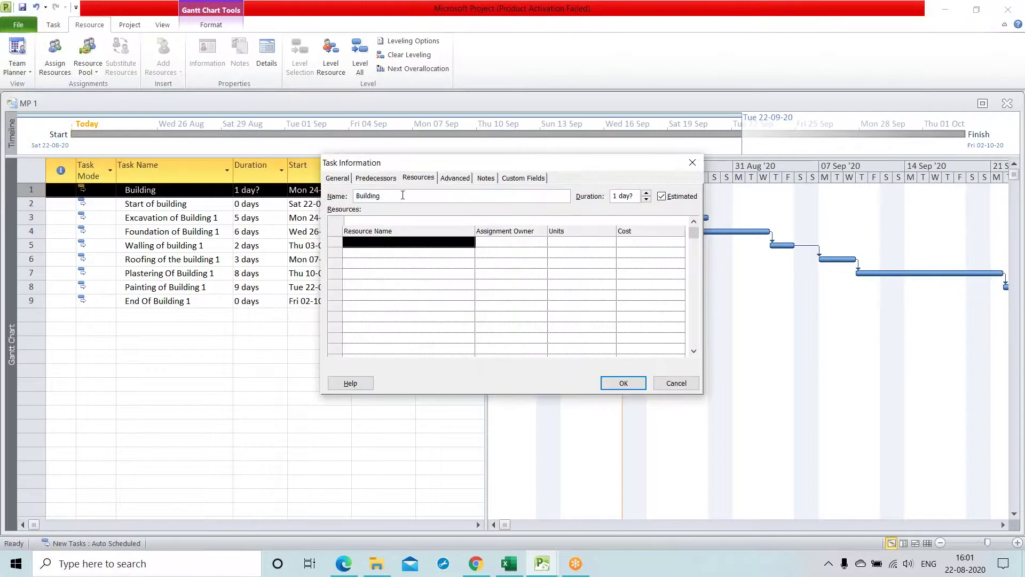
pyautogui.write('1')
pyautogui.click(618, 381)
pyautogui.click(255, 407)
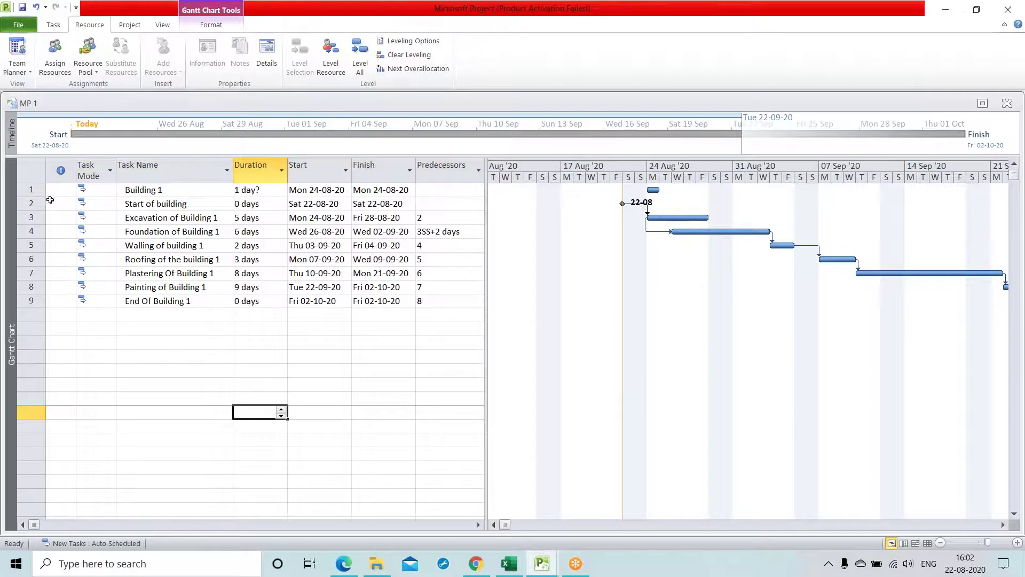
# Indent the "Start of building", excavation and foundation tasks one level so they become subtasks of "Building 1"
pyautogui.click(31, 204)
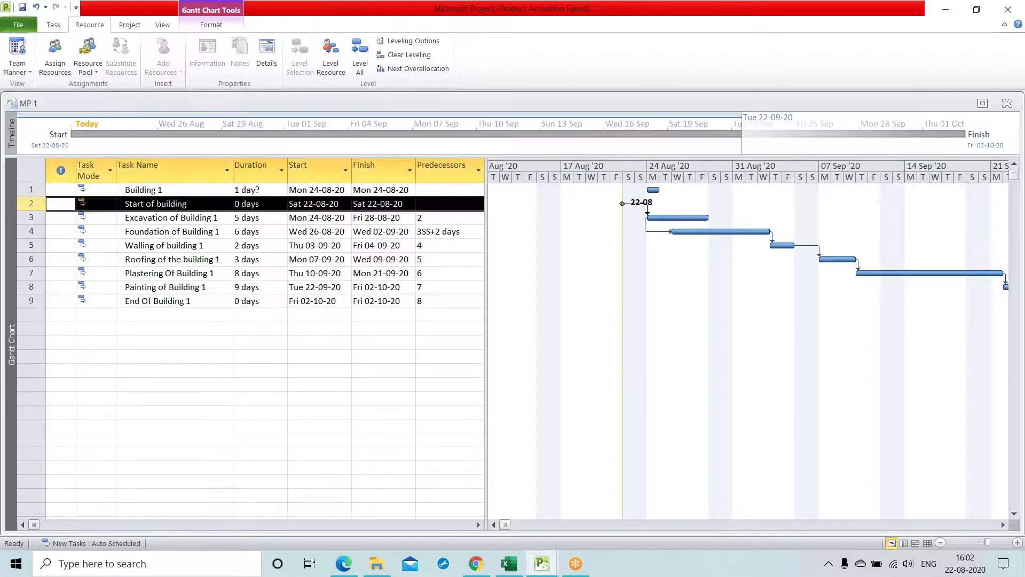
pyautogui.click(50, 26)
pyautogui.click(241, 64)
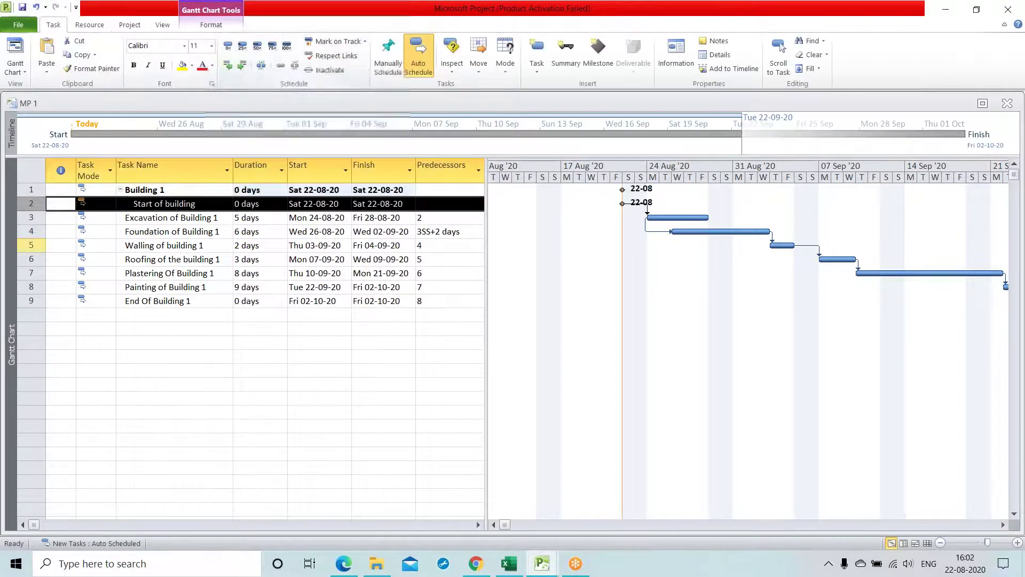
pyautogui.click(31, 221)
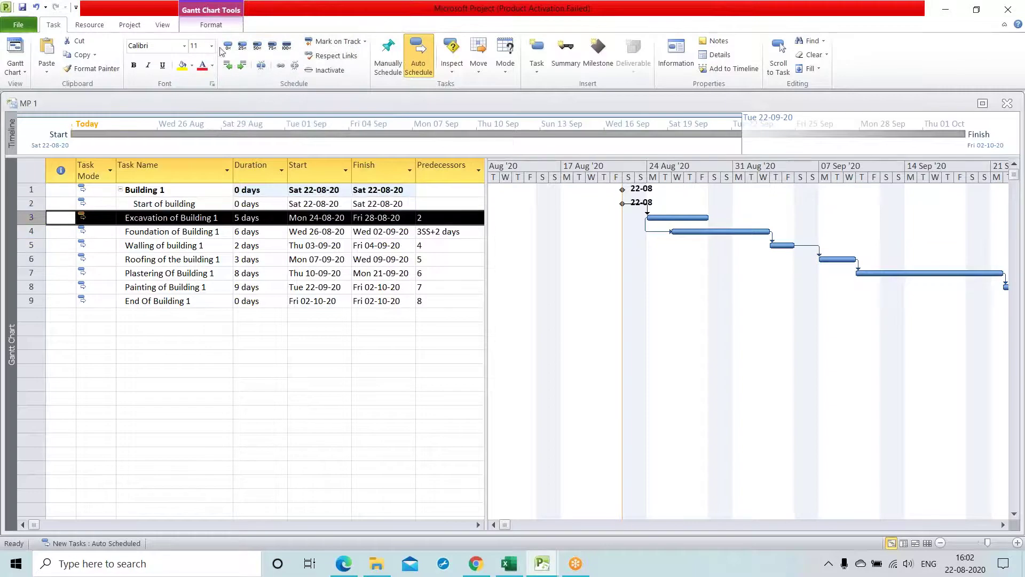
pyautogui.click(243, 66)
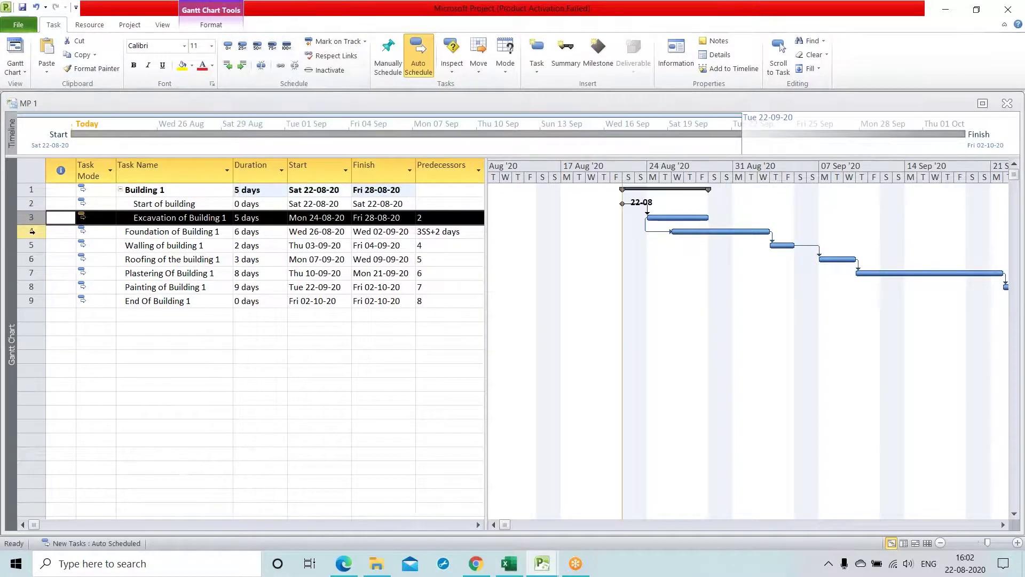
pyautogui.press('Down')
pyautogui.click(243, 67)
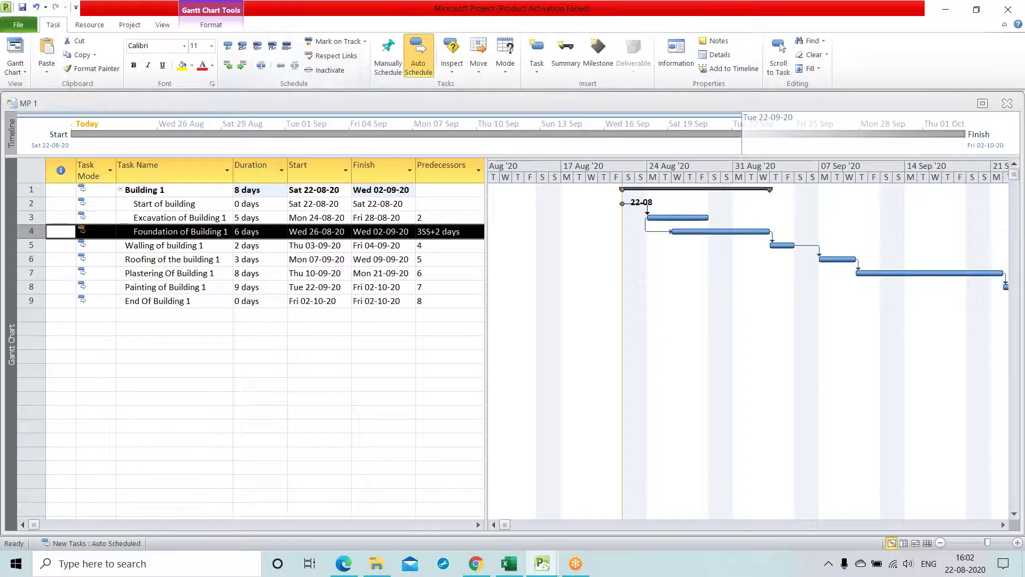
# Indent the walling, roofing and plastering tasks one level under "Building 1"
pyautogui.press('Down')
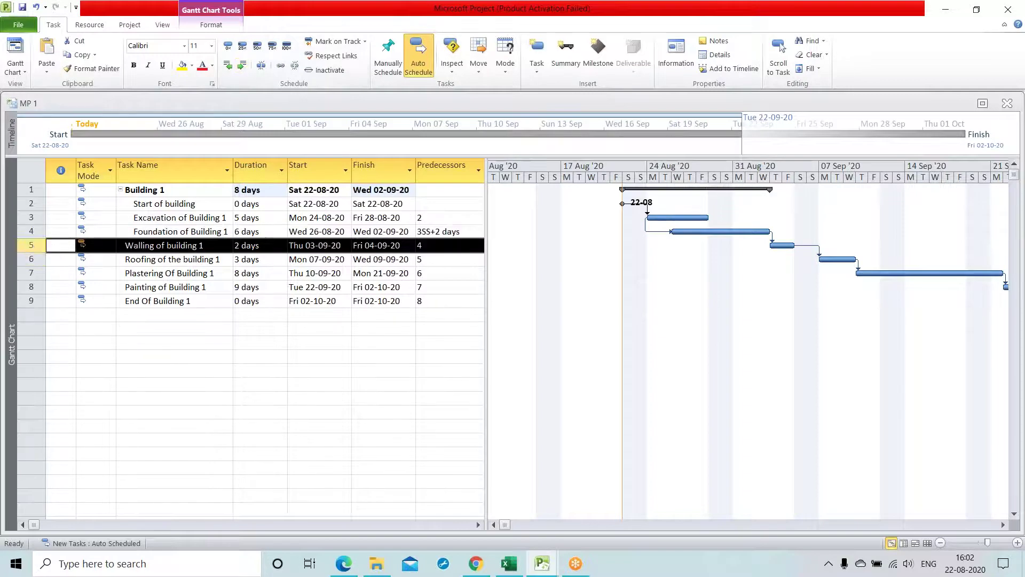
pyautogui.click(243, 66)
pyautogui.press('Down')
pyautogui.click(243, 66)
pyautogui.press('Down')
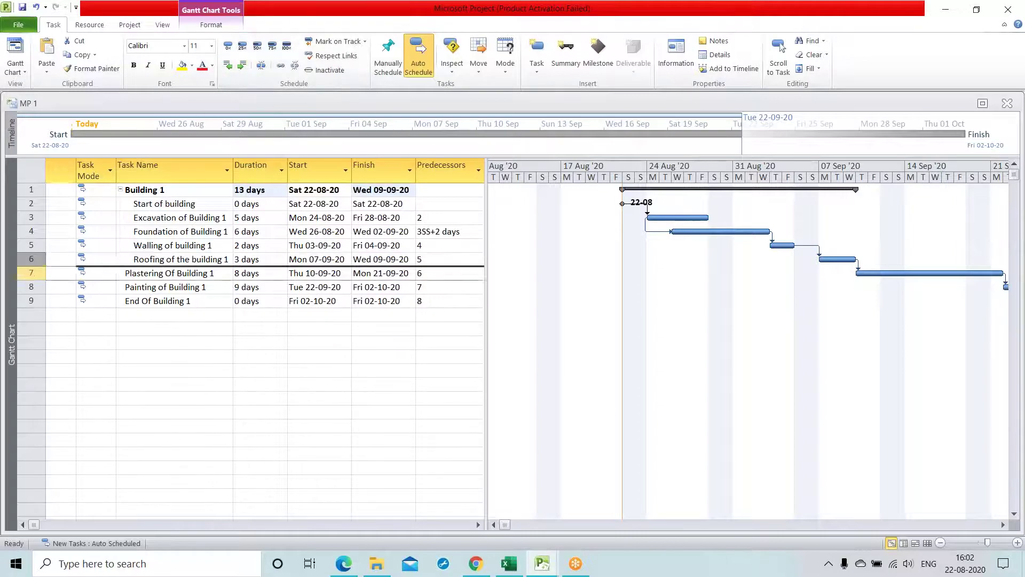
pyautogui.click(243, 66)
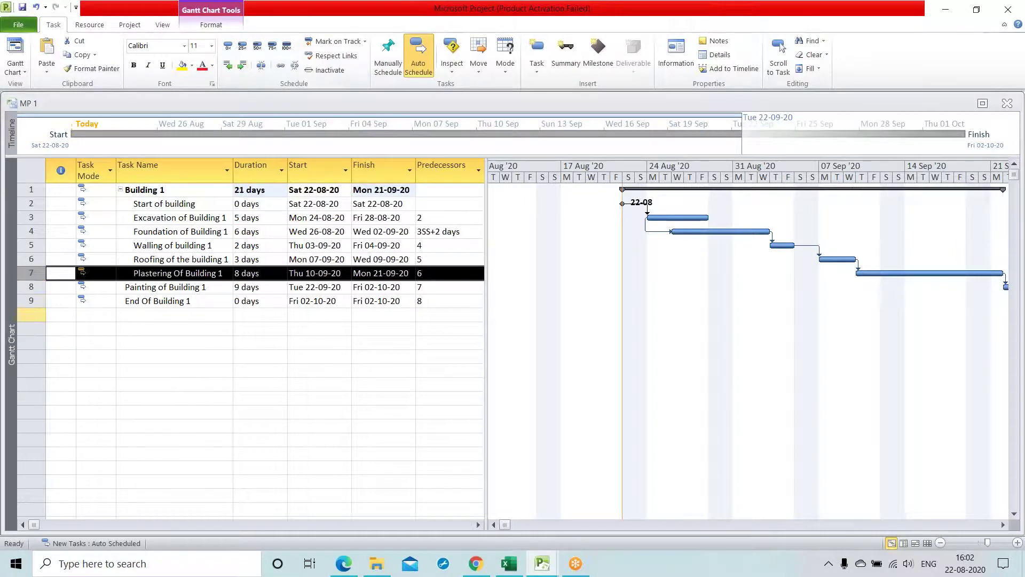
# Indent the Painting of Building 1 and End Of Building 1 tasks so they become subtasks of Building 1
pyautogui.press('Down')
pyautogui.click(242, 66)
pyautogui.click(32, 302)
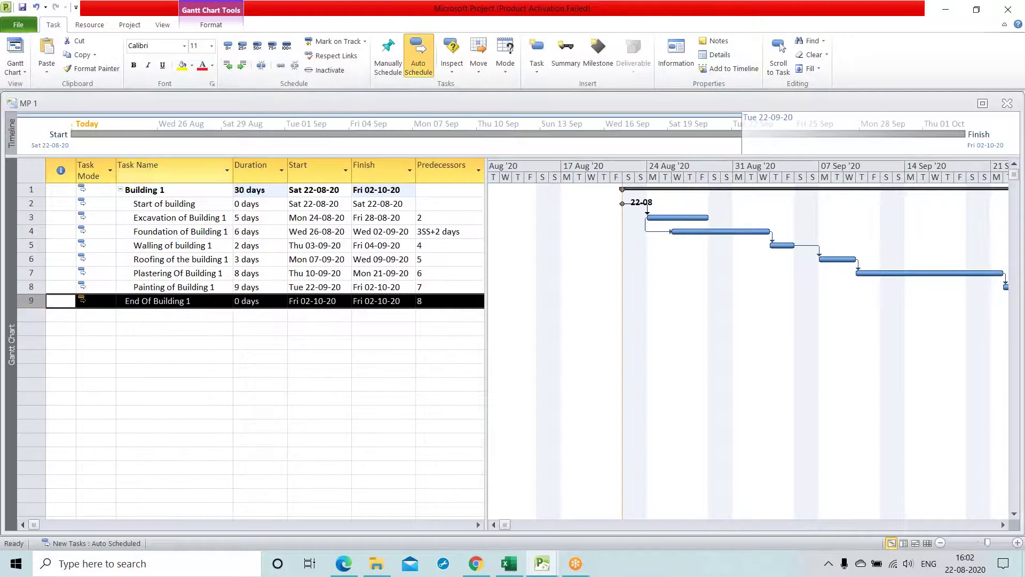
pyautogui.click(243, 65)
pyautogui.click(182, 384)
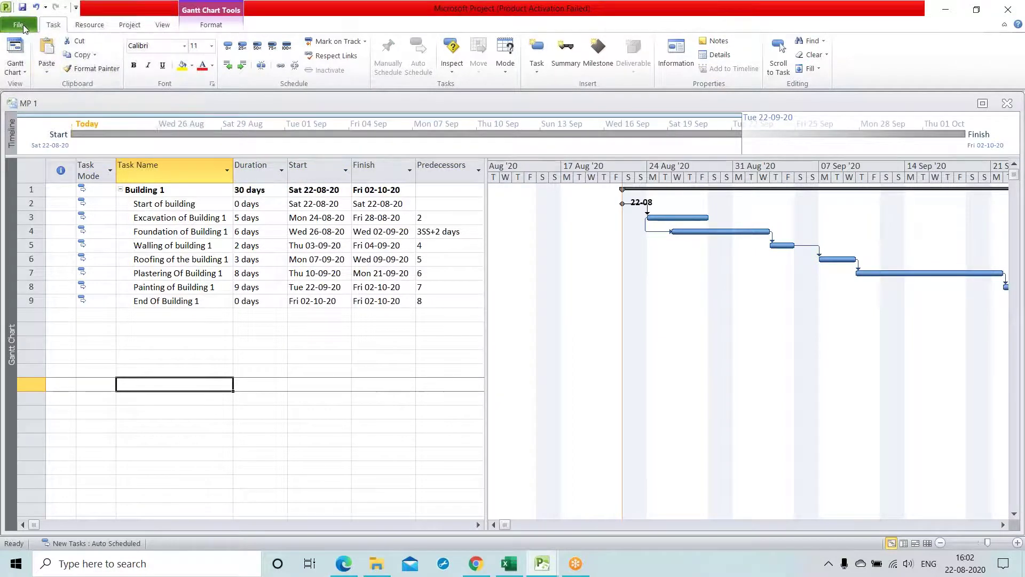
# Switch the project from the Gantt Chart to the Resource Sheet view
pyautogui.click(89, 27)
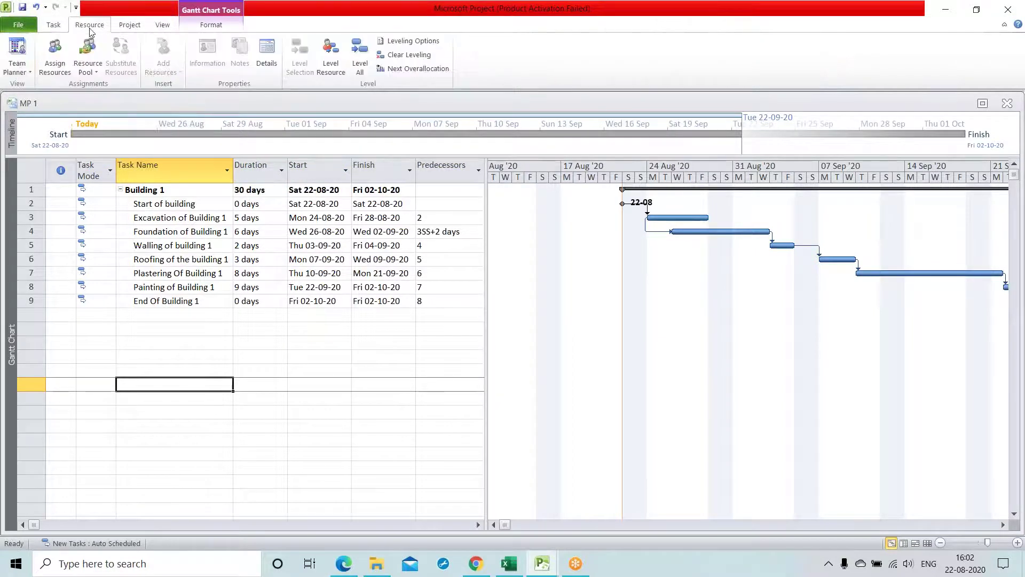
pyautogui.click(18, 68)
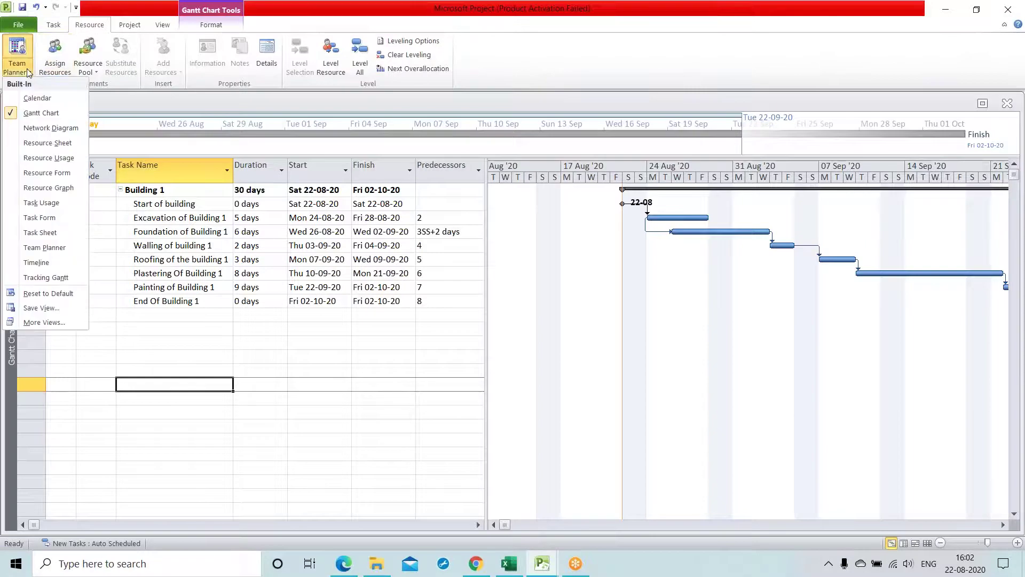
pyautogui.click(59, 144)
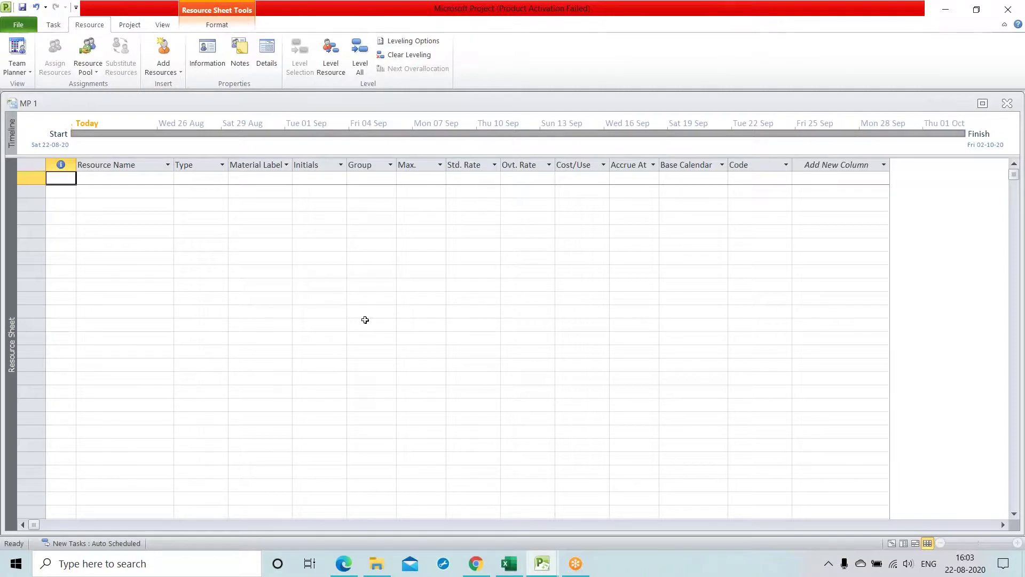
# Add Engineer and Supervisor as the first two resources in the resource sheet
pyautogui.click(138, 181)
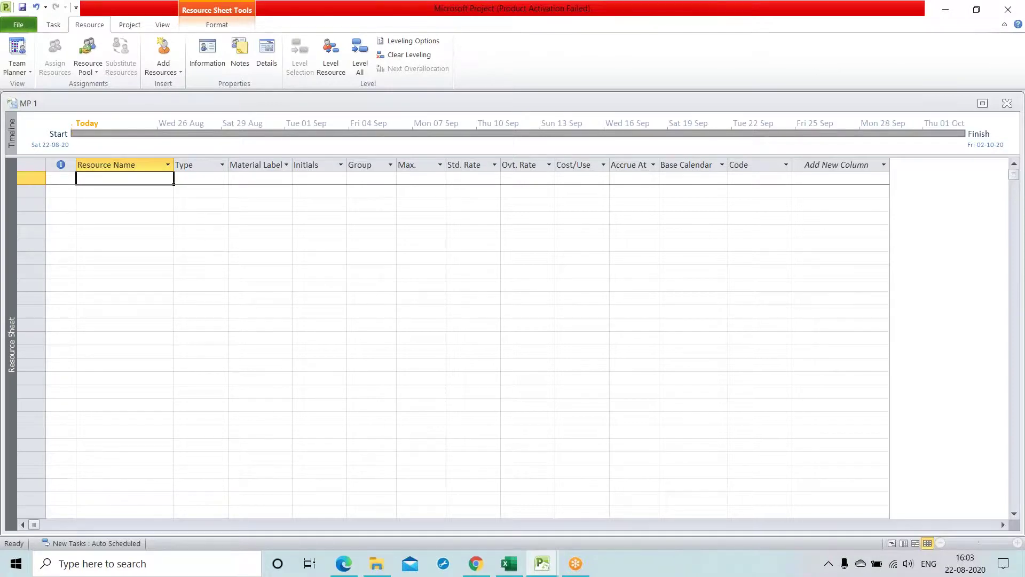
pyautogui.write('E')
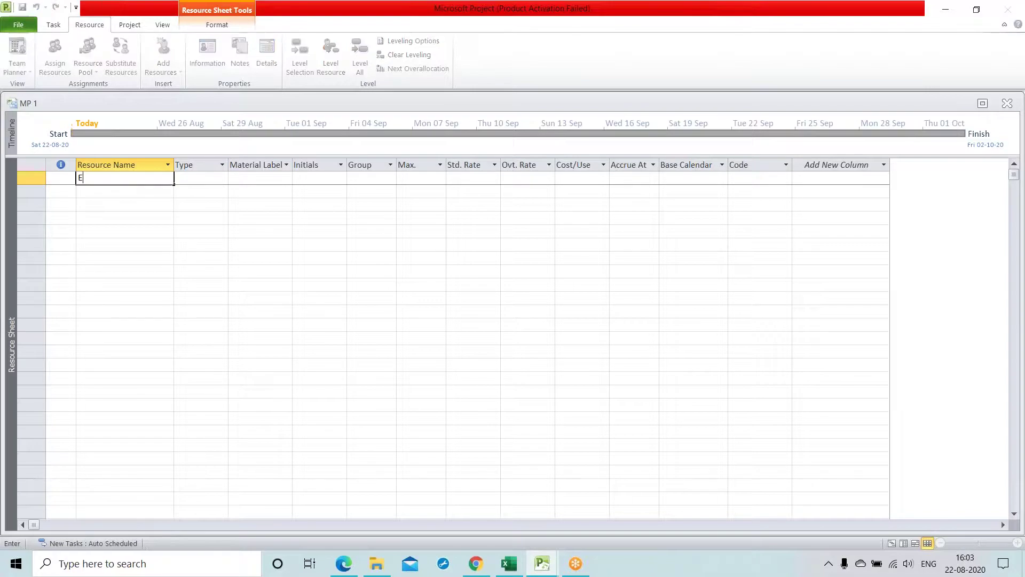
pyautogui.write('n')
pyautogui.write('gineer')
pyautogui.press('Return')
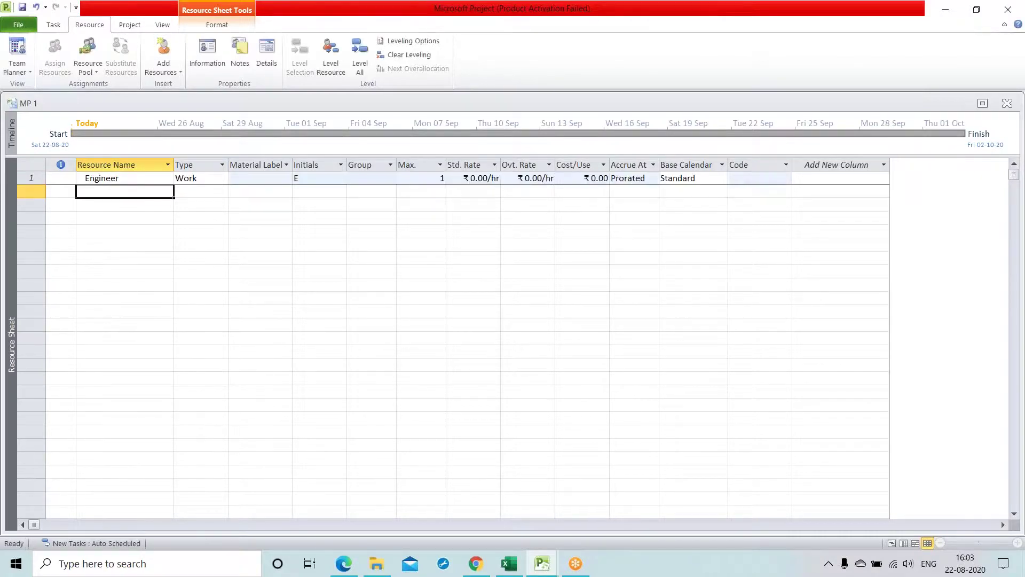
pyautogui.write('Supervisor')
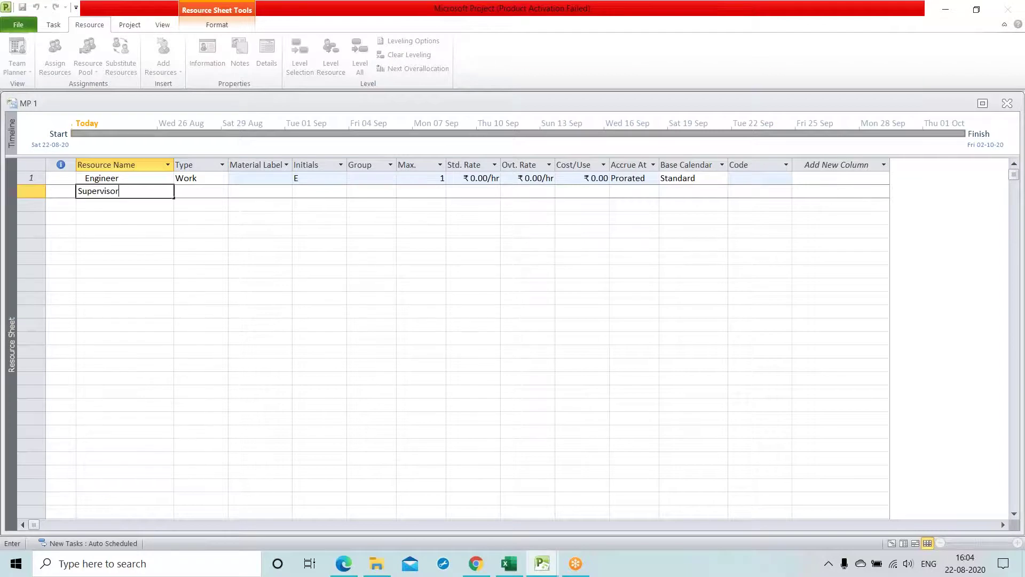
pyautogui.press('Return')
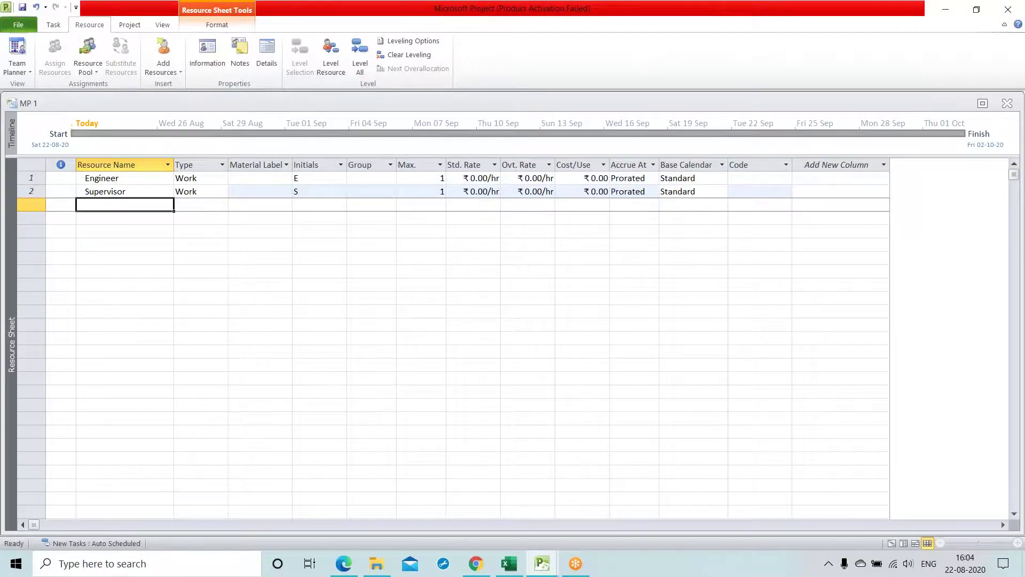
# Add the resources Labour, Mason and Painter below Supervisor in the resource sheet
pyautogui.write('Labour')
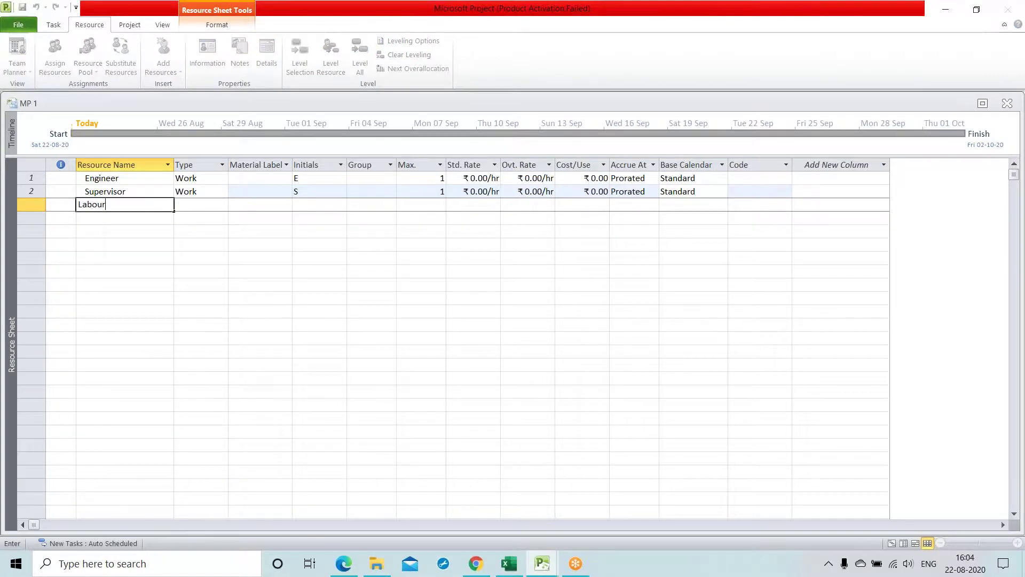
pyautogui.press('Return')
pyautogui.write('M')
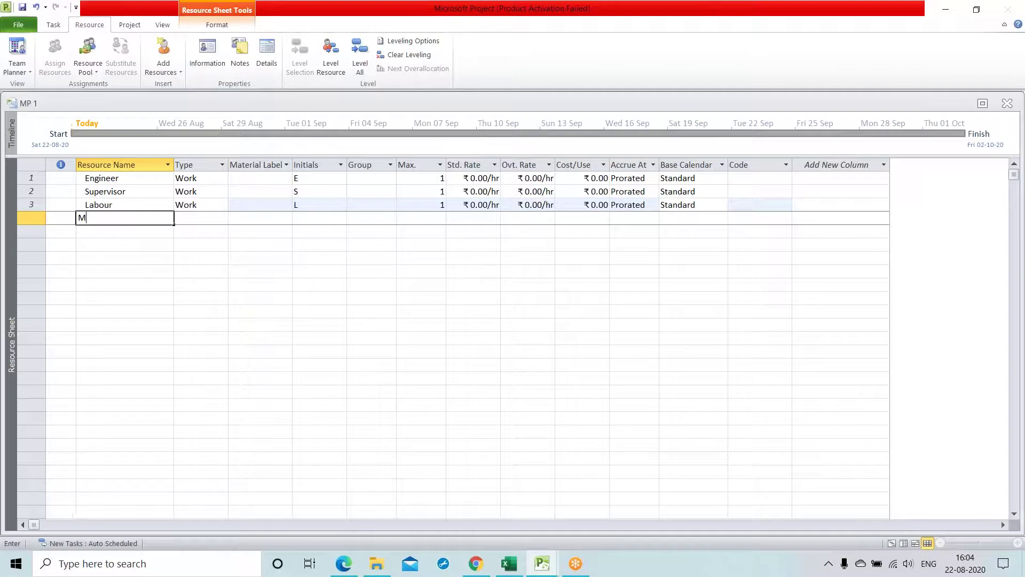
pyautogui.write('ason')
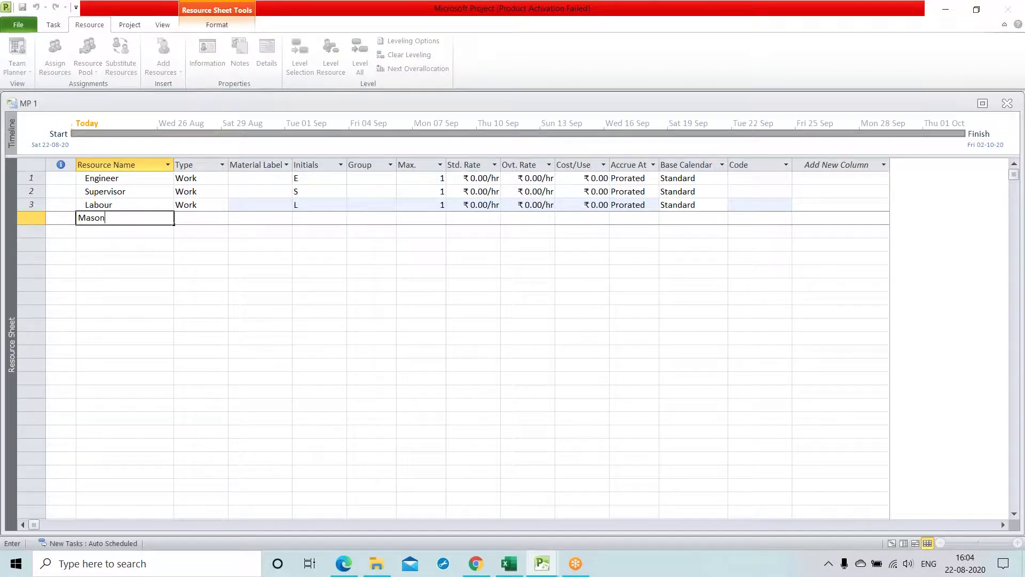
pyautogui.press('Return')
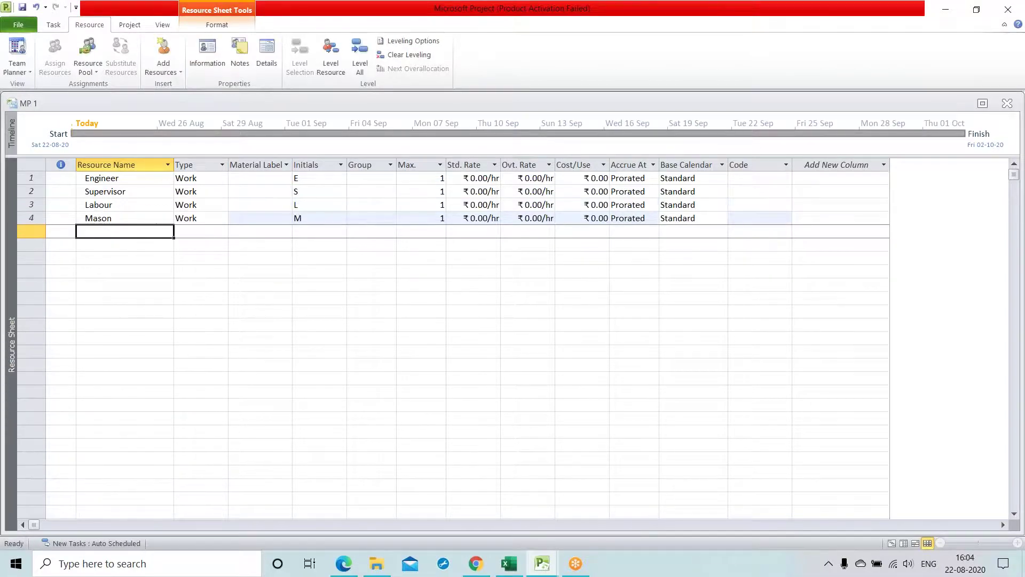
pyautogui.write('Pa')
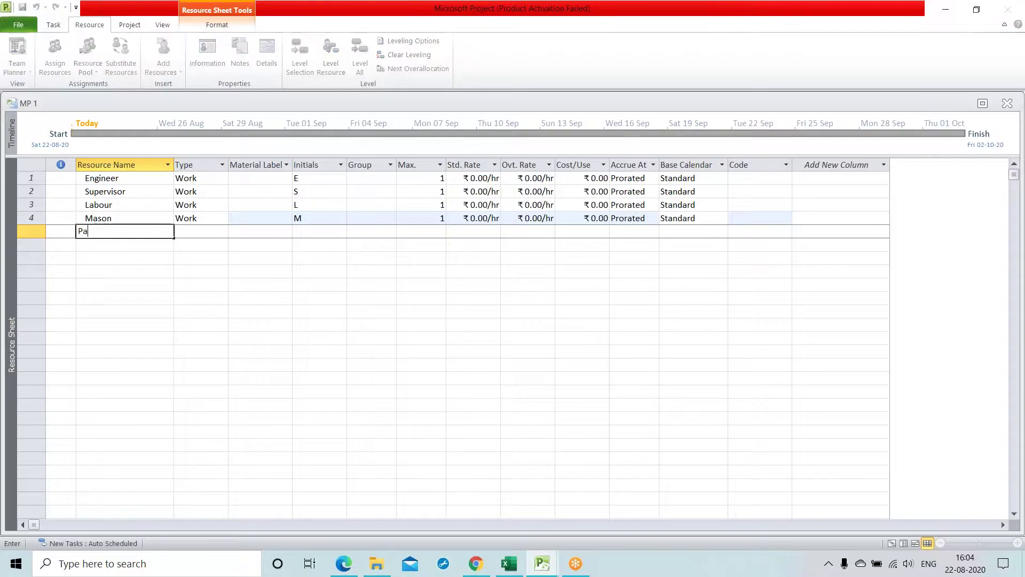
pyautogui.write('inter')
pyautogui.press('Return')
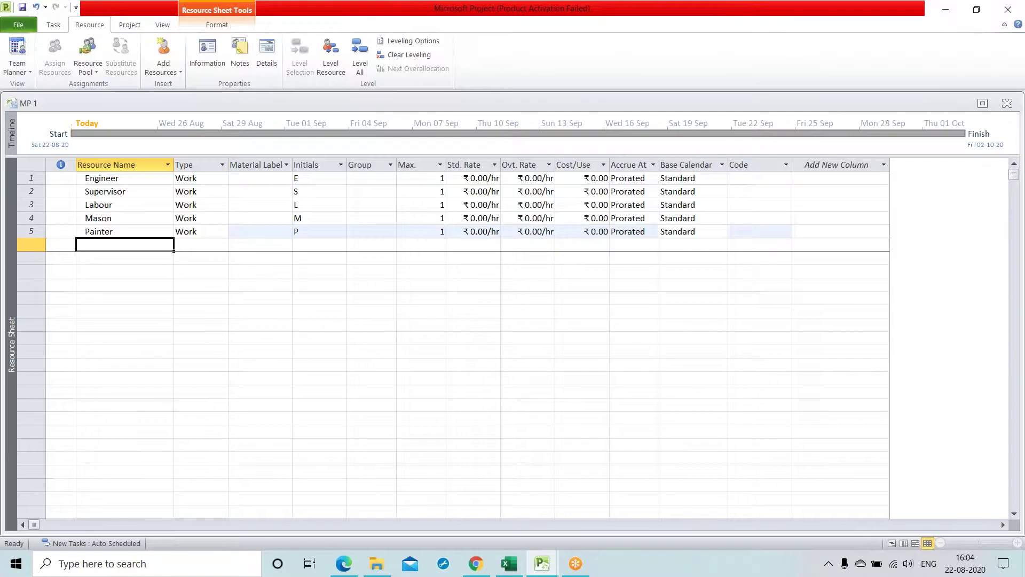
# Add the resources Cement and Sand below Painter in the resource sheet
pyautogui.write('C')
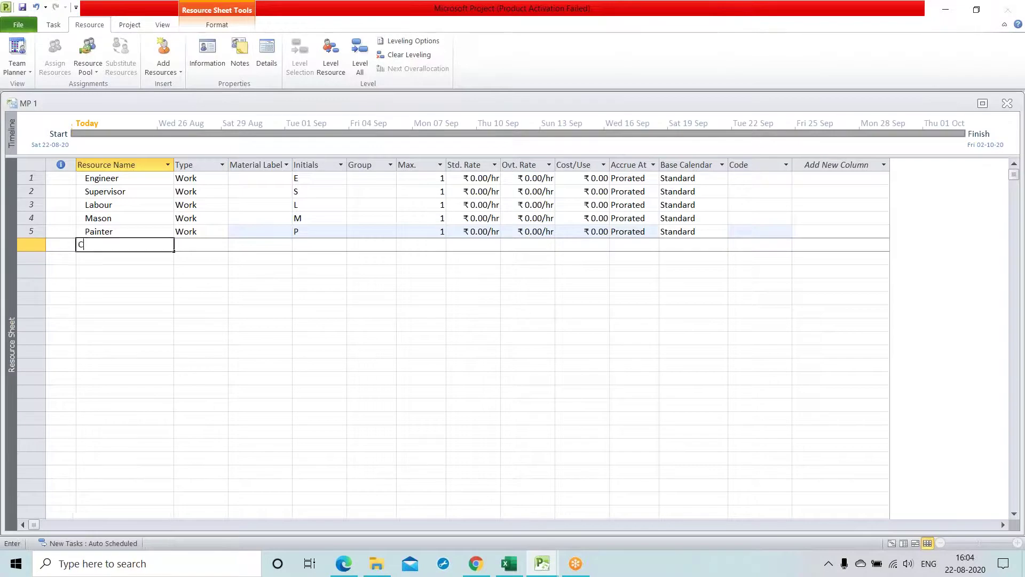
pyautogui.write('ement')
pyautogui.press('Return')
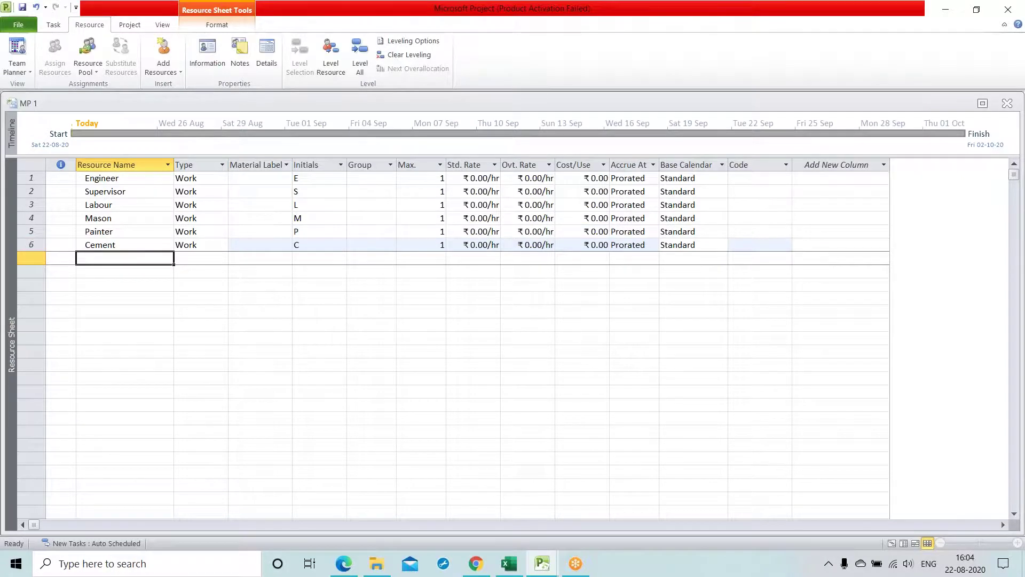
pyautogui.write('Sand')
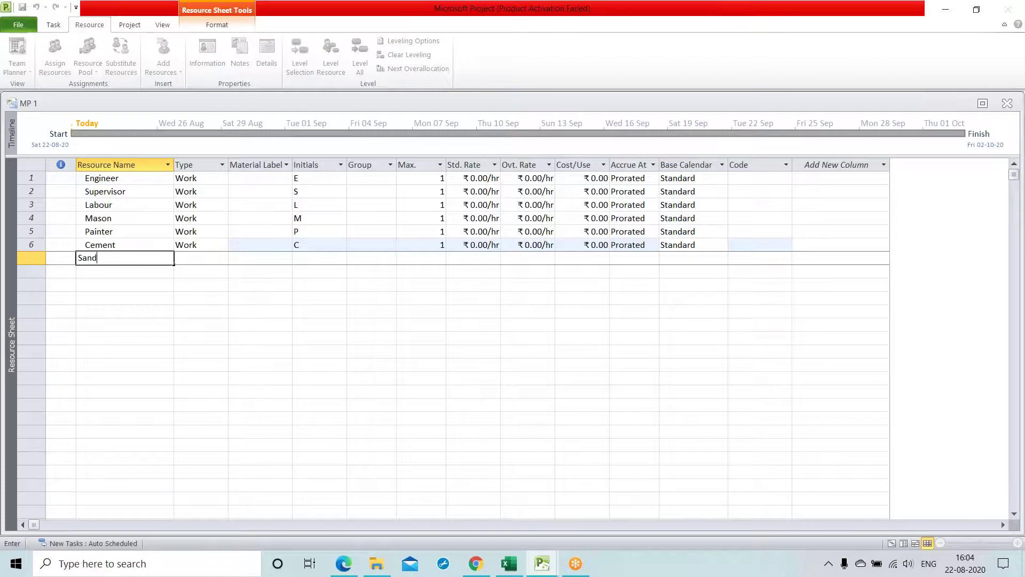
pyautogui.press('Return')
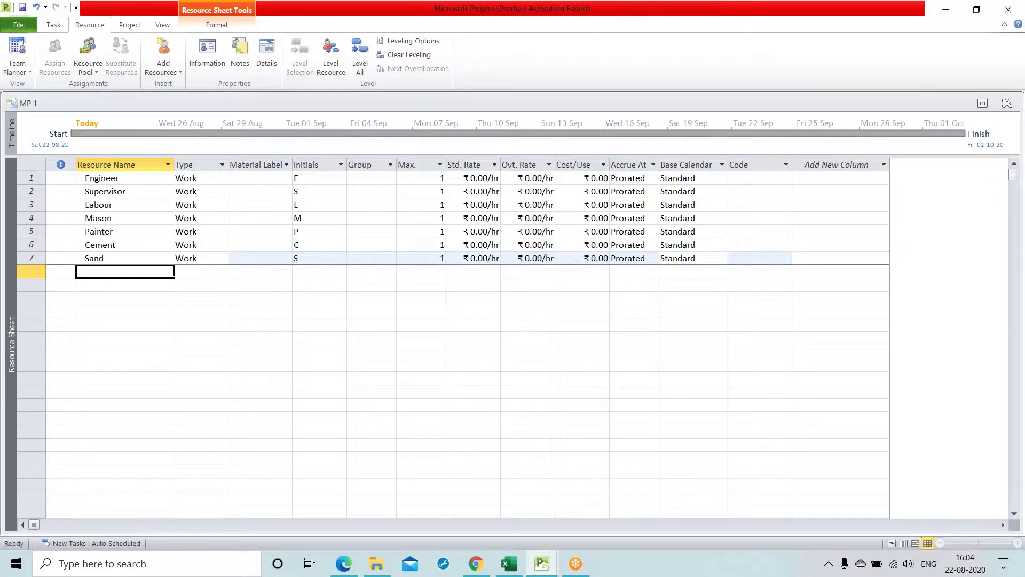
# Add the resources Paint and Bricks below Sand in the resource sheet
pyautogui.write('Pain')
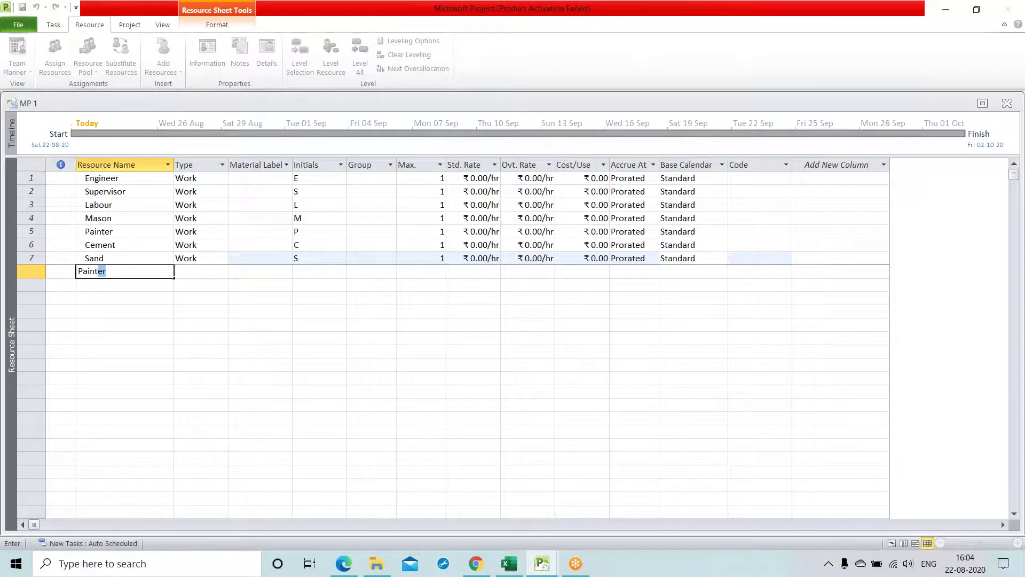
pyautogui.write('t')
pyautogui.press('BackSpace')
pyautogui.press('Return')
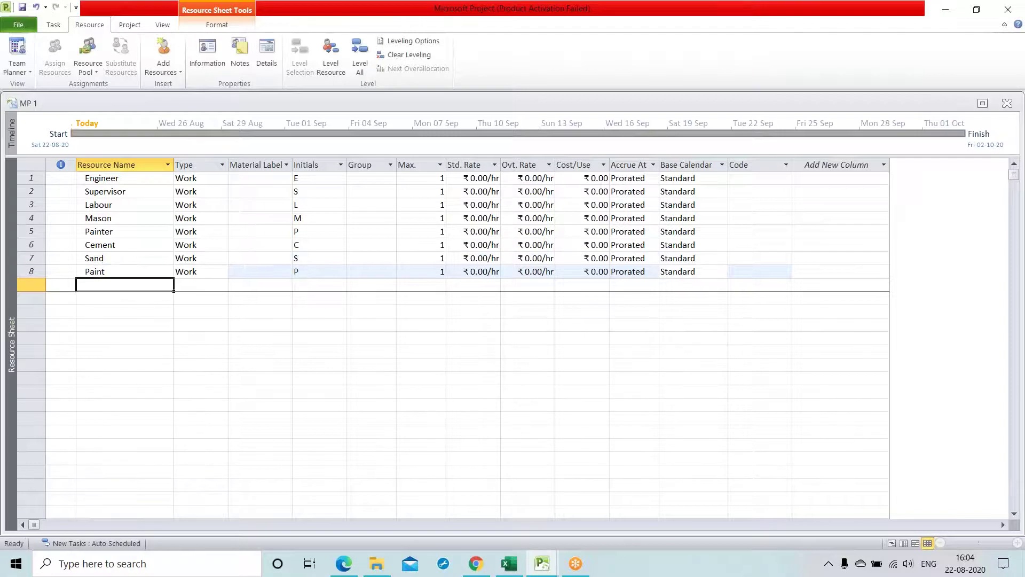
pyautogui.write('Bri')
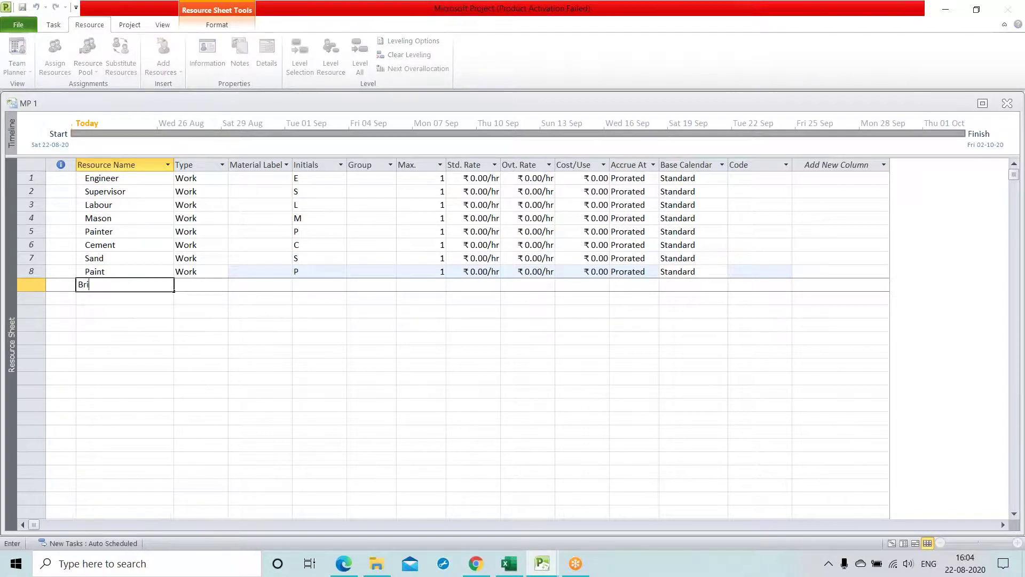
pyautogui.write('cks')
pyautogui.press('Return')
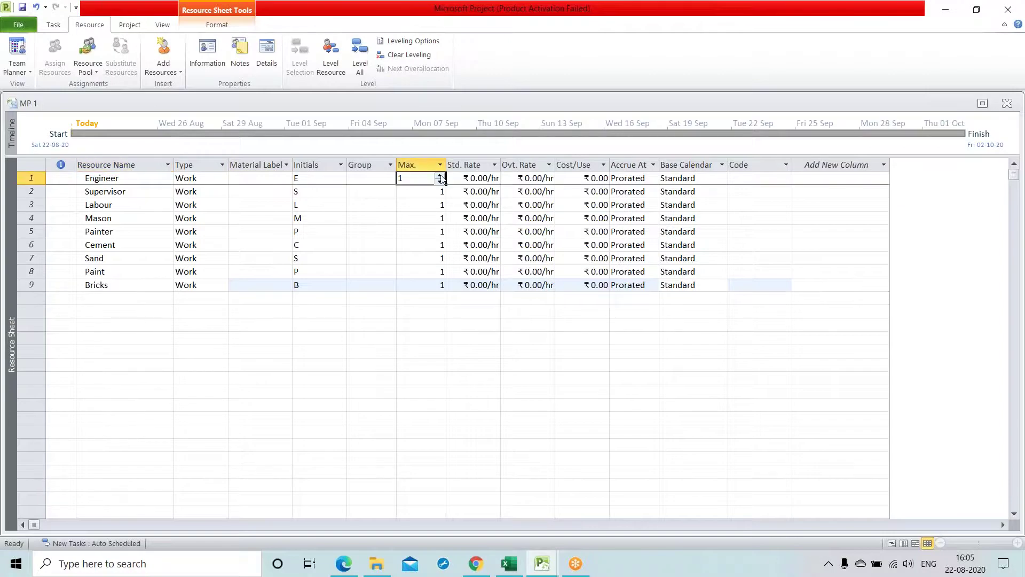
# Set the Engineer's standard rate to 1500 per day
pyautogui.click(477, 180)
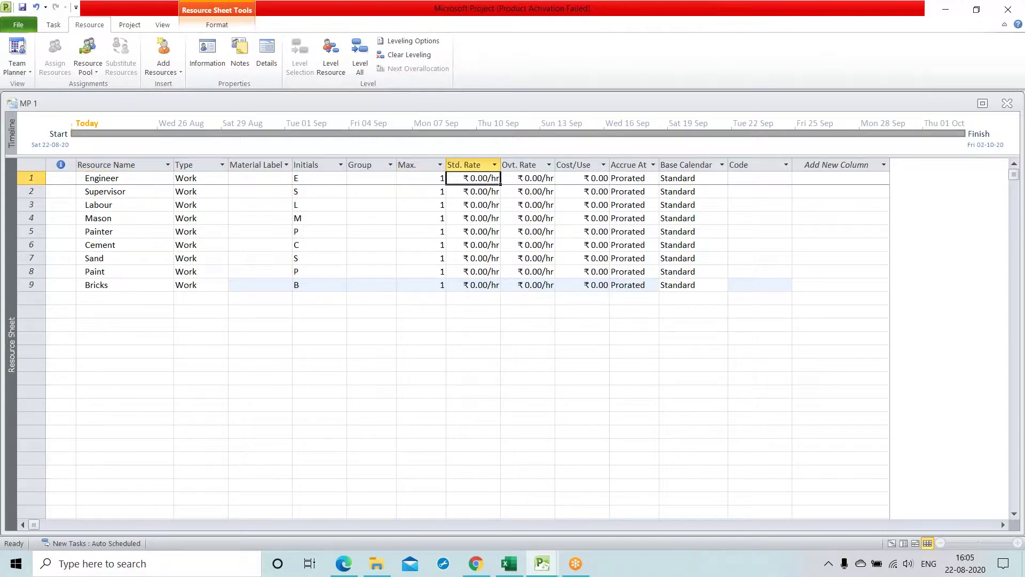
pyautogui.write('1500/d')
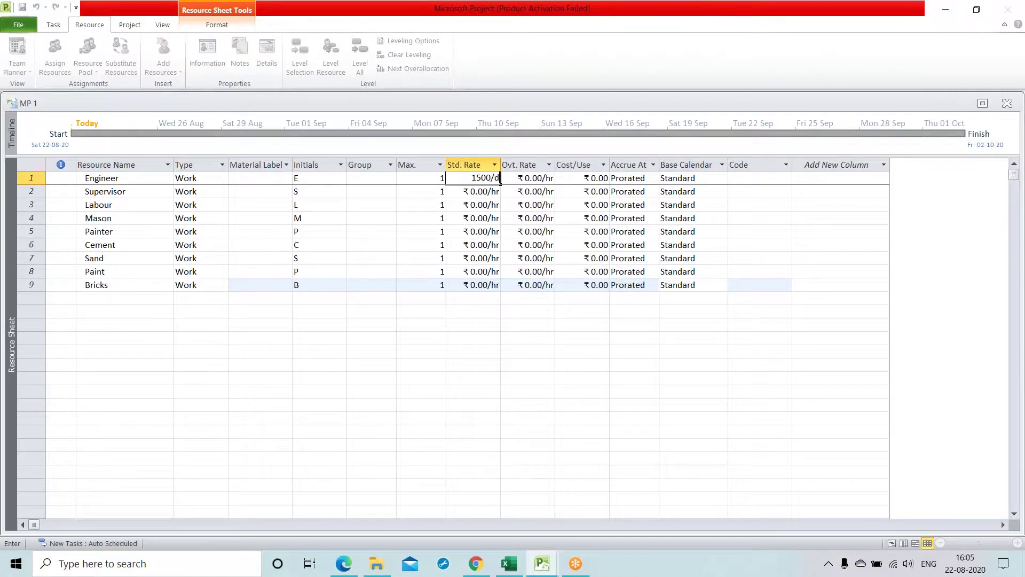
pyautogui.press('Return')
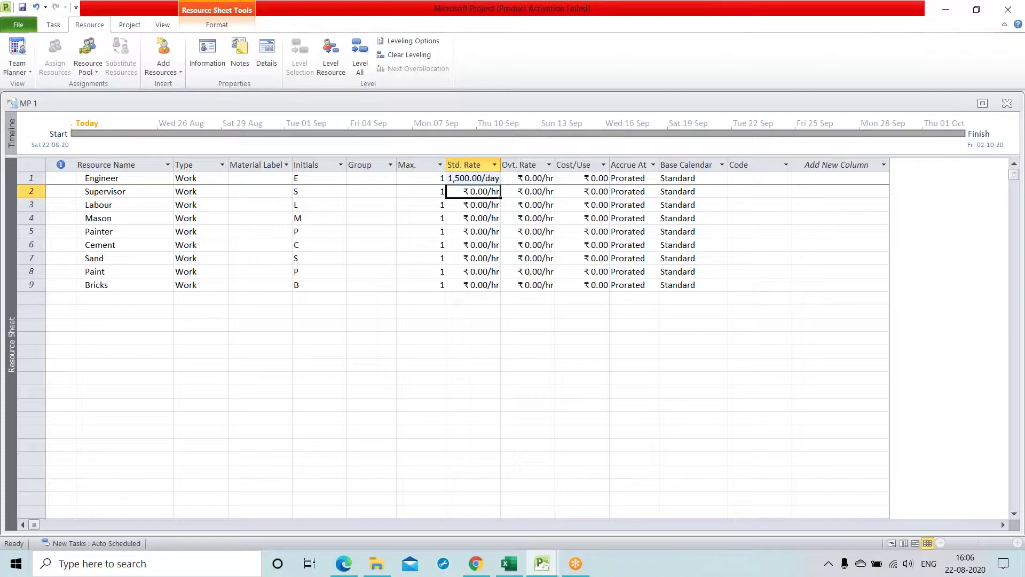
# Set the Supervisor's maximum units to 2 and its standard rate to 1250 per day
pyautogui.doubleClick(420, 192)
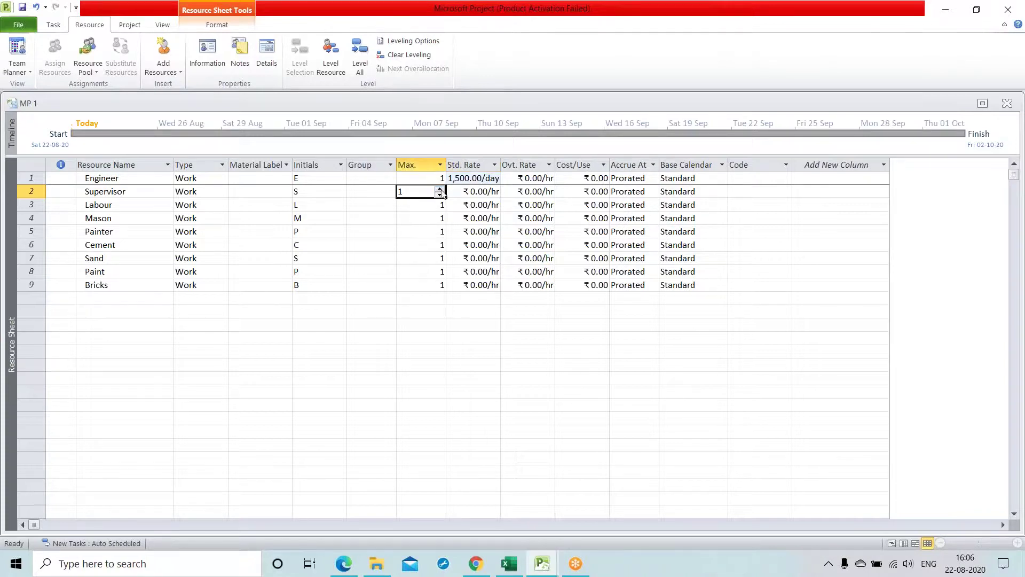
pyautogui.click(440, 189)
pyautogui.click(483, 188)
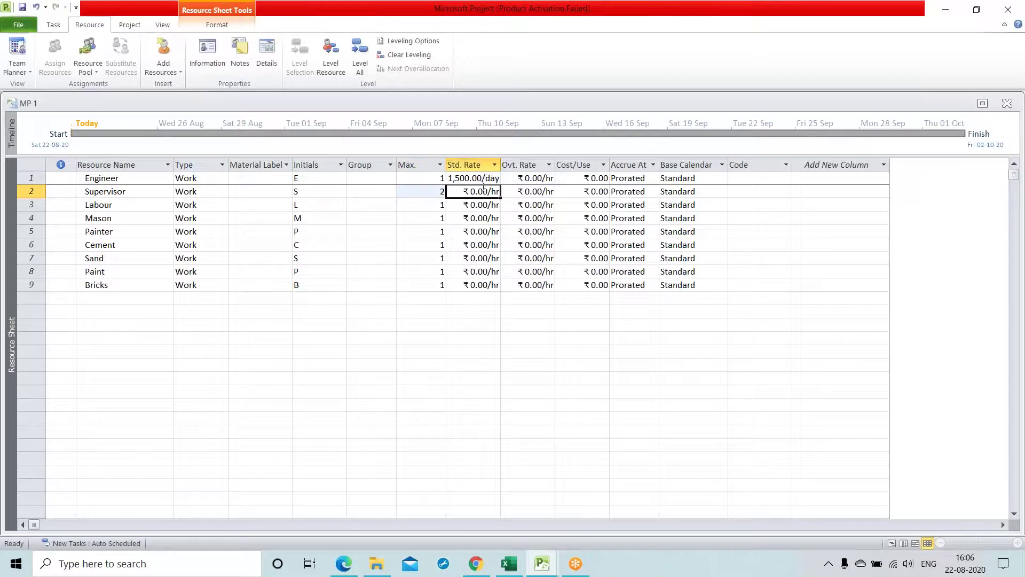
pyautogui.write('12')
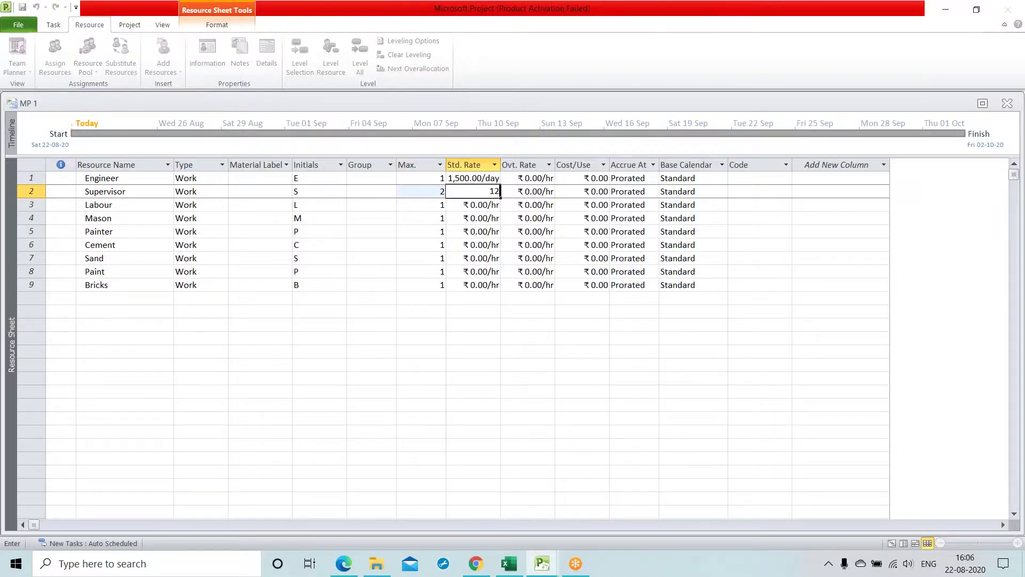
pyautogui.write('50/d')
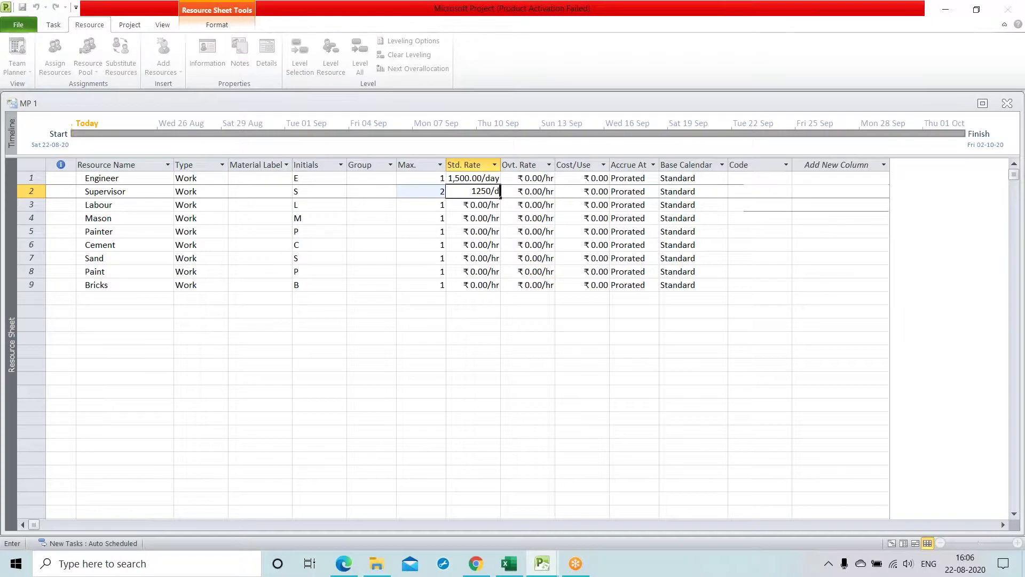
pyautogui.press('Return')
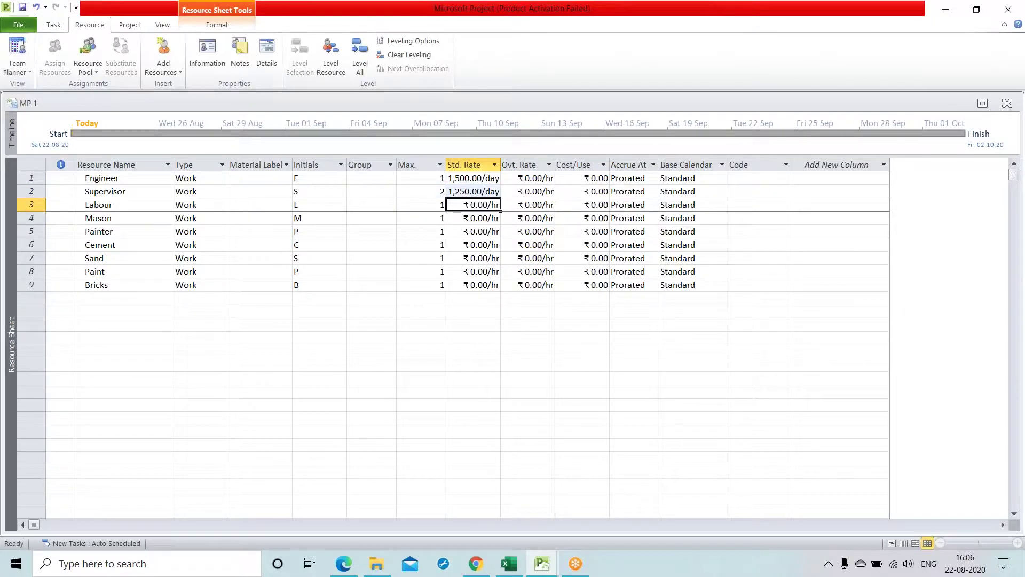
# Set the maximum units of the Labour resource to 10
pyautogui.click(410, 207)
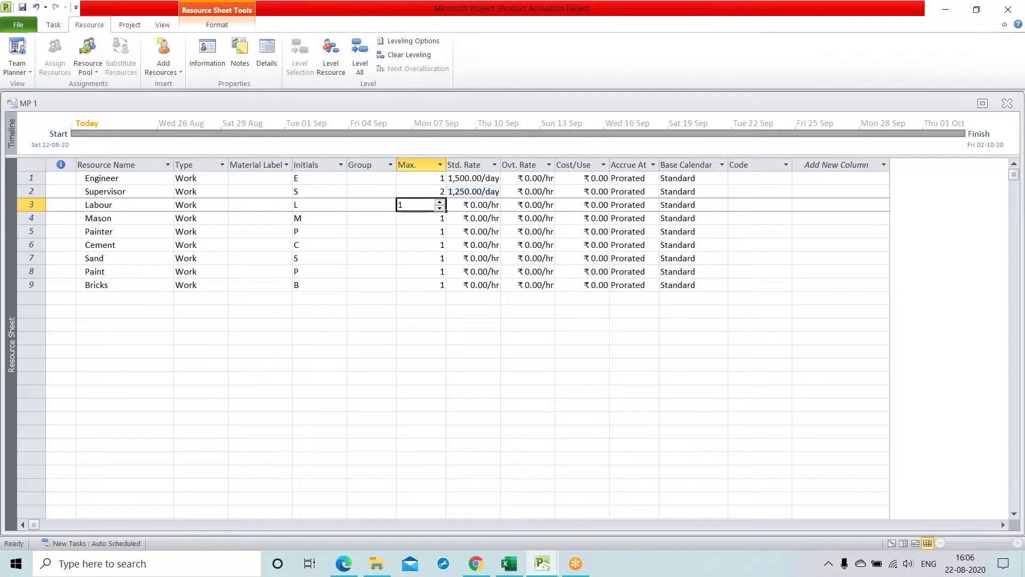
pyautogui.write('10')
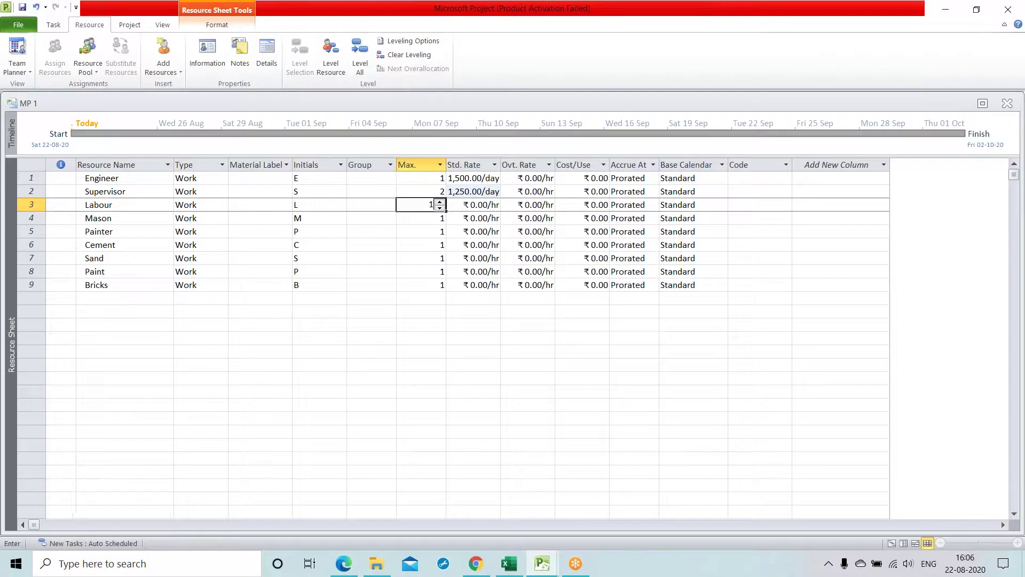
pyautogui.press('Tab')
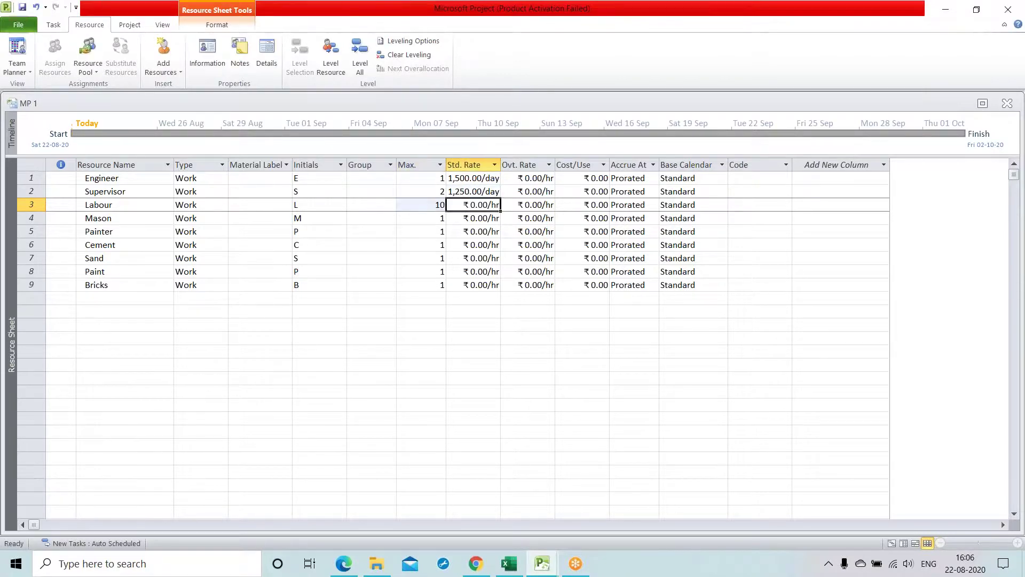
# Set the Labour resource's standard rate to 1000 per day
pyautogui.write('1')
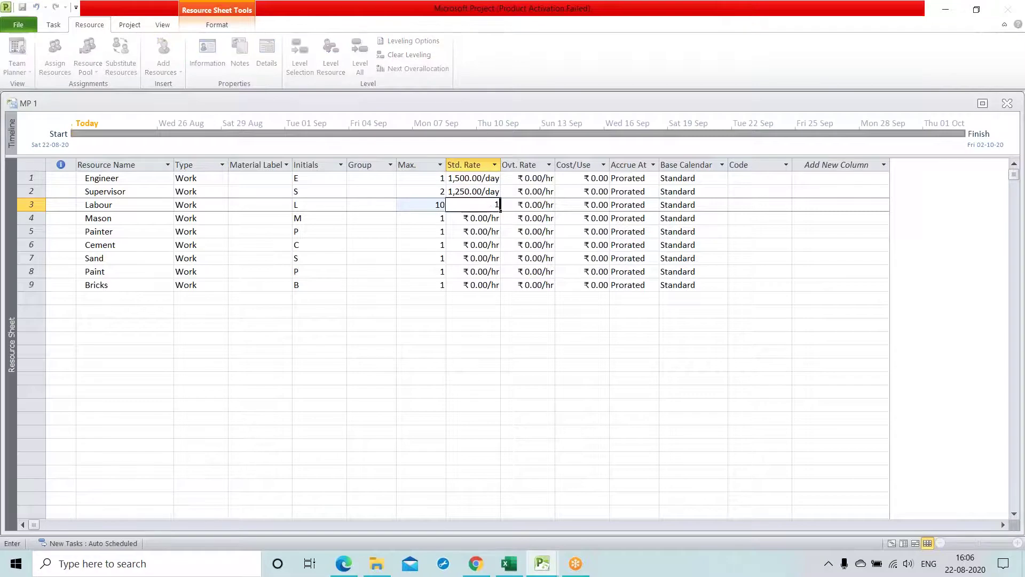
pyautogui.write('000/d')
pyautogui.press('Return')
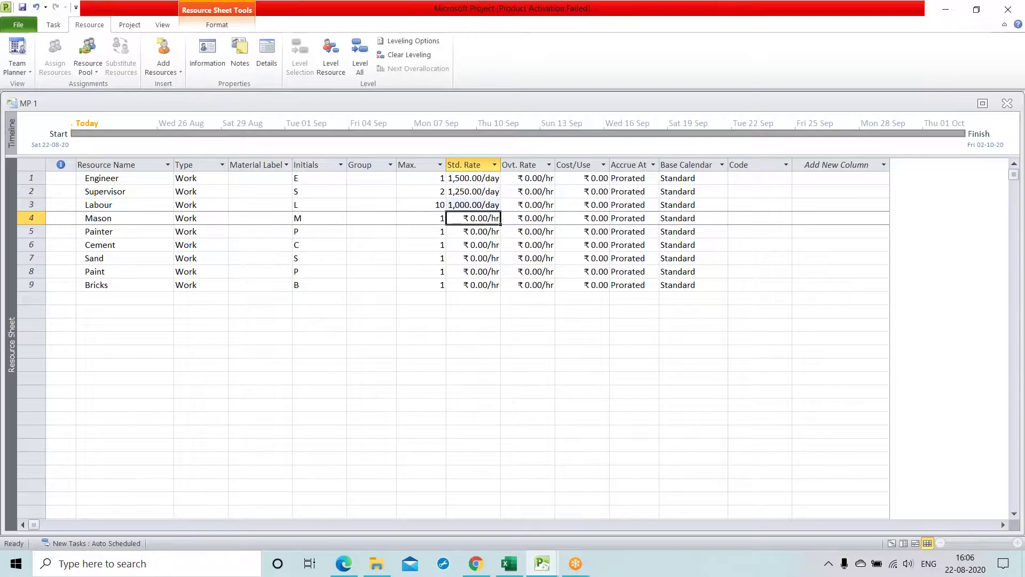
# Set the Mason's maximum units to 5 and its standard rate to 750 per day
pyautogui.click(417, 218)
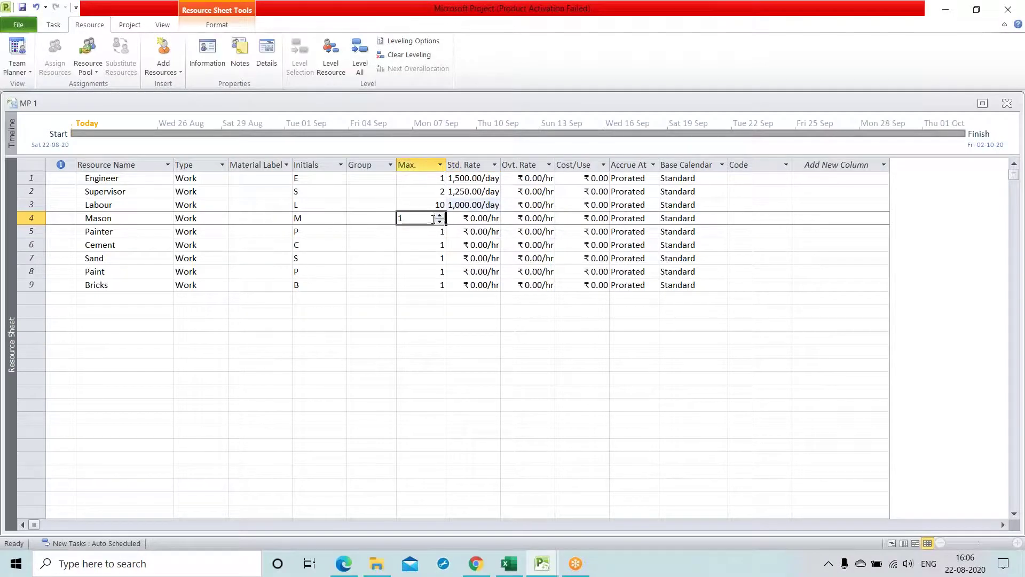
pyautogui.click(439, 216)
pyautogui.click(440, 215)
pyautogui.click(440, 215)
pyautogui.click(440, 215)
pyautogui.click(440, 215)
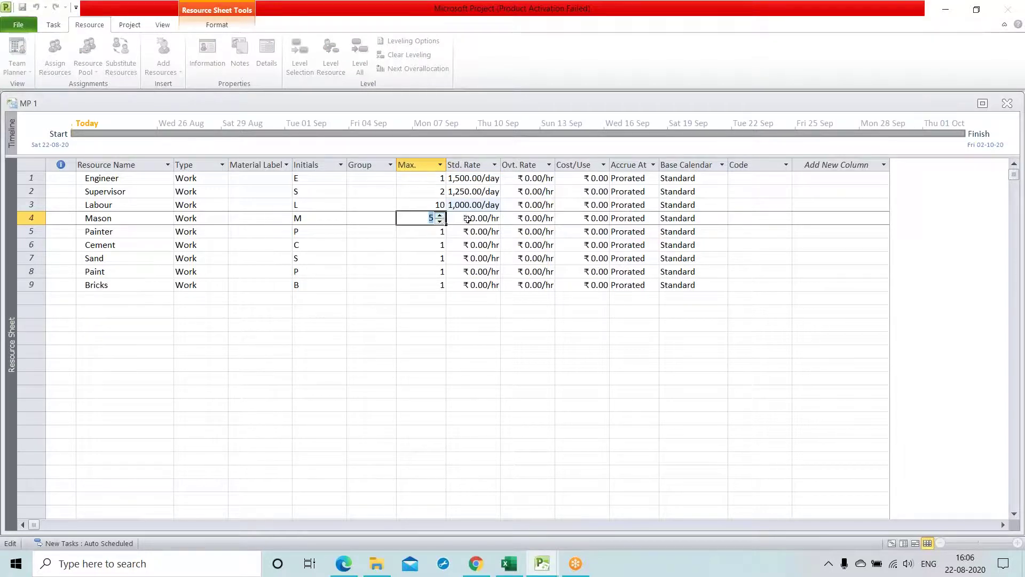
pyautogui.click(467, 219)
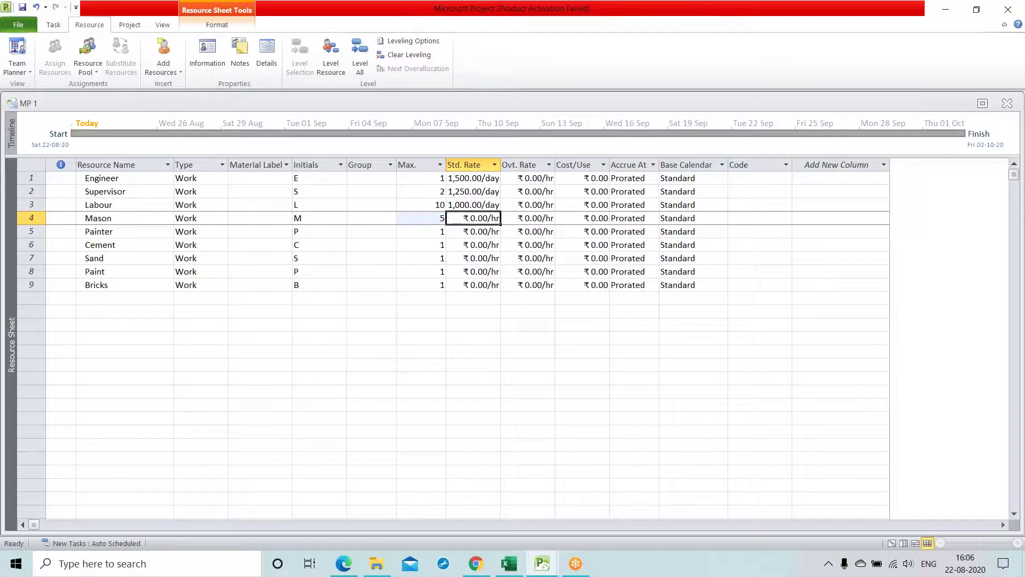
pyautogui.write('750/d')
pyautogui.press('Return')
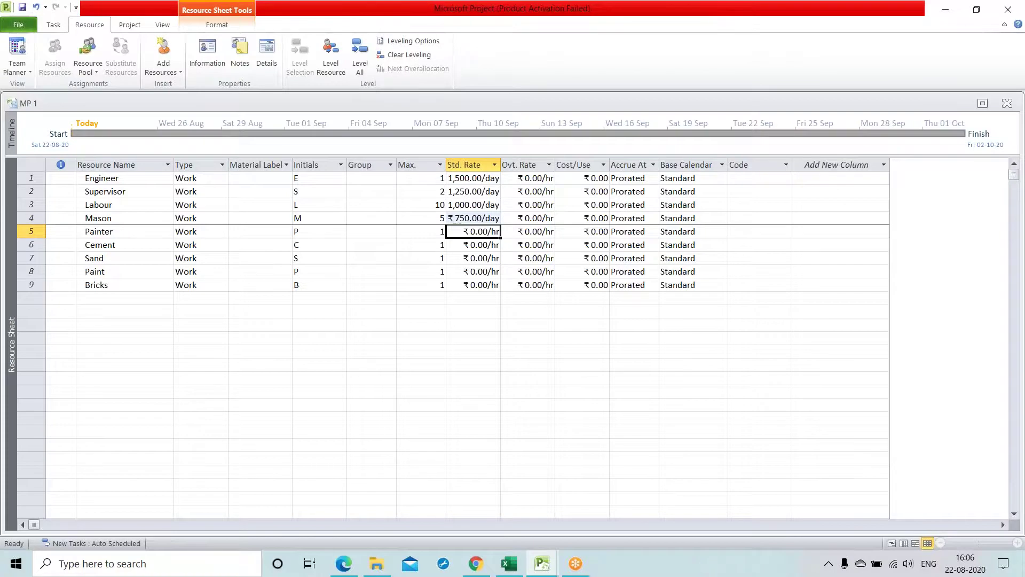
# Set the Painter's maximum units to 5 and its standard rate to 700 per day
pyautogui.doubleClick(425, 231)
pyautogui.click(440, 229)
pyautogui.click(440, 229)
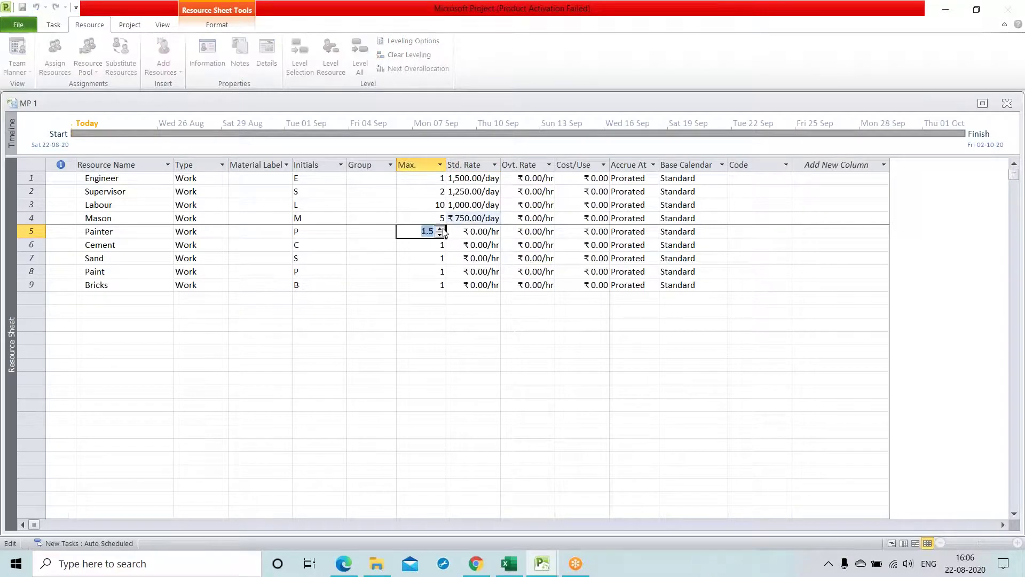
pyautogui.click(440, 229)
pyautogui.click(440, 228)
pyautogui.click(440, 228)
pyautogui.click(440, 228)
pyautogui.click(440, 229)
pyautogui.click(471, 233)
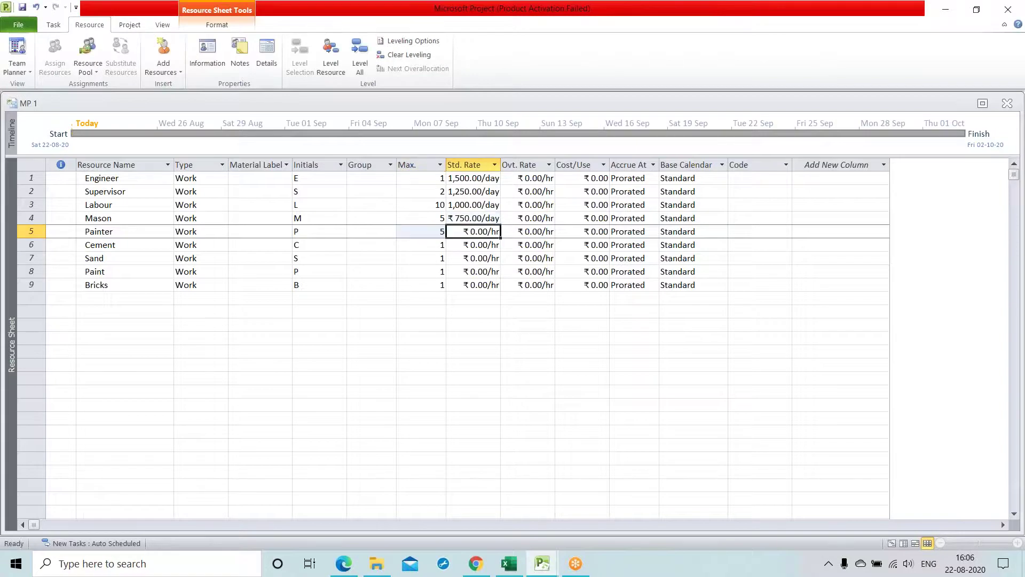
pyautogui.write('700')
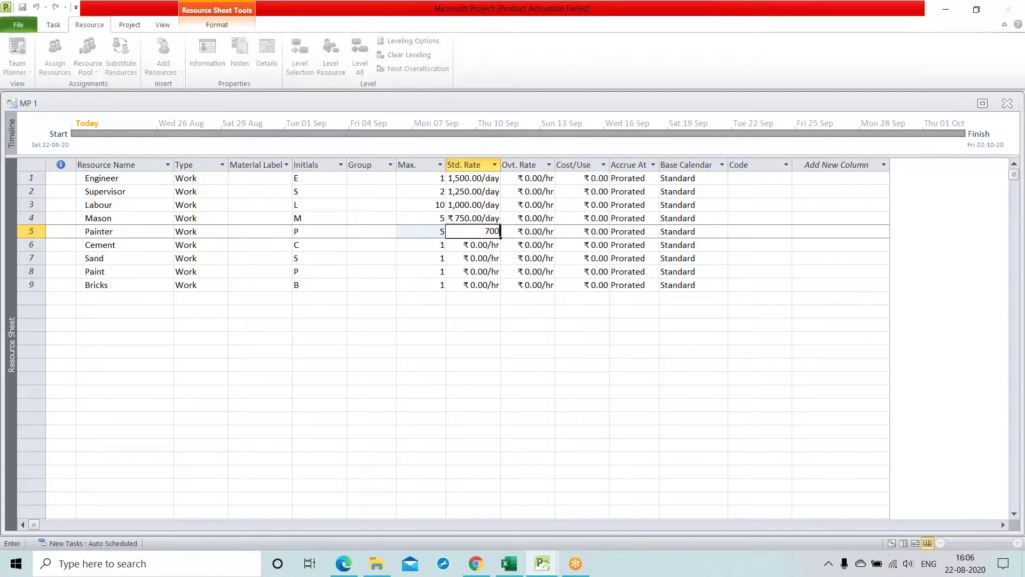
pyautogui.write('/d')
pyautogui.press('Return')
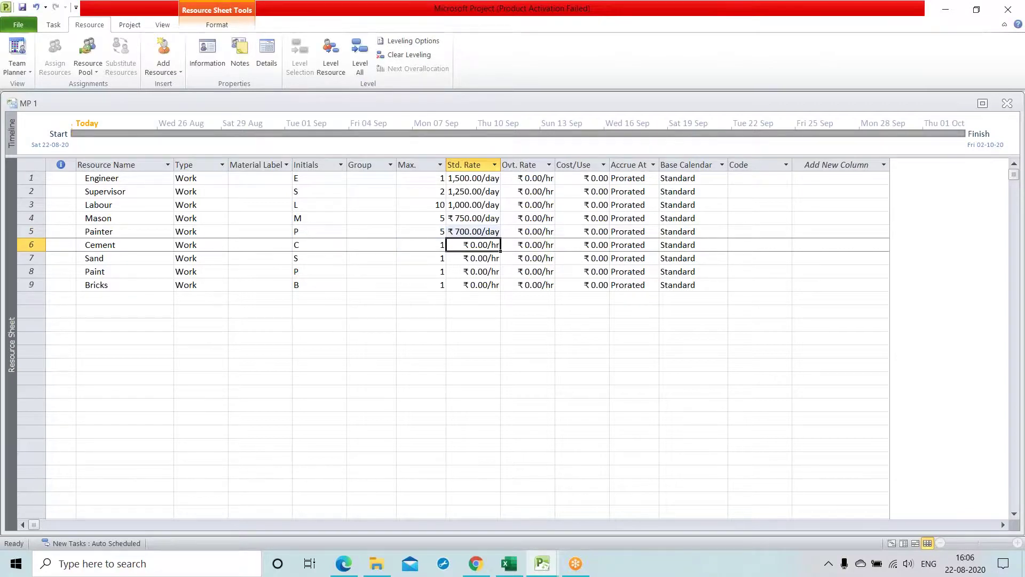
# Change the Cement resource's type to Material and give it the material label Bags
pyautogui.click(214, 245)
pyautogui.click(223, 245)
pyautogui.press('Down')
pyautogui.press('Return')
pyautogui.click(251, 247)
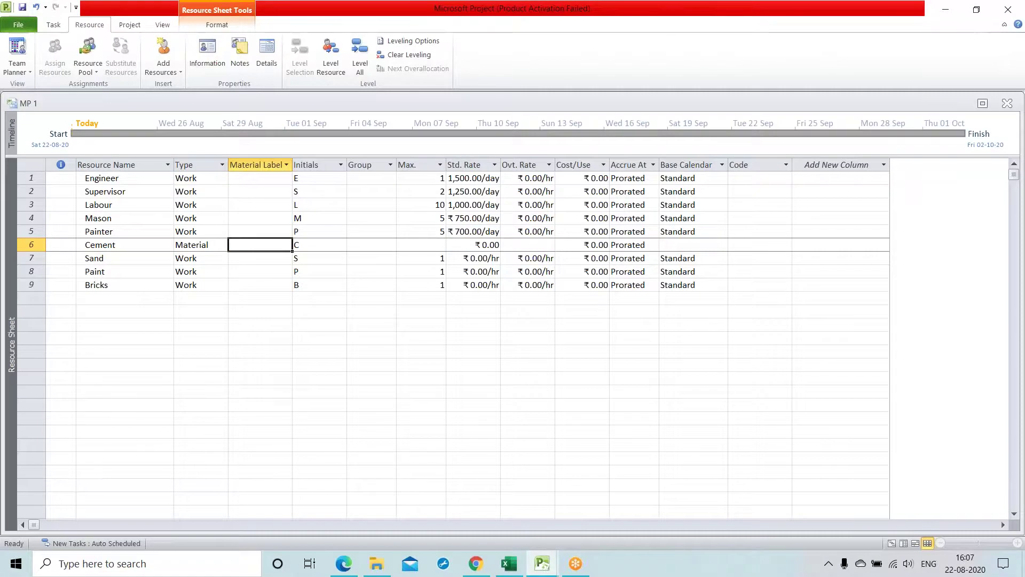
pyautogui.write('Ba')
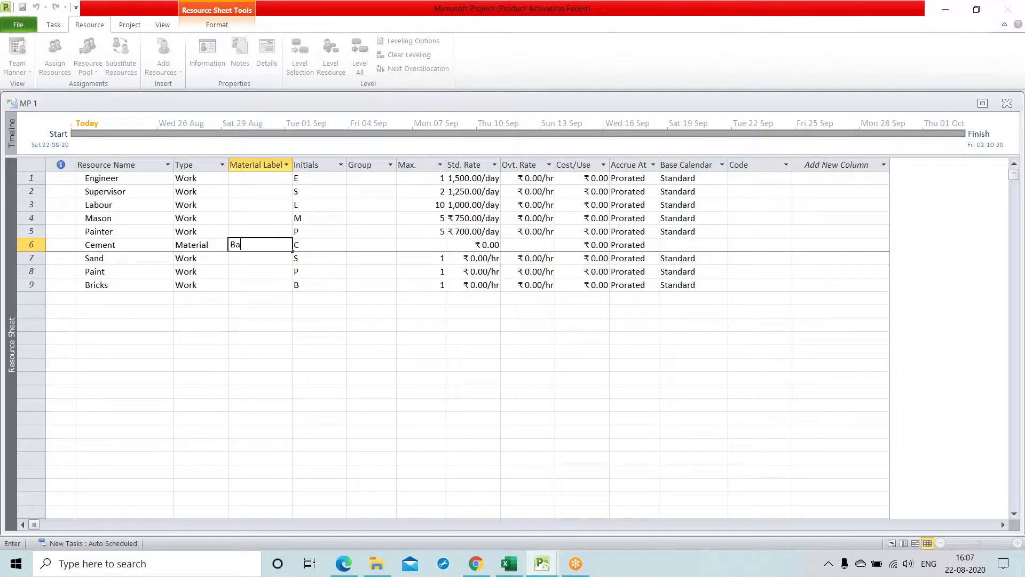
pyautogui.write('gs')
# Set the standard rate of Cement to 600
pyautogui.click(479, 246)
pyautogui.write('600')
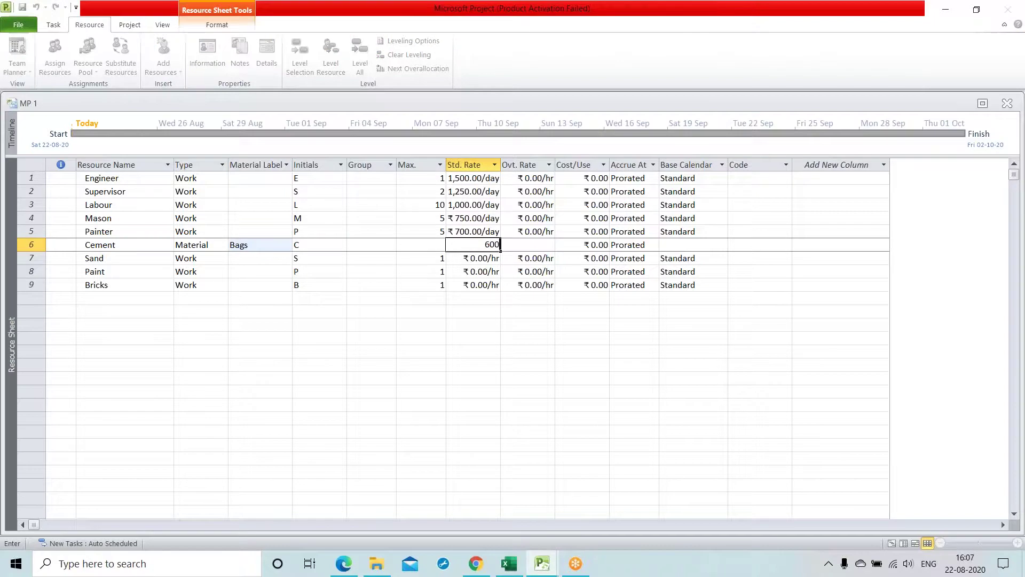
pyautogui.click(400, 351)
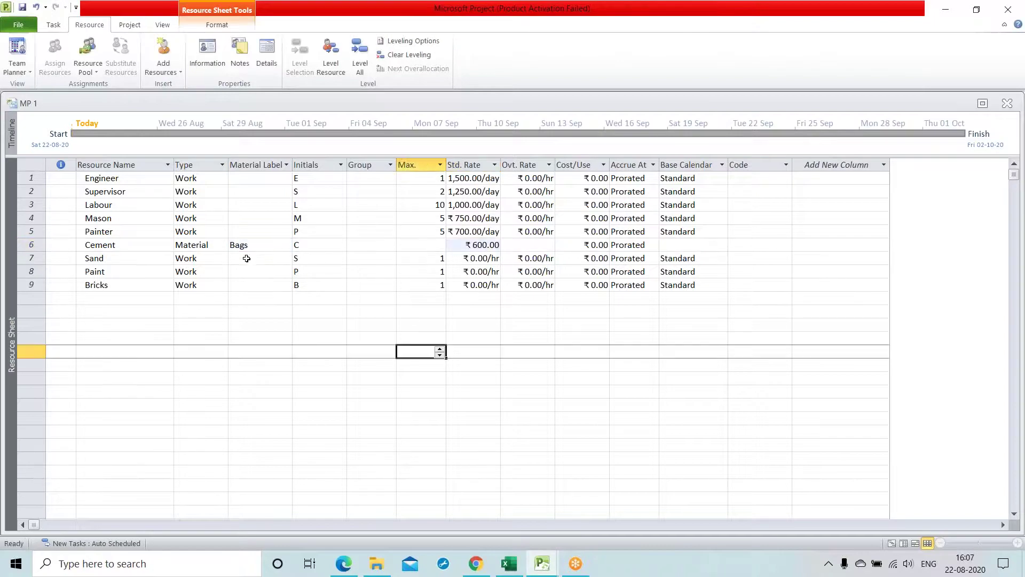
# Change the type of the Sand, Paint and Bricks resources to Material and dismiss the planning tip
pyautogui.click(216, 259)
pyautogui.click(222, 259)
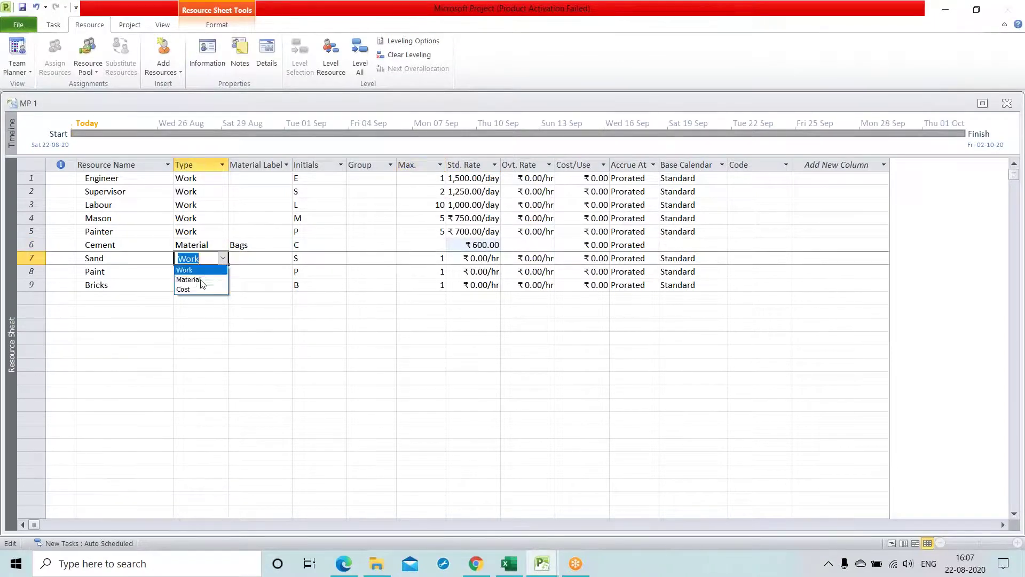
pyautogui.click(206, 279)
pyautogui.click(219, 273)
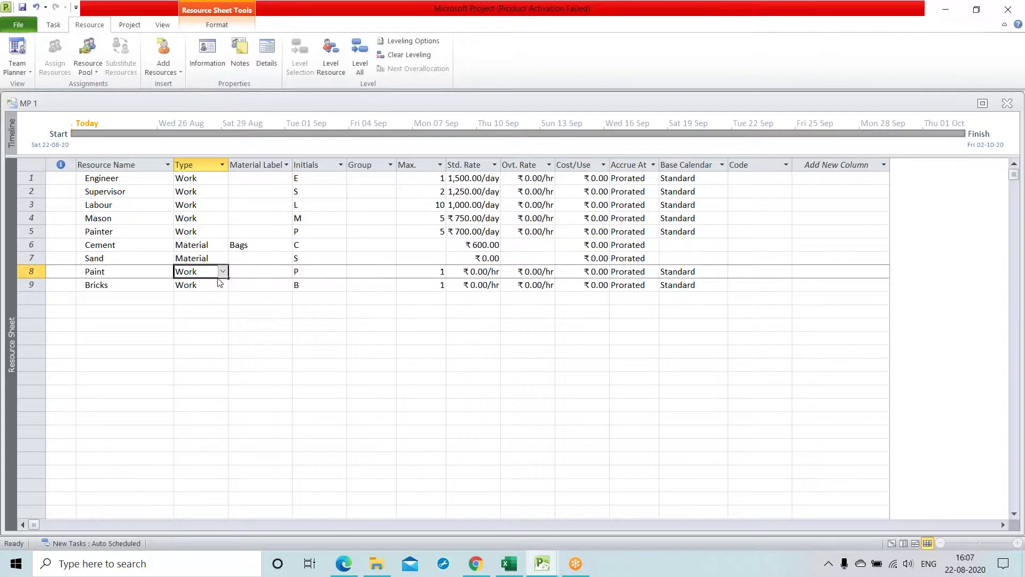
pyautogui.click(222, 271)
pyautogui.click(206, 292)
pyautogui.click(207, 287)
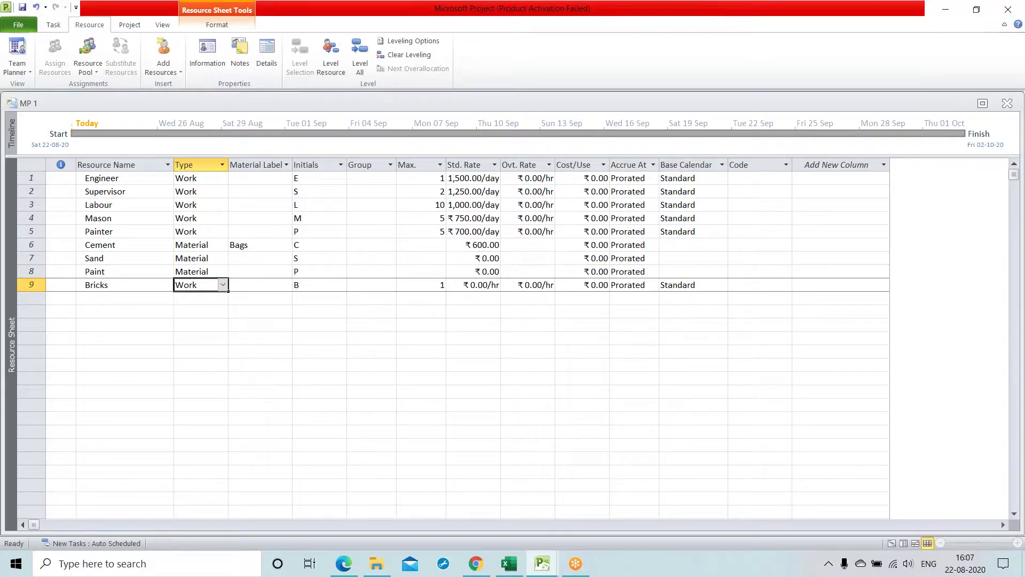
pyautogui.click(222, 285)
pyautogui.click(205, 305)
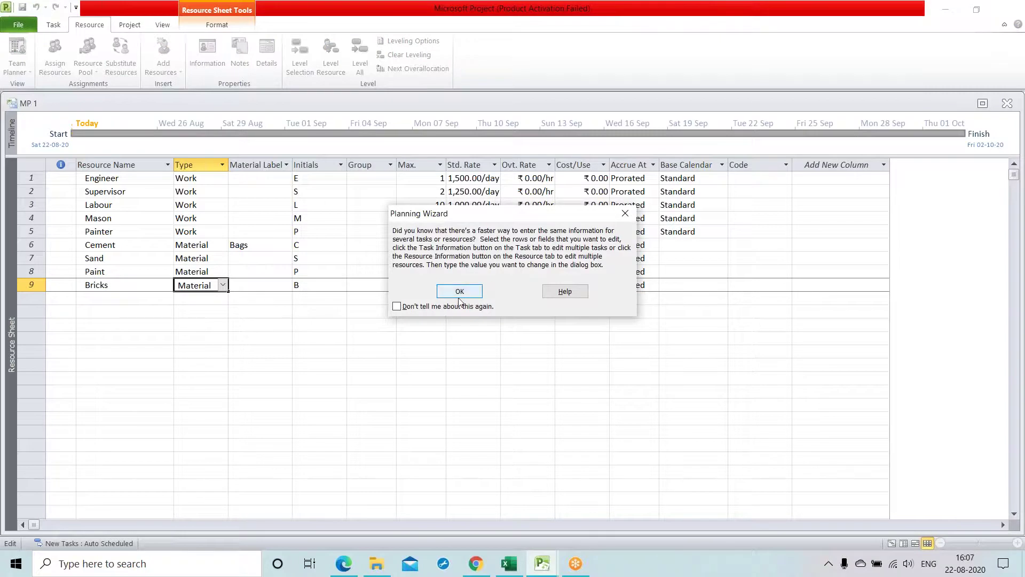
pyautogui.click(459, 291)
# Enter the material labels Load for Sand, Litre for Paint and Load for Bricks
pyautogui.click(260, 259)
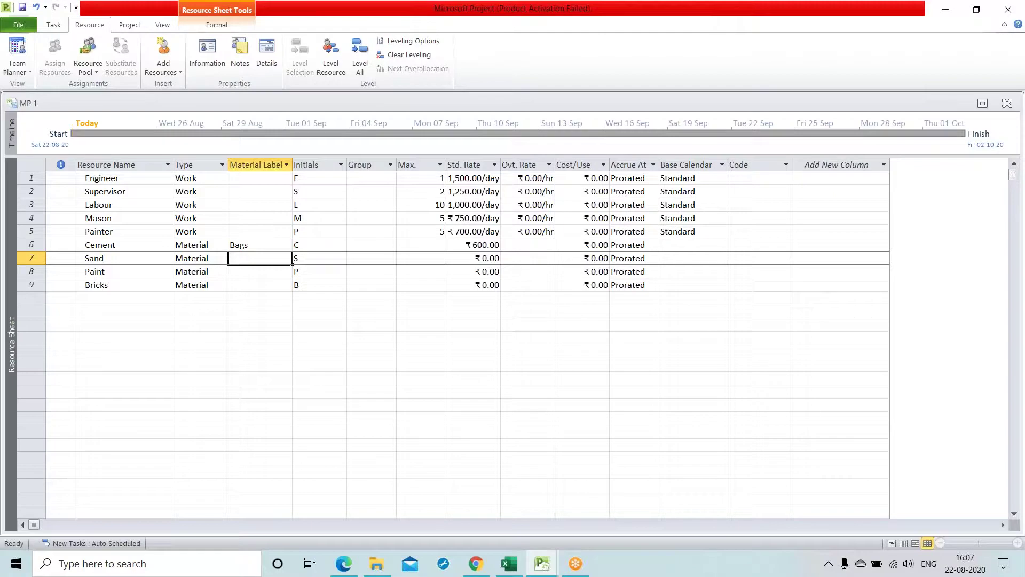
pyautogui.write('Load')
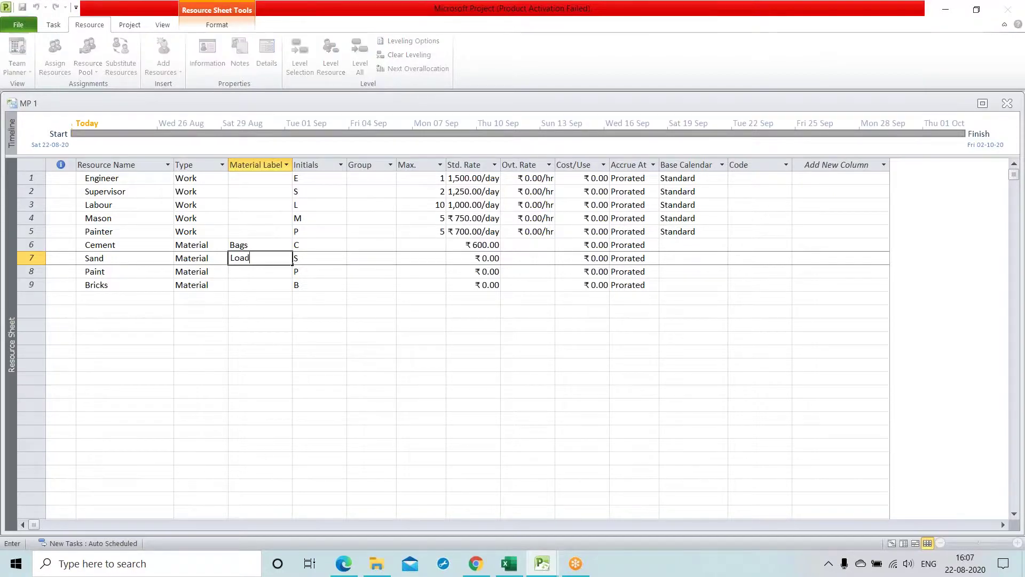
pyautogui.press('Return')
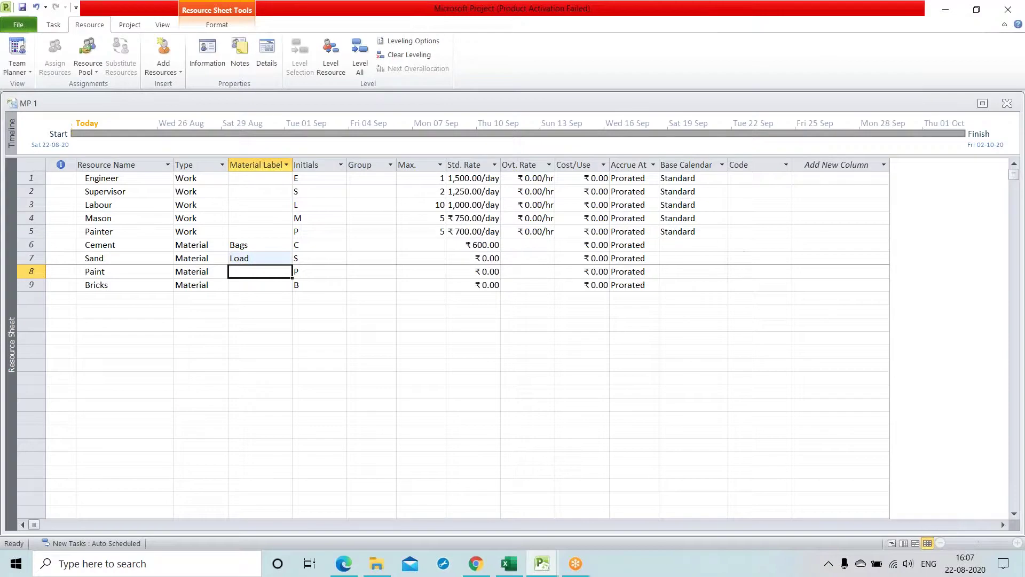
pyautogui.write('Lit')
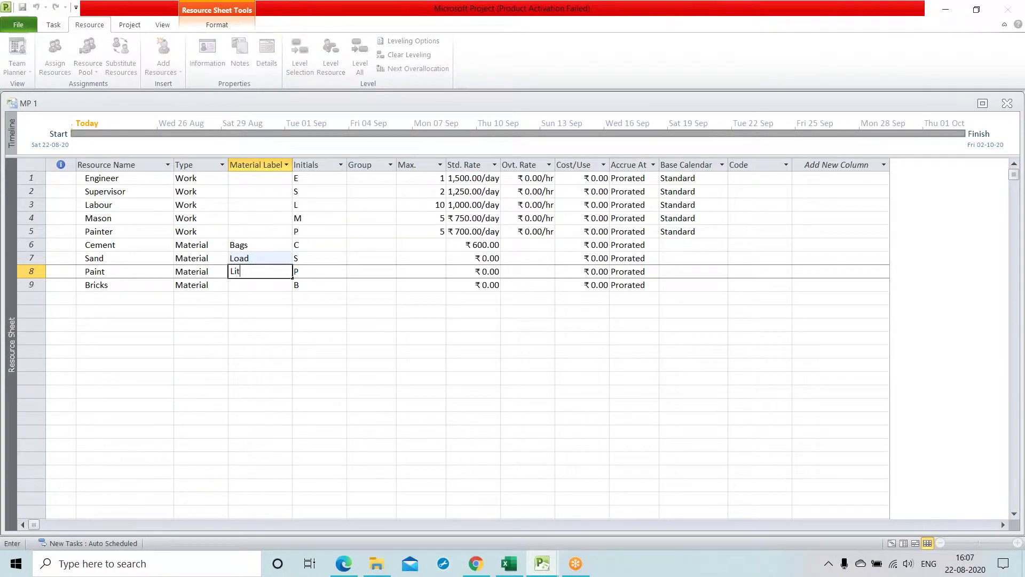
pyautogui.write('re')
pyautogui.press('Return')
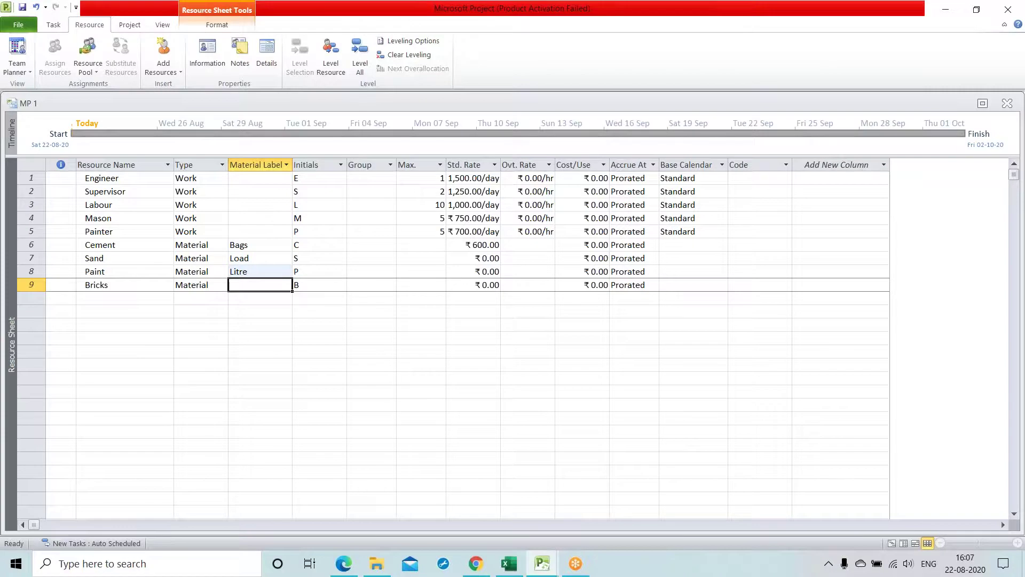
pyautogui.write('Load')
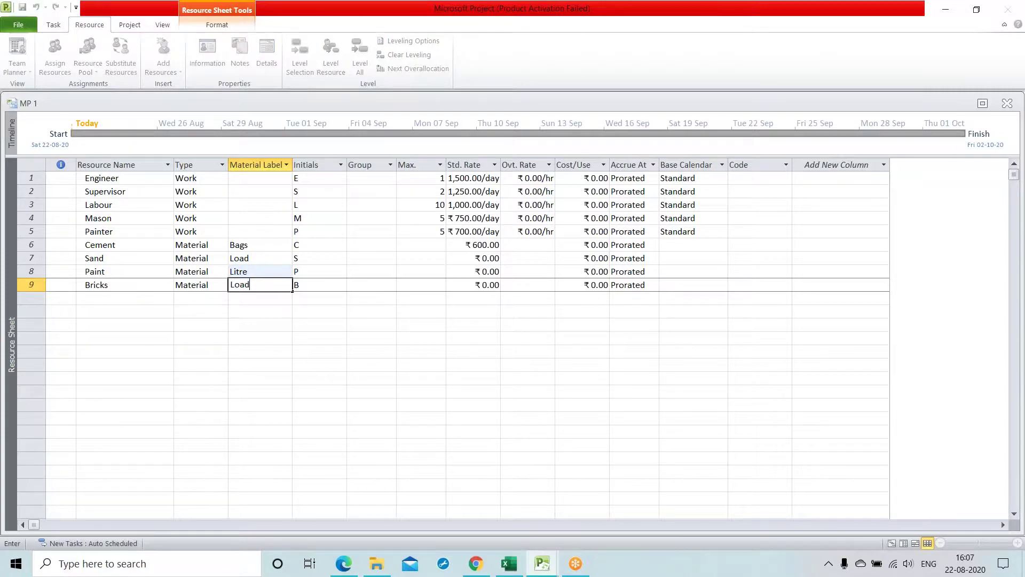
# Set the standard rates to 5000 for Sand, 950 for Paint and 6000 for Bricks
pyautogui.click(467, 257)
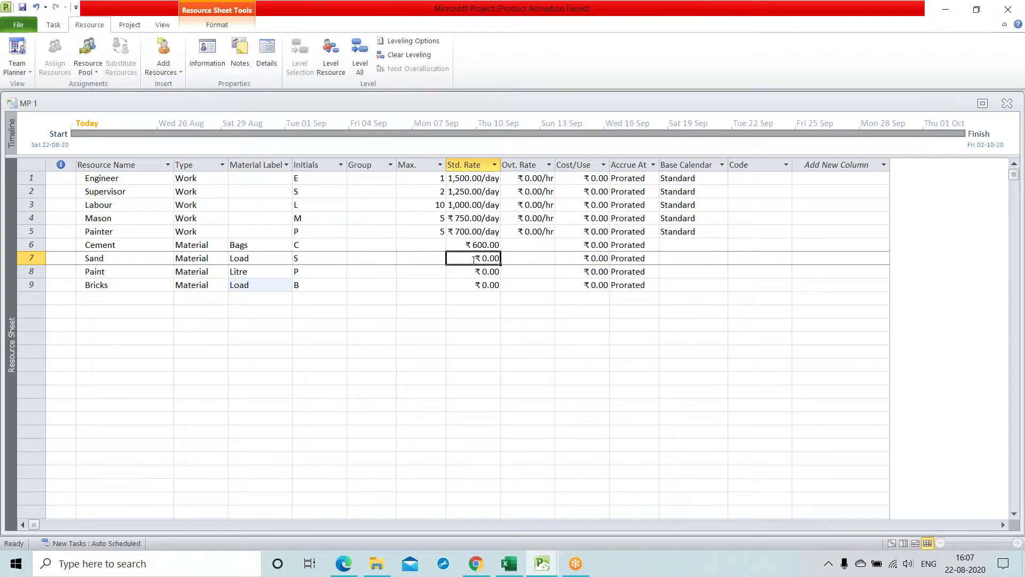
pyautogui.write('5000')
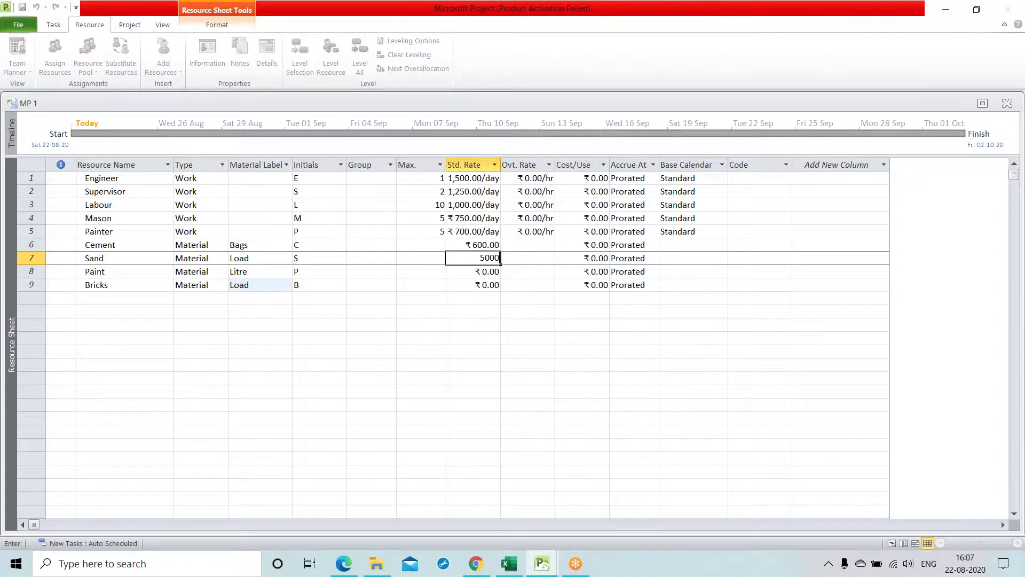
pyautogui.press('Return')
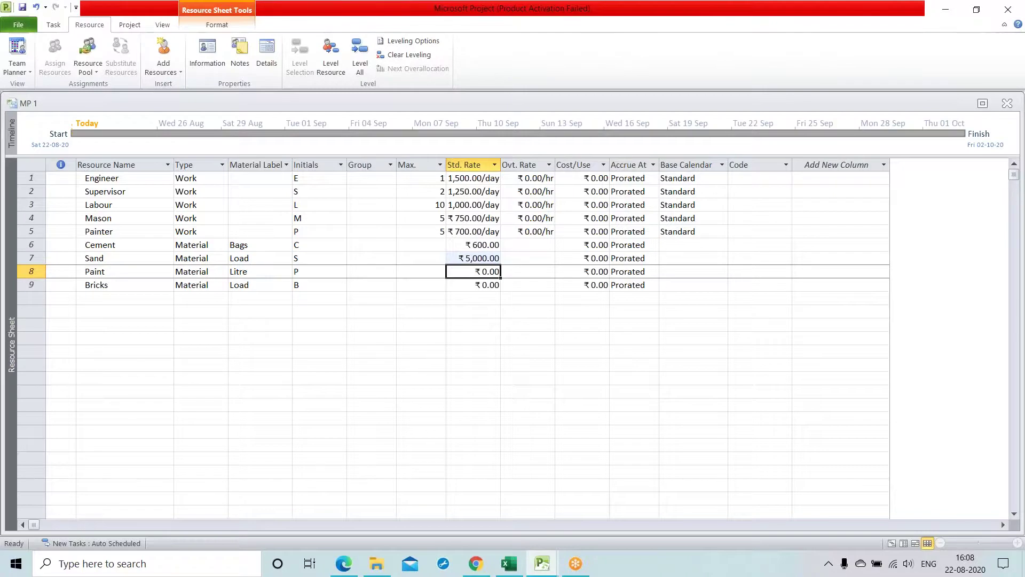
pyautogui.write('950')
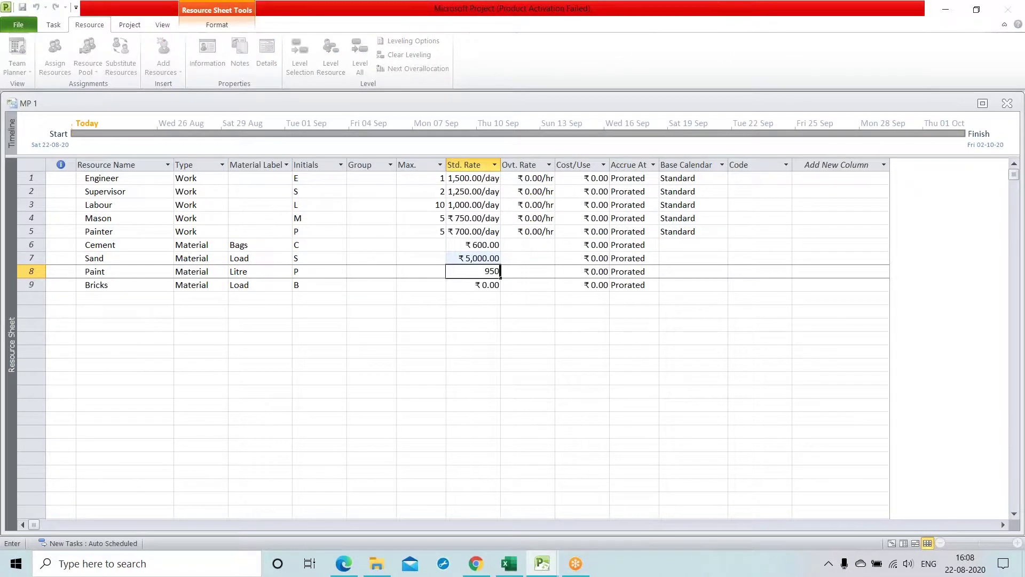
pyautogui.press('Return')
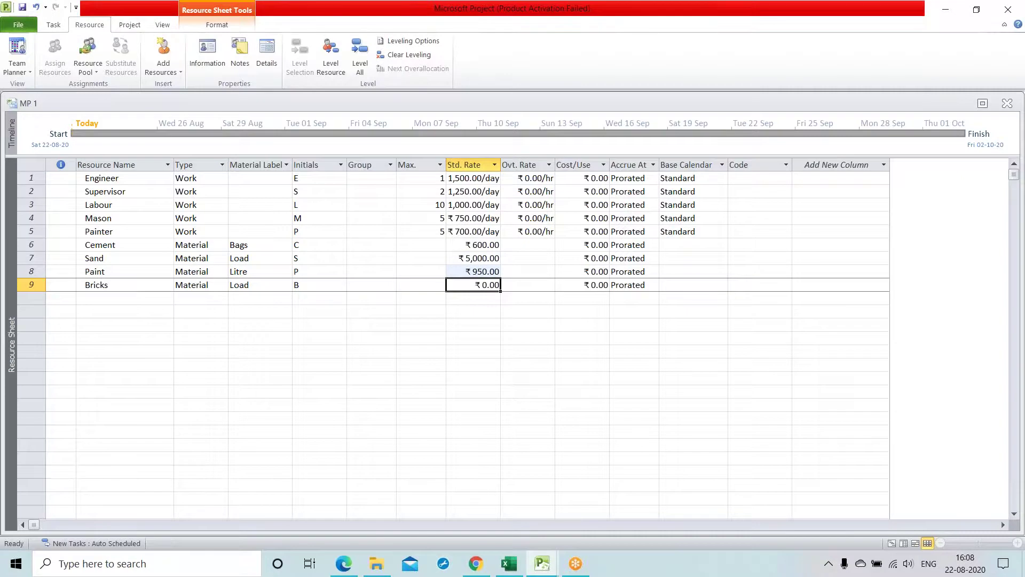
pyautogui.write('6000')
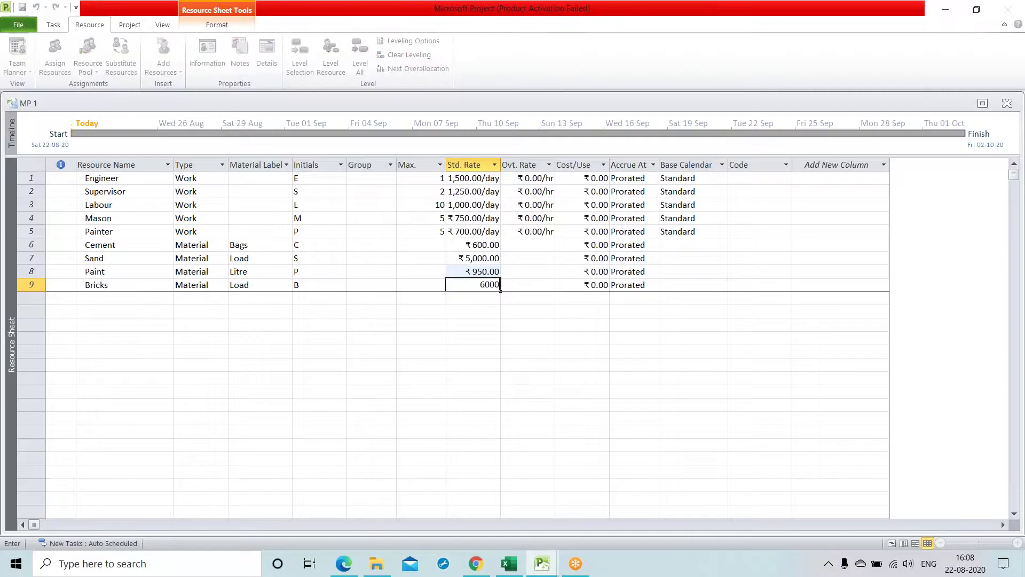
pyautogui.press('Return')
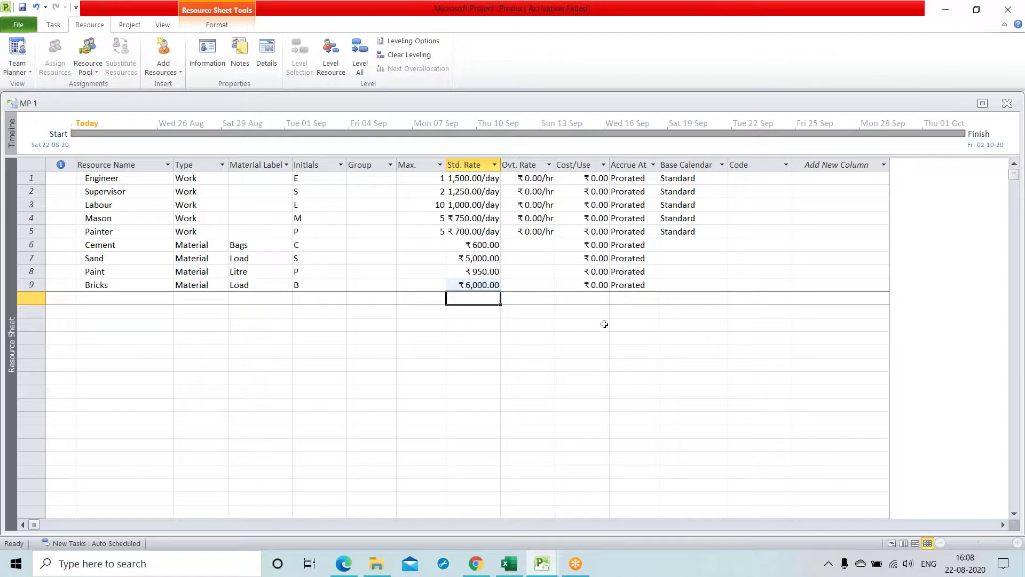
pyautogui.click(439, 394)
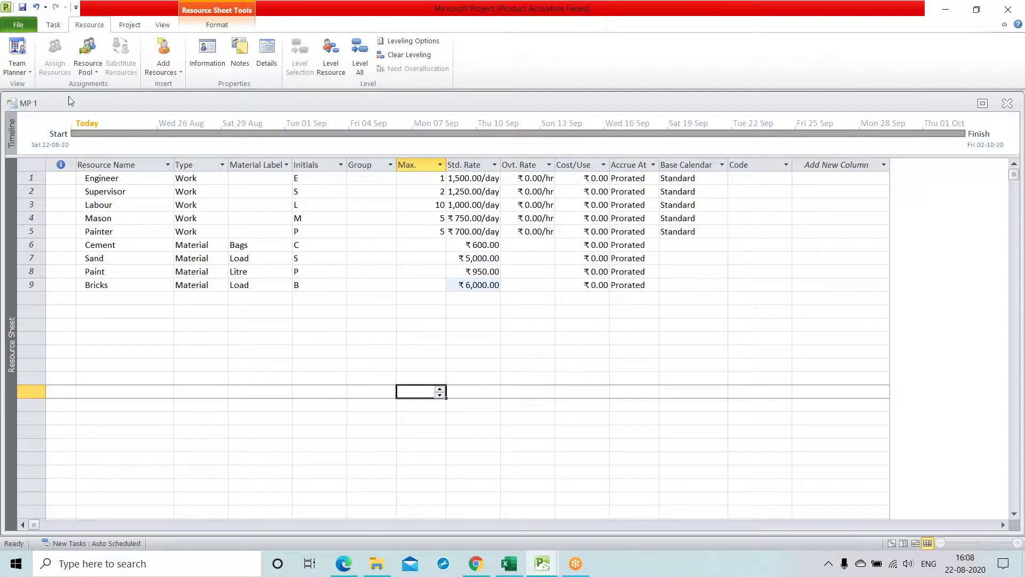
# Switch to the Gantt Chart view and widen the task table to reach the Resource Names cell of Start of building
pyautogui.click(53, 25)
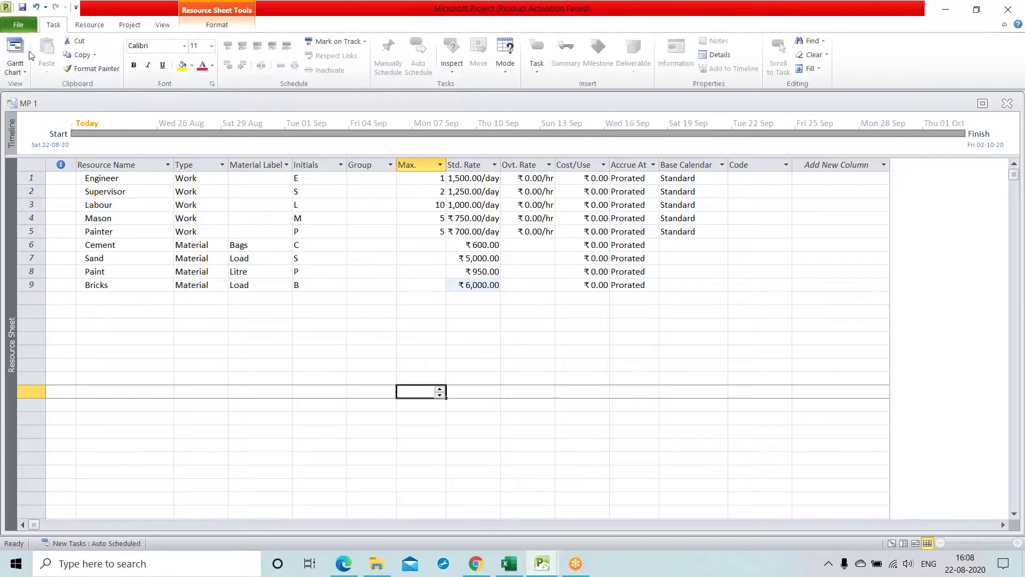
pyautogui.click(15, 51)
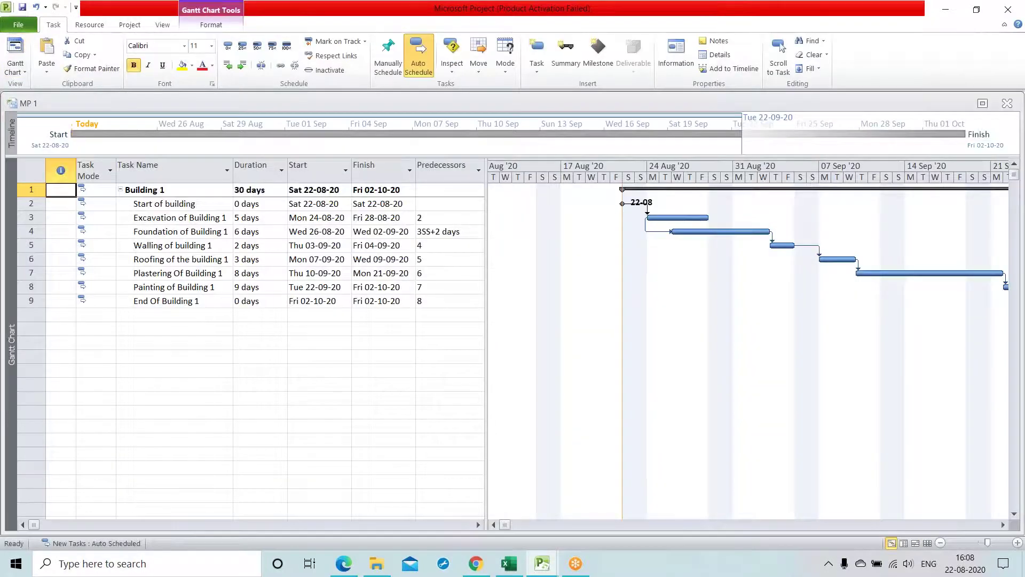
pyautogui.moveTo(485, 225); pyautogui.dragTo(561, 226)
pyautogui.click(513, 204)
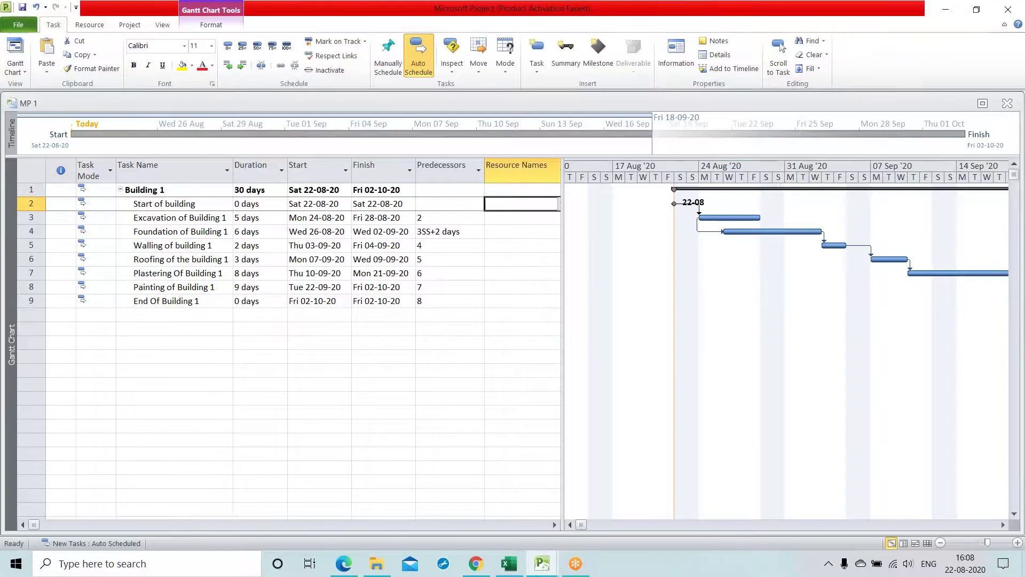
# Assign the Engineer resource to the Start of building task
pyautogui.doubleClick(31, 204)
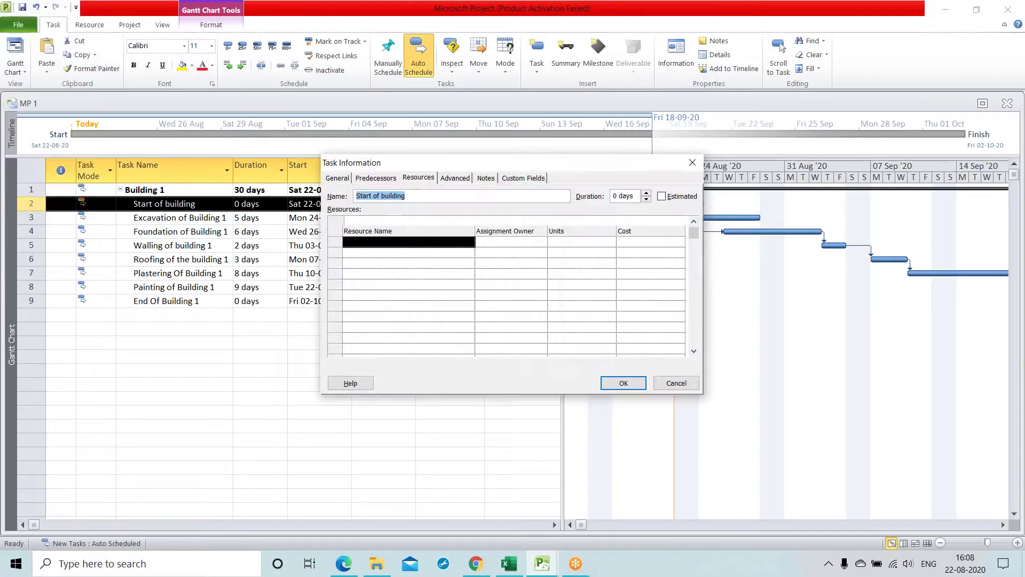
pyautogui.click(464, 242)
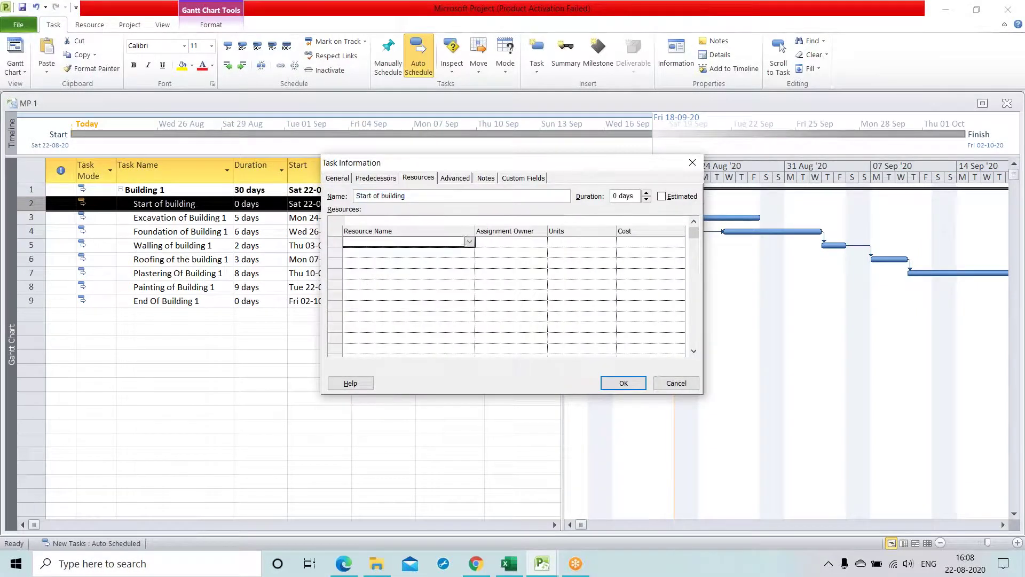
pyautogui.click(470, 242)
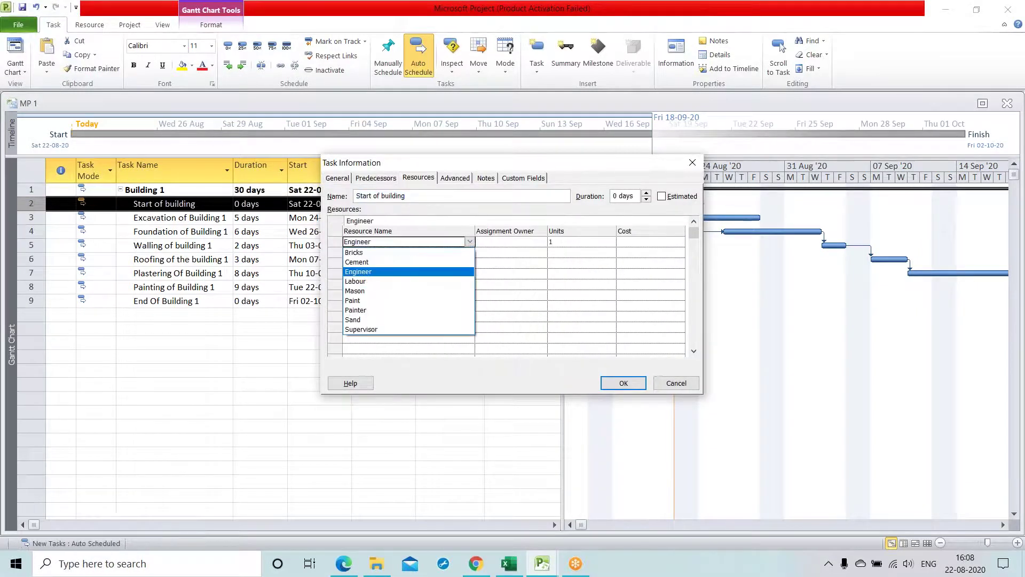
pyautogui.click(369, 272)
pyautogui.click(368, 274)
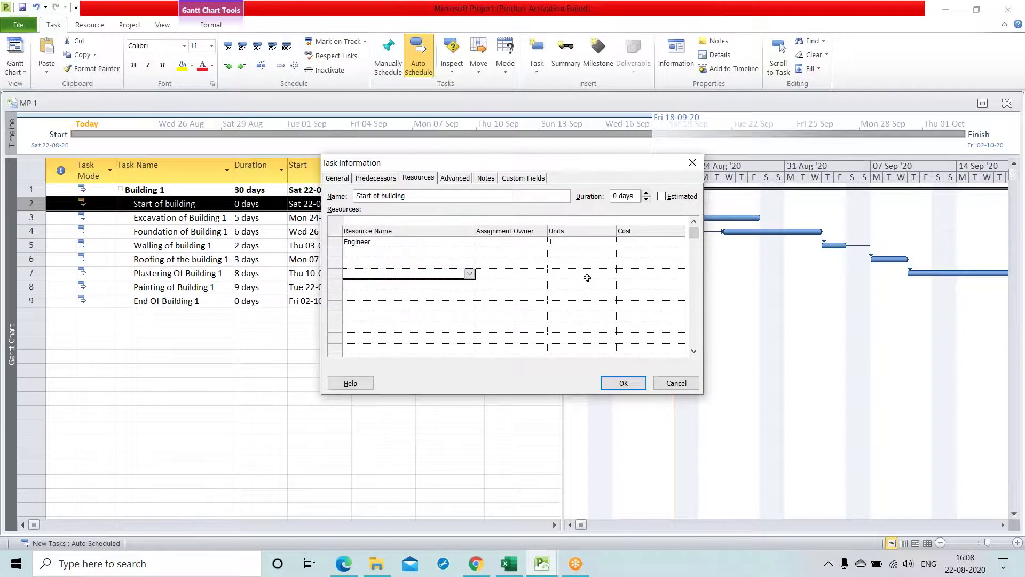
pyautogui.click(623, 383)
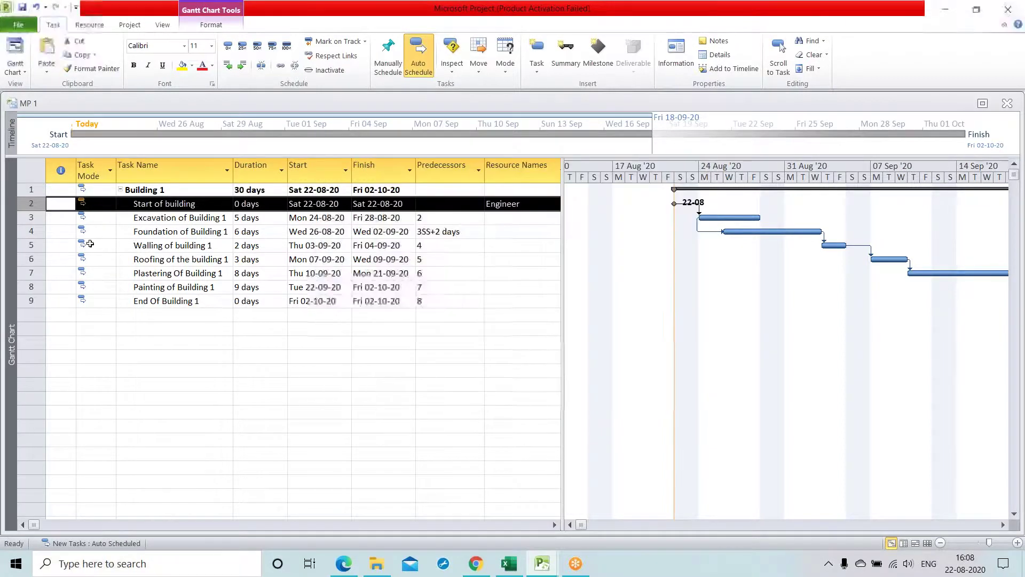
pyautogui.doubleClick(30, 217)
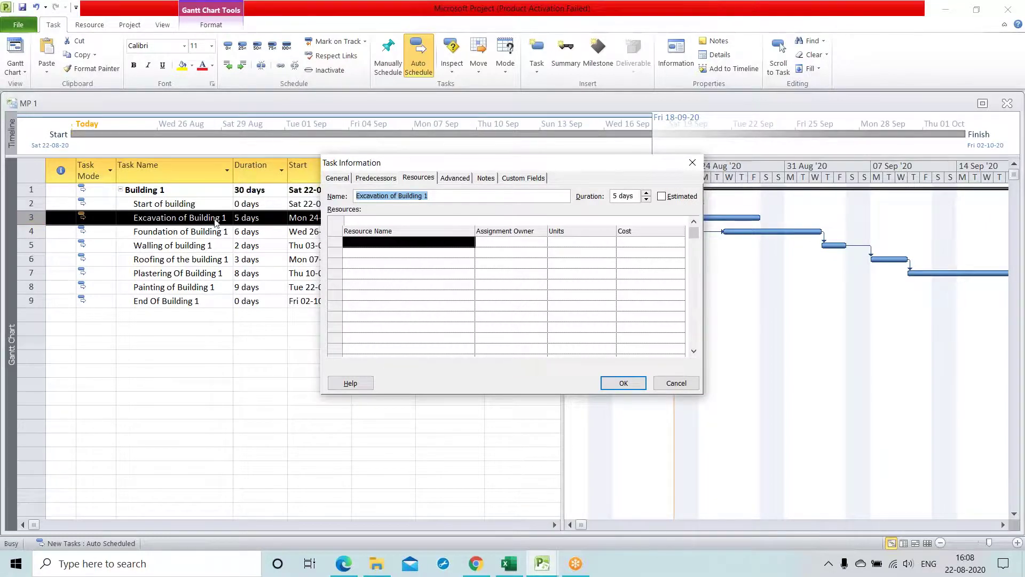
pyautogui.click(468, 246)
pyautogui.click(470, 241)
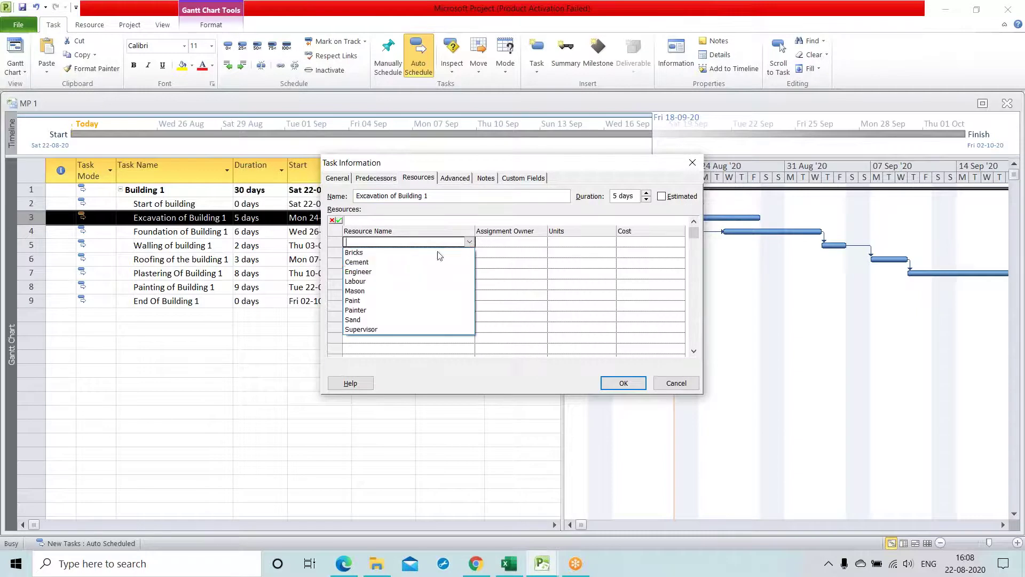
pyautogui.click(380, 330)
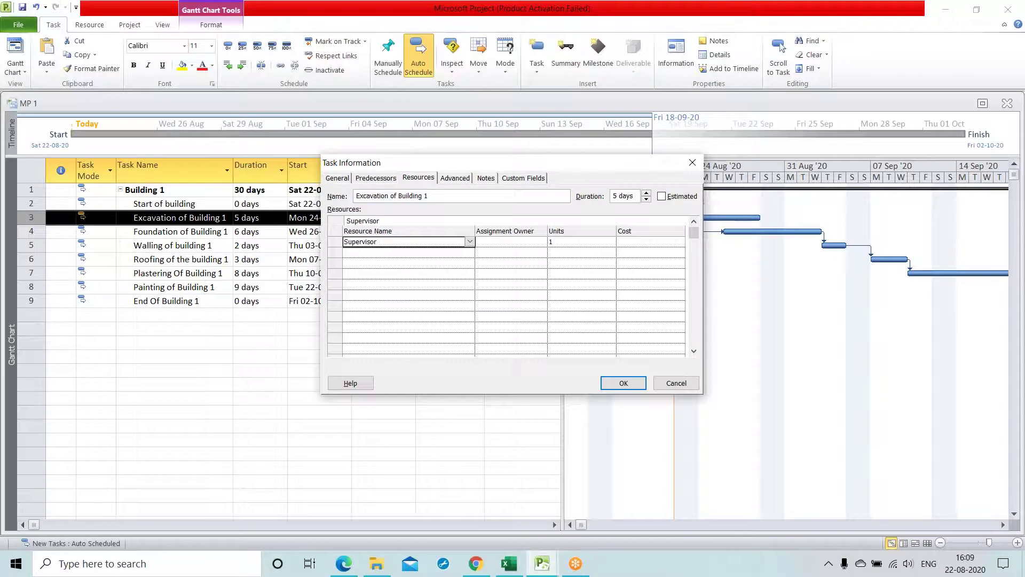
pyautogui.click(467, 252)
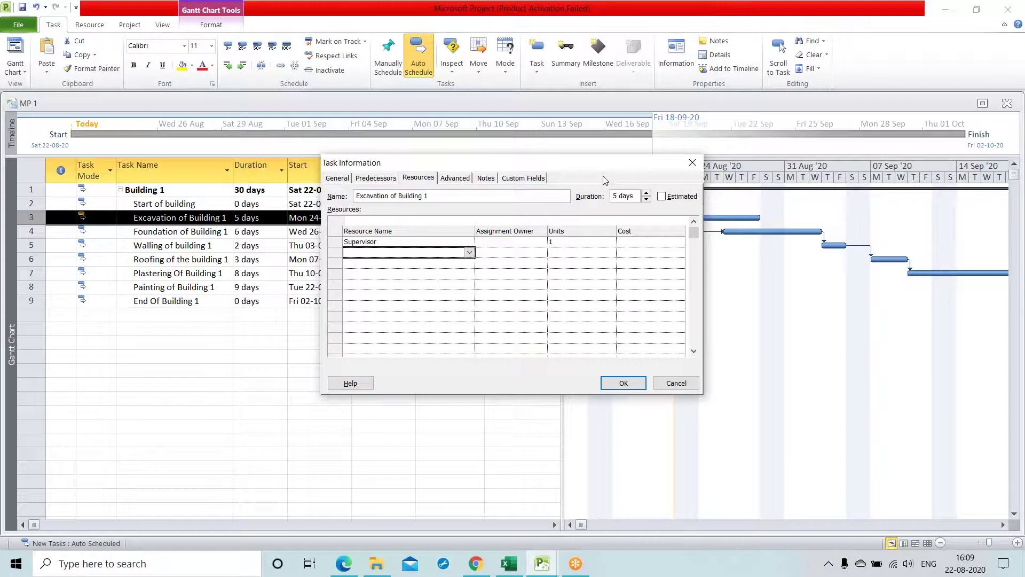
pyautogui.click(671, 384)
# Reopen the resource assignments of Start of building and add Mason with 2 units
pyautogui.click(60, 204)
pyautogui.doubleClick(31, 203)
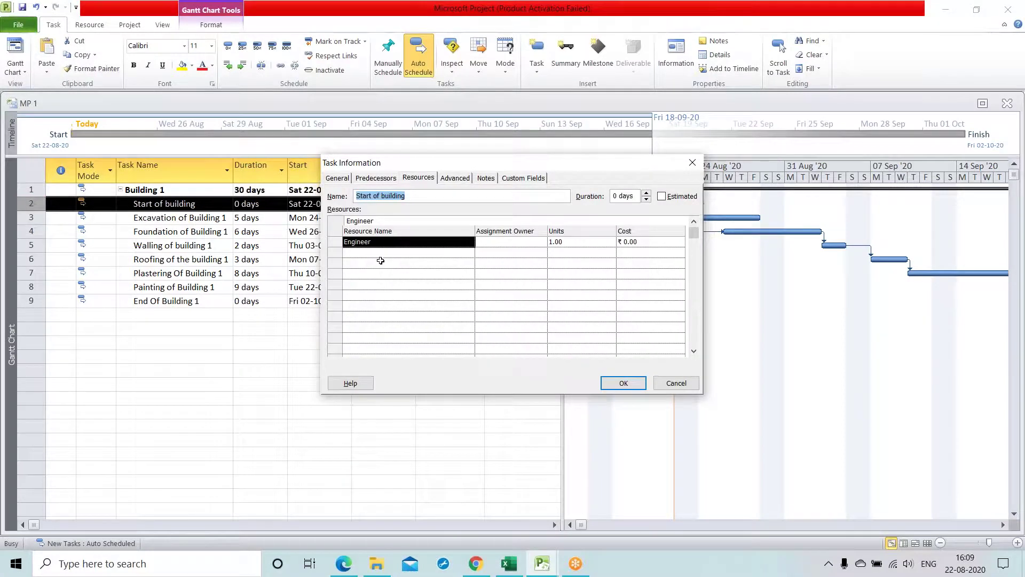
pyautogui.click(429, 252)
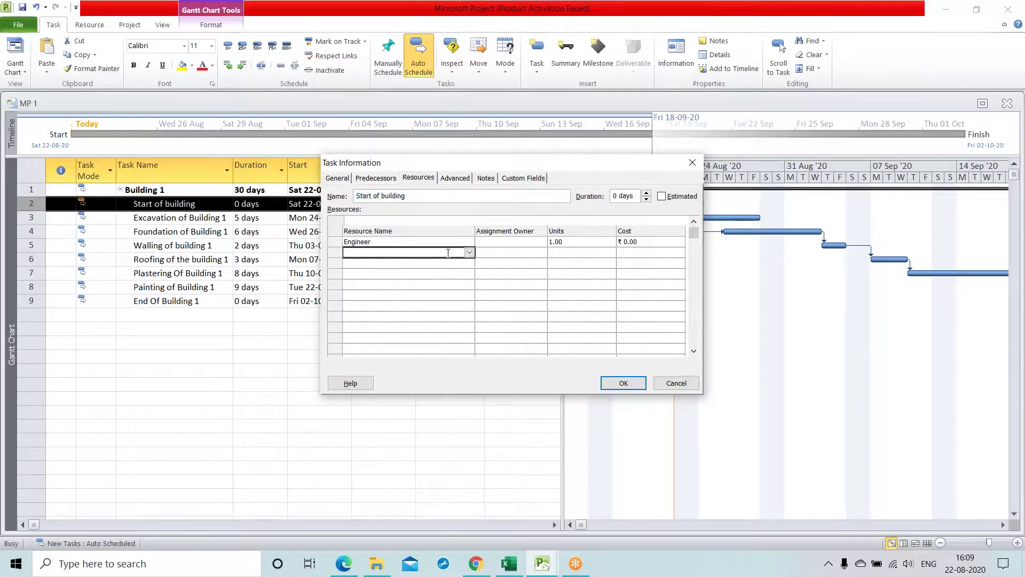
pyautogui.click(469, 253)
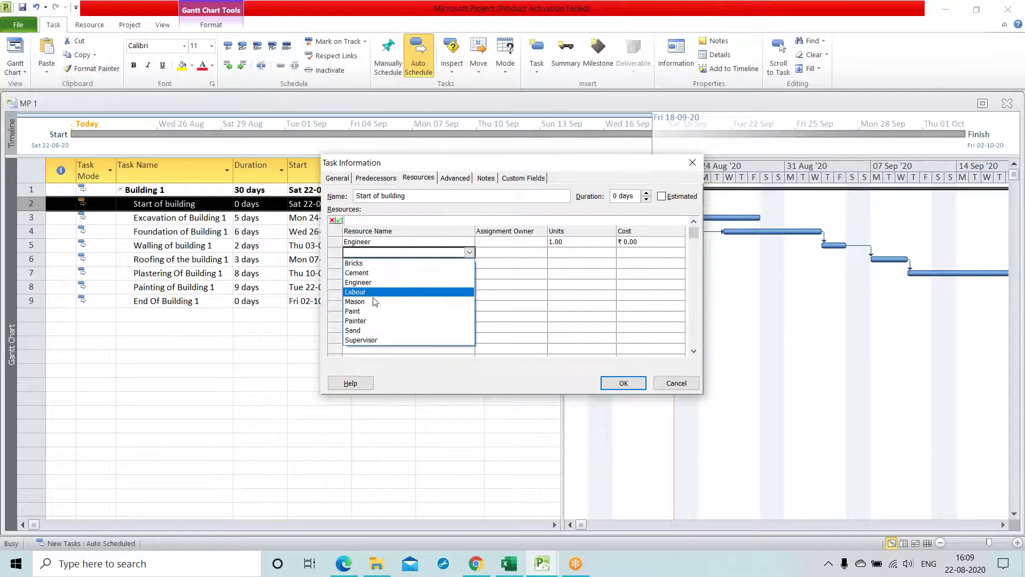
pyautogui.click(375, 302)
pyautogui.click(567, 250)
pyautogui.write('2')
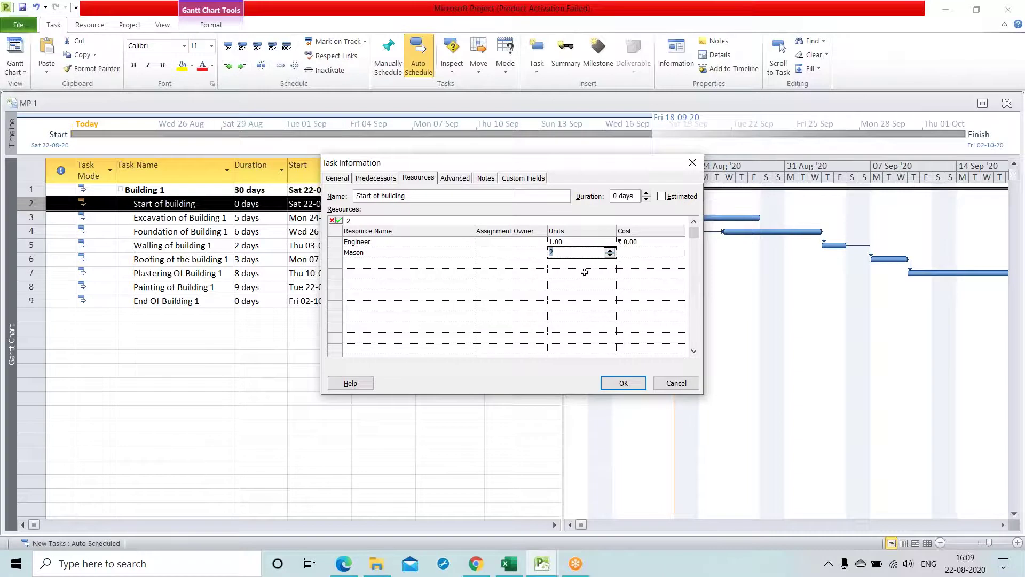
pyautogui.click(581, 274)
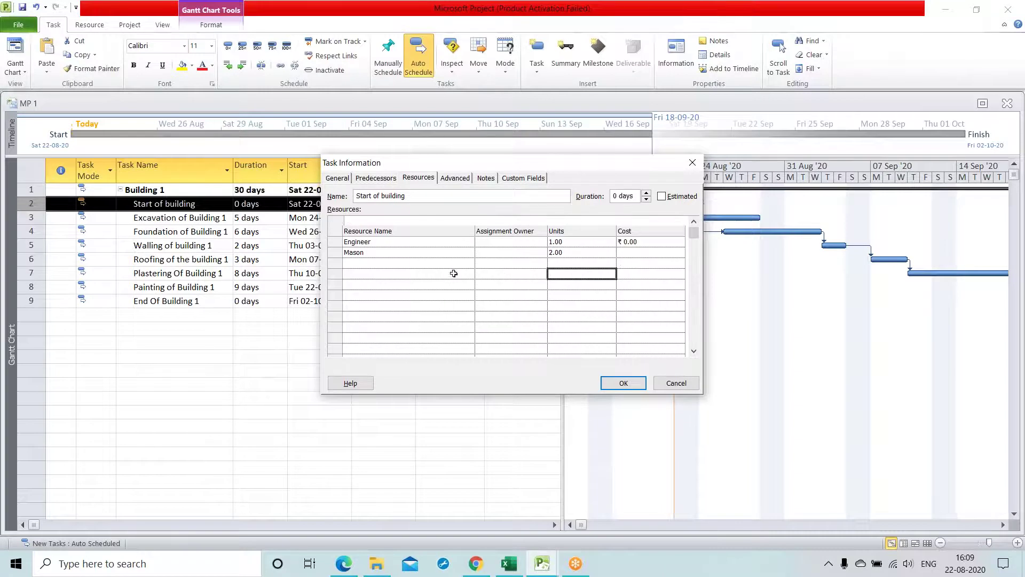
# Add Painter with 2 units to the resources of Start of building
pyautogui.click(387, 263)
pyautogui.click(469, 263)
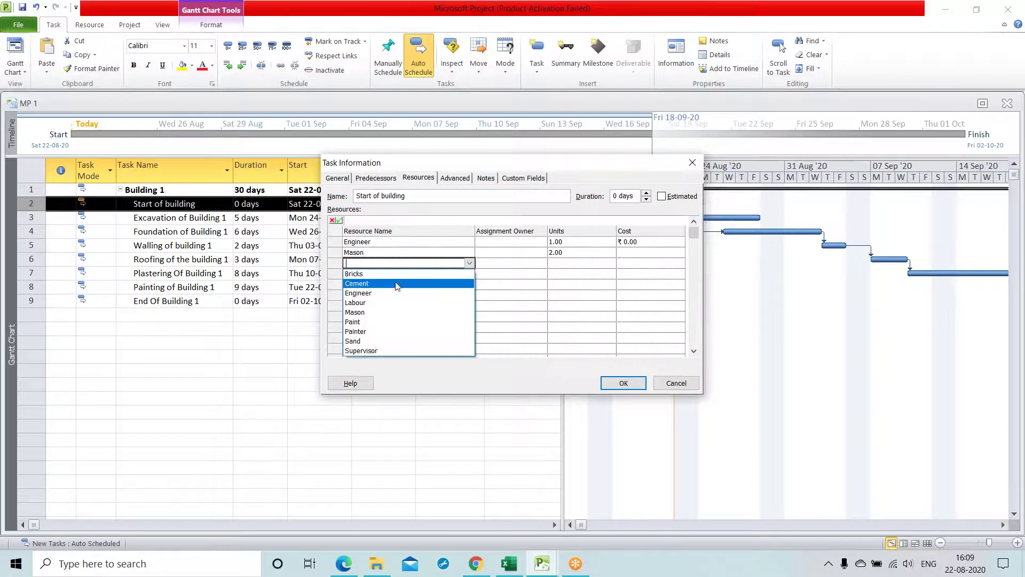
pyautogui.click(378, 331)
pyautogui.click(590, 259)
pyautogui.write('2')
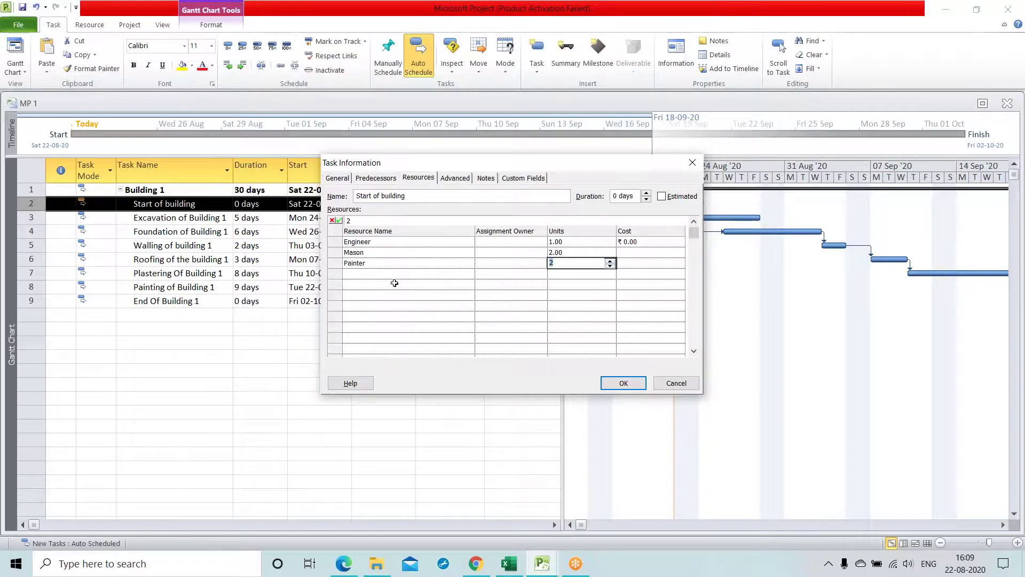
# Add Cement with 50 bags to the resources of Start of building
pyautogui.click(374, 274)
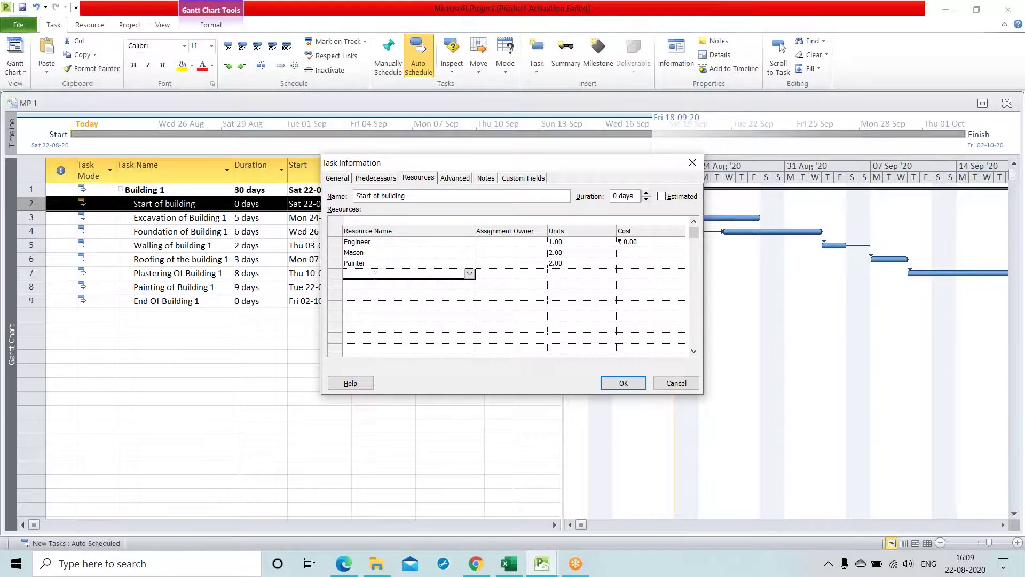
pyautogui.click(469, 273)
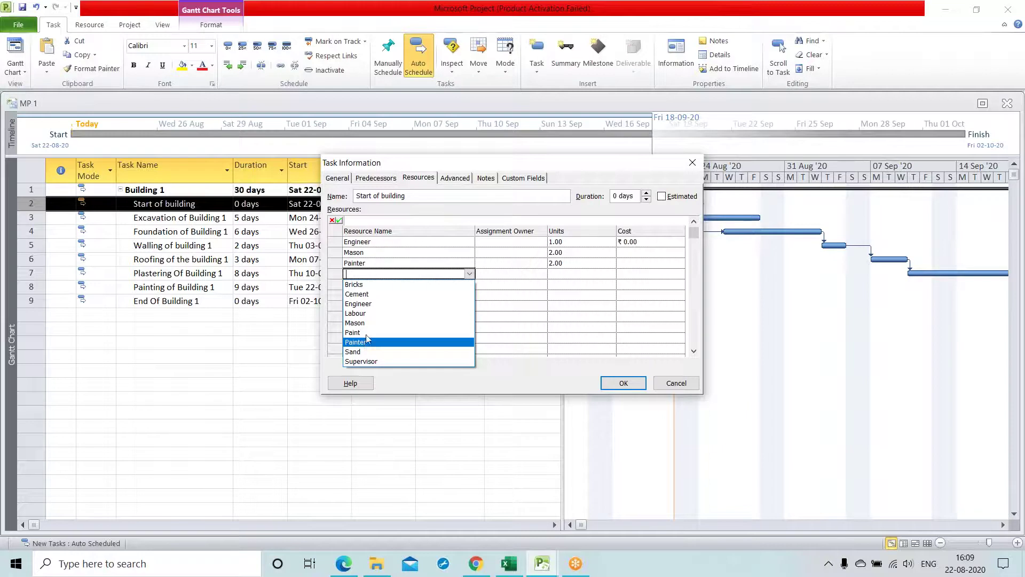
pyautogui.click(357, 293)
pyautogui.click(566, 275)
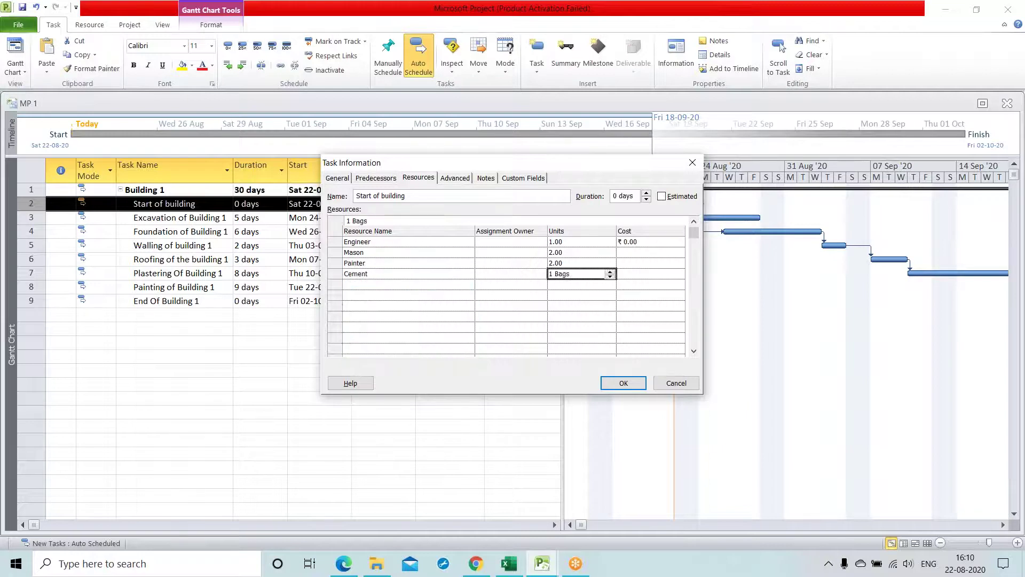
pyautogui.write('50')
pyautogui.click(581, 305)
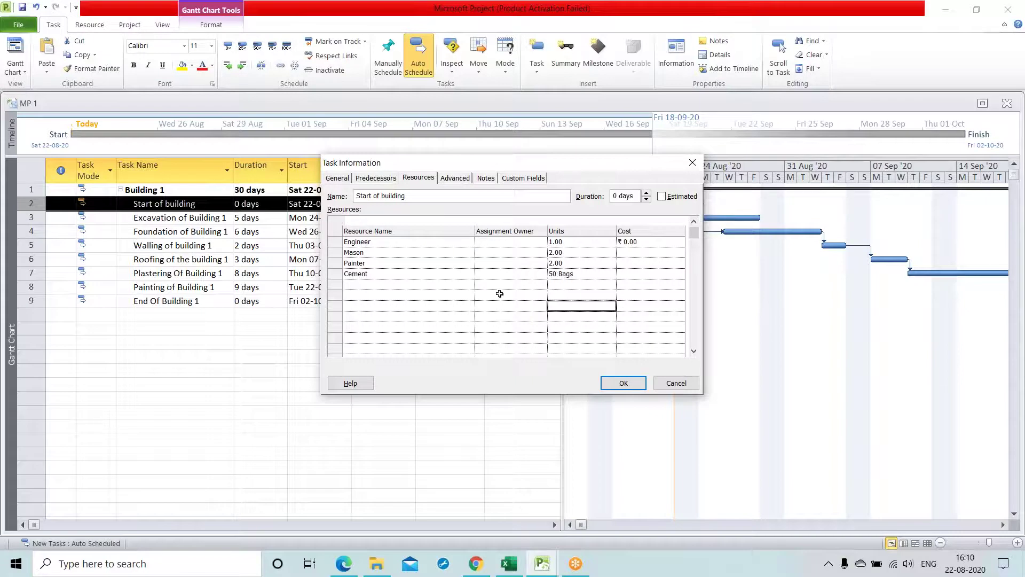
# Add Sand with 10 loads to the resources of Start of building
pyautogui.click(404, 287)
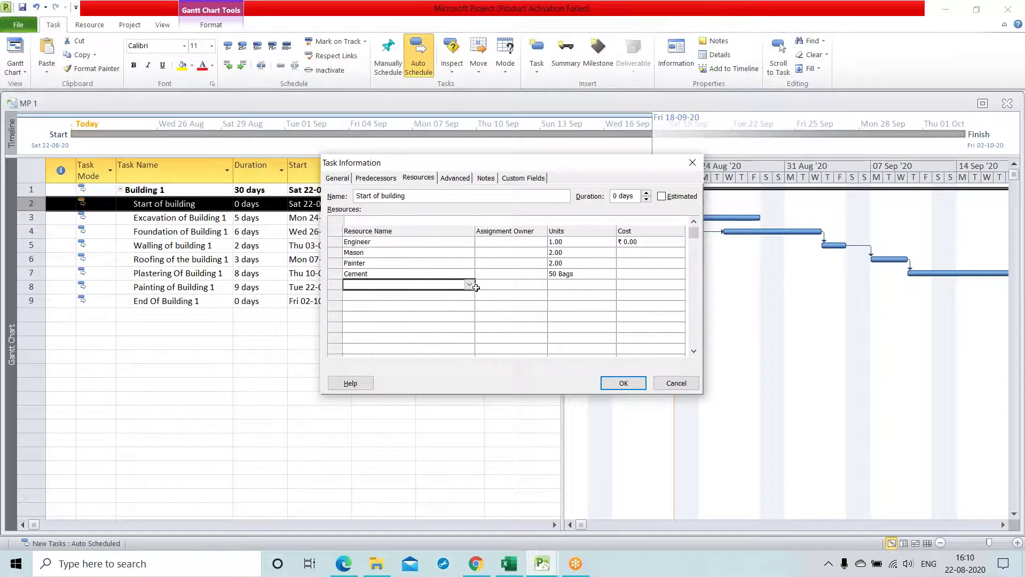
pyautogui.click(470, 284)
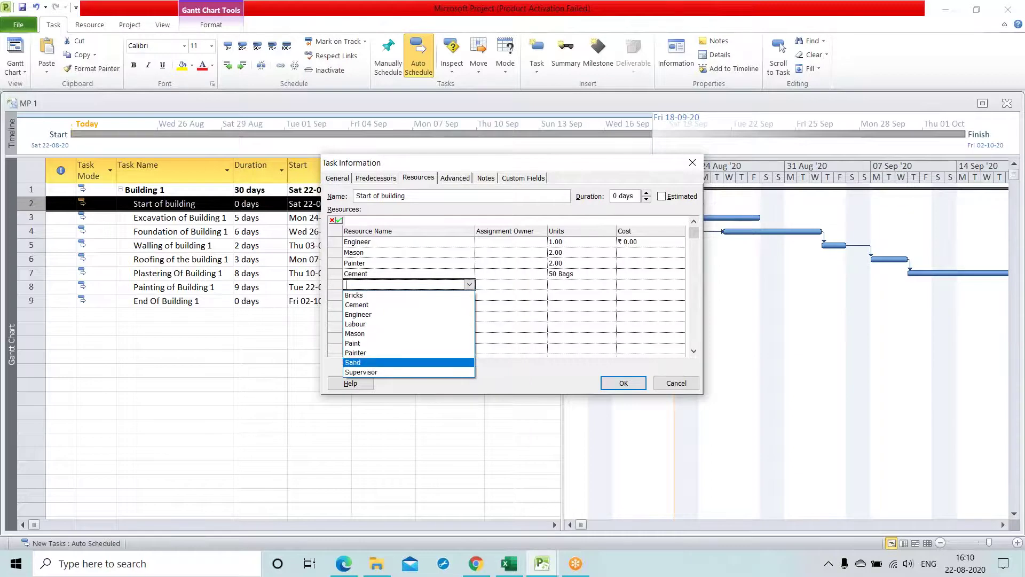
pyautogui.click(353, 362)
pyautogui.click(577, 284)
pyautogui.write('10')
pyautogui.click(566, 319)
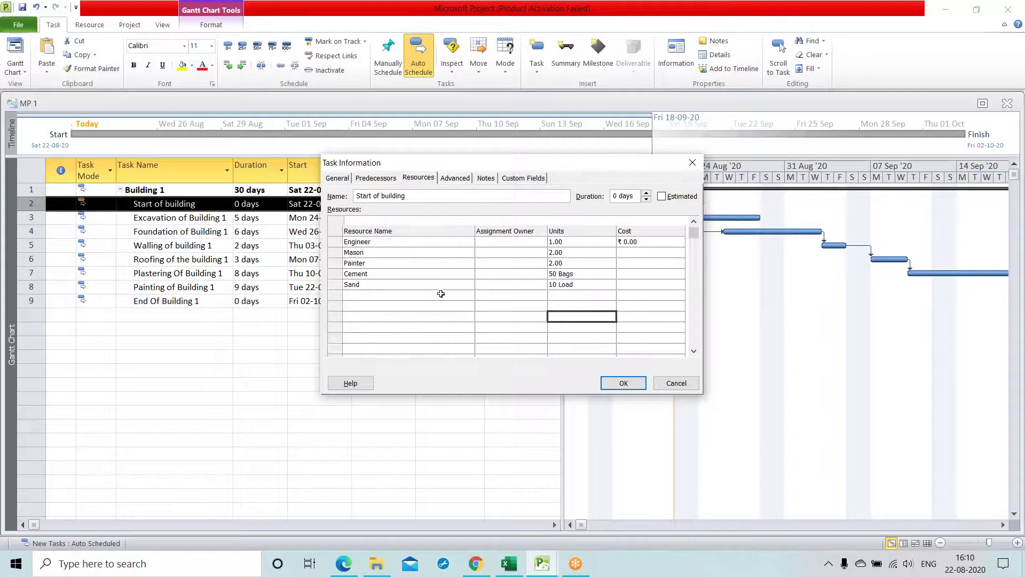
# Add Bricks with 10 loads to the resources of Start of building and apply the assignments
pyautogui.click(374, 296)
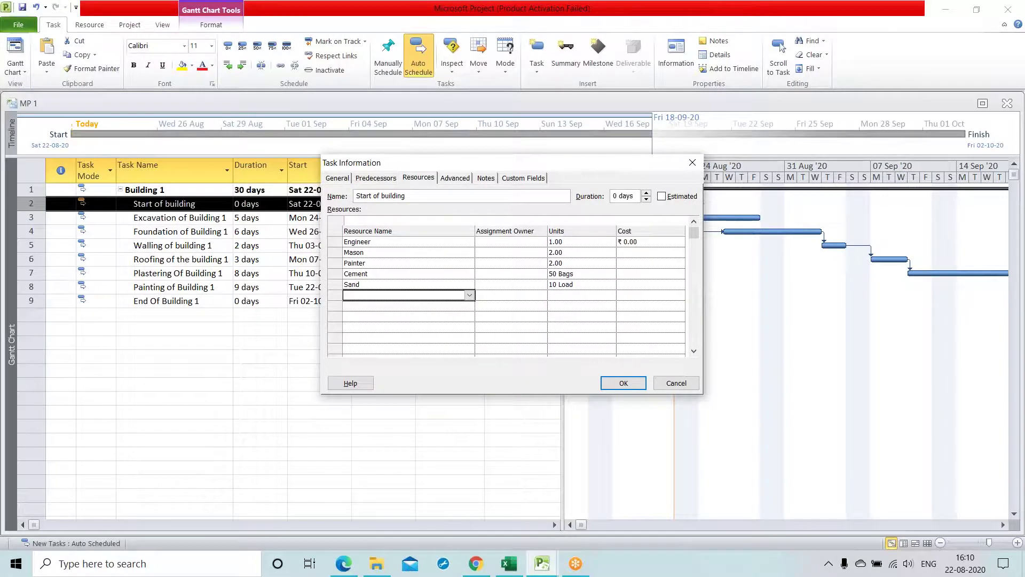
pyautogui.click(470, 295)
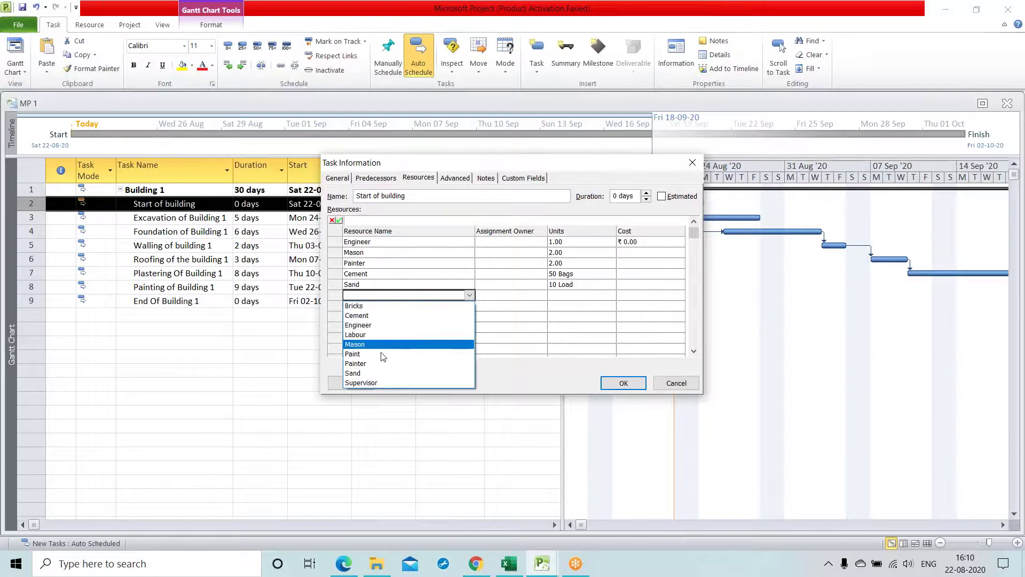
pyautogui.click(367, 306)
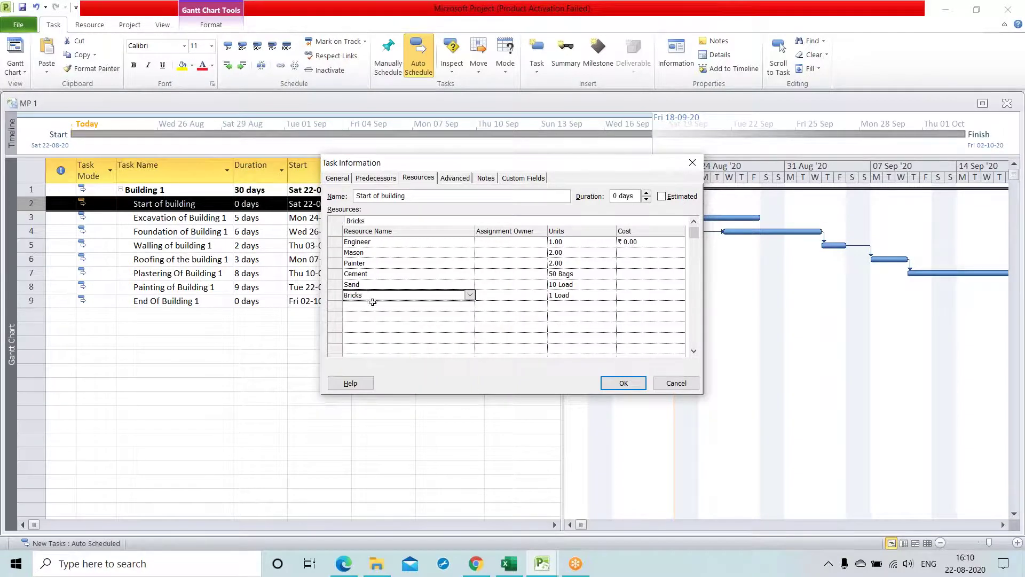
pyautogui.click(581, 294)
pyautogui.press('BackSpace')
pyautogui.press('BackSpace')
pyautogui.press('BackSpace')
pyautogui.press('BackSpace')
pyautogui.press('BackSpace')
pyautogui.write('0')
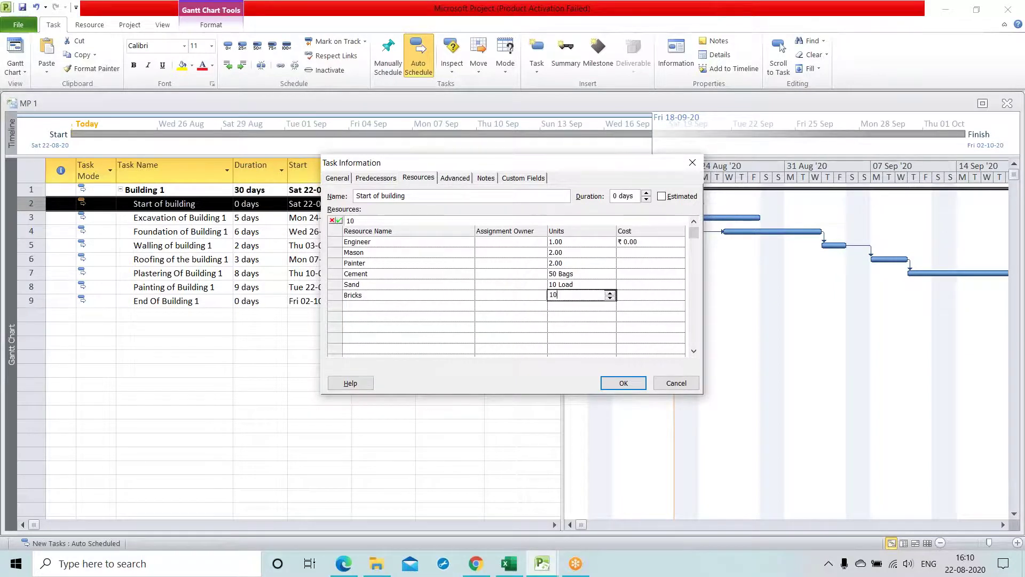
pyautogui.click(561, 327)
pyautogui.click(623, 383)
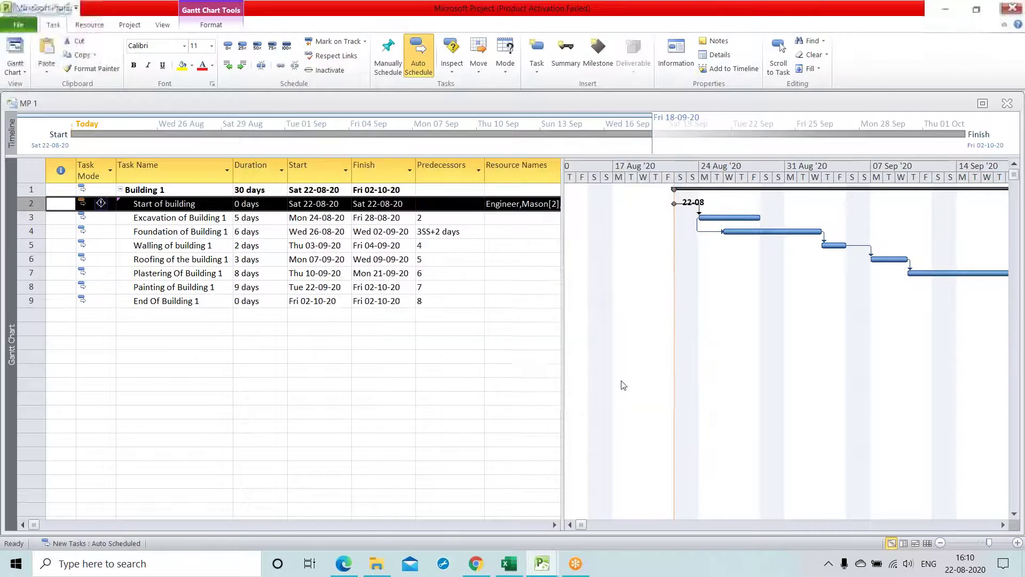
# Open the resource assignments of Excavation of Building 1 and add Engineer
pyautogui.click(37, 218)
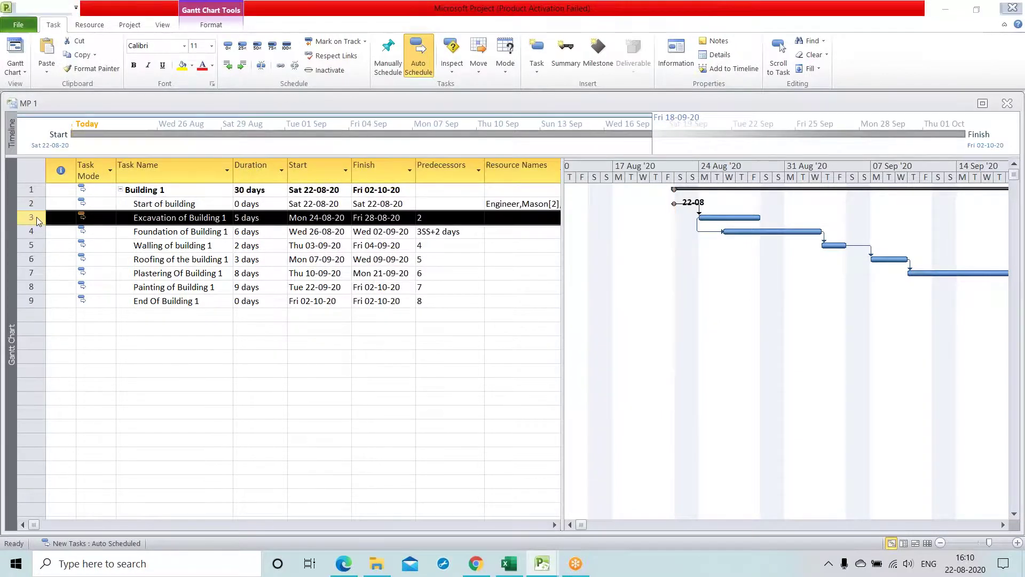
pyautogui.doubleClick(36, 216)
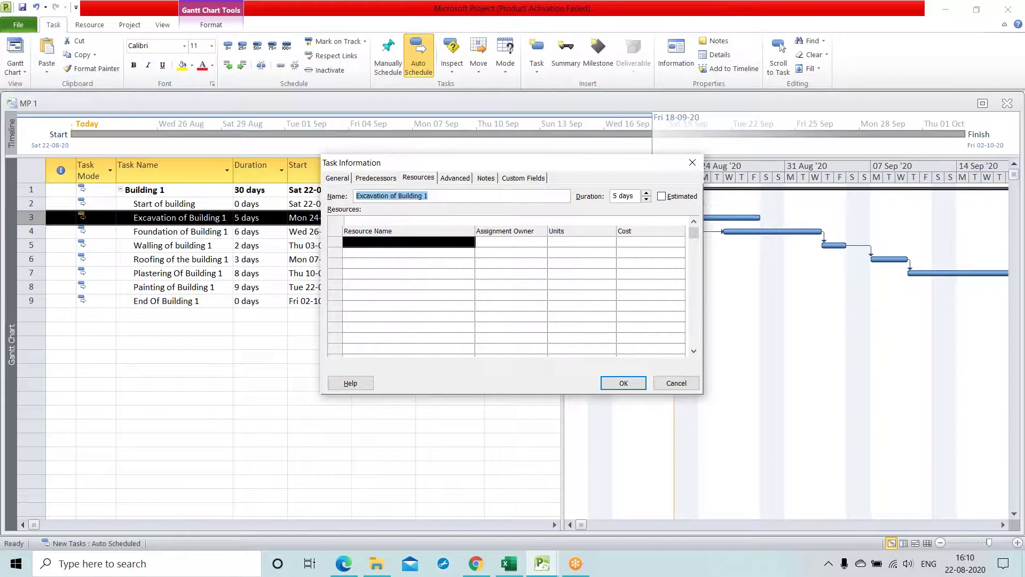
pyautogui.click(463, 244)
pyautogui.click(469, 242)
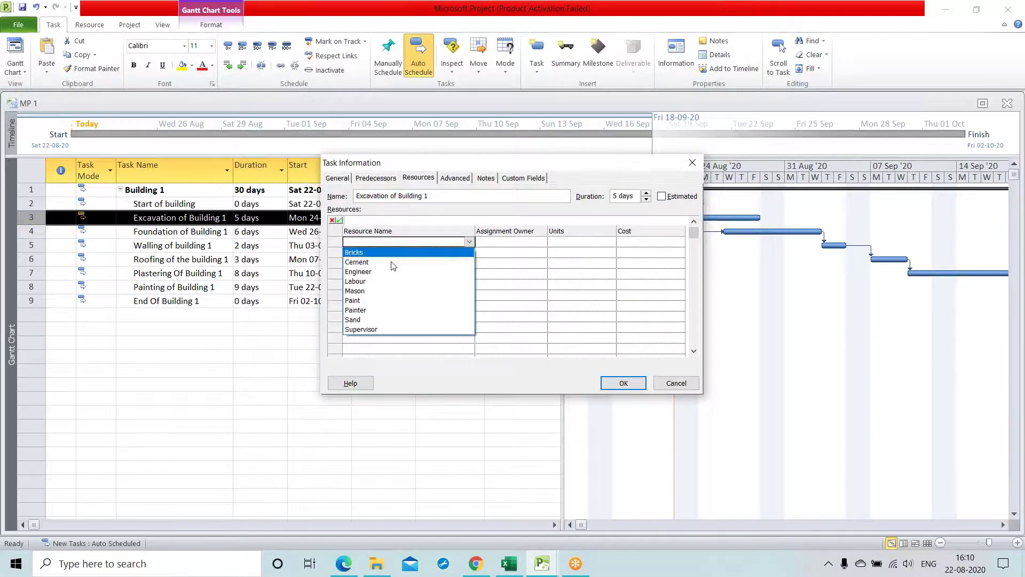
pyautogui.click(376, 271)
# Add Labour with 4 units to the resources of Excavation of Building 1
pyautogui.click(460, 252)
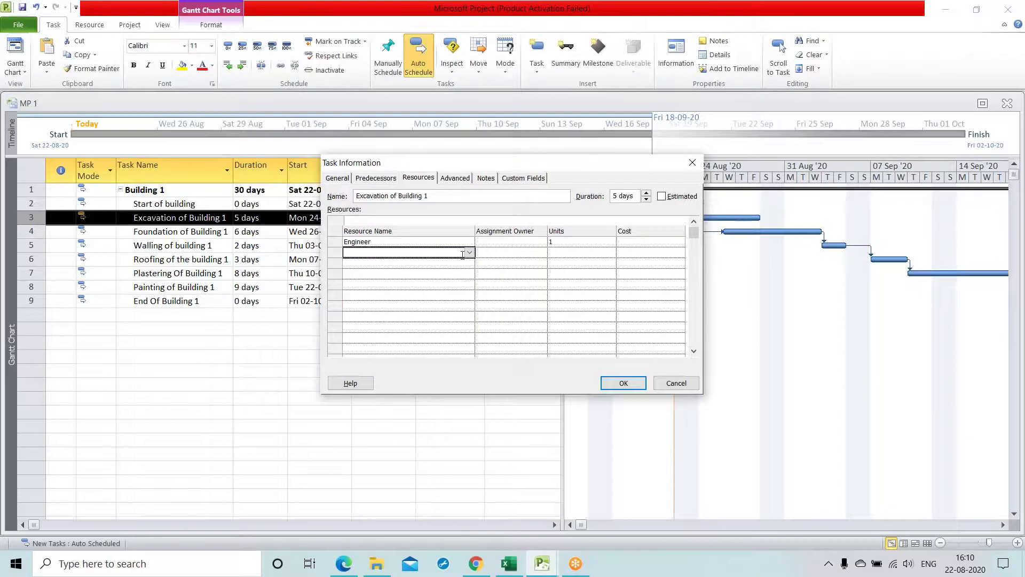
pyautogui.click(469, 253)
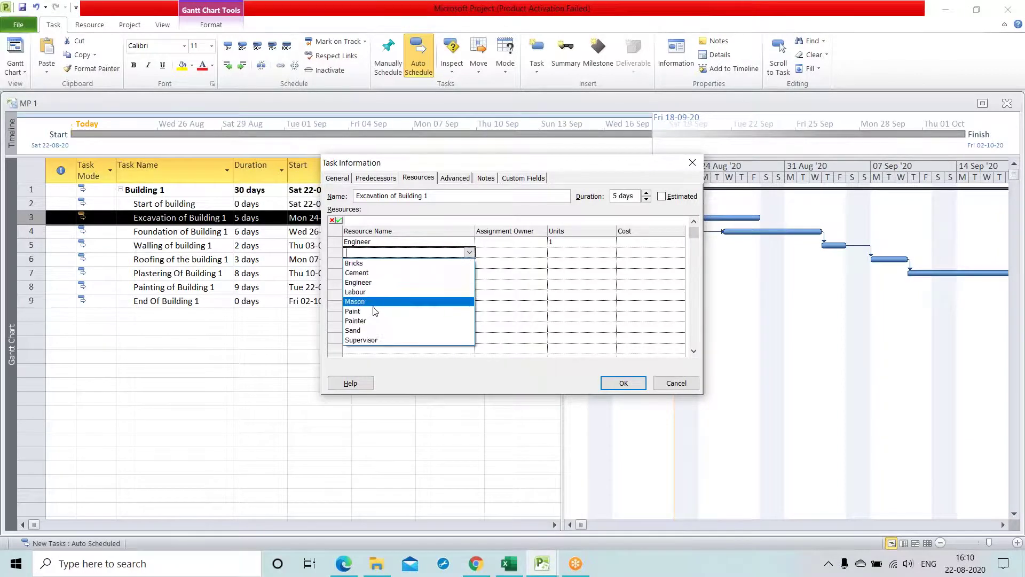
pyautogui.click(369, 292)
pyautogui.click(556, 253)
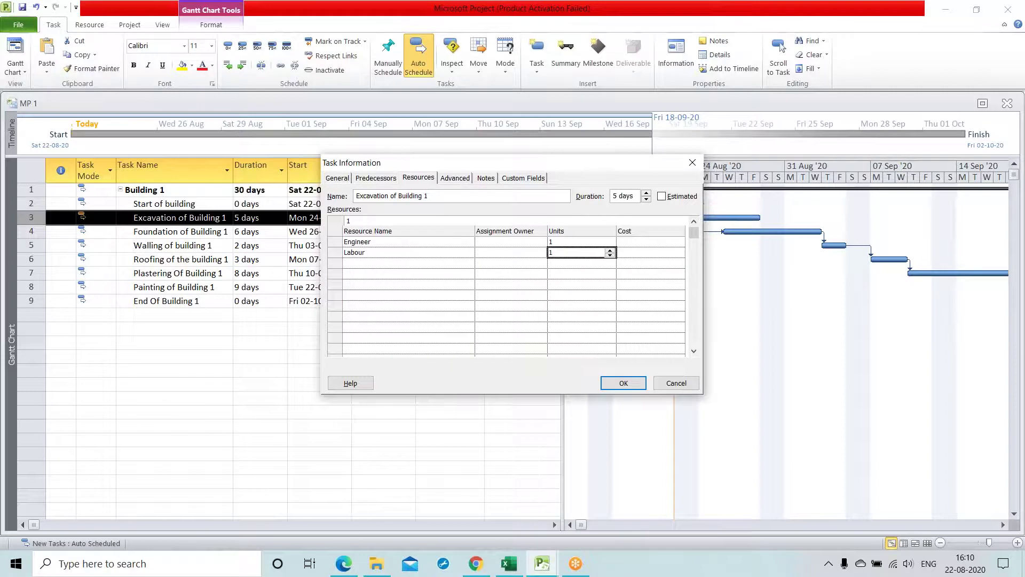
pyautogui.click(609, 250)
pyautogui.click(609, 251)
pyautogui.click(610, 250)
pyautogui.click(610, 250)
pyautogui.click(610, 251)
pyautogui.click(610, 251)
pyautogui.click(586, 271)
pyautogui.click(403, 264)
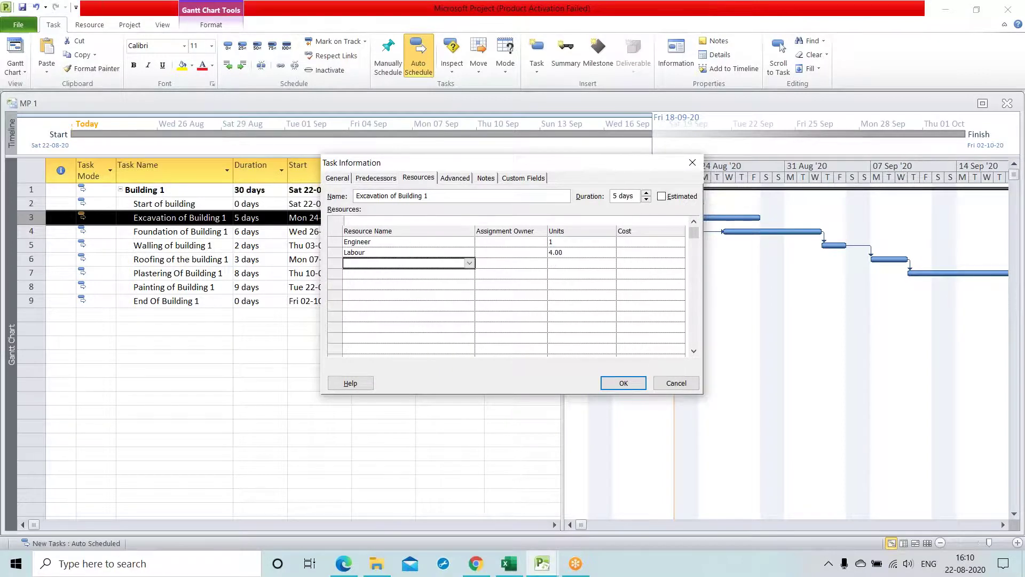
# Add Mason with 4 units to the resources of Excavation of Building 1
pyautogui.click(470, 263)
pyautogui.click(385, 313)
pyautogui.click(609, 264)
pyautogui.click(609, 261)
pyautogui.click(610, 261)
pyautogui.click(610, 261)
pyautogui.click(610, 261)
pyautogui.click(610, 261)
pyautogui.click(610, 261)
pyautogui.click(465, 274)
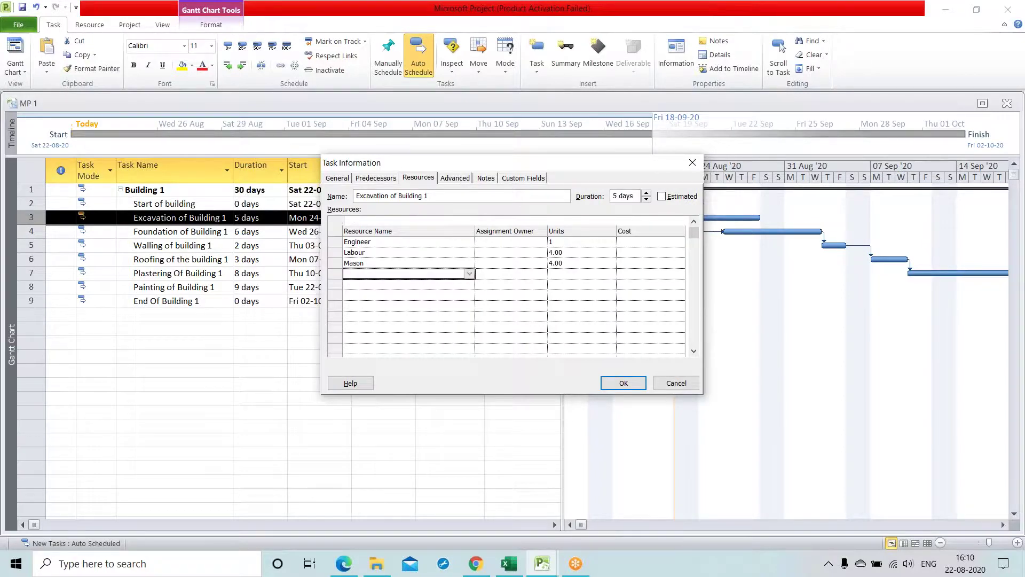
# Add Paint with 2 litres to the resources of Excavation of Building 1 and apply the assignments
pyautogui.click(469, 274)
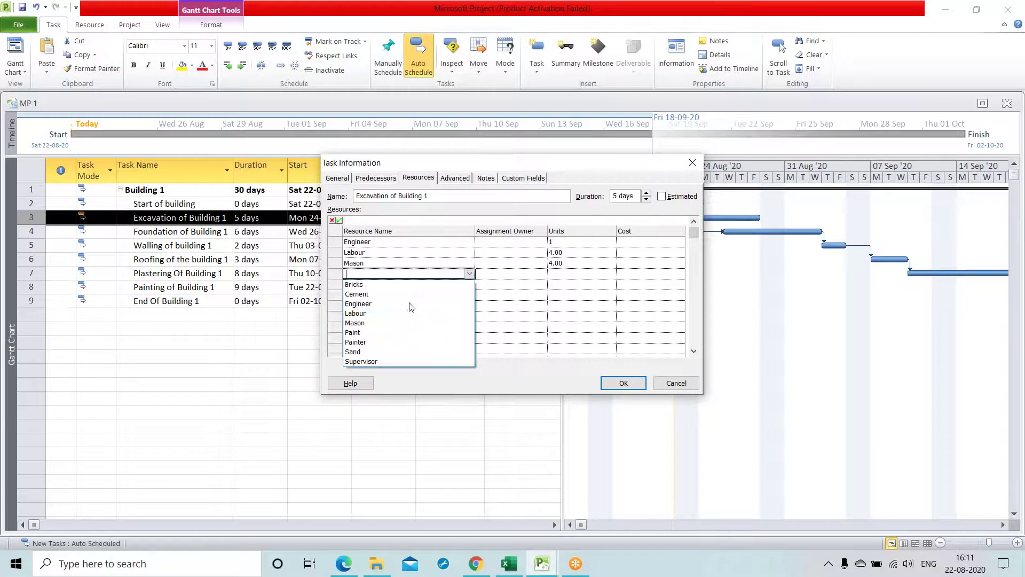
pyautogui.click(374, 332)
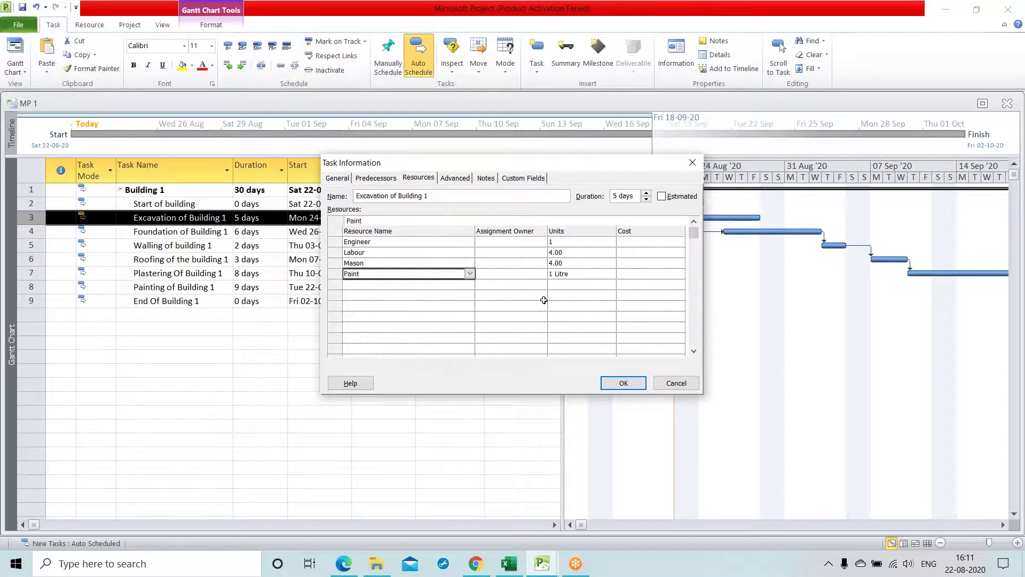
pyautogui.click(574, 278)
pyautogui.click(610, 271)
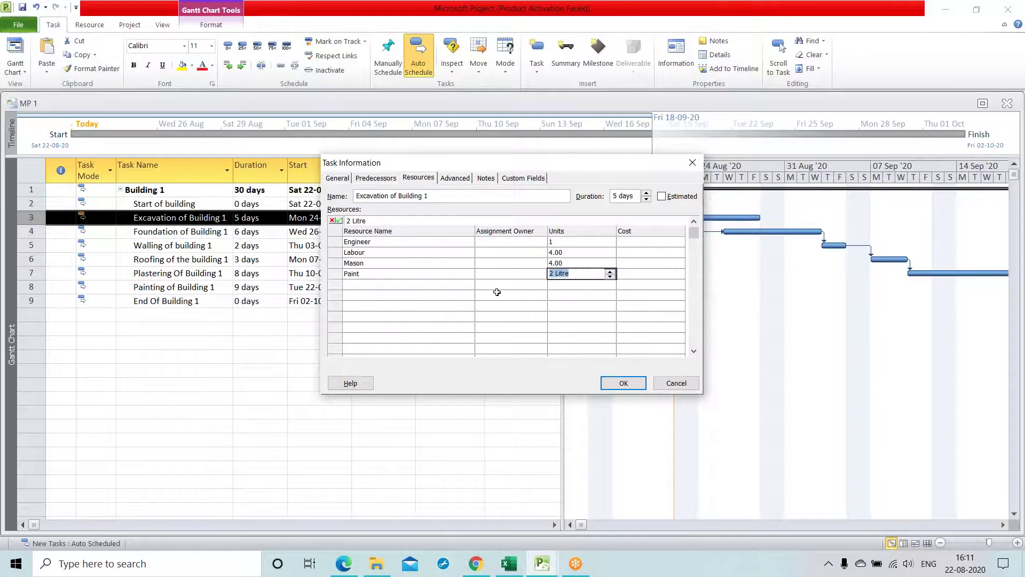
pyautogui.click(373, 285)
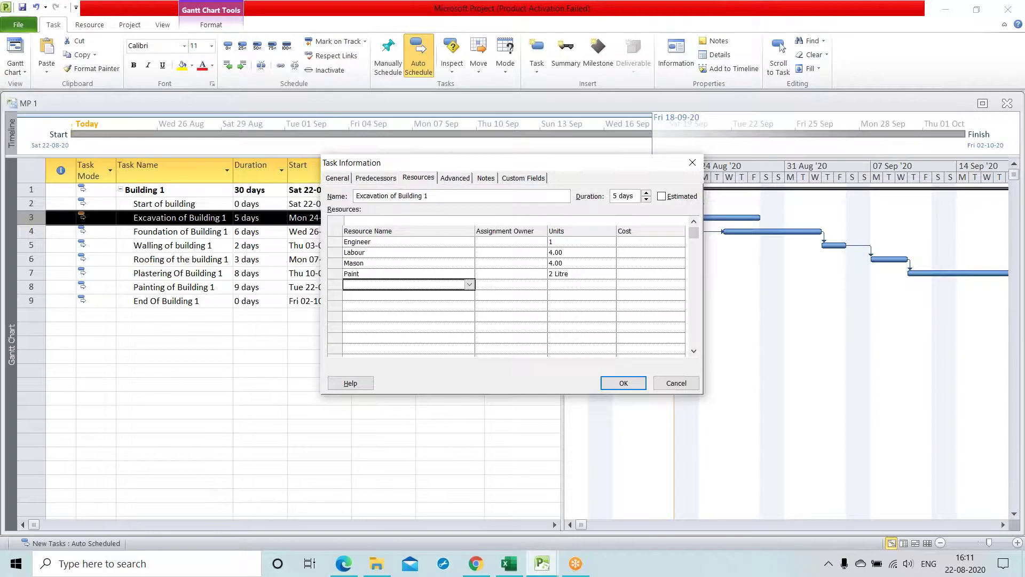
pyautogui.click(470, 284)
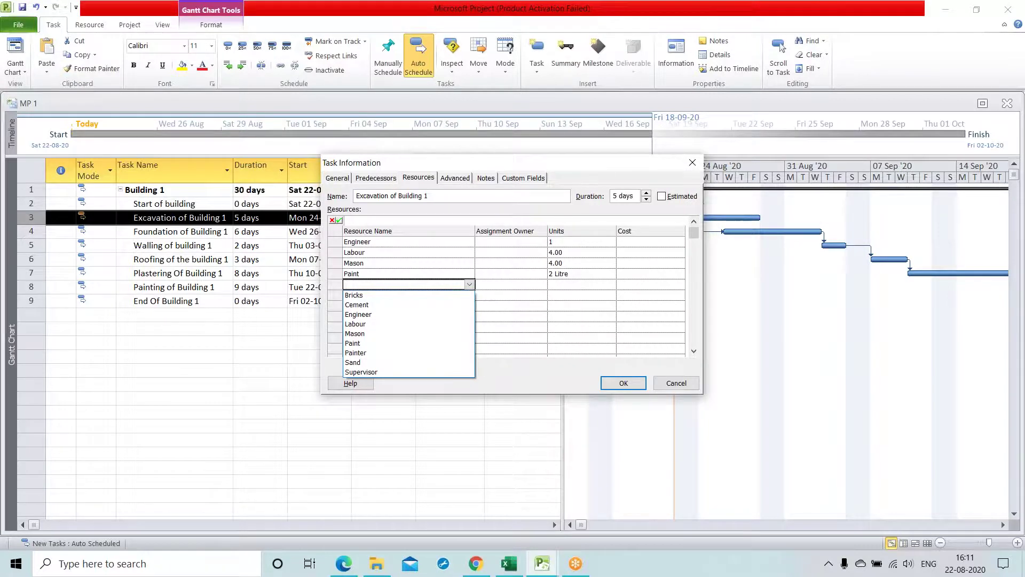
pyautogui.click(489, 292)
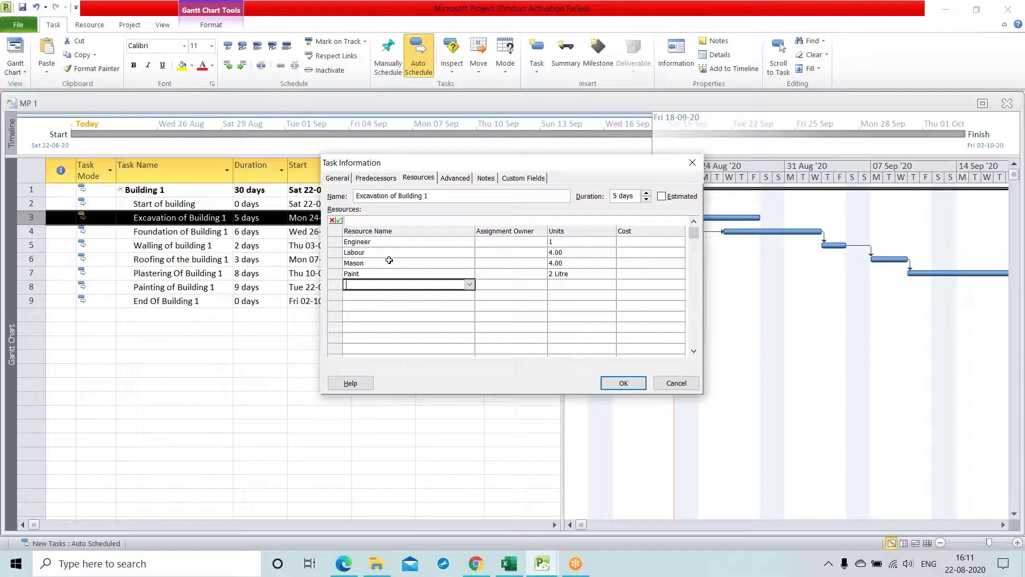
pyautogui.click(442, 305)
pyautogui.click(623, 383)
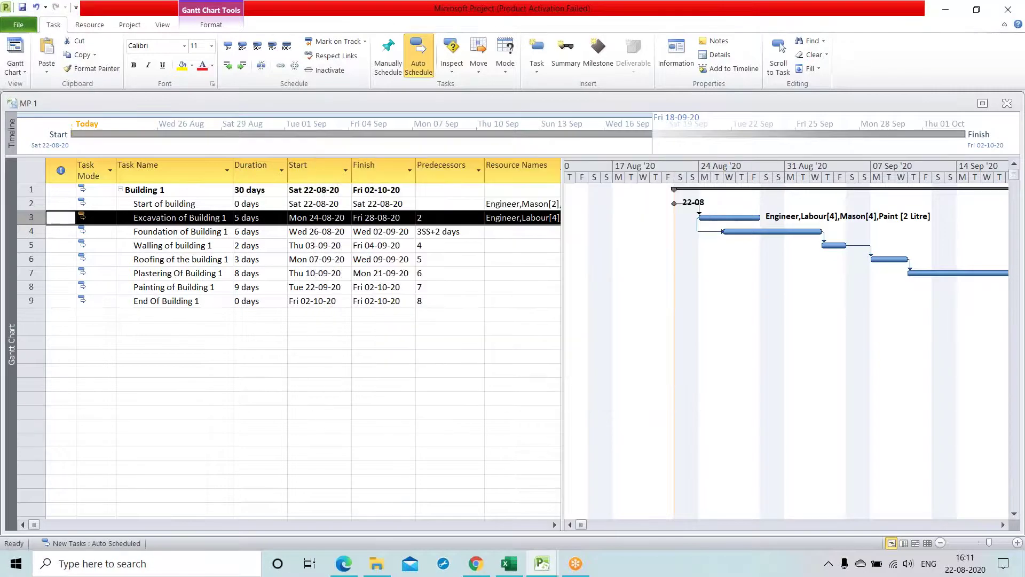
# Open the resource assignments of Foundation of Building 1 and add Painter with 5 units
pyautogui.doubleClick(27, 231)
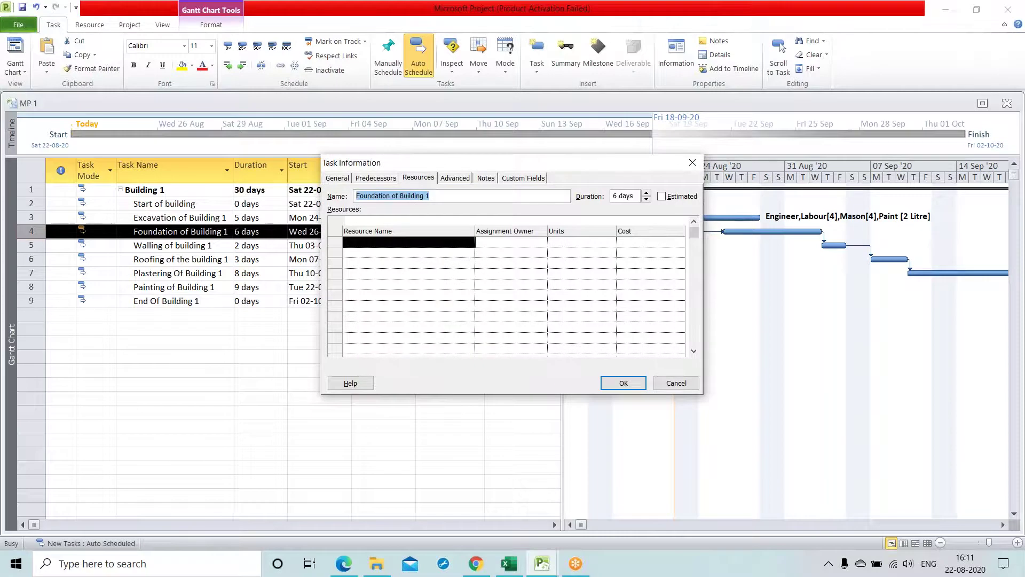
pyautogui.click(462, 242)
pyautogui.click(469, 242)
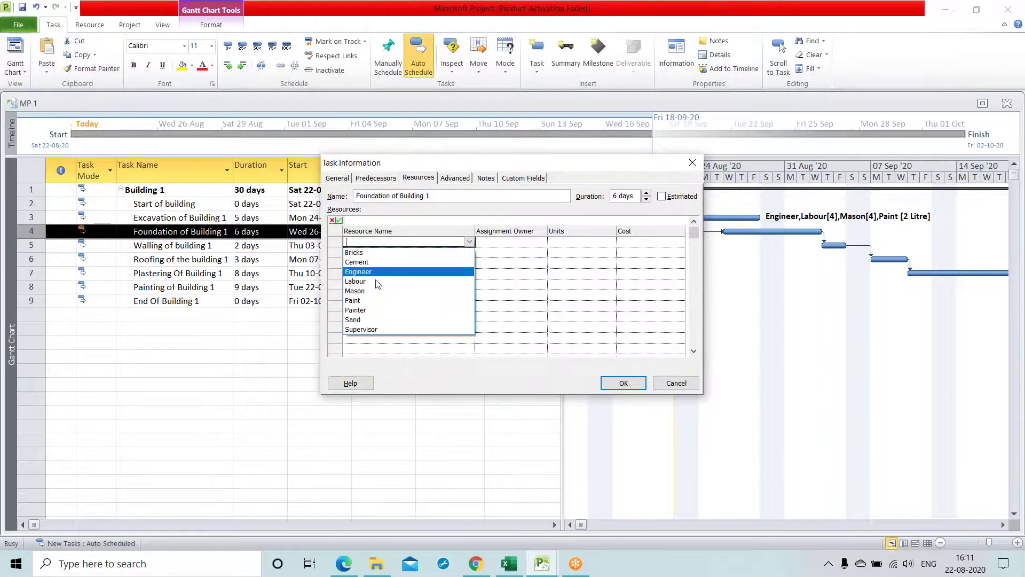
pyautogui.click(375, 300)
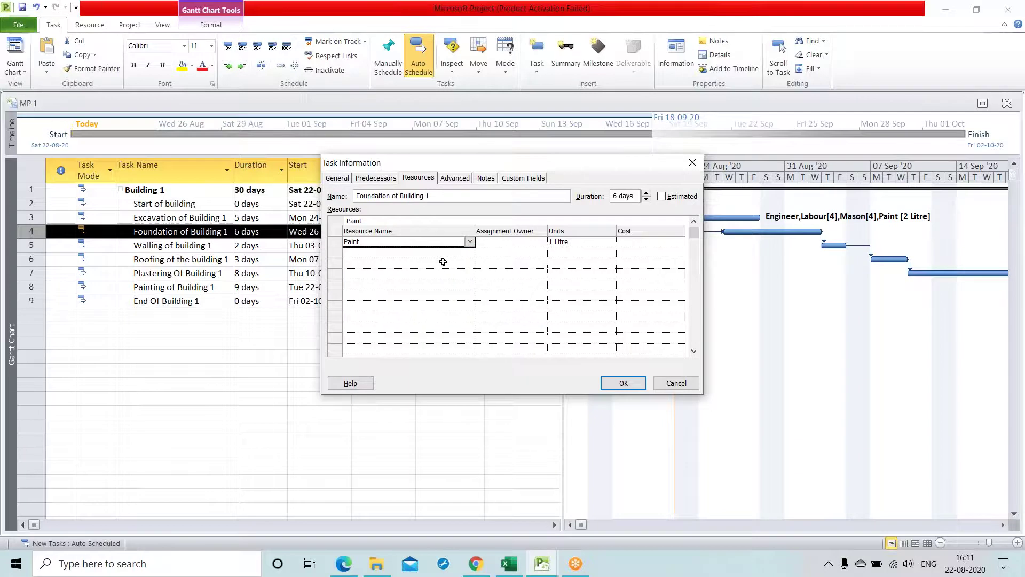
pyautogui.click(470, 243)
pyautogui.click(394, 313)
pyautogui.click(604, 243)
pyautogui.click(610, 240)
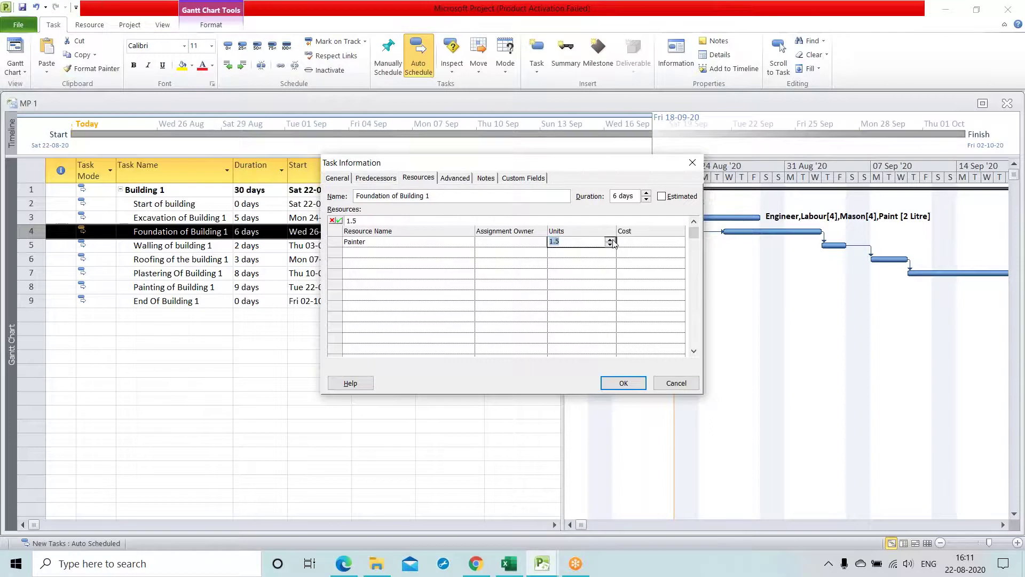
pyautogui.click(610, 240)
pyautogui.click(611, 240)
pyautogui.click(610, 240)
pyautogui.click(404, 253)
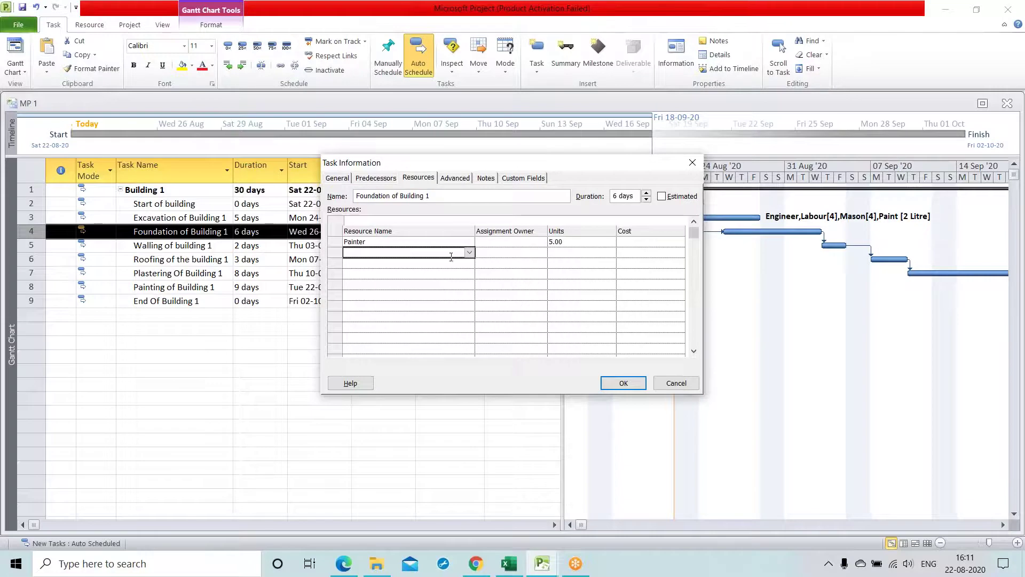
# Add Cement with 10 bags to the resources of Foundation of Building 1
pyautogui.click(471, 255)
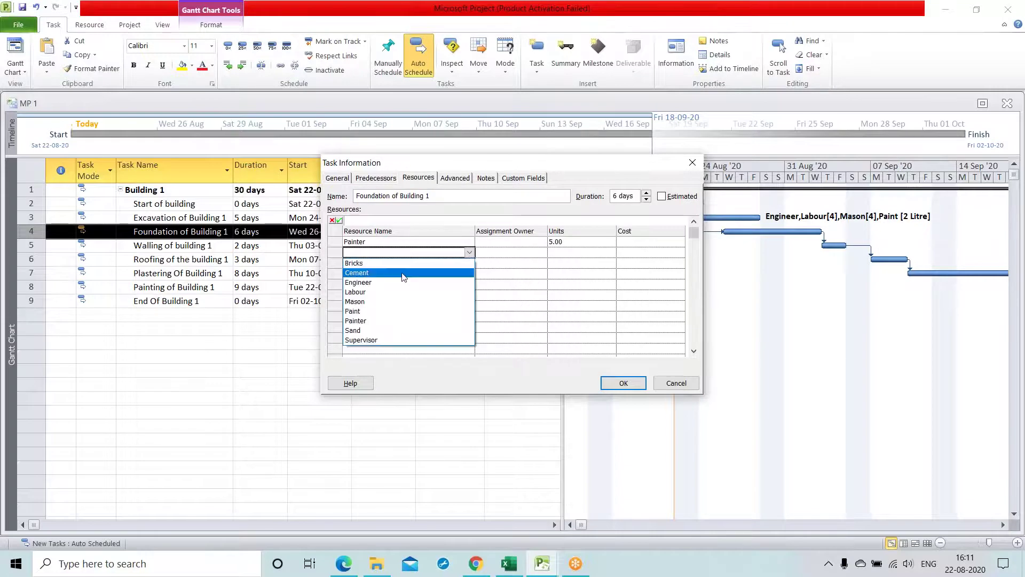
pyautogui.click(405, 272)
pyautogui.click(568, 253)
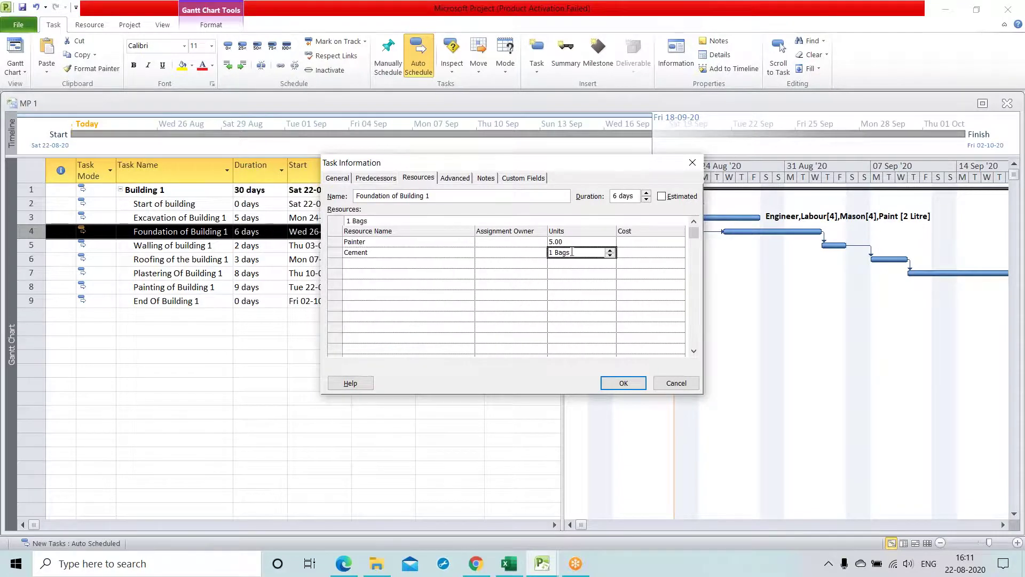
pyautogui.write('10')
pyautogui.click(580, 284)
pyautogui.click(363, 261)
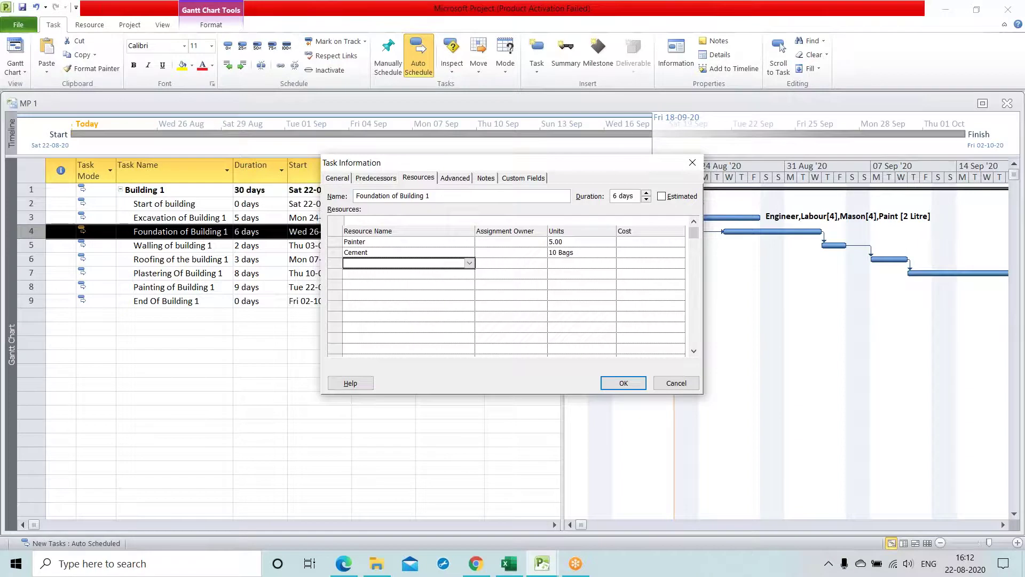
# Add Sand with 4 loads to the resources of Foundation of Building 1 and apply the assignments
pyautogui.click(470, 263)
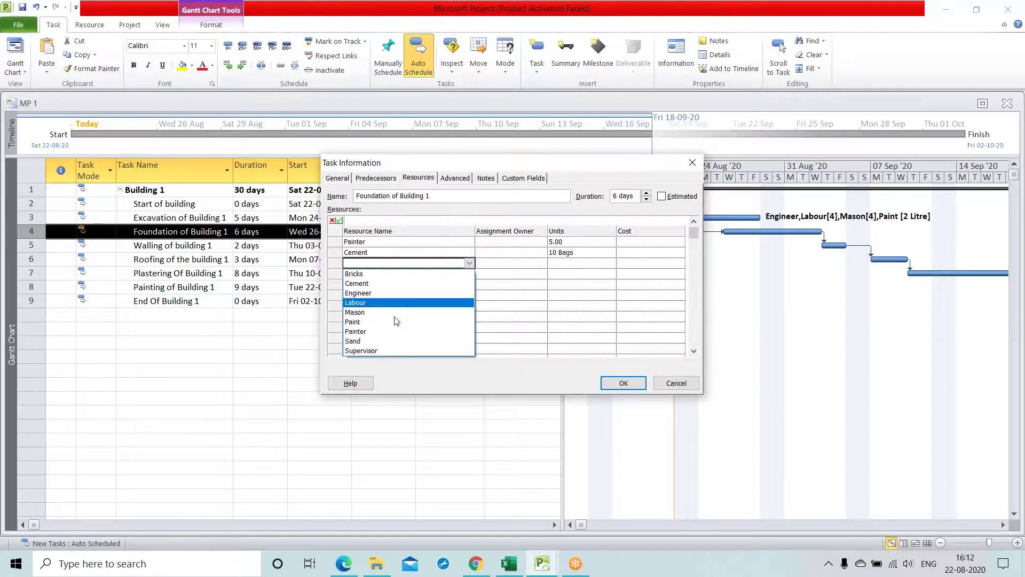
pyautogui.click(350, 340)
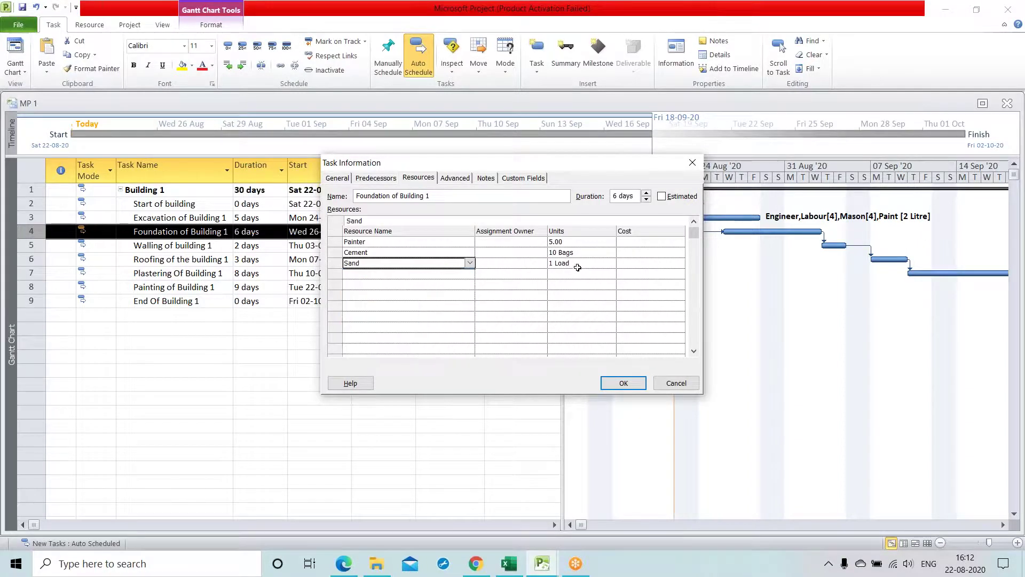
pyautogui.click(578, 268)
pyautogui.write('4')
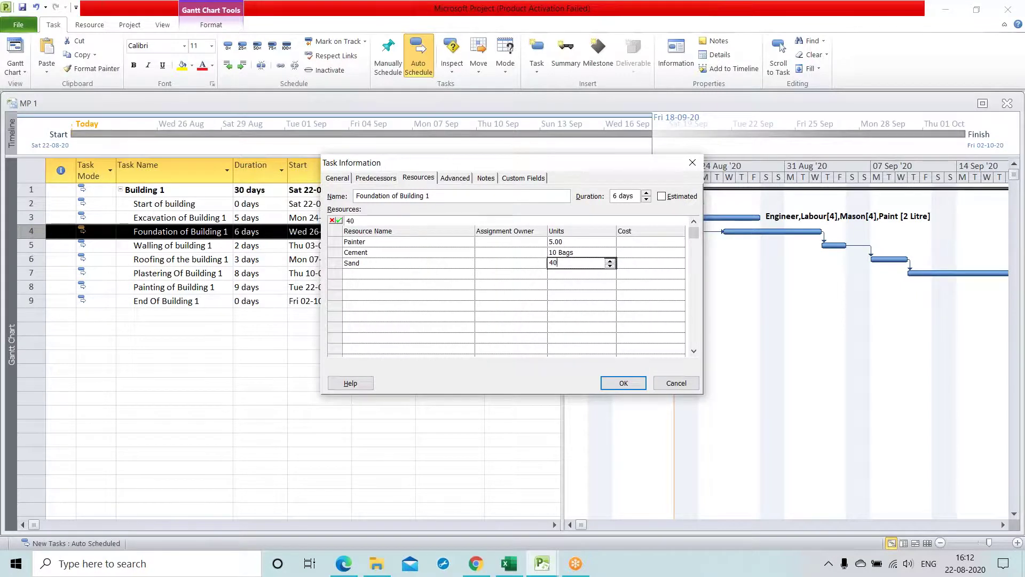
pyautogui.press('Return')
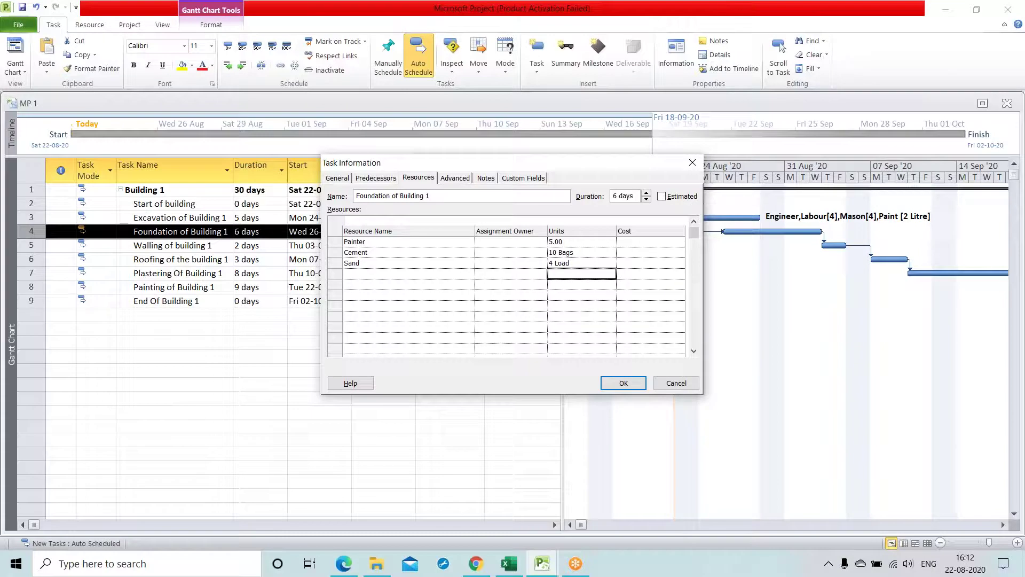
pyautogui.click(508, 305)
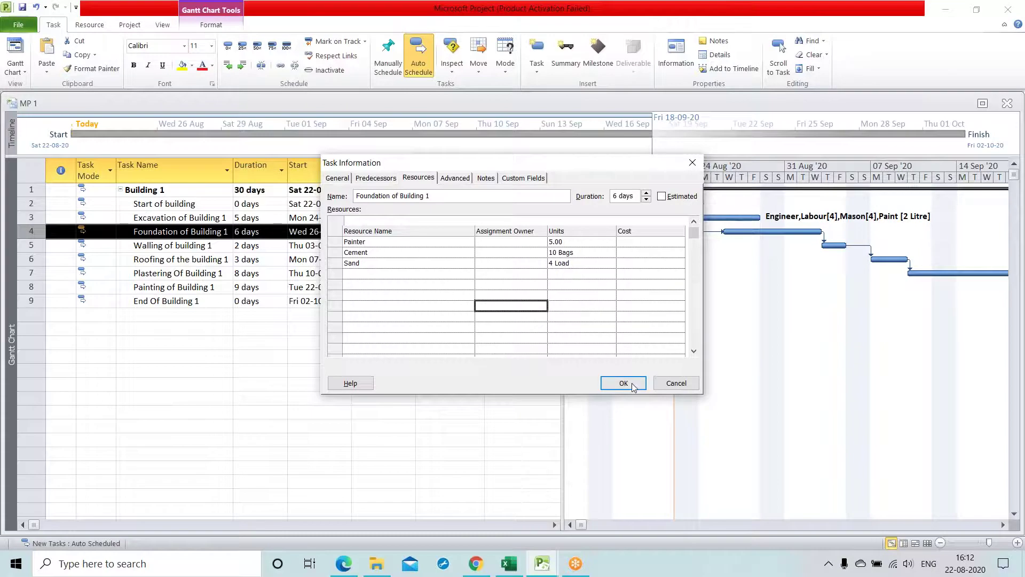
pyautogui.press('Return')
# Open the resource assignments of Walling of building 1 and add Labour with 2 units
pyautogui.press('Down')
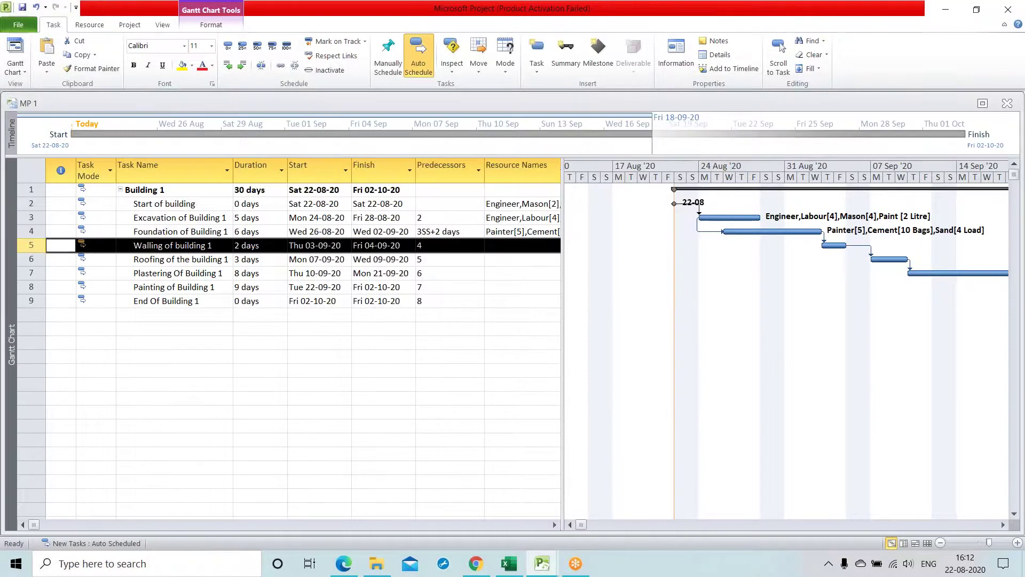
pyautogui.hotkey('shift', 'F2')
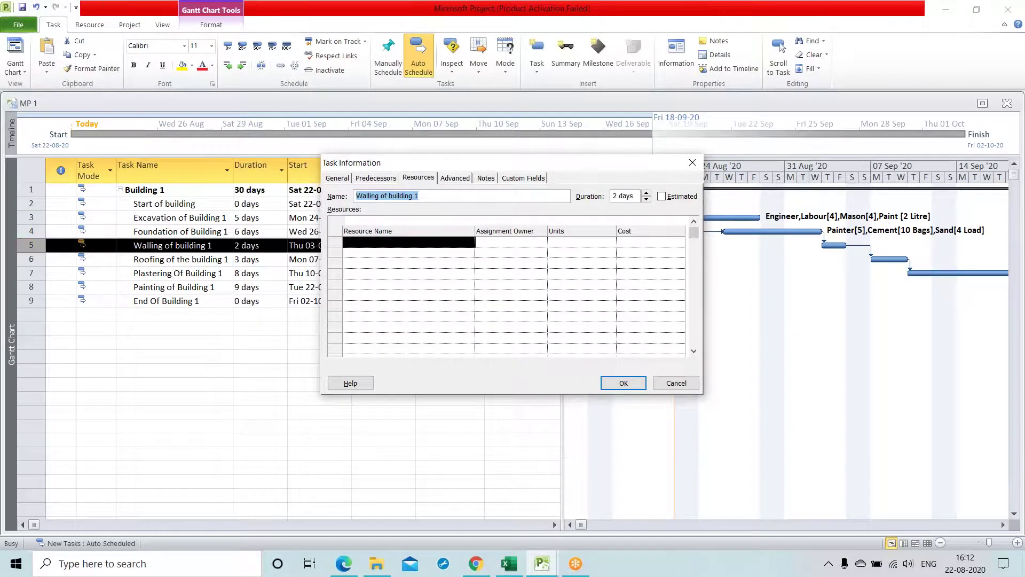
pyautogui.click(435, 242)
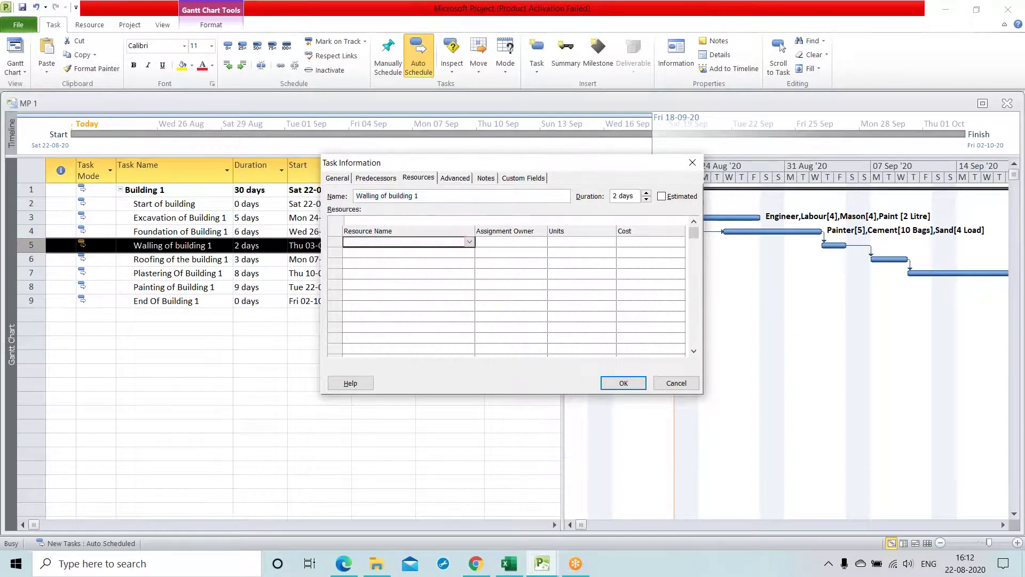
pyautogui.click(469, 242)
pyautogui.click(387, 281)
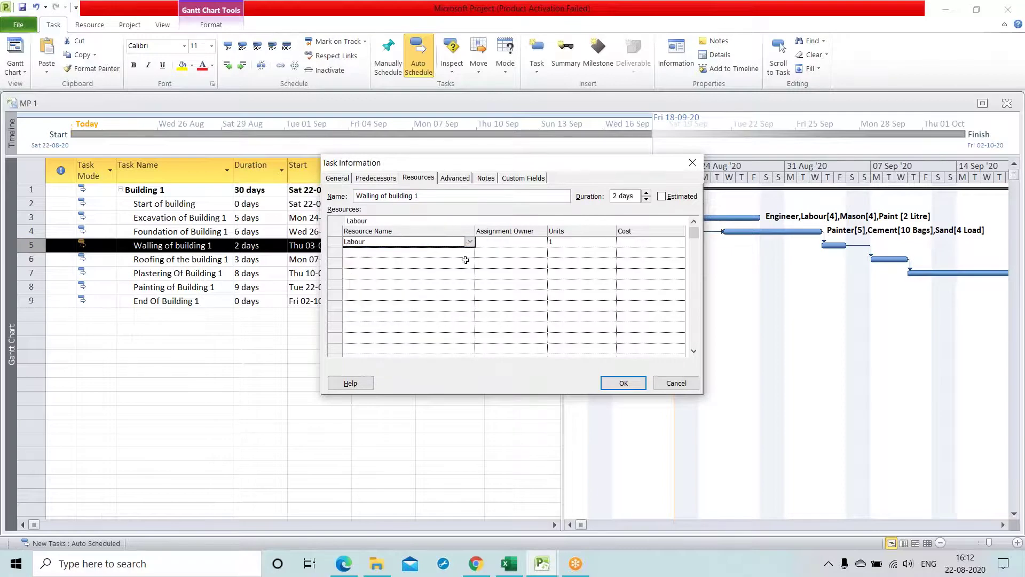
pyautogui.click(601, 243)
pyautogui.click(610, 240)
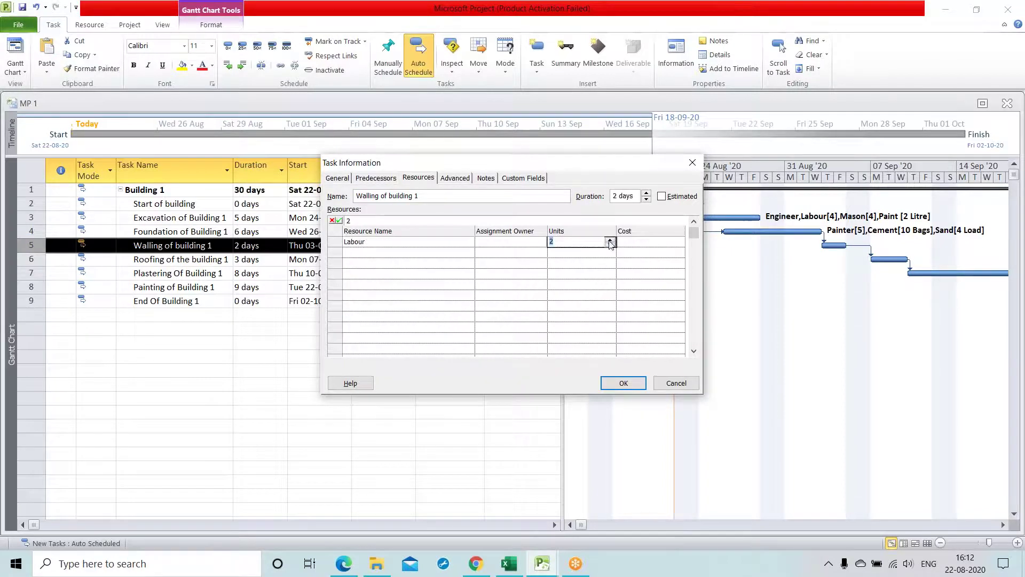
pyautogui.click(419, 252)
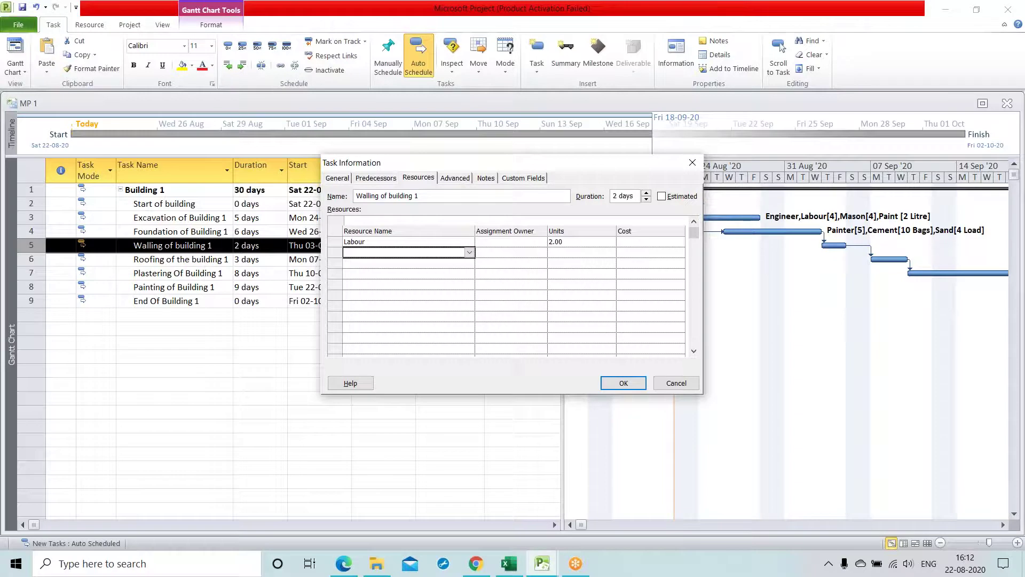
# Add Mason with 5 units to the resources of Walling of building 1
pyautogui.click(469, 252)
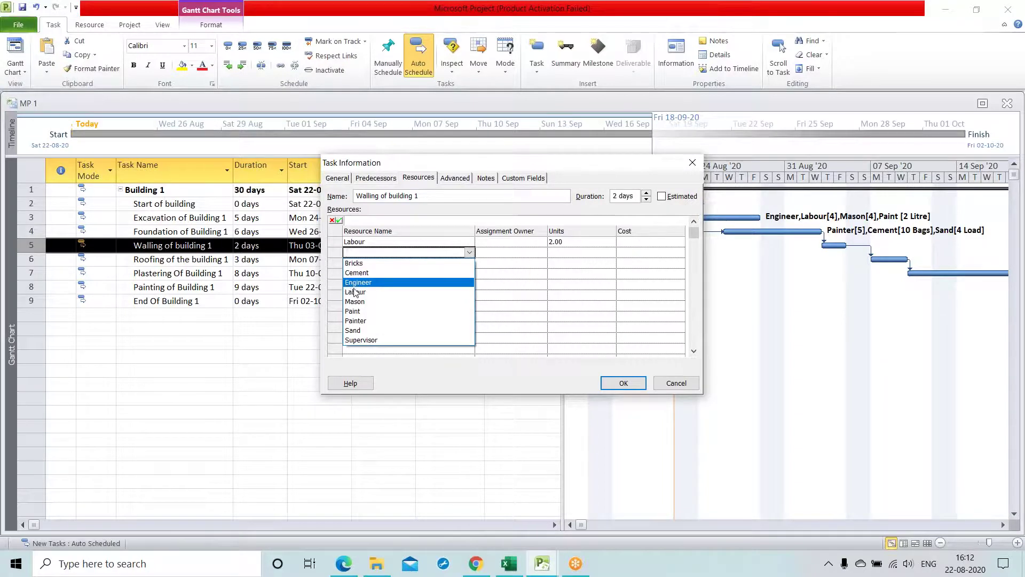
pyautogui.click(361, 302)
pyautogui.click(564, 254)
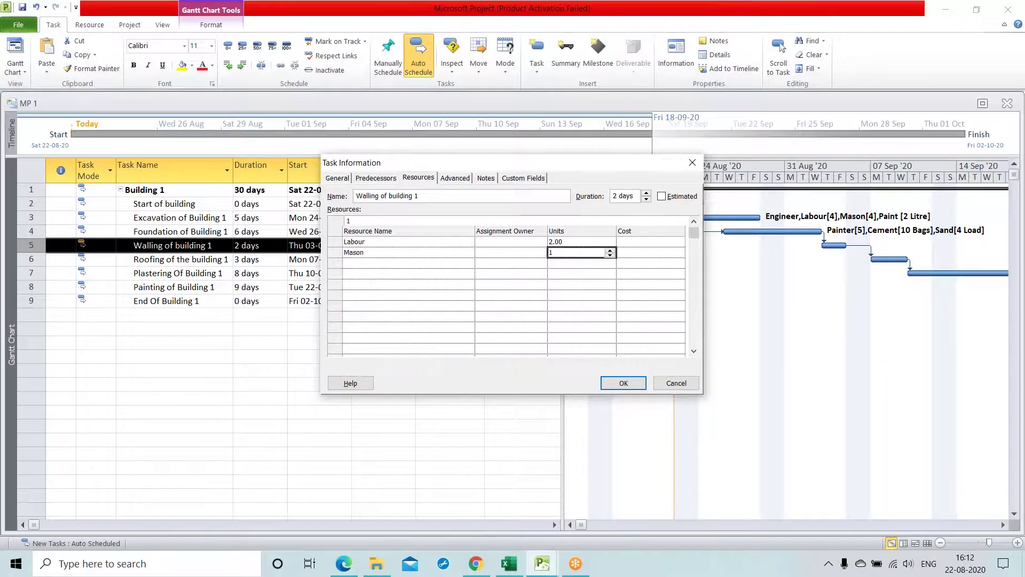
pyautogui.click(611, 250)
pyautogui.click(610, 250)
pyautogui.click(611, 250)
pyautogui.click(610, 250)
pyautogui.click(610, 250)
pyautogui.click(583, 273)
pyautogui.click(409, 264)
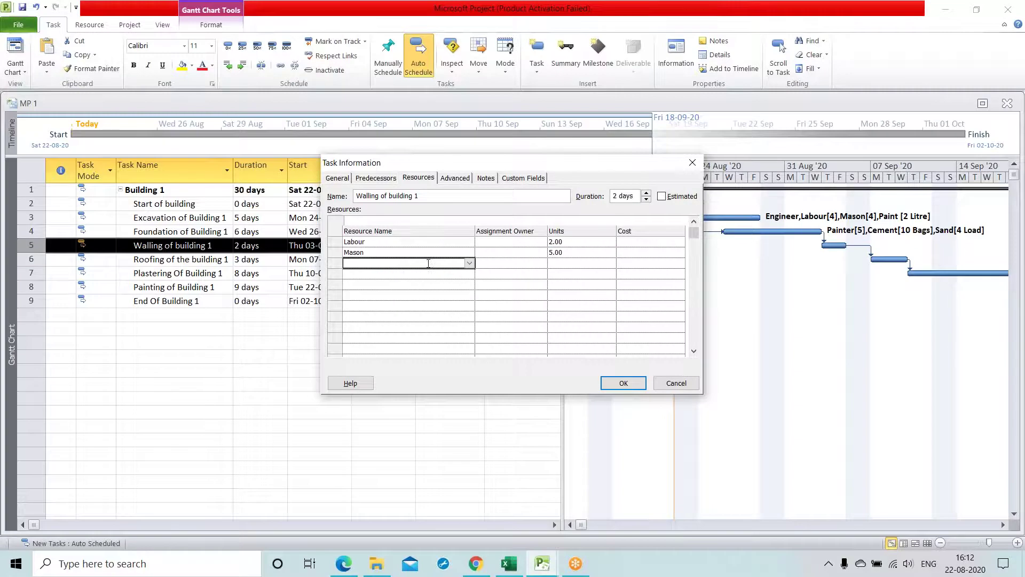
# Add Painter with 3 units to the resources of Walling of building 1
pyautogui.click(469, 262)
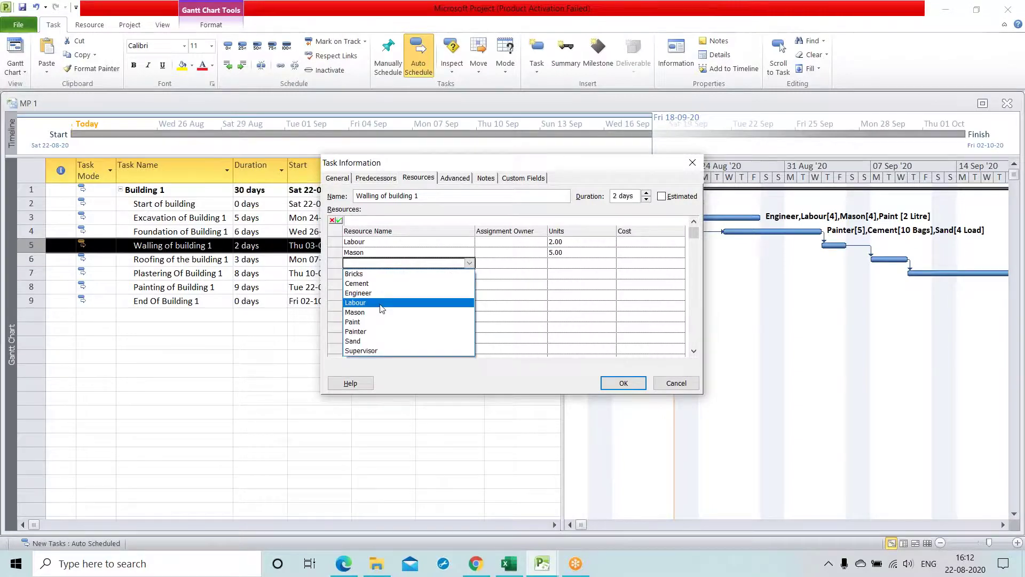
pyautogui.click(370, 331)
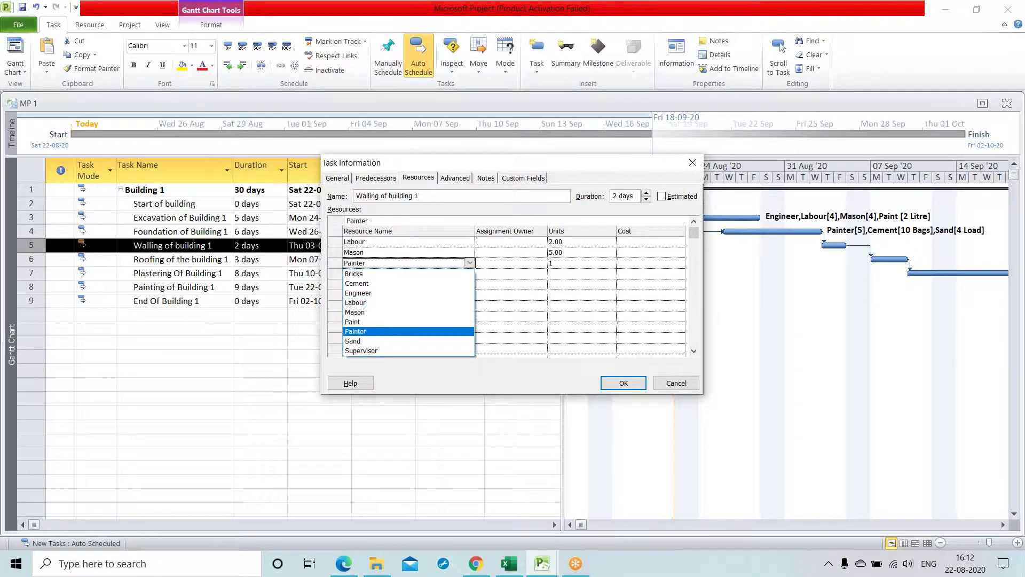
pyautogui.click(574, 268)
pyautogui.click(609, 262)
pyautogui.click(609, 261)
pyautogui.click(609, 261)
pyautogui.click(608, 261)
pyautogui.click(608, 261)
pyautogui.click(609, 261)
pyautogui.click(609, 265)
pyautogui.click(391, 274)
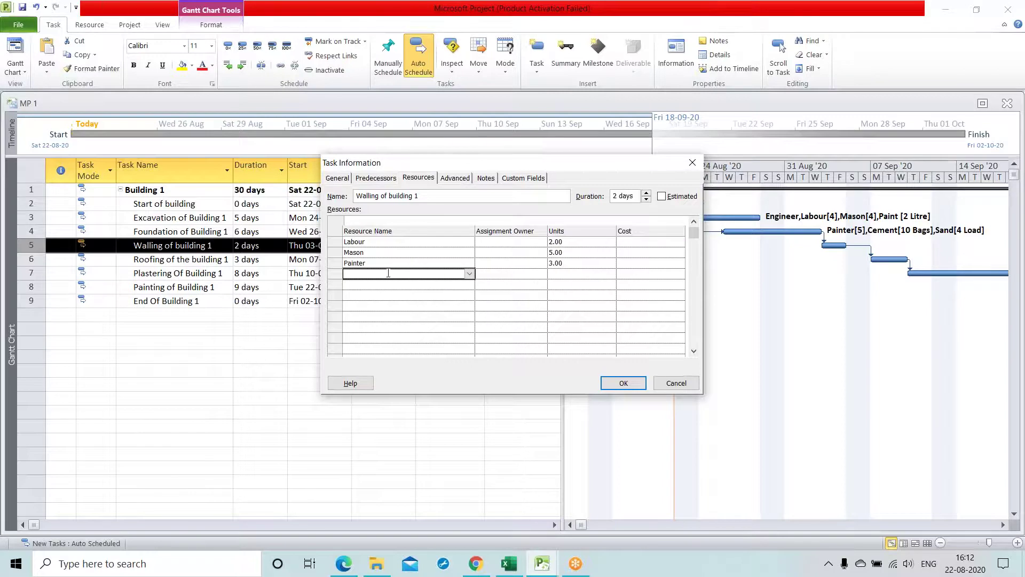
# Add Bricks with 5 loads to the resources of Walling of building 1 and apply the assignments
pyautogui.click(469, 274)
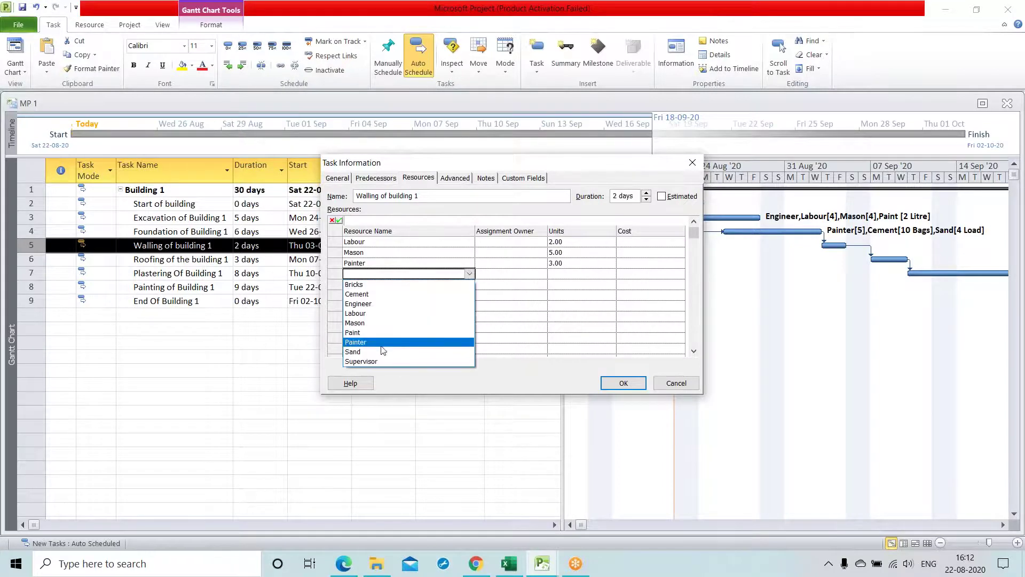
pyautogui.click(353, 284)
pyautogui.click(568, 274)
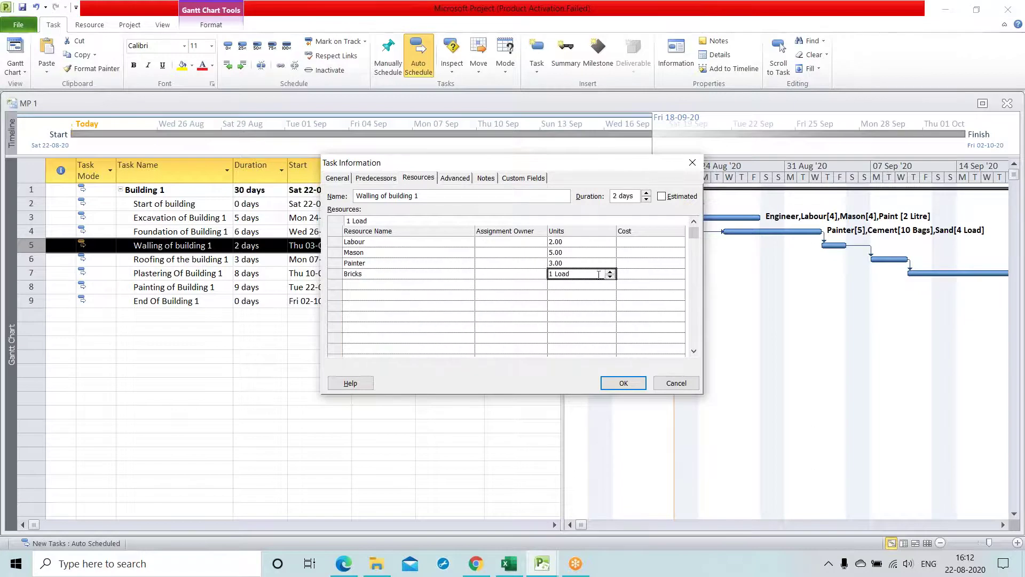
pyautogui.click(610, 272)
pyautogui.click(610, 271)
pyautogui.click(610, 271)
pyautogui.click(610, 272)
pyautogui.click(610, 271)
pyautogui.click(610, 272)
pyautogui.click(446, 286)
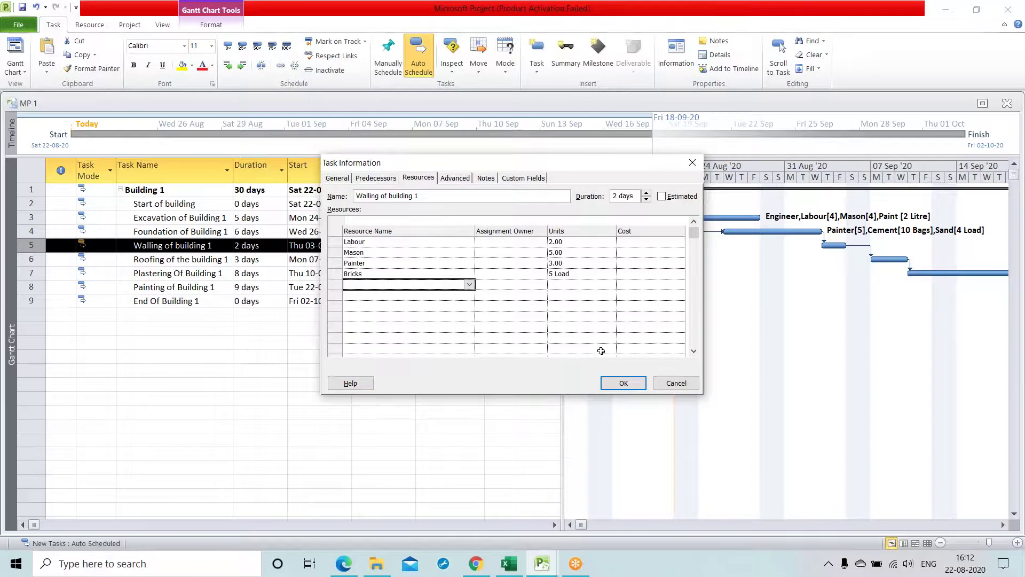
pyautogui.click(623, 383)
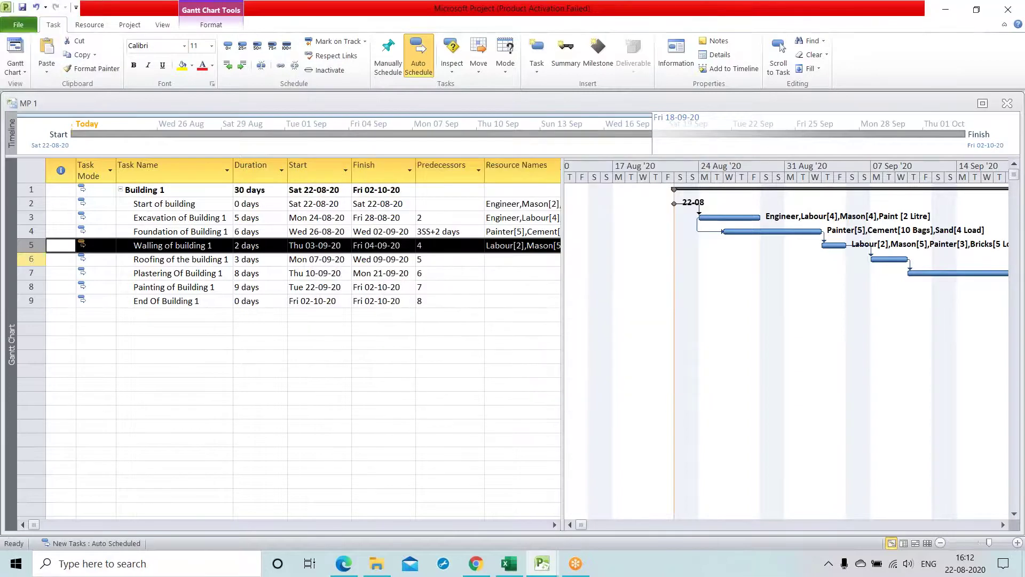
# Open the resource assignments of Roofing of the building 1 and add Labour with 2 units
pyautogui.doubleClick(31, 259)
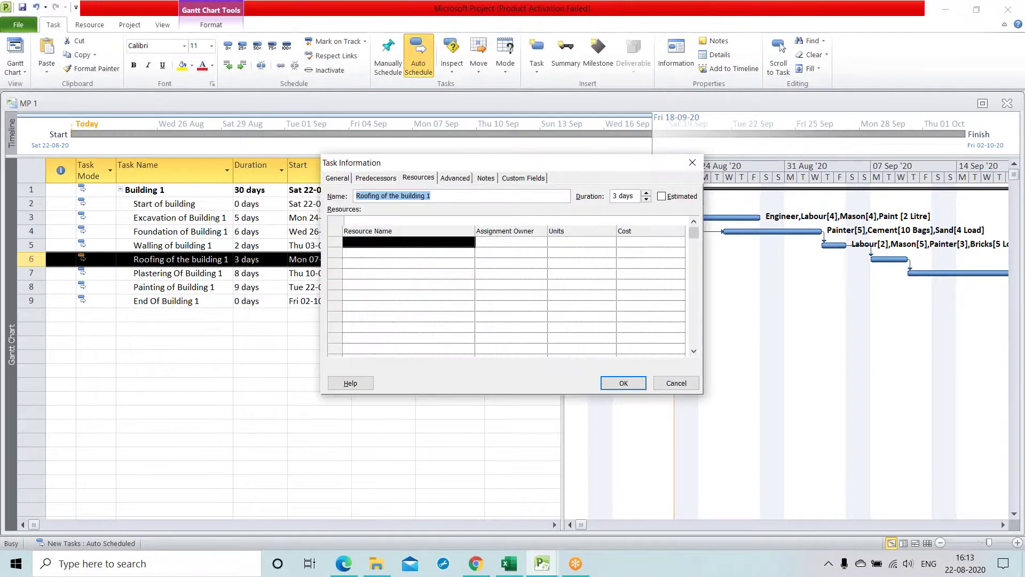
pyautogui.click(448, 243)
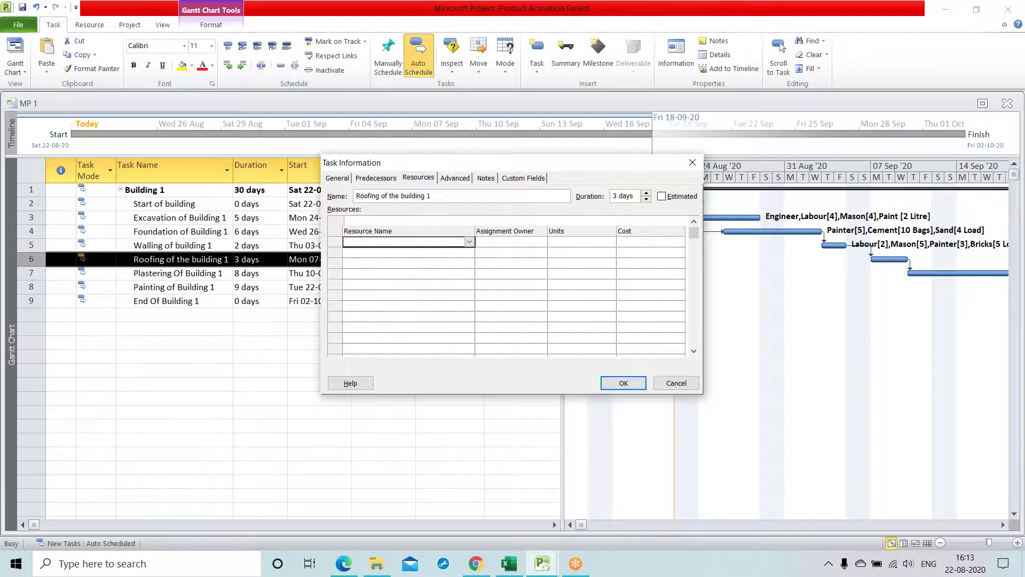
pyautogui.click(469, 243)
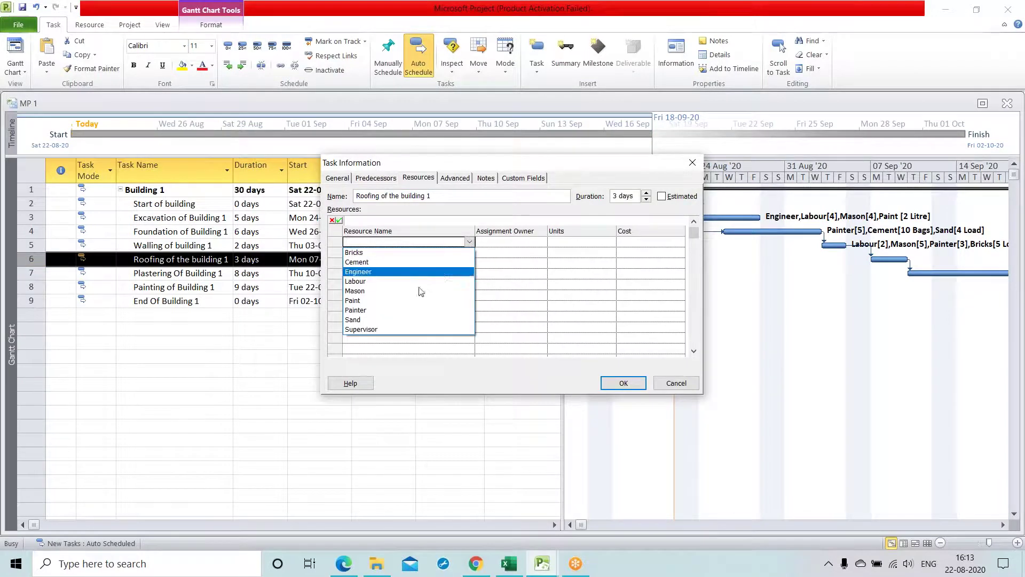
pyautogui.click(382, 281)
pyautogui.click(558, 243)
pyautogui.click(610, 240)
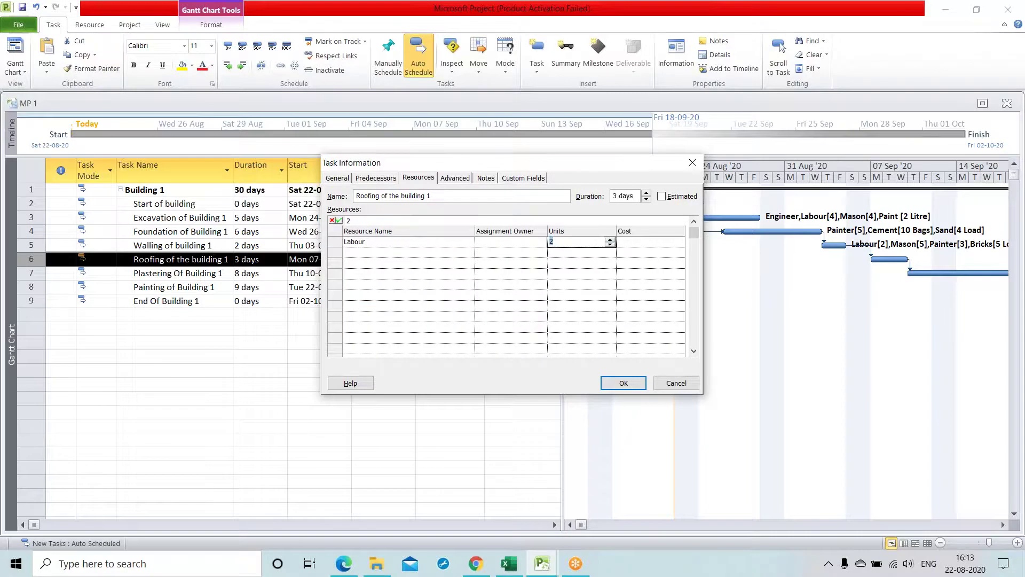
pyautogui.click(435, 252)
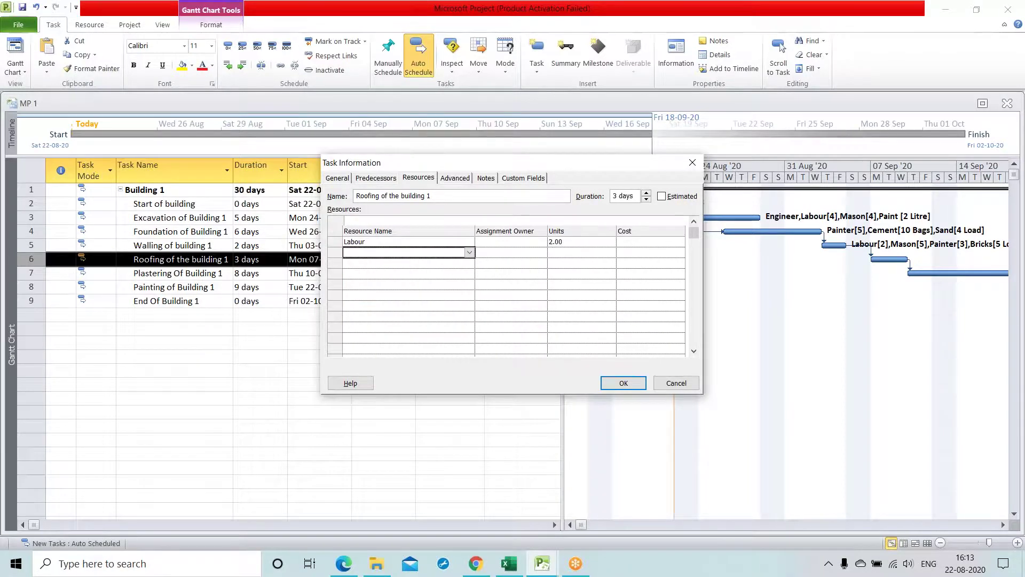
# Add Mason with the default 1 unit to the resources of Roofing of the building 1 and apply the assignments
pyautogui.click(471, 253)
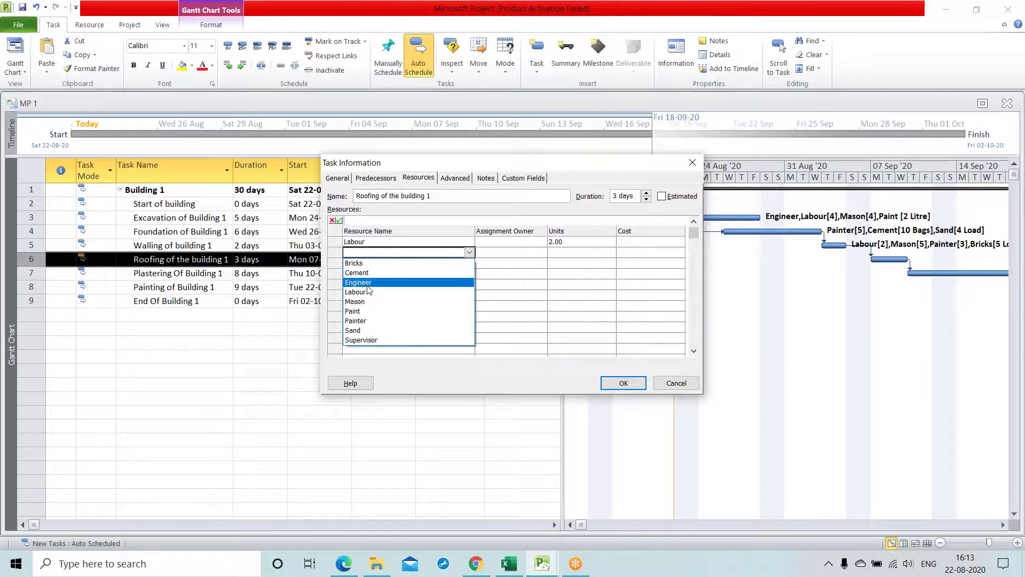
pyautogui.click(369, 301)
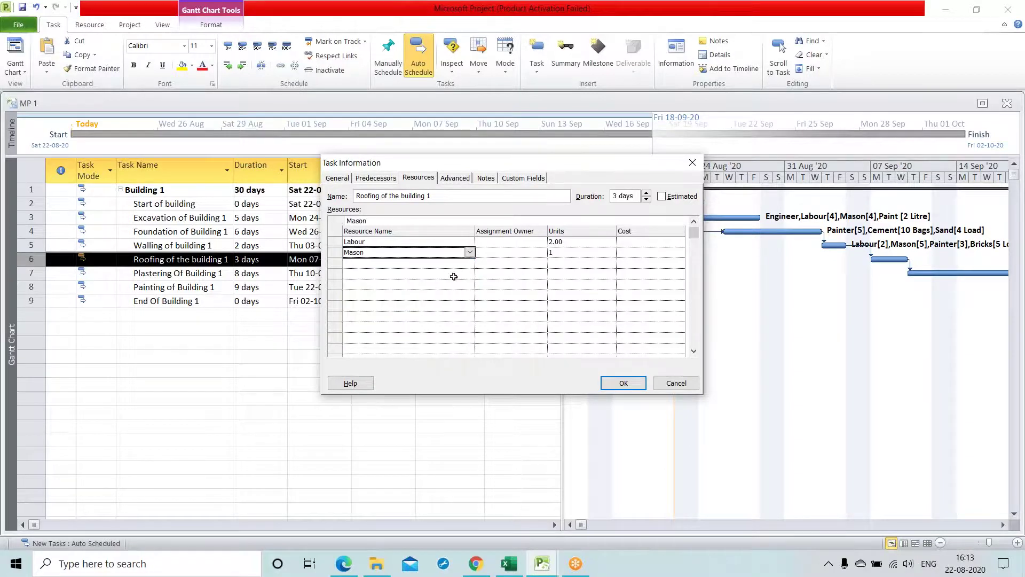
pyautogui.click(427, 265)
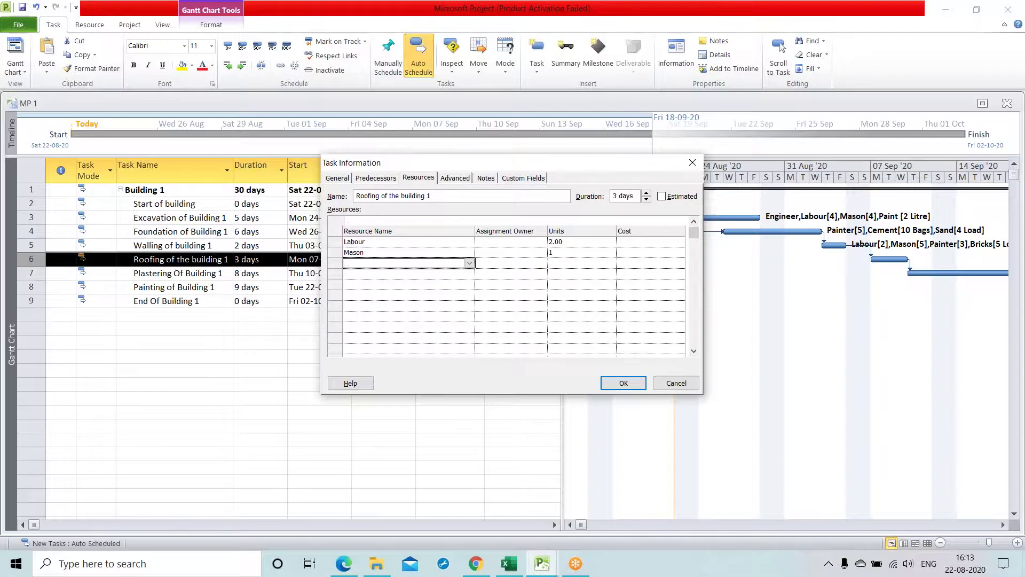
pyautogui.click(419, 283)
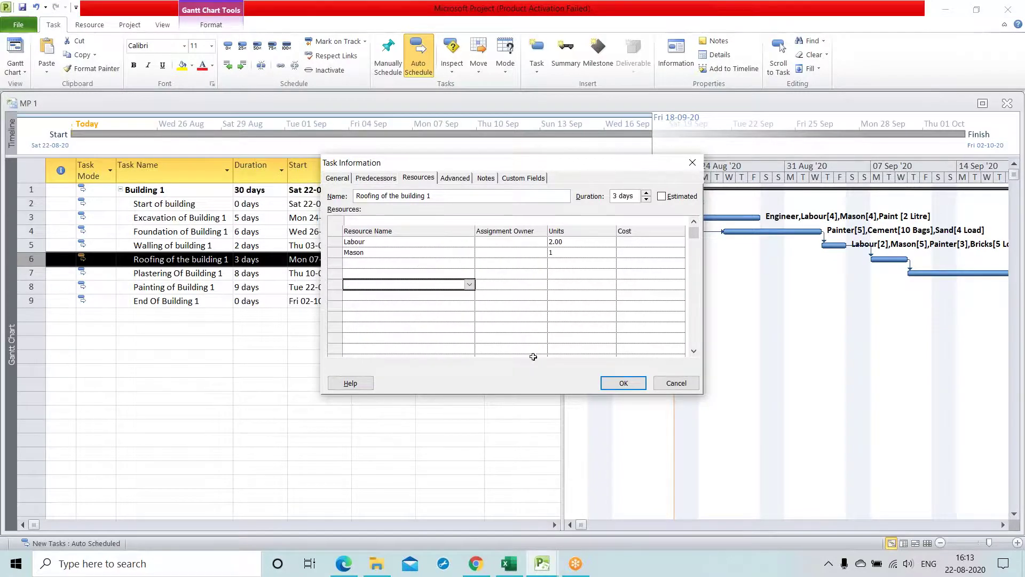
pyautogui.click(623, 383)
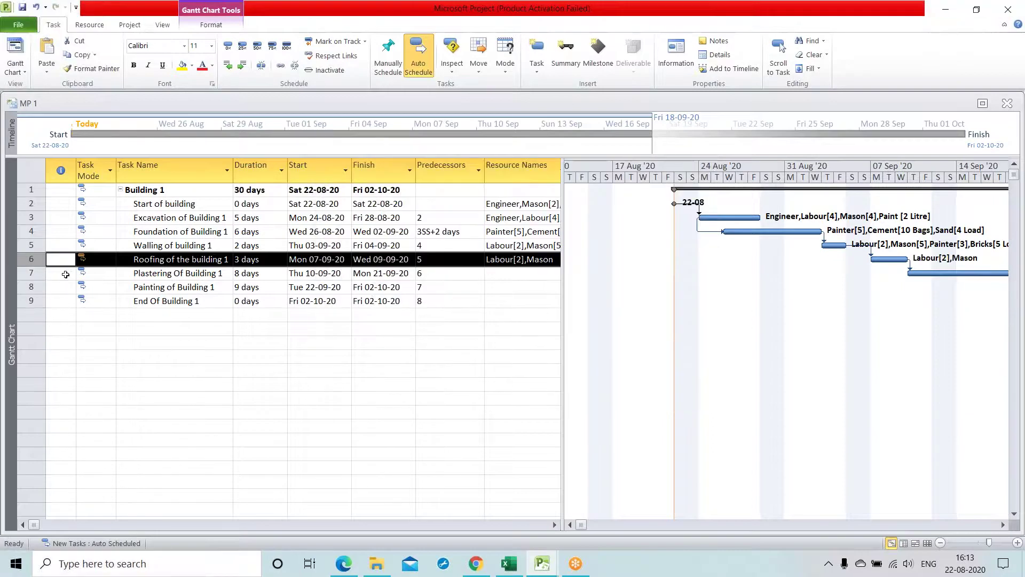
# Open the resource assignments of Plastering Of Building 1 and add Supervisor with the default 1 unit
pyautogui.doubleClick(31, 272)
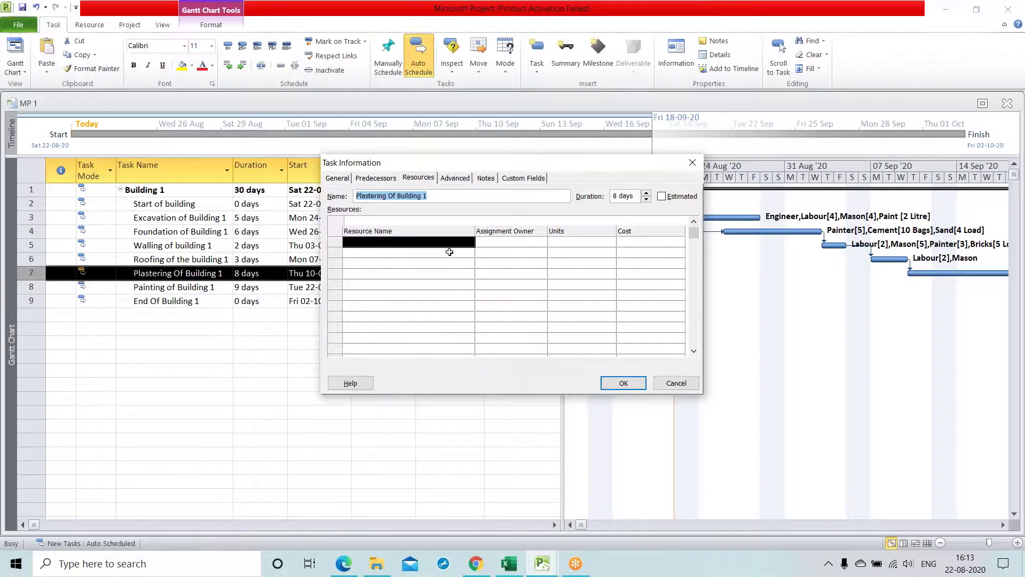
pyautogui.click(446, 241)
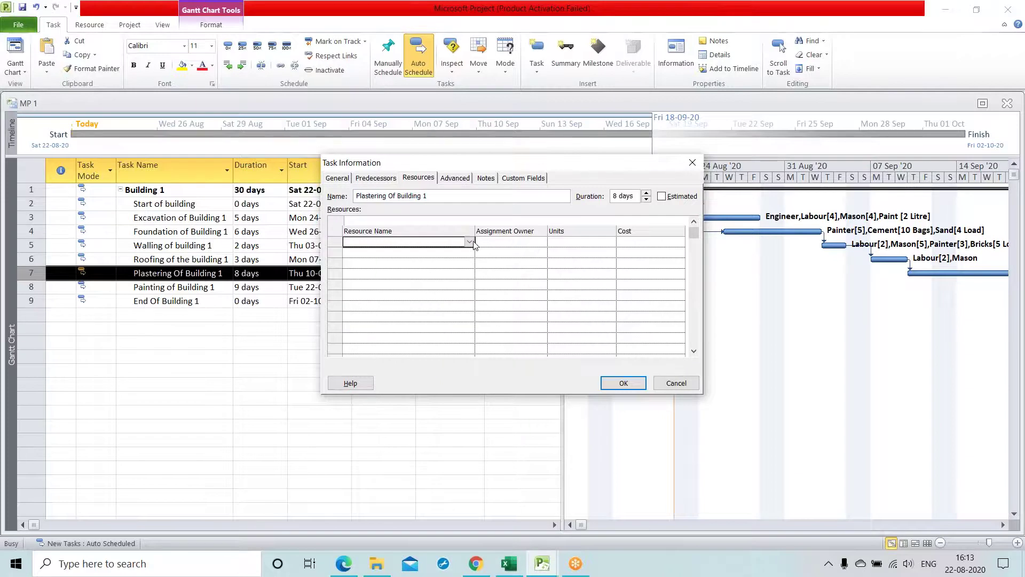
pyautogui.click(469, 242)
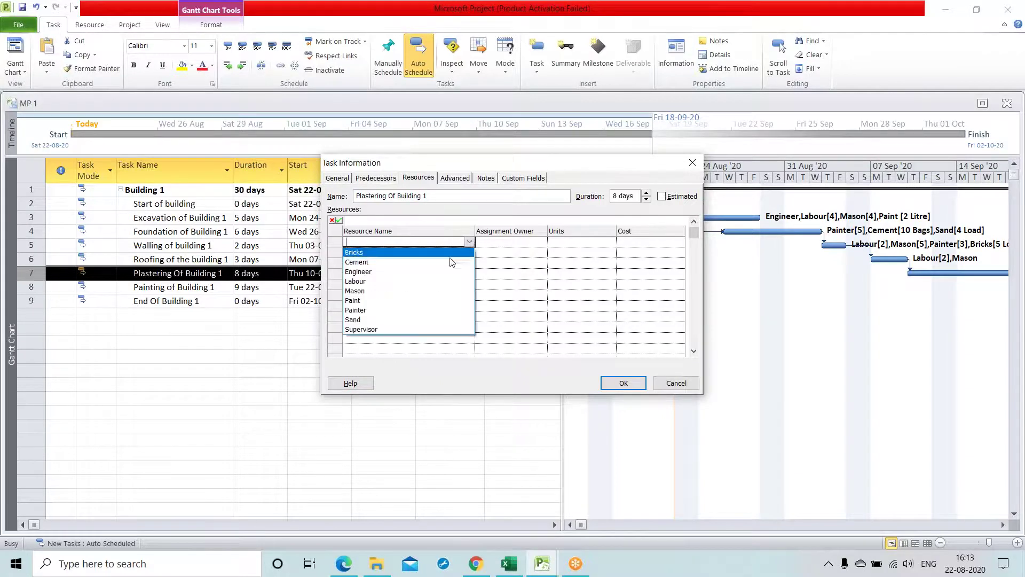
pyautogui.click(381, 330)
pyautogui.click(420, 251)
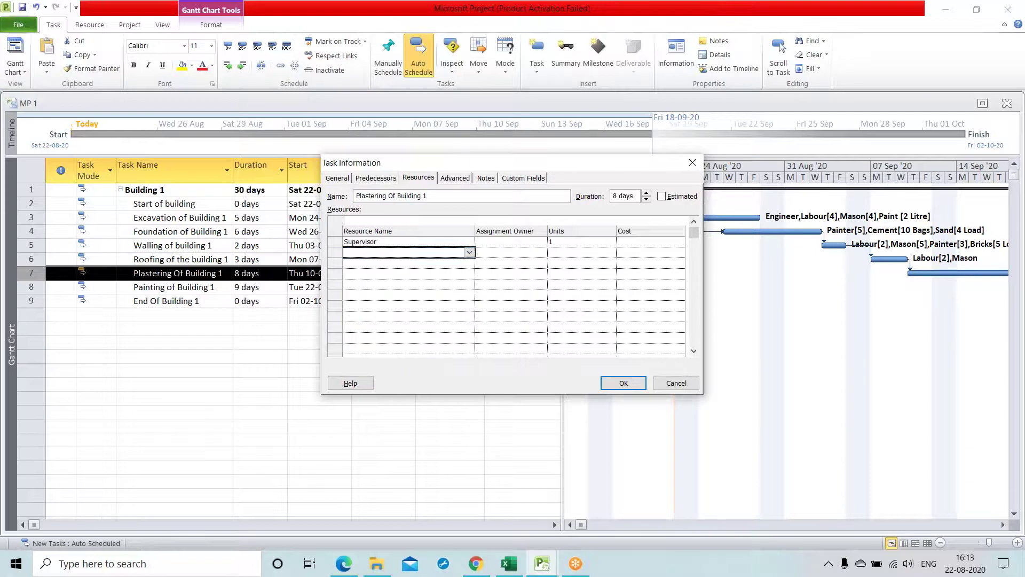
# Add Labour with 2 units to the resources of Plastering Of Building 1
pyautogui.click(470, 252)
pyautogui.click(453, 292)
pyautogui.click(458, 273)
pyautogui.click(600, 252)
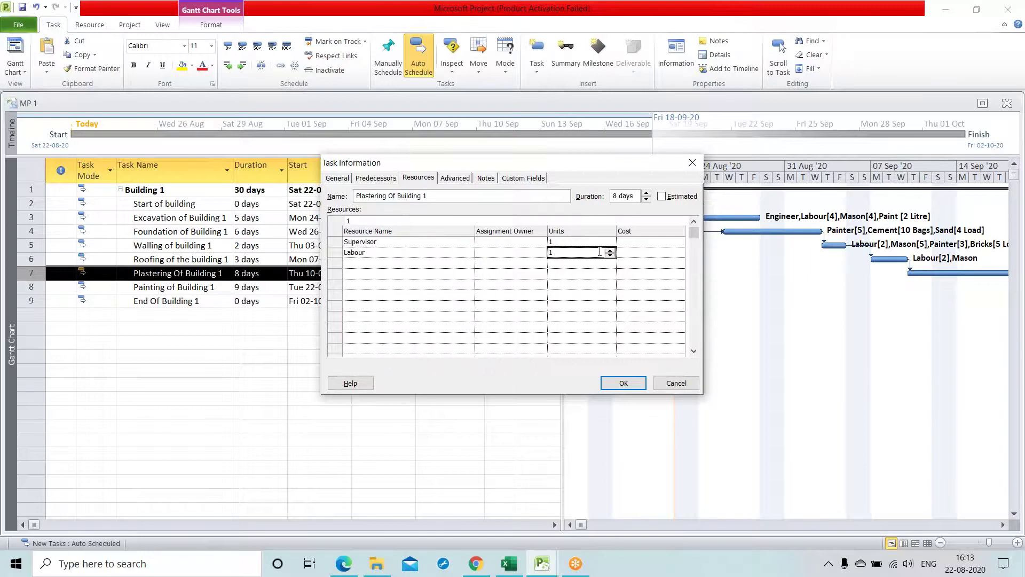
pyautogui.click(611, 250)
pyautogui.press('Return')
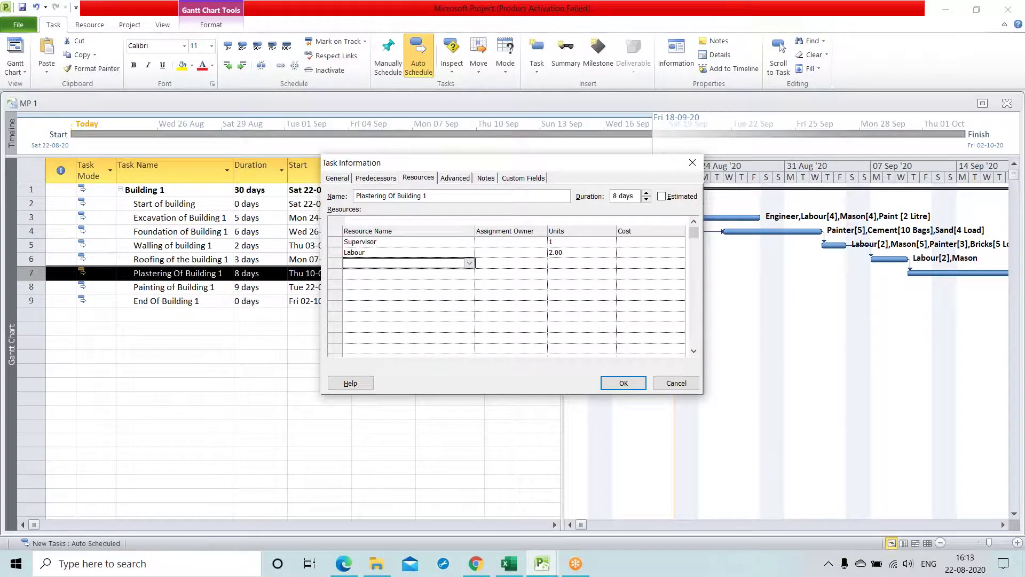
# Add Painter with 5 units to the resources of Plastering Of Building 1
pyautogui.click(469, 262)
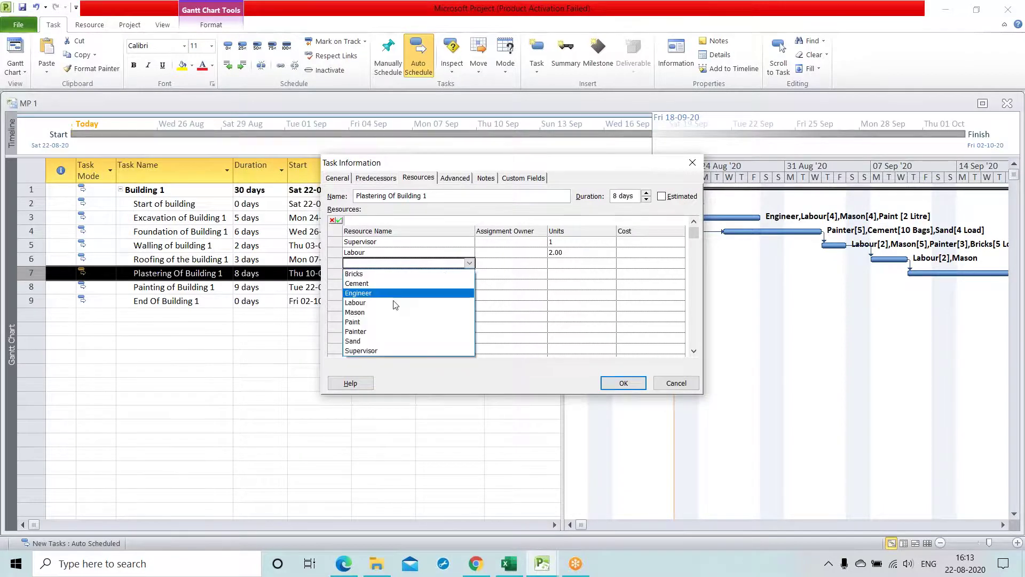
pyautogui.click(383, 331)
pyautogui.click(612, 264)
pyautogui.click(609, 261)
pyautogui.click(609, 261)
pyautogui.click(609, 261)
pyautogui.click(610, 261)
pyautogui.click(610, 262)
pyautogui.click(610, 261)
pyautogui.click(610, 261)
pyautogui.click(609, 261)
pyautogui.click(393, 274)
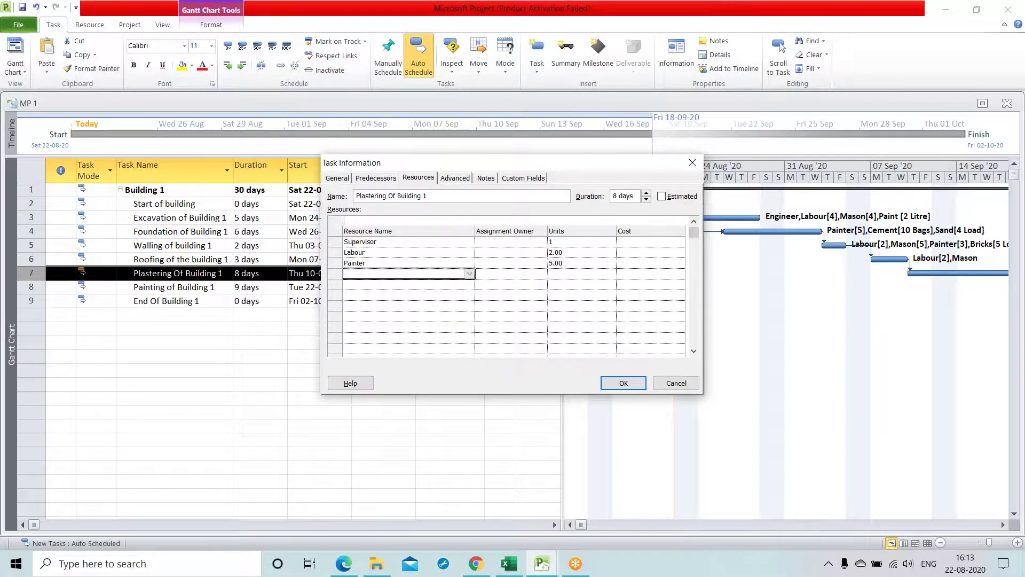
# Add Sand with 2 loads to the resources of Plastering Of Building 1
pyautogui.click(470, 274)
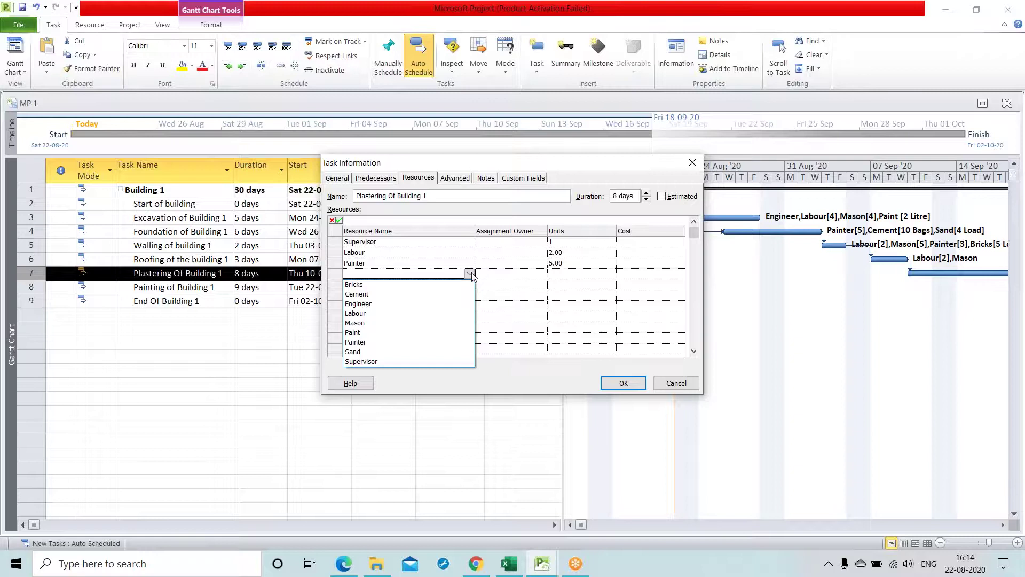
pyautogui.click(354, 351)
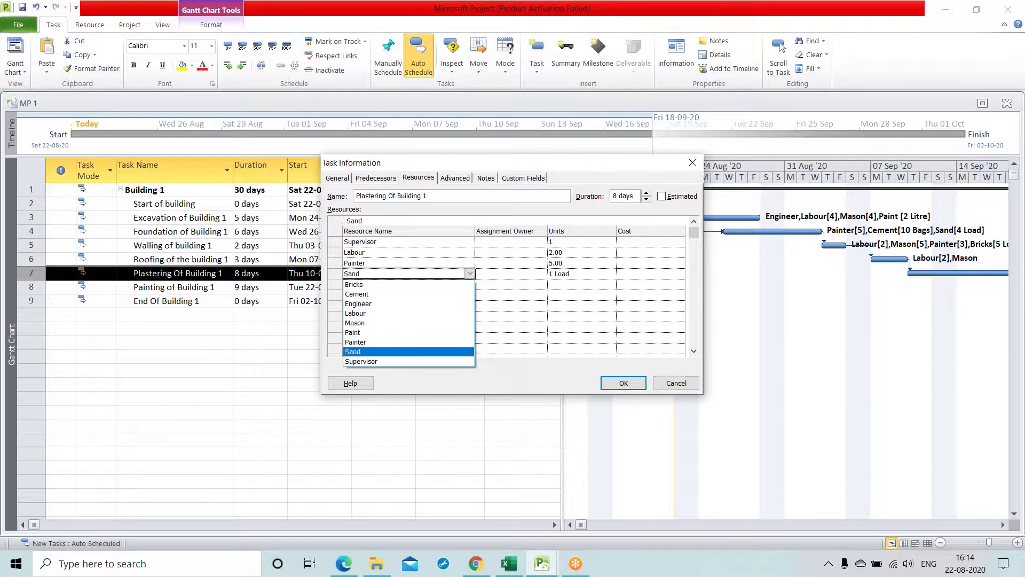
pyautogui.click(590, 275)
pyautogui.click(610, 271)
pyautogui.click(566, 295)
pyautogui.click(387, 287)
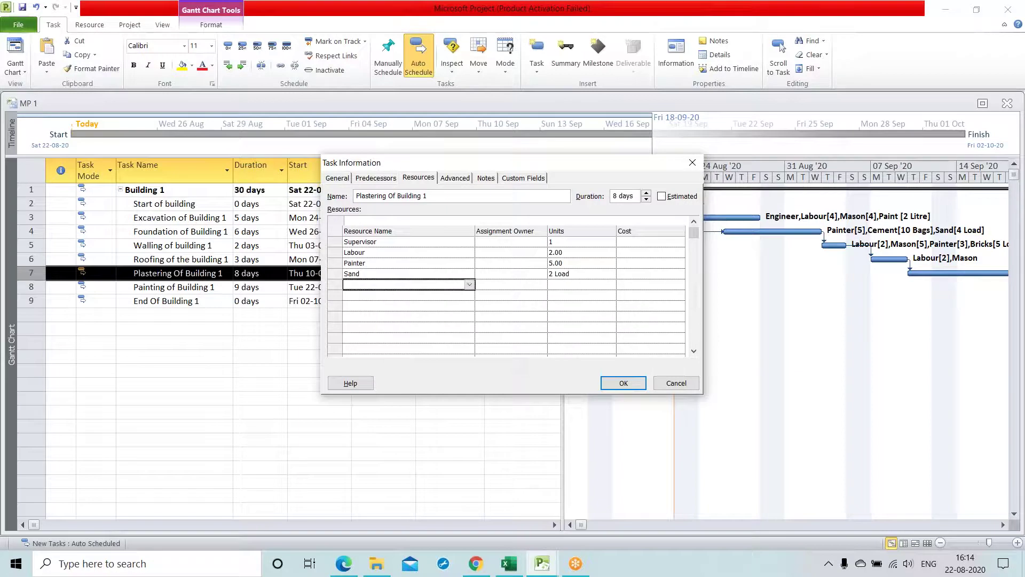
# Add Paint with 100 litres to the resources of Plastering Of Building 1 and apply the assignments
pyautogui.click(470, 284)
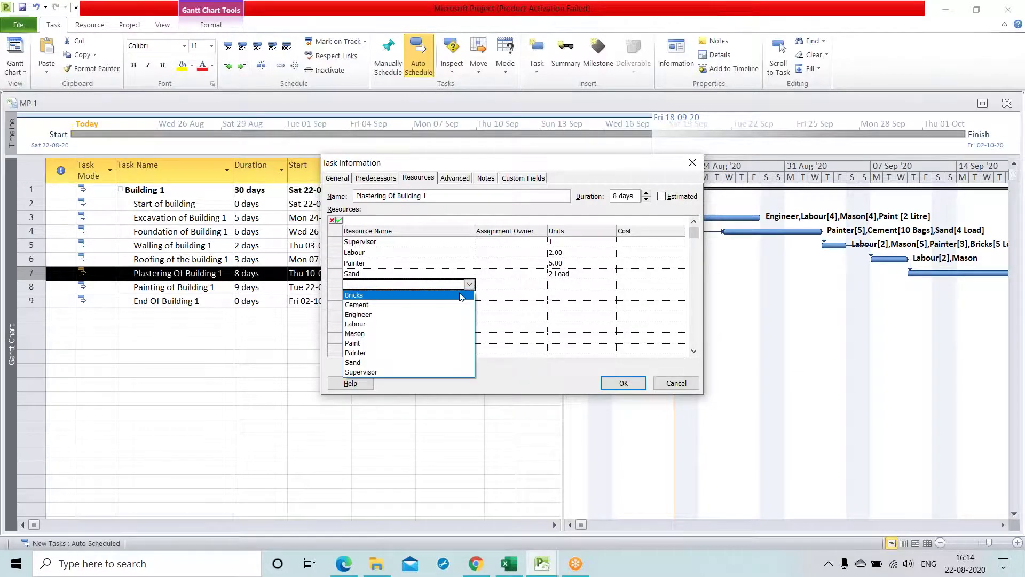
pyautogui.click(408, 343)
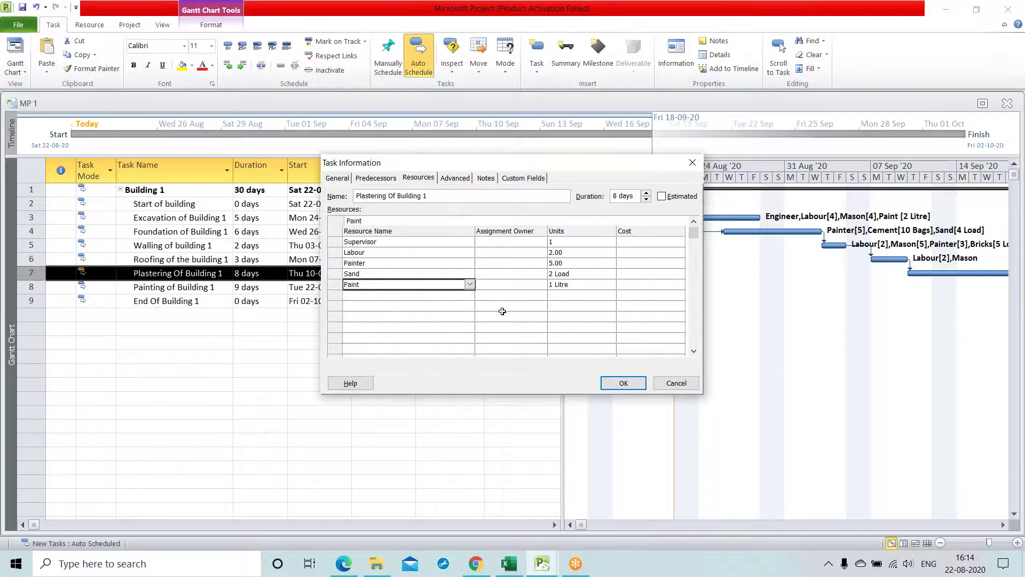
pyautogui.click(582, 283)
pyautogui.write('100')
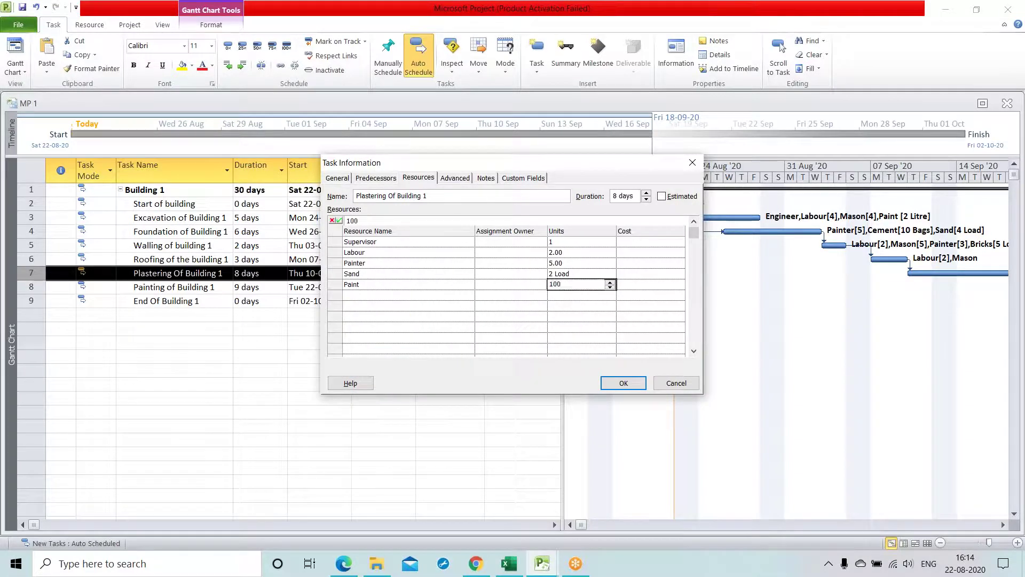
pyautogui.press('Return')
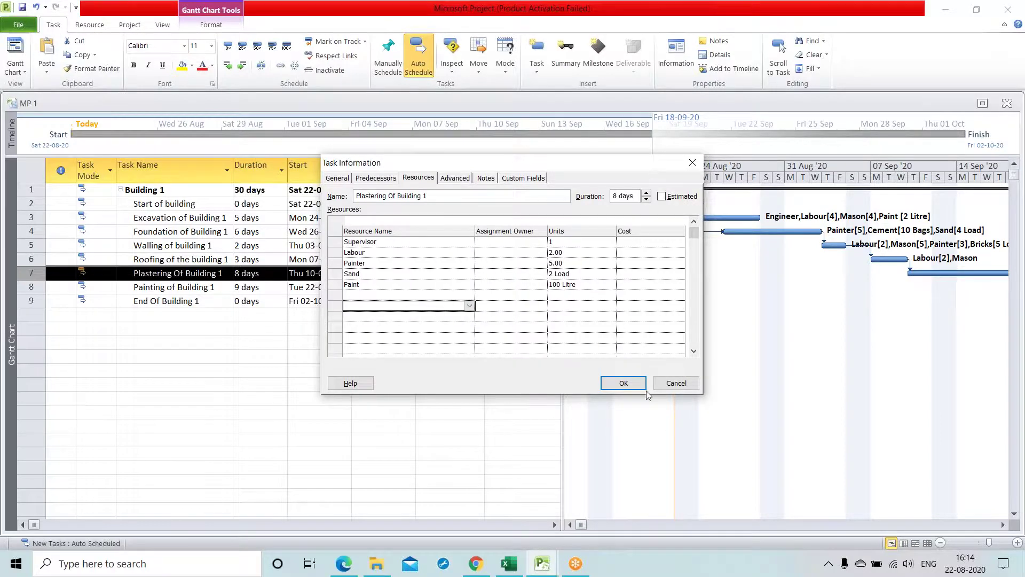
pyautogui.click(623, 383)
# Widen the task table beyond the Resource Names column and review the resource assignments of Start of building
pyautogui.click(391, 374)
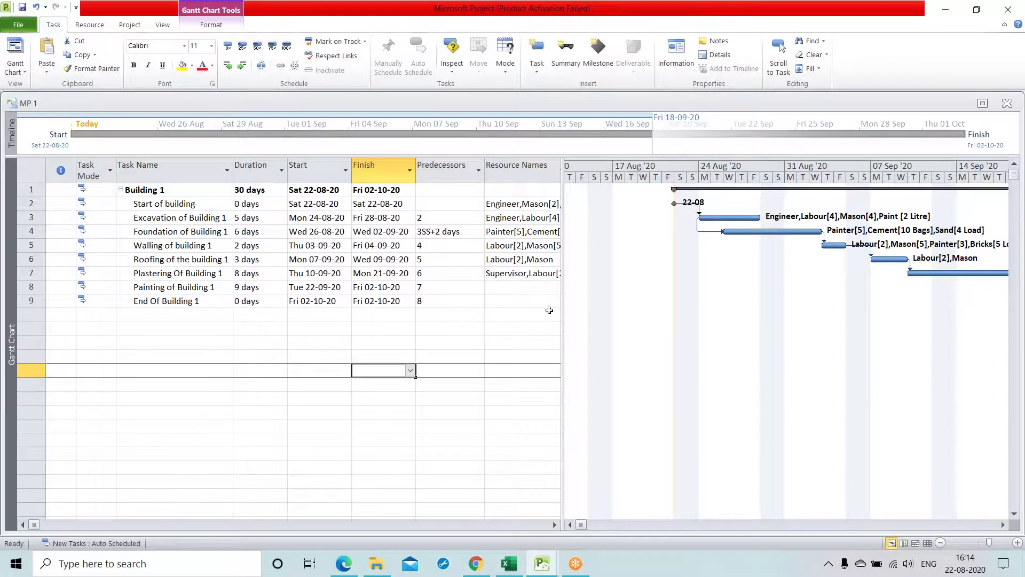
pyautogui.moveTo(562, 310); pyautogui.dragTo(616, 317)
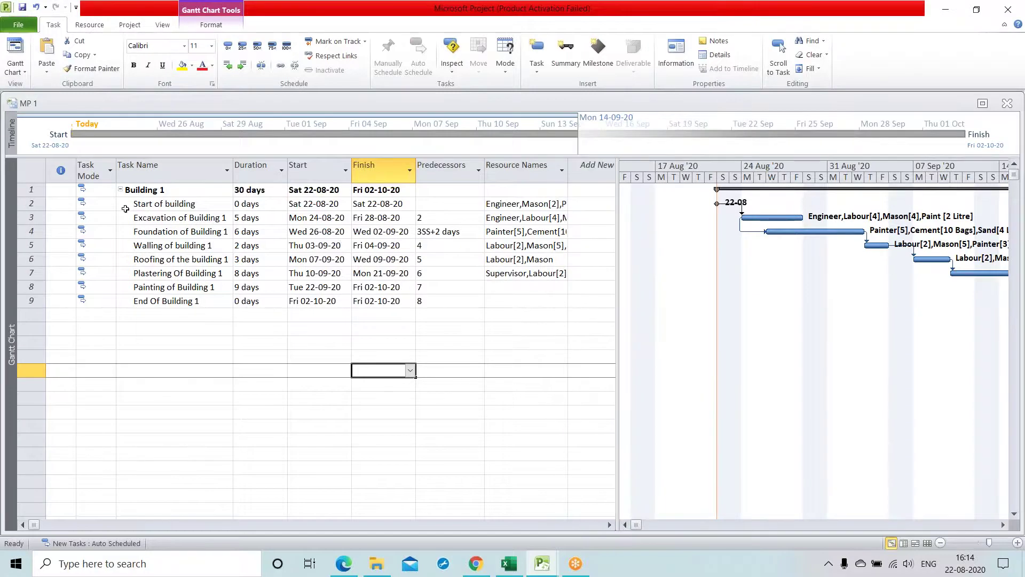
pyautogui.doubleClick(34, 204)
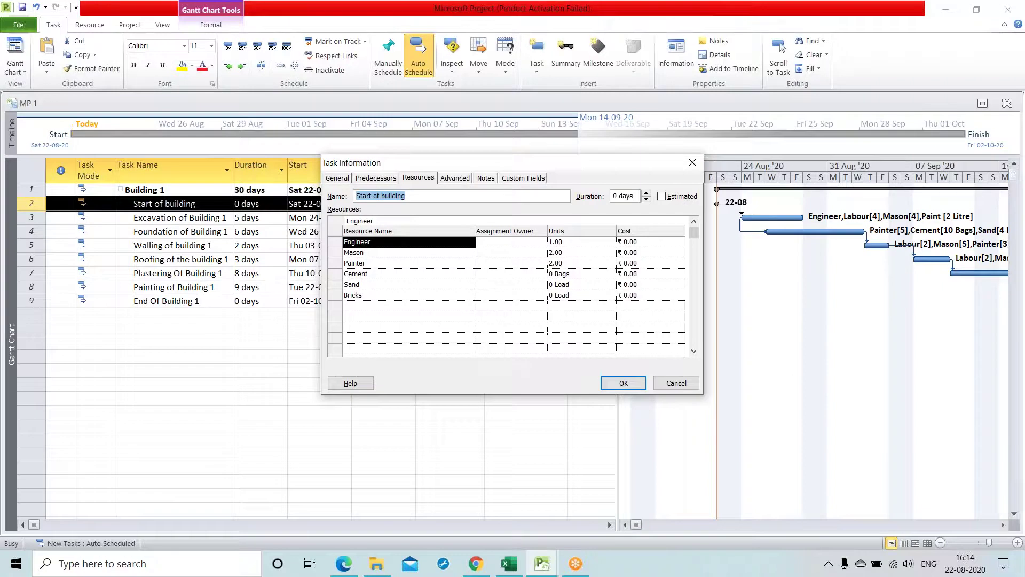
pyautogui.click(676, 382)
pyautogui.click(319, 411)
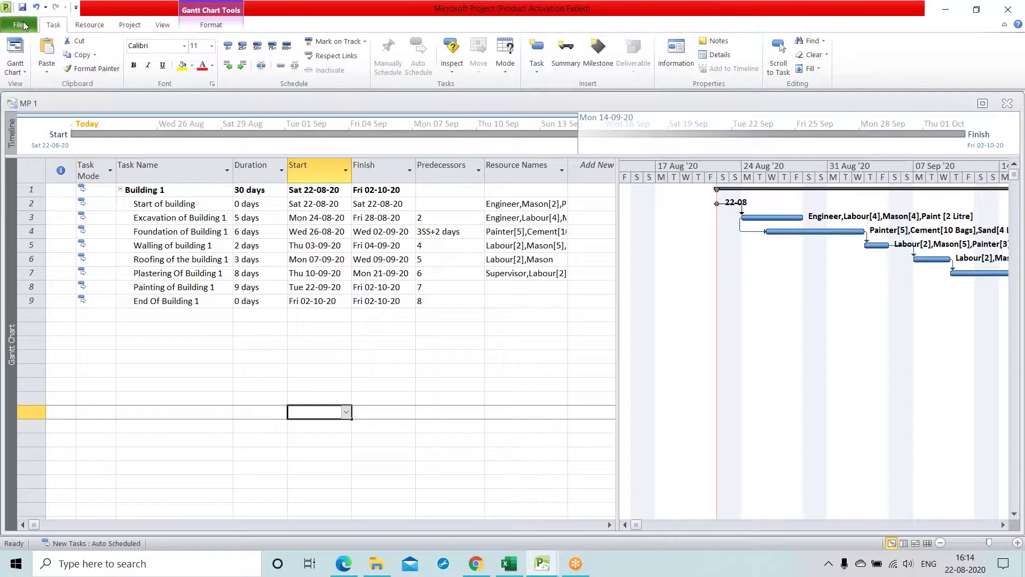
# Create a new blank project
pyautogui.click(23, 26)
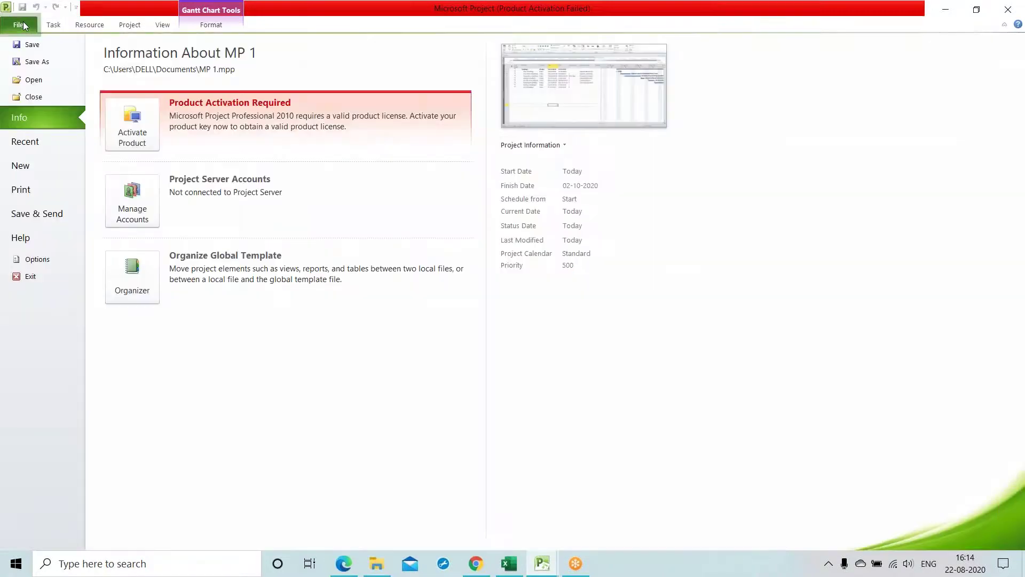
pyautogui.click(31, 163)
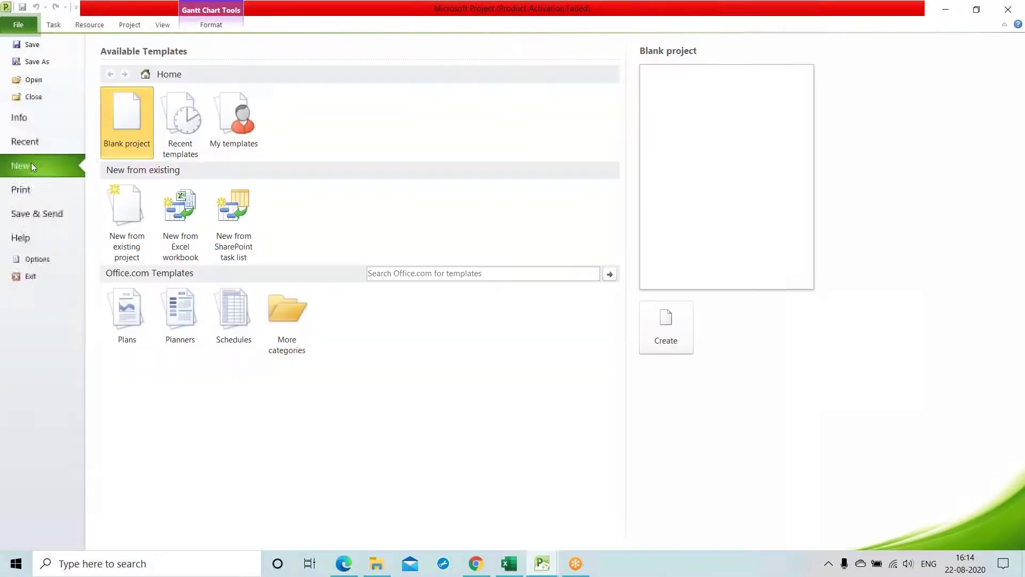
pyautogui.click(130, 126)
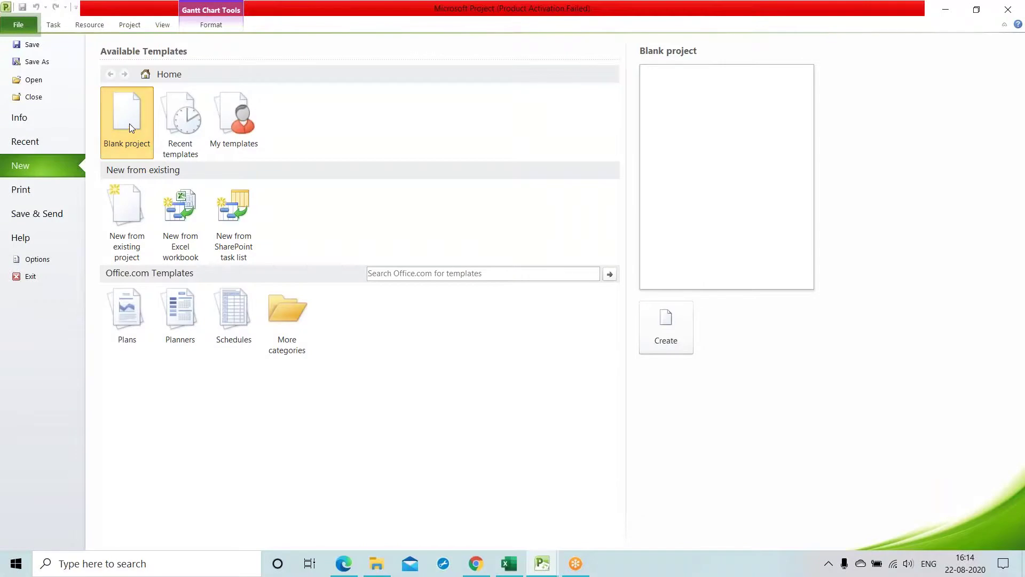
pyautogui.doubleClick(129, 126)
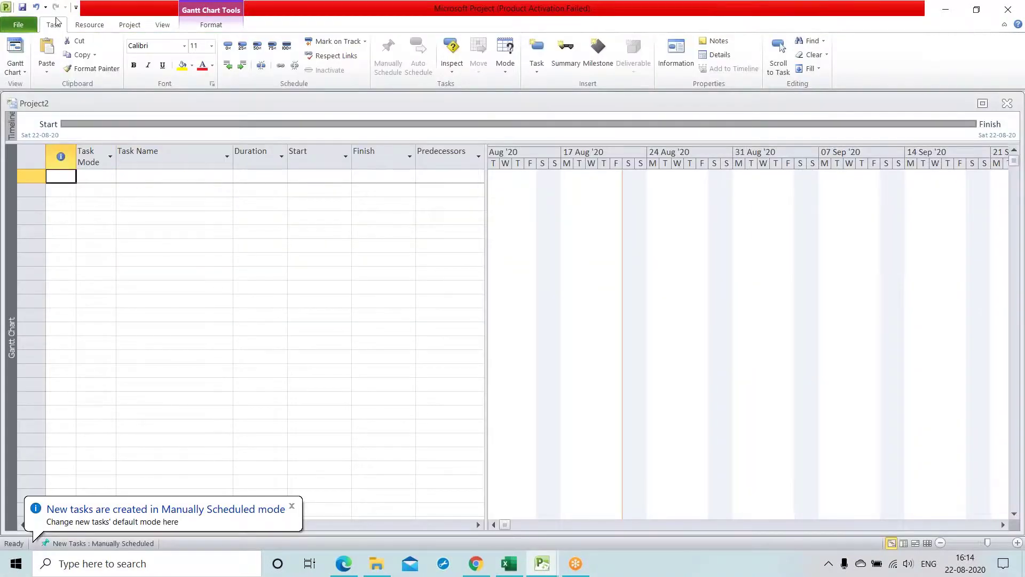
# Set the scheduling mode for new tasks in the blank project to Auto Scheduled
pyautogui.click(127, 178)
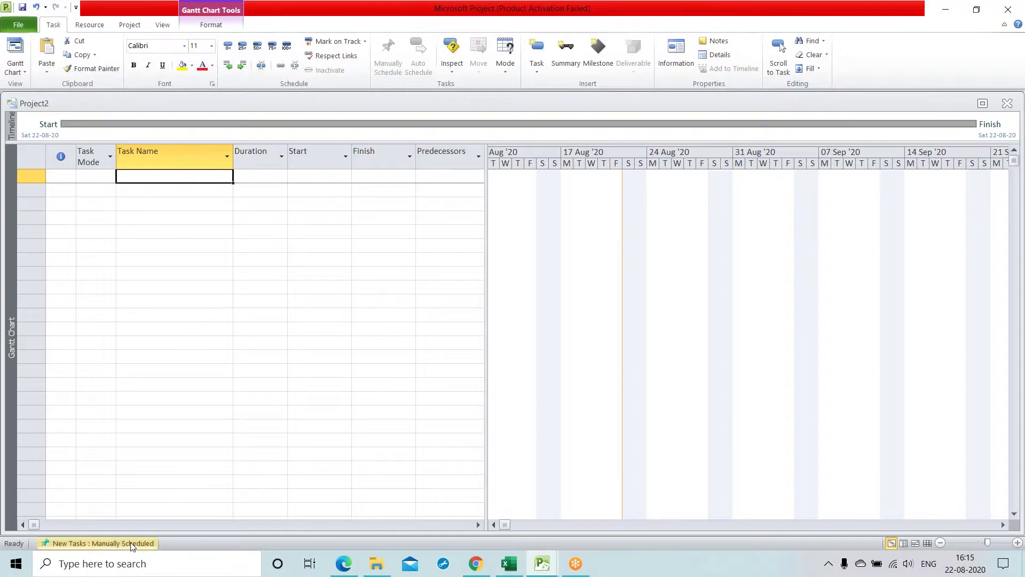
pyautogui.click(101, 543)
pyautogui.click(123, 516)
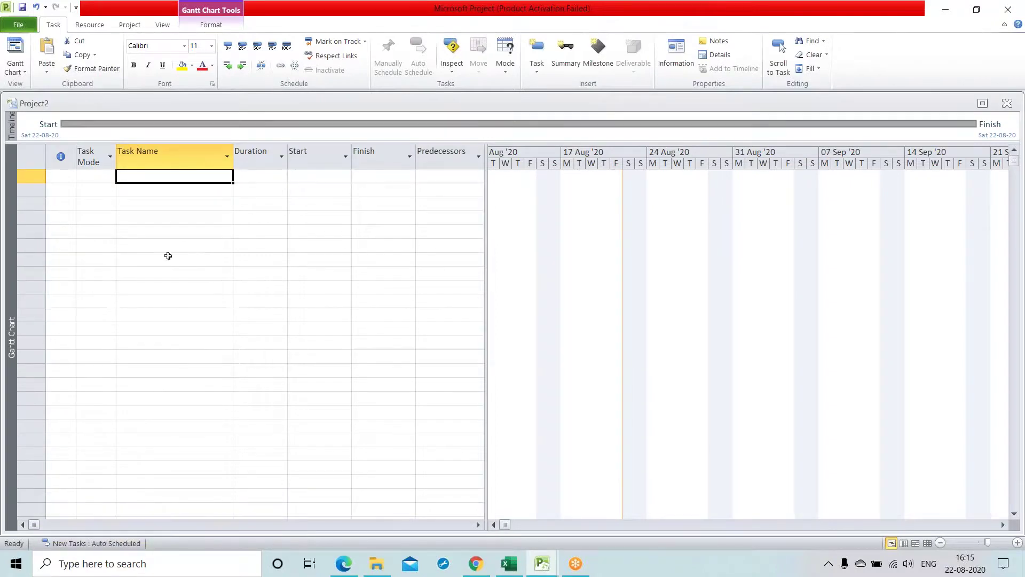
# Enter Building 2 and Start of Building 2 as the first two task names
pyautogui.write('Building 2')
pyautogui.press('Return')
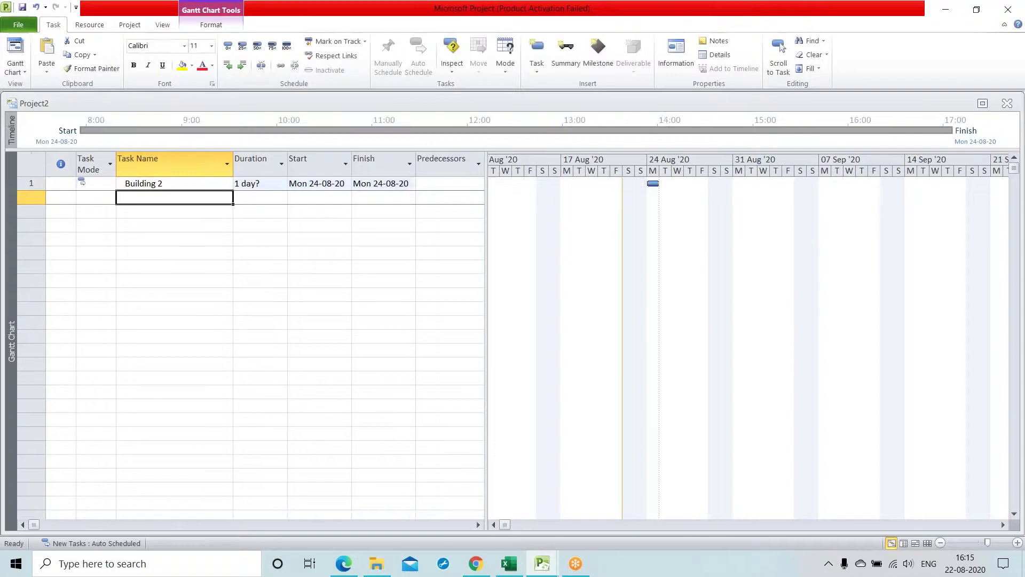
pyautogui.write('Start of ')
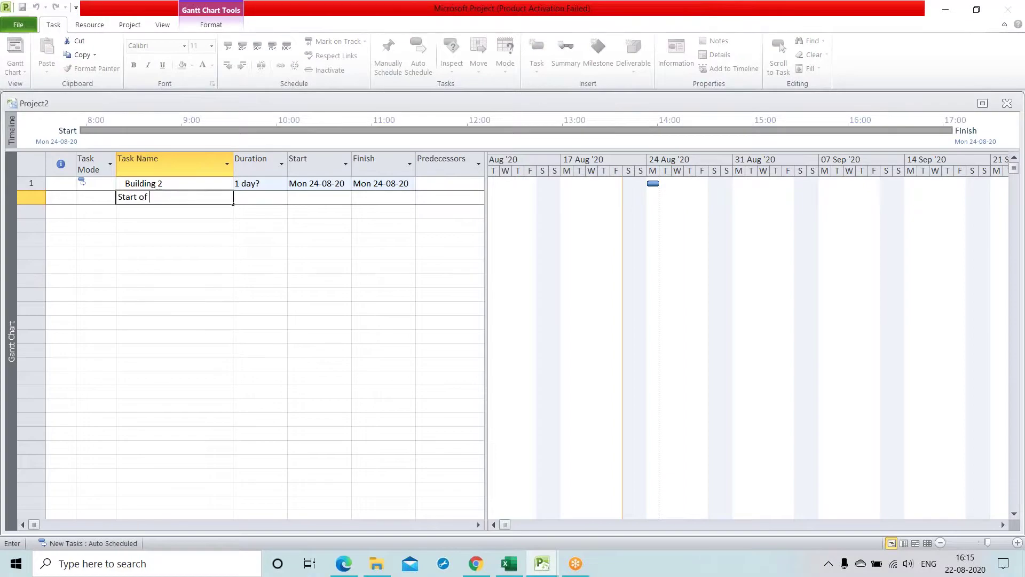
pyautogui.write('Building 2')
pyautogui.press('Return')
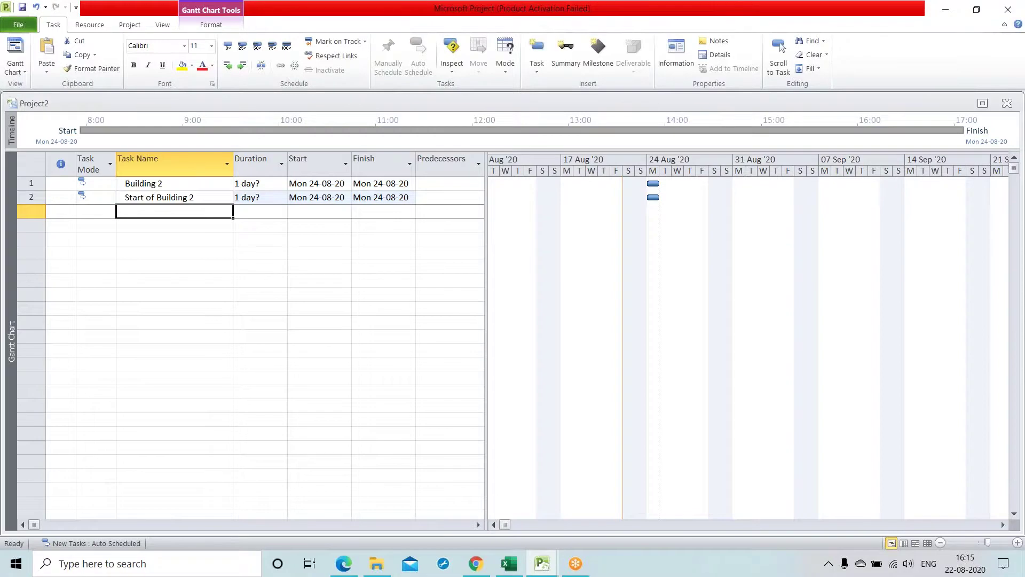
# Add the tasks Excavation of Building 2 and Foundation of Building 2 below Start of Building 2
pyautogui.write('Excat')
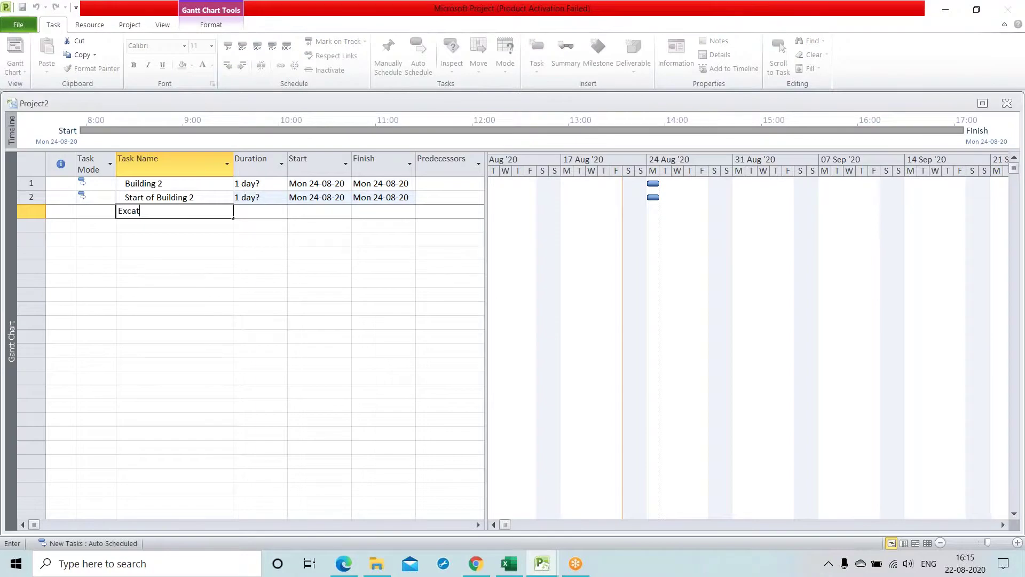
pyautogui.press('BackSpace')
pyautogui.write('vation of Building 2')
pyautogui.press('Return')
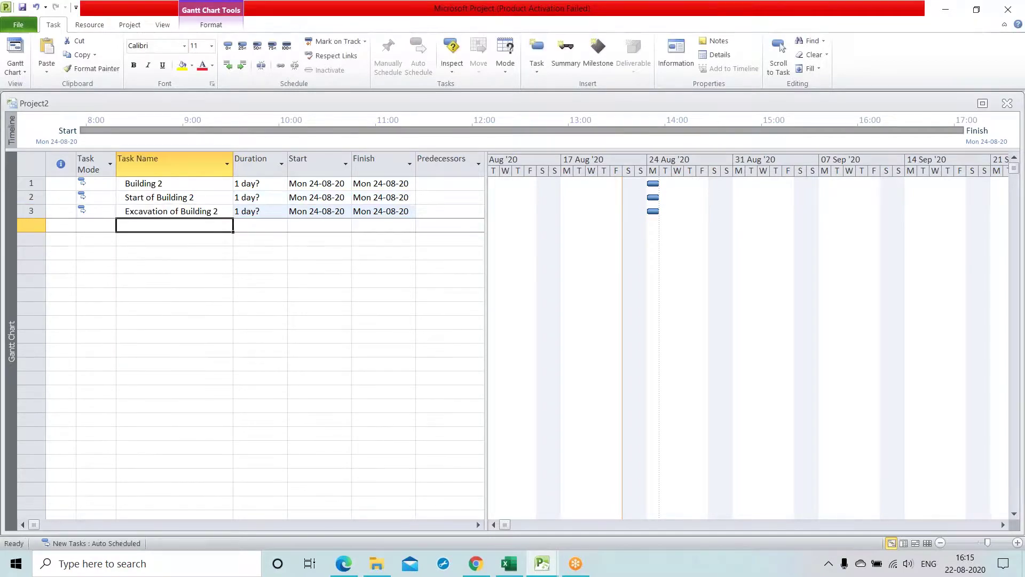
pyautogui.write('Fo')
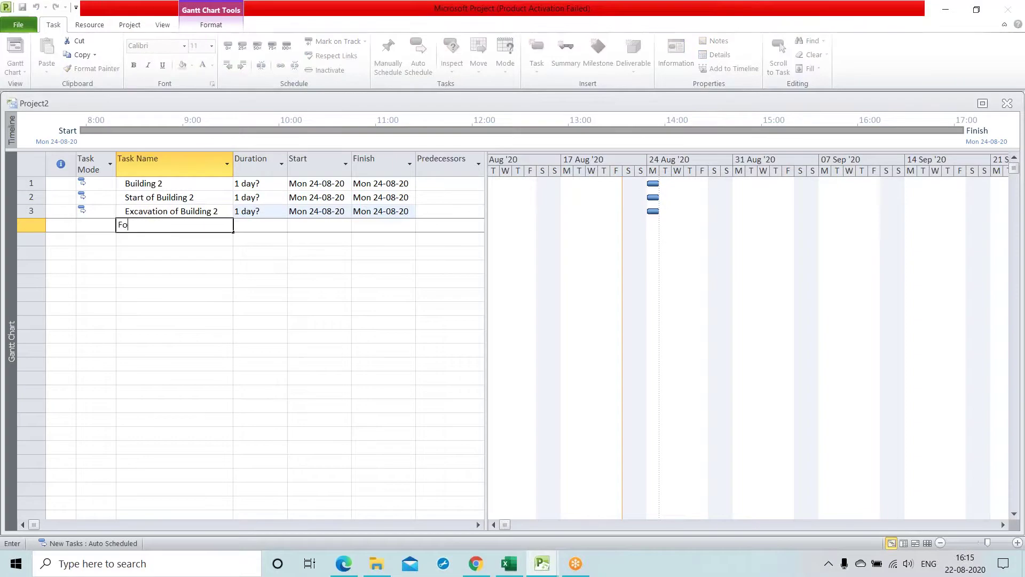
pyautogui.write('undation of Building 2')
pyautogui.press('Return')
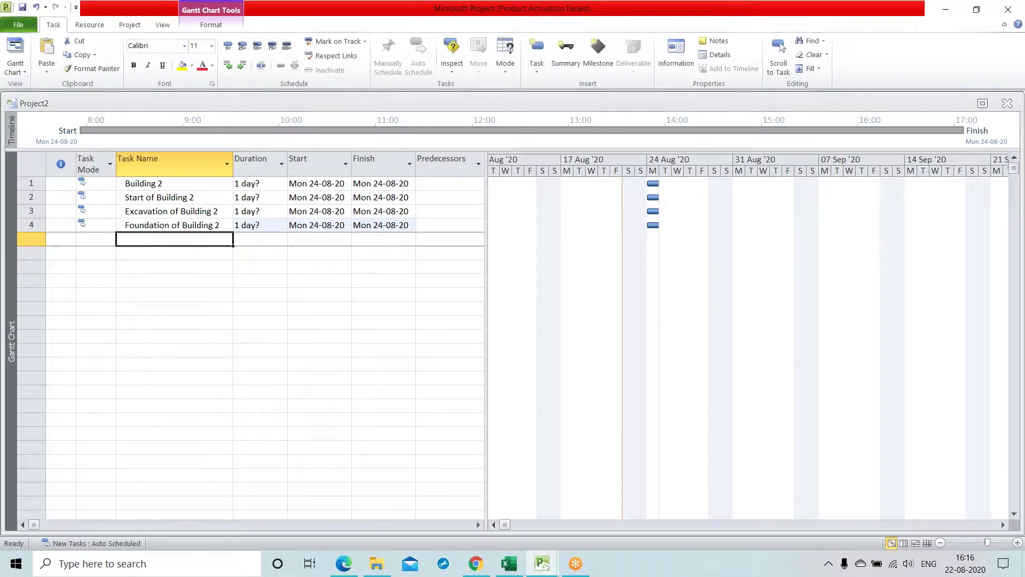
# Add the task Walling of Building 2 below the foundation task
pyautogui.write('Walling of ')
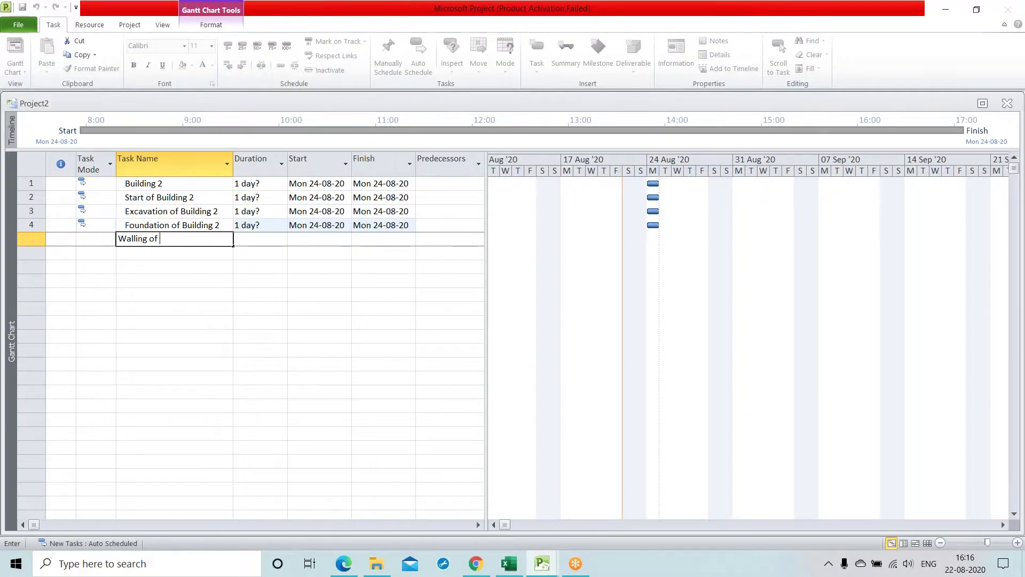
pyautogui.write('Building 2')
pyautogui.press('Return')
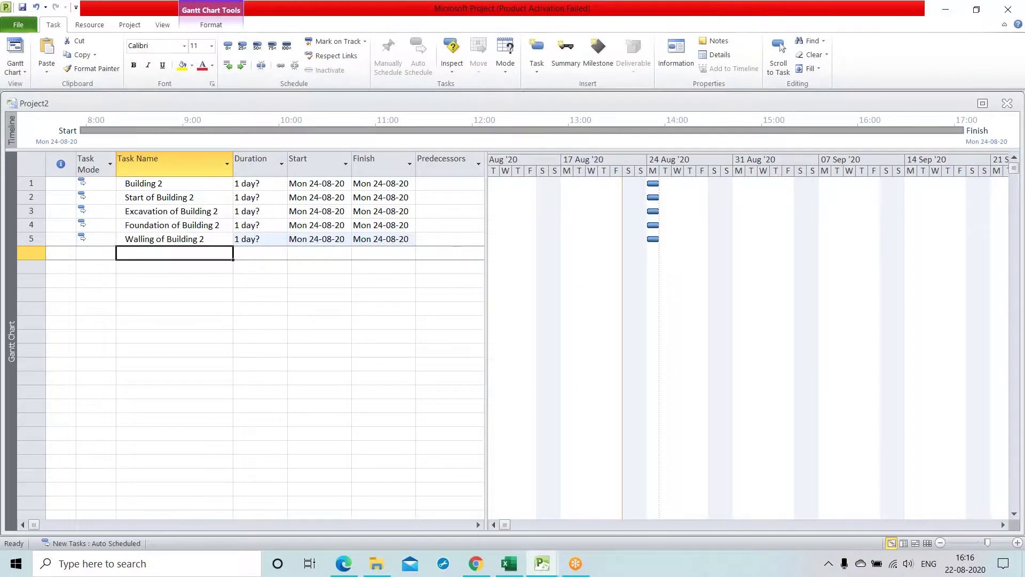
# Add the task Roofing of Building 2 below the walling task
pyautogui.write('F')
pyautogui.press('BackSpace')
pyautogui.write('R')
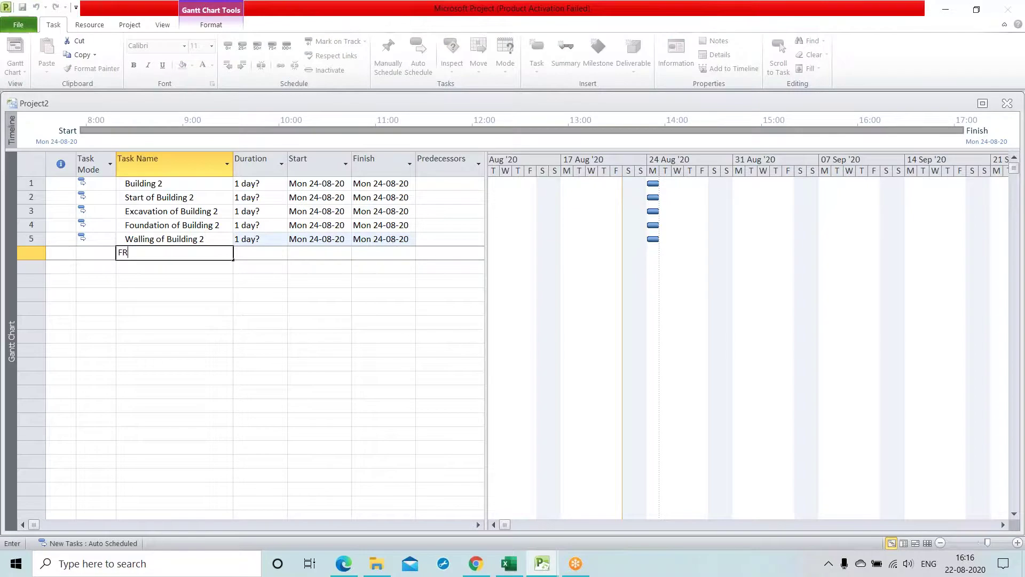
pyautogui.write('oof')
pyautogui.press('BackSpace')
pyautogui.press('BackSpace')
pyautogui.press('BackSpace')
pyautogui.press('BackSpace')
pyautogui.press('BackSpace')
pyautogui.write('Roofing of Building 2')
pyautogui.press('Return')
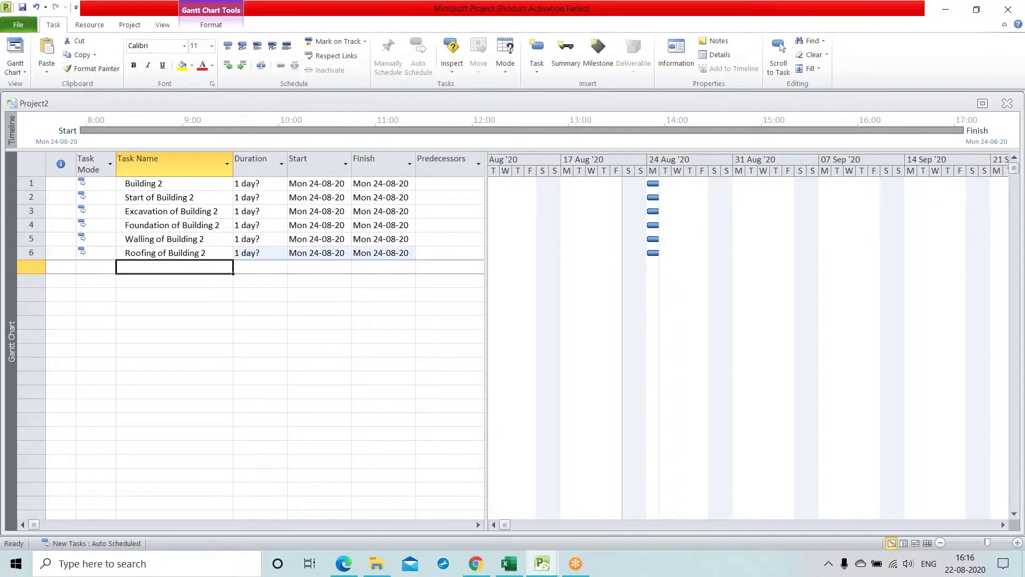
# Add the tasks Plastering of Building 2 and Painting of Building 2 below the roofing task
pyautogui.write('Plast')
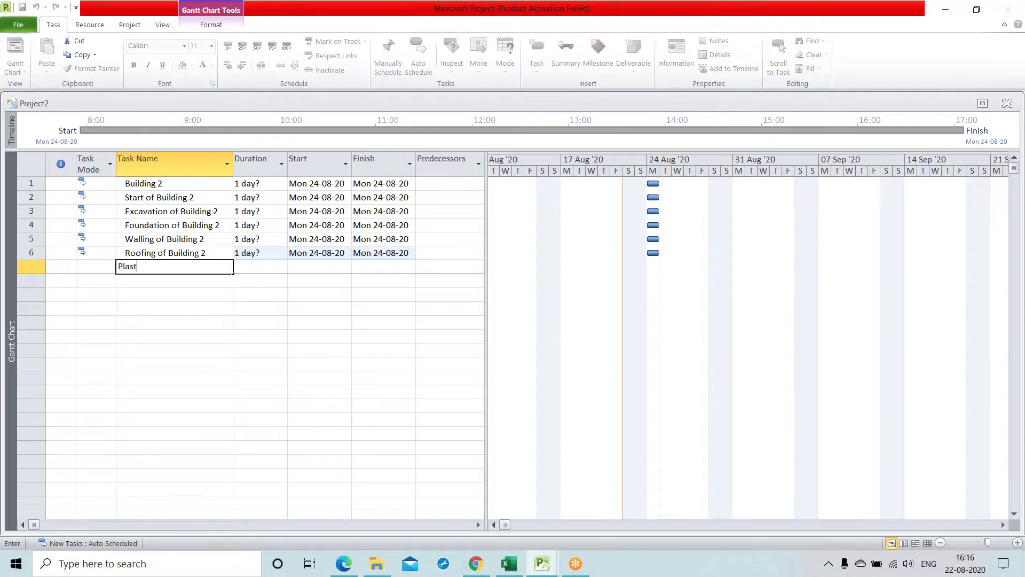
pyautogui.write('ering of Building 2')
pyautogui.press('Return')
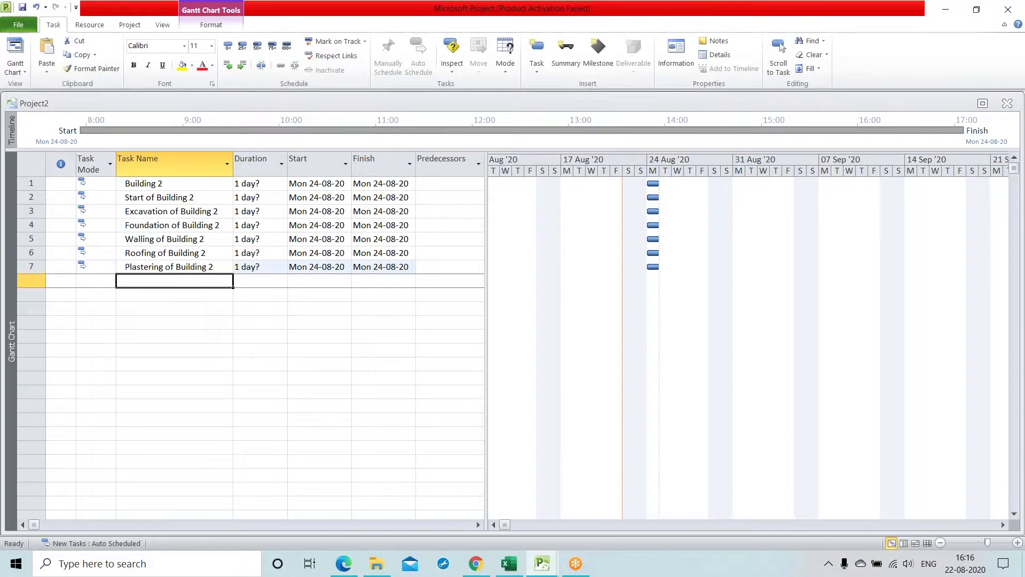
pyautogui.write('Paint')
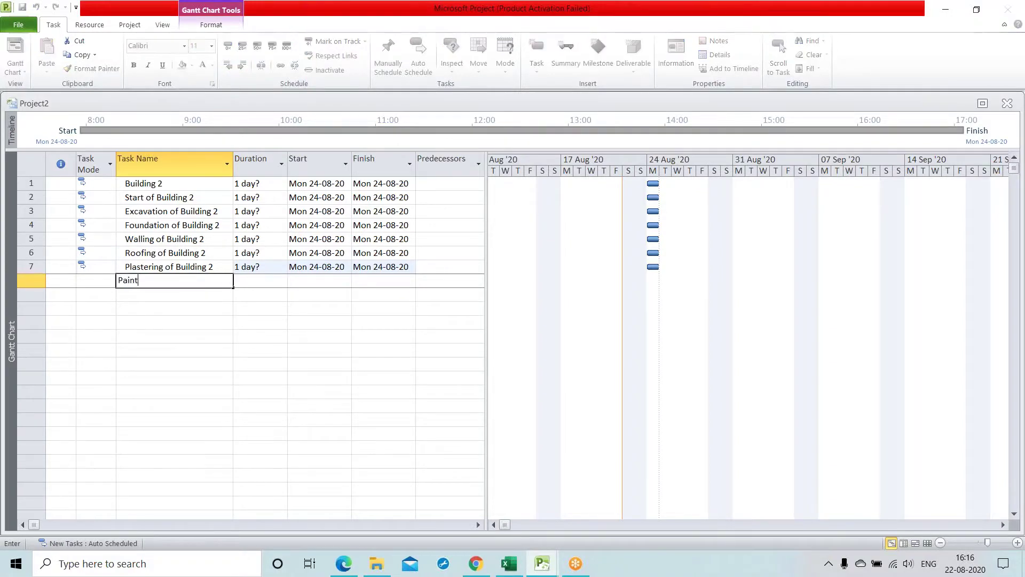
pyautogui.write('ing of Building 2')
pyautogui.press('Return')
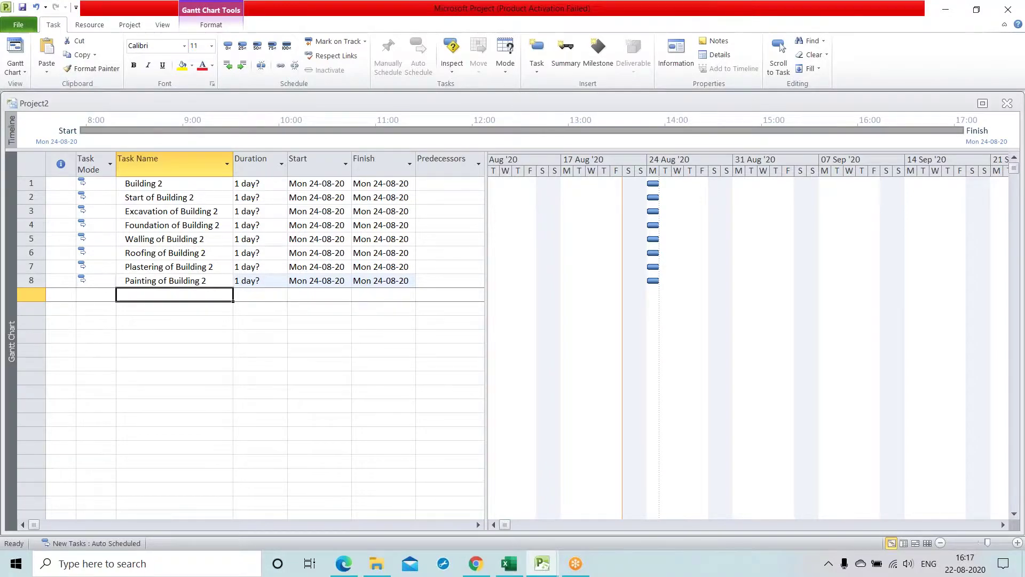
# Add End of Building 2 as the closing task of the list
pyautogui.write('End')
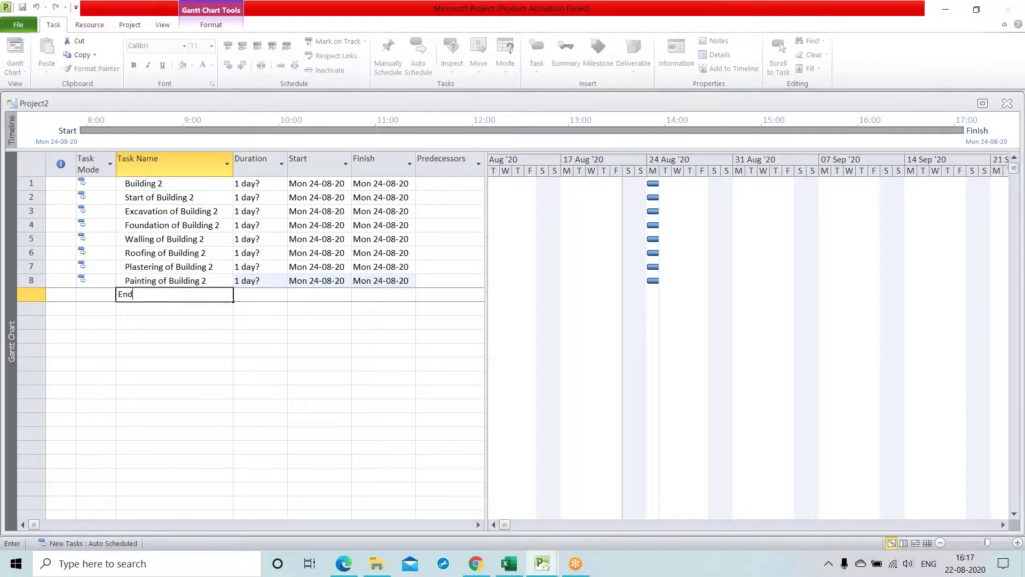
pyautogui.write(' of Building 2')
pyautogui.press('Return')
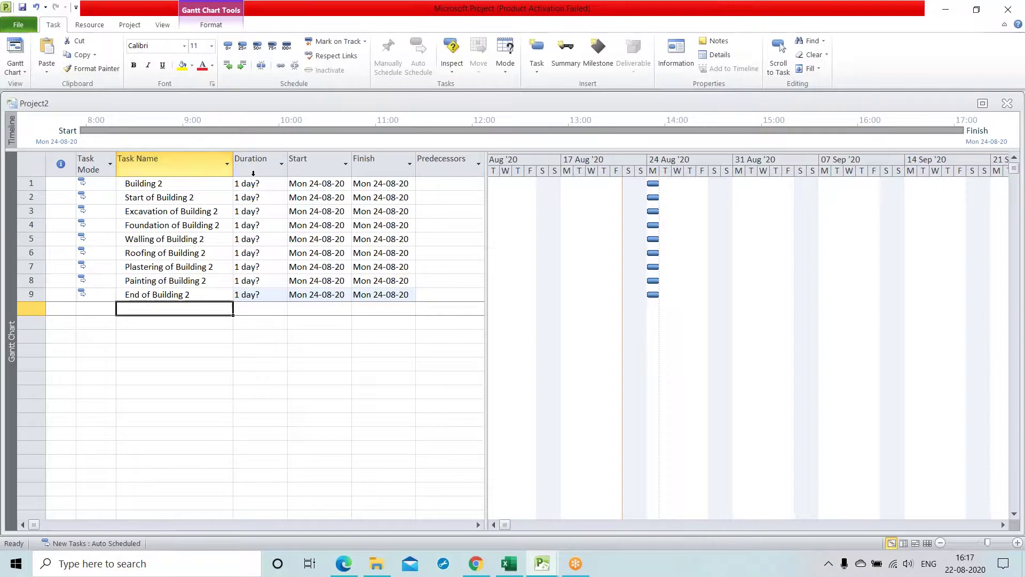
# Set the duration of Start of Building 2 to 0 days
pyautogui.click(273, 197)
pyautogui.click(274, 183)
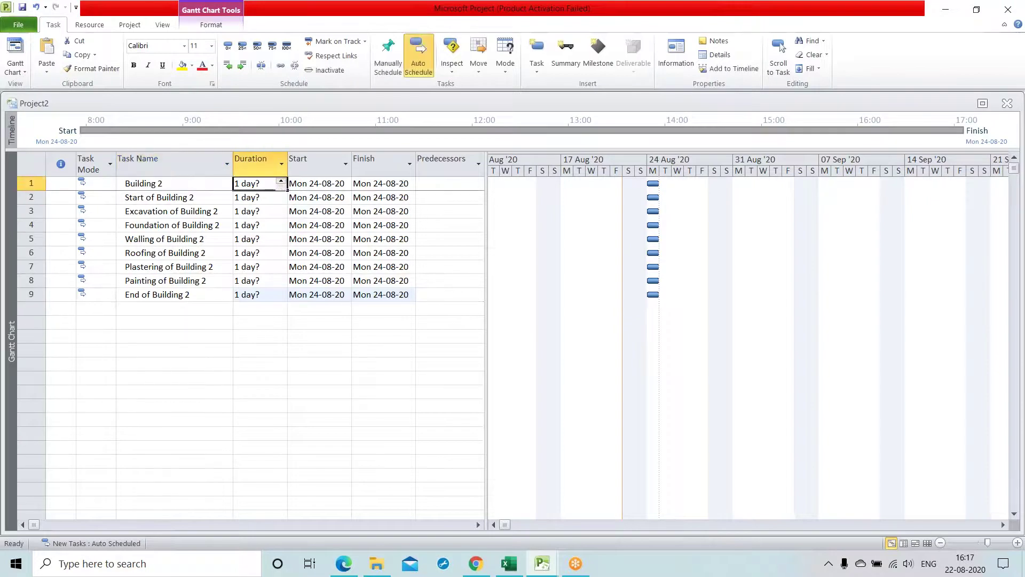
pyautogui.click(281, 197)
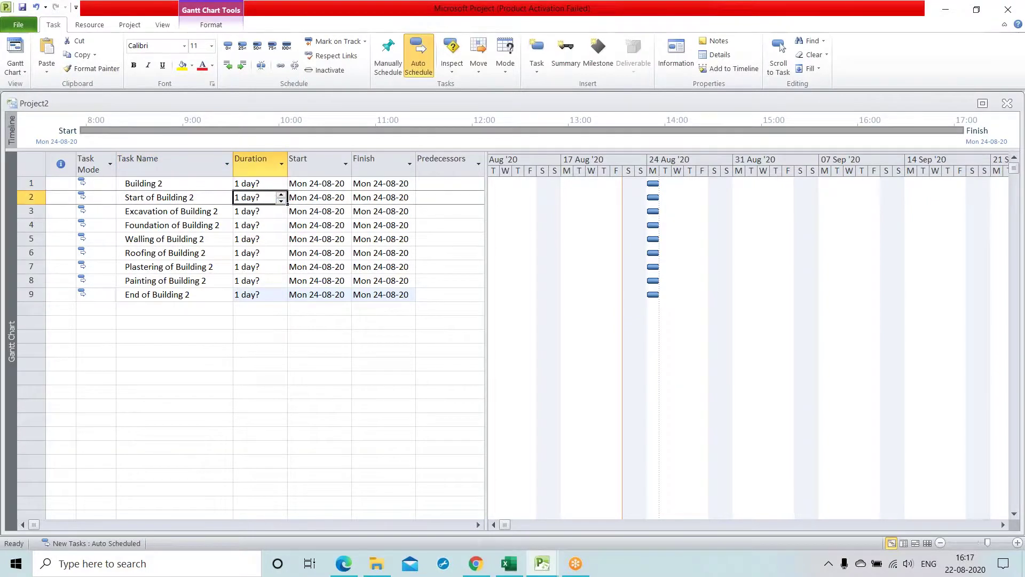
pyautogui.click(281, 201)
# Set the duration of Excavation of Building 2 to 40 days
pyautogui.click(267, 213)
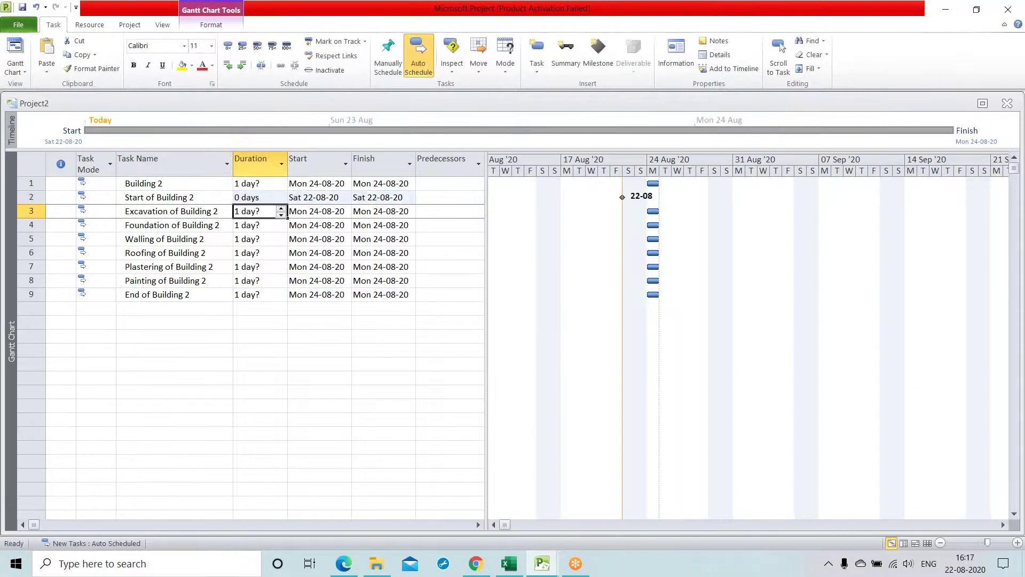
pyautogui.click(284, 207)
pyautogui.click(284, 208)
pyautogui.click(284, 208)
pyautogui.click(284, 208)
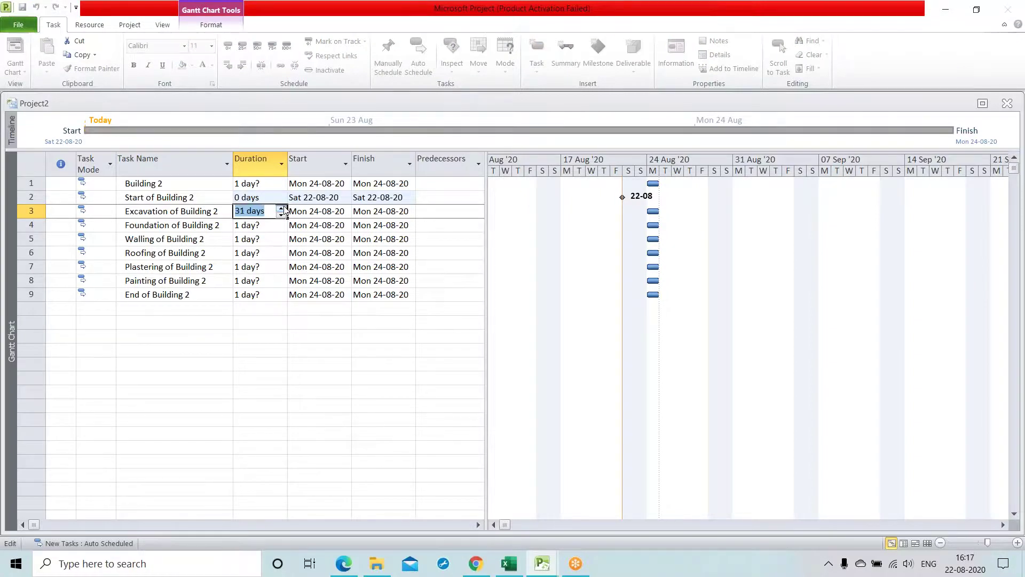
pyautogui.click(283, 207)
pyautogui.click(284, 208)
pyautogui.click(283, 208)
# Set the duration of Foundation of Building 2 to 20 days
pyautogui.click(263, 229)
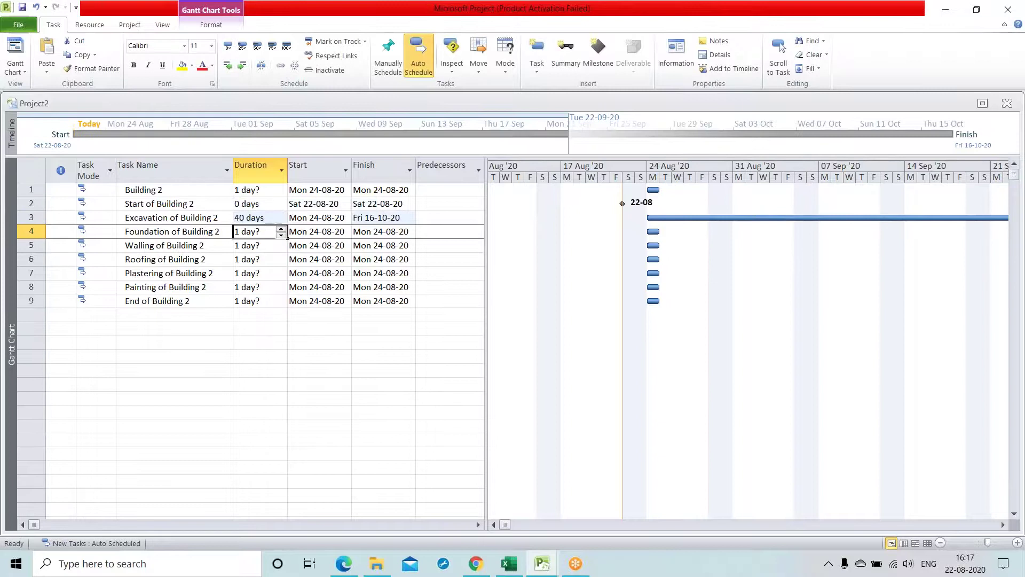
pyautogui.click(281, 228)
pyautogui.click(282, 228)
pyautogui.click(282, 228)
pyautogui.click(282, 228)
pyautogui.click(282, 228)
pyautogui.click(281, 228)
pyautogui.click(281, 228)
pyautogui.click(281, 229)
pyautogui.press('Return')
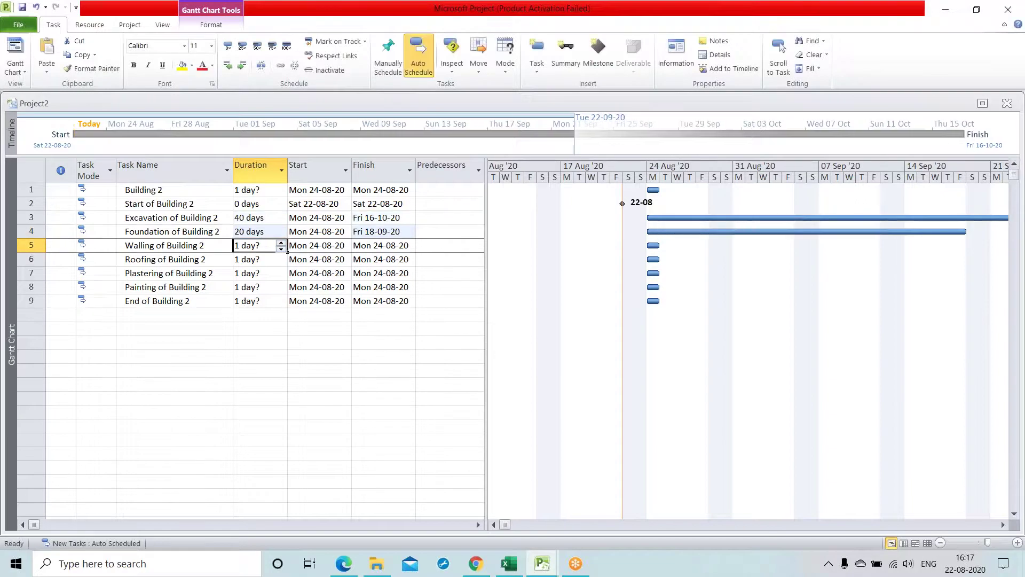
# Set the duration of Walling of Building 2 to 10 days
pyautogui.click(281, 243)
pyautogui.click(281, 242)
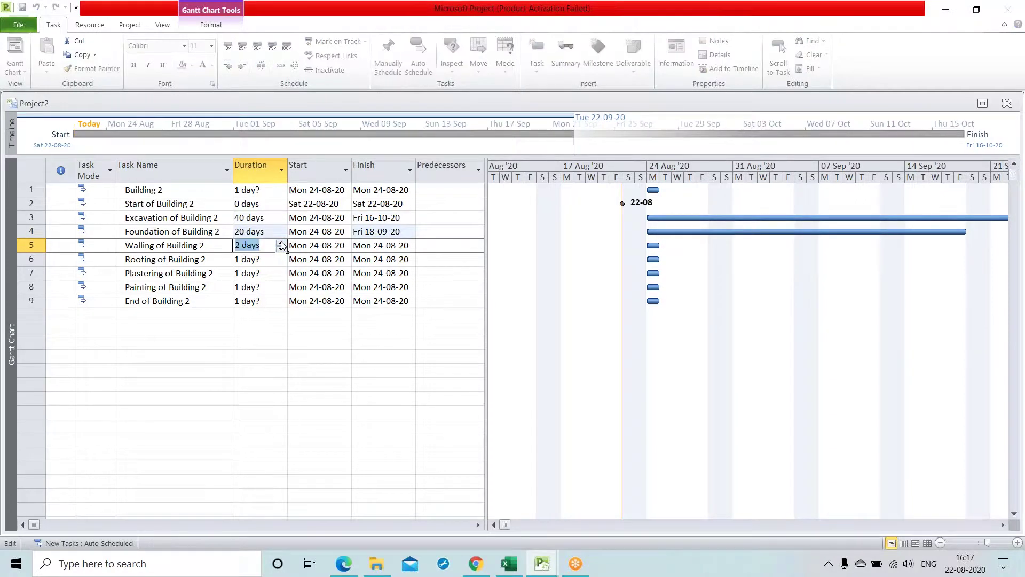
pyautogui.click(282, 242)
pyautogui.click(281, 242)
pyautogui.click(281, 243)
pyautogui.click(282, 243)
pyautogui.click(281, 249)
pyautogui.click(280, 249)
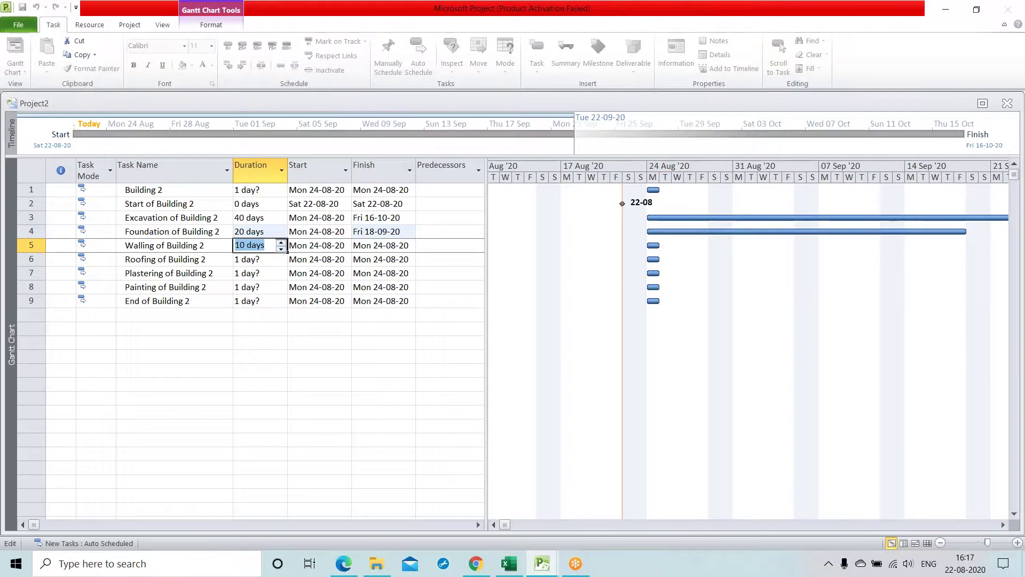
# Set the duration of Roofing of Building 2 to 5 days
pyautogui.click(258, 260)
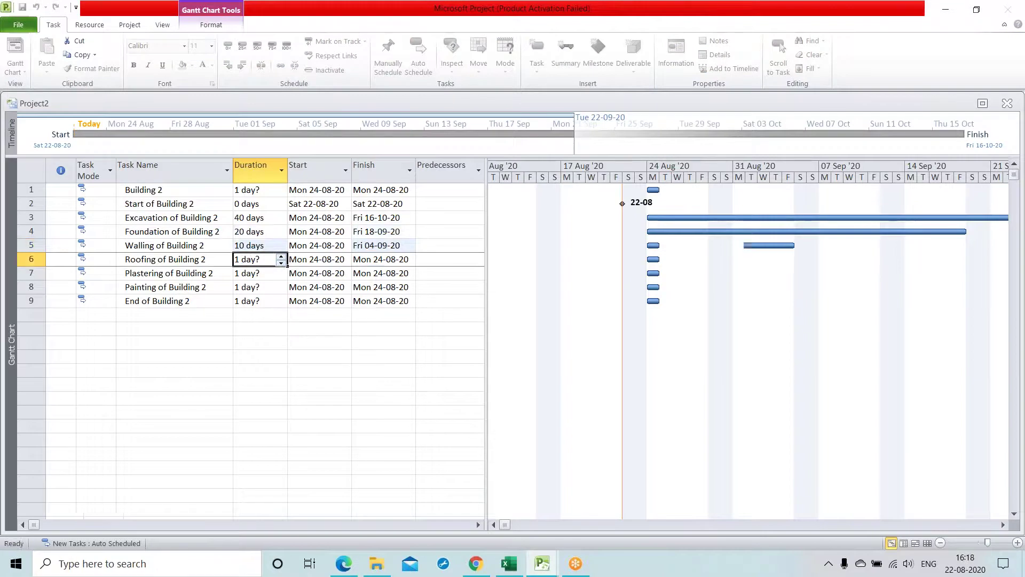
pyautogui.click(281, 256)
pyautogui.click(281, 256)
pyautogui.click(281, 256)
pyautogui.click(281, 257)
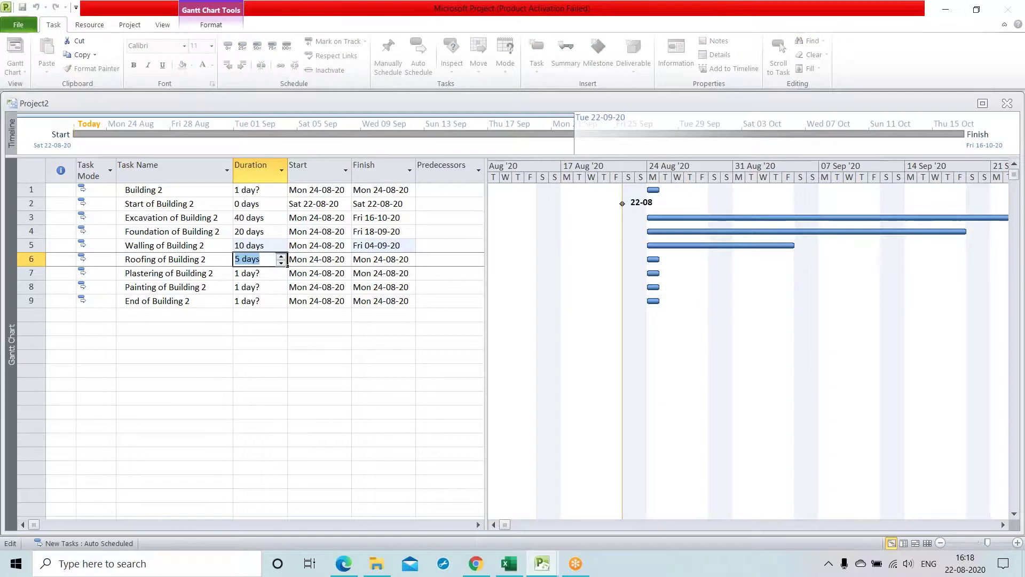
pyautogui.press('Return')
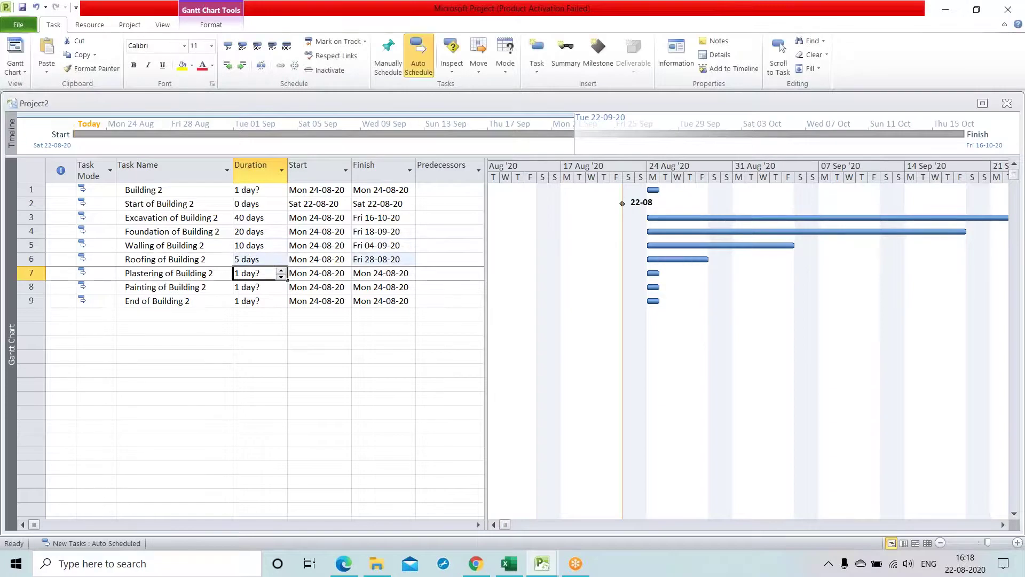
# Set the duration of Plastering of Building 2 to 3 days
pyautogui.click(282, 270)
pyautogui.click(281, 270)
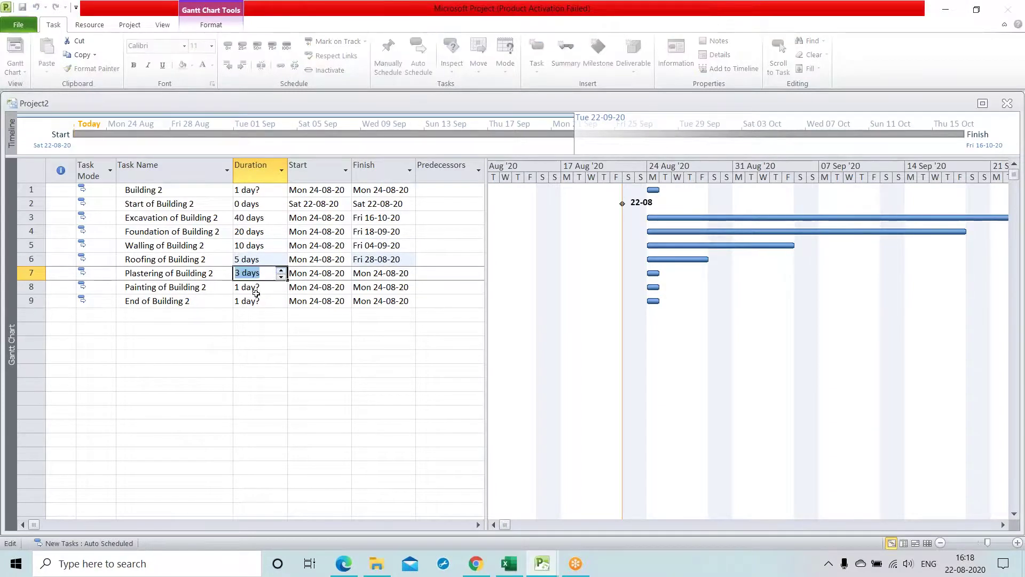
# Set the duration of Painting of Building 2 to 7 days and of End of Building 2 to 0 days
pyautogui.press('Return')
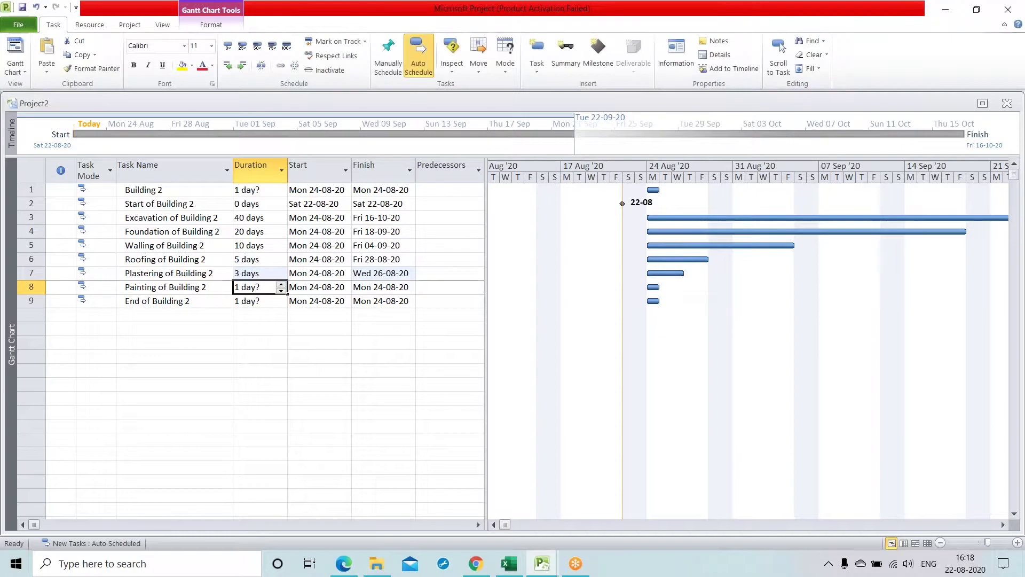
pyautogui.click(281, 284)
pyautogui.click(281, 284)
pyautogui.click(281, 285)
pyautogui.click(281, 284)
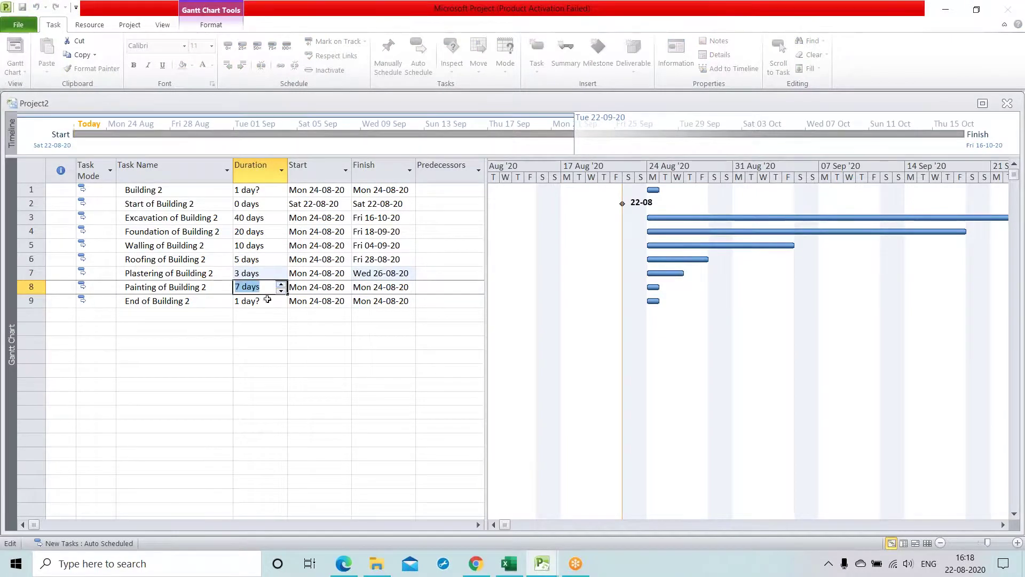
pyautogui.press('Return')
pyautogui.click(281, 304)
pyautogui.press('Return')
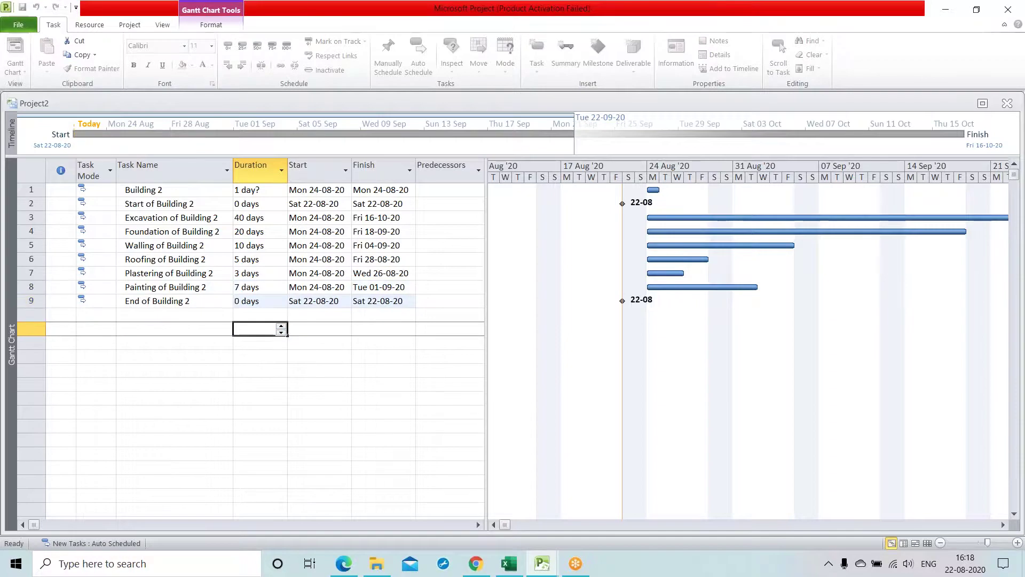
# Indent the Start, Excavation, Foundation and Walling tasks one level as subtasks of Building 2
pyautogui.click(31, 204)
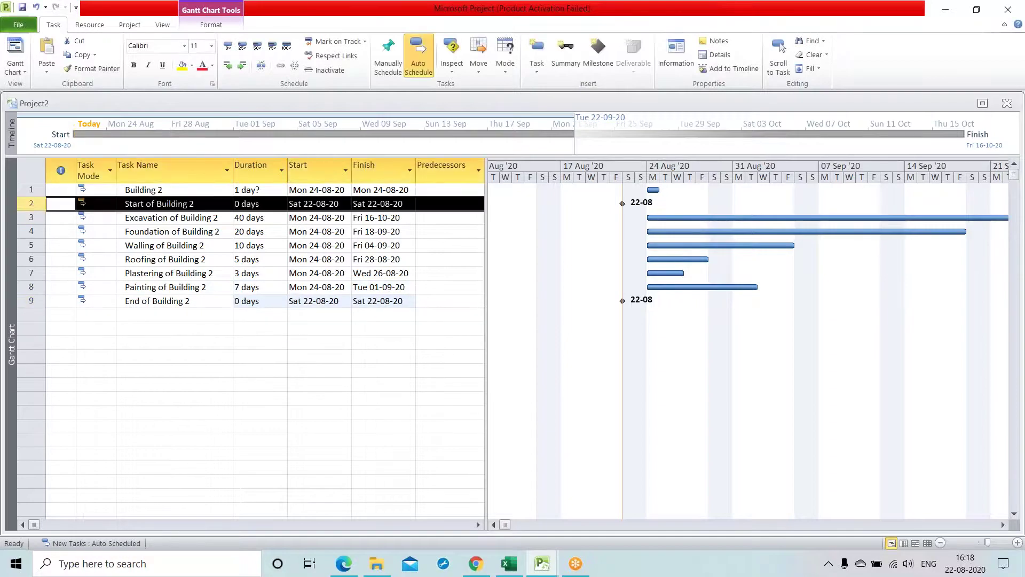
pyautogui.click(242, 65)
pyautogui.click(31, 217)
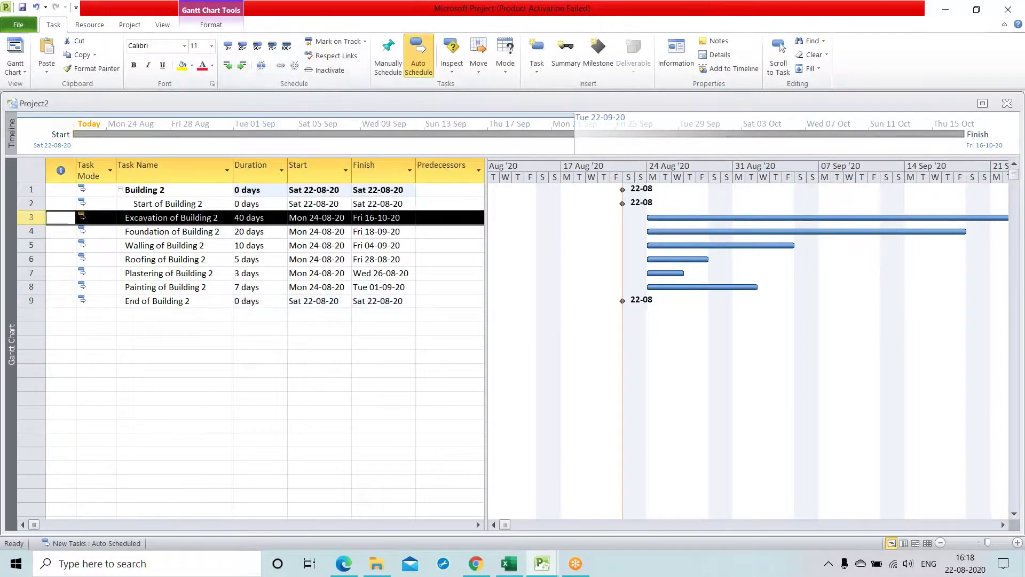
pyautogui.click(242, 65)
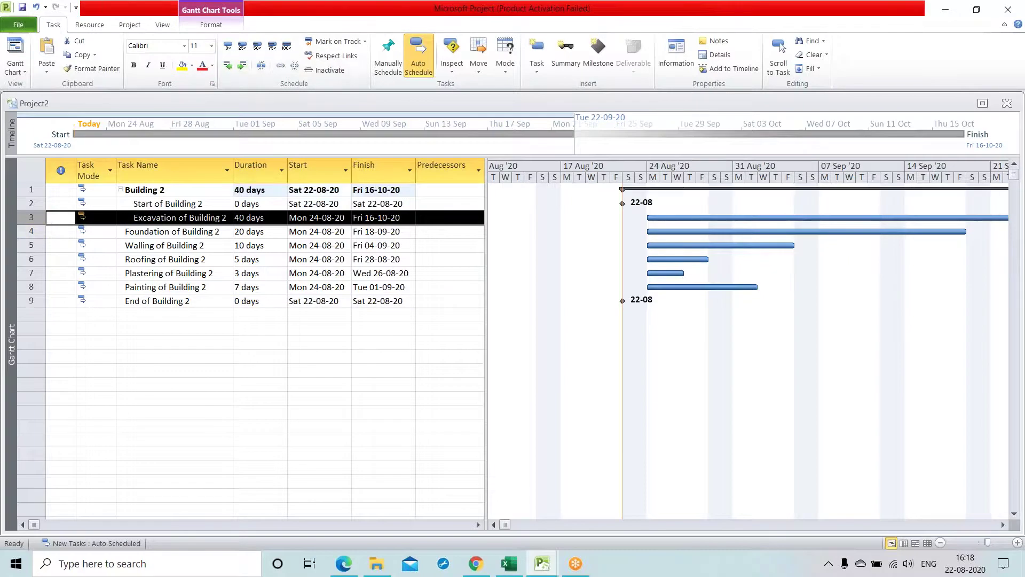
pyautogui.click(30, 232)
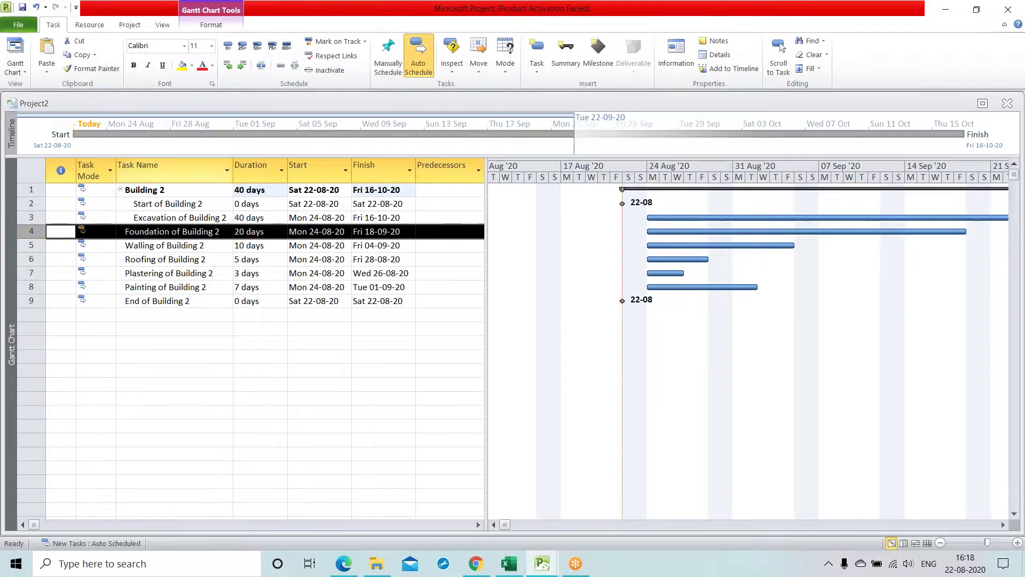
pyautogui.click(242, 67)
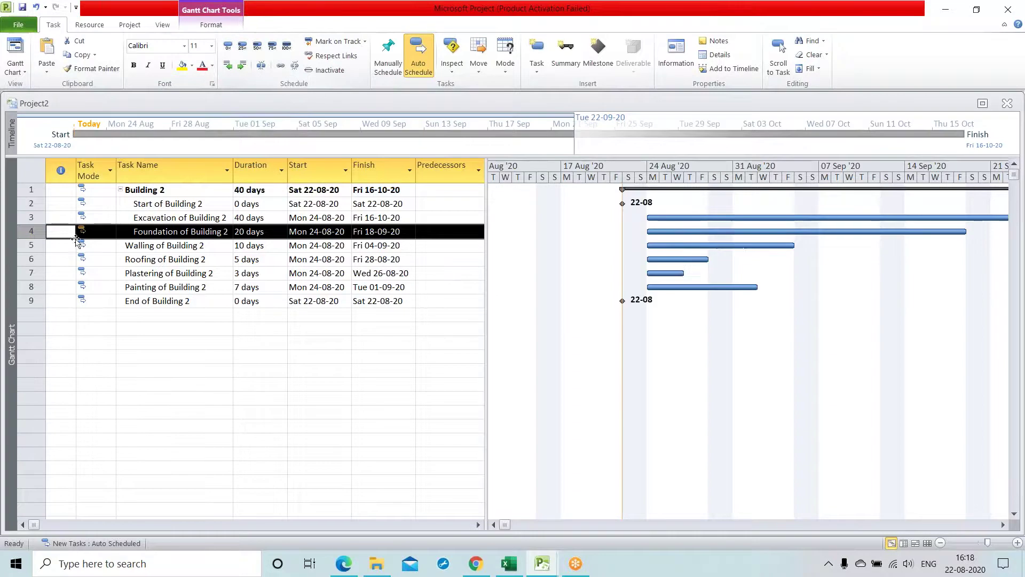
pyautogui.click(32, 245)
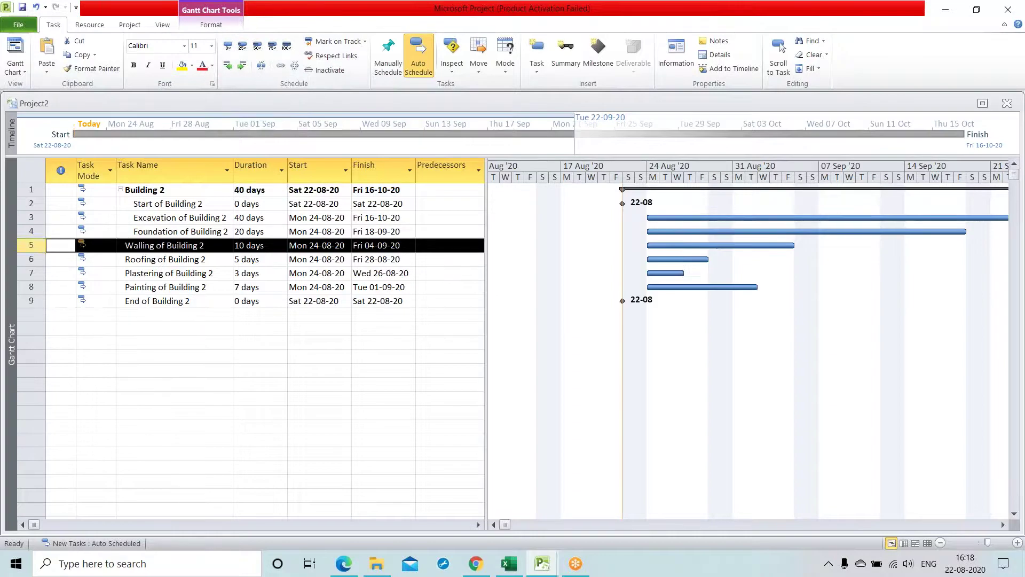
pyautogui.click(242, 65)
# Indent the Roofing, Plastering, Painting and End tasks one level as subtasks of Building 2
pyautogui.click(32, 260)
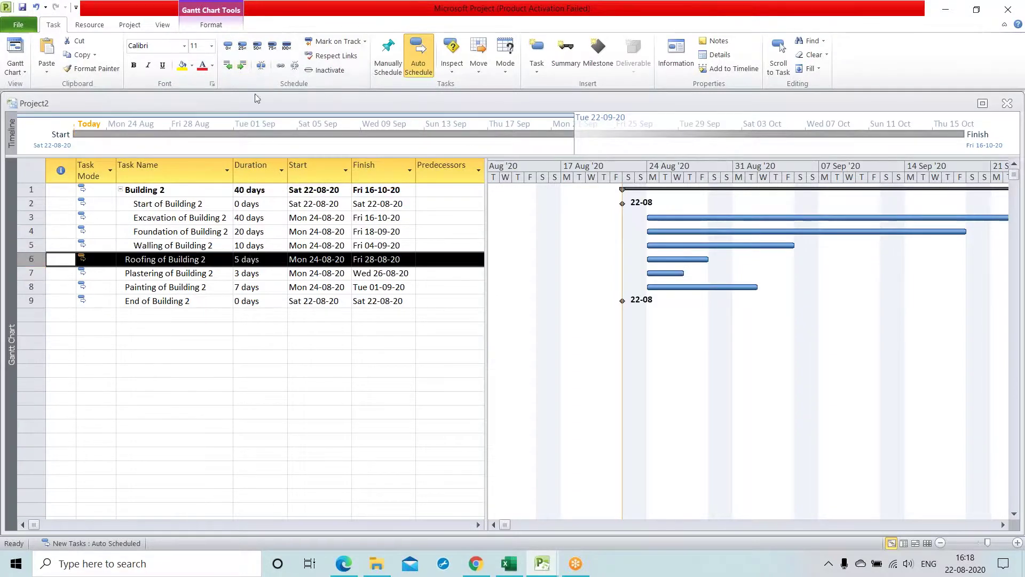
pyautogui.click(242, 65)
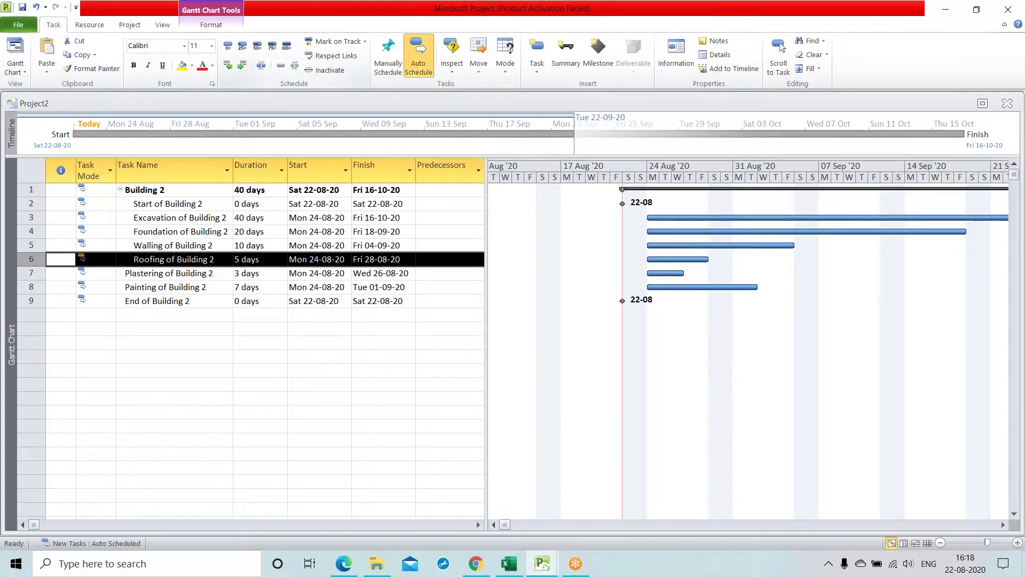
pyautogui.click(32, 273)
pyautogui.click(242, 65)
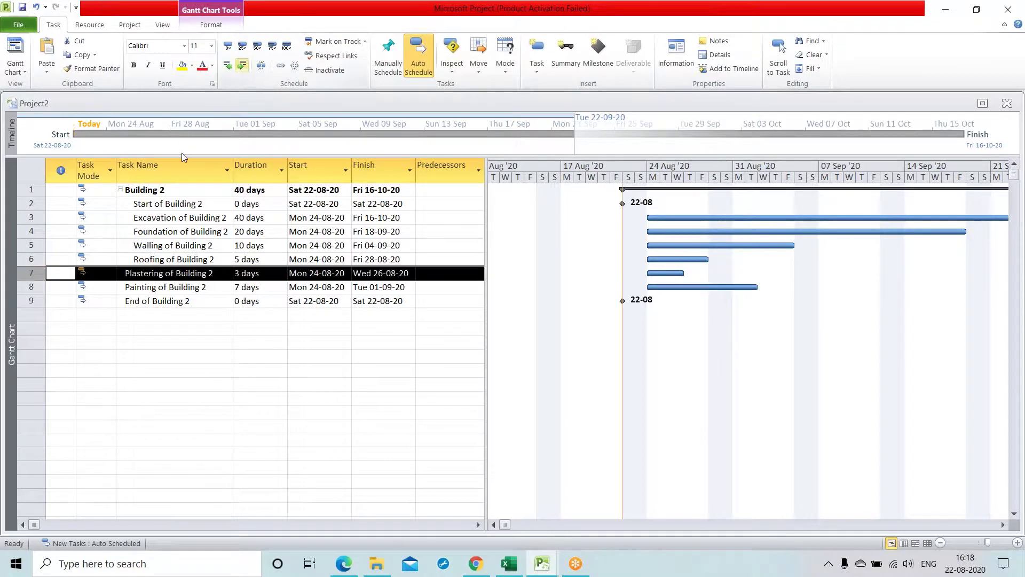
pyautogui.click(31, 287)
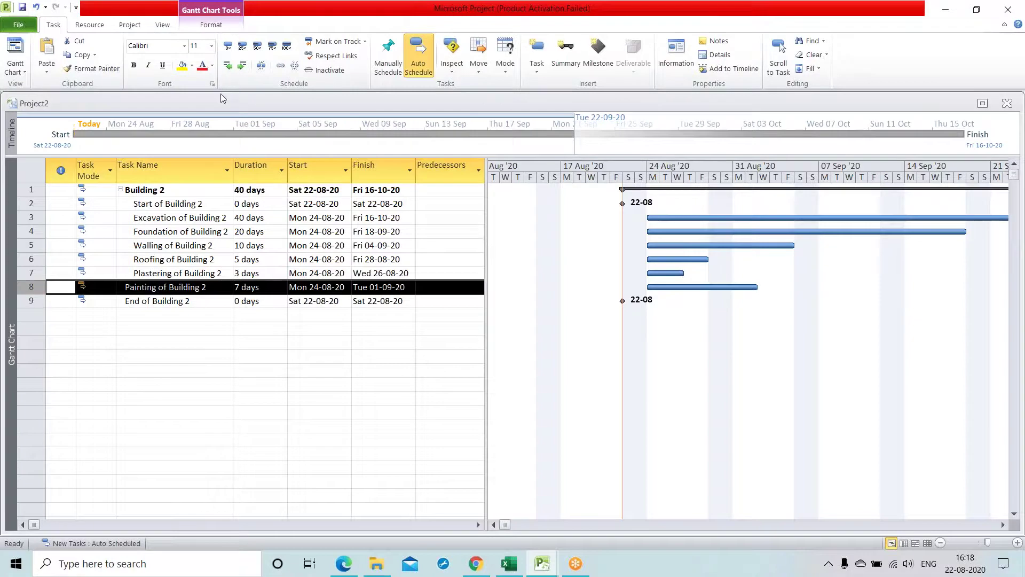
pyautogui.click(242, 65)
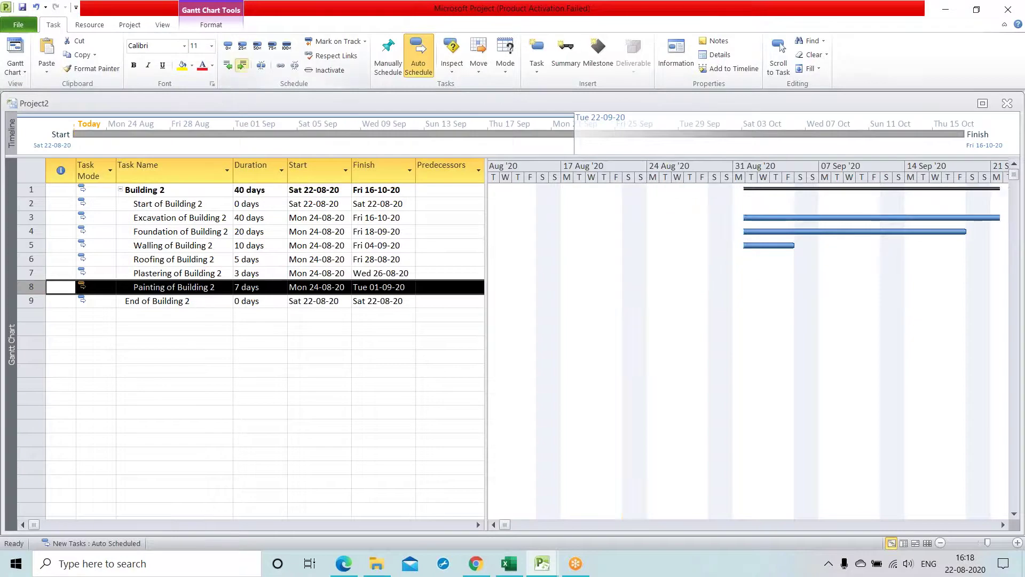
pyautogui.click(31, 301)
pyautogui.click(242, 65)
pyautogui.click(174, 381)
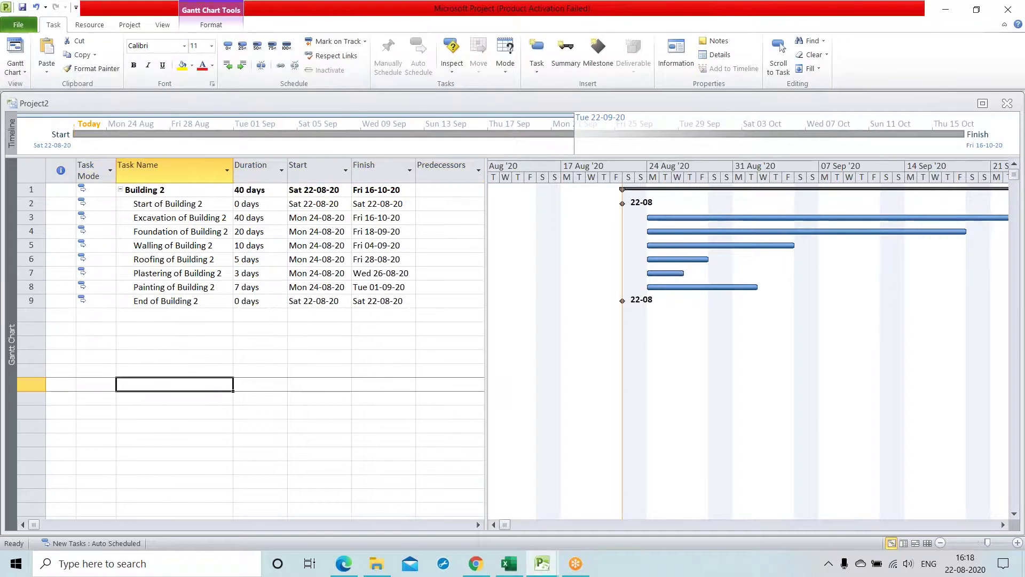
# Widen the task table and enter predecessor 2 for Excavation, 3 for Foundation and 4 for Walling of Building 2
pyautogui.moveTo(486, 211); pyautogui.dragTo(536, 213)
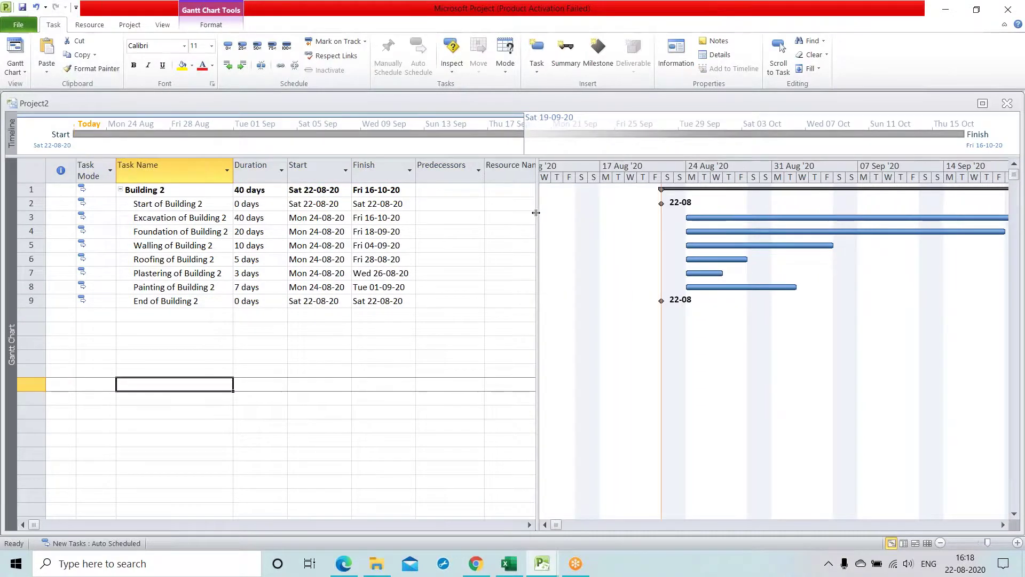
pyautogui.click(452, 206)
pyautogui.click(450, 218)
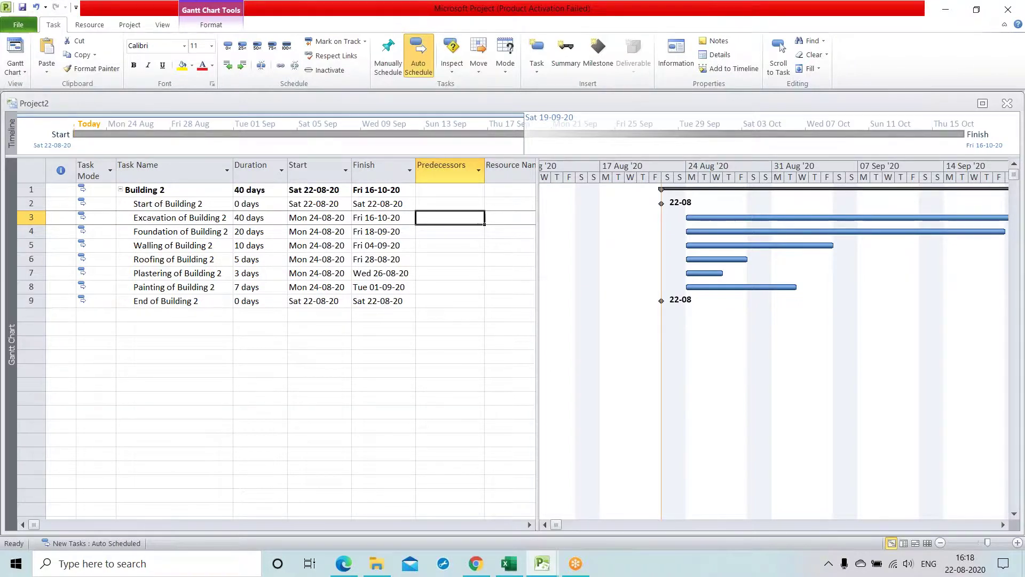
pyautogui.write('2')
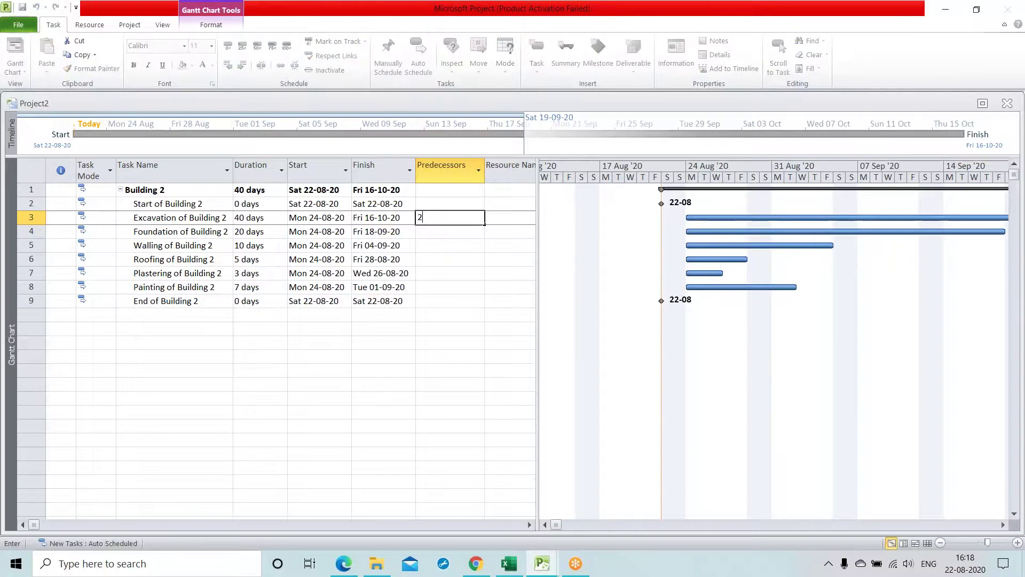
pyautogui.press('Return')
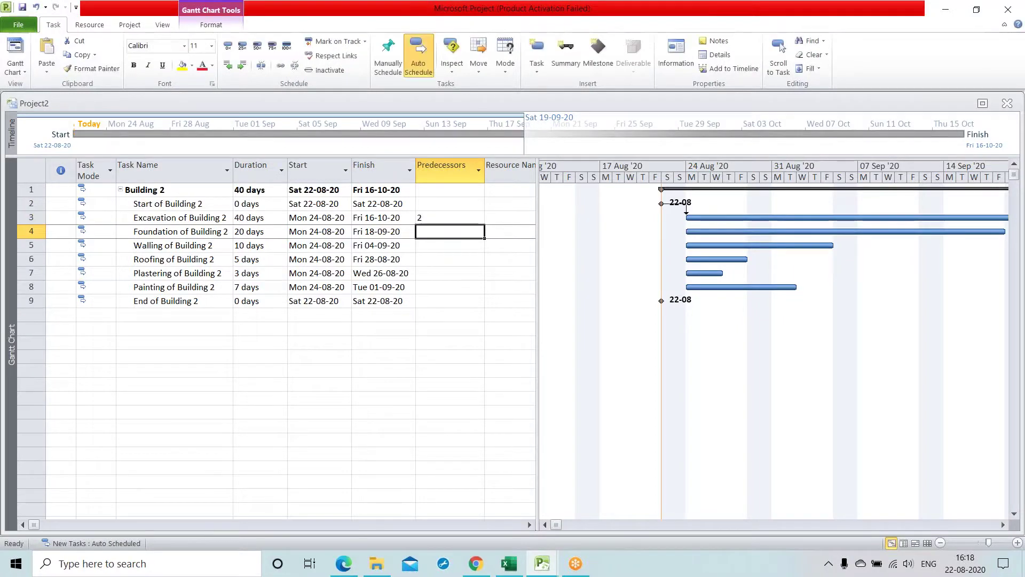
pyautogui.write('3')
pyautogui.press('Return')
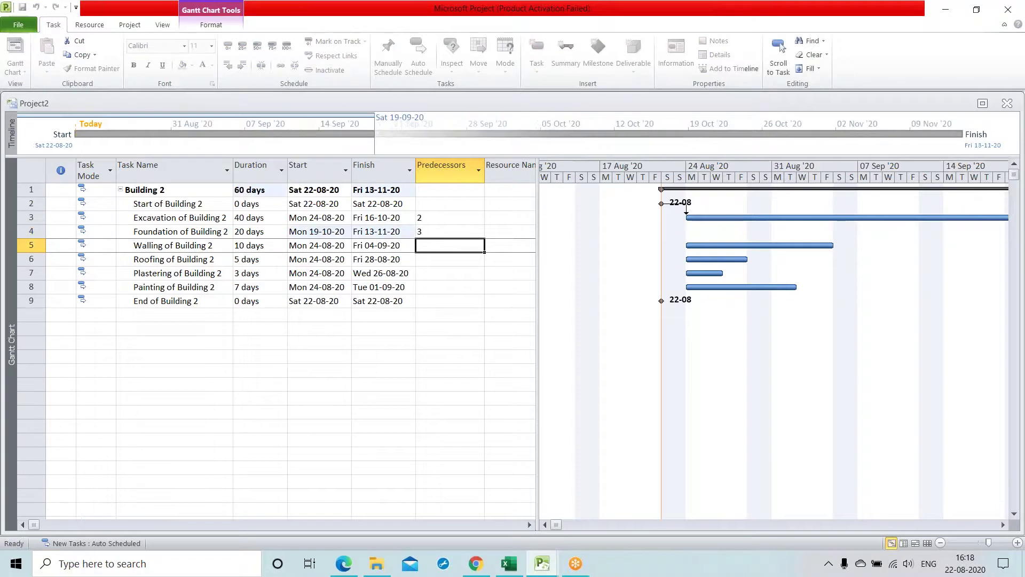
pyautogui.write('4')
pyautogui.press('Return')
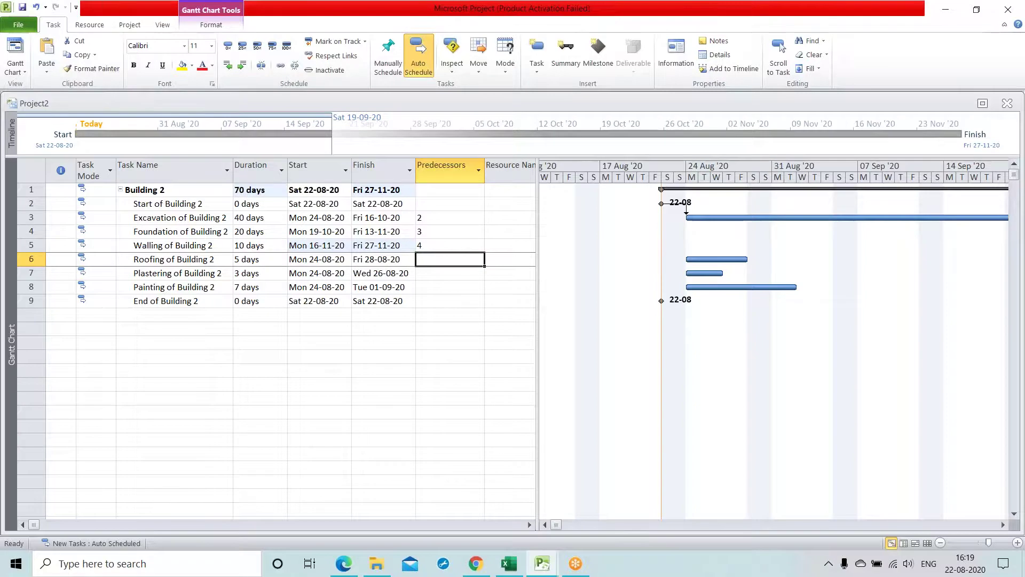
# Enter predecessor 5 for Roofing, 6 for Plastering, 7 for Painting and 8 for End of Building 2
pyautogui.write('5')
pyautogui.press('Return')
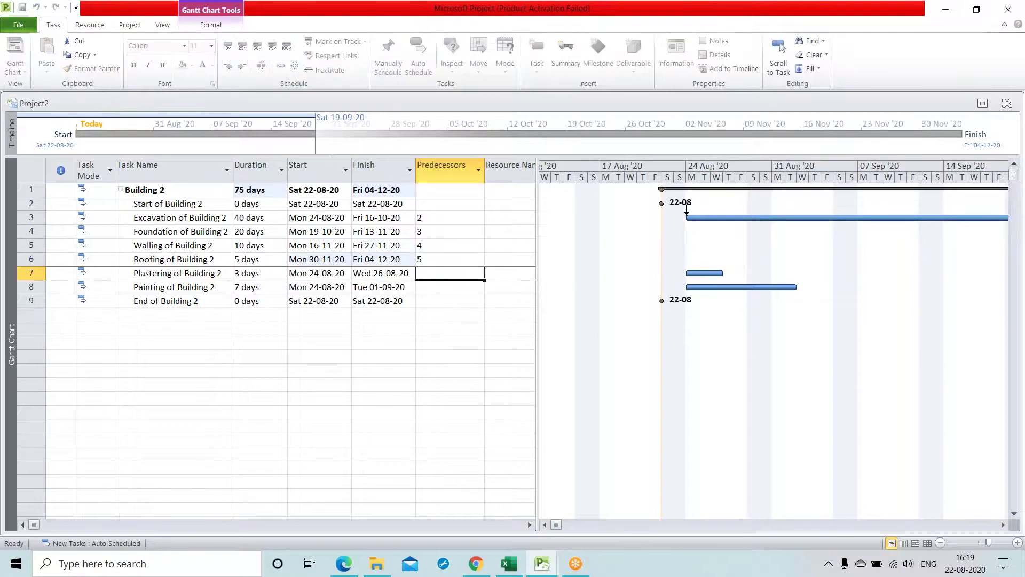
pyautogui.write('6')
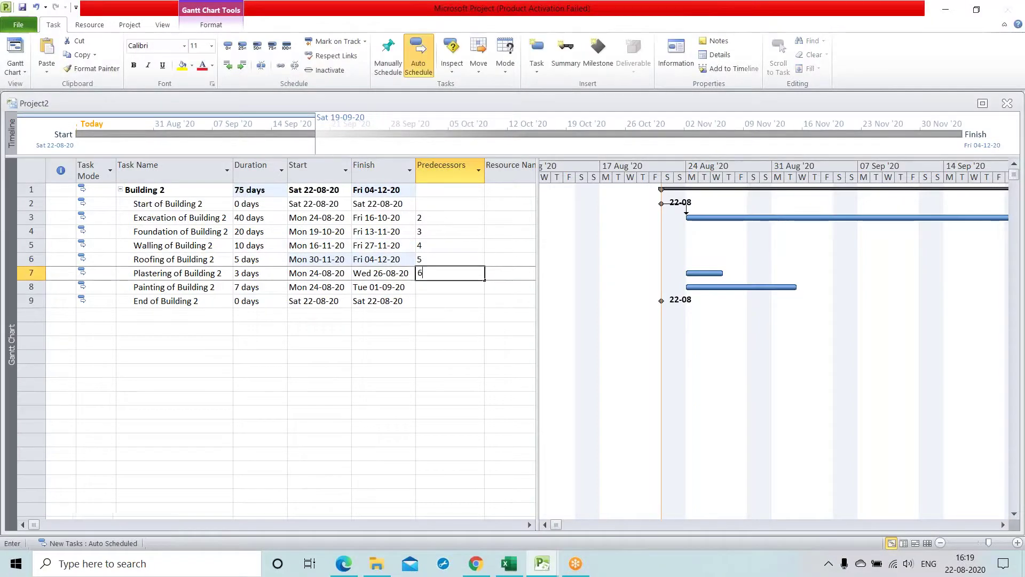
pyautogui.press('Return')
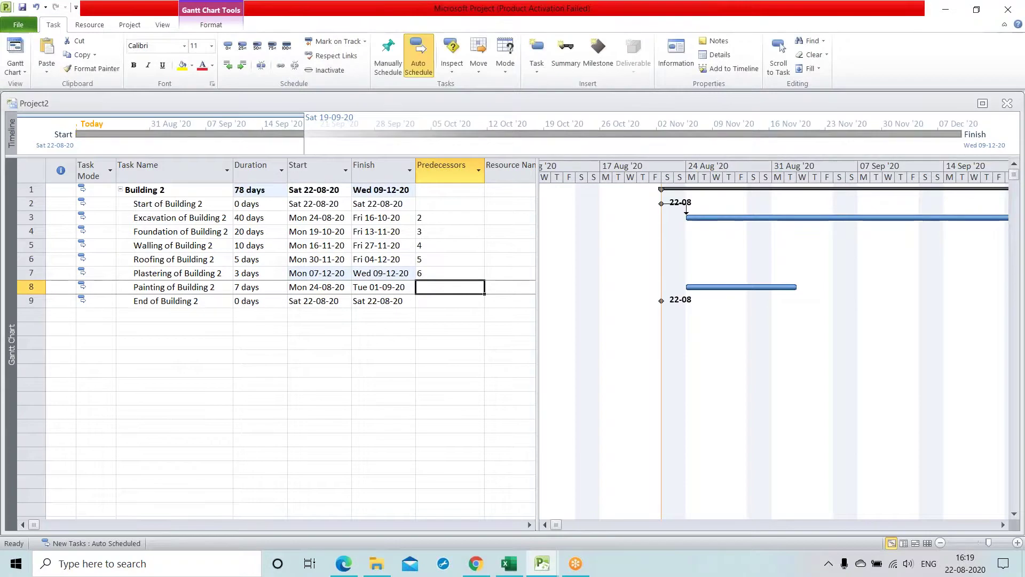
pyautogui.write('7')
pyautogui.press('Return')
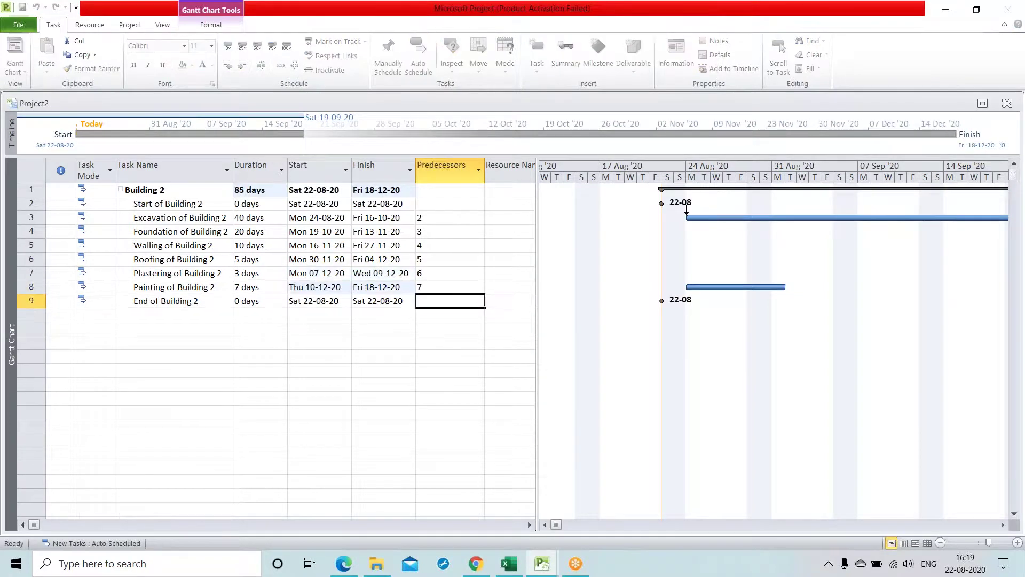
pyautogui.write('8')
pyautogui.press('Return')
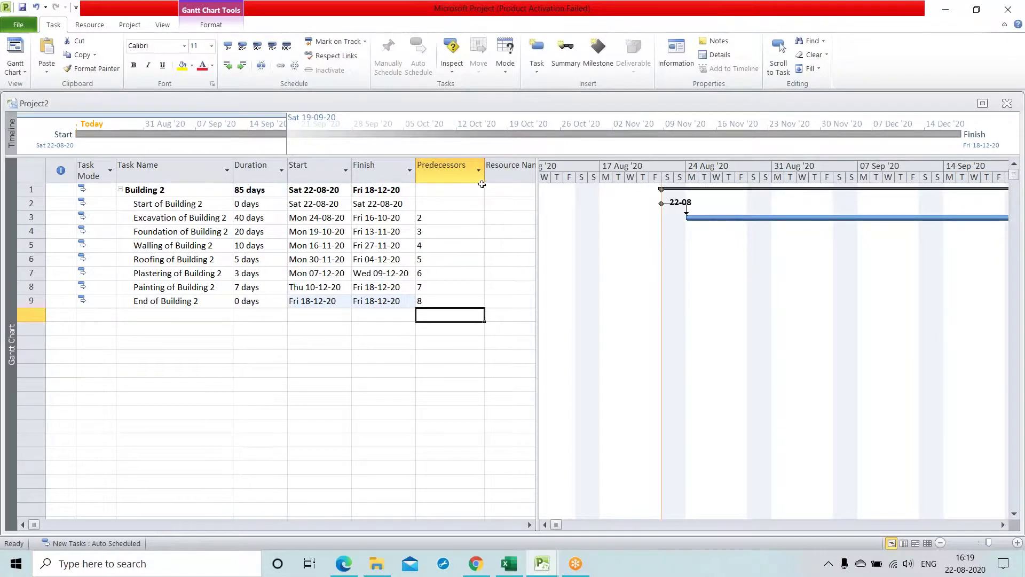
# Narrow the Predecessors column and check which resources can be assigned to Start of Building 2
pyautogui.moveTo(483, 175); pyautogui.dragTo(446, 176)
pyautogui.click(499, 205)
pyautogui.click(524, 204)
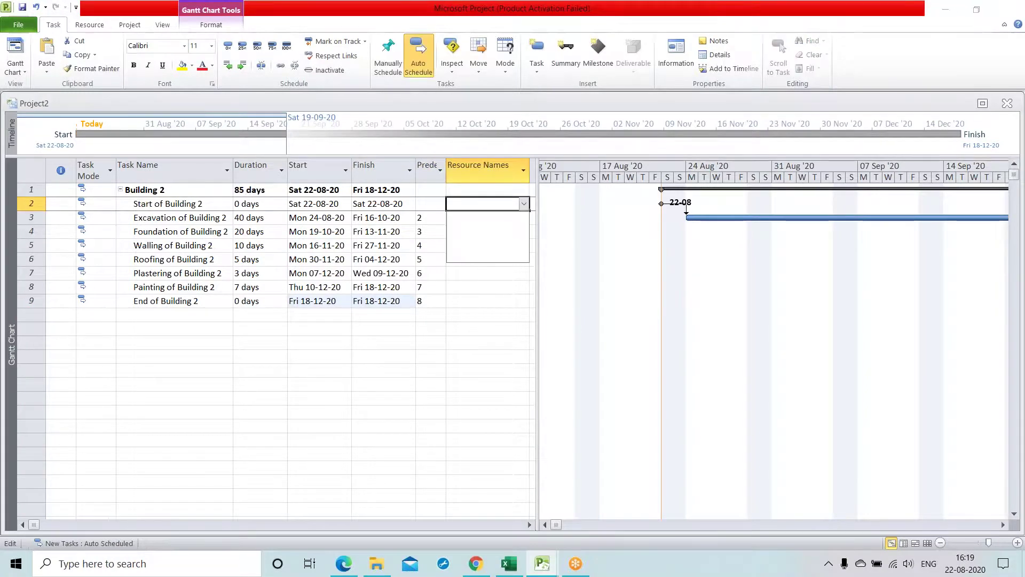
pyautogui.click(525, 205)
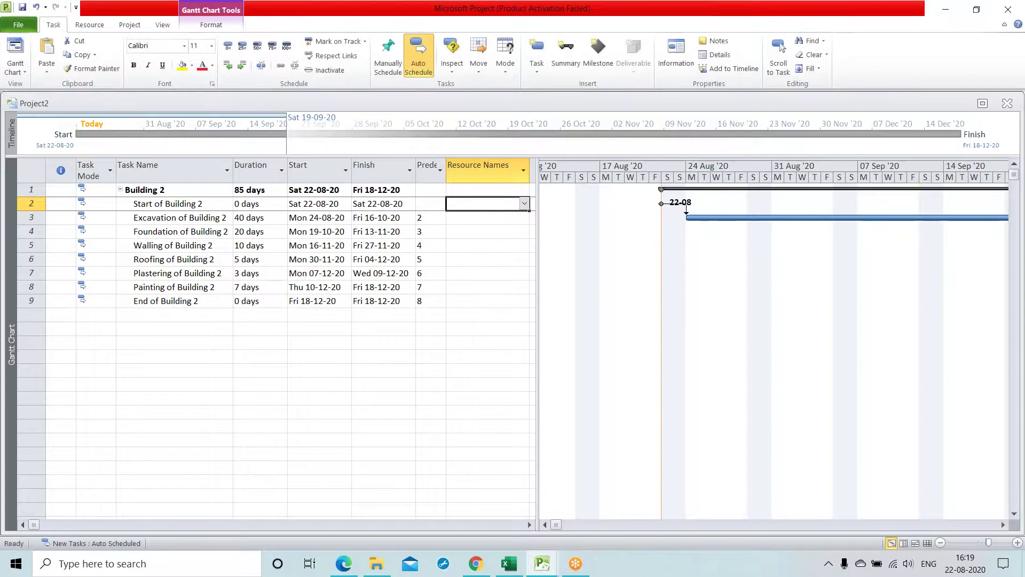
pyautogui.click(337, 385)
# Share resources so that Project2 uses the resource pool from MP 1, with the pool taking precedence on conflicts
pyautogui.click(91, 29)
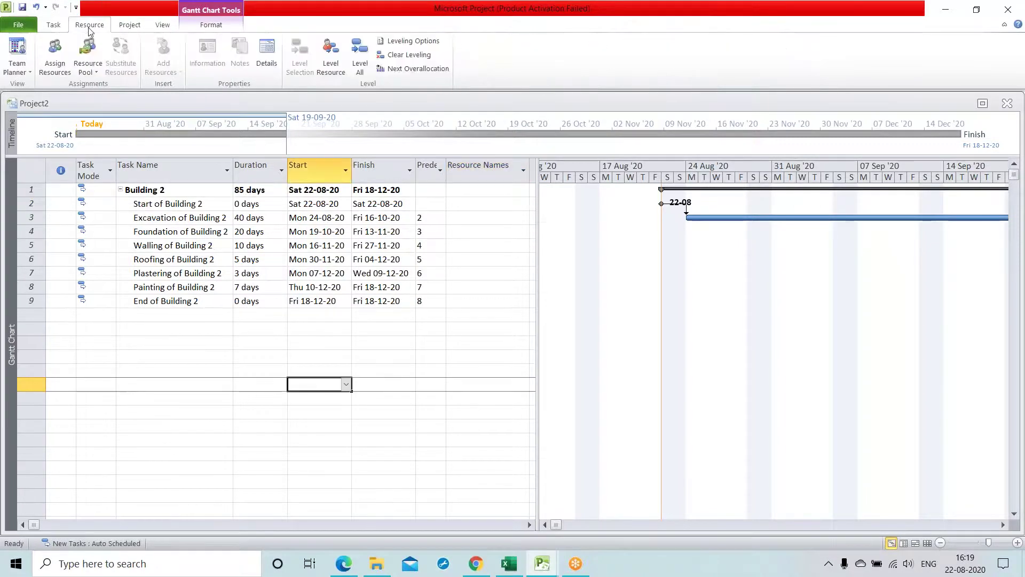
pyautogui.click(96, 72)
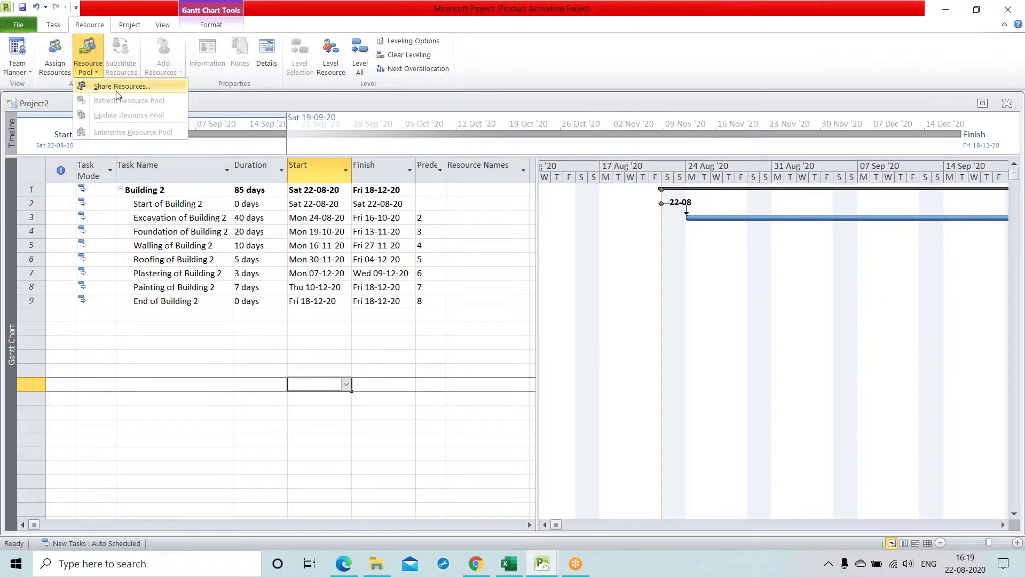
pyautogui.click(117, 87)
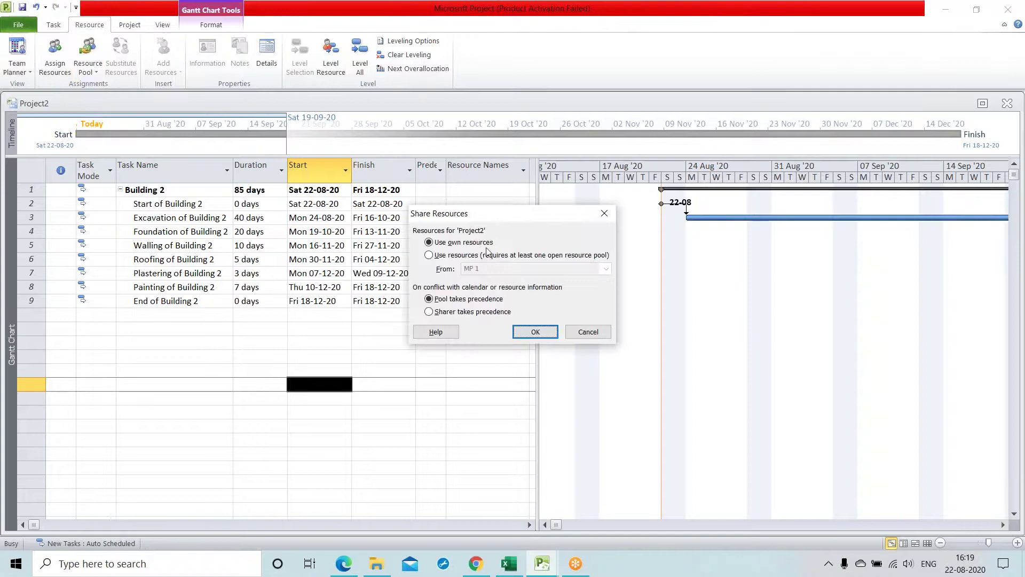
pyautogui.click(429, 255)
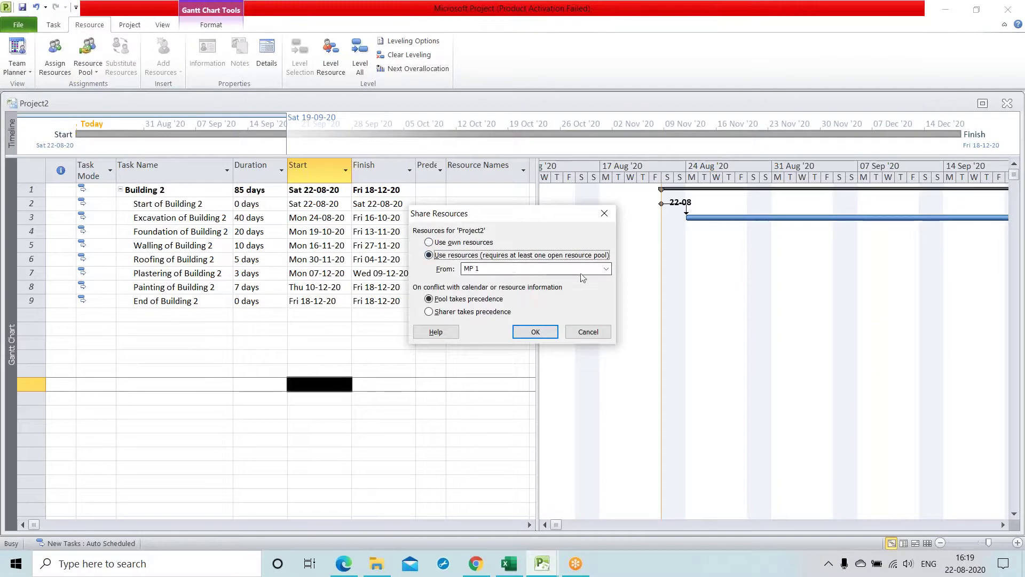
pyautogui.click(607, 269)
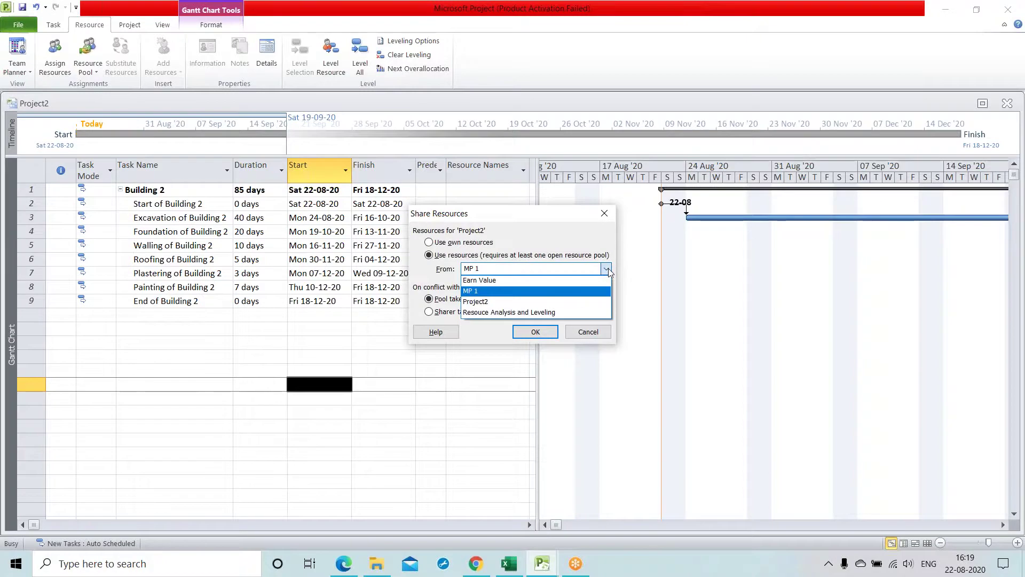
pyautogui.click(522, 291)
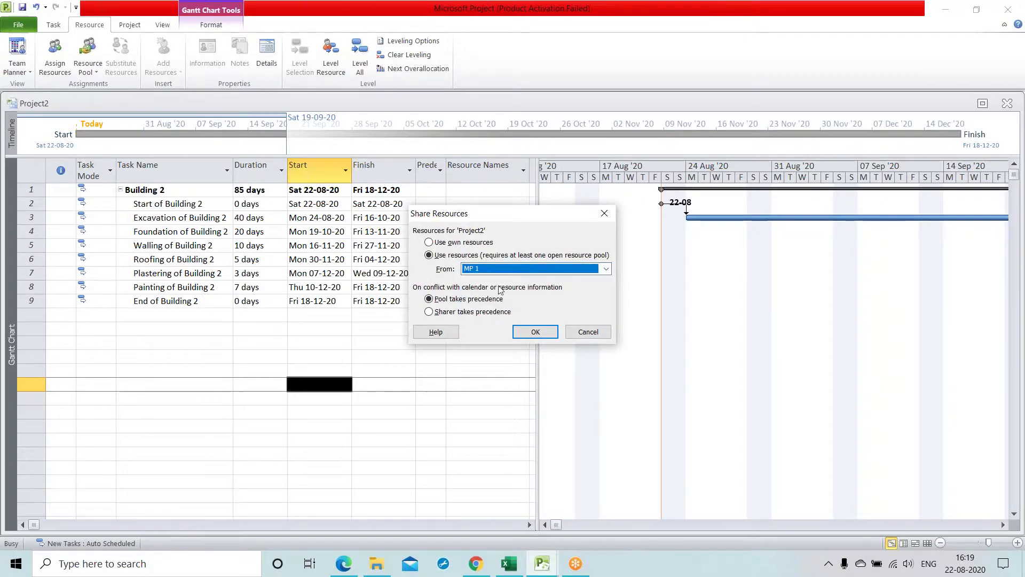
pyautogui.click(535, 332)
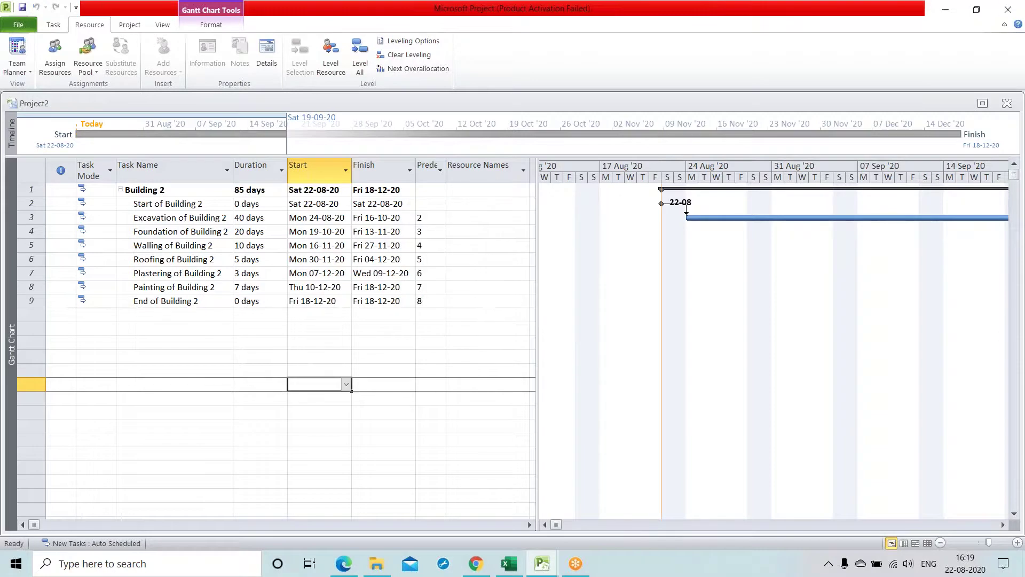
# Check which shared pool resources can be assigned to Excavation of Building 2
pyautogui.click(31, 217)
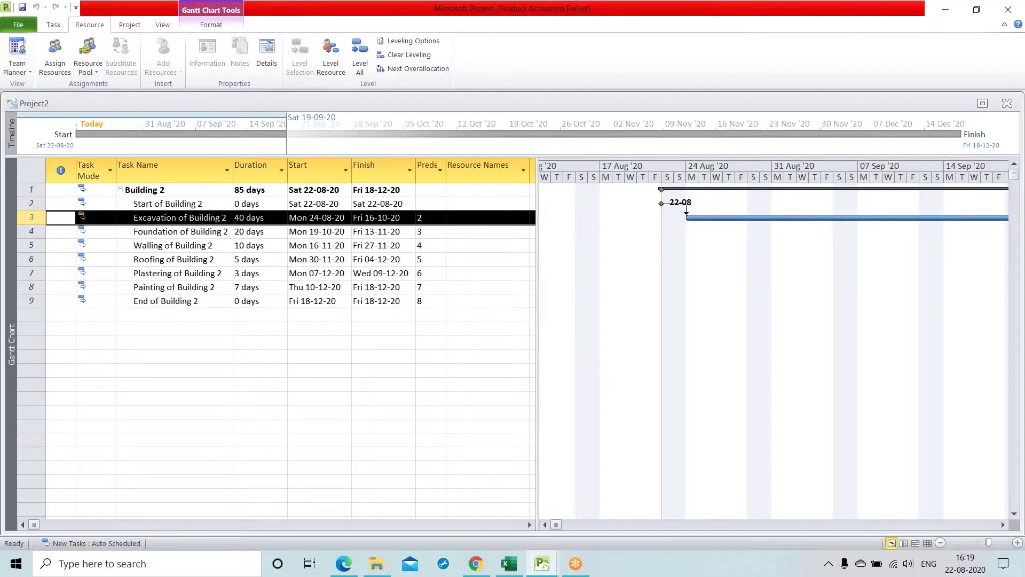
pyautogui.click(488, 223)
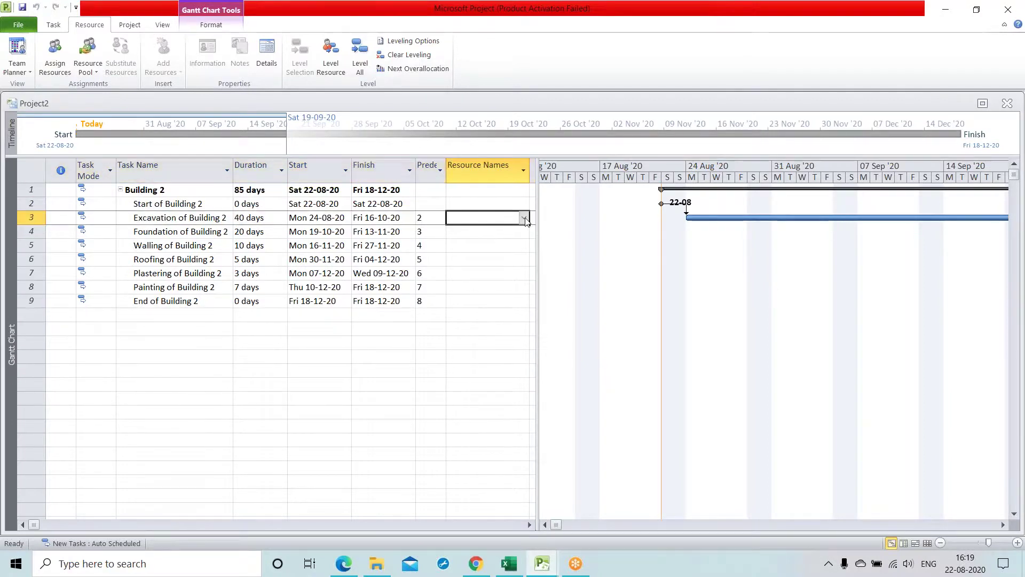
pyautogui.click(524, 217)
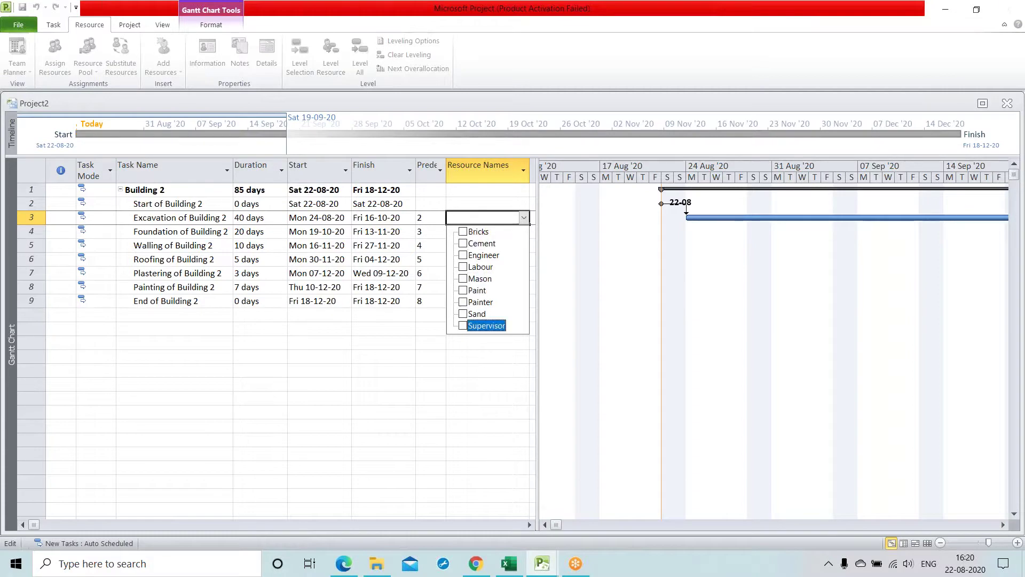
pyautogui.press('Escape')
# Open the task information of Excavation of Building 2 and add Supervisor as its first resource
pyautogui.click(31, 217)
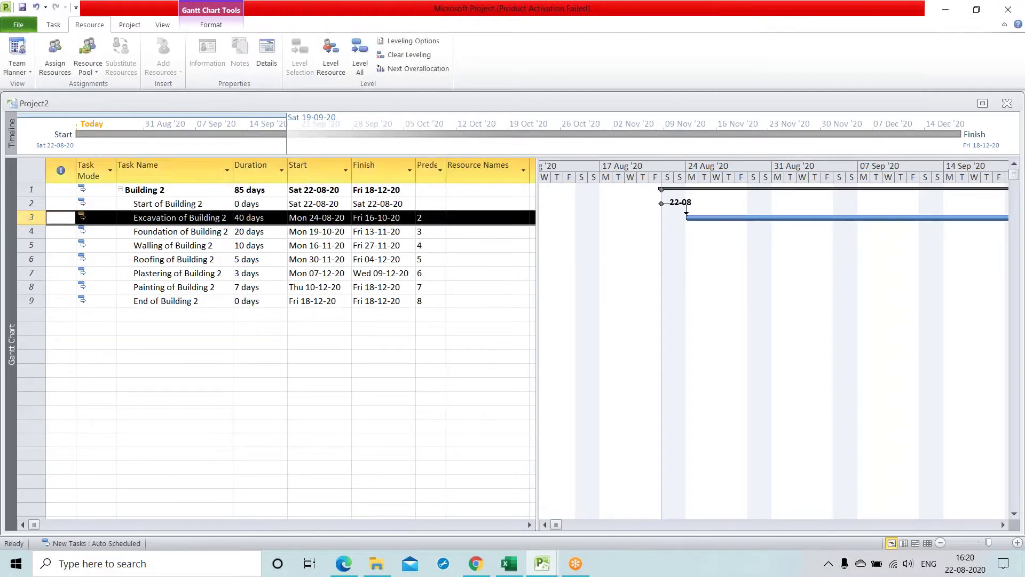
pyautogui.doubleClick(31, 217)
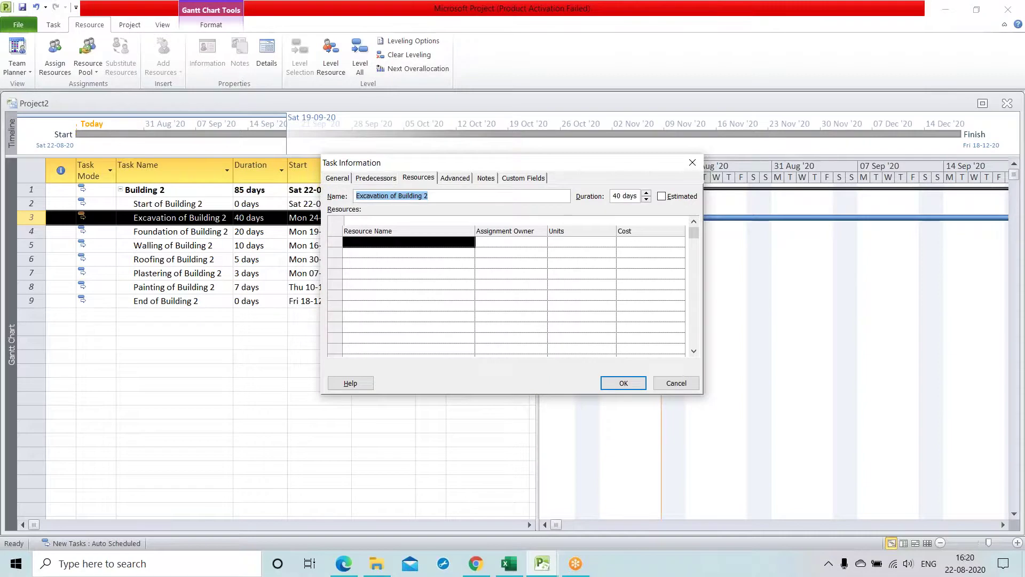
pyautogui.click(470, 244)
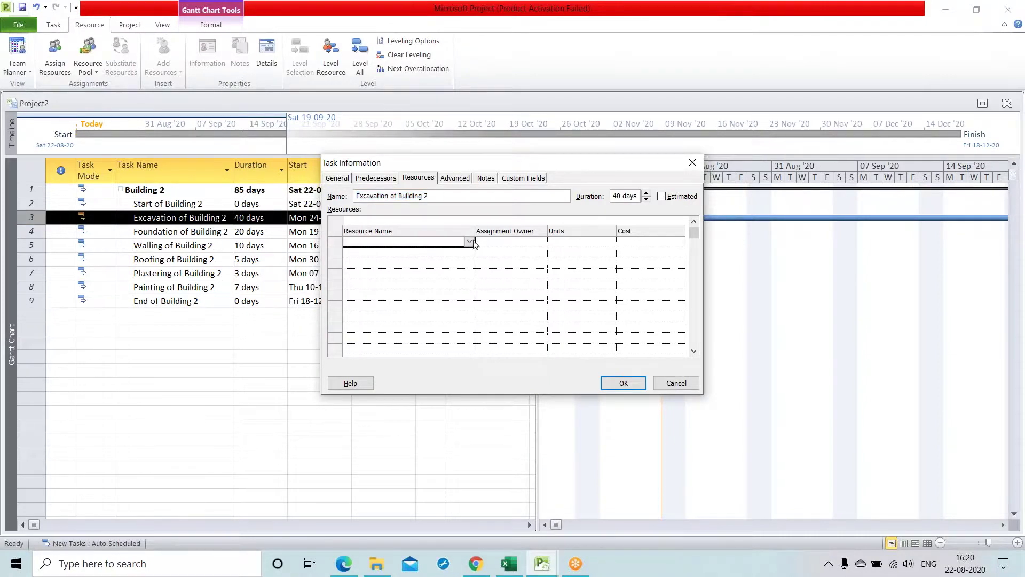
pyautogui.click(469, 242)
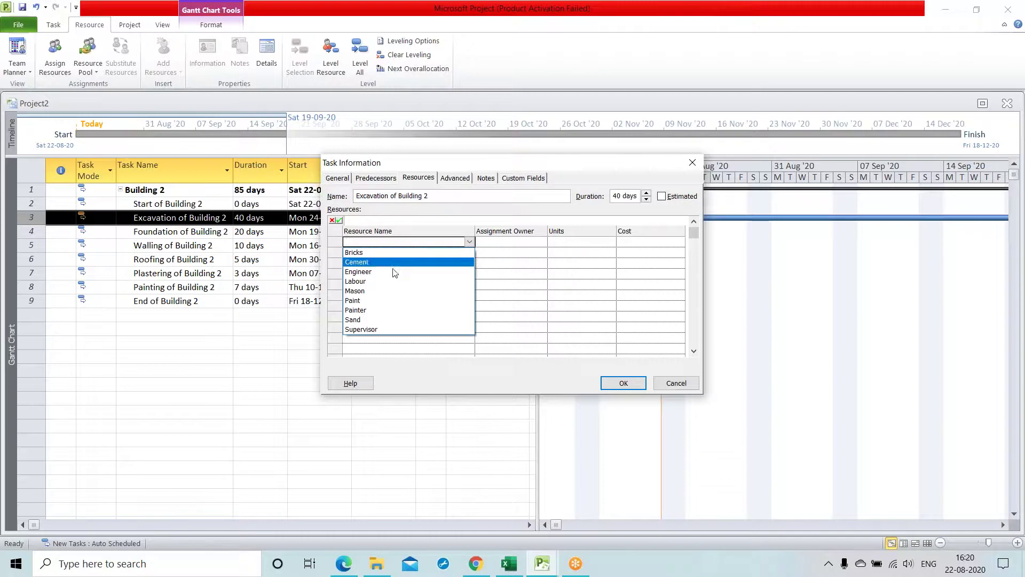
pyautogui.click(381, 329)
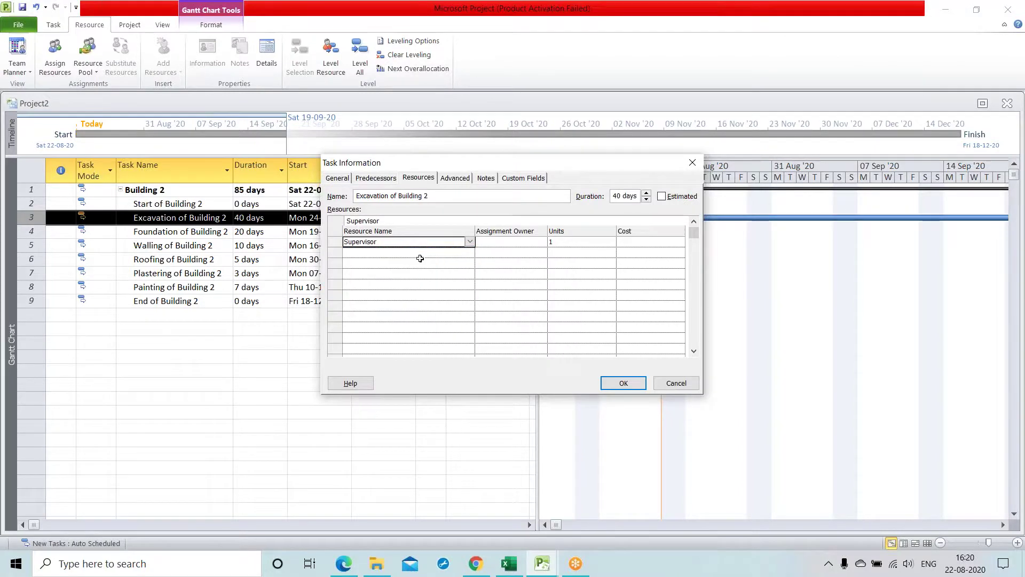
# Add Mason with 2 units to the resources of Excavation of Building 2
pyautogui.click(464, 254)
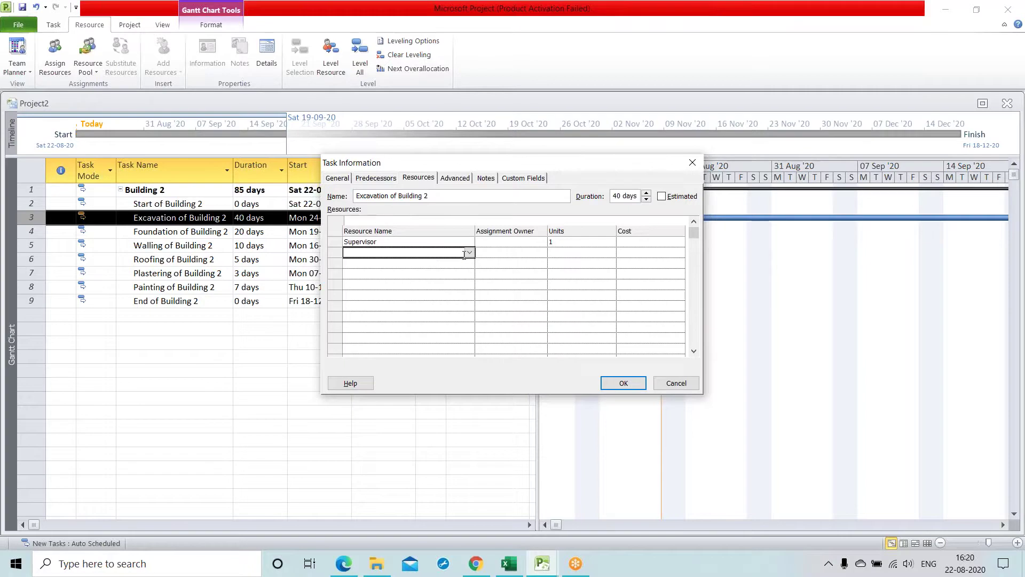
pyautogui.click(469, 252)
pyautogui.click(390, 301)
pyautogui.click(562, 252)
pyautogui.write('2')
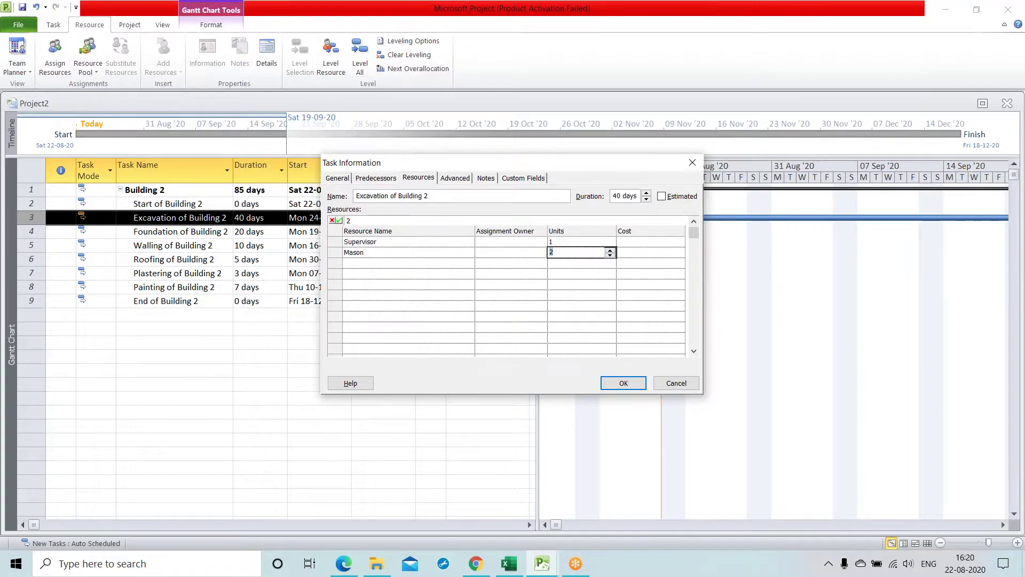
# Add Painter with 2 units to the resources of Excavation of Building 2
pyautogui.click(377, 266)
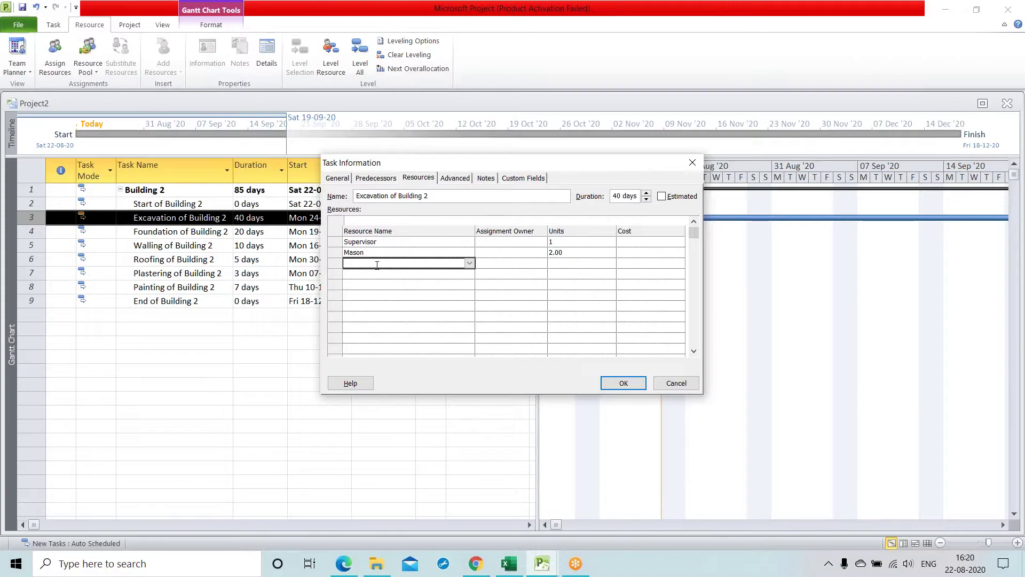
pyautogui.click(470, 263)
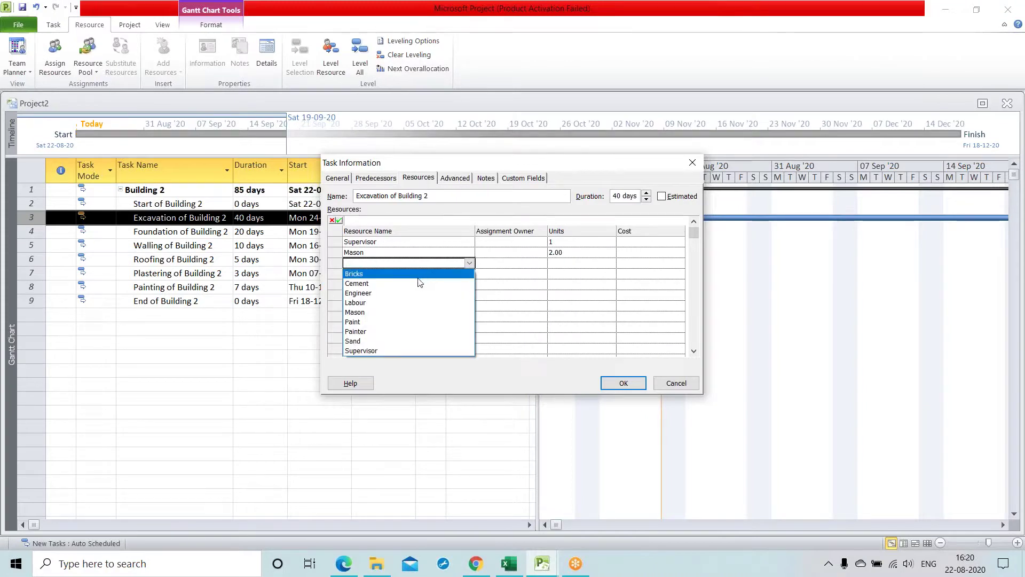
pyautogui.click(371, 331)
pyautogui.click(557, 263)
pyautogui.write('2')
# Add Cement with 50 bags to the resources of Excavation of Building 2
pyautogui.click(373, 278)
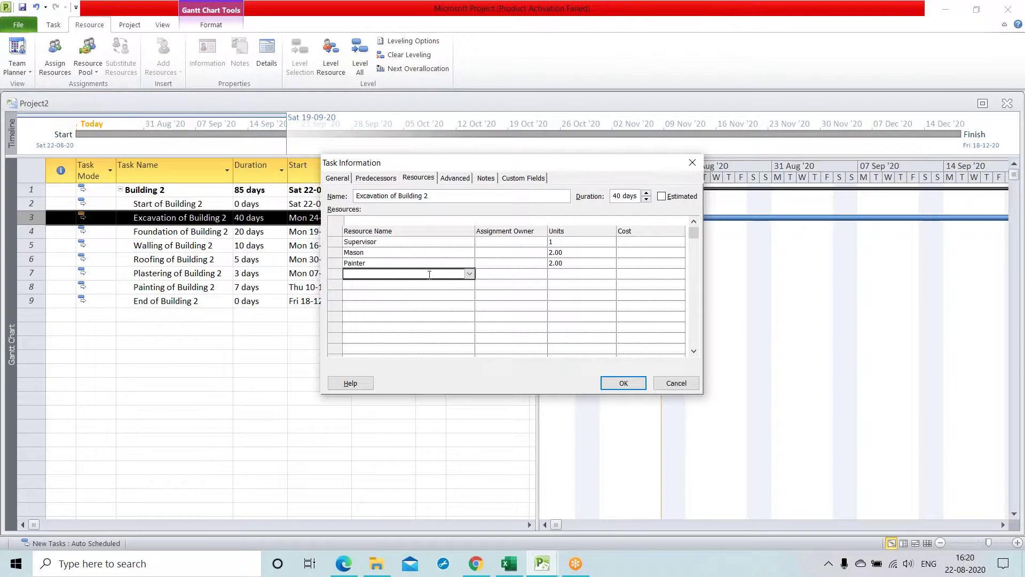
pyautogui.click(470, 275)
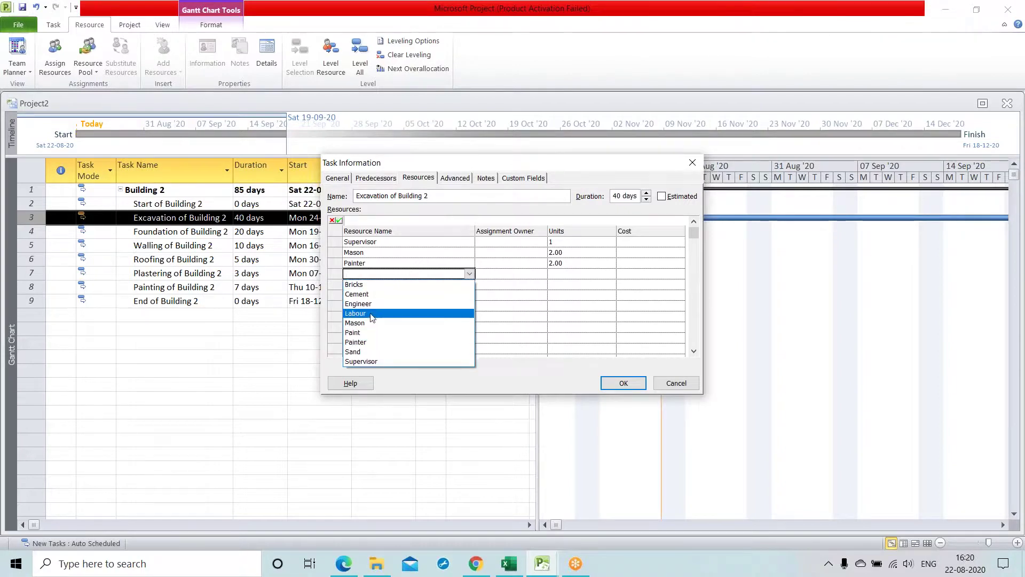
pyautogui.click(372, 294)
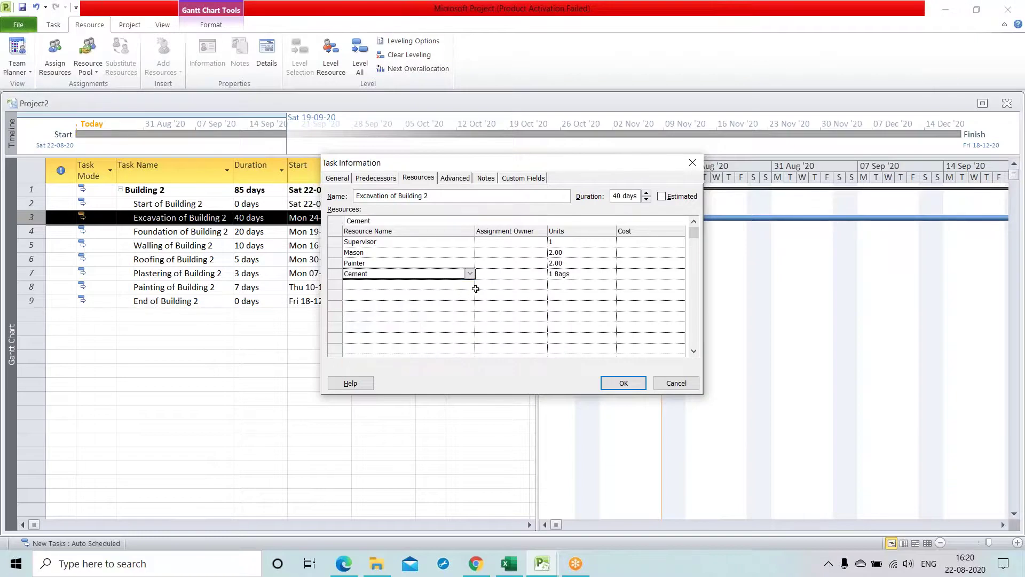
pyautogui.click(579, 272)
pyautogui.write('50')
pyautogui.press('Return')
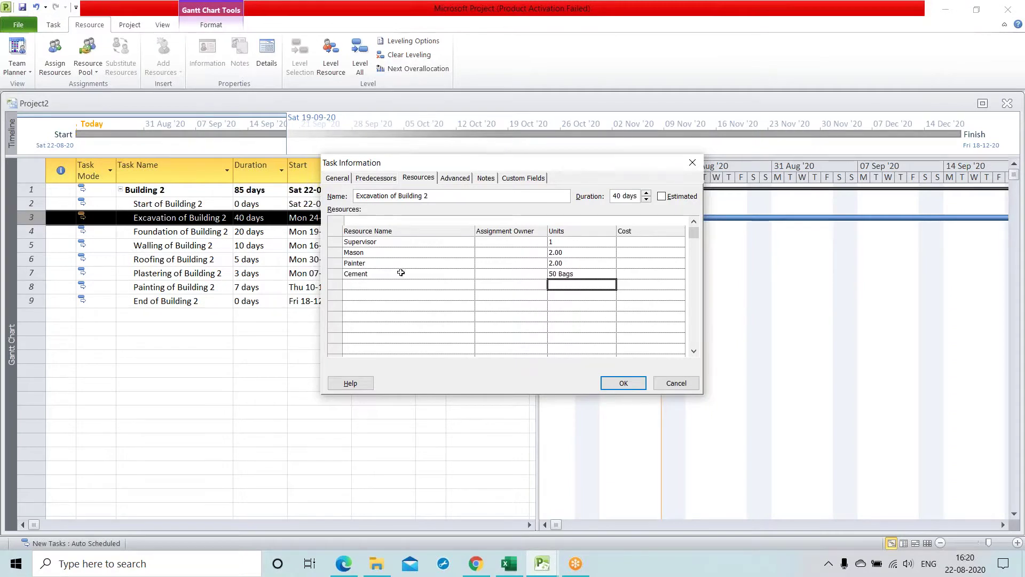
# Add Sand with 10 loads to the resources of Excavation of Building 2
pyautogui.click(449, 284)
pyautogui.click(469, 284)
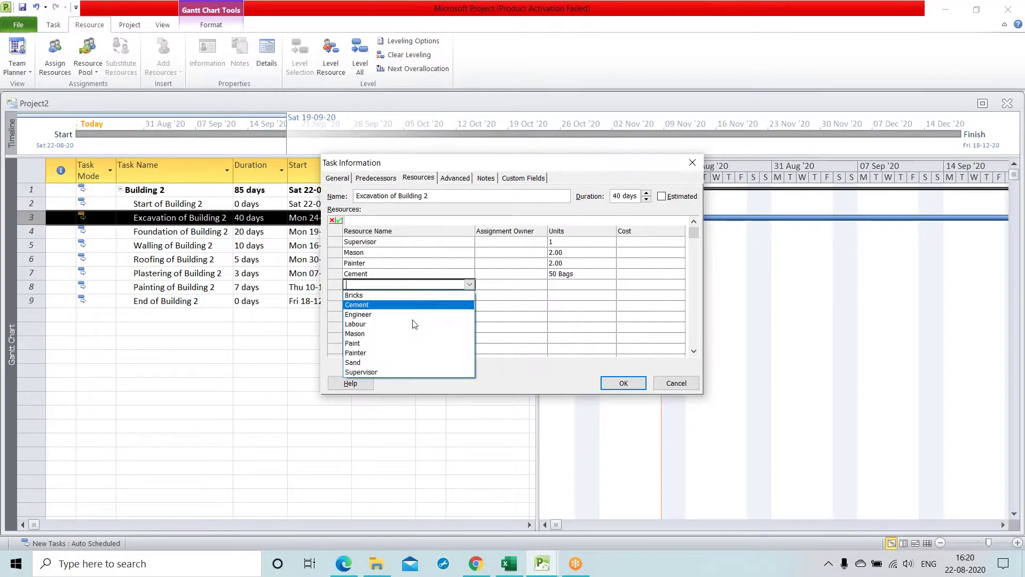
pyautogui.click(395, 362)
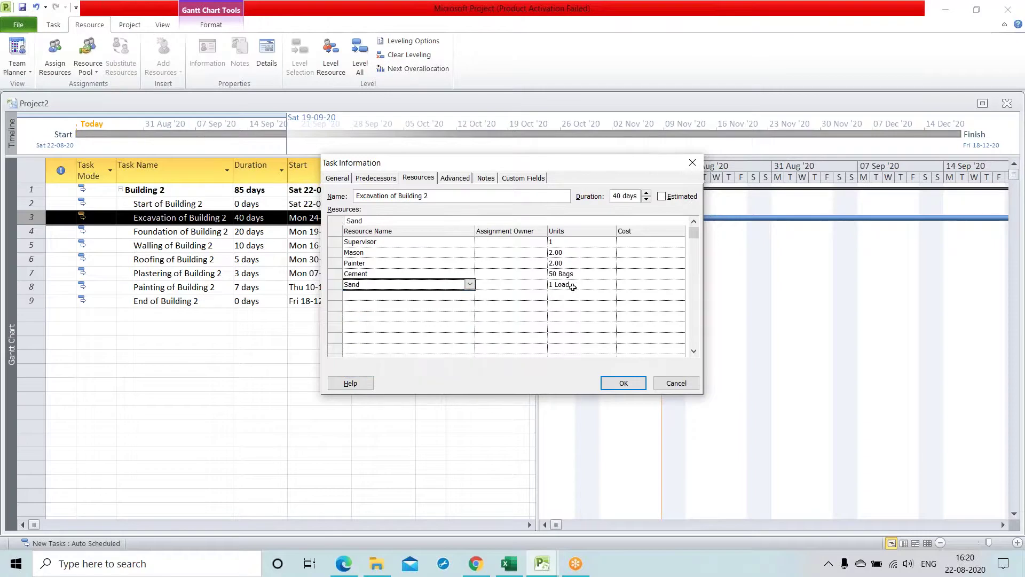
pyautogui.click(571, 285)
pyautogui.write('10')
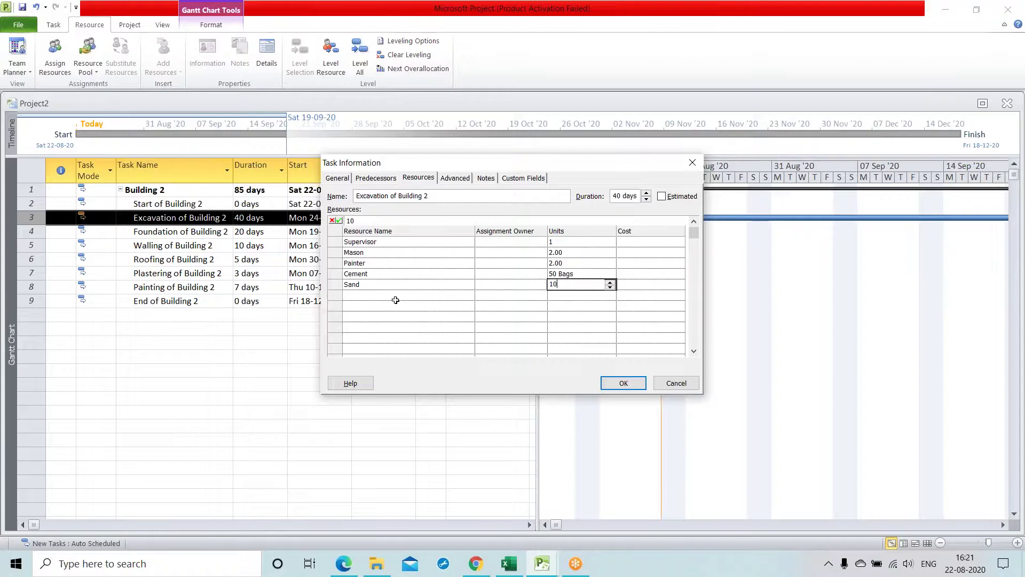
# Add Bricks with 10 loads to Excavation of Building 2 and accept its resource assignments
pyautogui.click(440, 295)
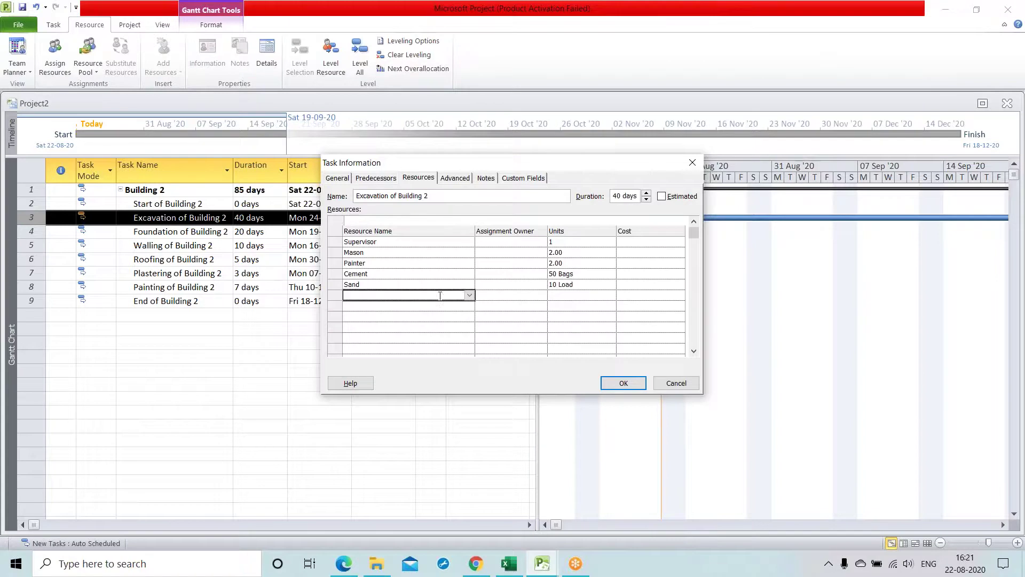
pyautogui.click(470, 296)
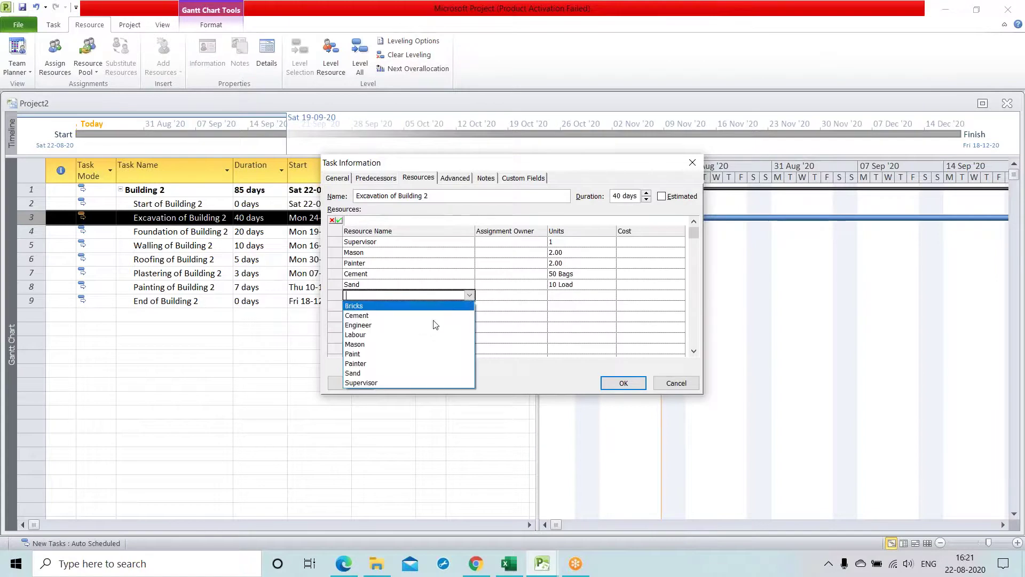
pyautogui.click(355, 306)
pyautogui.click(577, 295)
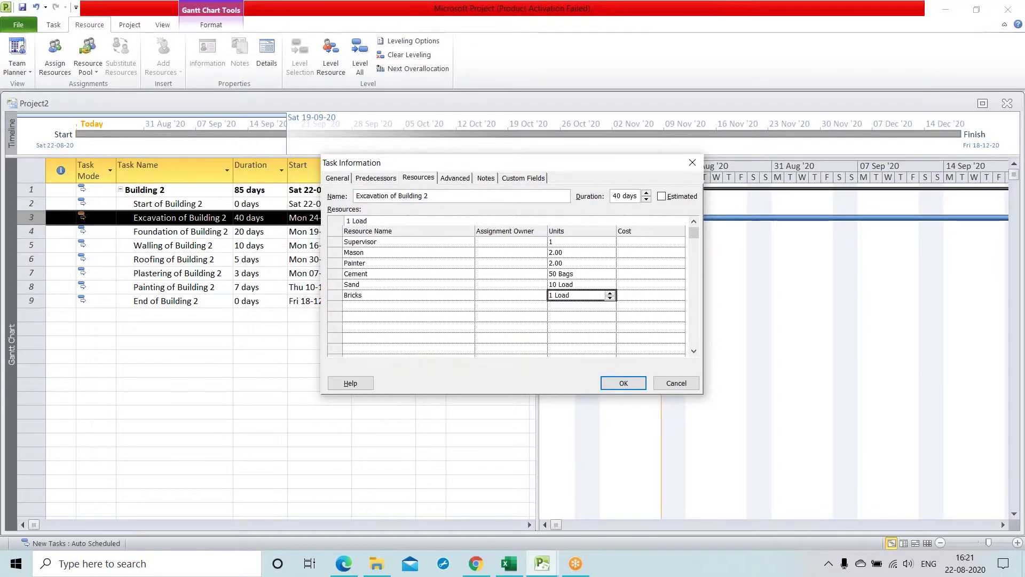
pyautogui.write('10')
pyautogui.click(438, 312)
pyautogui.click(624, 383)
# Open the task information of Foundation of Building 2 and add Engineer as its first resource
pyautogui.doubleClick(32, 231)
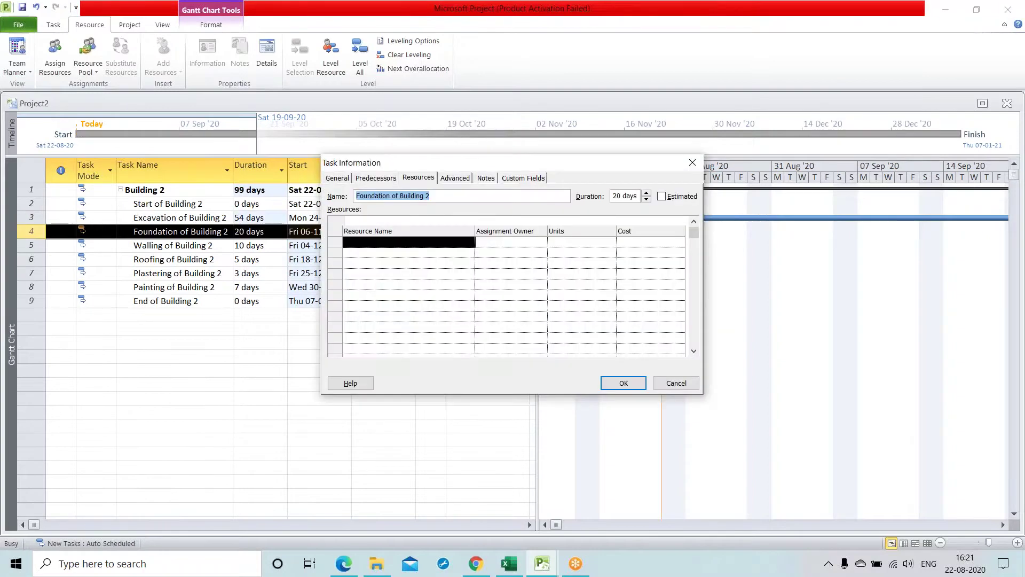
pyautogui.click(399, 242)
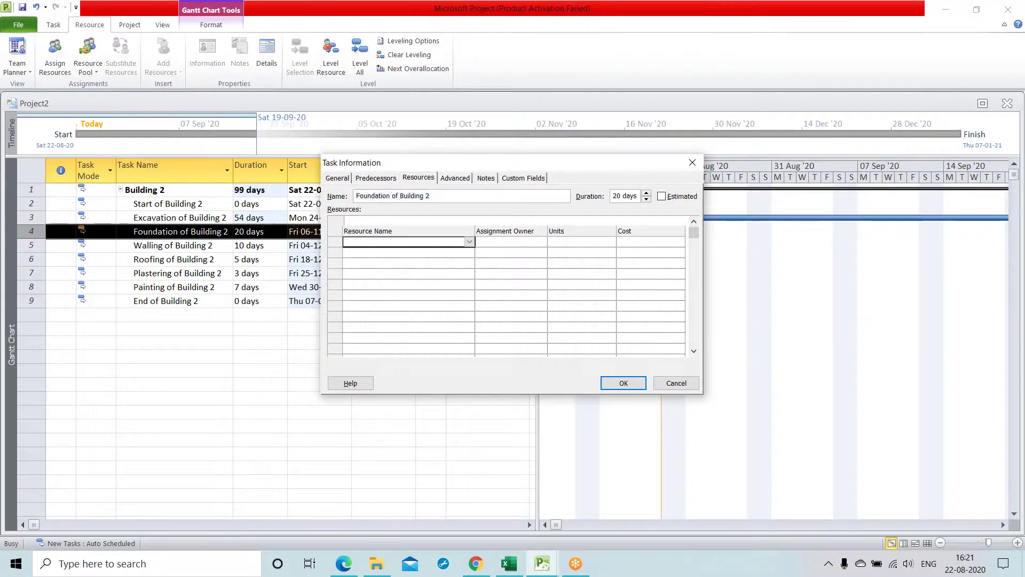
pyautogui.click(469, 244)
pyautogui.click(379, 274)
# Add Labour with 4 units to the resources of Foundation of Building 2
pyautogui.click(463, 252)
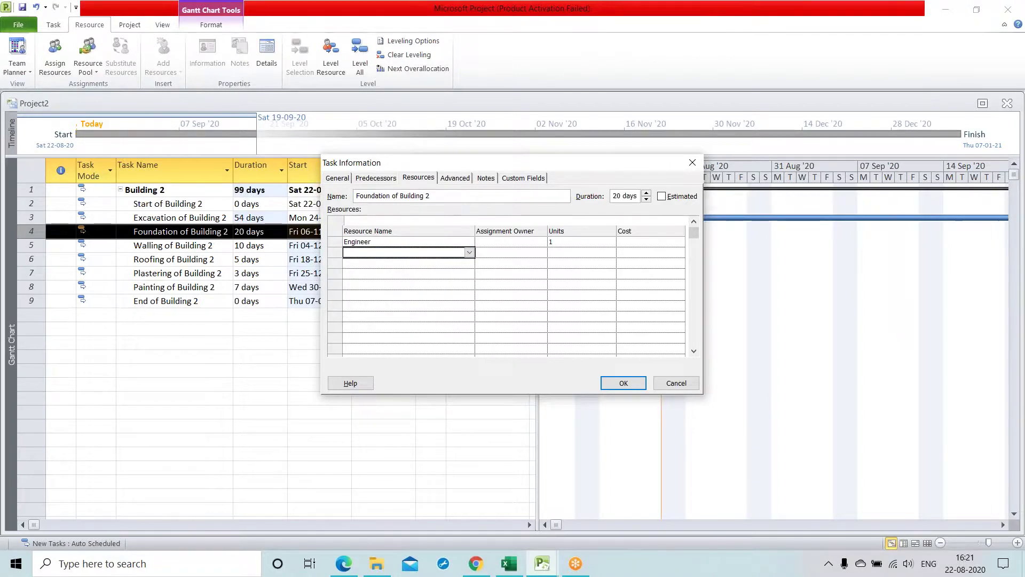
pyautogui.click(470, 253)
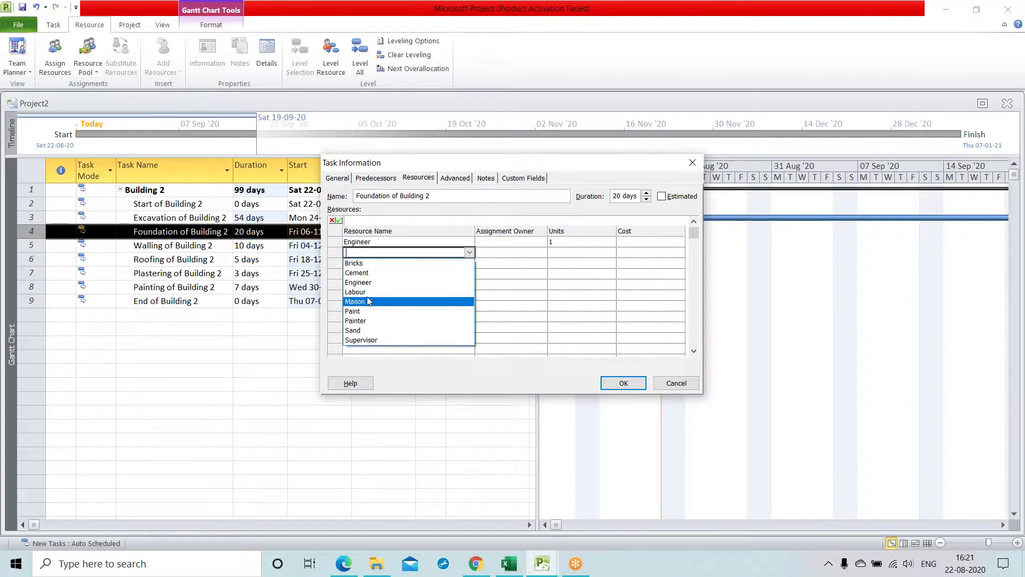
pyautogui.click(373, 297)
pyautogui.click(582, 254)
pyautogui.click(611, 250)
pyautogui.click(611, 250)
pyautogui.click(611, 250)
pyautogui.click(568, 275)
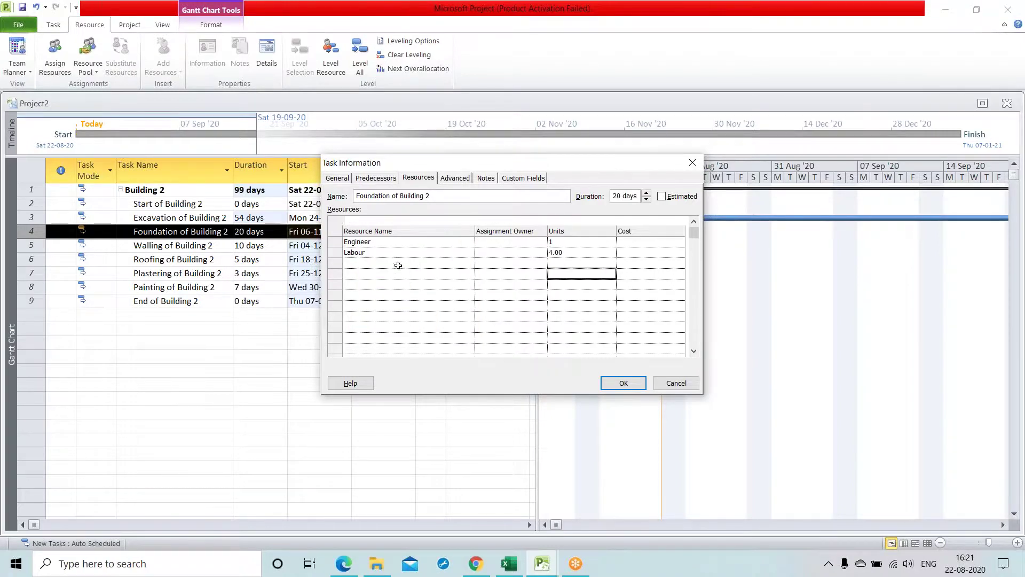
# Add Mason with 4 units to the resources of Foundation of Building 2
pyautogui.click(471, 264)
pyautogui.click(469, 263)
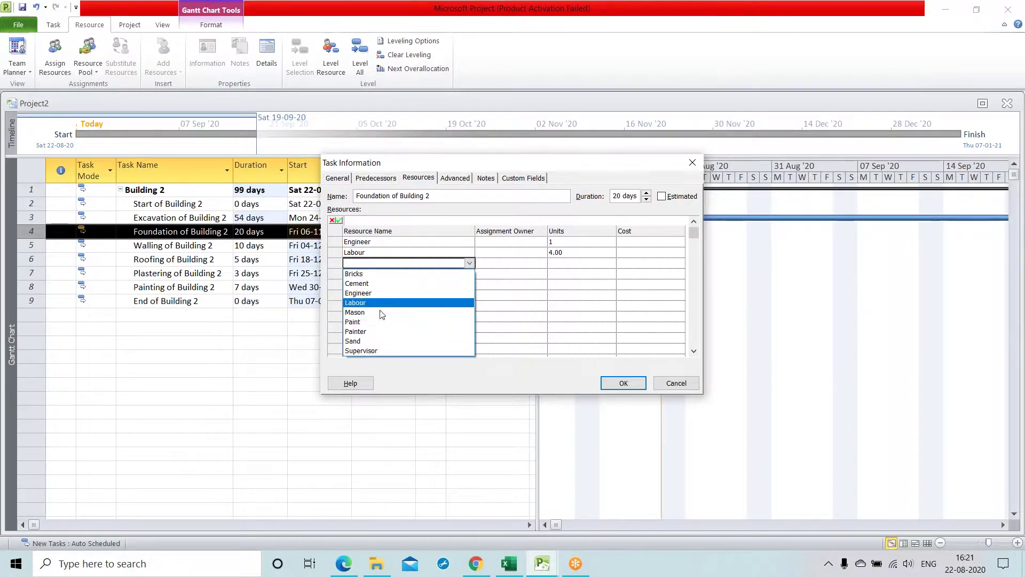
pyautogui.click(380, 312)
pyautogui.click(582, 264)
pyautogui.click(611, 261)
pyautogui.write('4')
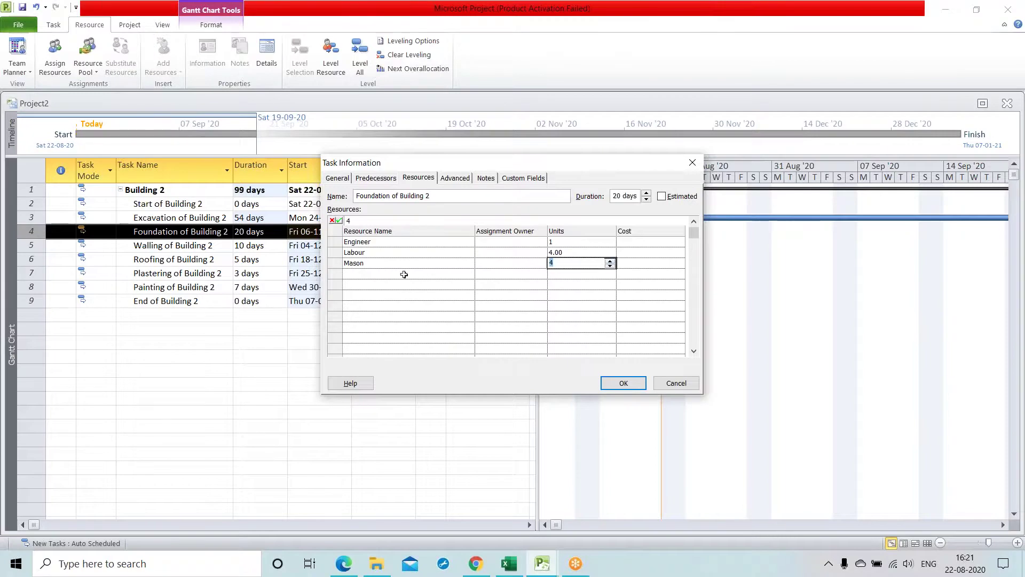
# Add Paint with 2 litres to Foundation of Building 2 and accept its resource assignments
pyautogui.click(405, 275)
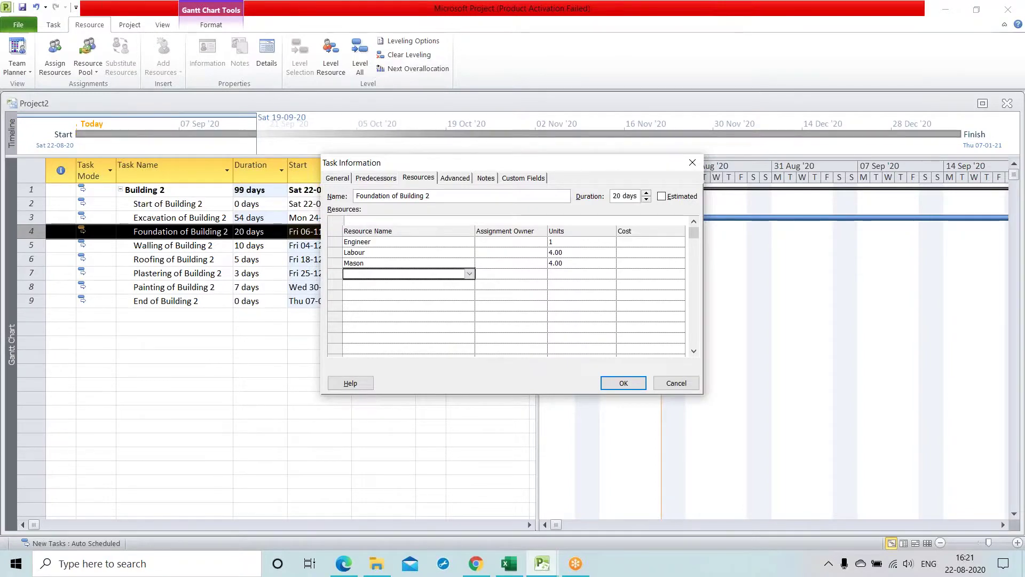
pyautogui.click(470, 275)
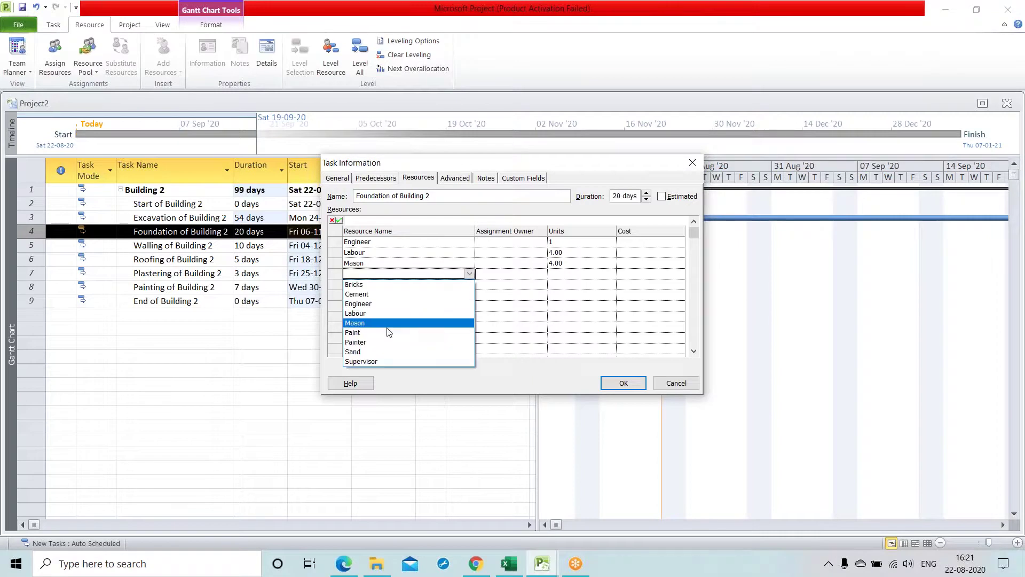
pyautogui.click(373, 332)
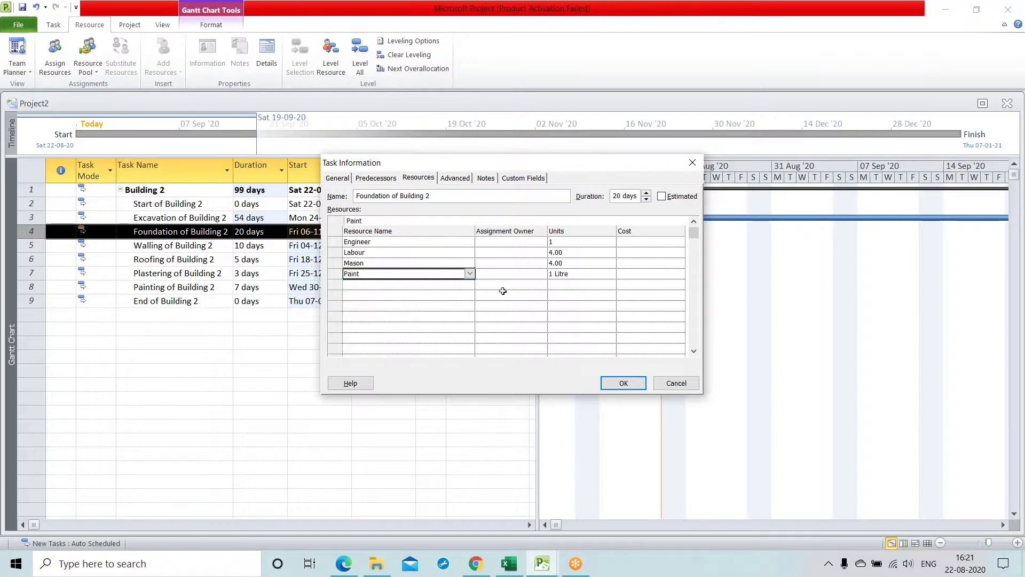
pyautogui.click(580, 274)
pyautogui.click(610, 271)
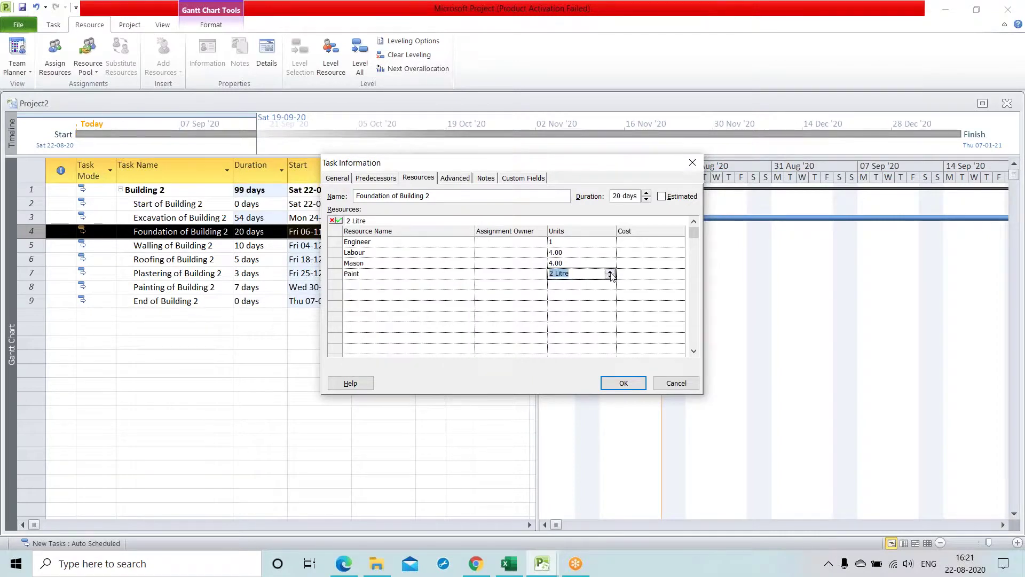
pyautogui.click(352, 285)
pyautogui.click(624, 383)
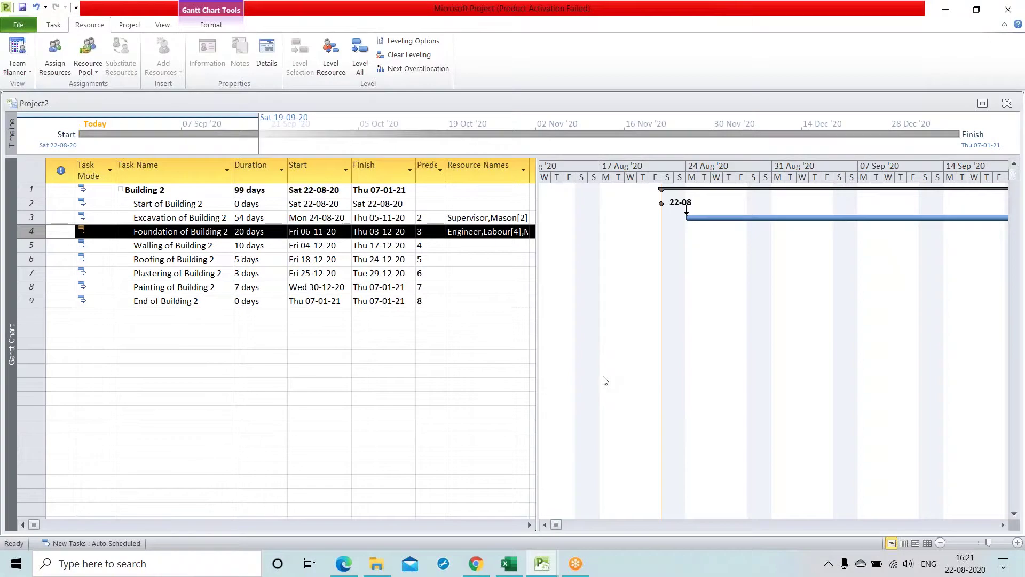
# Open the task information of Walling of Building 2 and add Painter with 5 units as its first resource
pyautogui.doubleClick(30, 245)
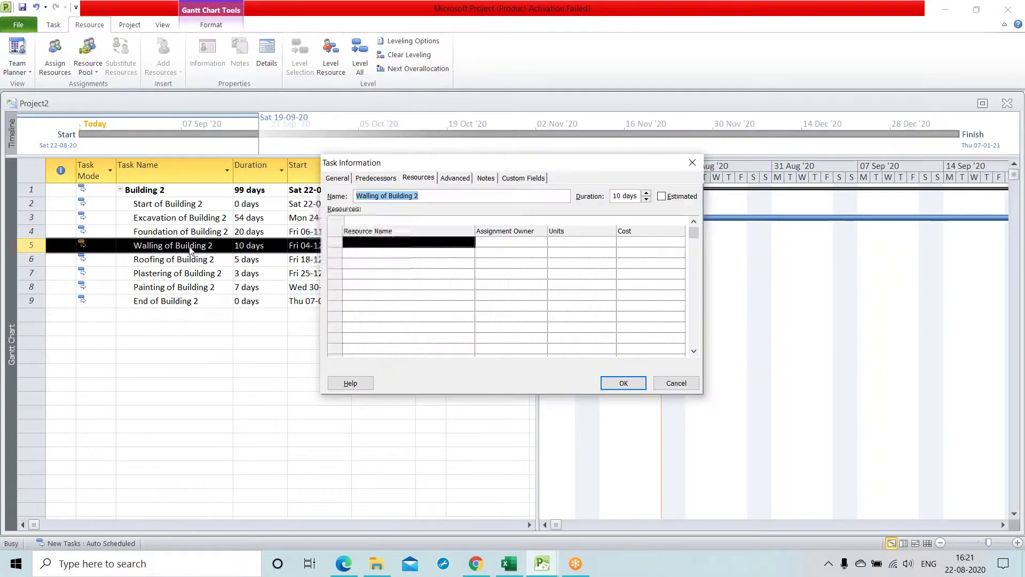
pyautogui.click(424, 243)
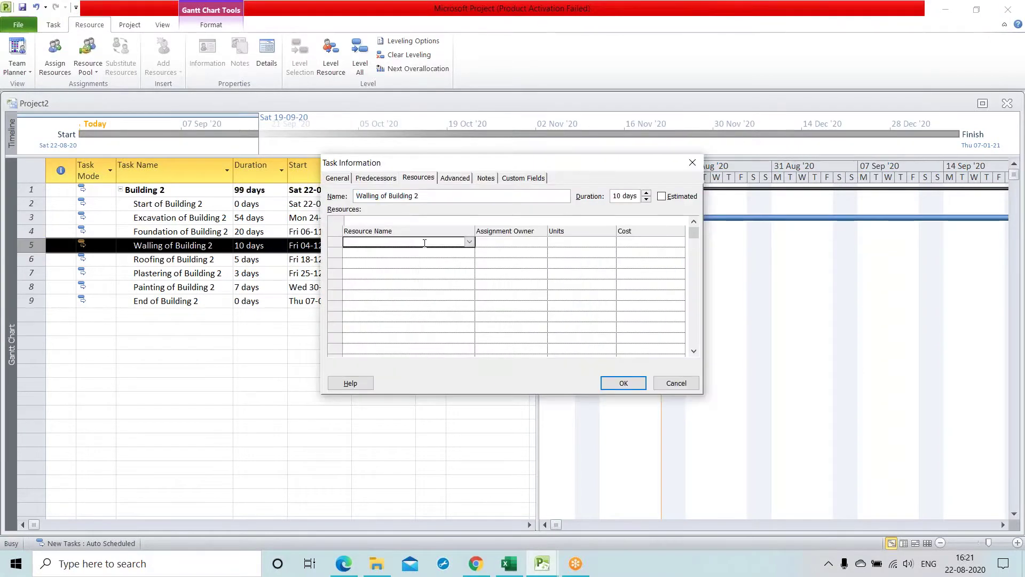
pyautogui.click(469, 243)
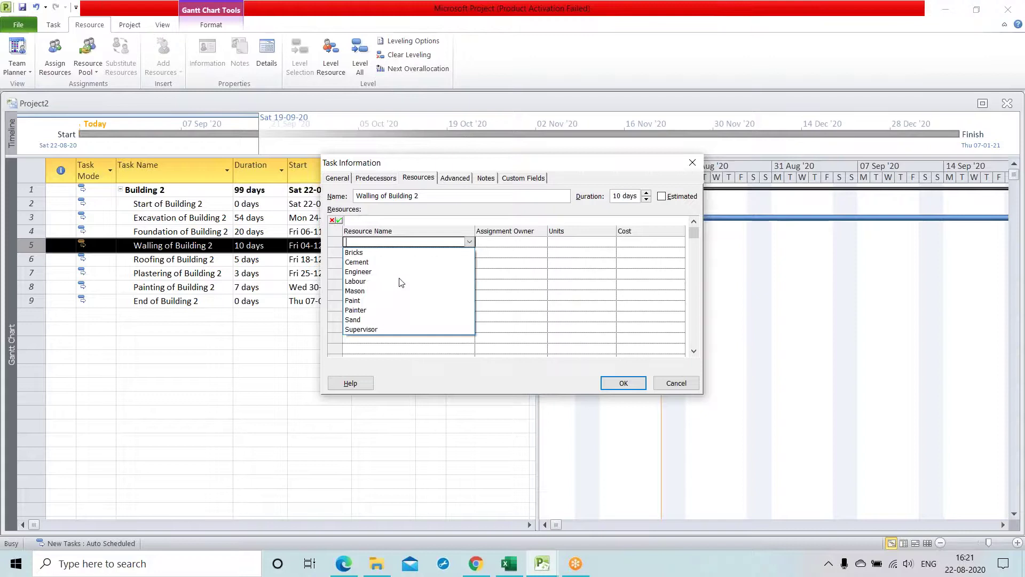
pyautogui.click(385, 312)
pyautogui.click(587, 243)
pyautogui.click(610, 243)
pyautogui.click(610, 240)
pyautogui.click(610, 240)
pyautogui.click(610, 239)
pyautogui.click(611, 239)
pyautogui.click(610, 240)
# Add Cement with 10 bags to the resources of Walling of Building 2
pyautogui.click(414, 252)
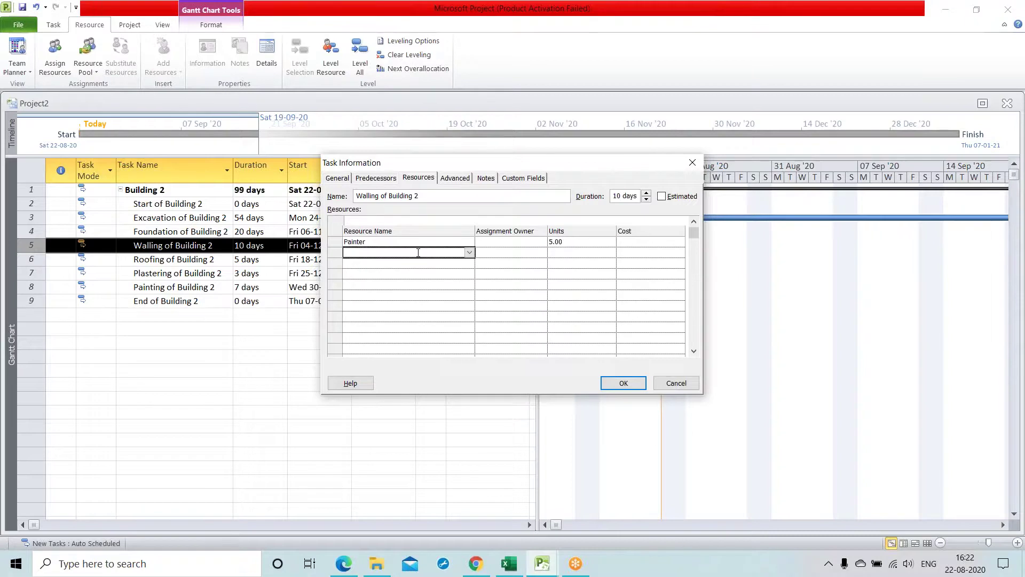
pyautogui.click(470, 252)
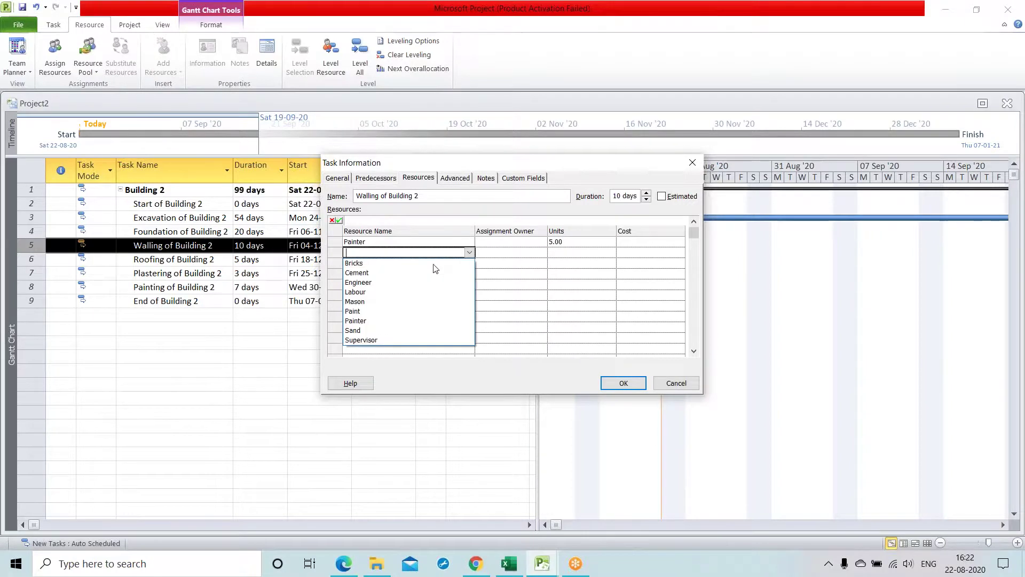
pyautogui.click(401, 273)
pyautogui.click(568, 253)
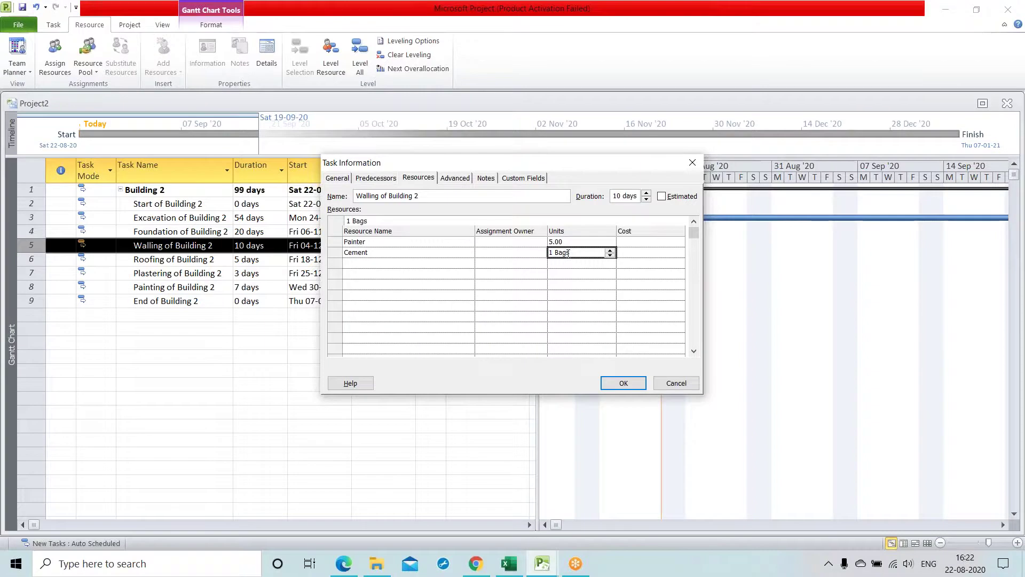
pyautogui.write('10')
pyautogui.press('Return')
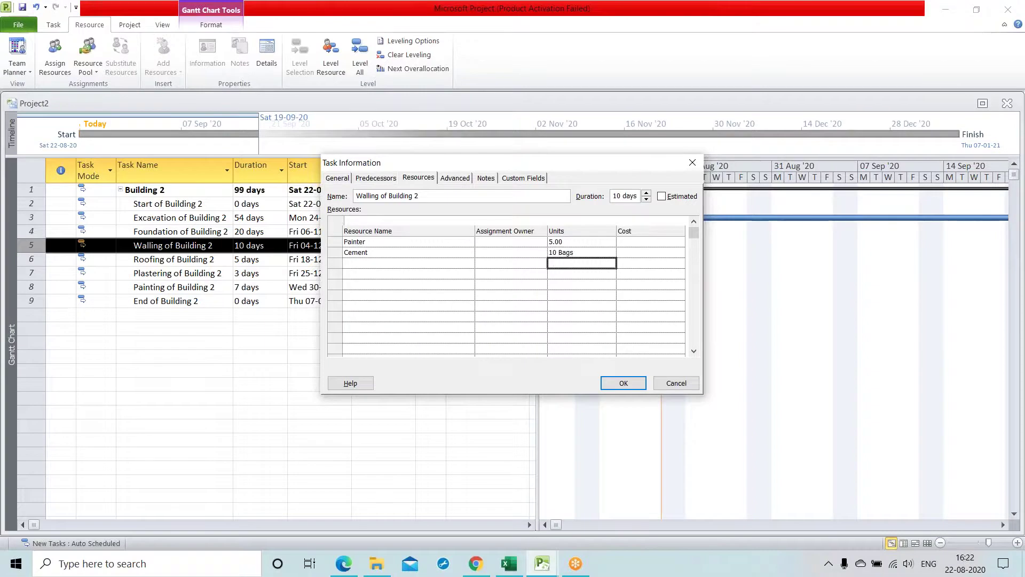
# Add Sand with 4 loads to Walling of Building 2 and accept its resource assignments
pyautogui.click(444, 263)
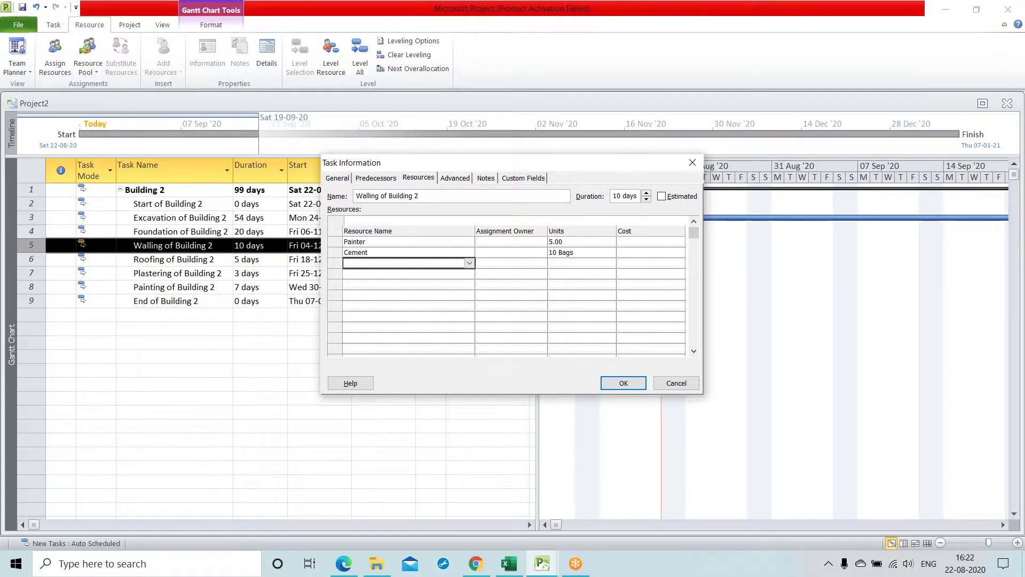
pyautogui.click(469, 263)
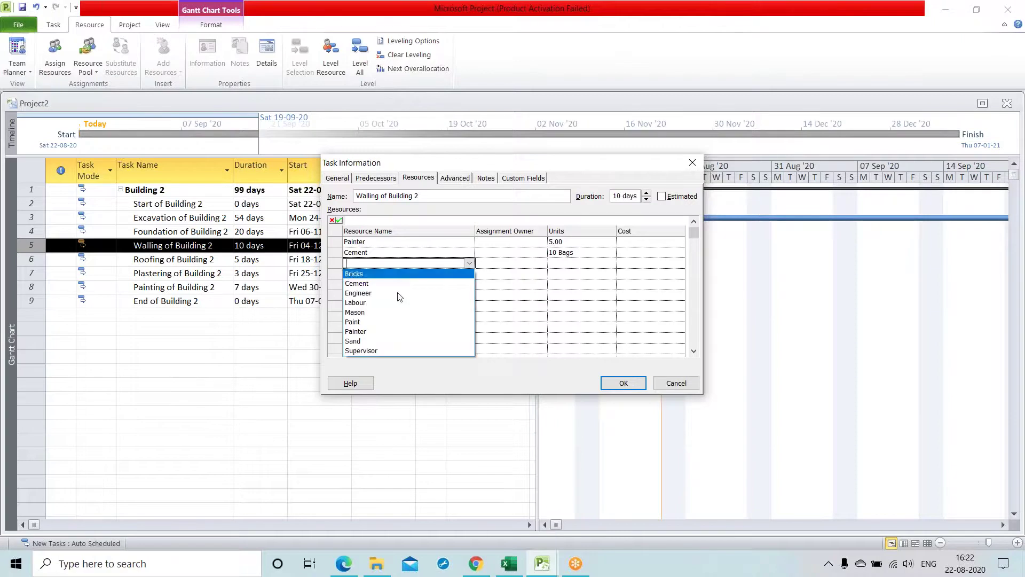
pyautogui.click(382, 343)
pyautogui.click(588, 263)
pyautogui.click(610, 261)
pyautogui.click(610, 260)
pyautogui.click(610, 261)
pyautogui.click(609, 261)
pyautogui.click(395, 274)
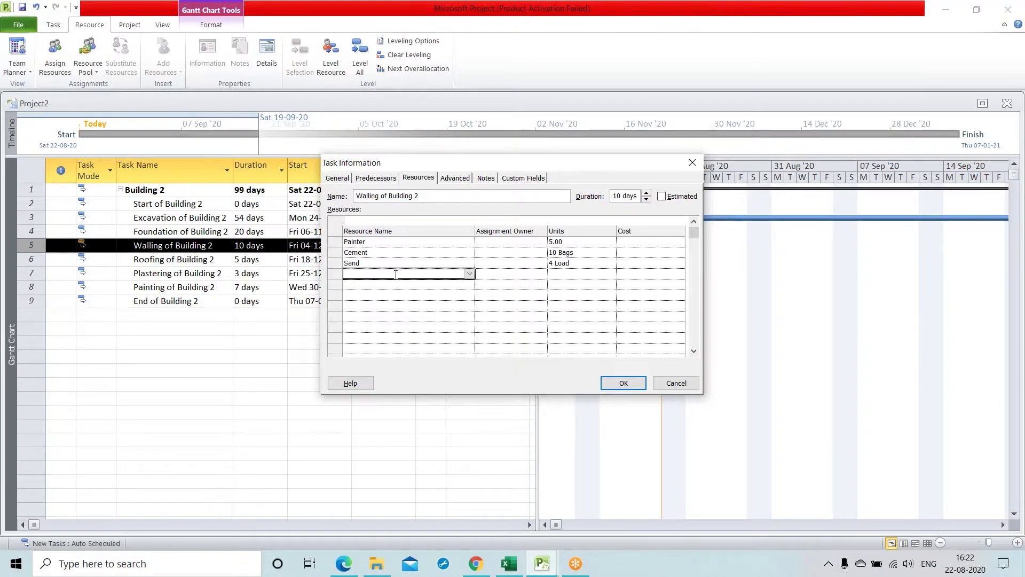
pyautogui.click(619, 383)
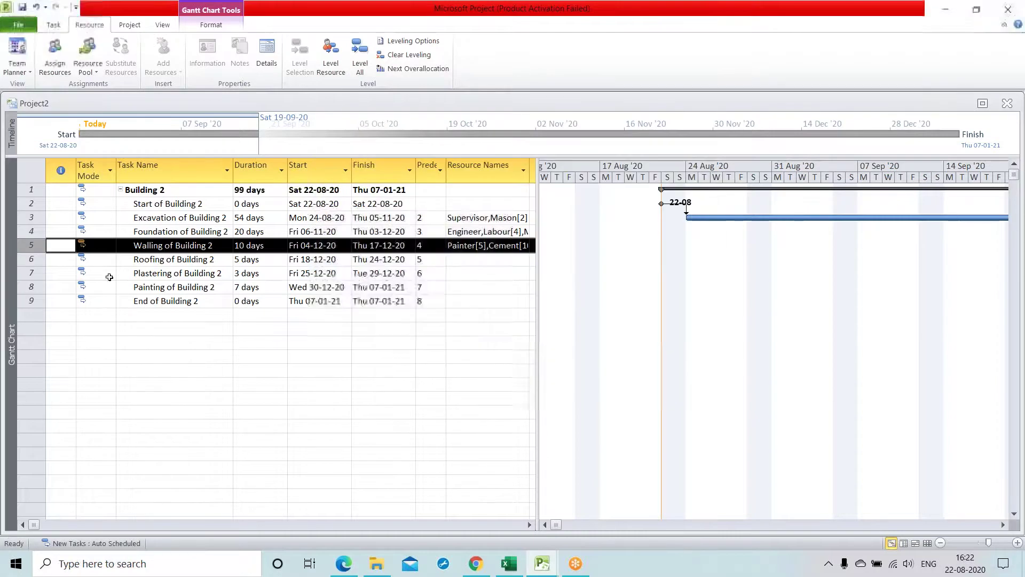
# Open the task information of Roofing of Building 2 and add Labour with 2 units as its first resource
pyautogui.doubleClick(33, 260)
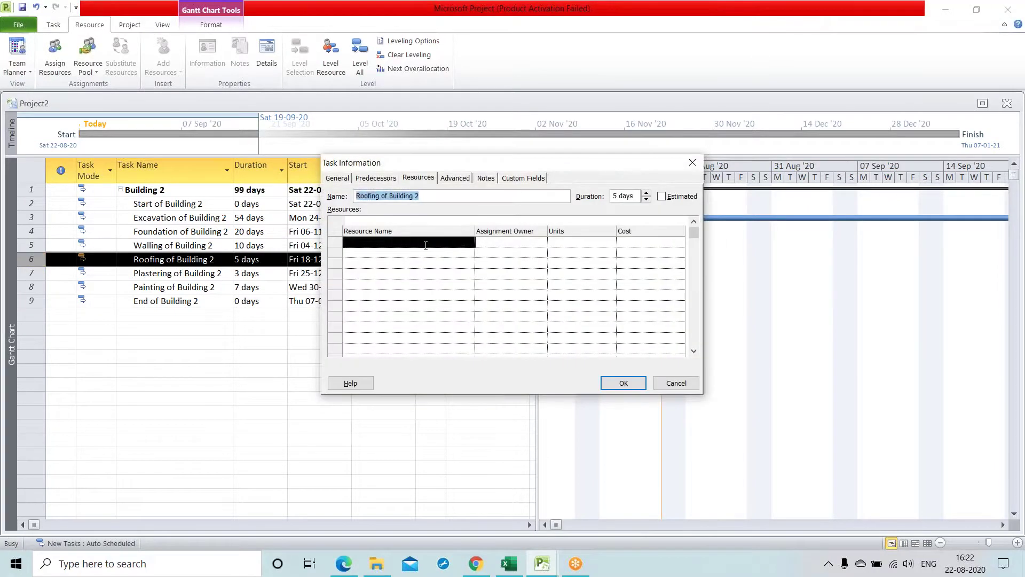
pyautogui.click(469, 243)
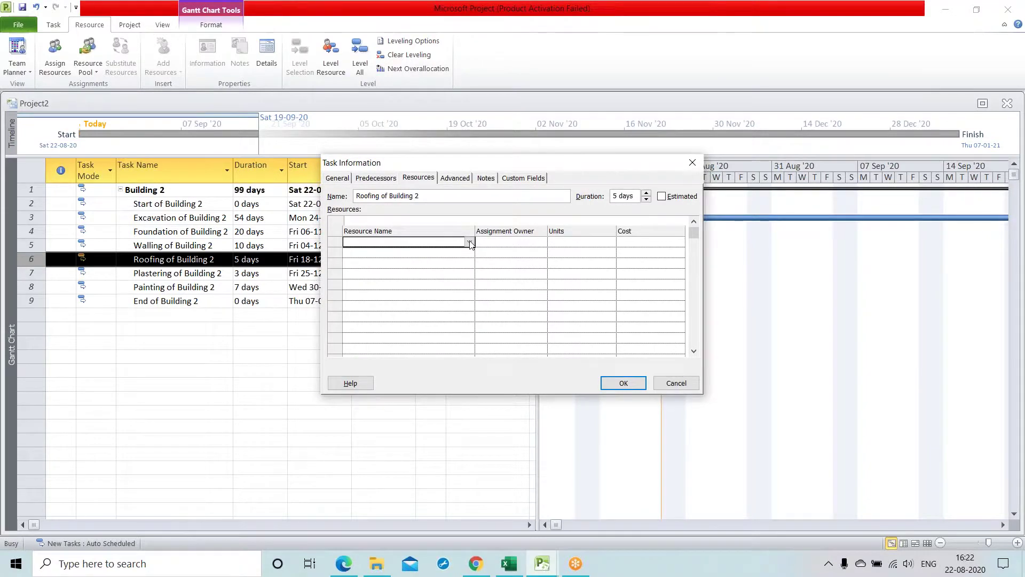
pyautogui.click(471, 243)
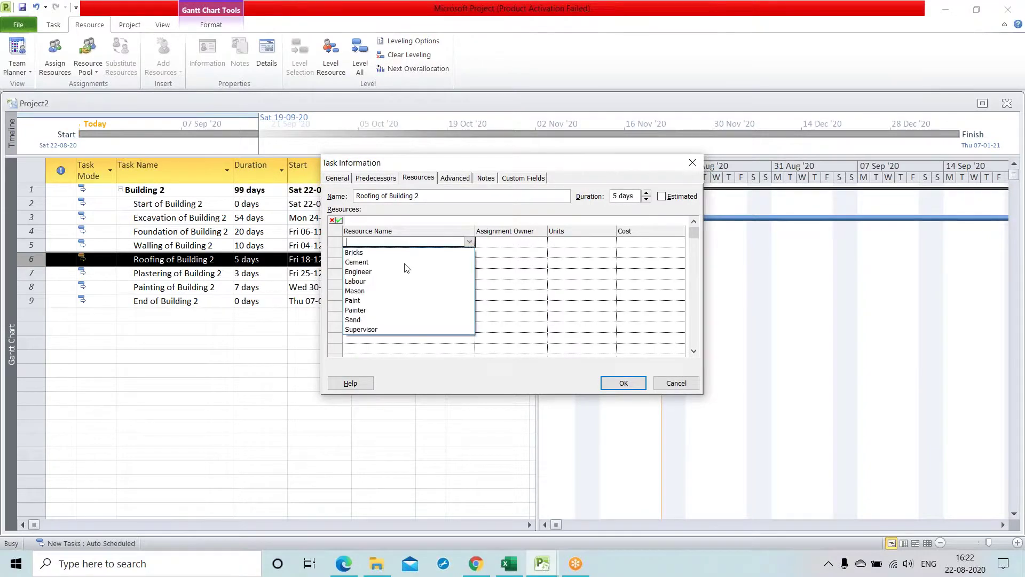
pyautogui.click(372, 282)
pyautogui.click(582, 242)
pyautogui.click(610, 240)
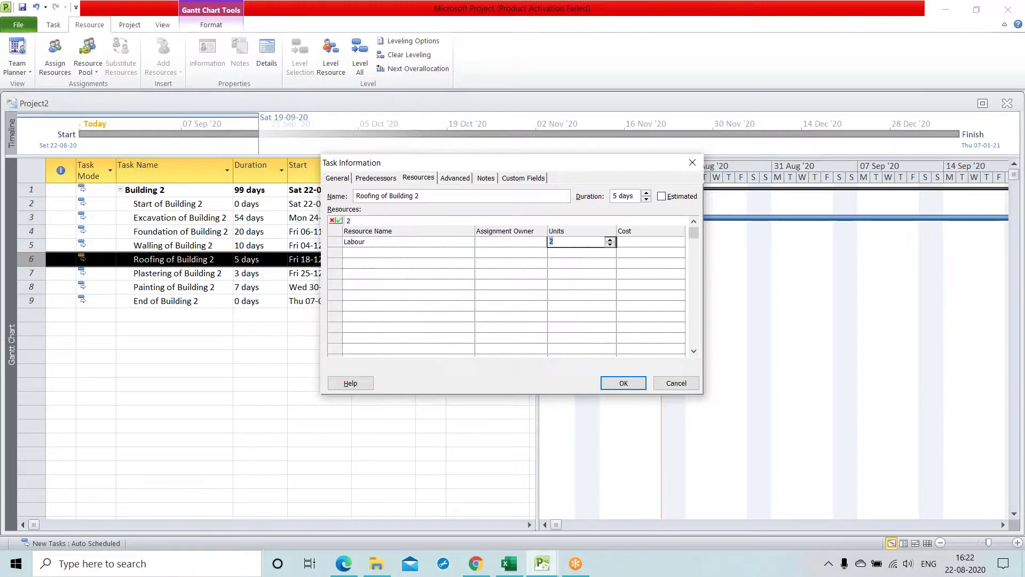
# Add Mason with 5 units to the resources of Roofing of Building 2
pyautogui.click(442, 252)
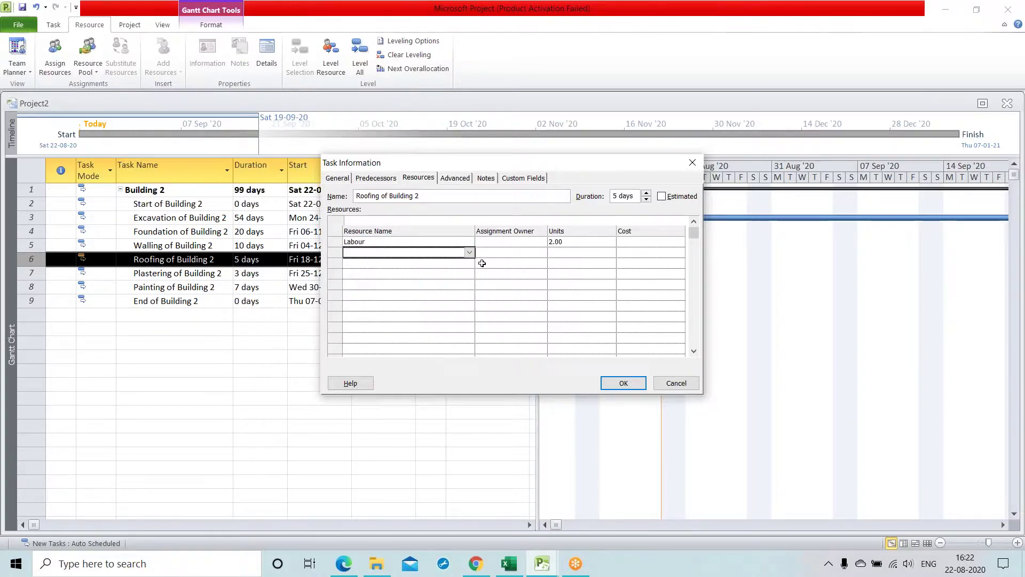
pyautogui.click(470, 252)
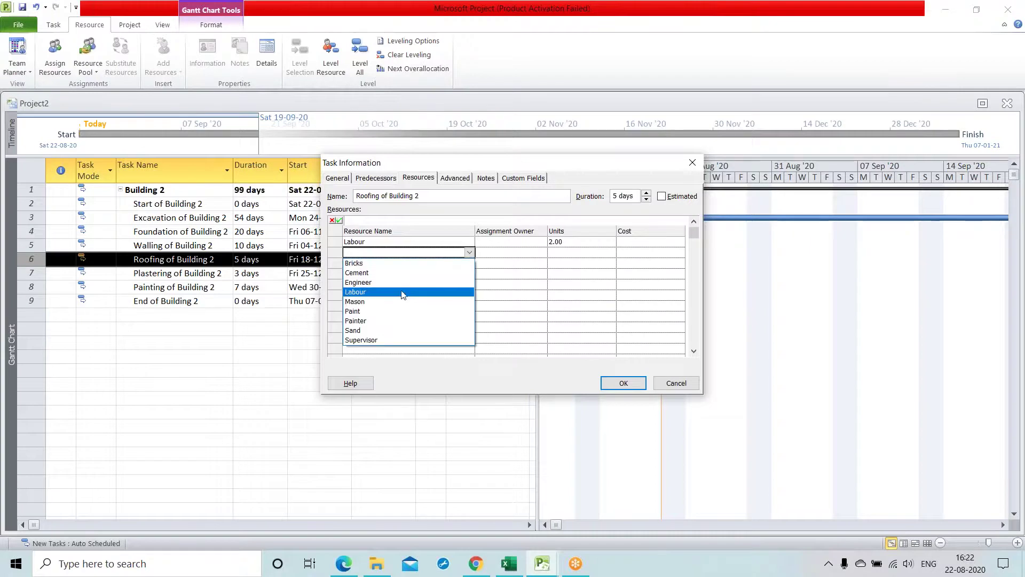
pyautogui.click(400, 302)
pyautogui.click(584, 256)
pyautogui.click(611, 250)
pyautogui.click(610, 250)
pyautogui.click(610, 250)
pyautogui.click(610, 250)
# Add Painter with 3 units to the resources of Roofing of Building 2
pyautogui.click(435, 263)
pyautogui.click(470, 263)
pyautogui.click(382, 331)
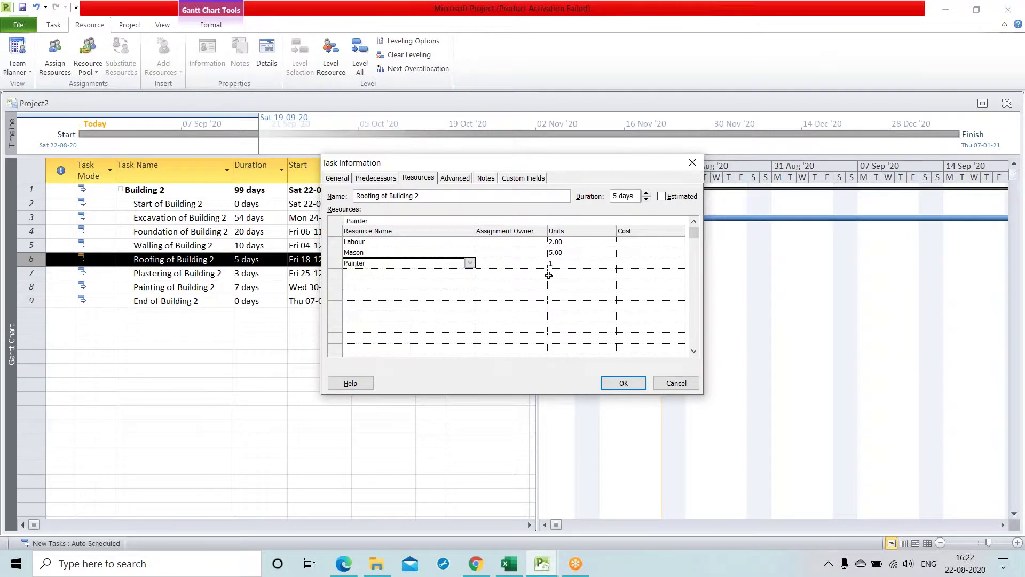
pyautogui.click(593, 263)
pyautogui.click(610, 262)
pyautogui.click(610, 261)
pyautogui.click(609, 261)
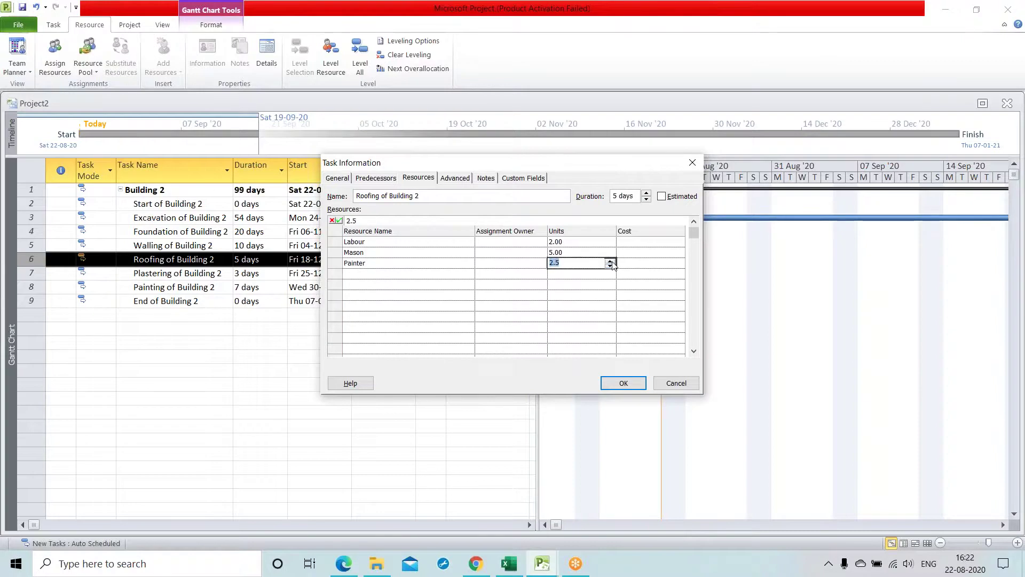
pyautogui.click(419, 273)
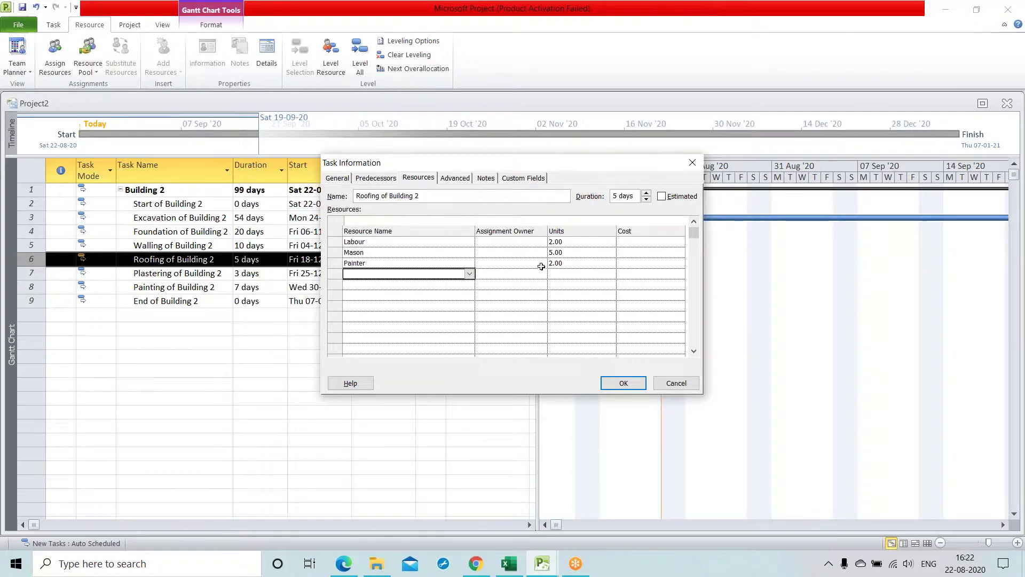
pyautogui.click(573, 264)
pyautogui.click(610, 260)
pyautogui.click(610, 260)
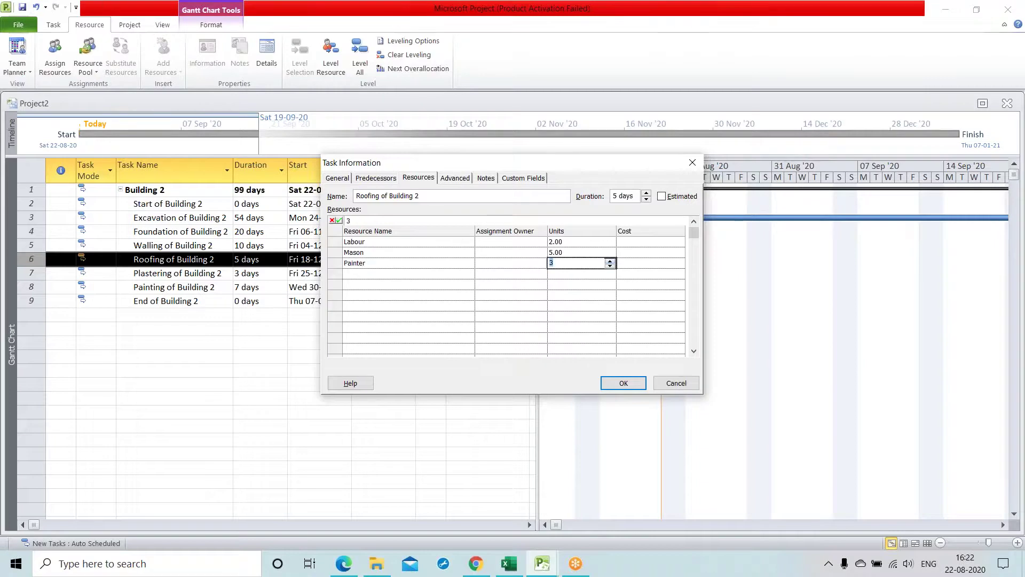
# Add Bricks with 5 loads to Roofing of Building 2 and accept its resource assignments
pyautogui.click(417, 274)
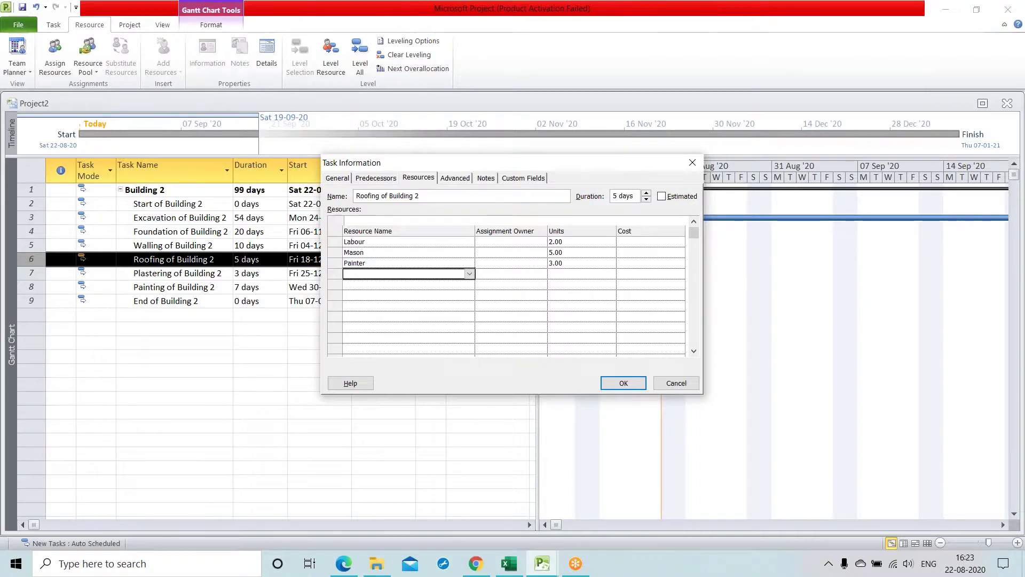
pyautogui.press('Down')
pyautogui.click(467, 273)
pyautogui.click(469, 274)
pyautogui.click(446, 276)
pyautogui.click(470, 274)
pyautogui.click(413, 284)
pyautogui.click(594, 273)
pyautogui.click(609, 271)
pyautogui.click(610, 272)
pyautogui.click(609, 271)
pyautogui.click(610, 272)
pyautogui.click(610, 271)
pyautogui.click(610, 271)
pyautogui.click(610, 271)
pyautogui.click(568, 315)
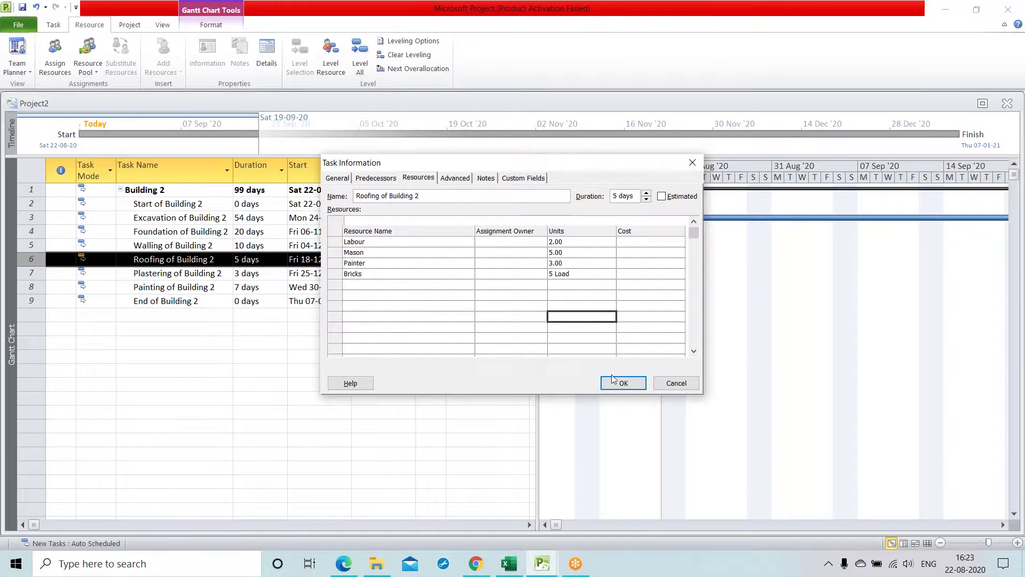
pyautogui.click(623, 383)
# Open the task information of Plastering of Building 2 and add Labour with 2 units as its first resource
pyautogui.click(59, 272)
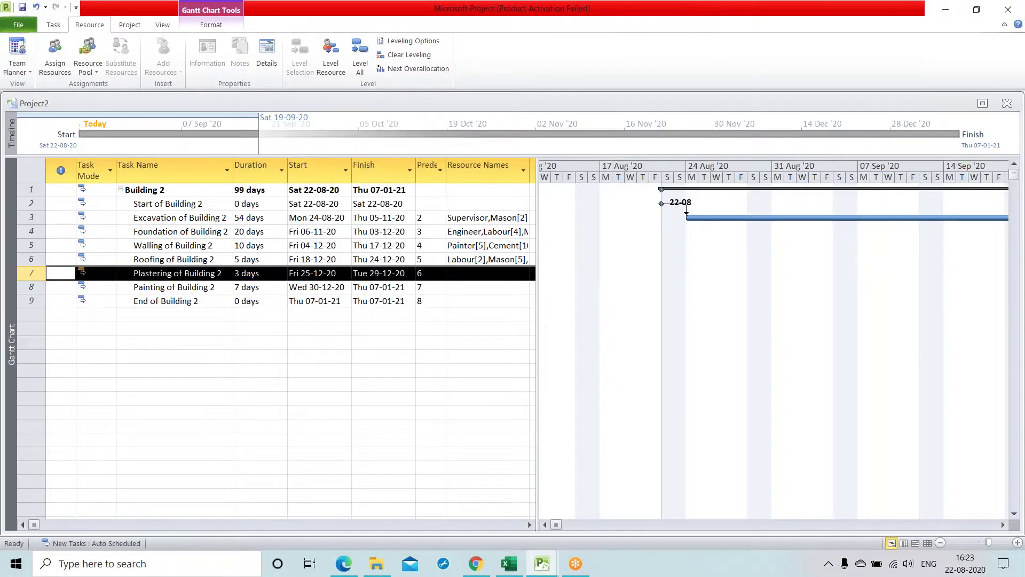
pyautogui.hotkey('shift', 'F2')
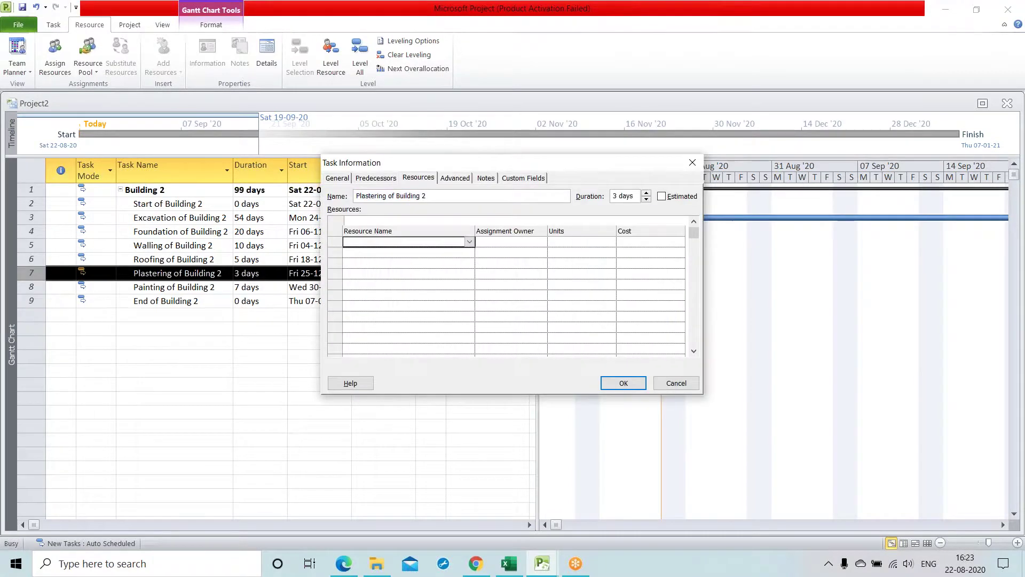
pyautogui.click(460, 243)
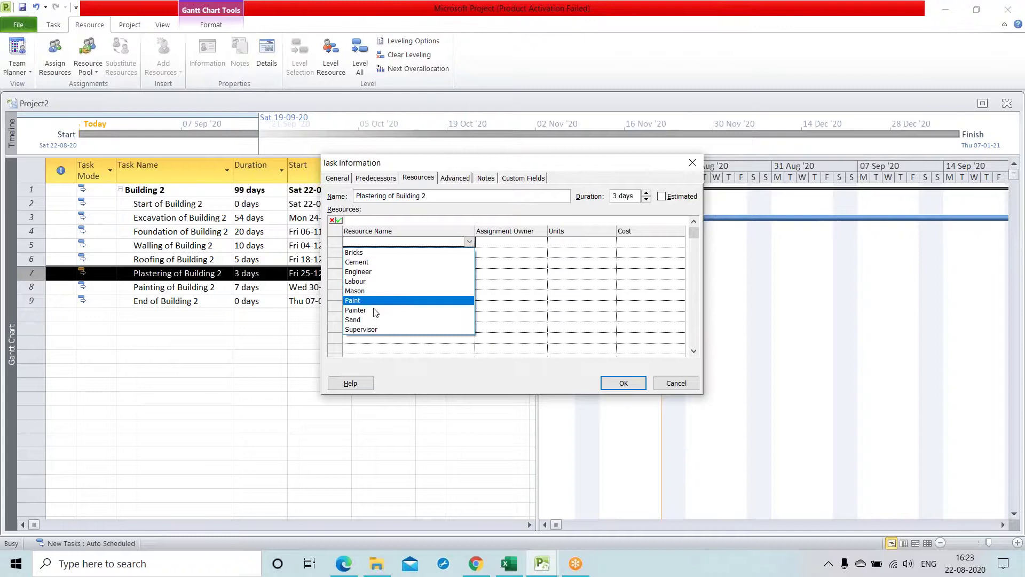
pyautogui.click(367, 281)
pyautogui.click(593, 242)
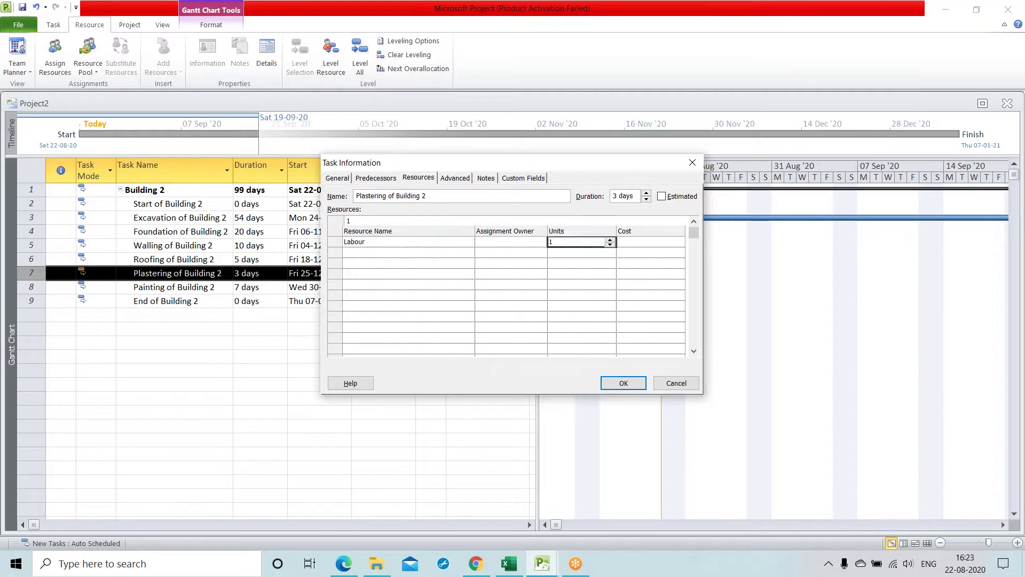
pyautogui.click(610, 241)
# Add Mason to the resources of Plastering of Building 2 and accept its resource assignments
pyautogui.click(440, 251)
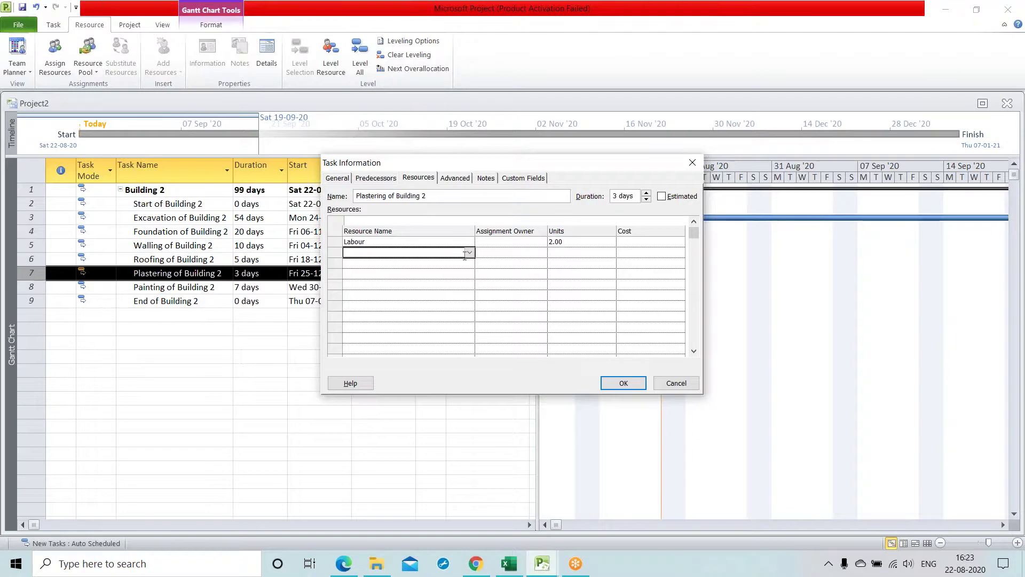
pyautogui.click(469, 252)
pyautogui.click(382, 303)
pyautogui.click(449, 263)
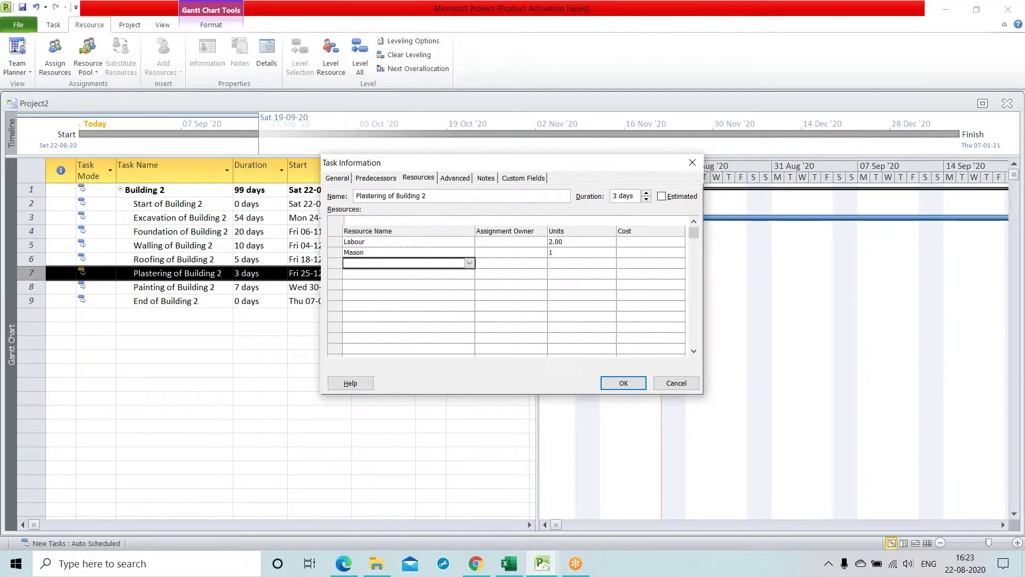
pyautogui.click(623, 384)
# Open the task information of Painting of Building 2 and add Supervisor as its first resource
pyautogui.click(27, 287)
pyautogui.doubleClick(27, 287)
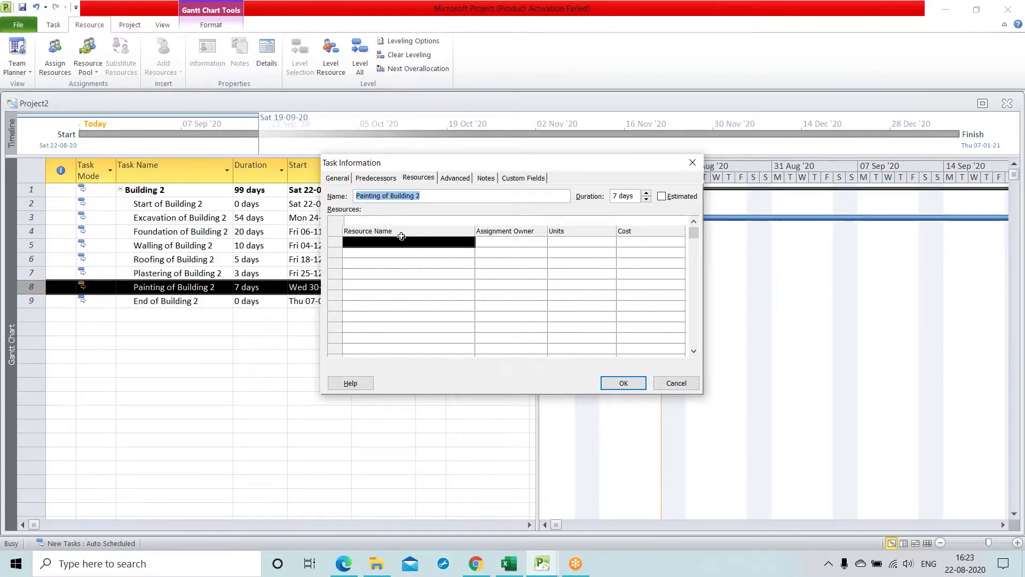
pyautogui.click(403, 239)
pyautogui.click(469, 242)
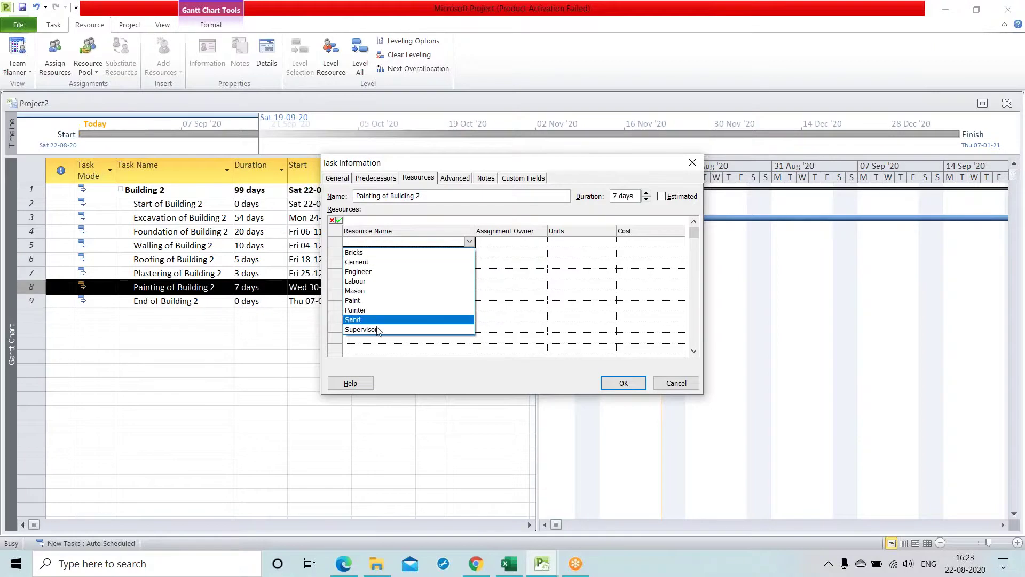
pyautogui.click(443, 329)
# Add Labour with 2 units to the resources of Painting of Building 2
pyautogui.click(459, 252)
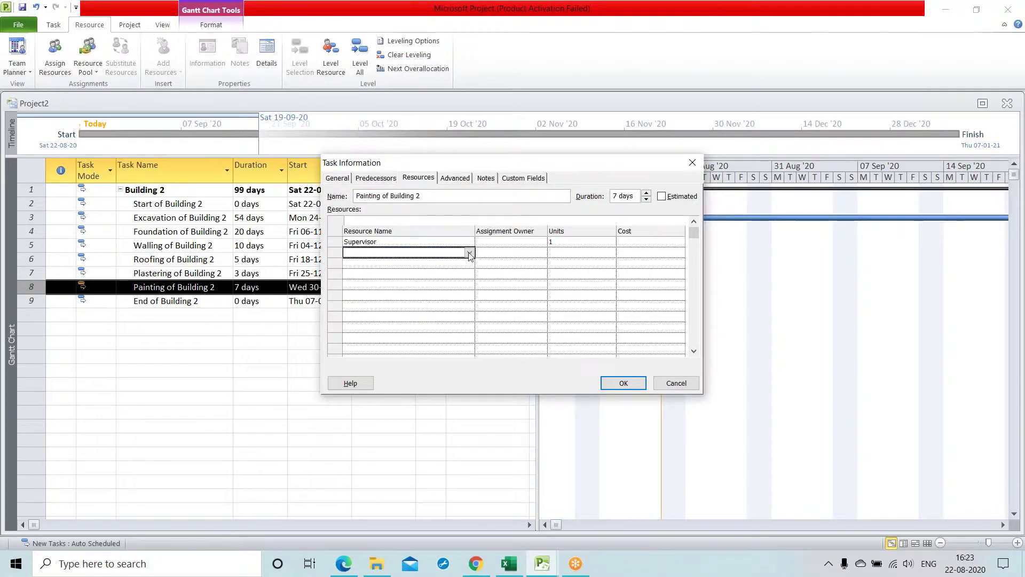
pyautogui.click(469, 252)
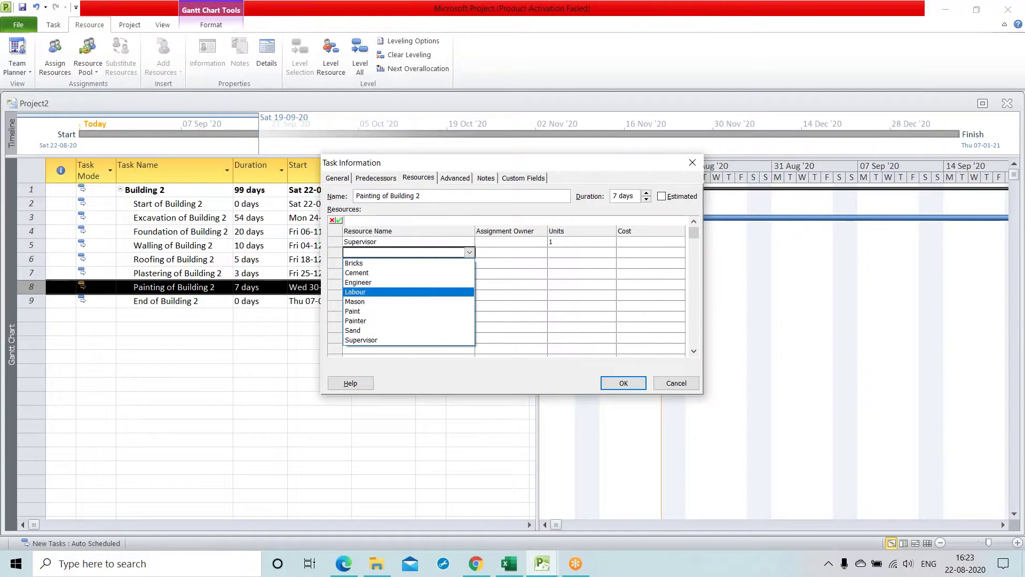
pyautogui.click(410, 293)
pyautogui.click(562, 253)
pyautogui.write('2')
pyautogui.press('Return')
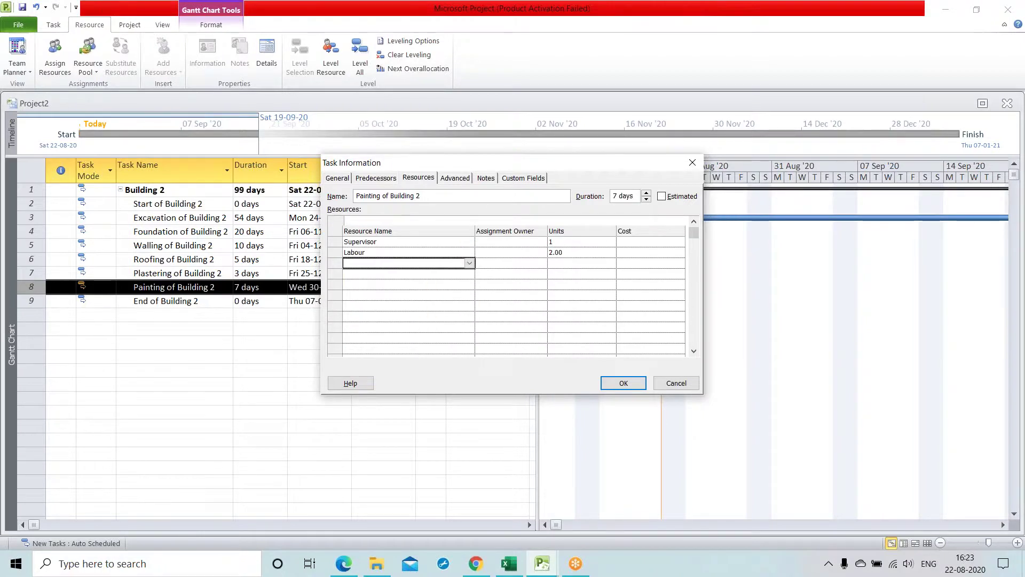
# Add Painter with 5 units to the resources of Painting of Building 2
pyautogui.click(470, 262)
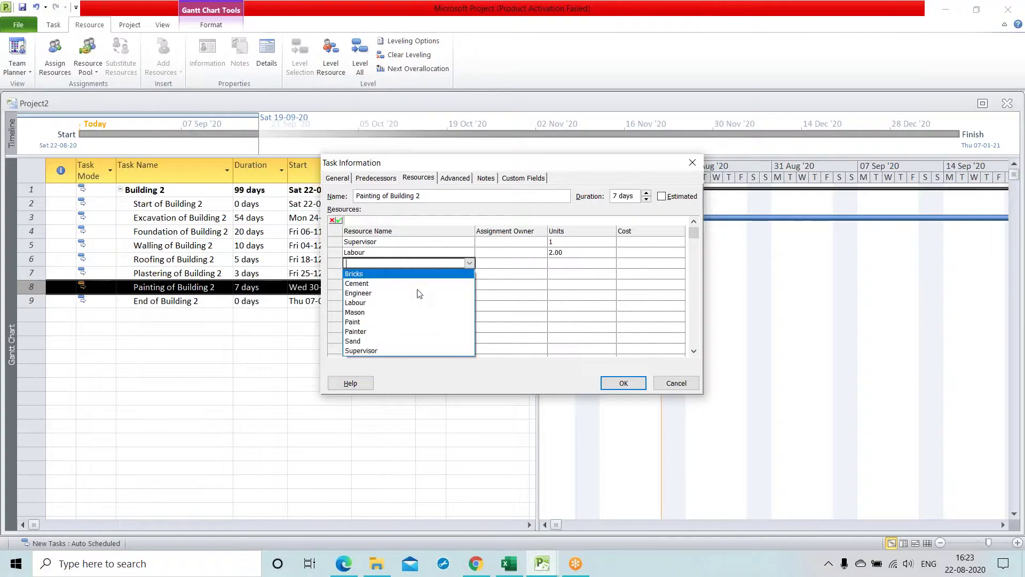
pyautogui.click(382, 332)
pyautogui.click(564, 266)
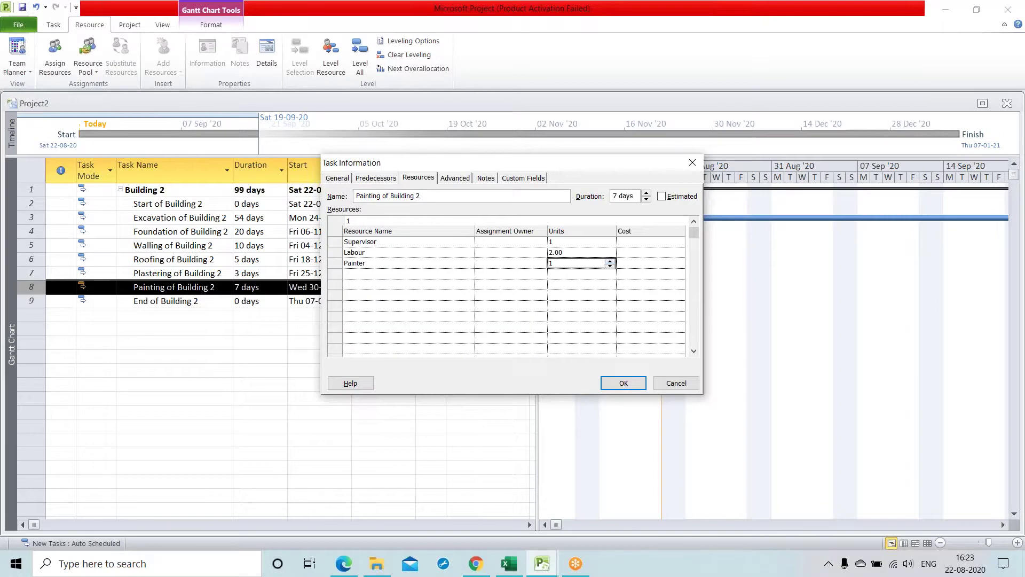
pyautogui.click(610, 261)
pyautogui.click(610, 261)
pyautogui.click(610, 261)
pyautogui.click(610, 261)
pyautogui.click(610, 261)
pyautogui.click(610, 260)
pyautogui.click(610, 261)
pyautogui.click(610, 260)
# Add Sand with 2 Load to the resources of Painting of Building 2
pyautogui.click(412, 275)
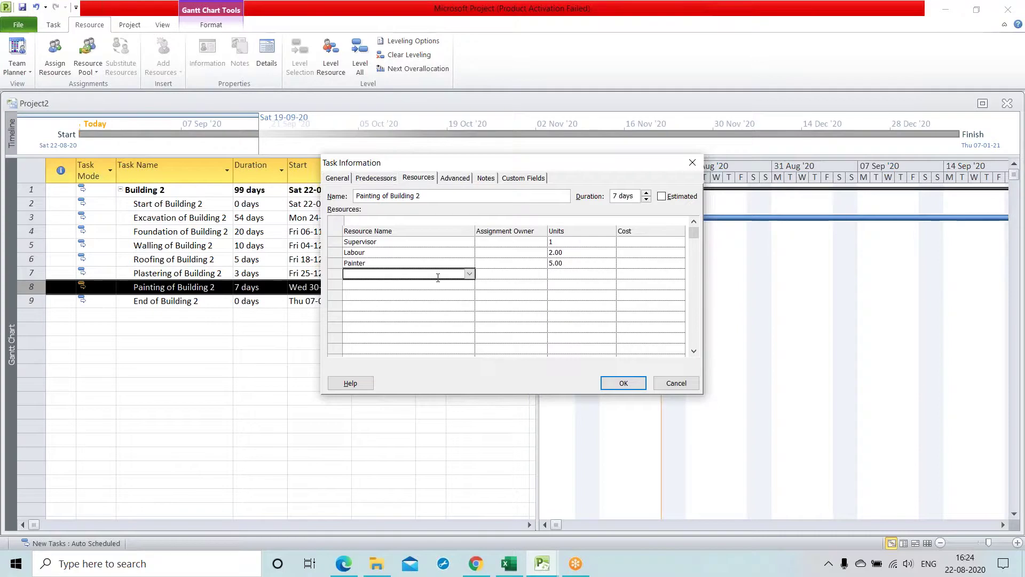
pyautogui.click(470, 273)
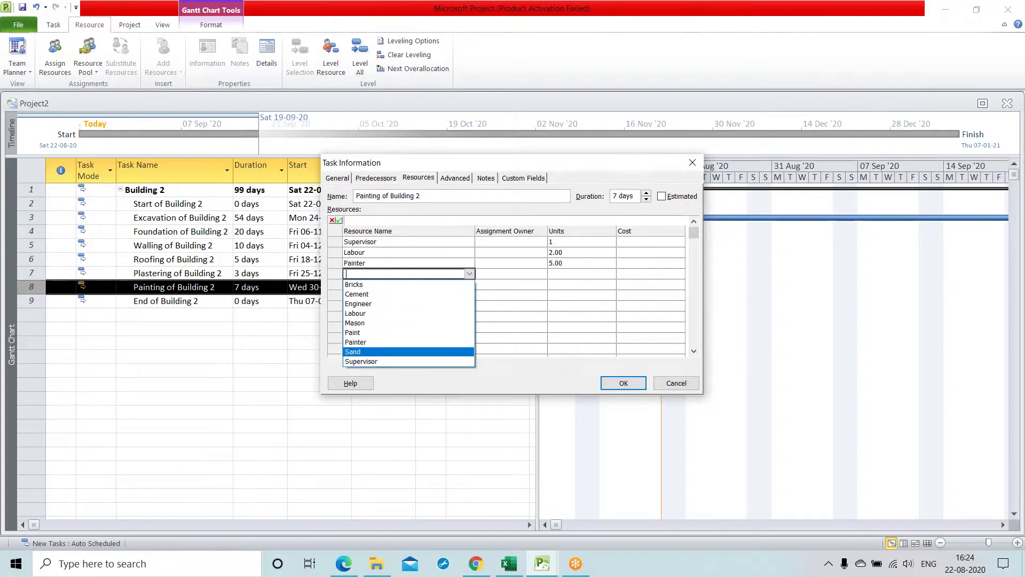
pyautogui.click(393, 354)
pyautogui.press('Tab')
pyautogui.press('Tab')
pyautogui.click(609, 271)
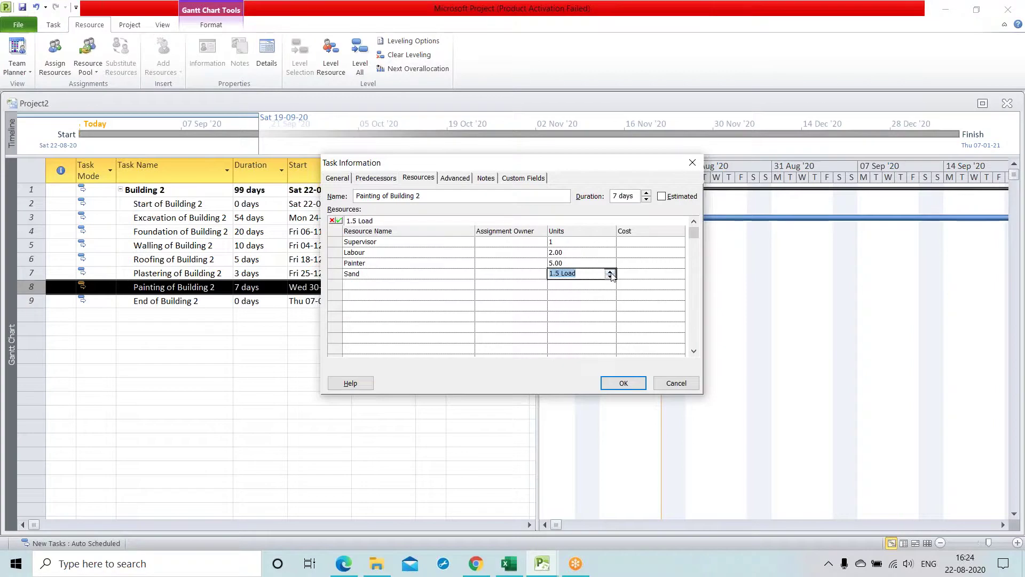
pyautogui.click(418, 305)
# Add Paint with 100 units to the resources of Painting of Building 2 and accept its resource assignments
pyautogui.click(419, 284)
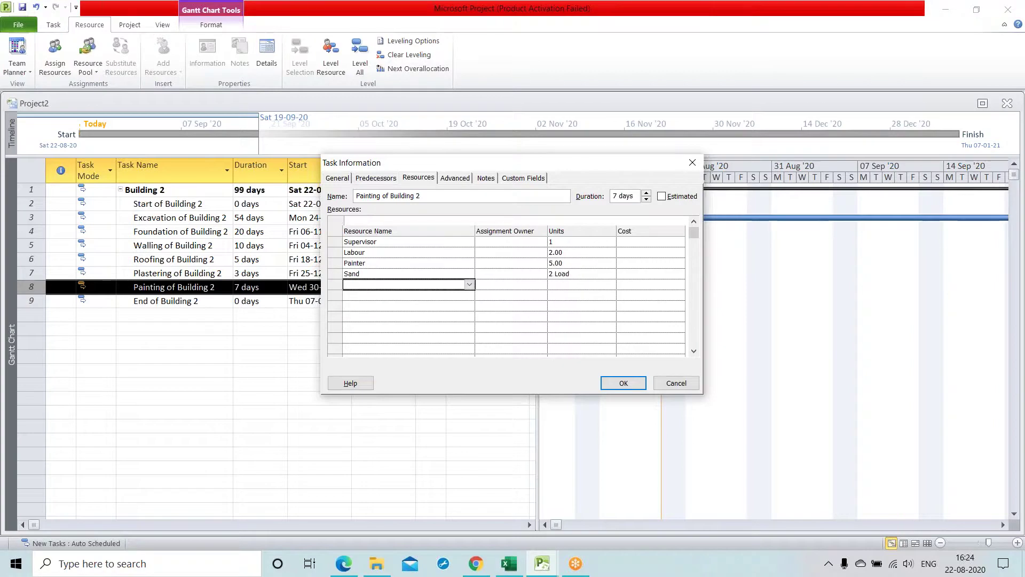
pyautogui.click(469, 284)
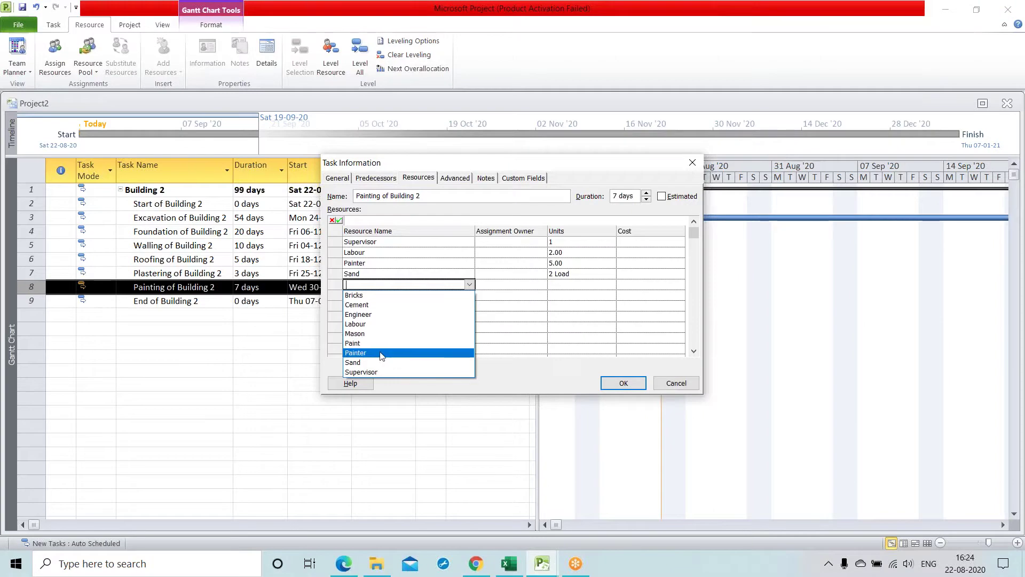
pyautogui.click(383, 350)
pyautogui.click(471, 285)
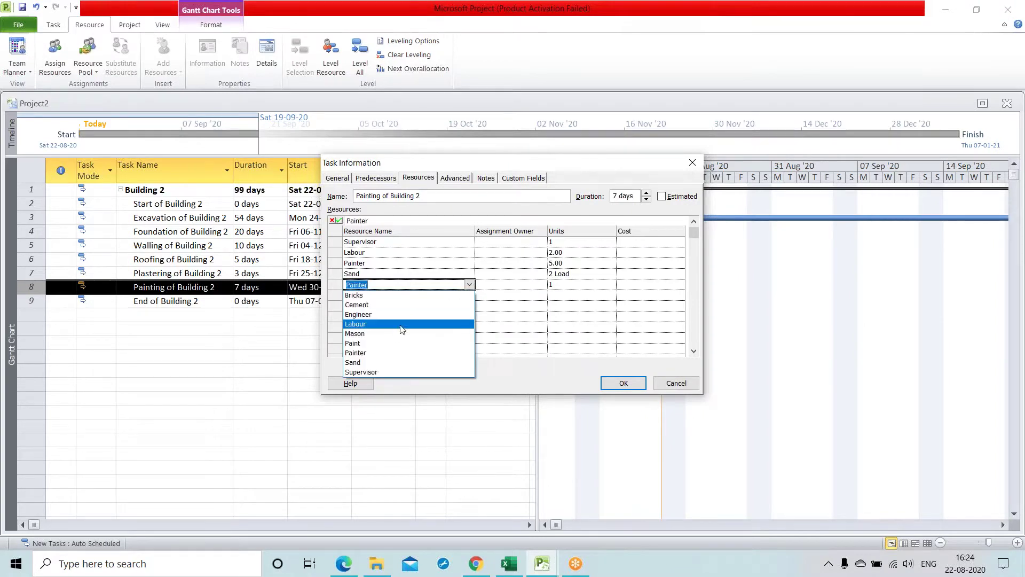
pyautogui.click(395, 345)
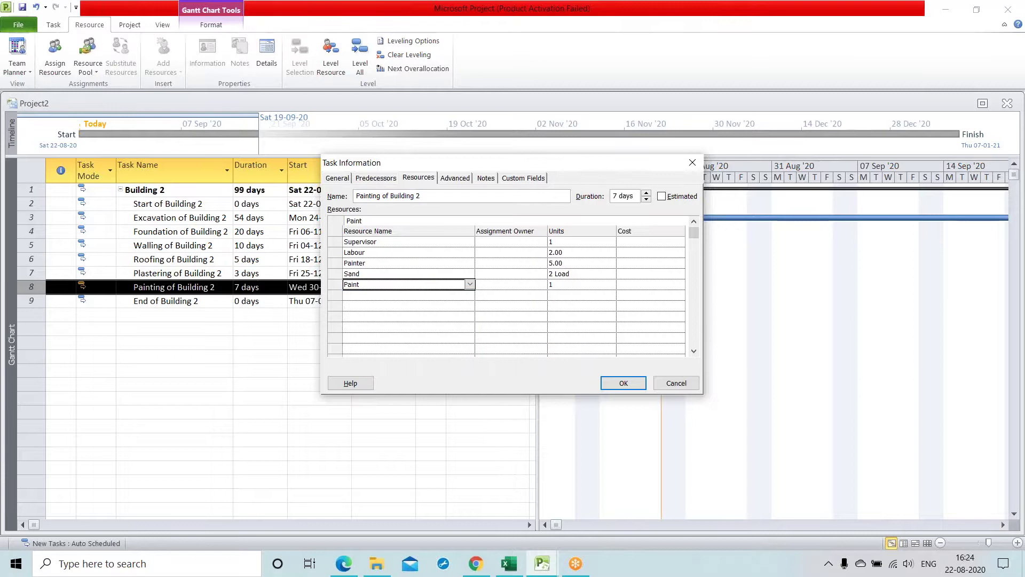
pyautogui.click(558, 288)
pyautogui.write('100')
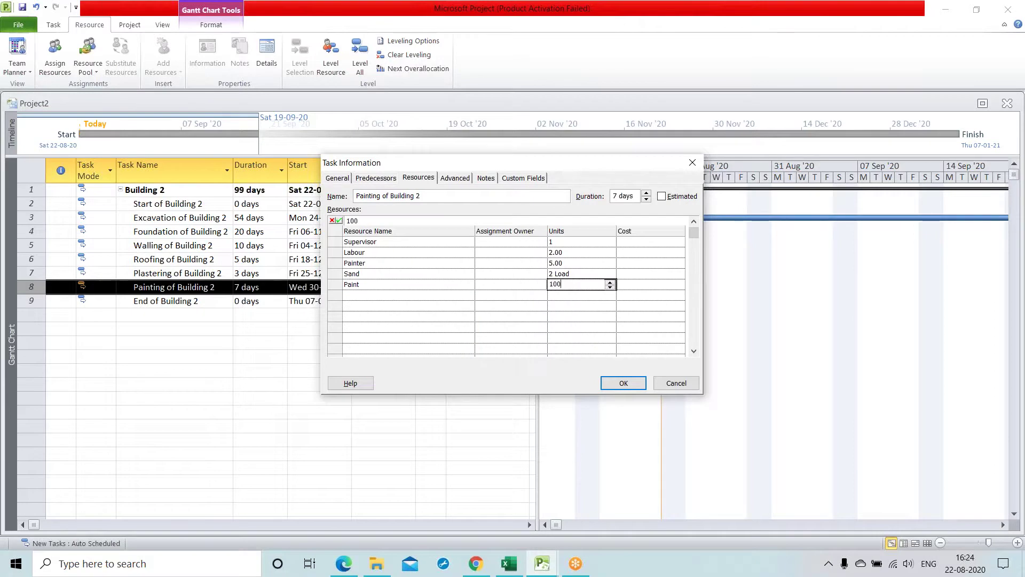
pyautogui.press('Return')
pyautogui.click(455, 308)
pyautogui.click(623, 383)
pyautogui.click(364, 387)
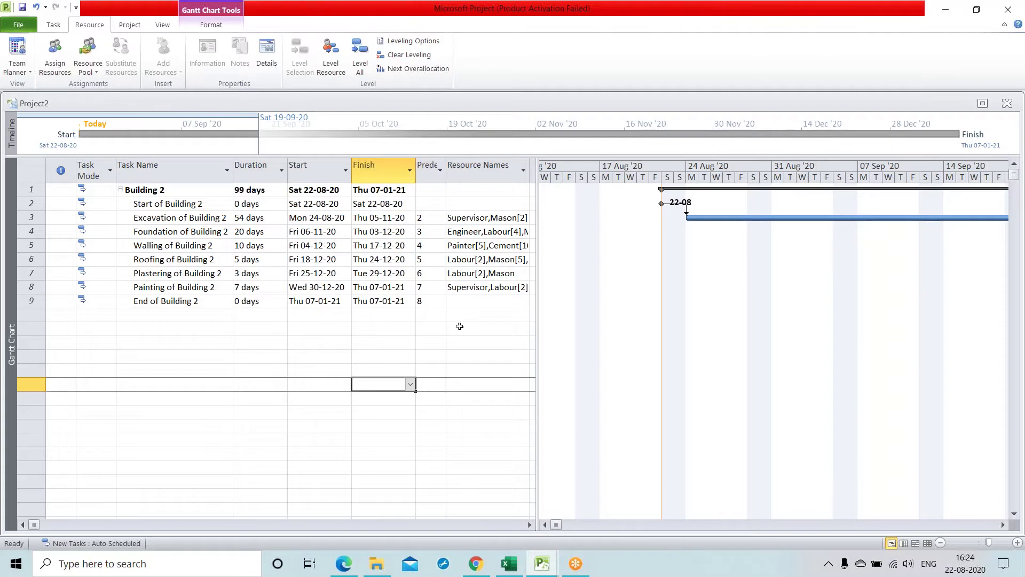
# Widen the task table, narrow the Resource Names column and insert a Cost column after it
pyautogui.moveTo(537, 319); pyautogui.dragTo(601, 318)
pyautogui.moveTo(529, 184); pyautogui.dragTo(508, 179)
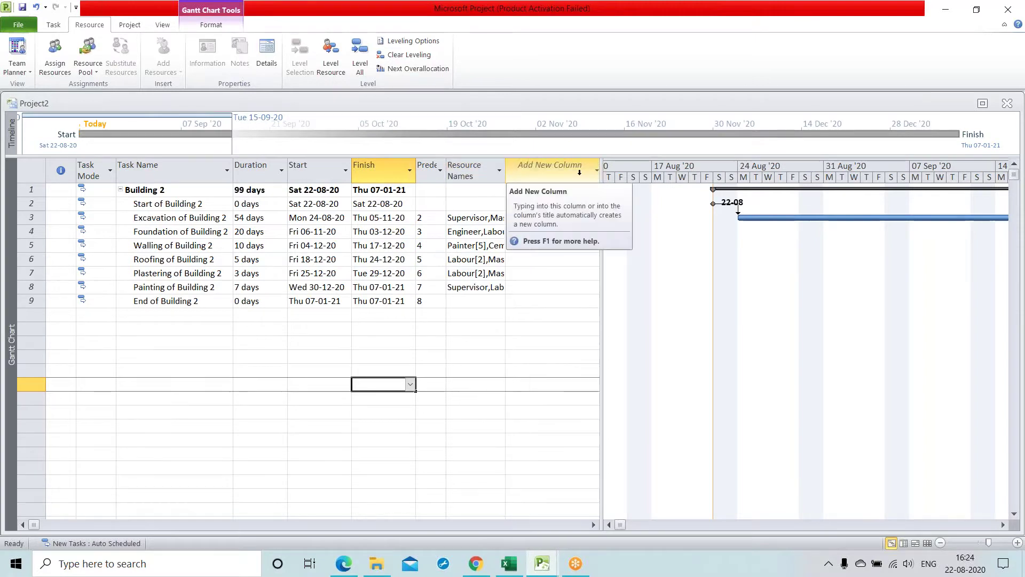
pyautogui.click(539, 171)
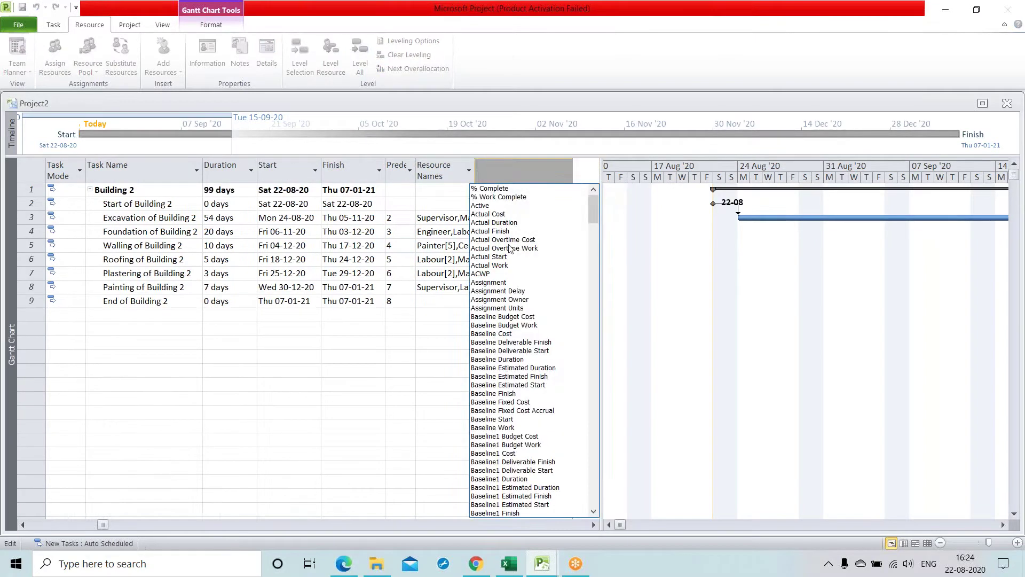
pyautogui.scroll(-13, 506, 298)
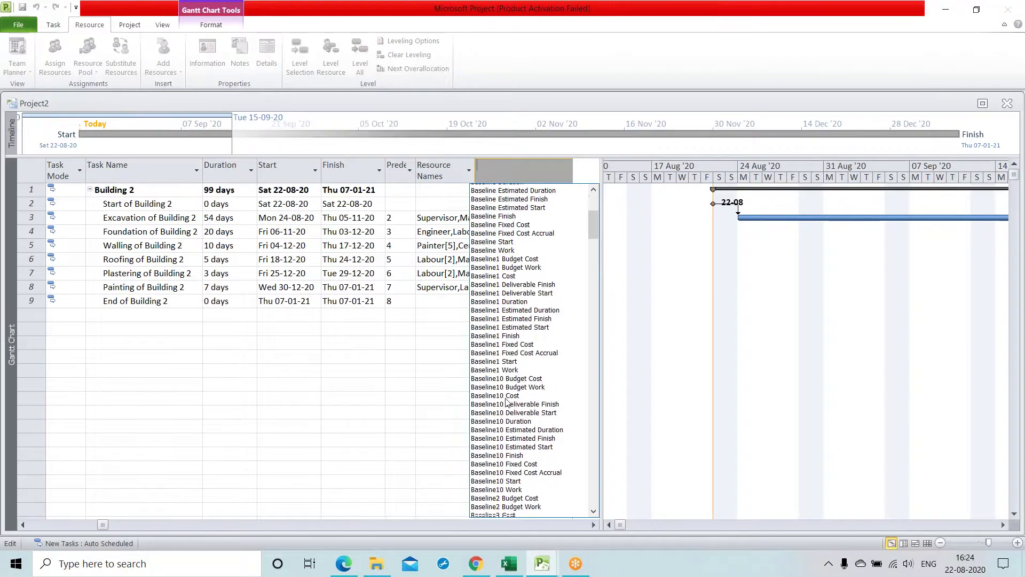
pyautogui.scroll(-20, 504, 410)
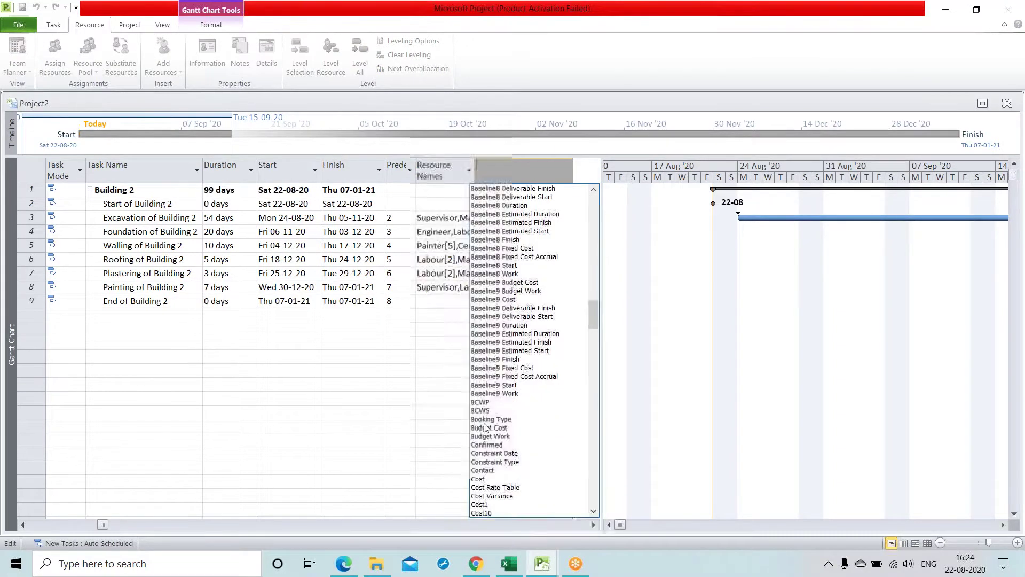
pyautogui.click(492, 453)
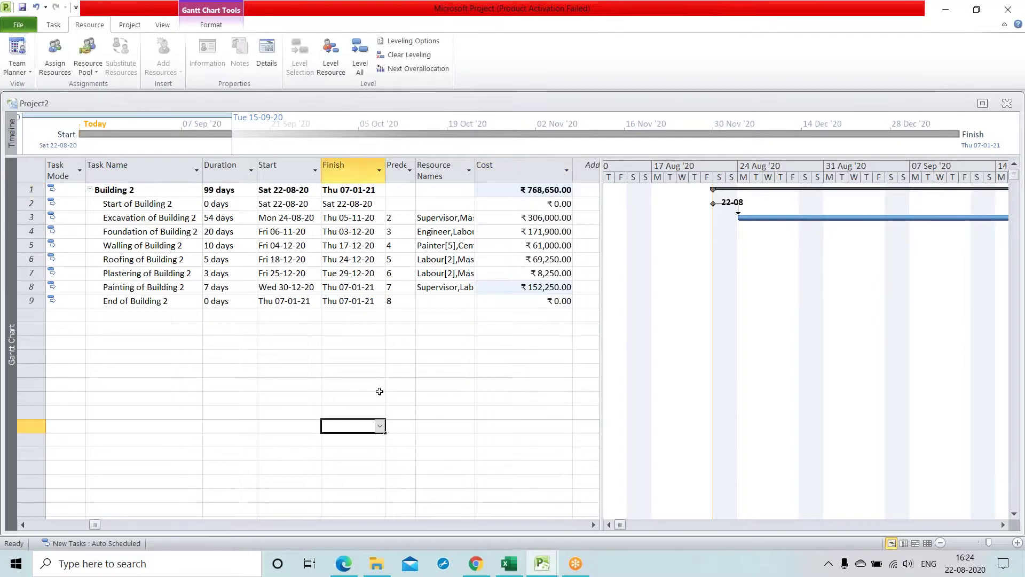
pyautogui.click(284, 359)
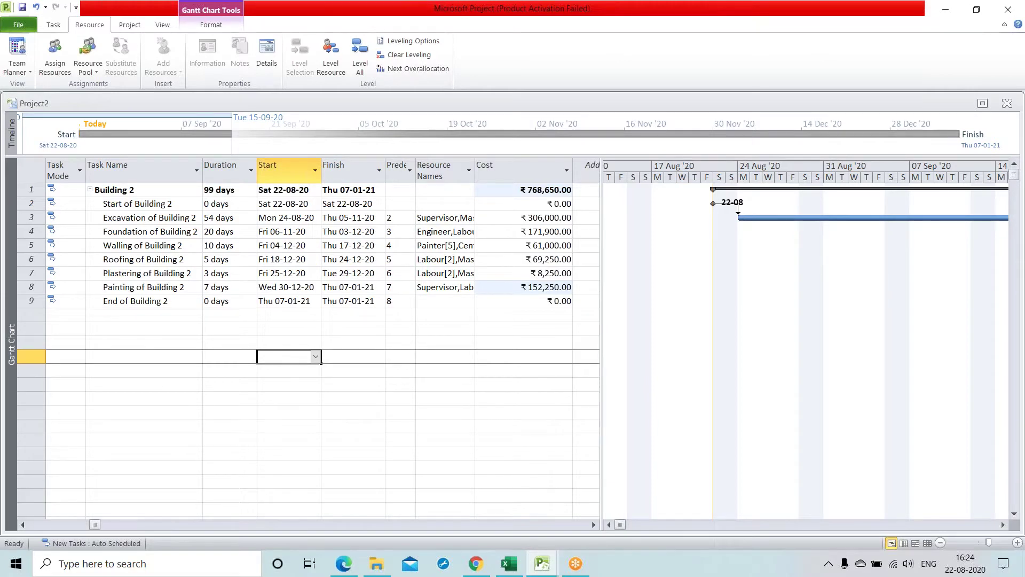
# Switch to the MSP syllabus breakup workbook in Excel and review the Day 17 schedule and the Day 18 customization and formatting topics
pyautogui.click(516, 565)
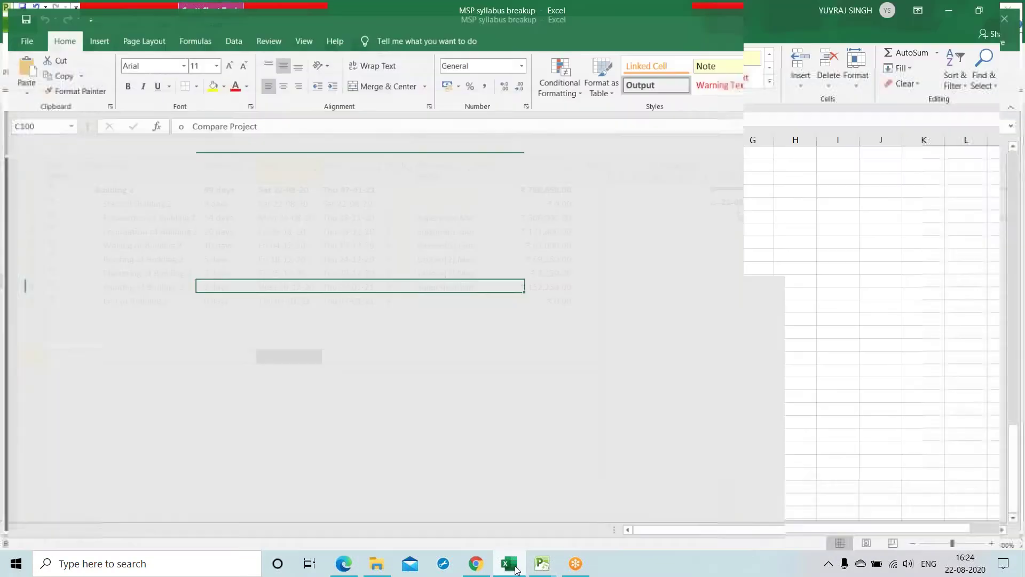
pyautogui.scroll(1, 288, 320)
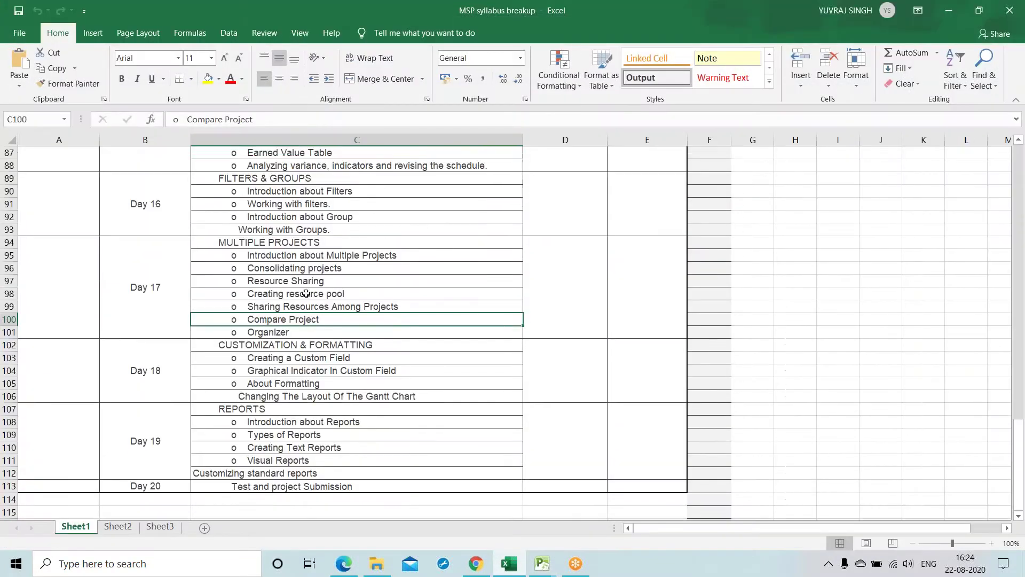
pyautogui.click(297, 293)
pyautogui.click(145, 282)
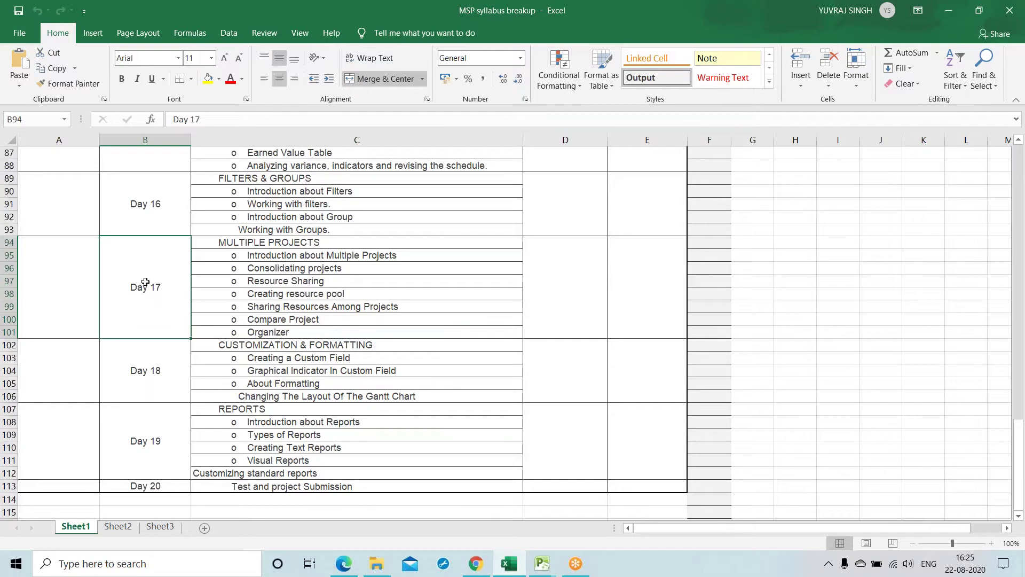
pyautogui.click(145, 368)
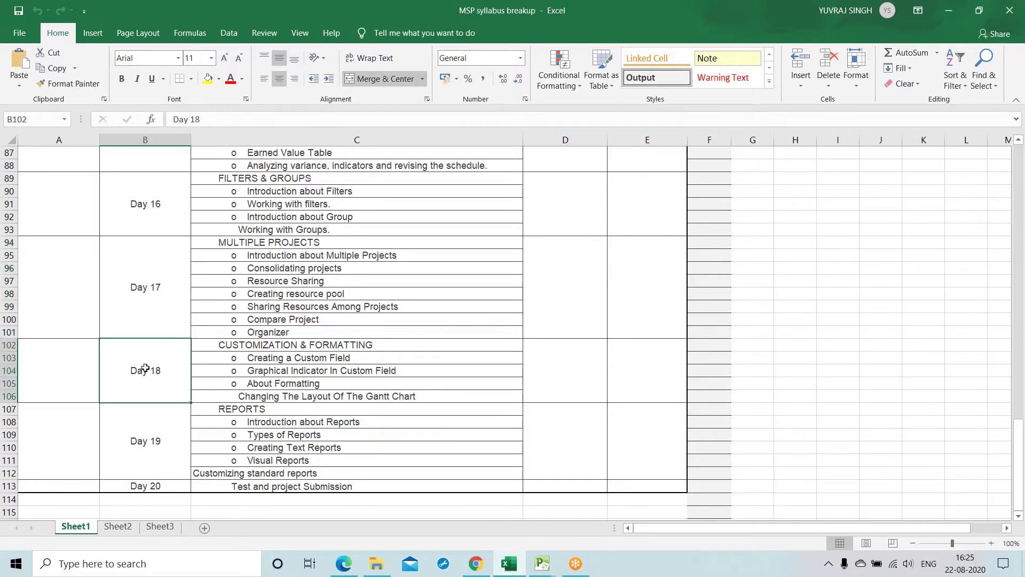
pyautogui.click(149, 434)
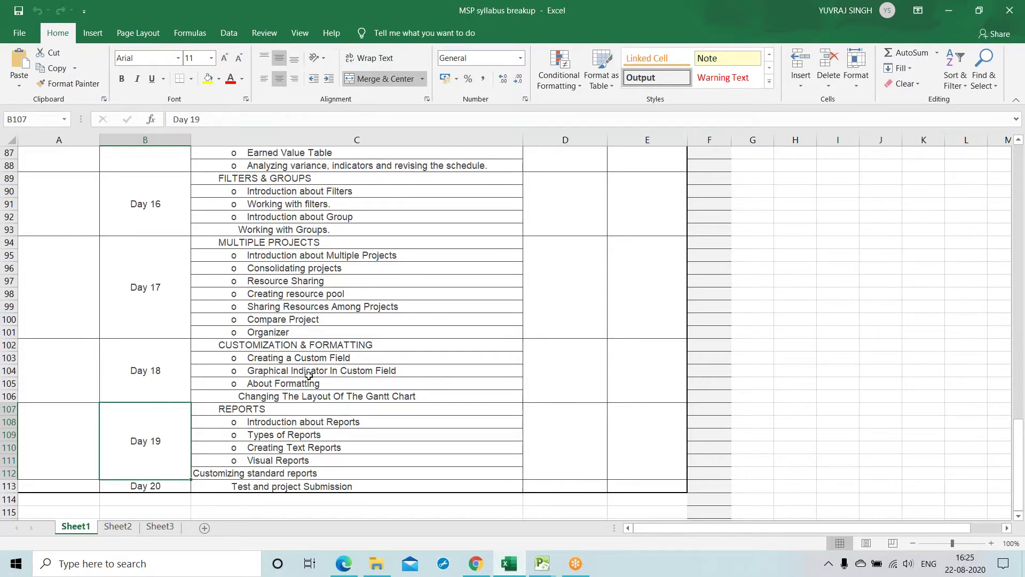
pyautogui.click(364, 359)
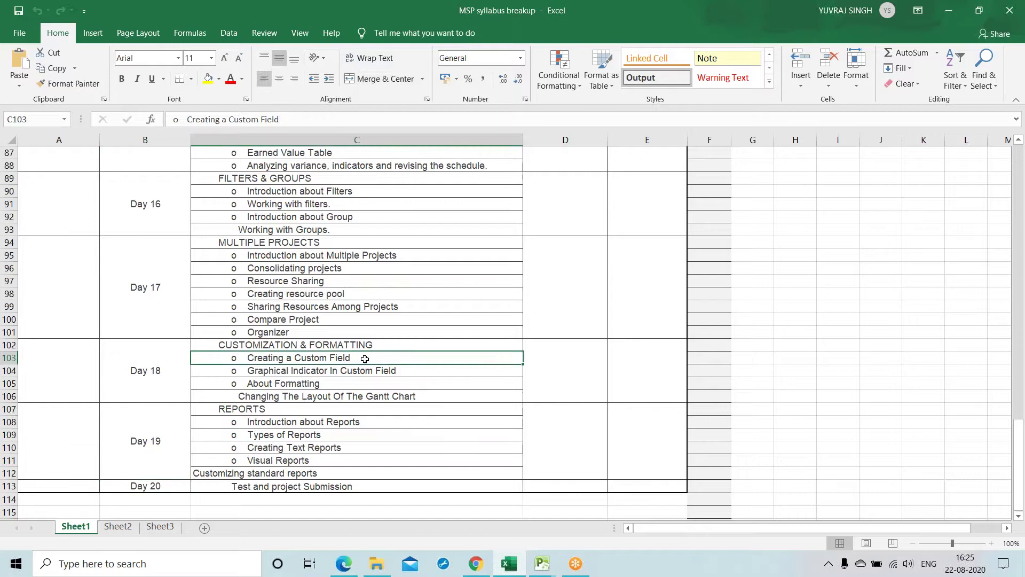
pyautogui.click(405, 371)
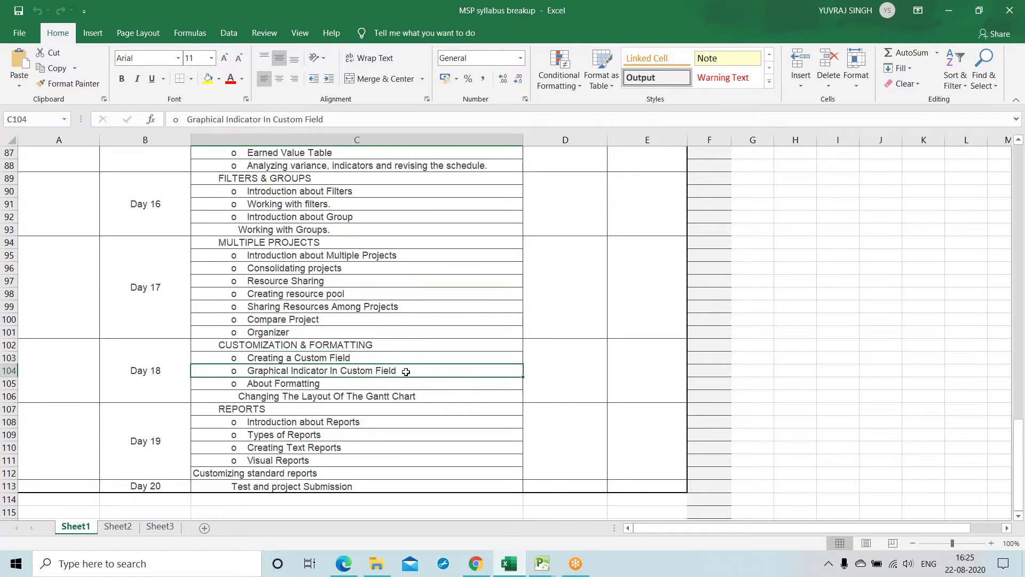
pyautogui.click(313, 384)
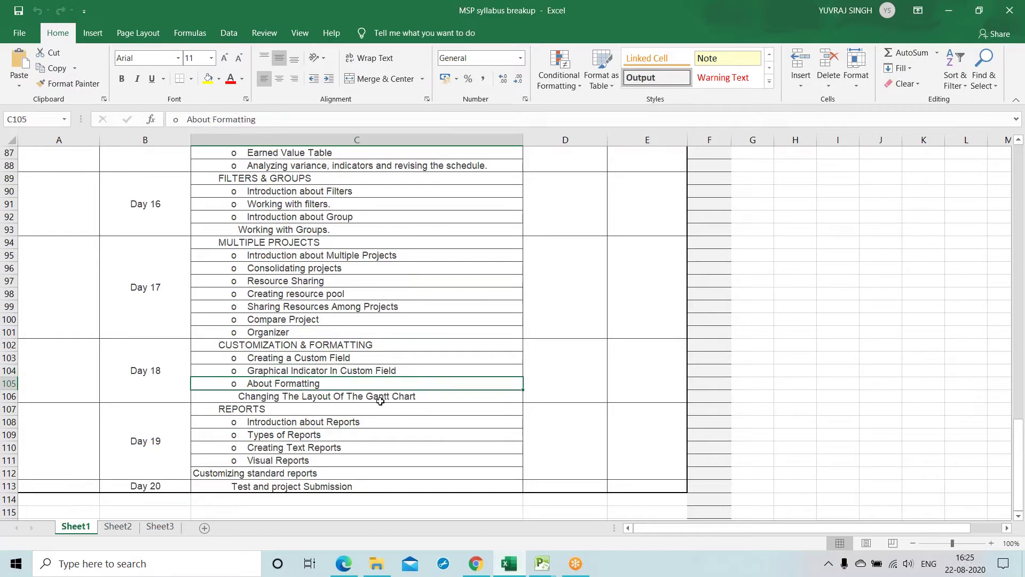
pyautogui.click(381, 401)
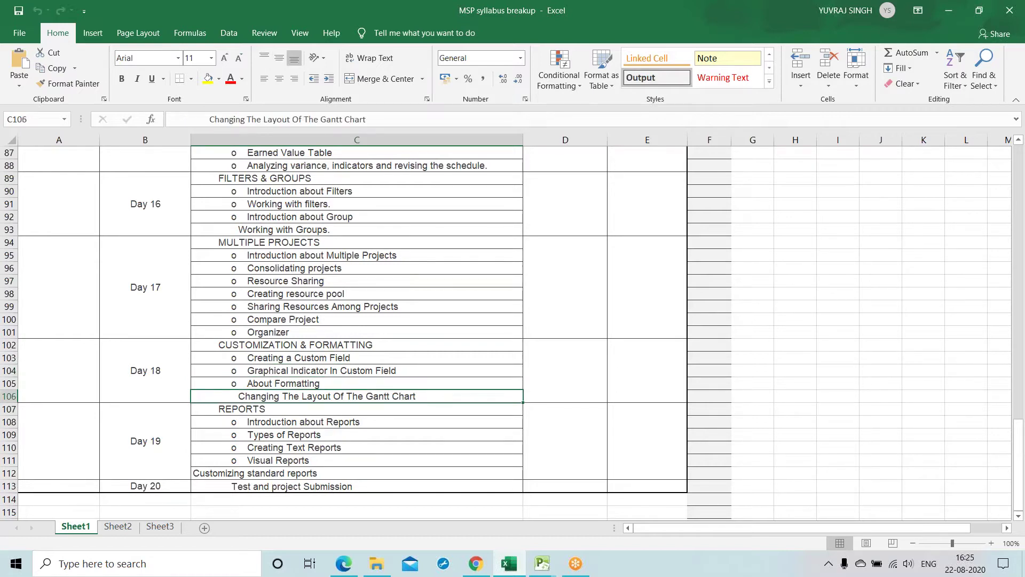
# Review the Day 19 report topics in the syllabus, from the introduction about reports to visual reports
pyautogui.scroll(1, 280, 417)
pyautogui.scroll(-1, 280, 417)
pyautogui.click(268, 424)
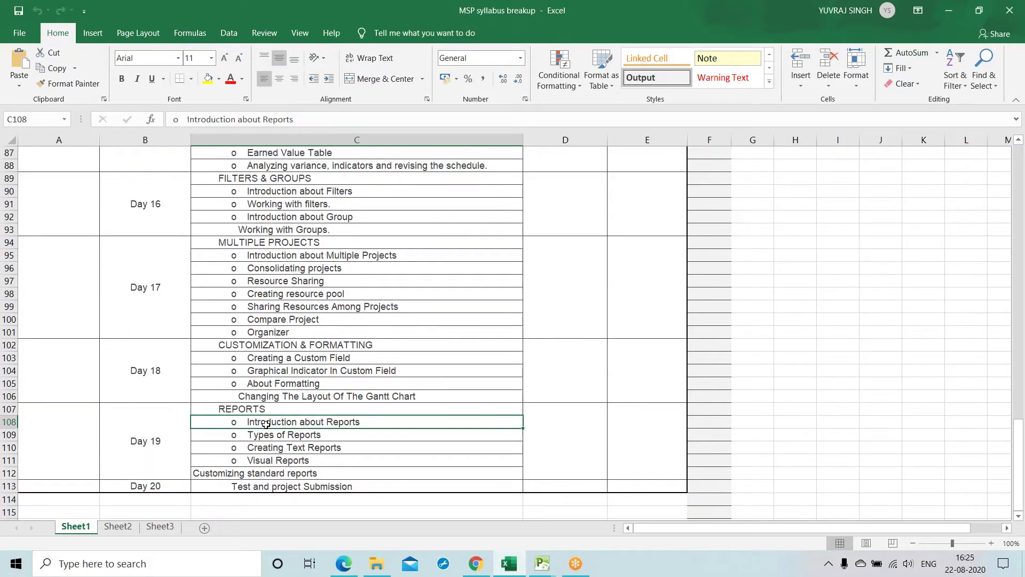
pyautogui.click(331, 437)
pyautogui.click(332, 449)
pyautogui.click(317, 458)
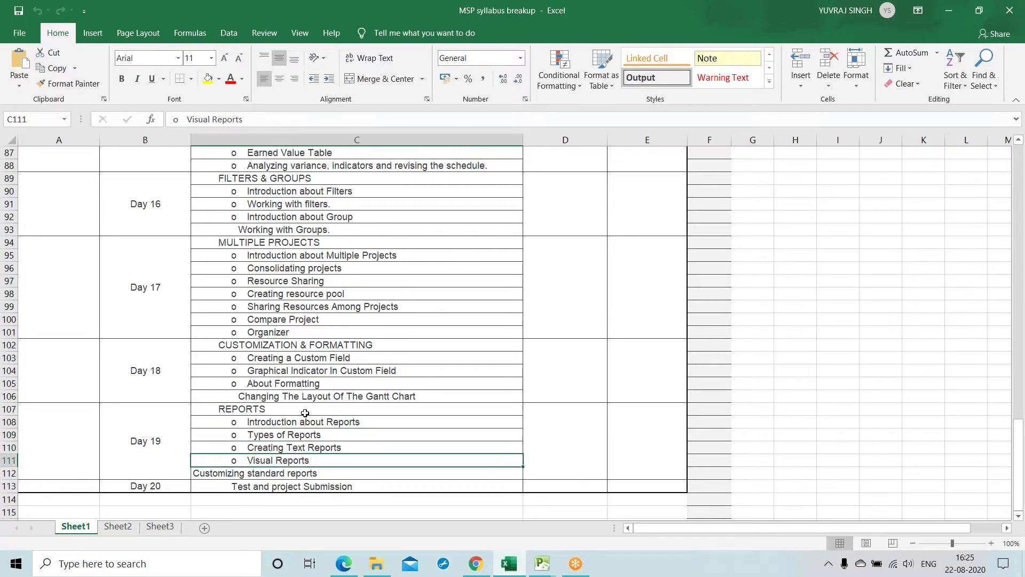
pyautogui.click(125, 419)
pyautogui.click(128, 379)
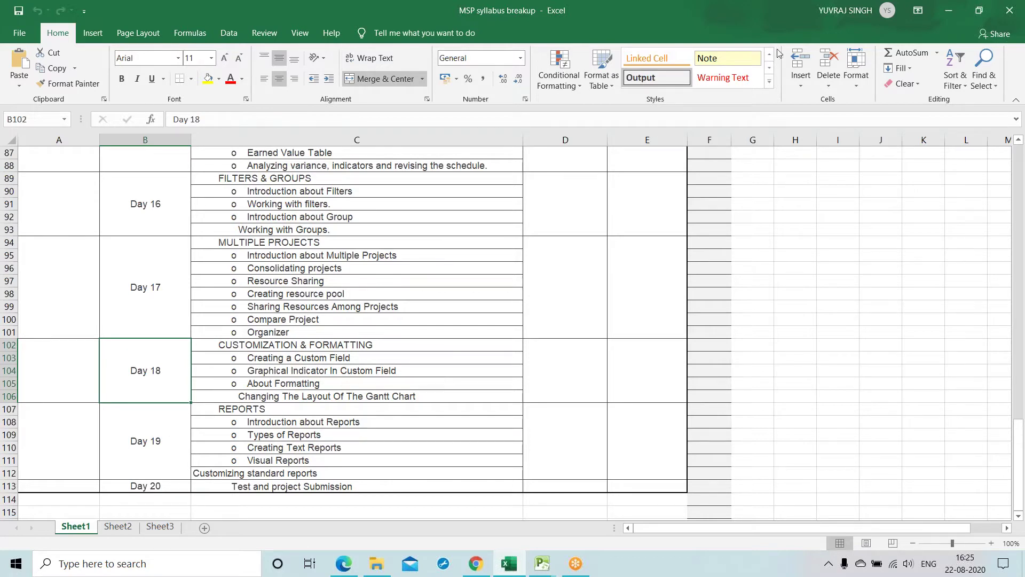
# Shrink the syllabus workbook window, put it away and return to Project2 in Microsoft Project
pyautogui.moveTo(181, 17); pyautogui.dragTo(0, 102)
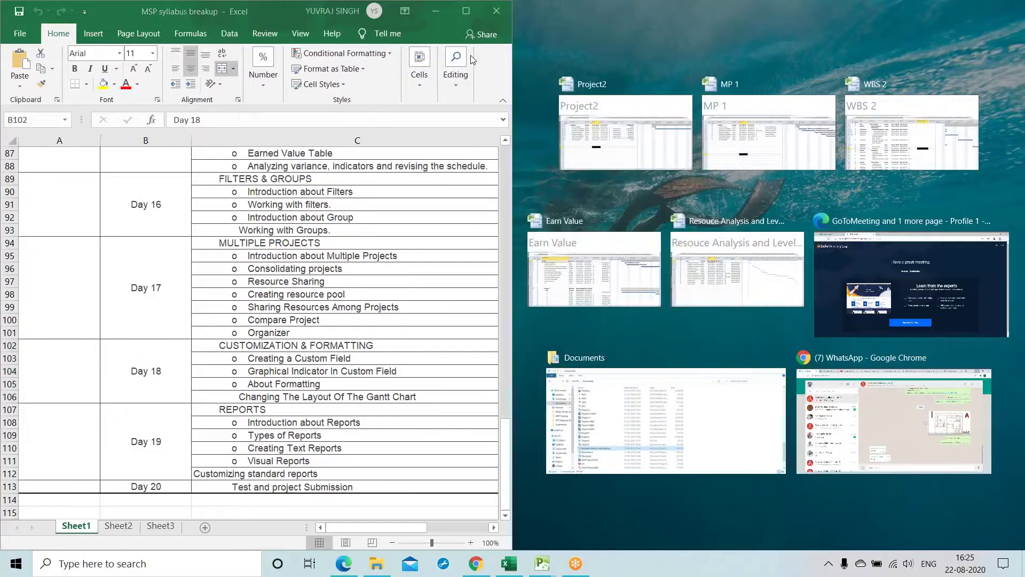
pyautogui.click(92, 14)
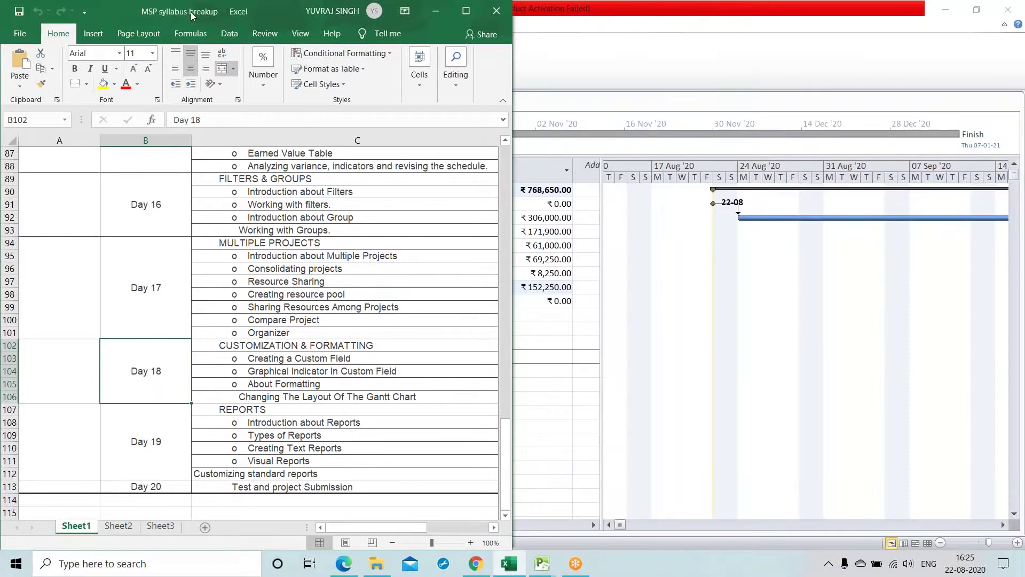
pyautogui.moveTo(191, 12); pyautogui.dragTo(288, 89)
pyautogui.click(661, 86)
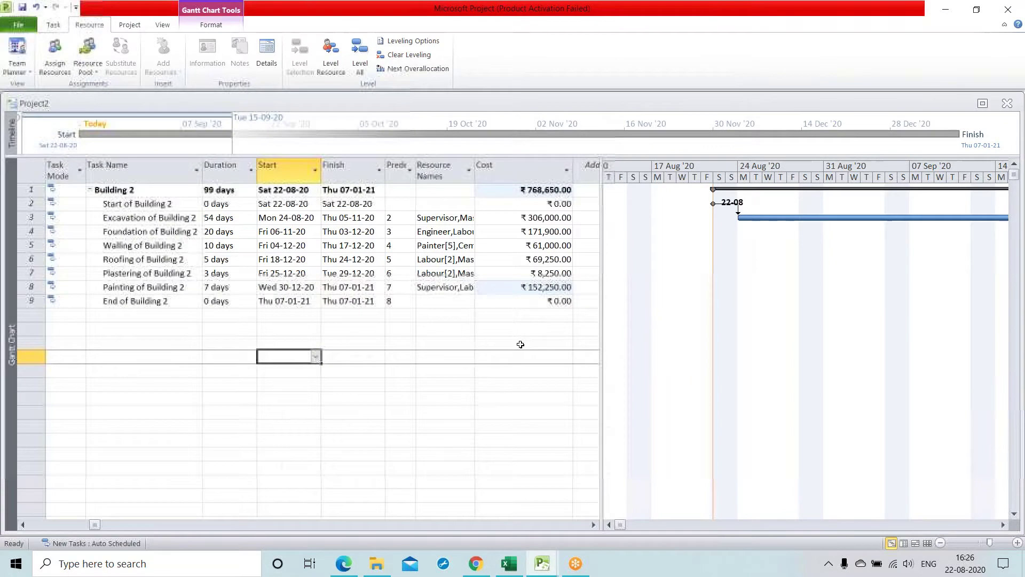
pyautogui.click(393, 415)
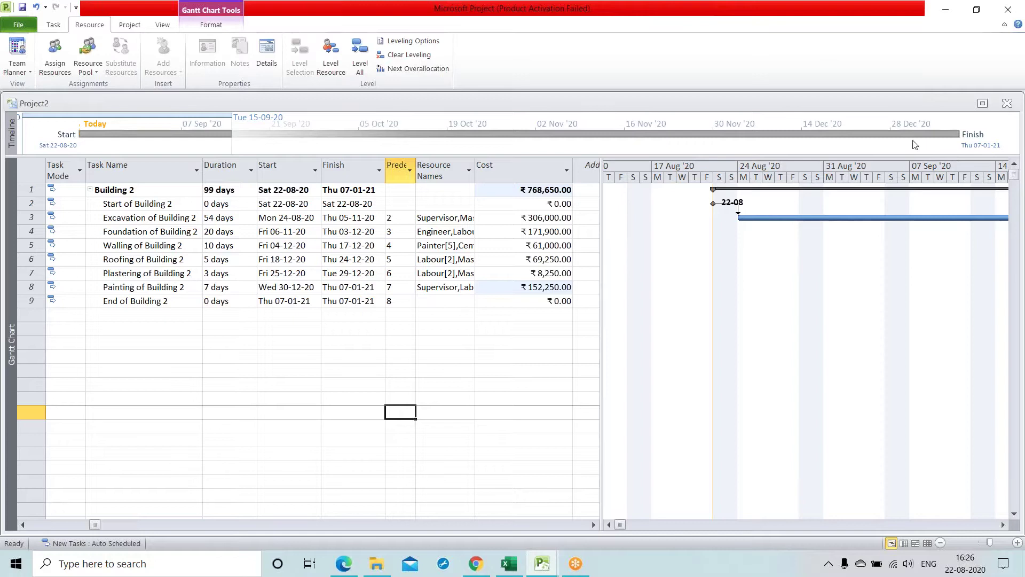
pyautogui.click(904, 17)
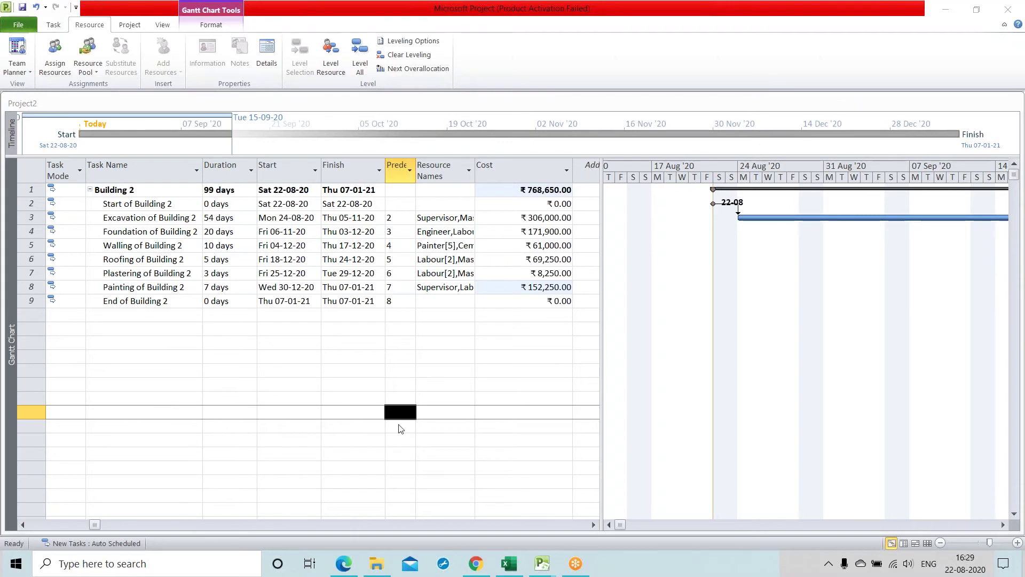
pyautogui.click(510, 340)
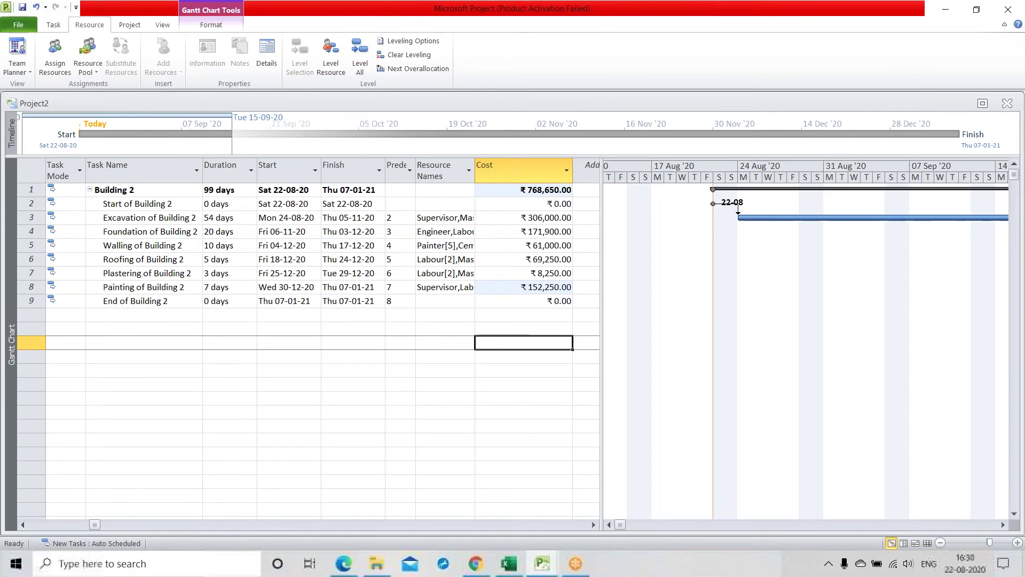
pyautogui.click(941, 8)
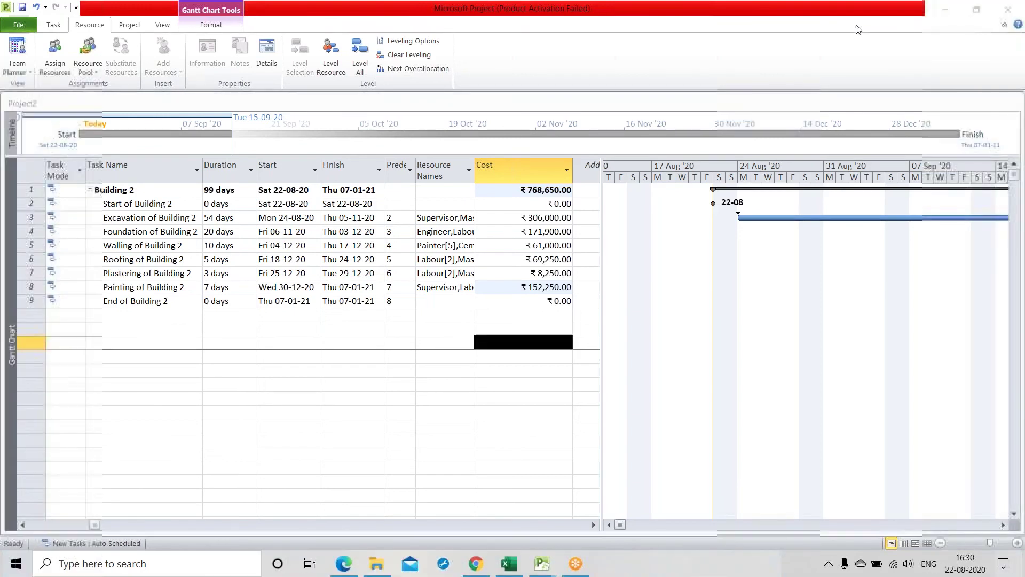